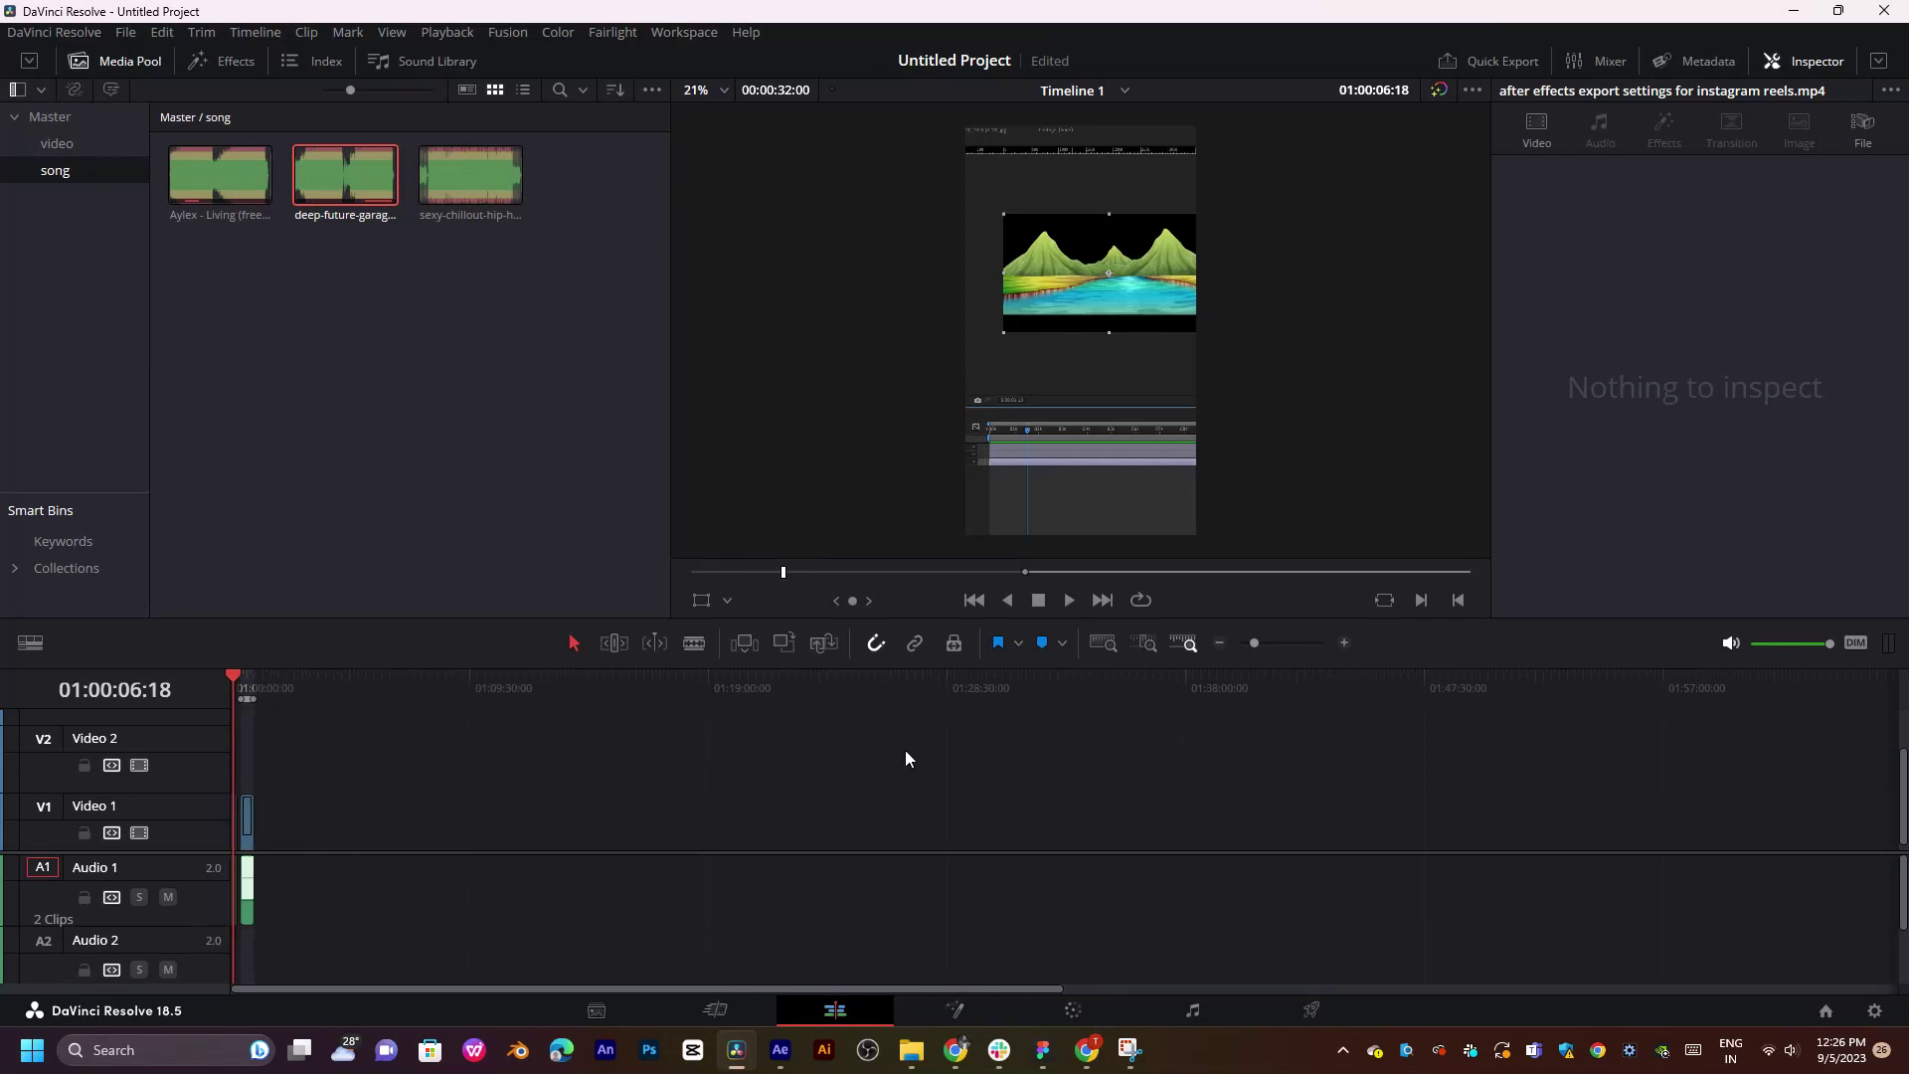
# - Check the timeline's start and end, then look at the car.mp4 clip in the video bin
pyautogui.scroll(3, 461, 696)
pyautogui.press('End')
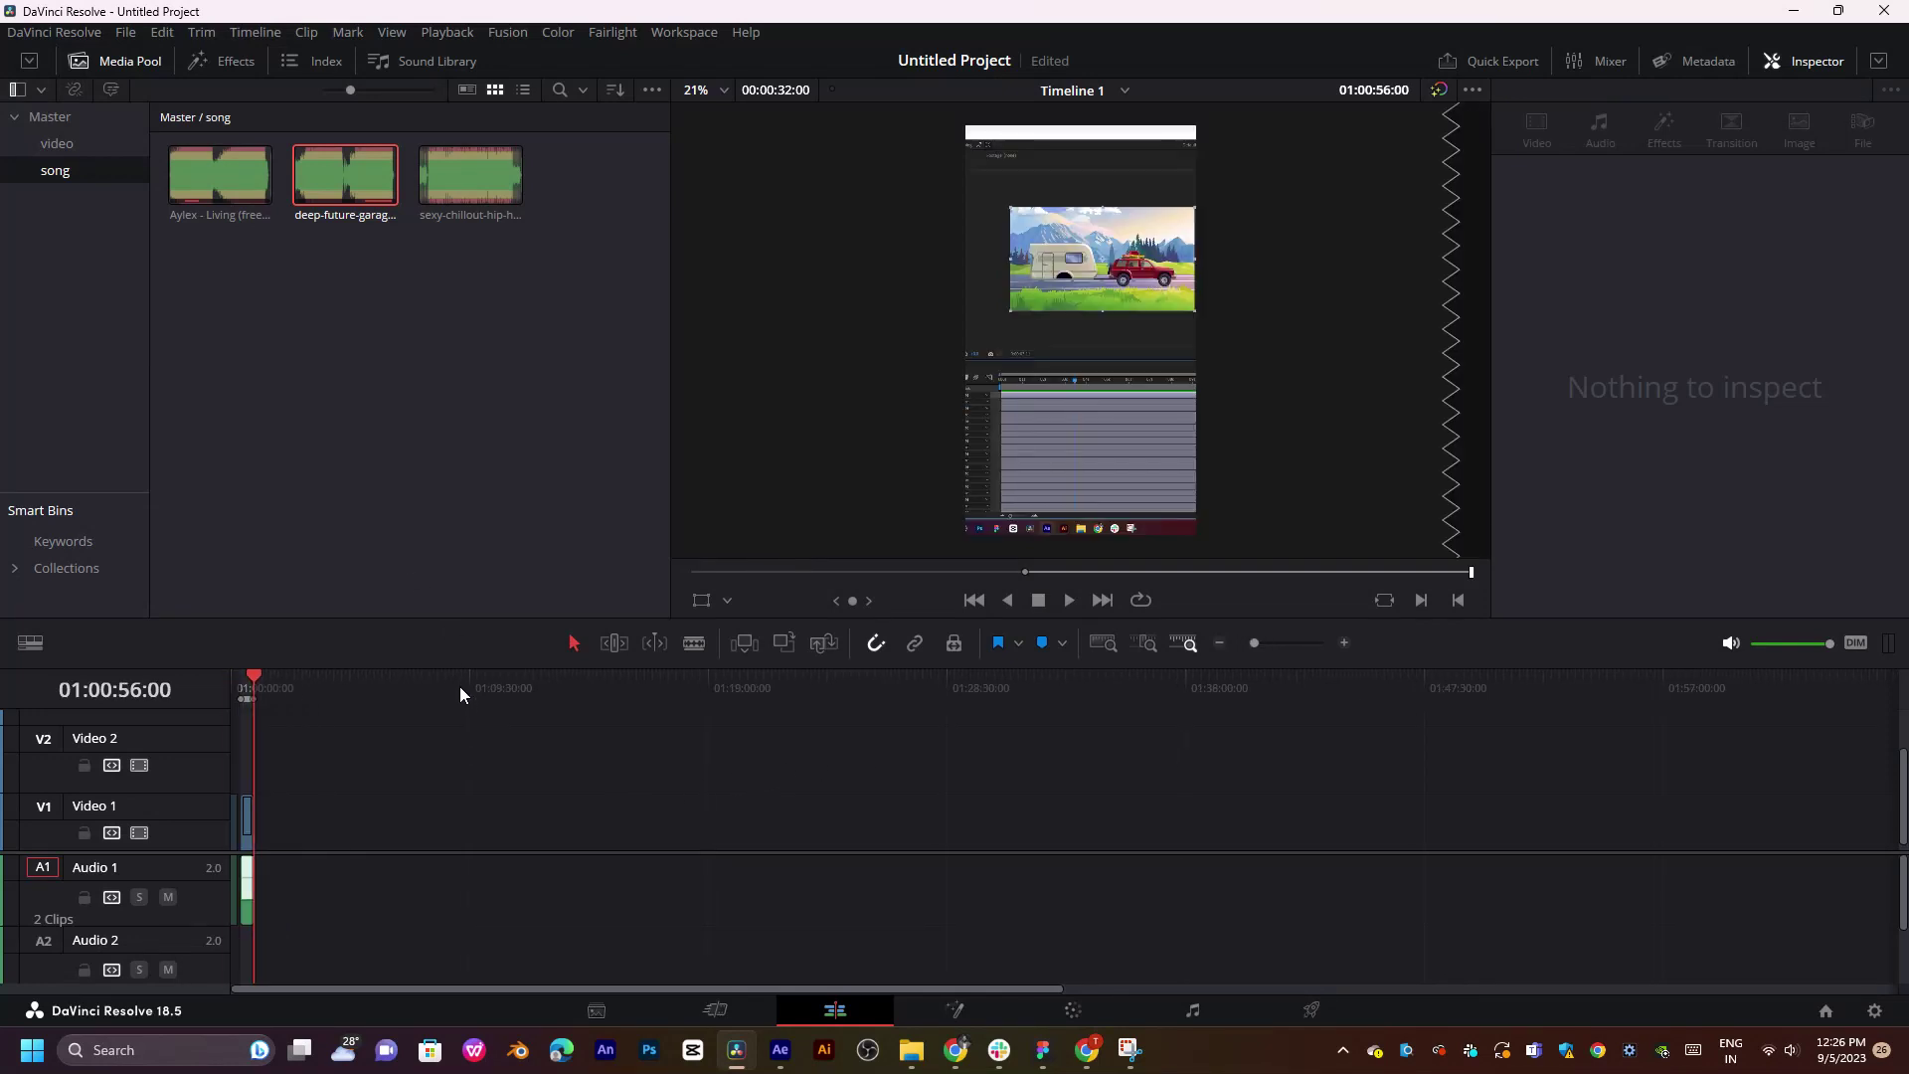
pyautogui.press('Home')
pyautogui.click(79, 143)
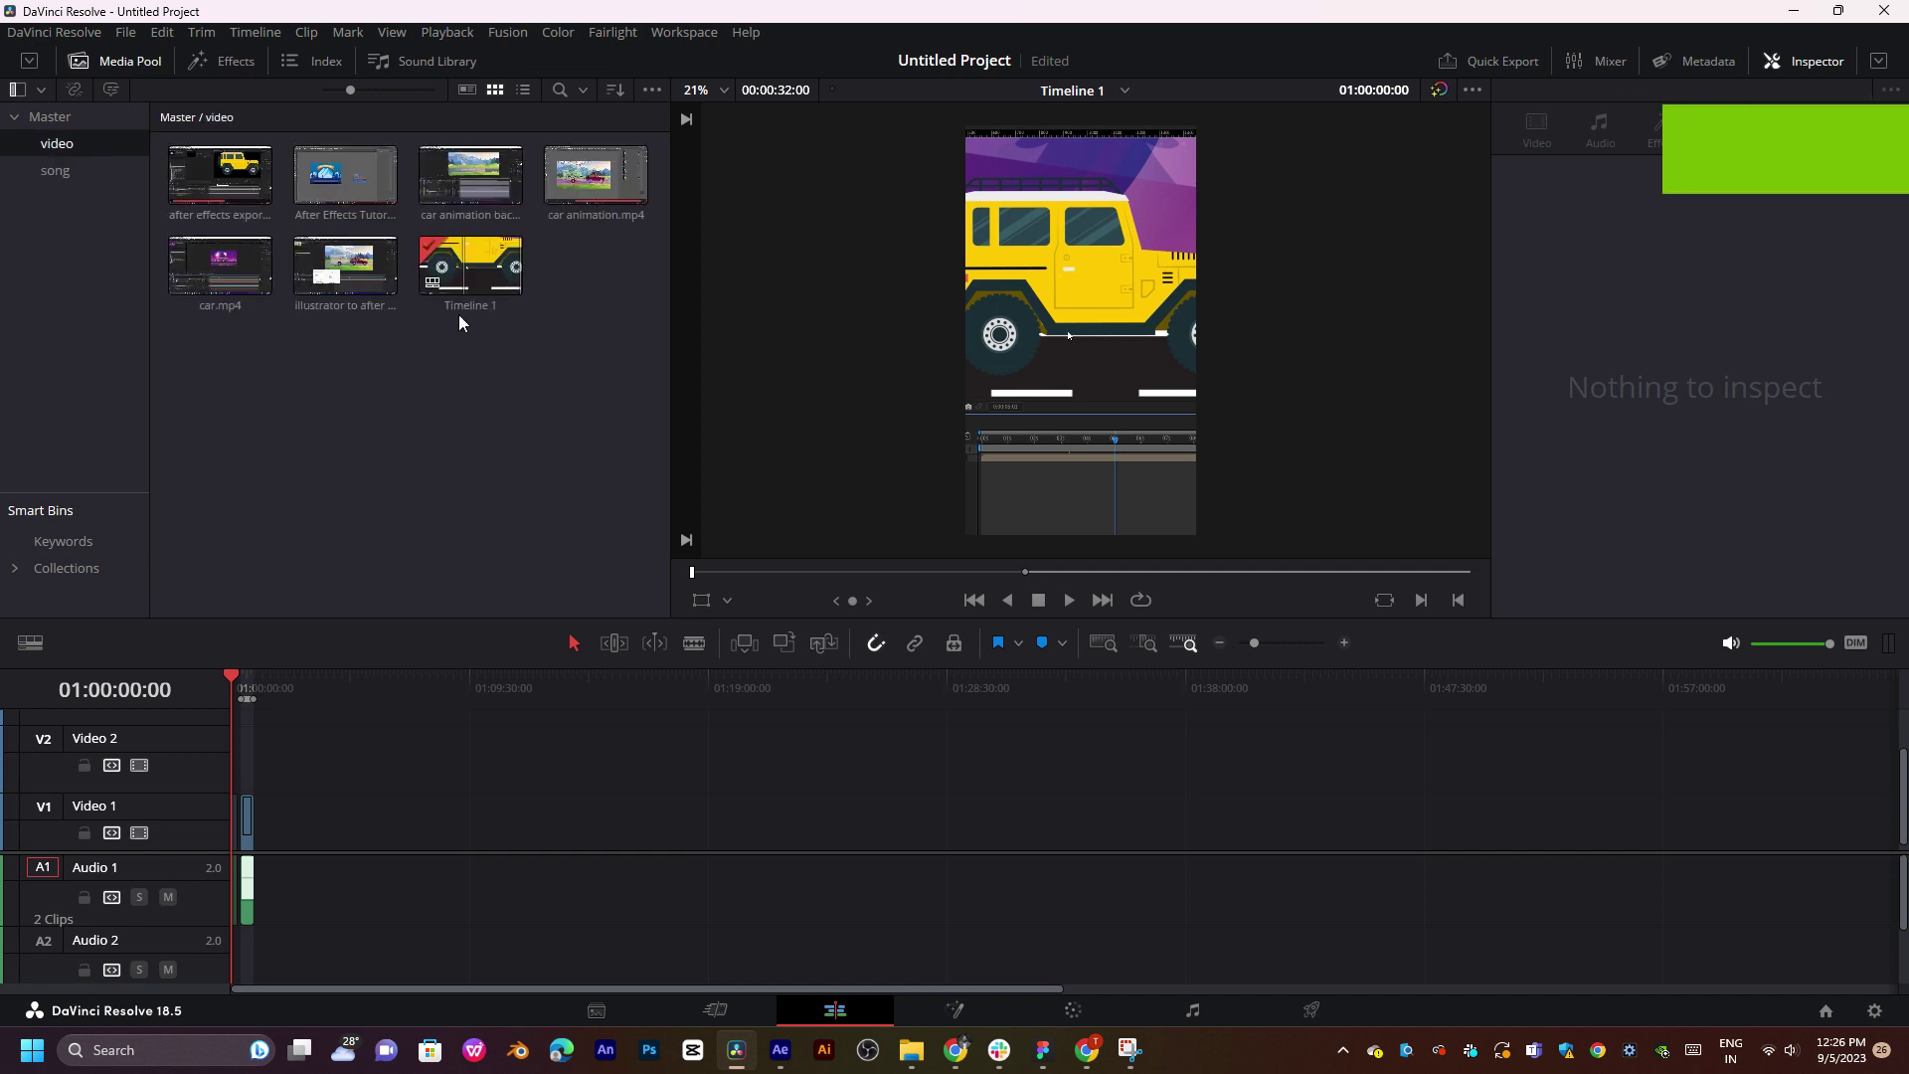
pyautogui.click(338, 266)
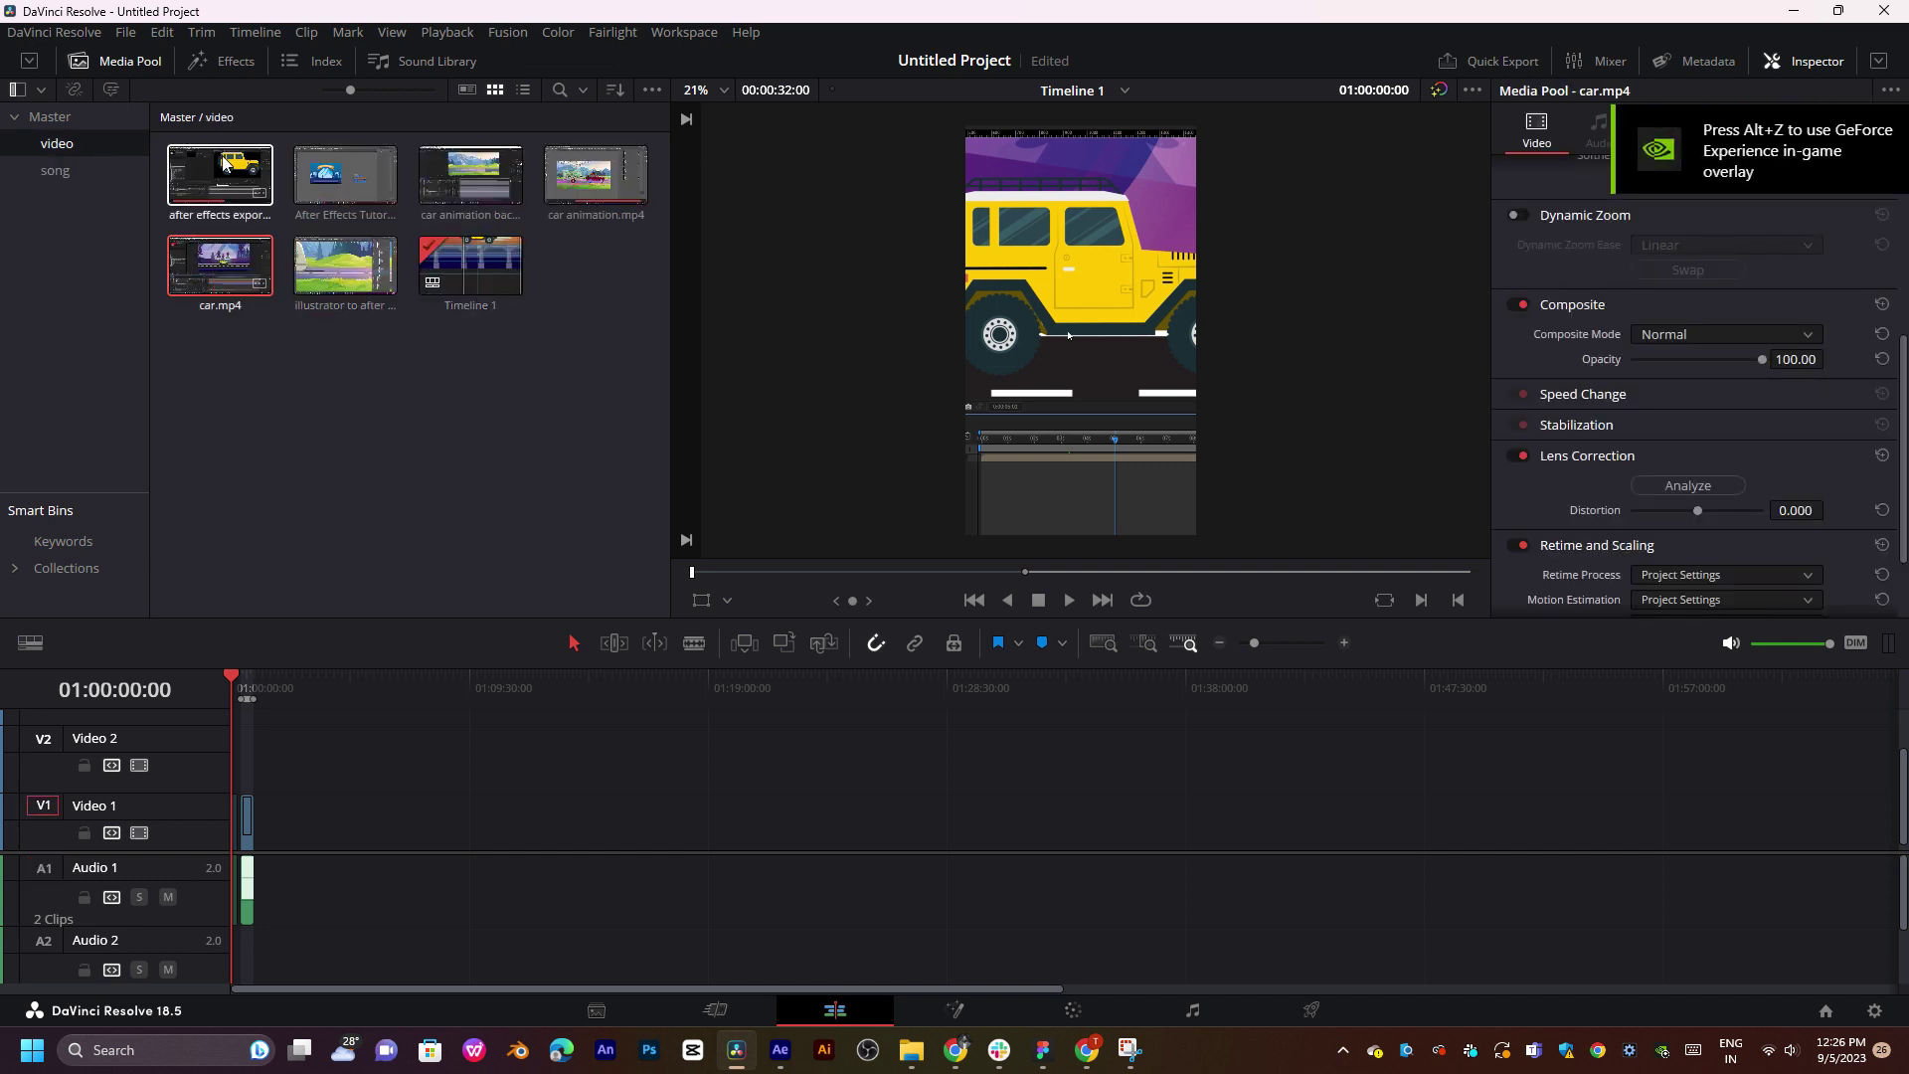
pyautogui.click(482, 502)
# - Add a new bin, Bin 3, under Master and open it
pyautogui.click(50, 116)
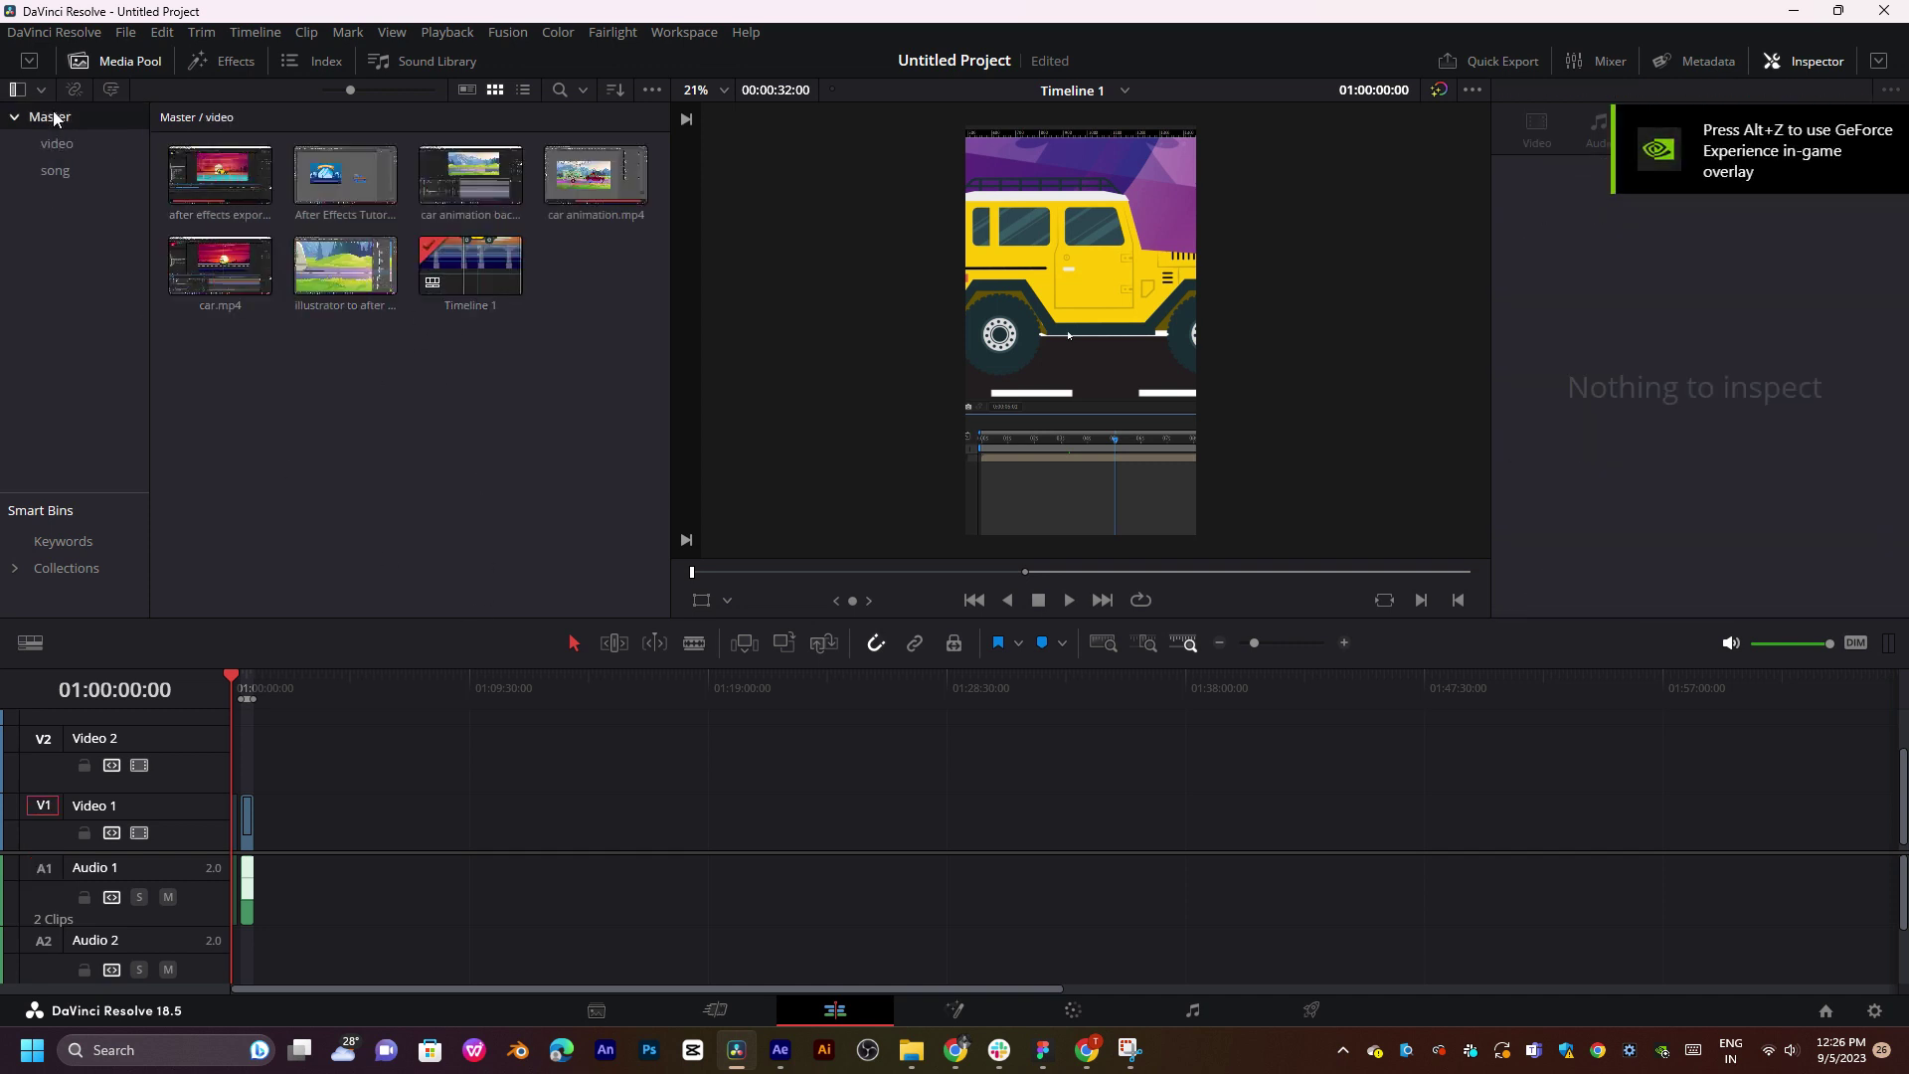
pyautogui.hotkey('ctrl', 'shift', 'n')
pyautogui.doubleClick(224, 181)
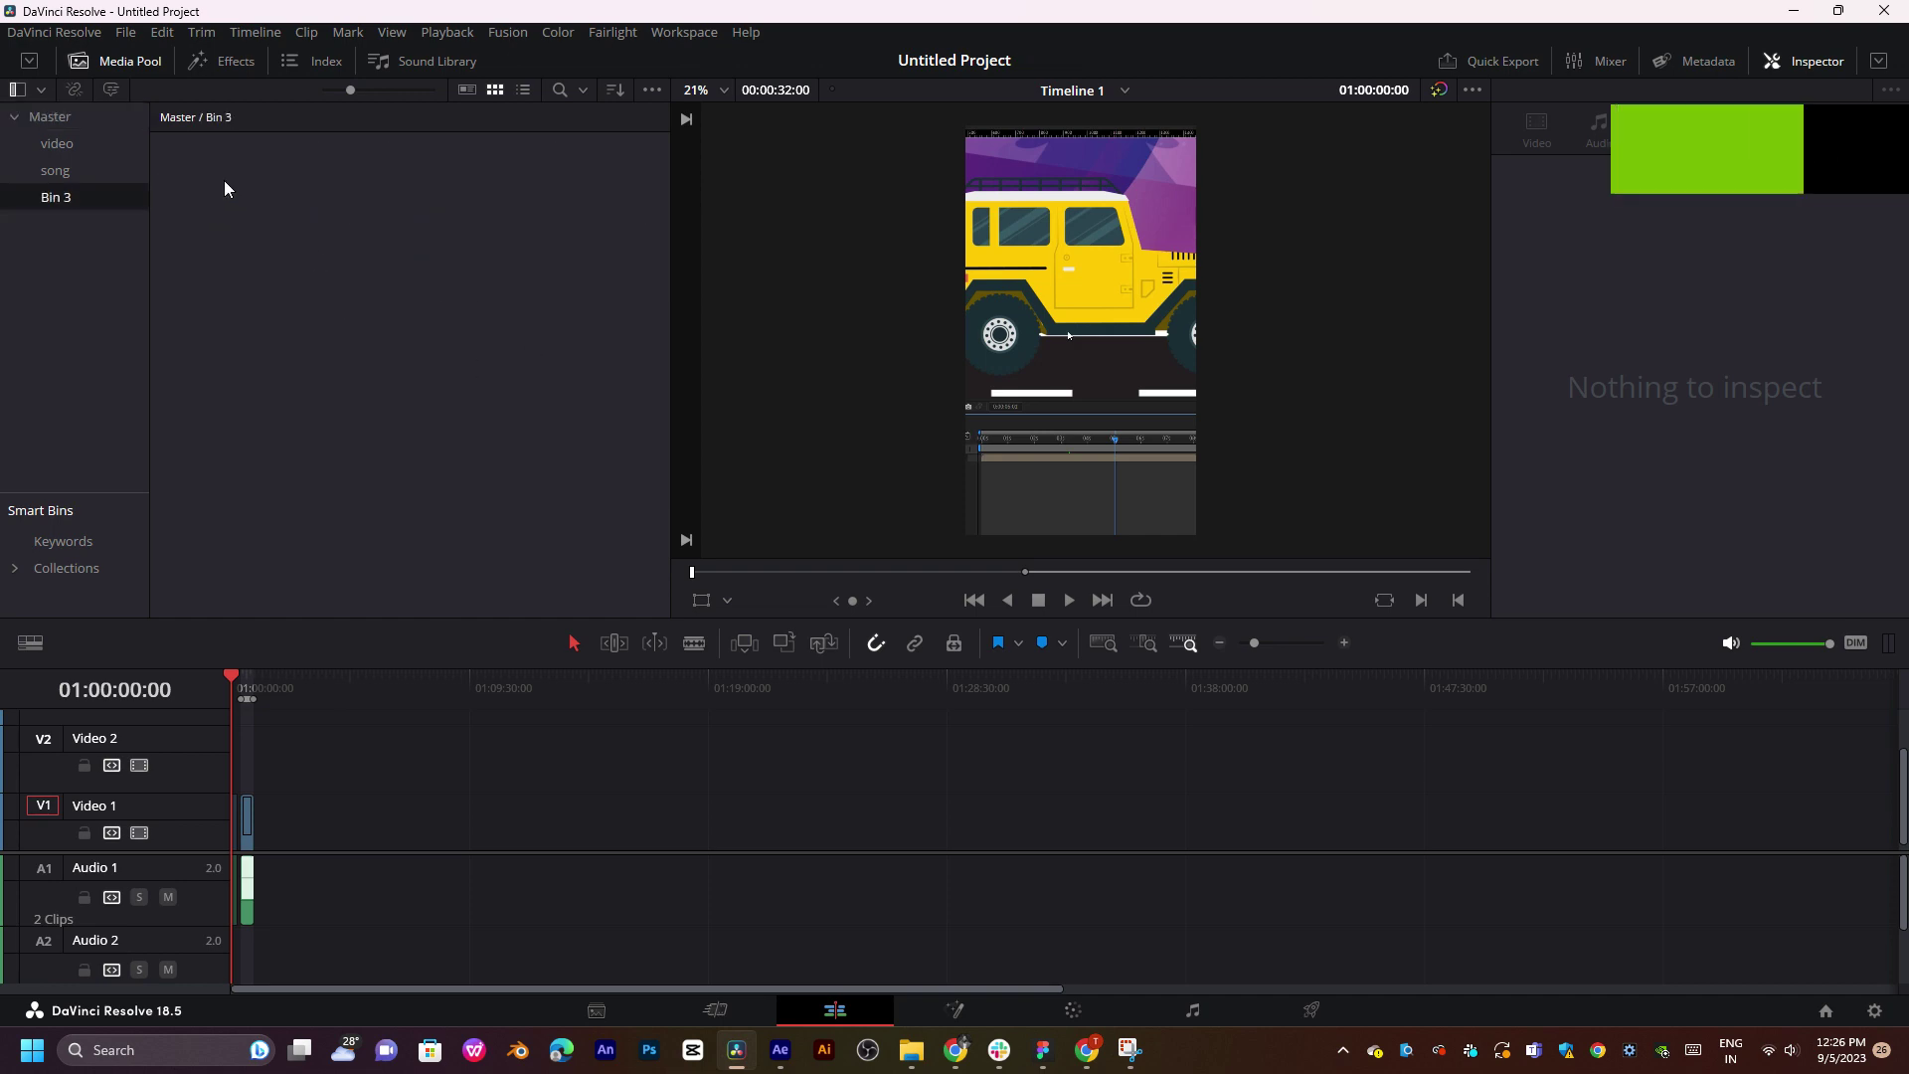
# - Bring the project folder window forward and open the 5.9.23 folder with enlarged thumbnails
pyautogui.moveTo(919, 1069)
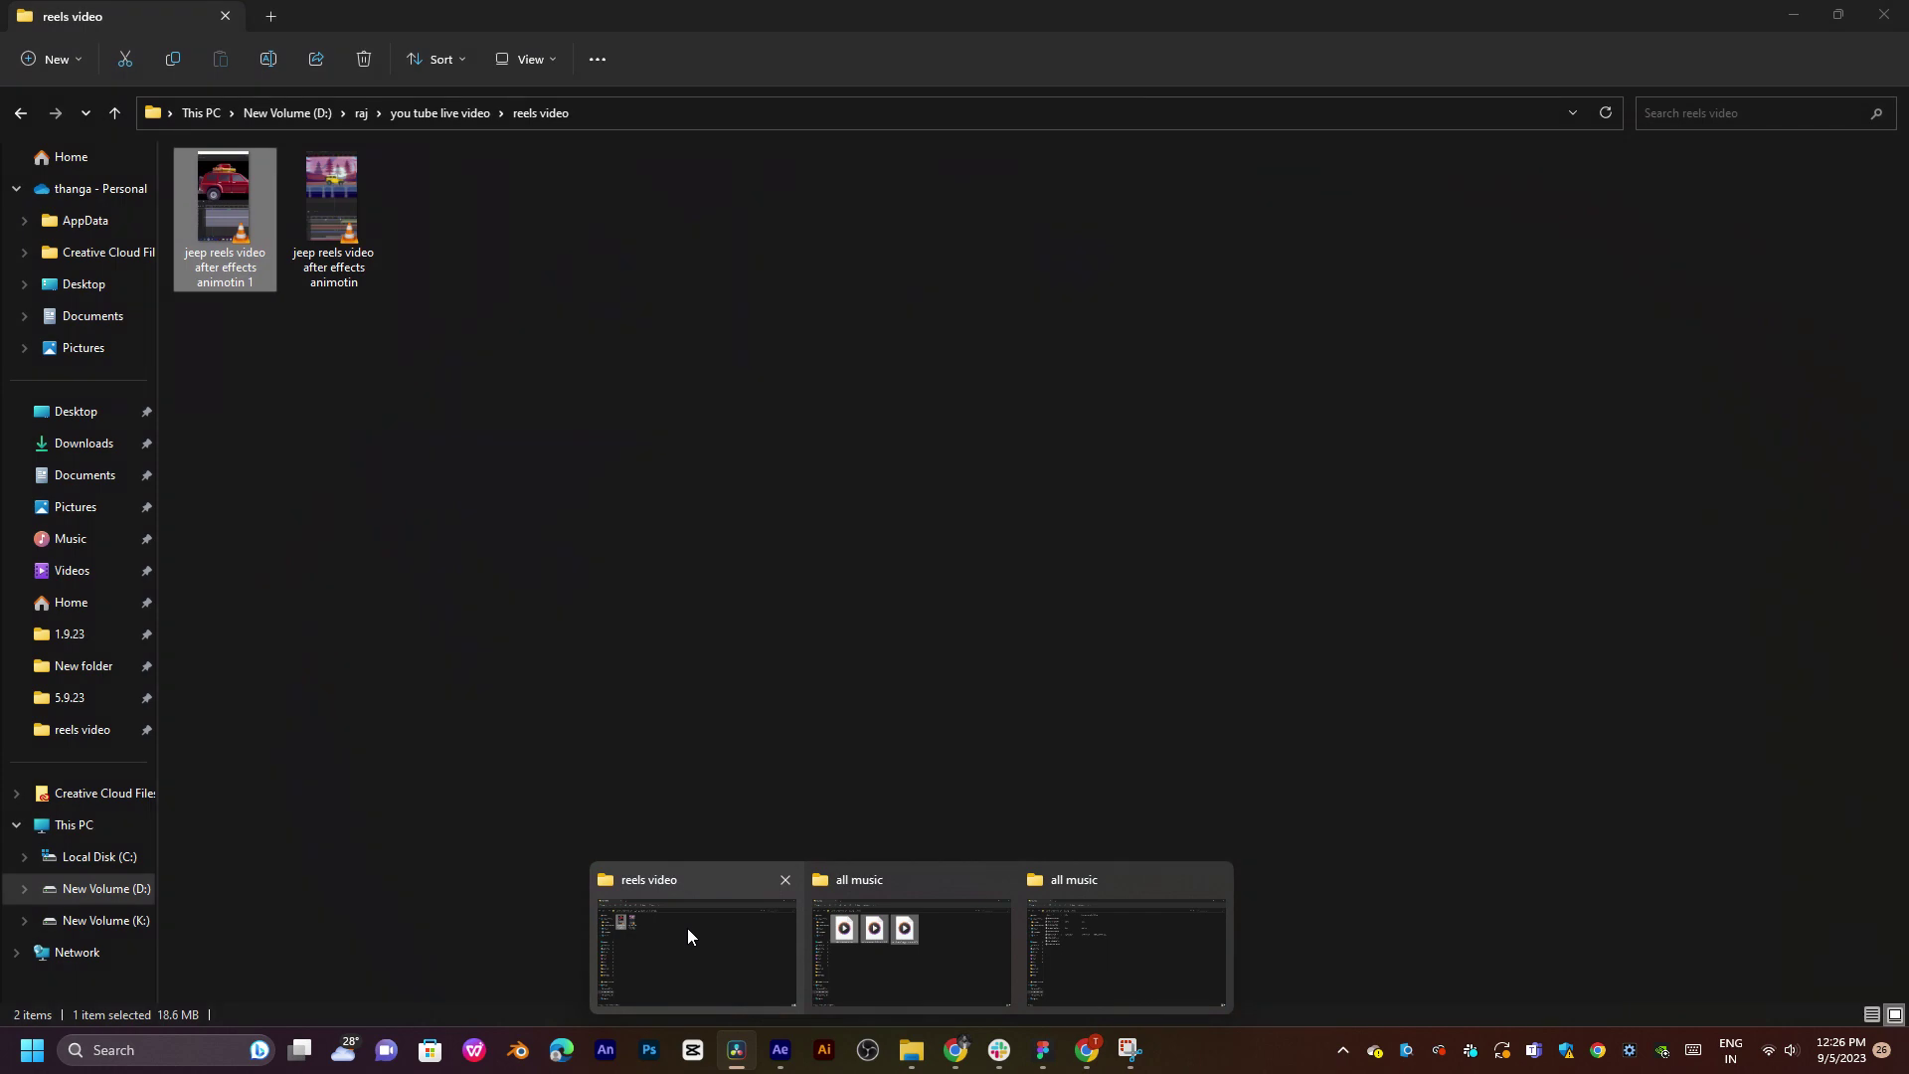
pyautogui.click(688, 928)
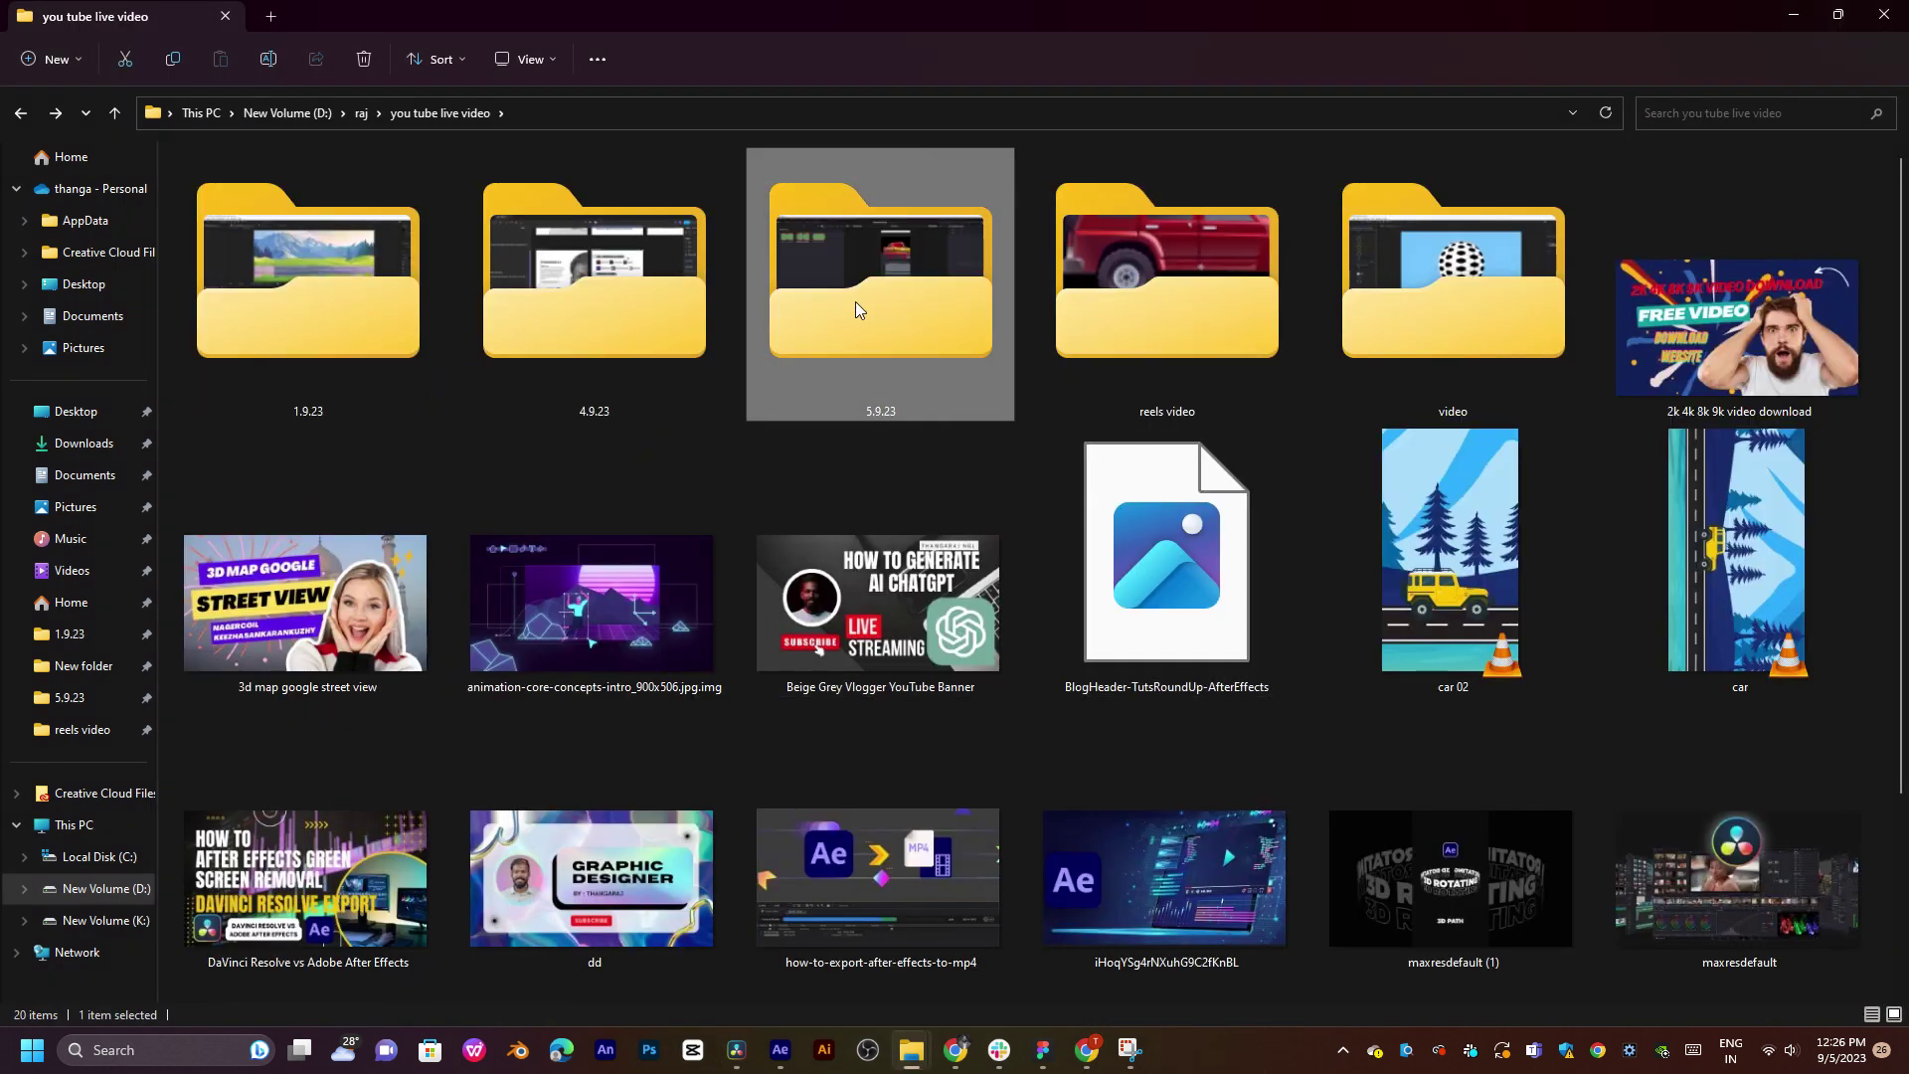
pyautogui.doubleClick(855, 301)
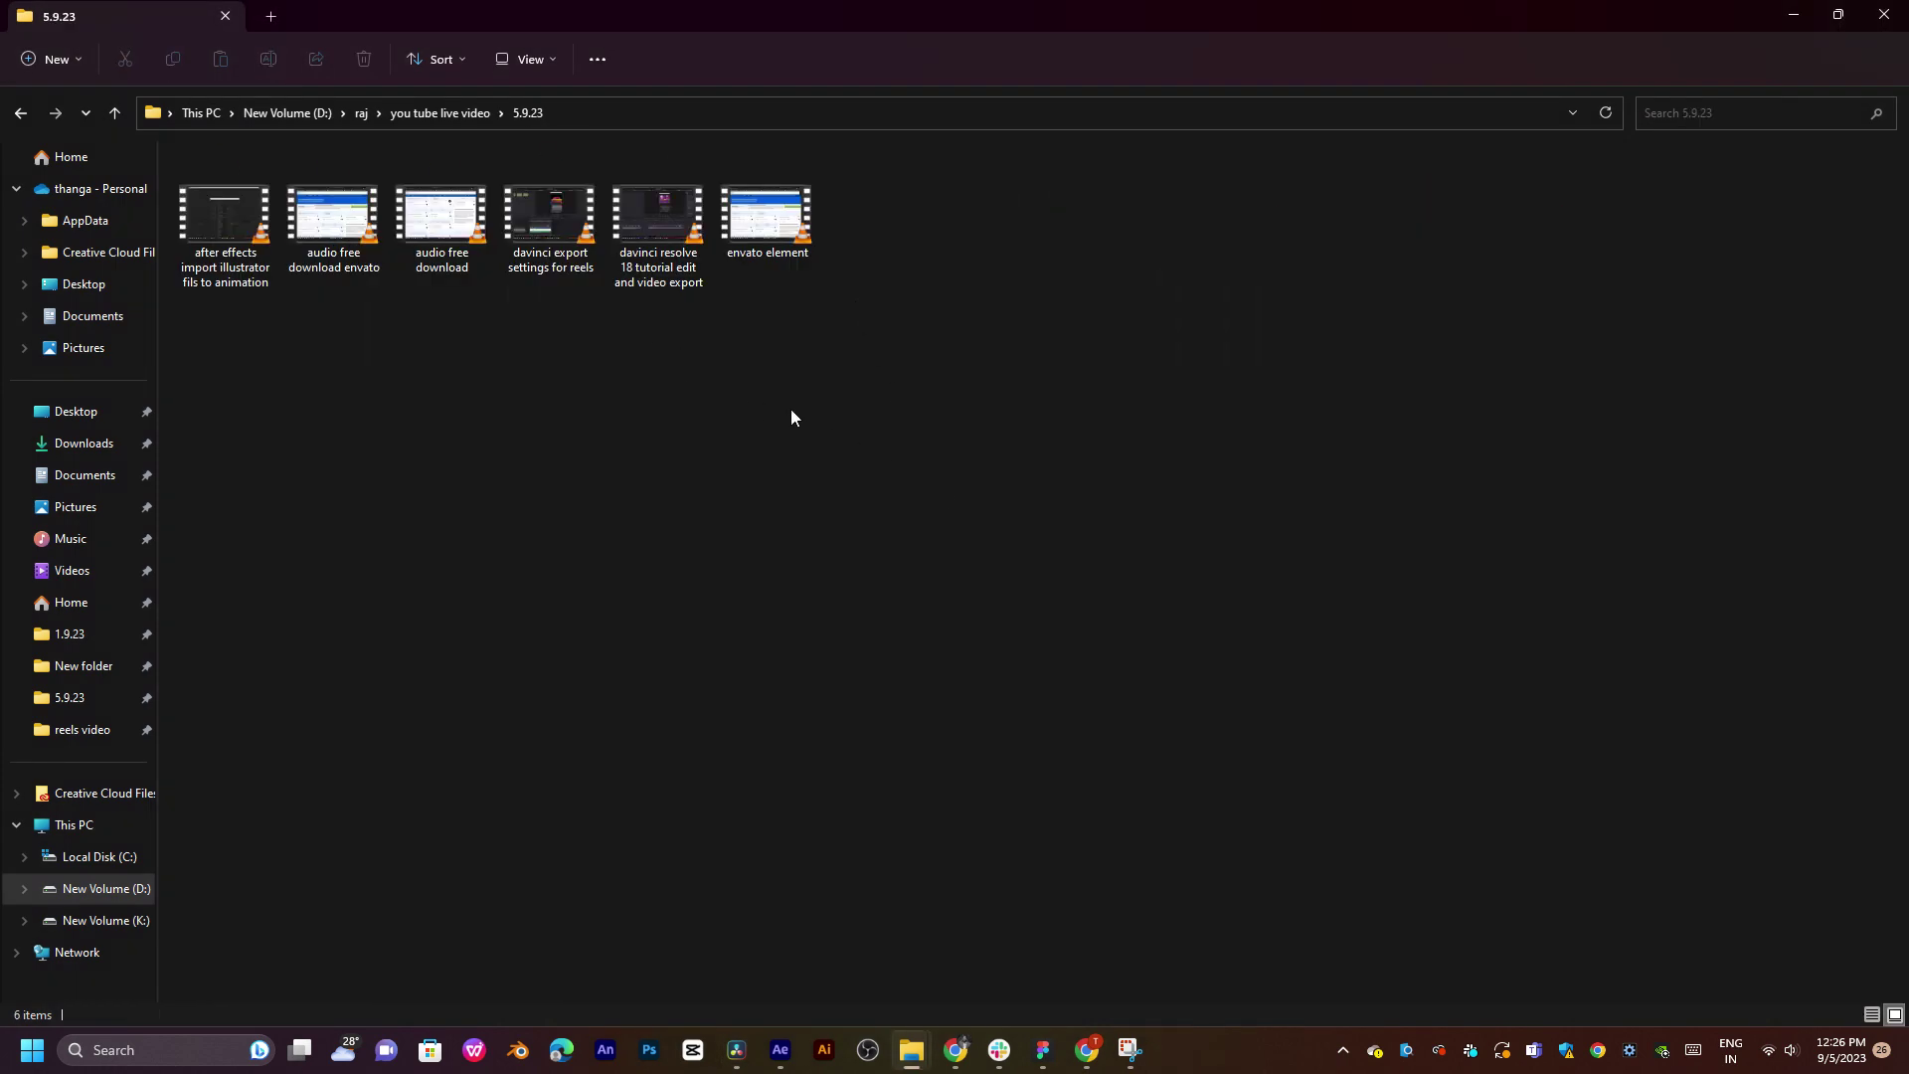
pyautogui.scroll(5, 790, 408)
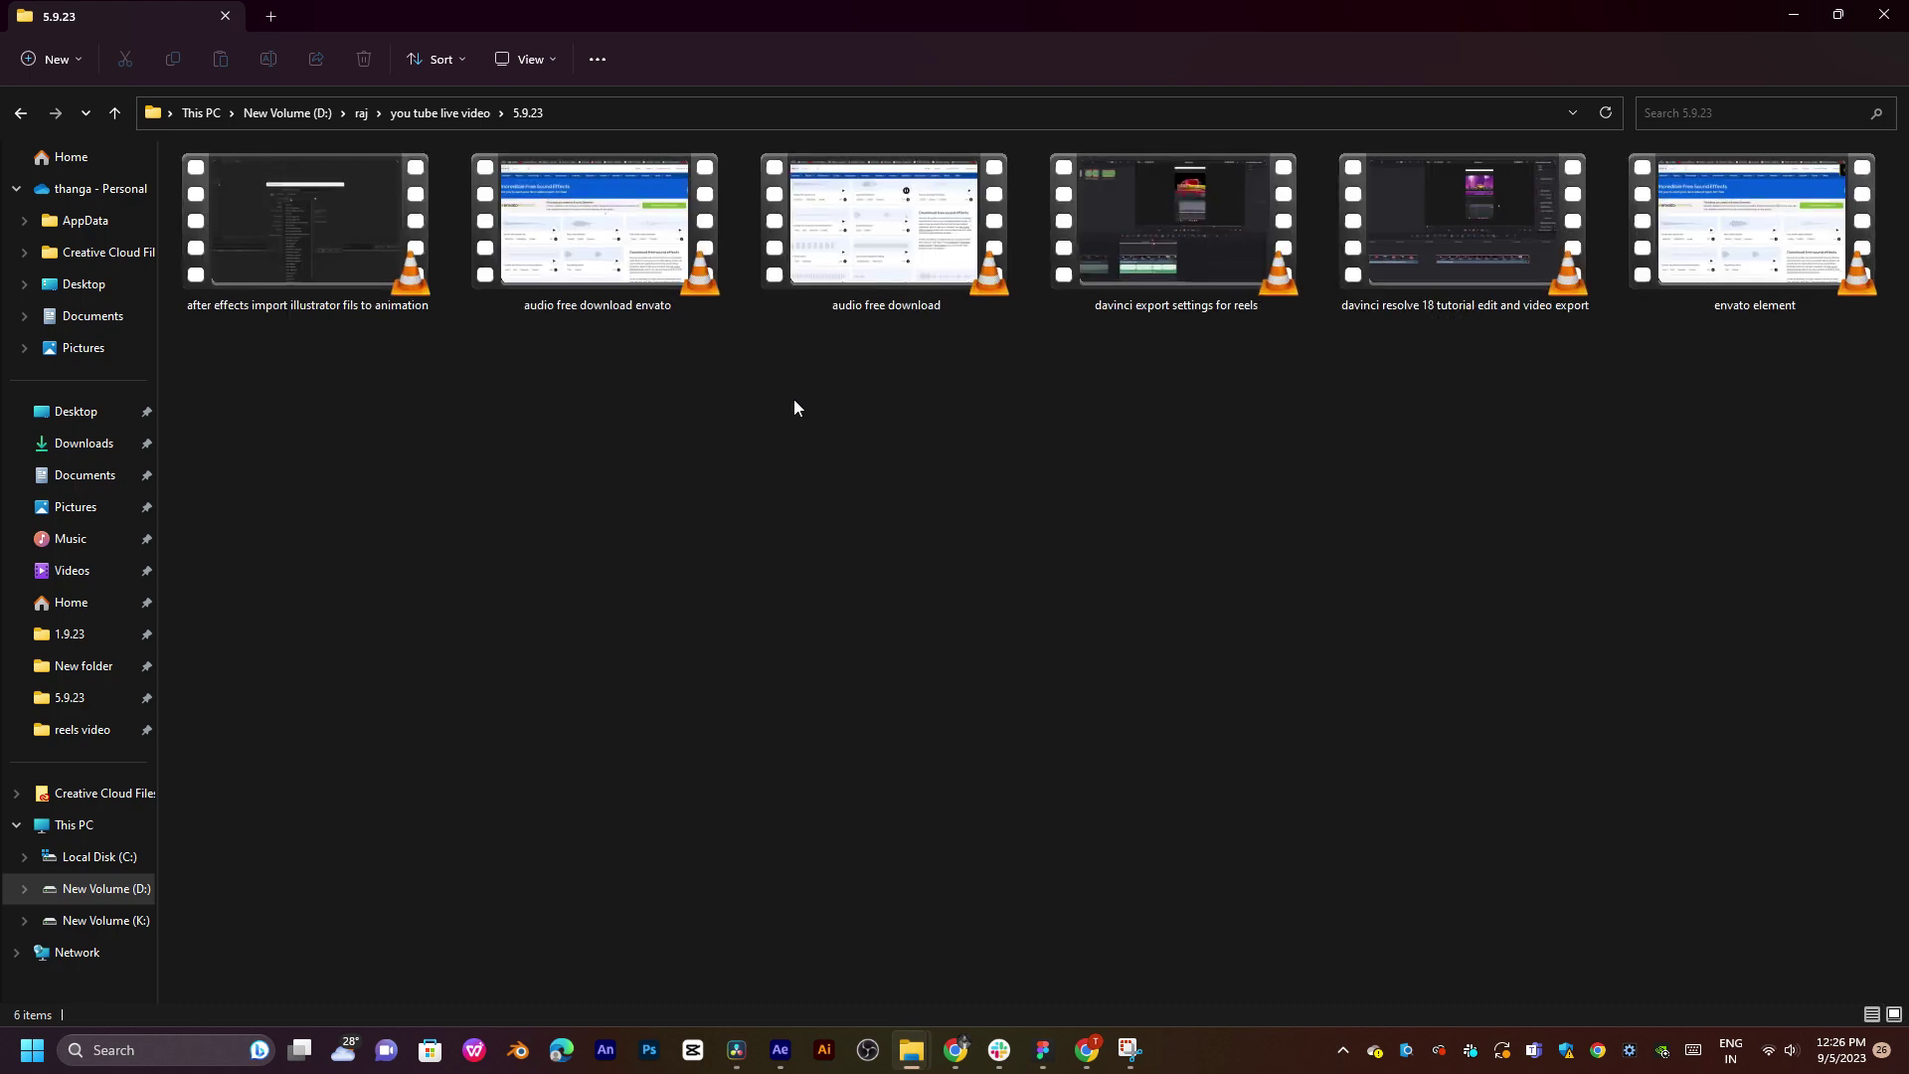
# - Preview the audio free download video in VLC, skipping ahead, then close it
pyautogui.click(861, 285)
pyautogui.doubleClick(921, 266)
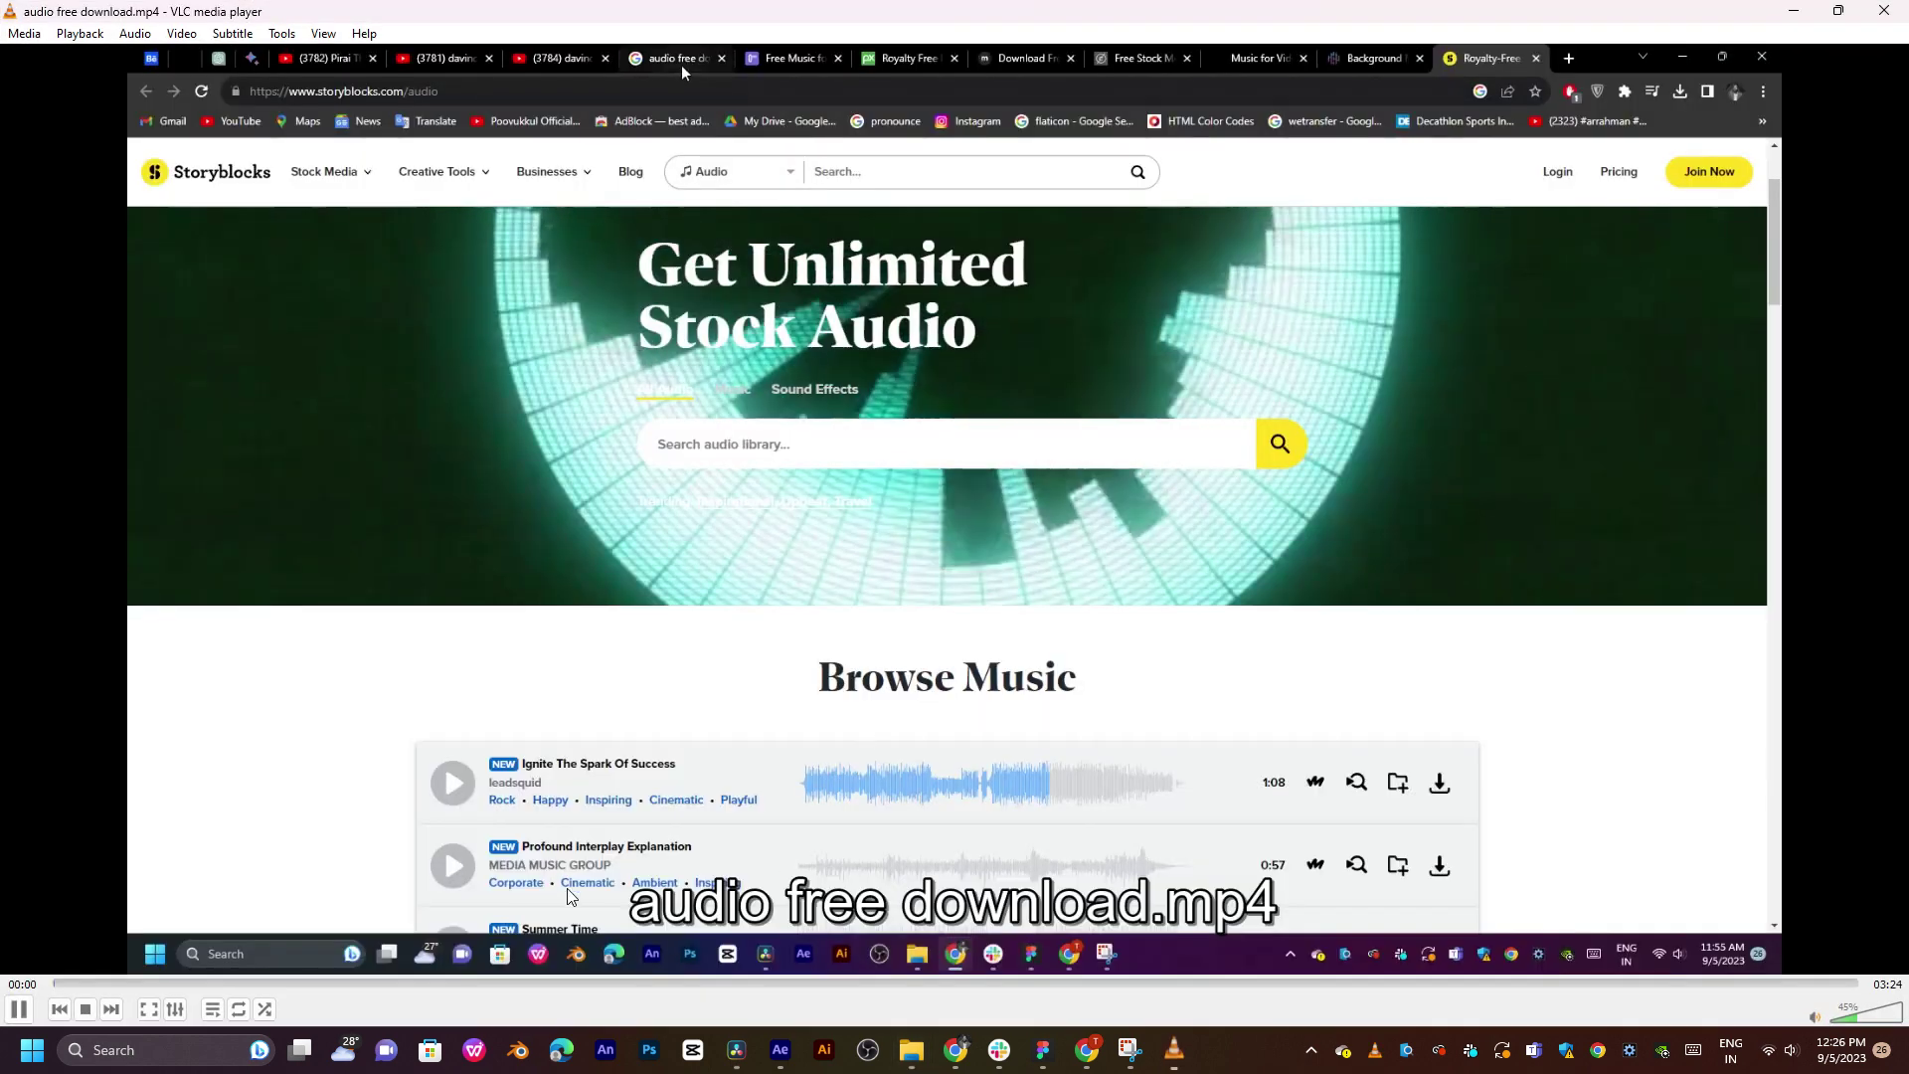
pyautogui.moveTo(303, 982)
pyautogui.mouseDown()
pyautogui.moveTo(689, 983)
pyautogui.moveTo(1500, 1049)
pyautogui.mouseUp()
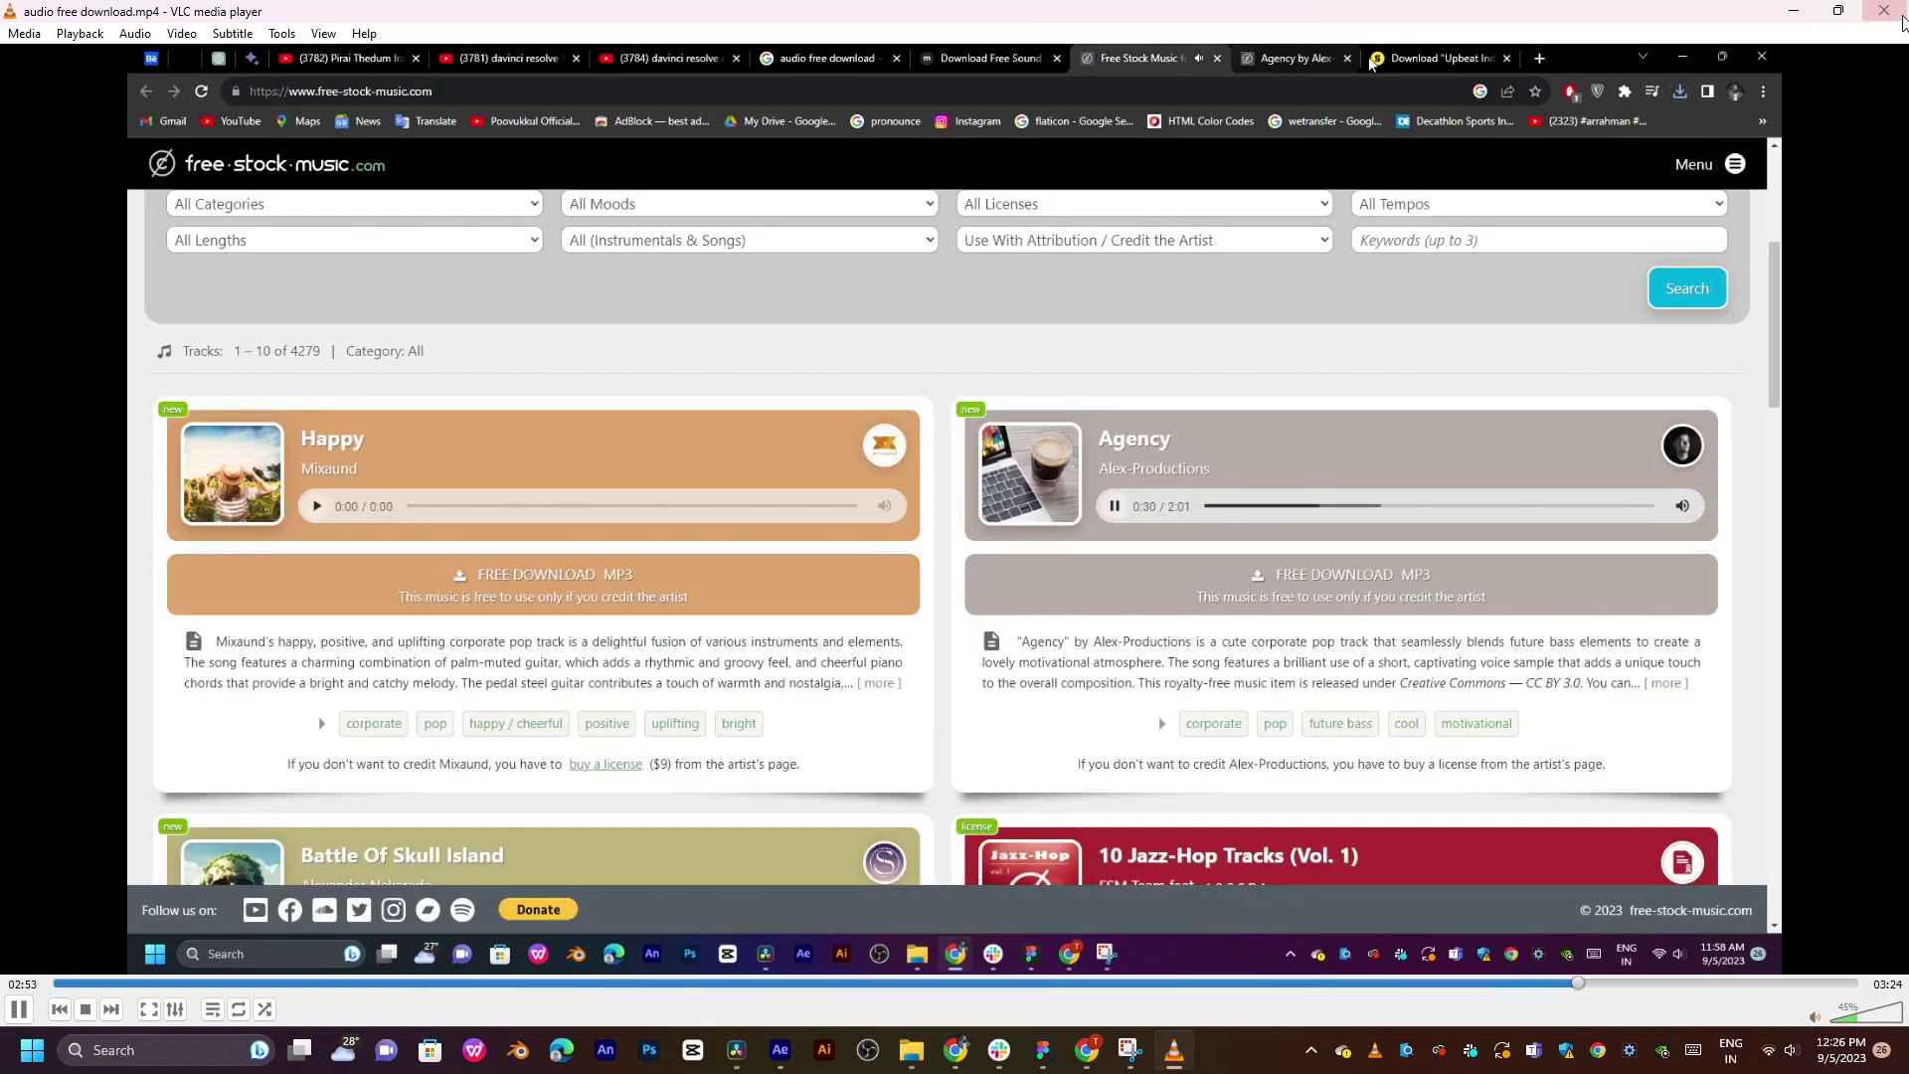
pyautogui.hotkey('ctrl', 'q')
# - Play the davinci export settings for reels video in VLC
pyautogui.click(1140, 691)
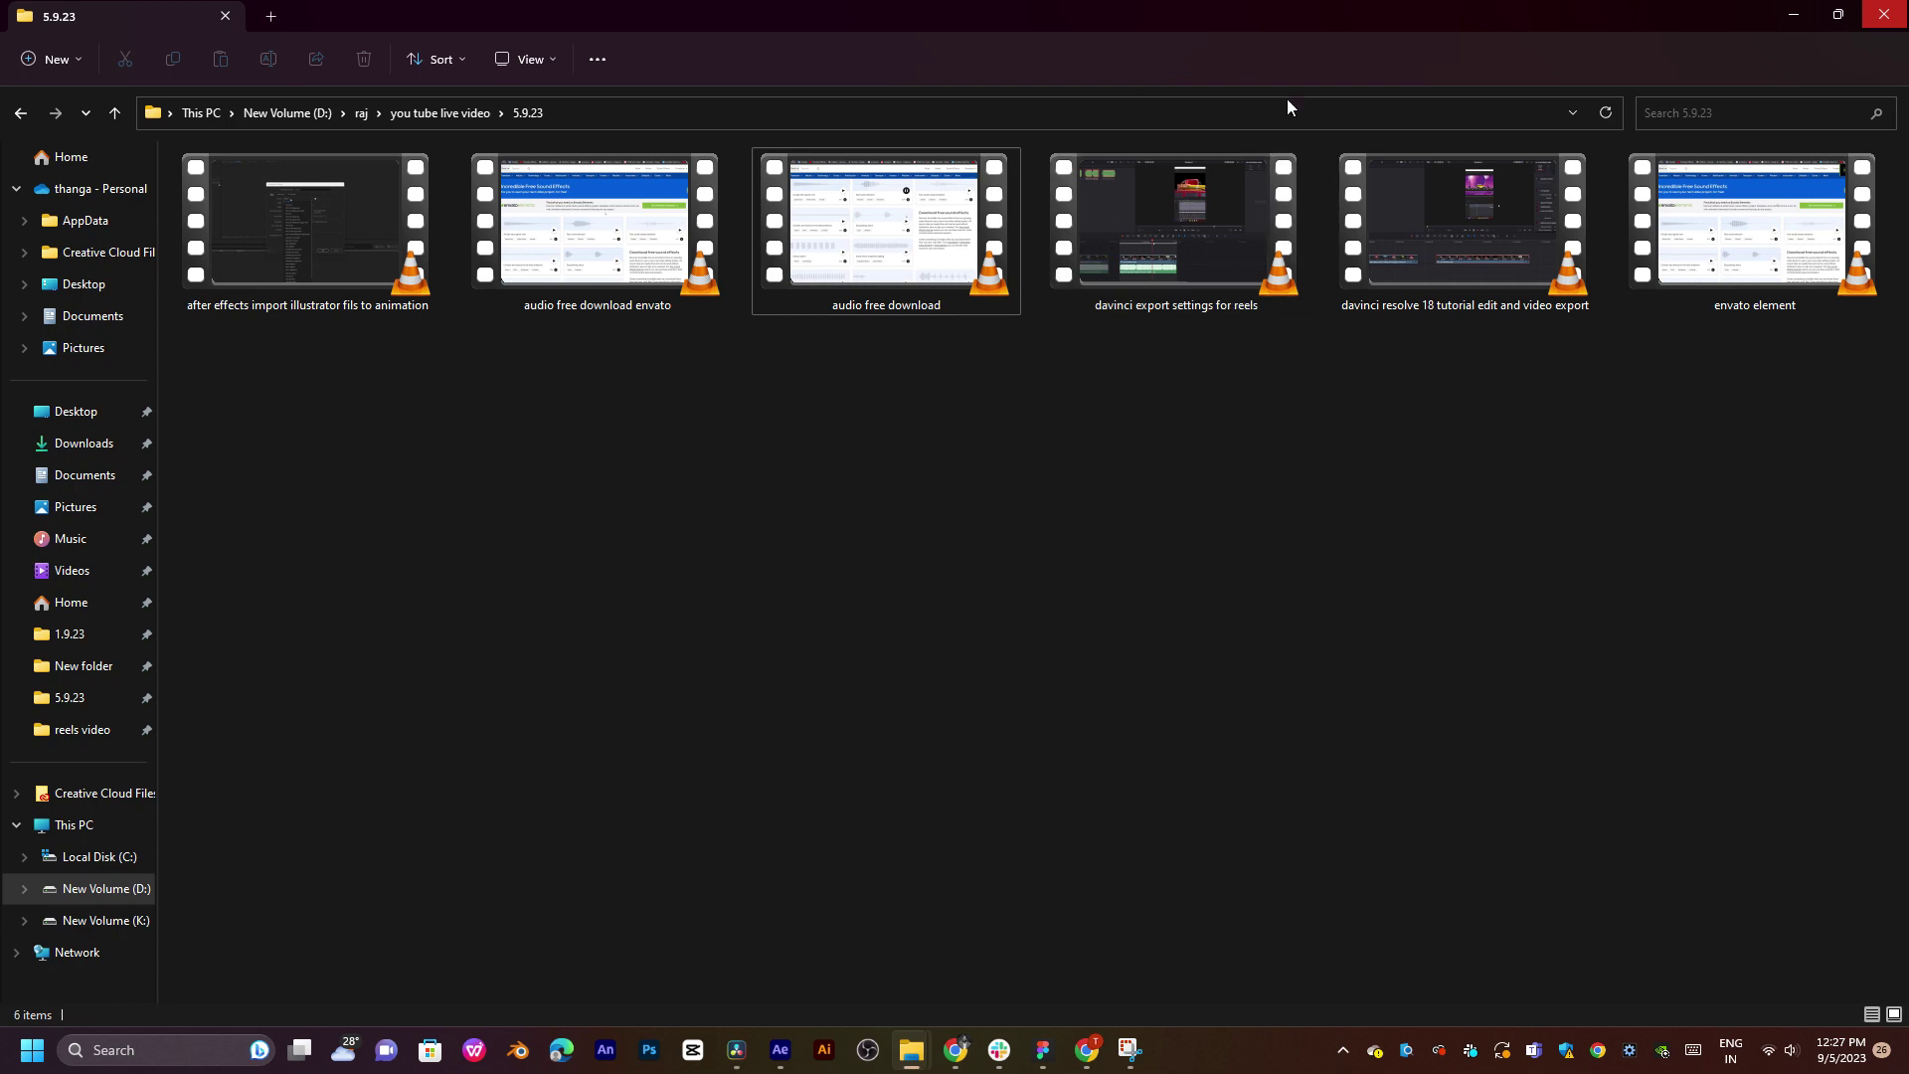
pyautogui.click(1166, 205)
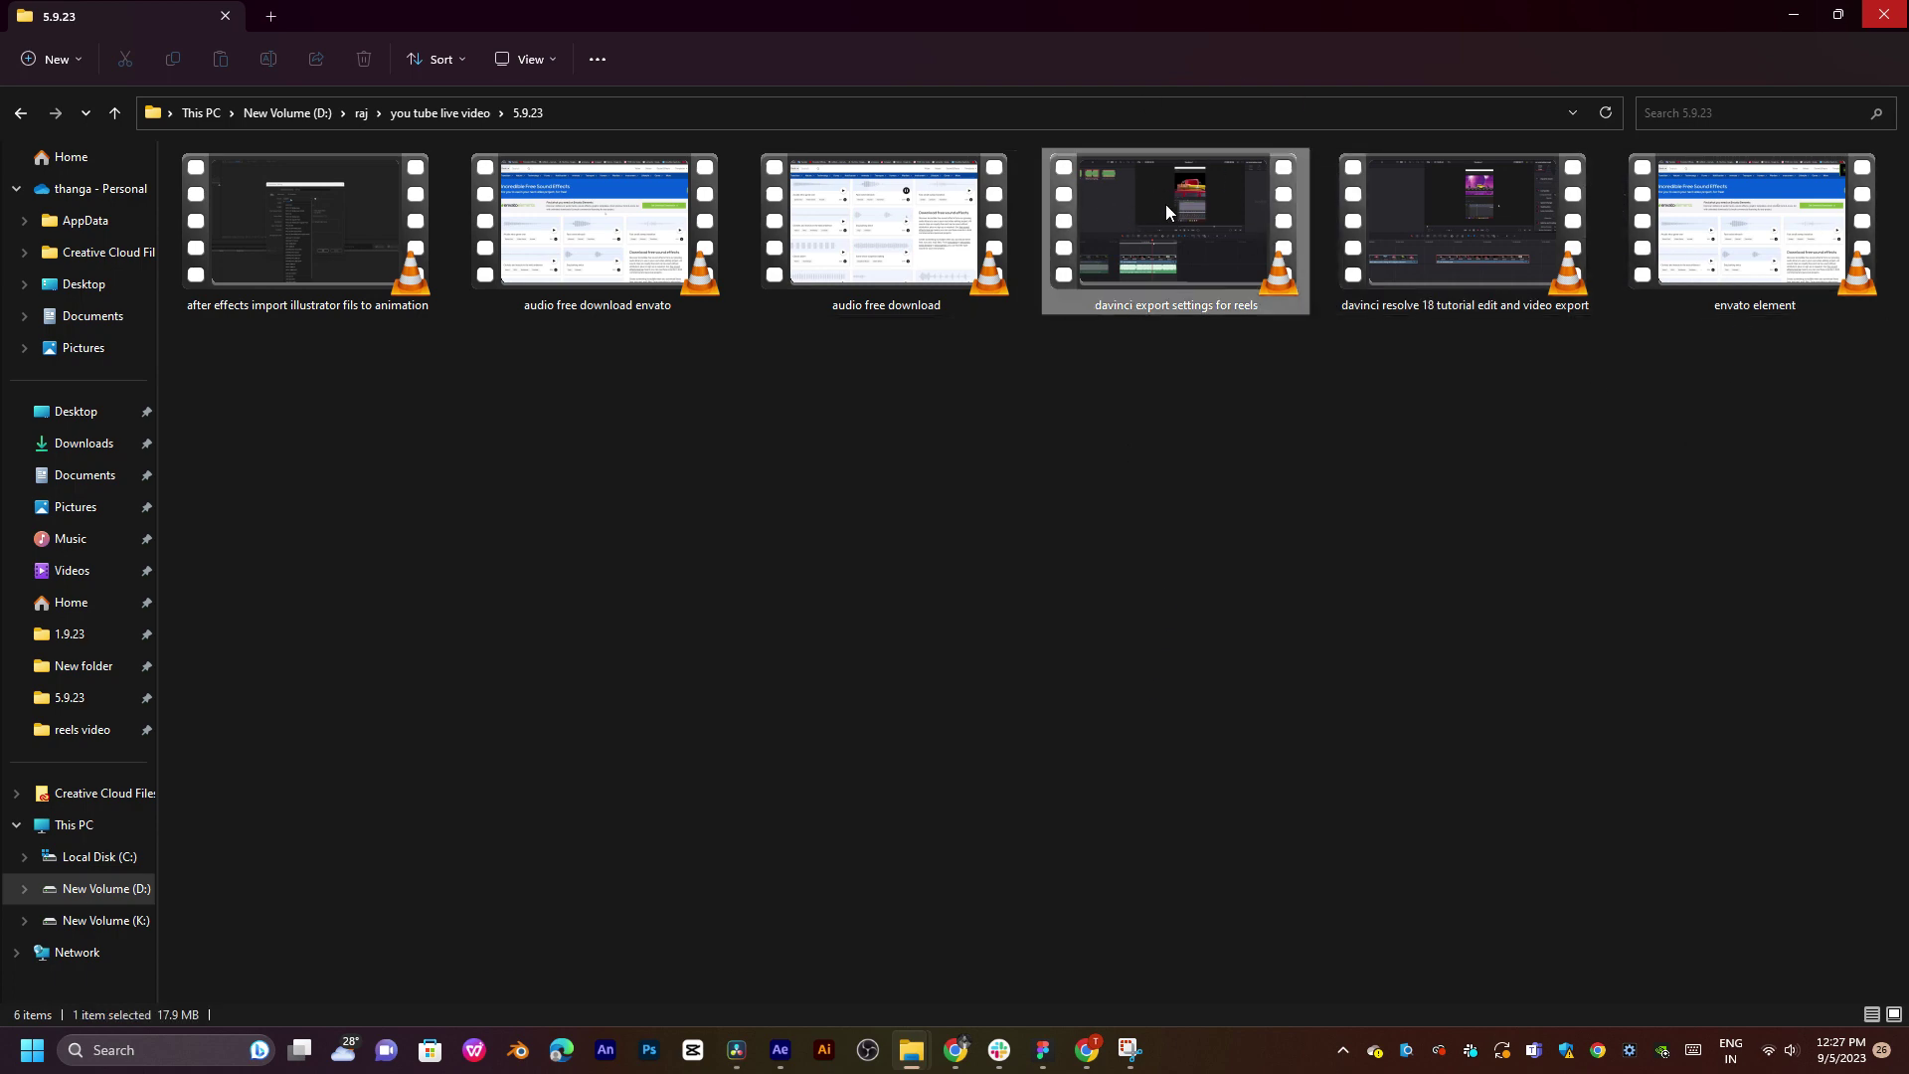
pyautogui.doubleClick(1166, 205)
# - Skim the export-settings video to about 00:32, close VLC, and drag the file into Resolve
pyautogui.click(418, 981)
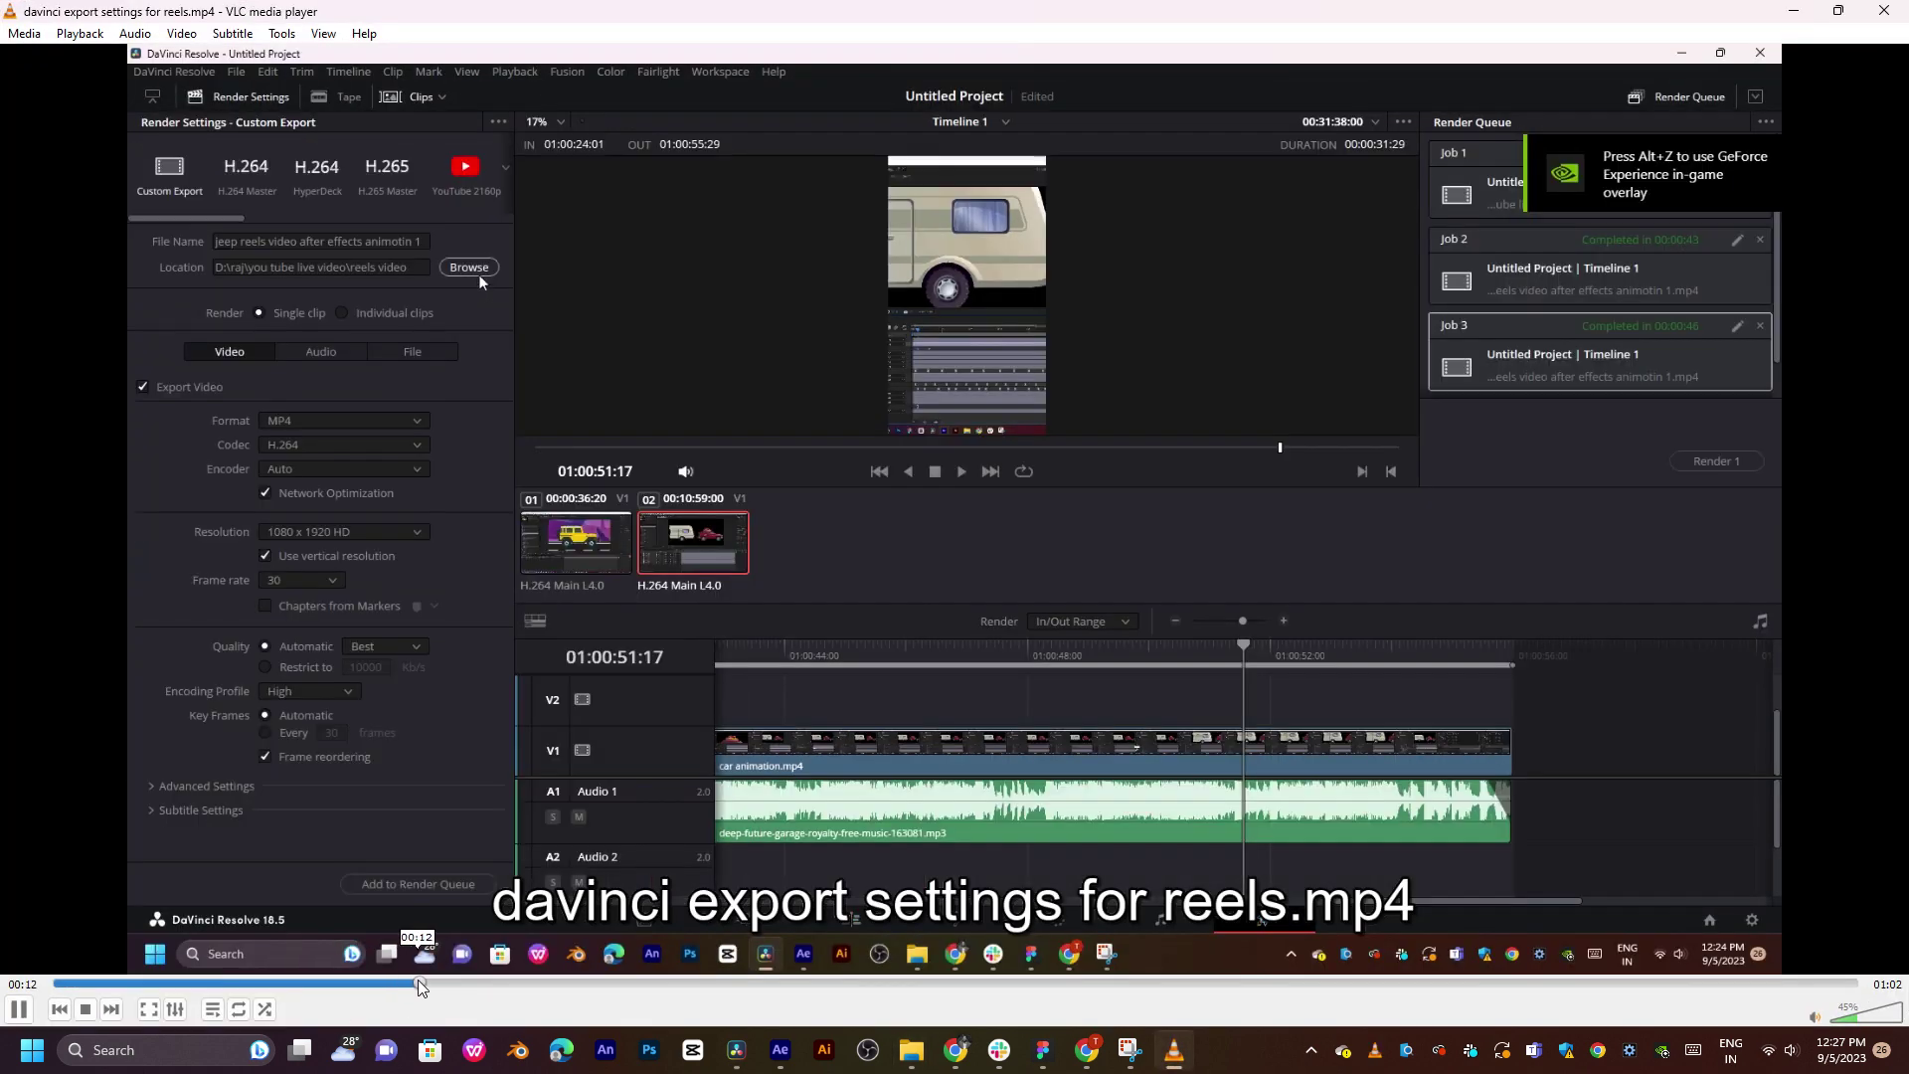
pyautogui.moveTo(418, 980); pyautogui.dragTo(1046, 982)
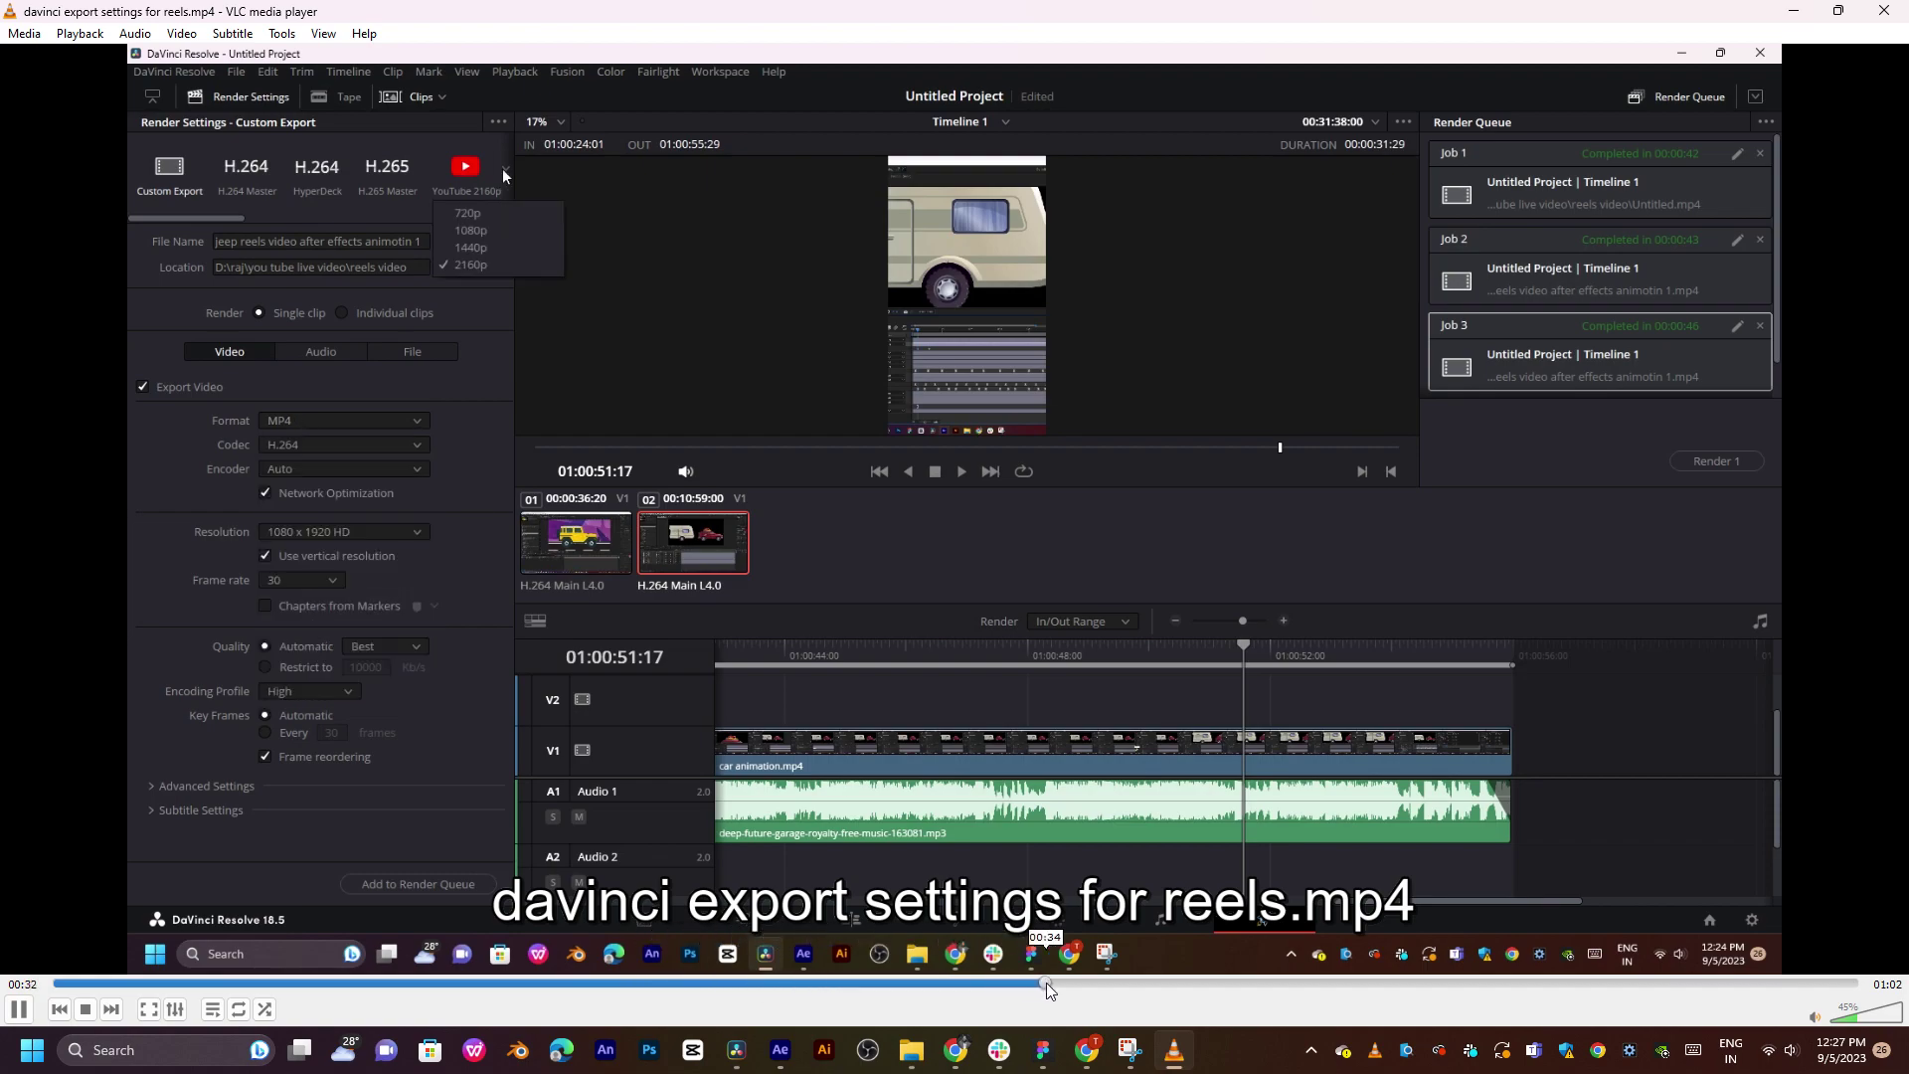
pyautogui.click(1884, 10)
pyautogui.moveTo(1183, 234)
pyautogui.mouseDown()
pyautogui.moveTo(952, 813)
pyautogui.moveTo(338, 410)
pyautogui.mouseUp()
pyautogui.hotkey('alt', 'Tab')
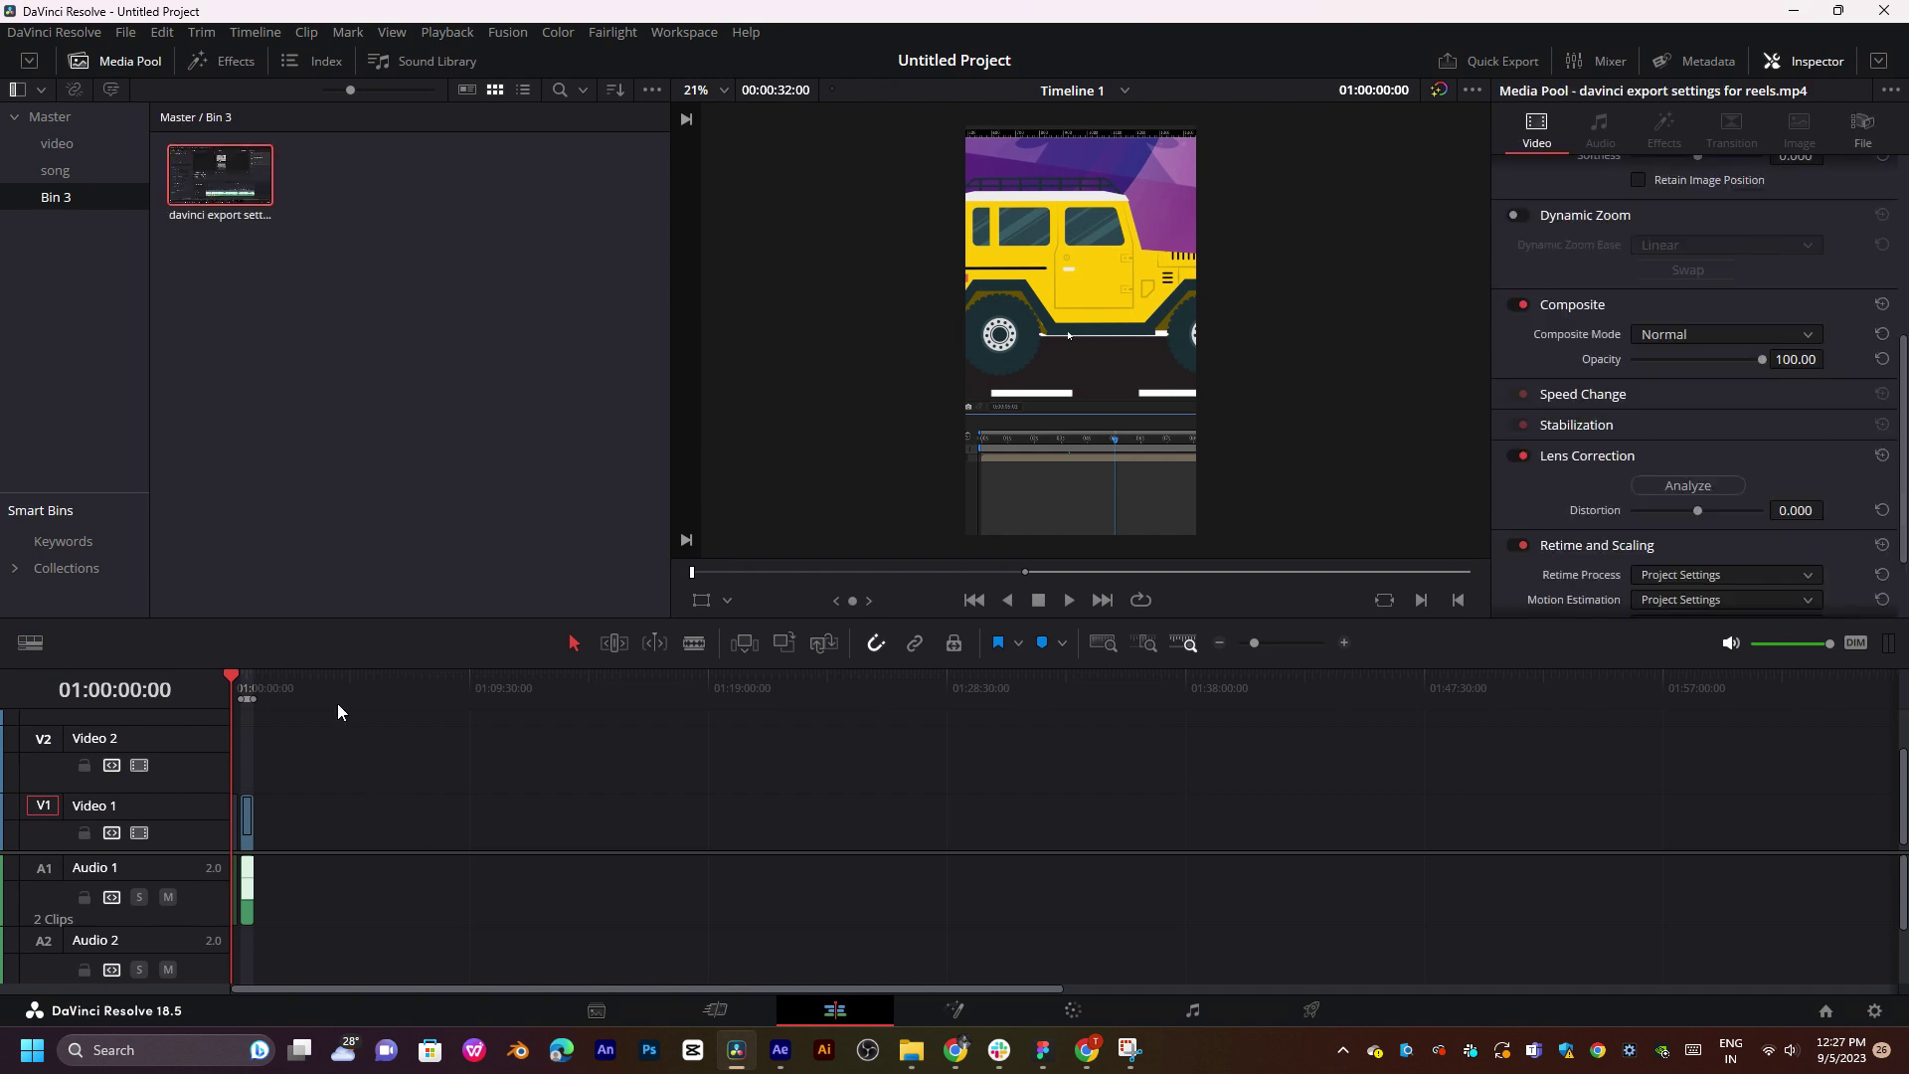
# - Turn on stacked timelines and add a new timeline tab
pyautogui.moveTo(294, 682); pyautogui.dragTo(240, 686)
pyautogui.click(31, 643)
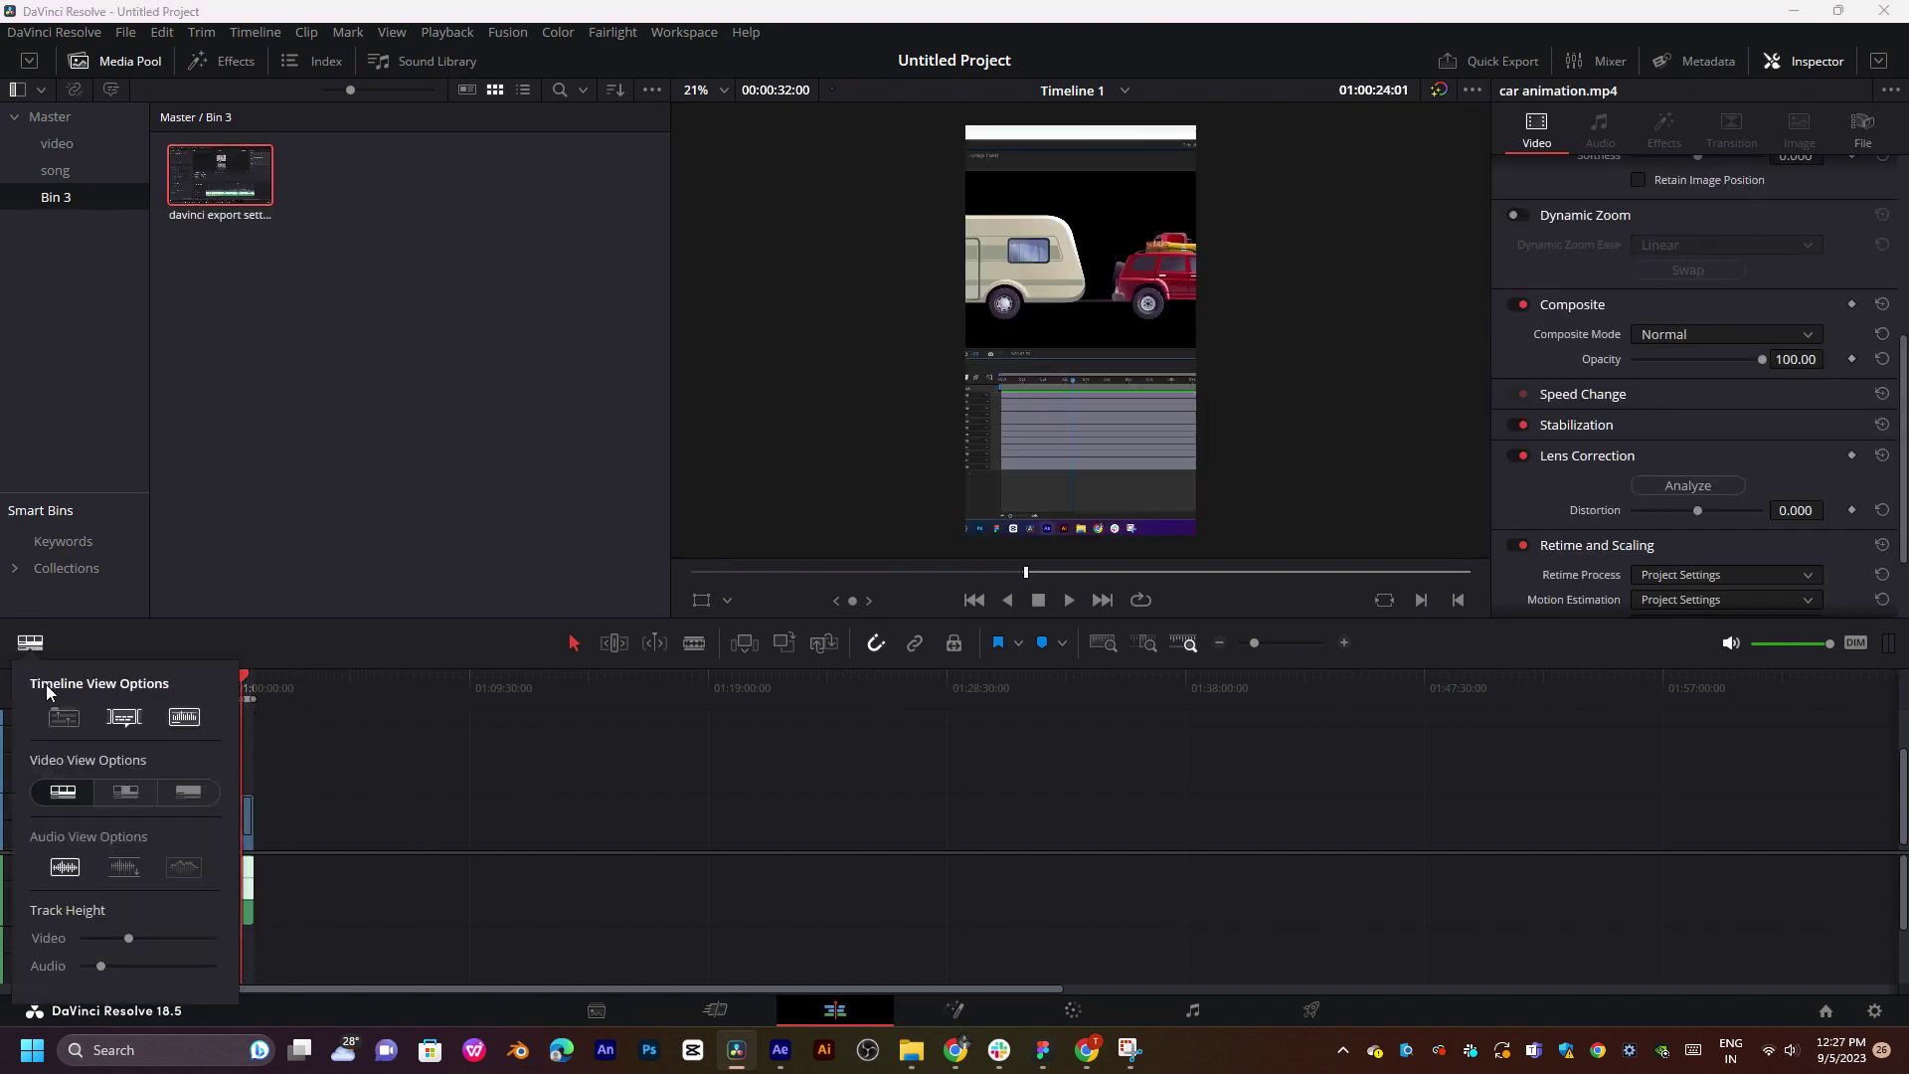
pyautogui.click(63, 717)
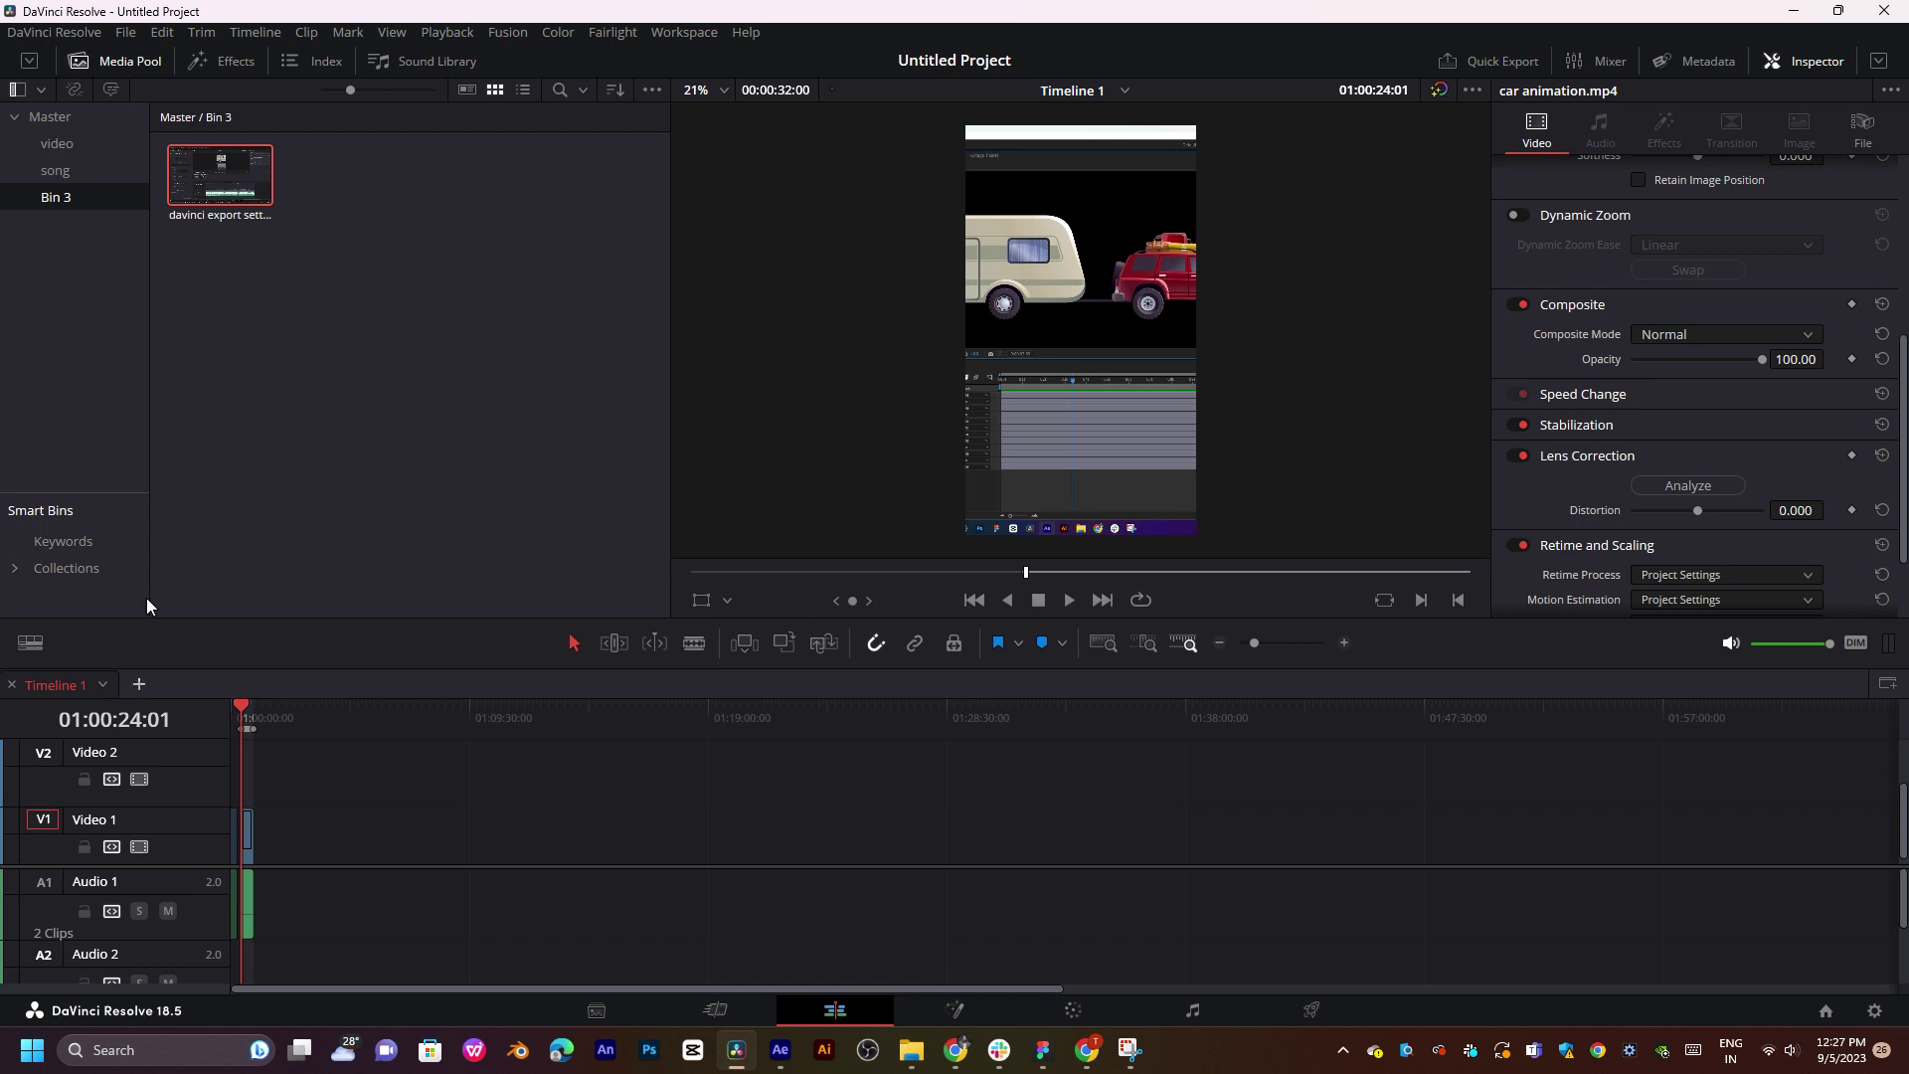
pyautogui.click(138, 683)
# - Place the davinci export settings clip on Video 1 of Timeline 2, zoom to fit, and review it
pyautogui.moveTo(220, 174); pyautogui.dragTo(251, 840)
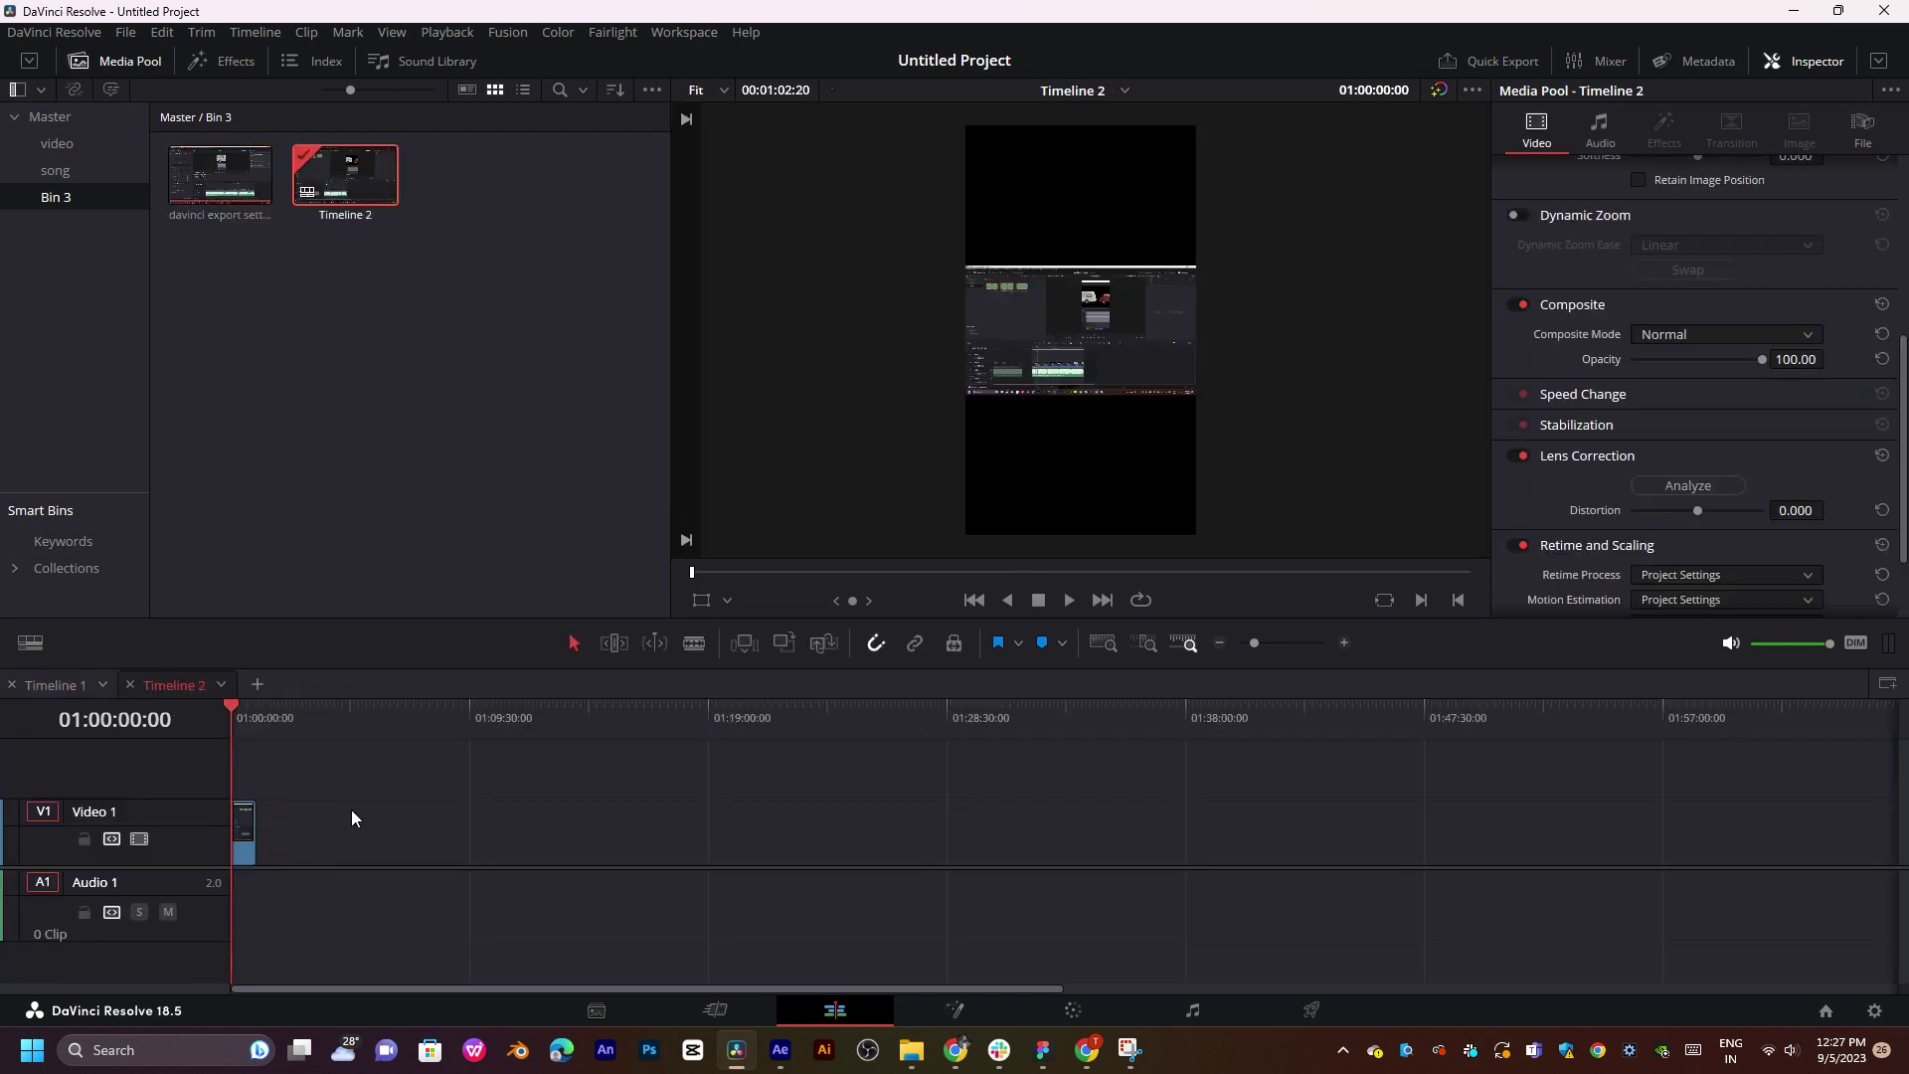
pyautogui.hotkey('shift', 'z')
pyautogui.press('space')
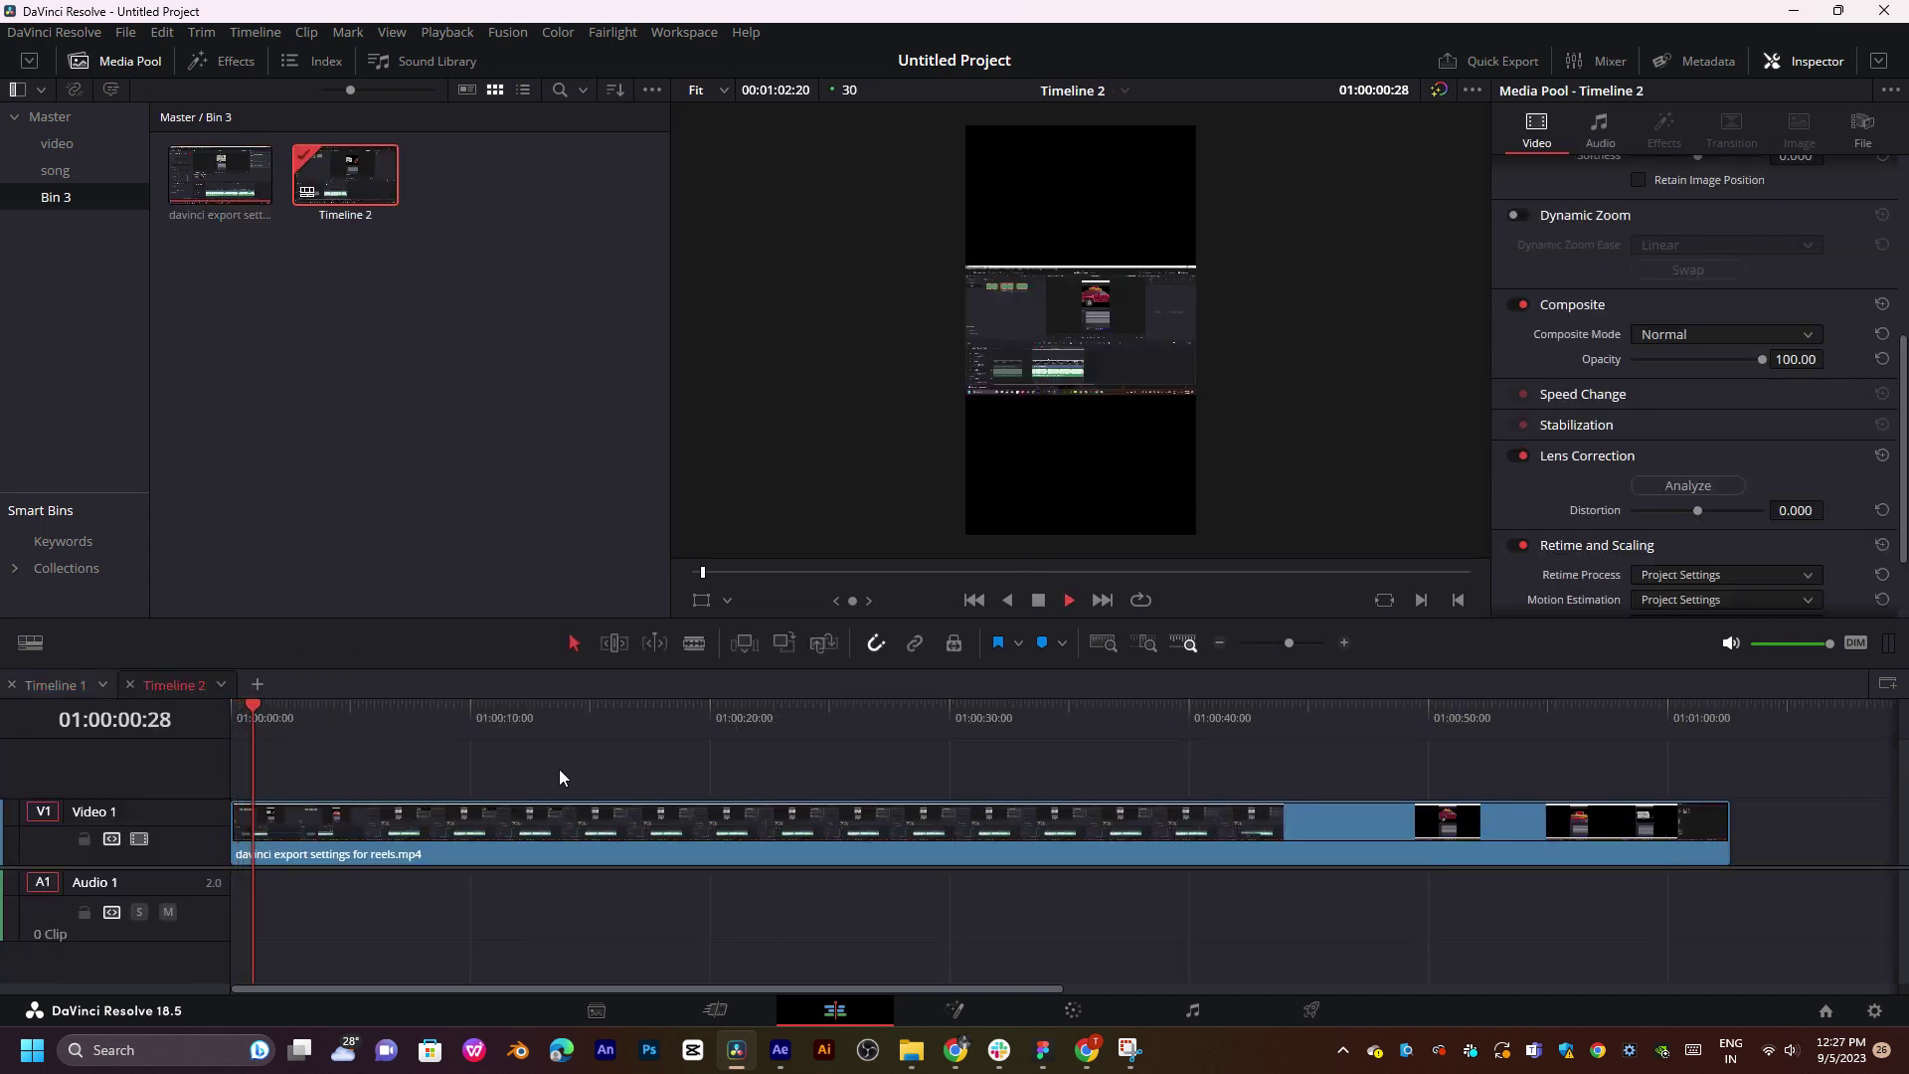
pyautogui.moveTo(388, 729); pyautogui.dragTo(1329, 754)
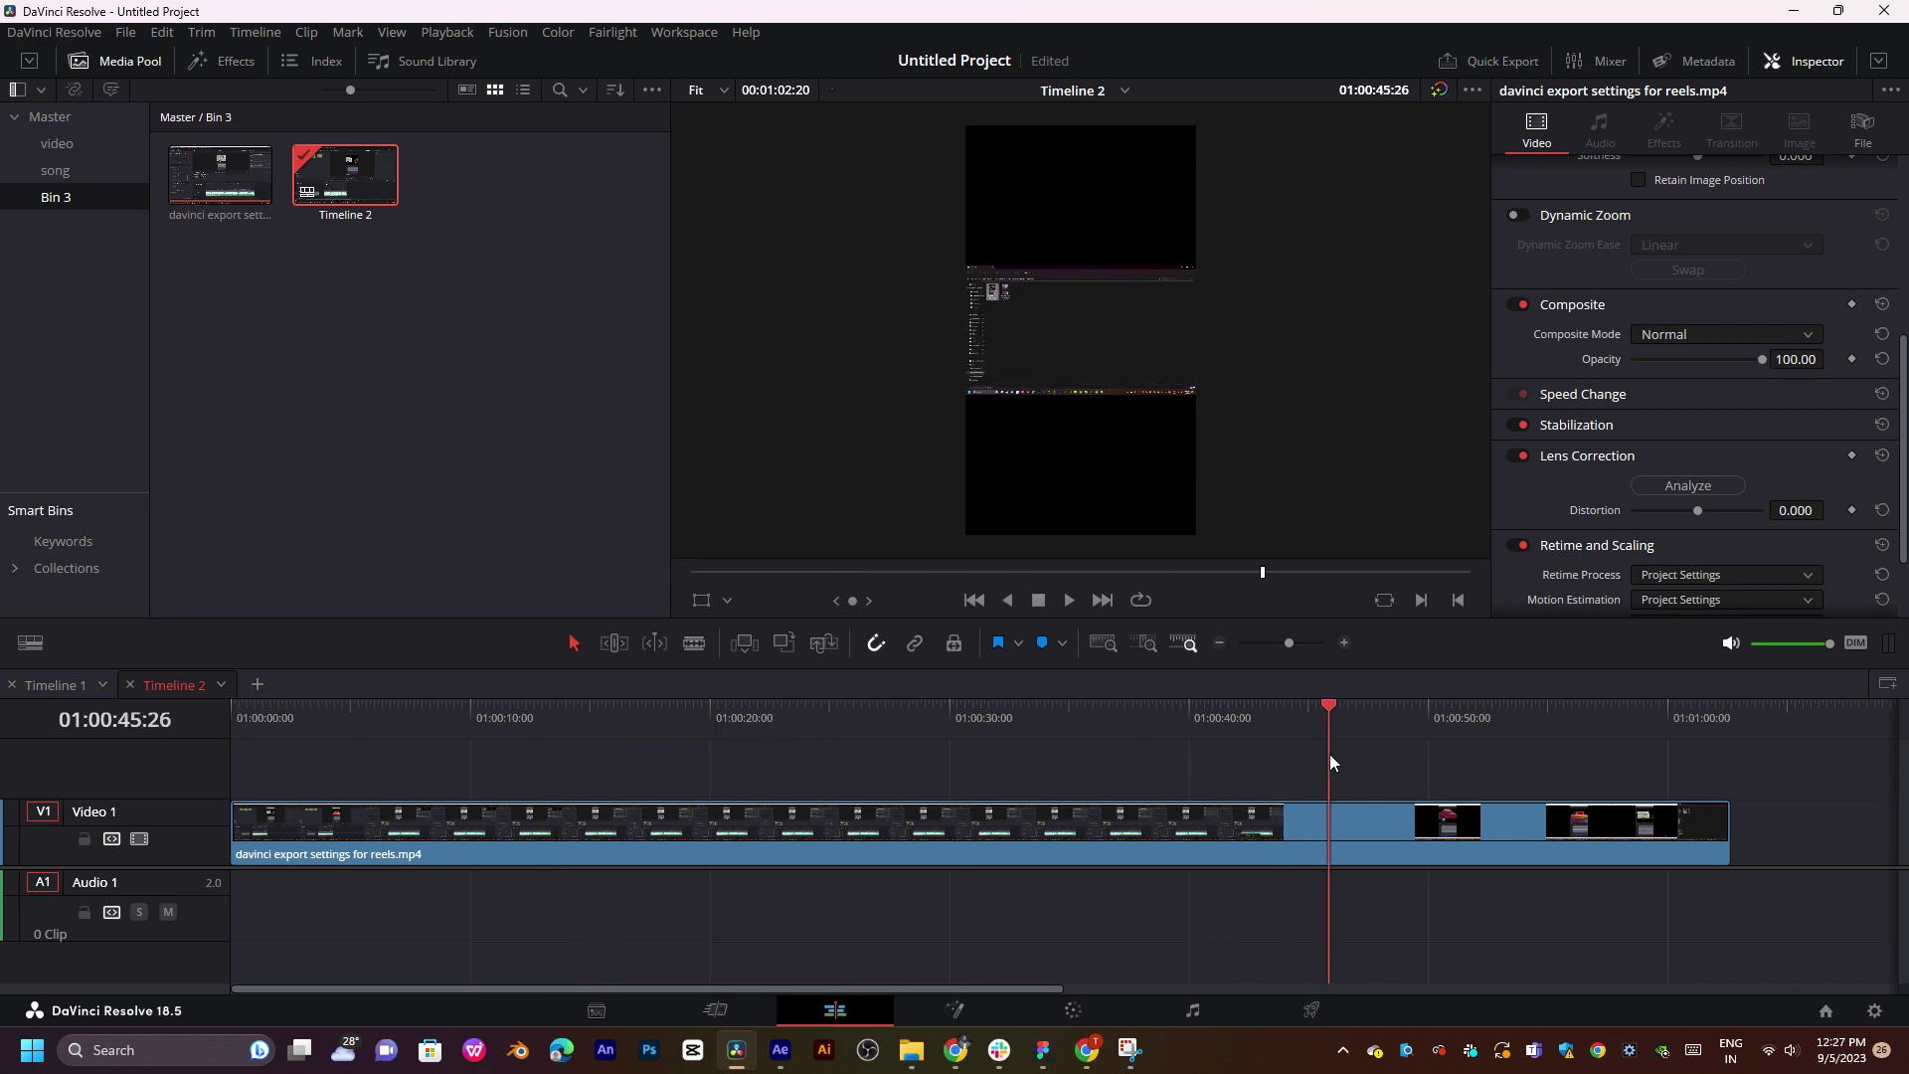
pyautogui.scroll(1, 1072, 274)
pyautogui.click(1086, 835)
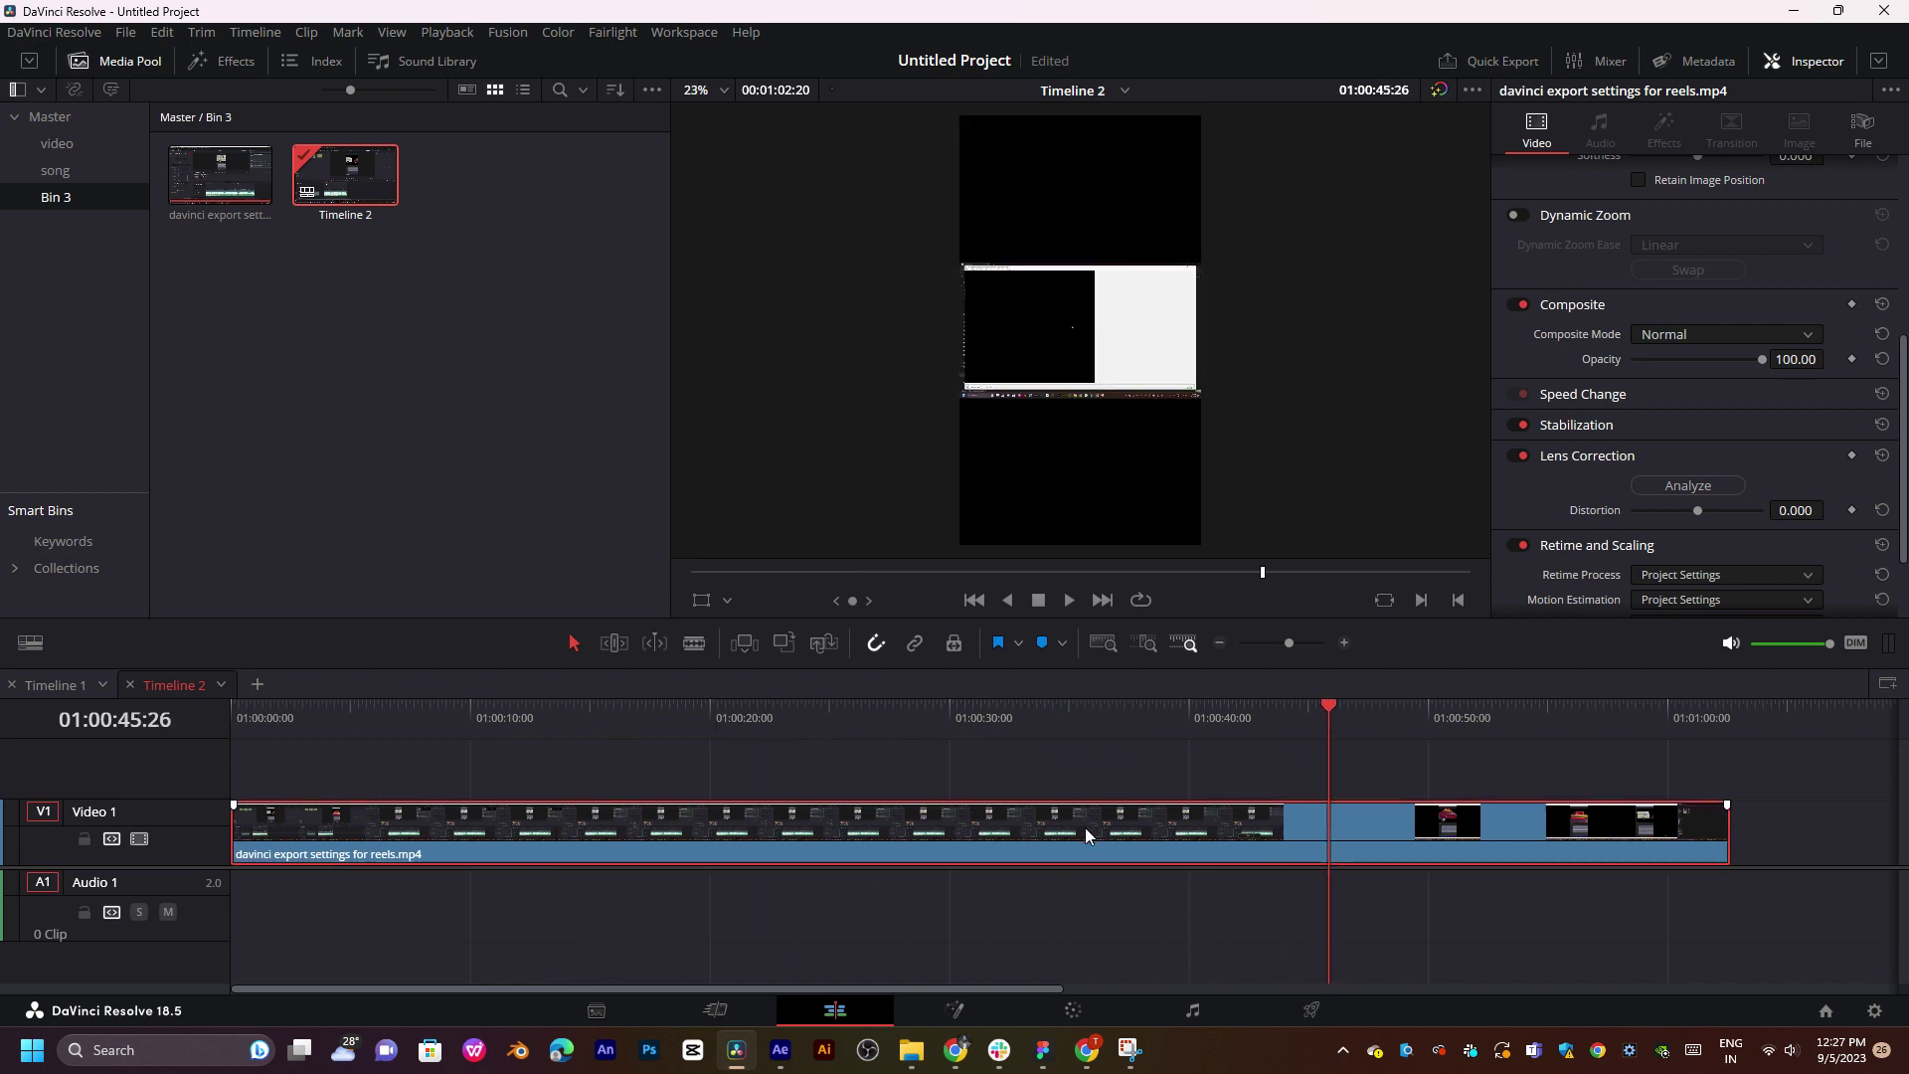
pyautogui.scroll(5, 1805, 223)
pyautogui.scroll(1, 1806, 223)
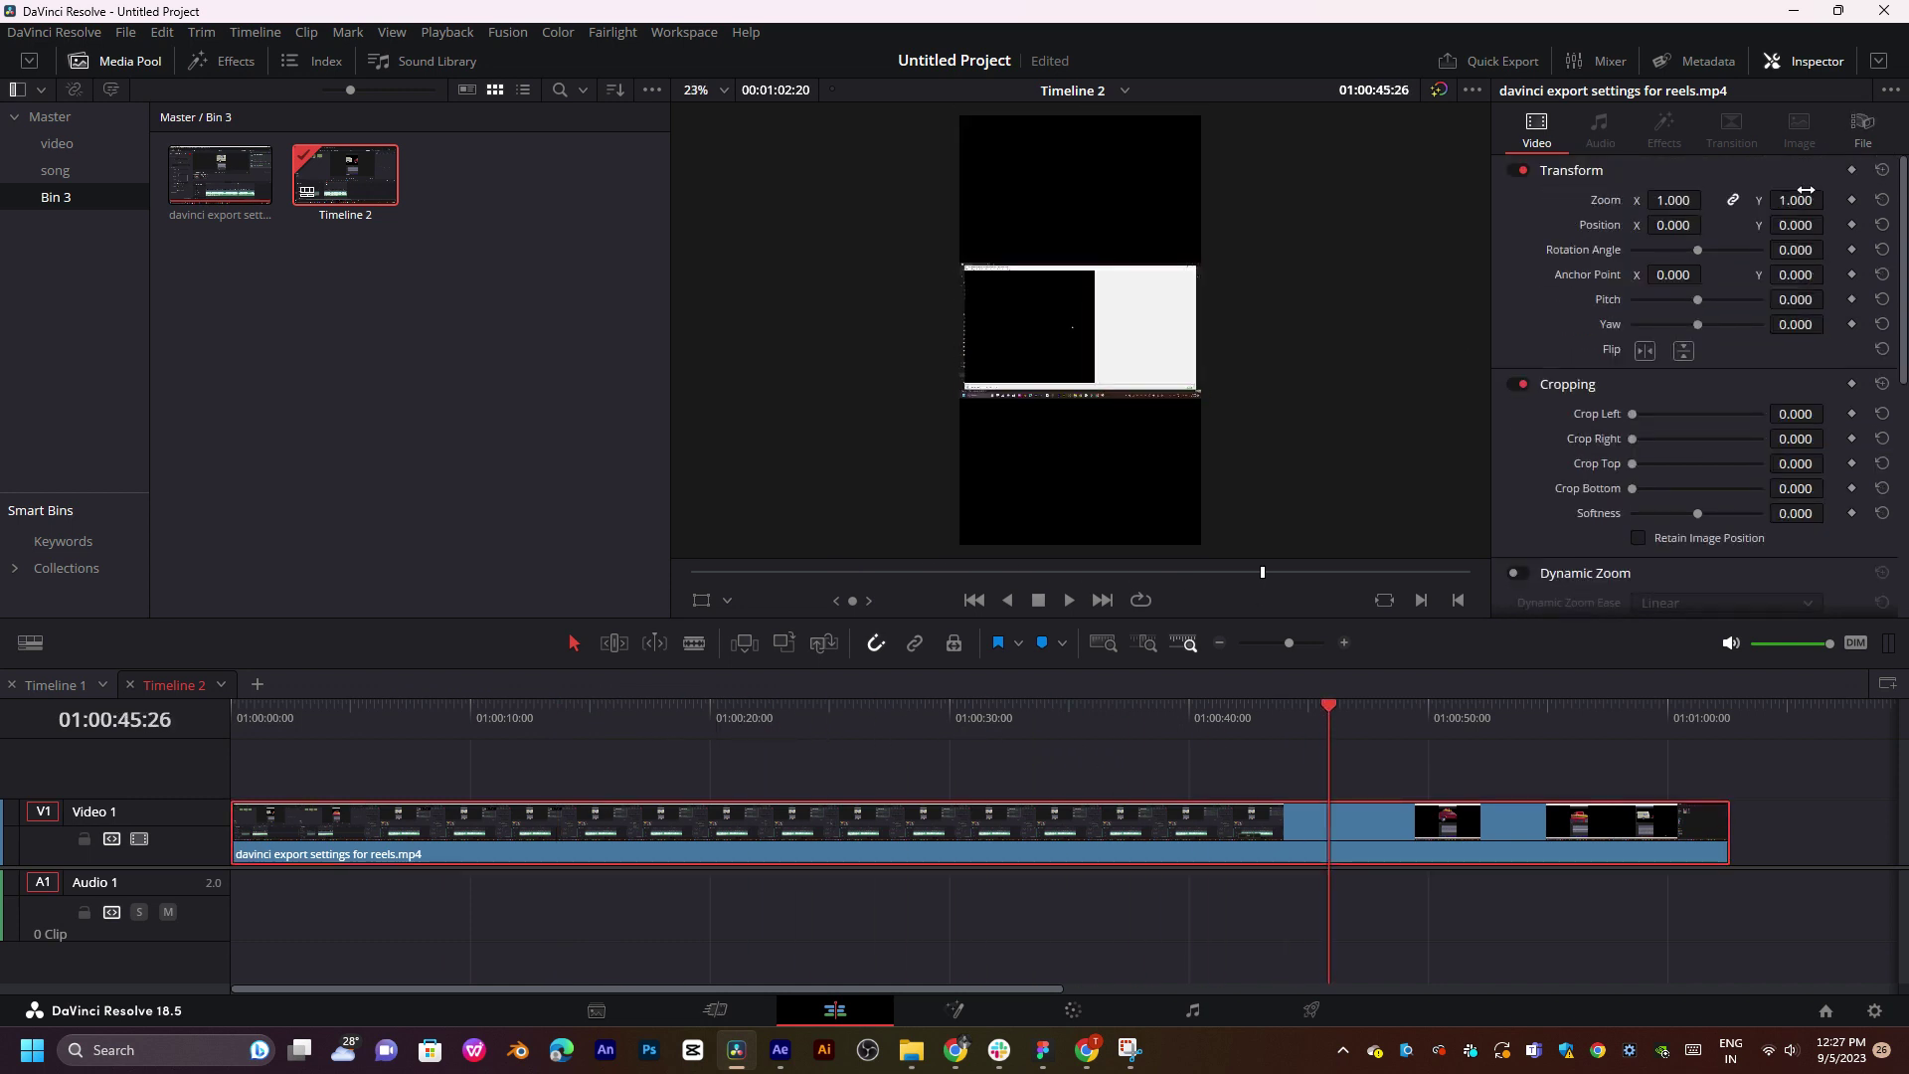
# - Set the clip's Zoom to 3.2 and play it back to check the framing
pyautogui.write('3.2')
pyautogui.press('Return')
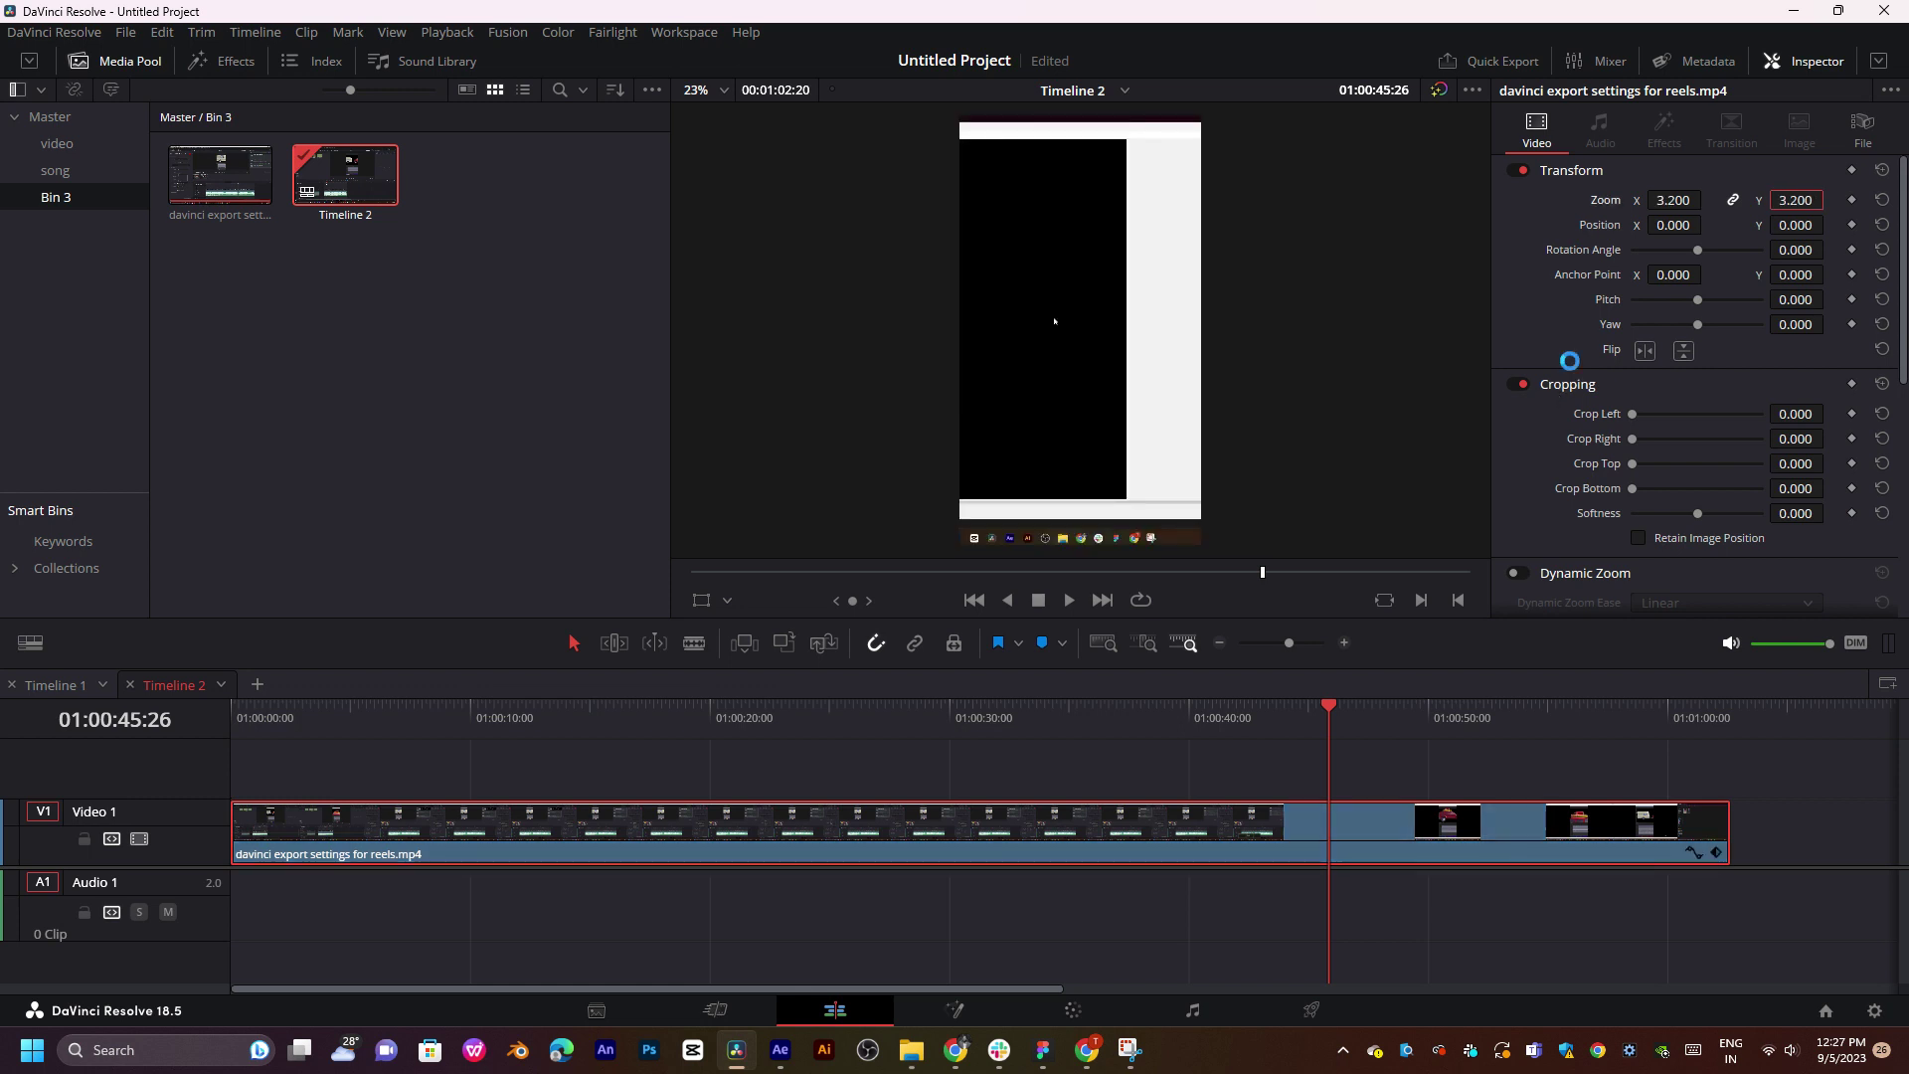
pyautogui.press('space')
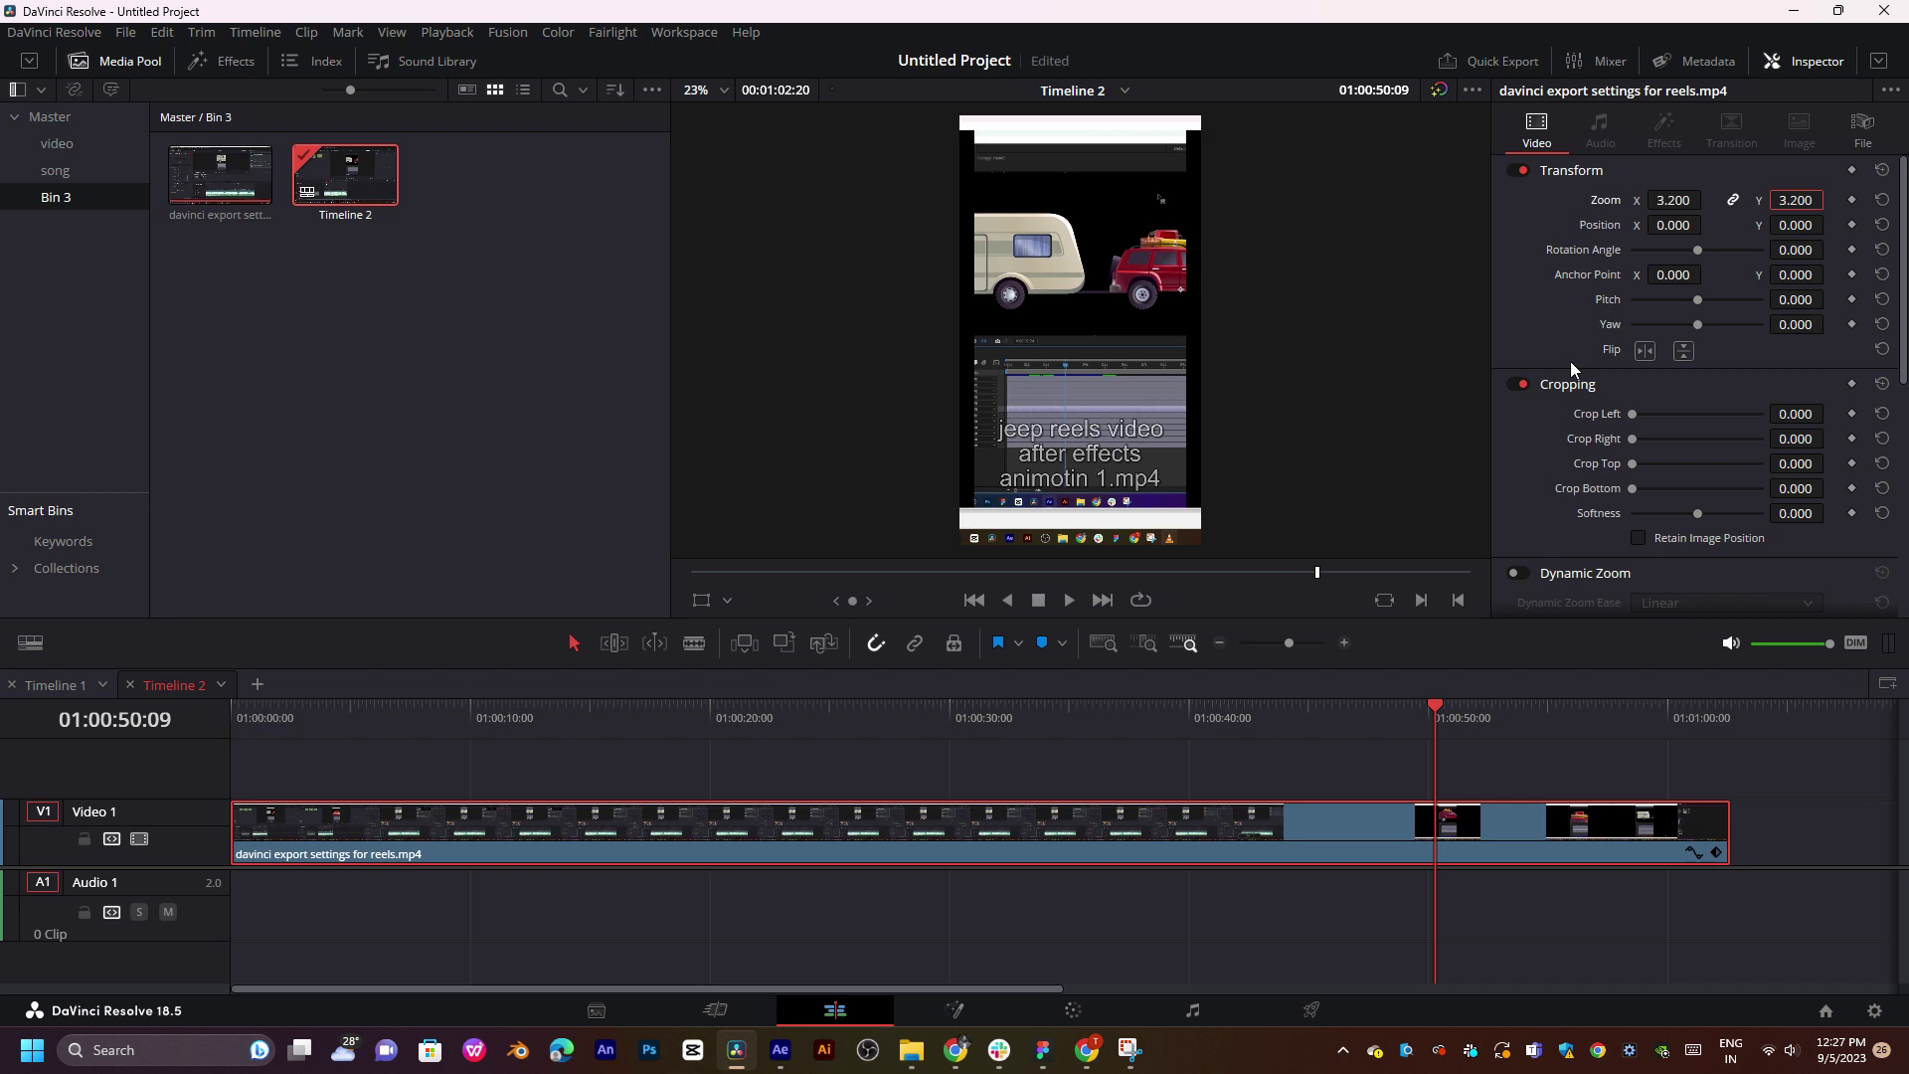
pyautogui.press('space')
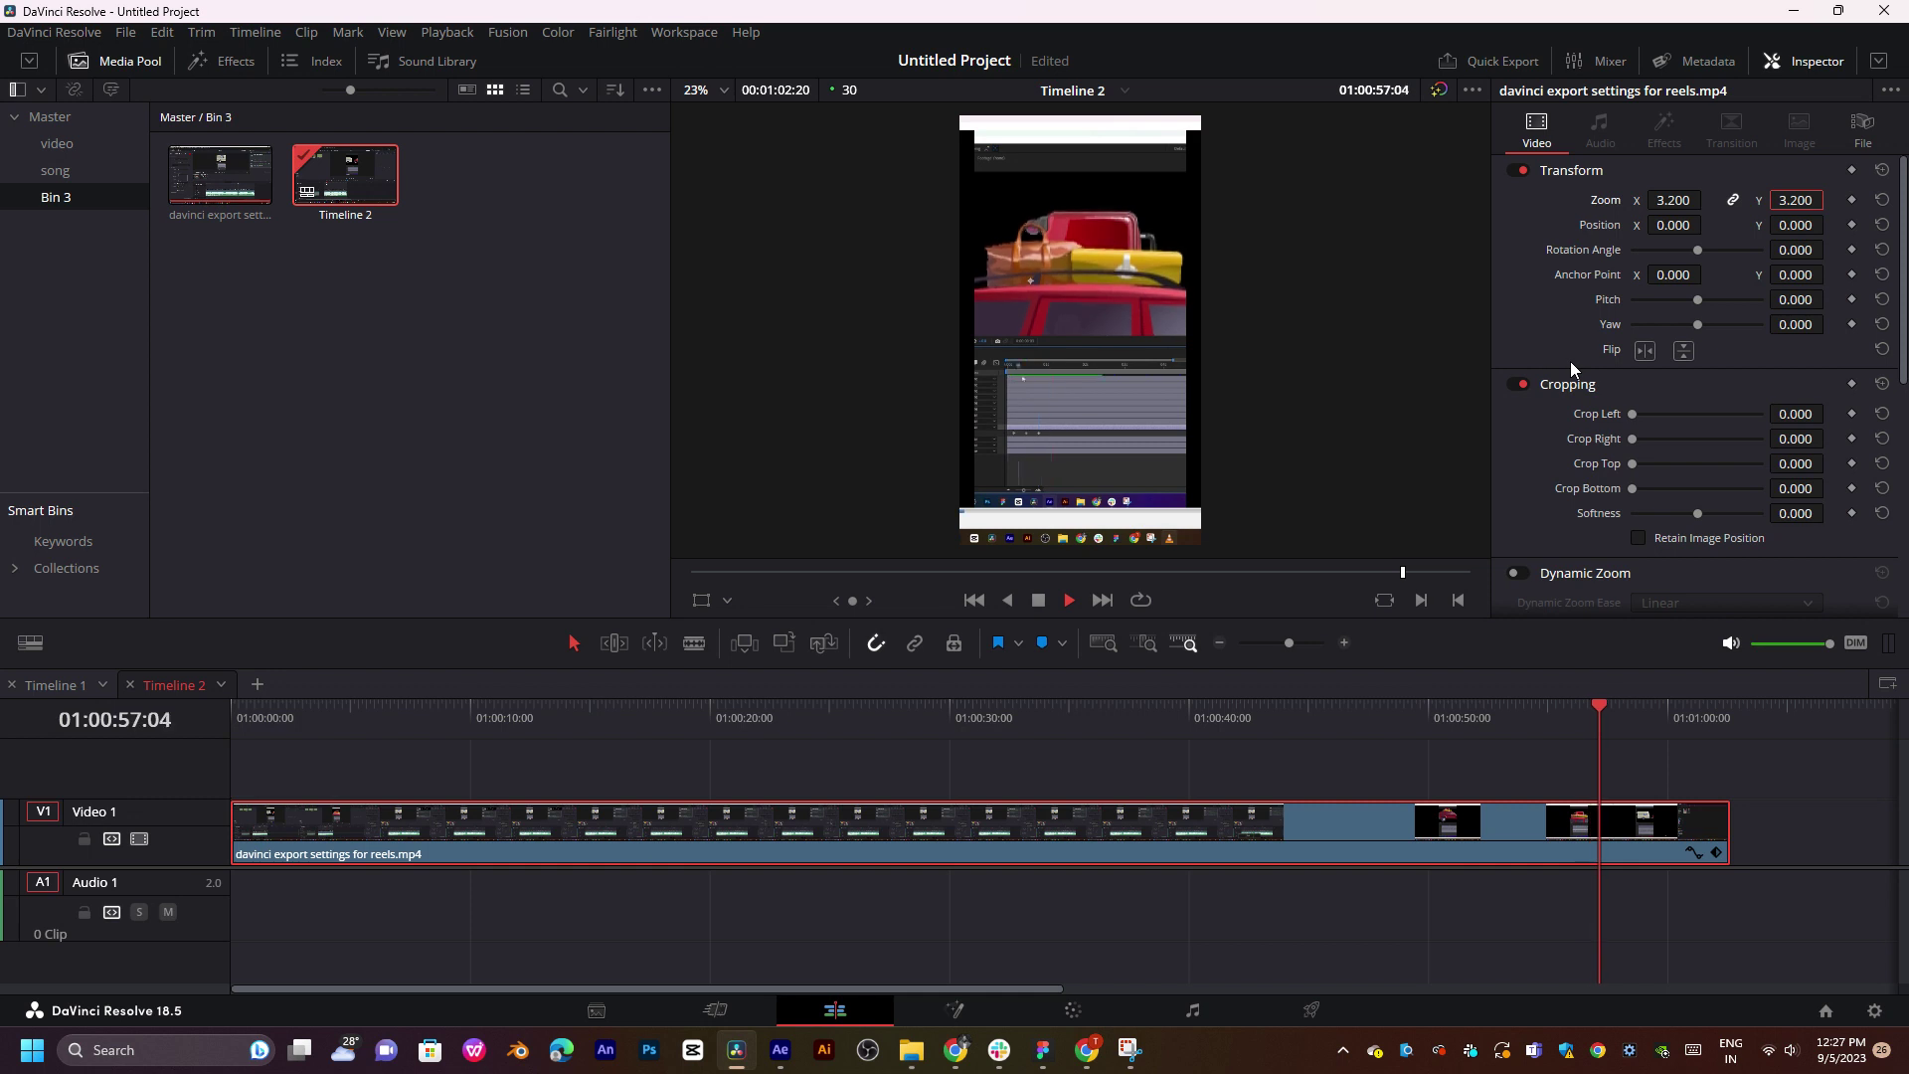
pyautogui.press('space')
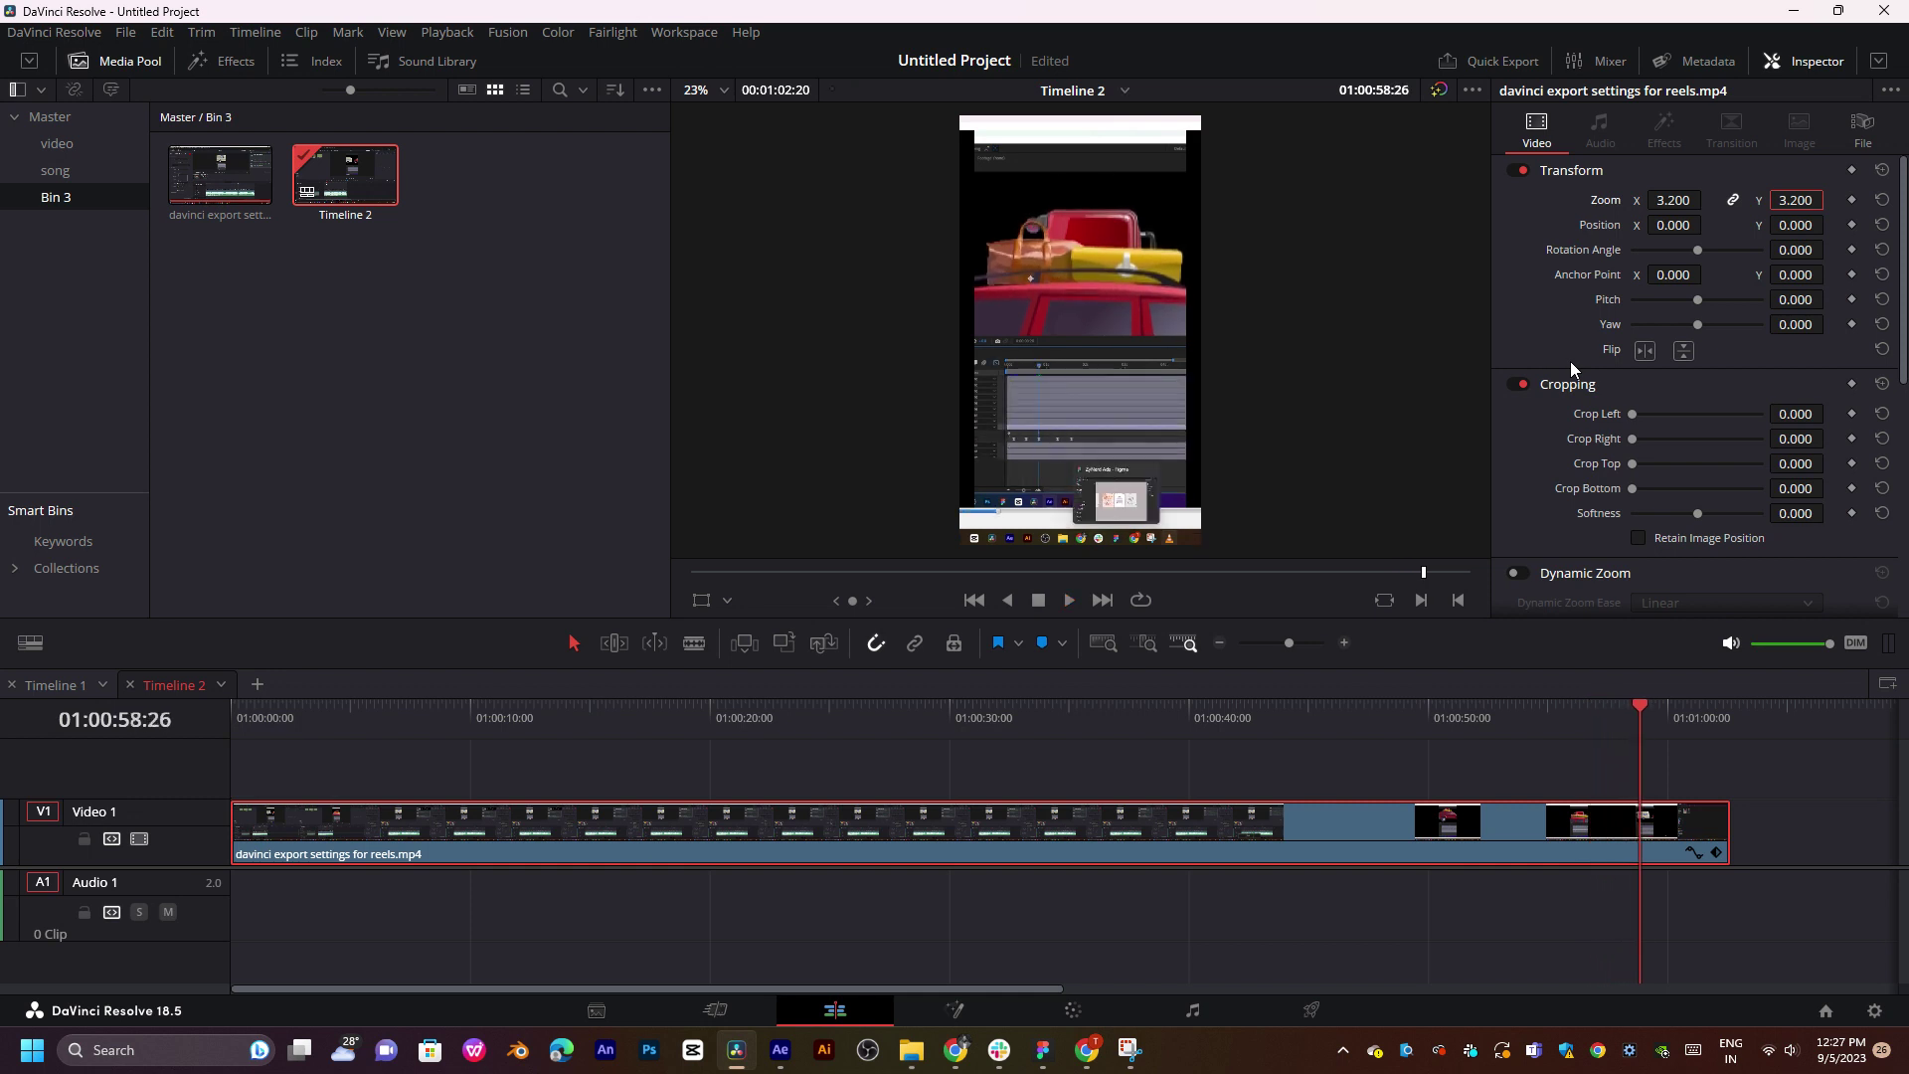
pyautogui.press('Home')
pyautogui.press('space')
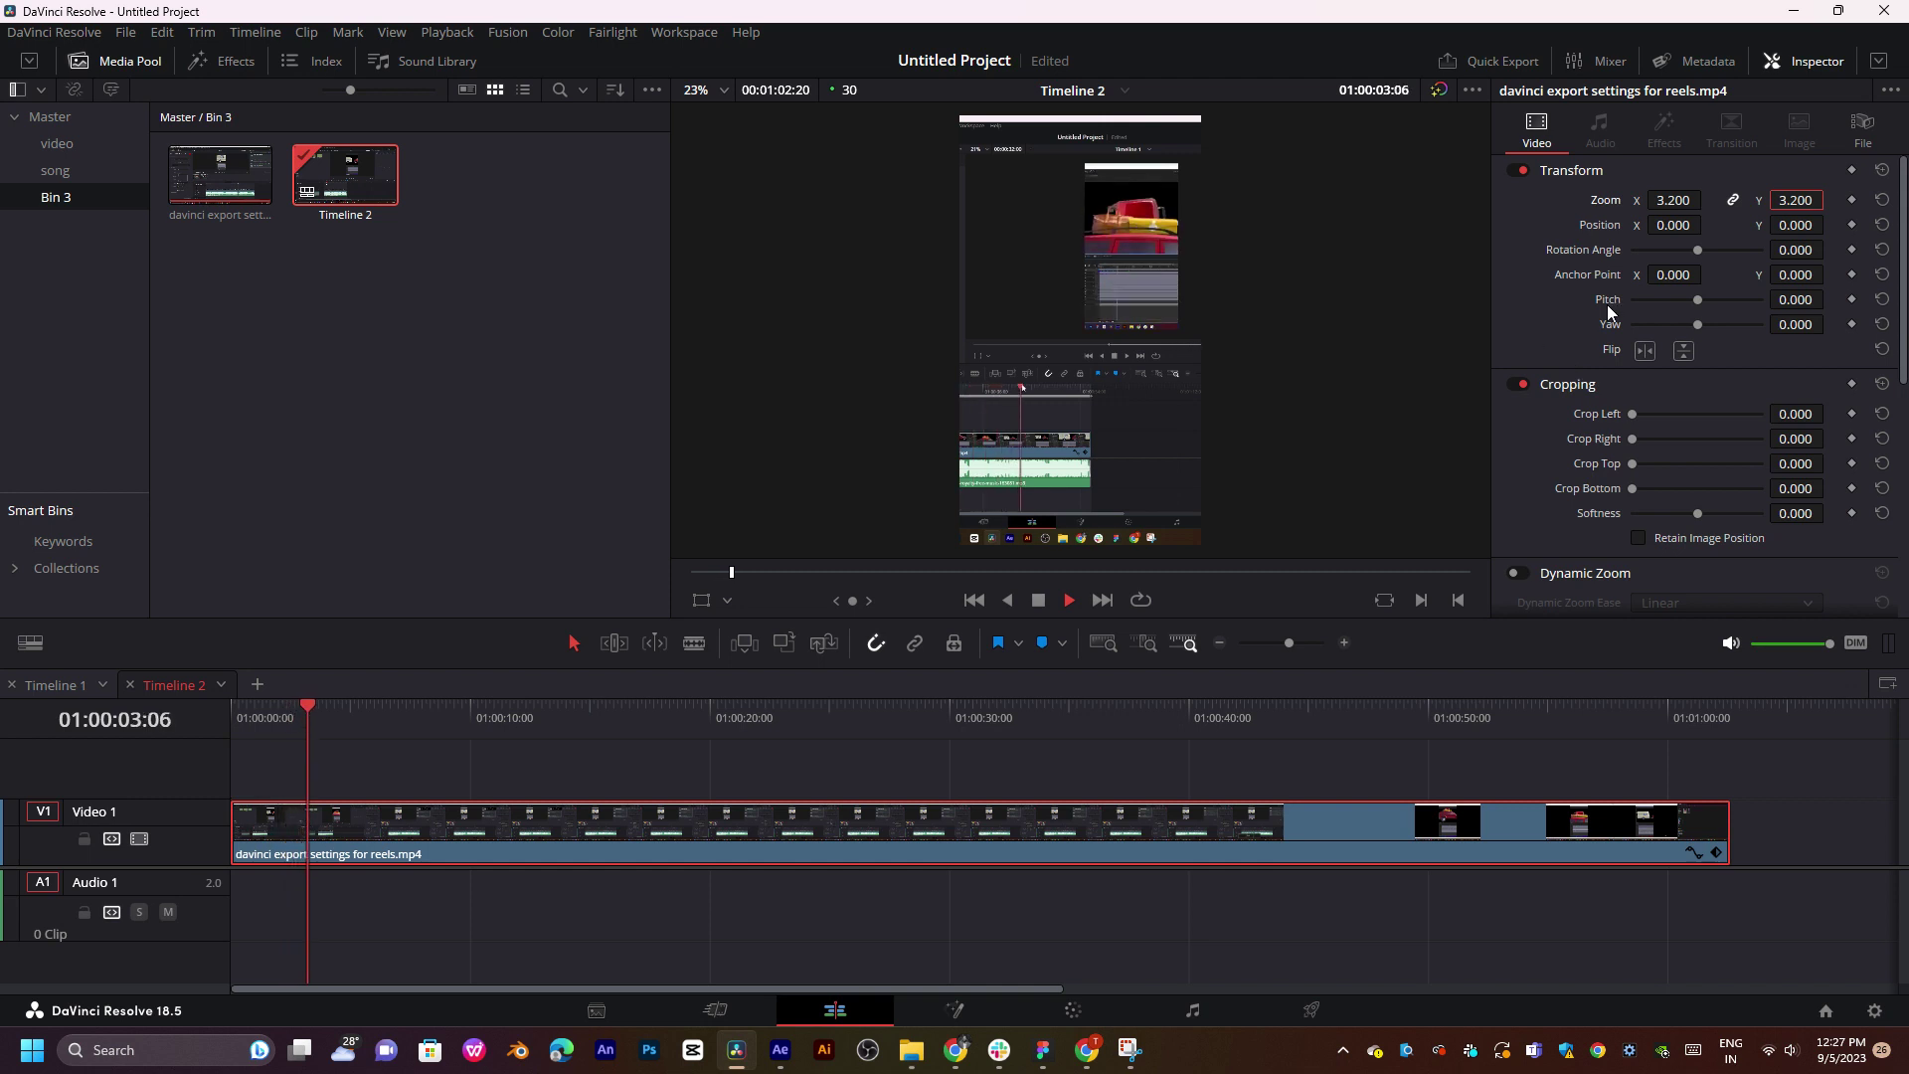
# - Shift the clip right to Position X 242 and replay from the start
pyautogui.moveTo(1674, 225); pyautogui.dragTo(1707, 225)
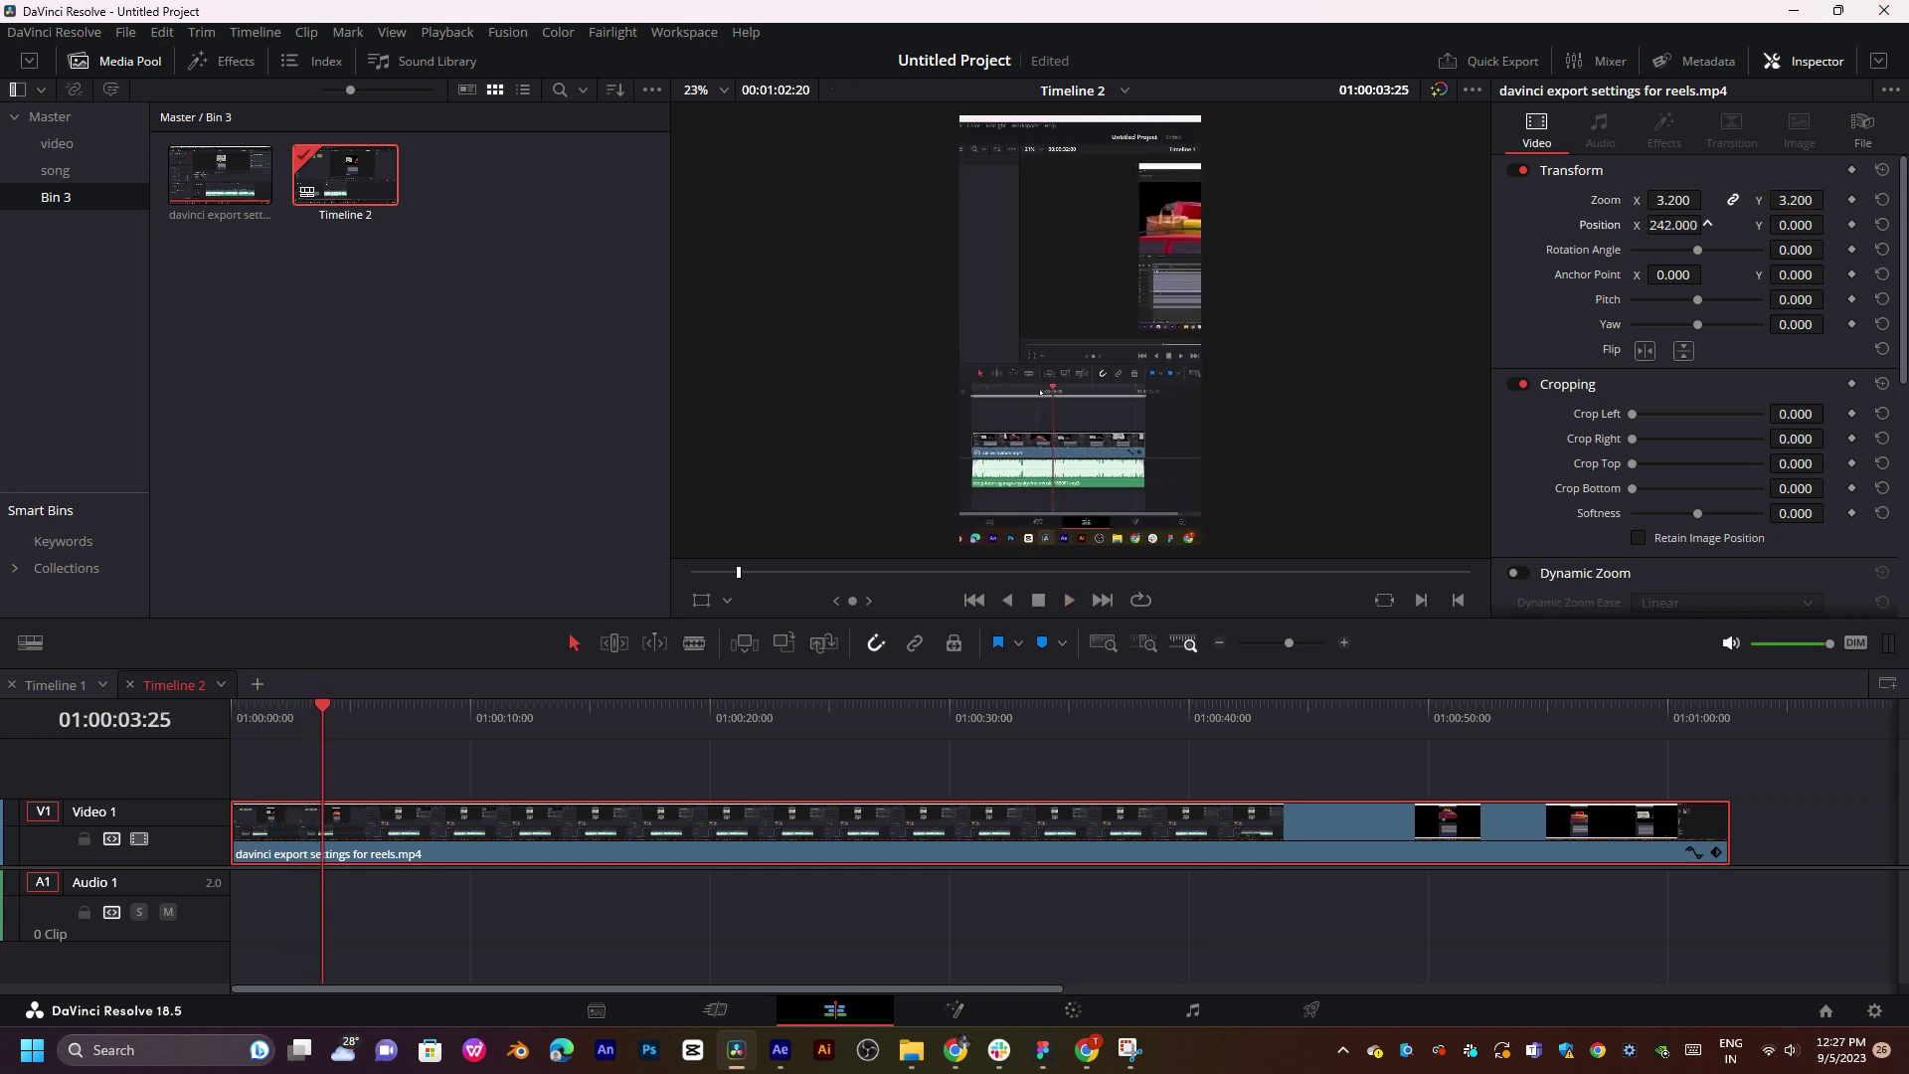
pyautogui.press('space')
pyautogui.press('Home')
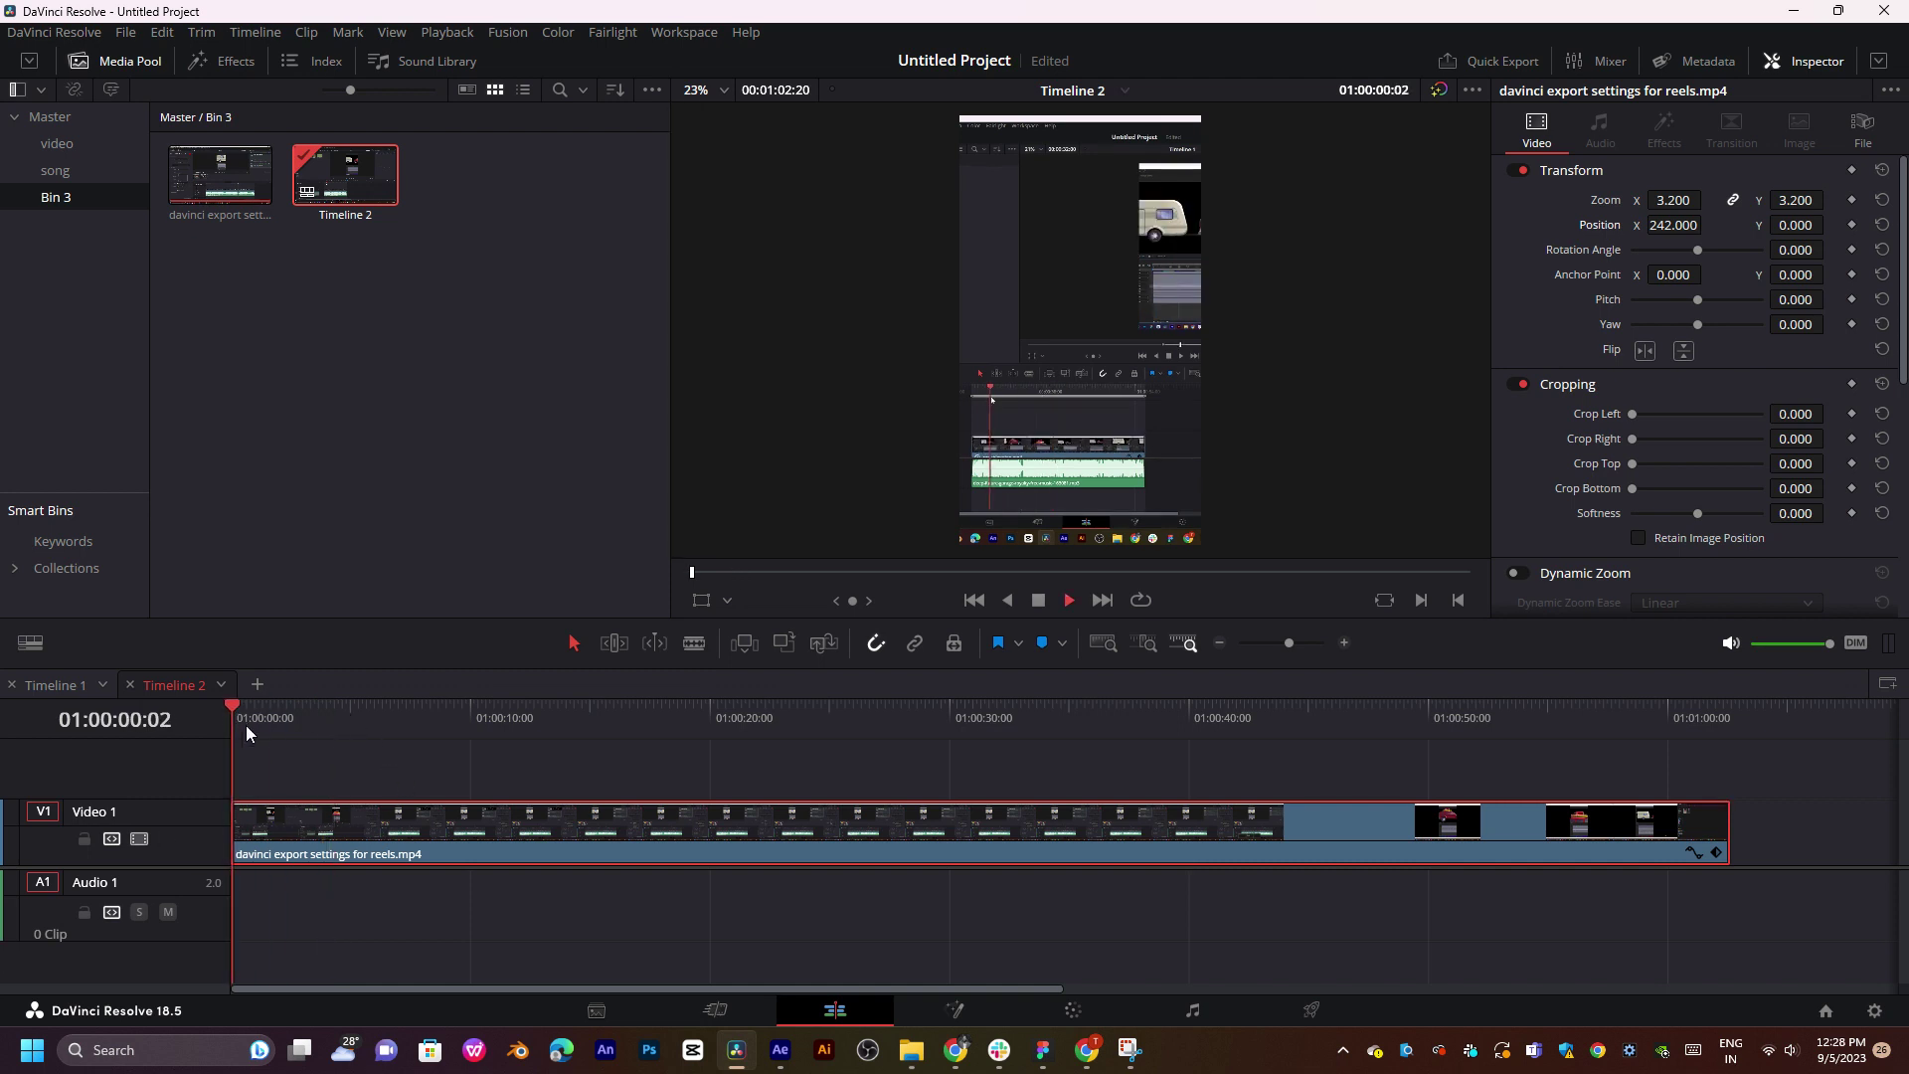
# - Play through the clip from the start, scrubbing to about four and then ten seconds
pyautogui.moveTo(286, 733); pyautogui.dragTo(226, 712)
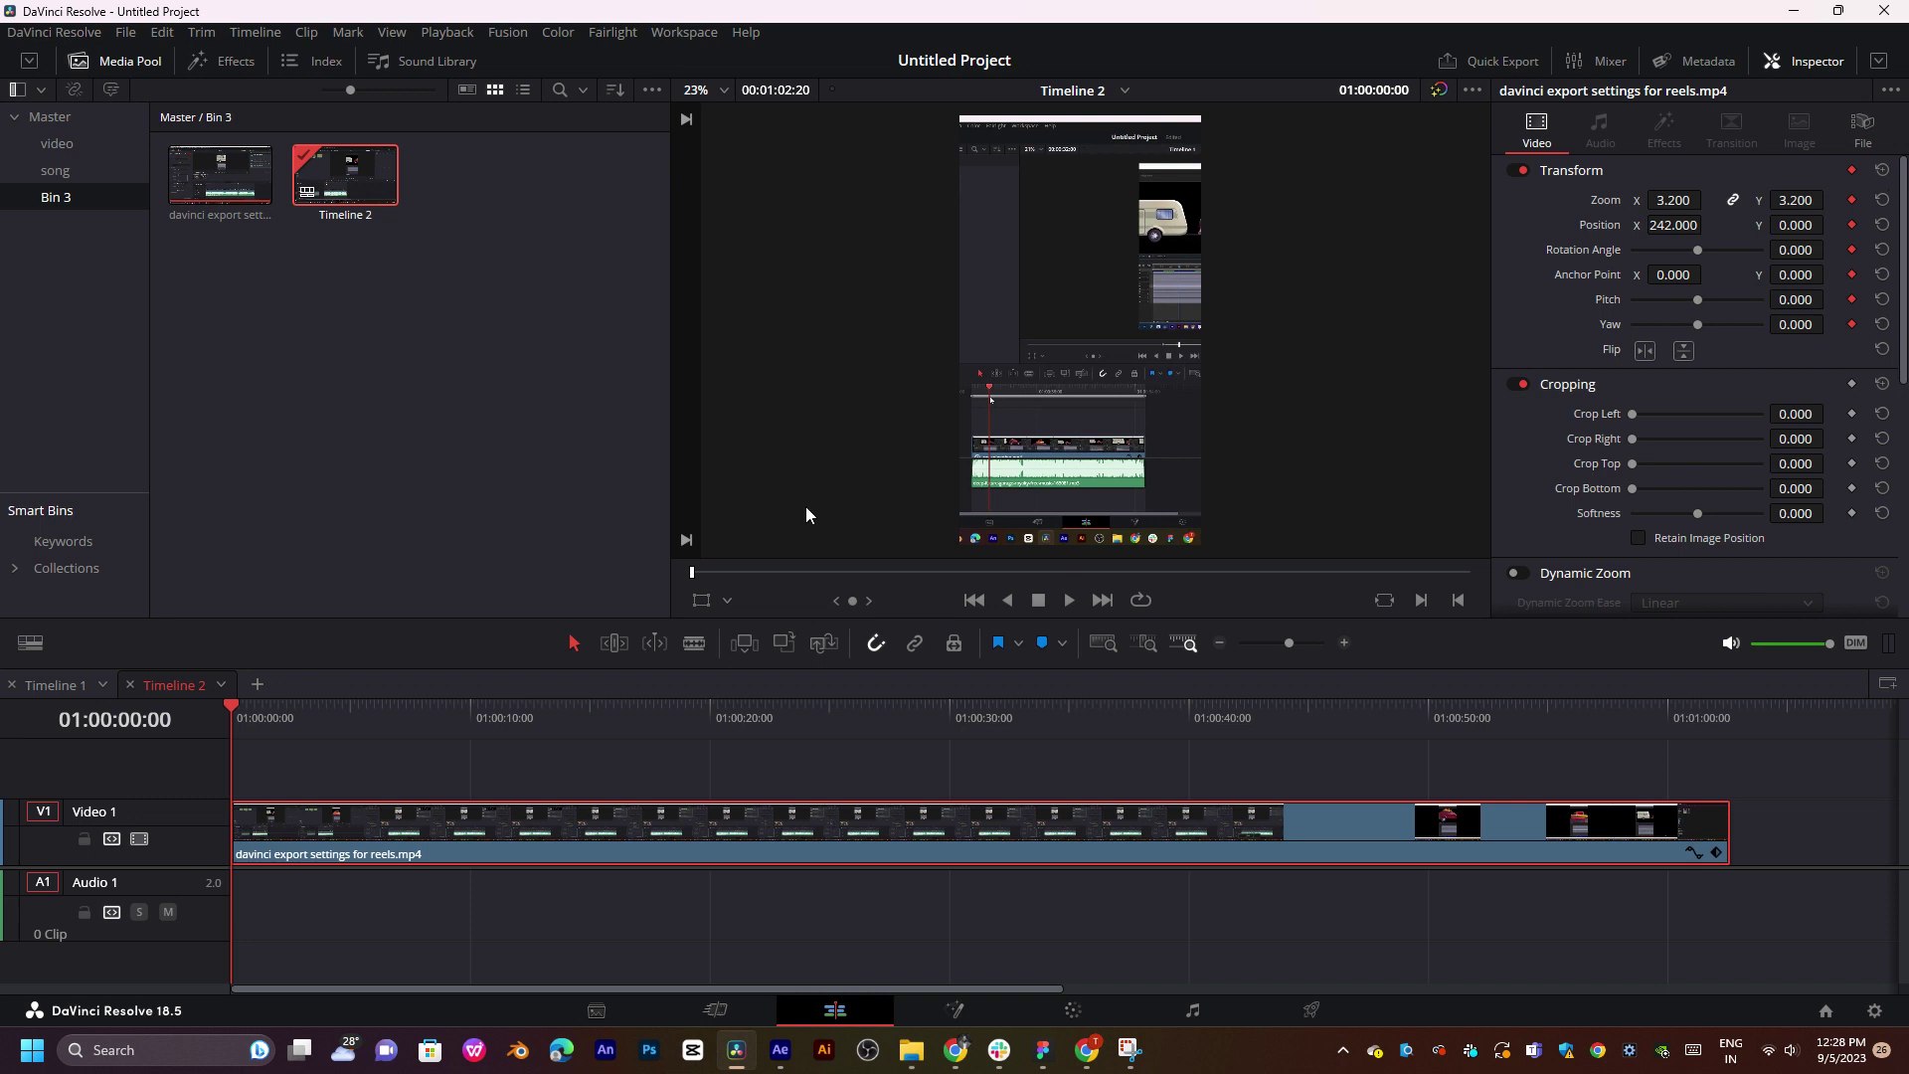
pyautogui.press('space')
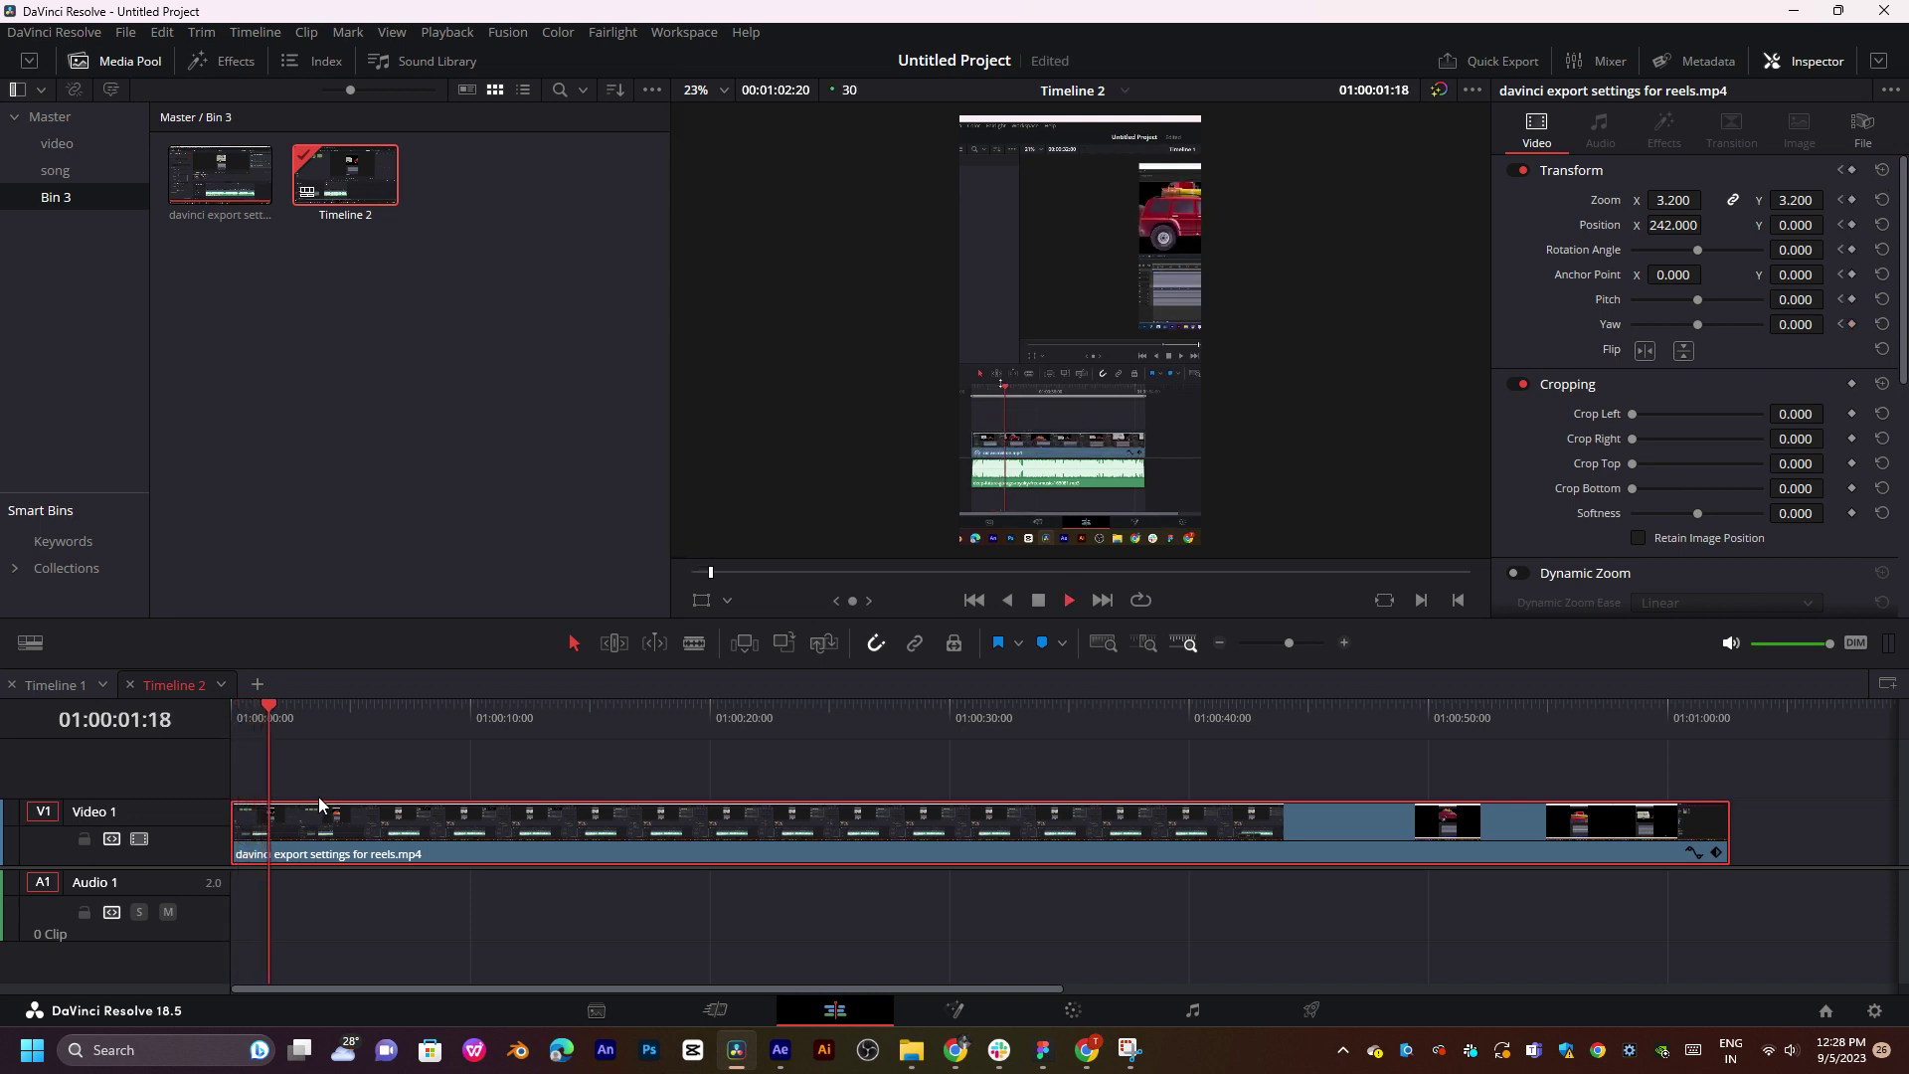
pyautogui.moveTo(289, 716)
pyautogui.mouseDown()
pyautogui.moveTo(422, 695)
pyautogui.moveTo(402, 702)
pyautogui.moveTo(416, 712)
pyautogui.mouseUp()
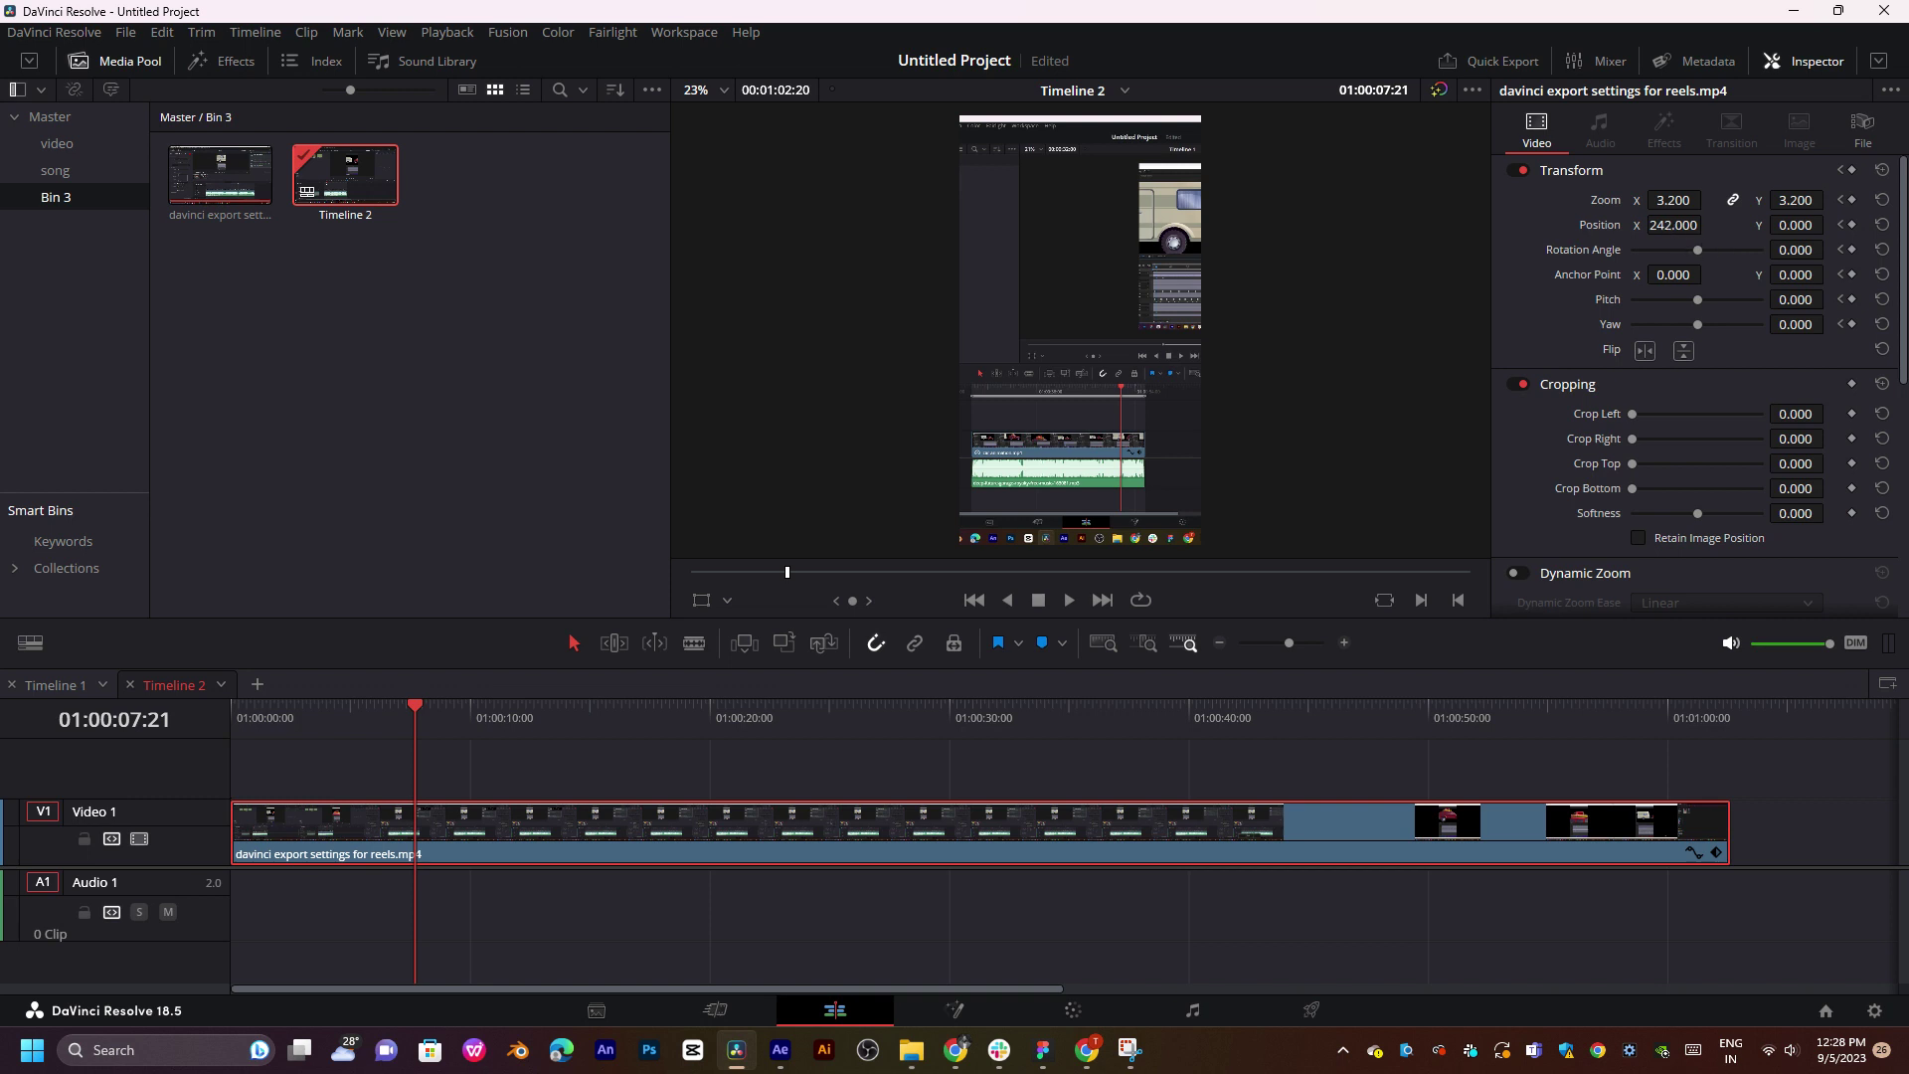
pyautogui.press('space')
pyautogui.click(332, 714)
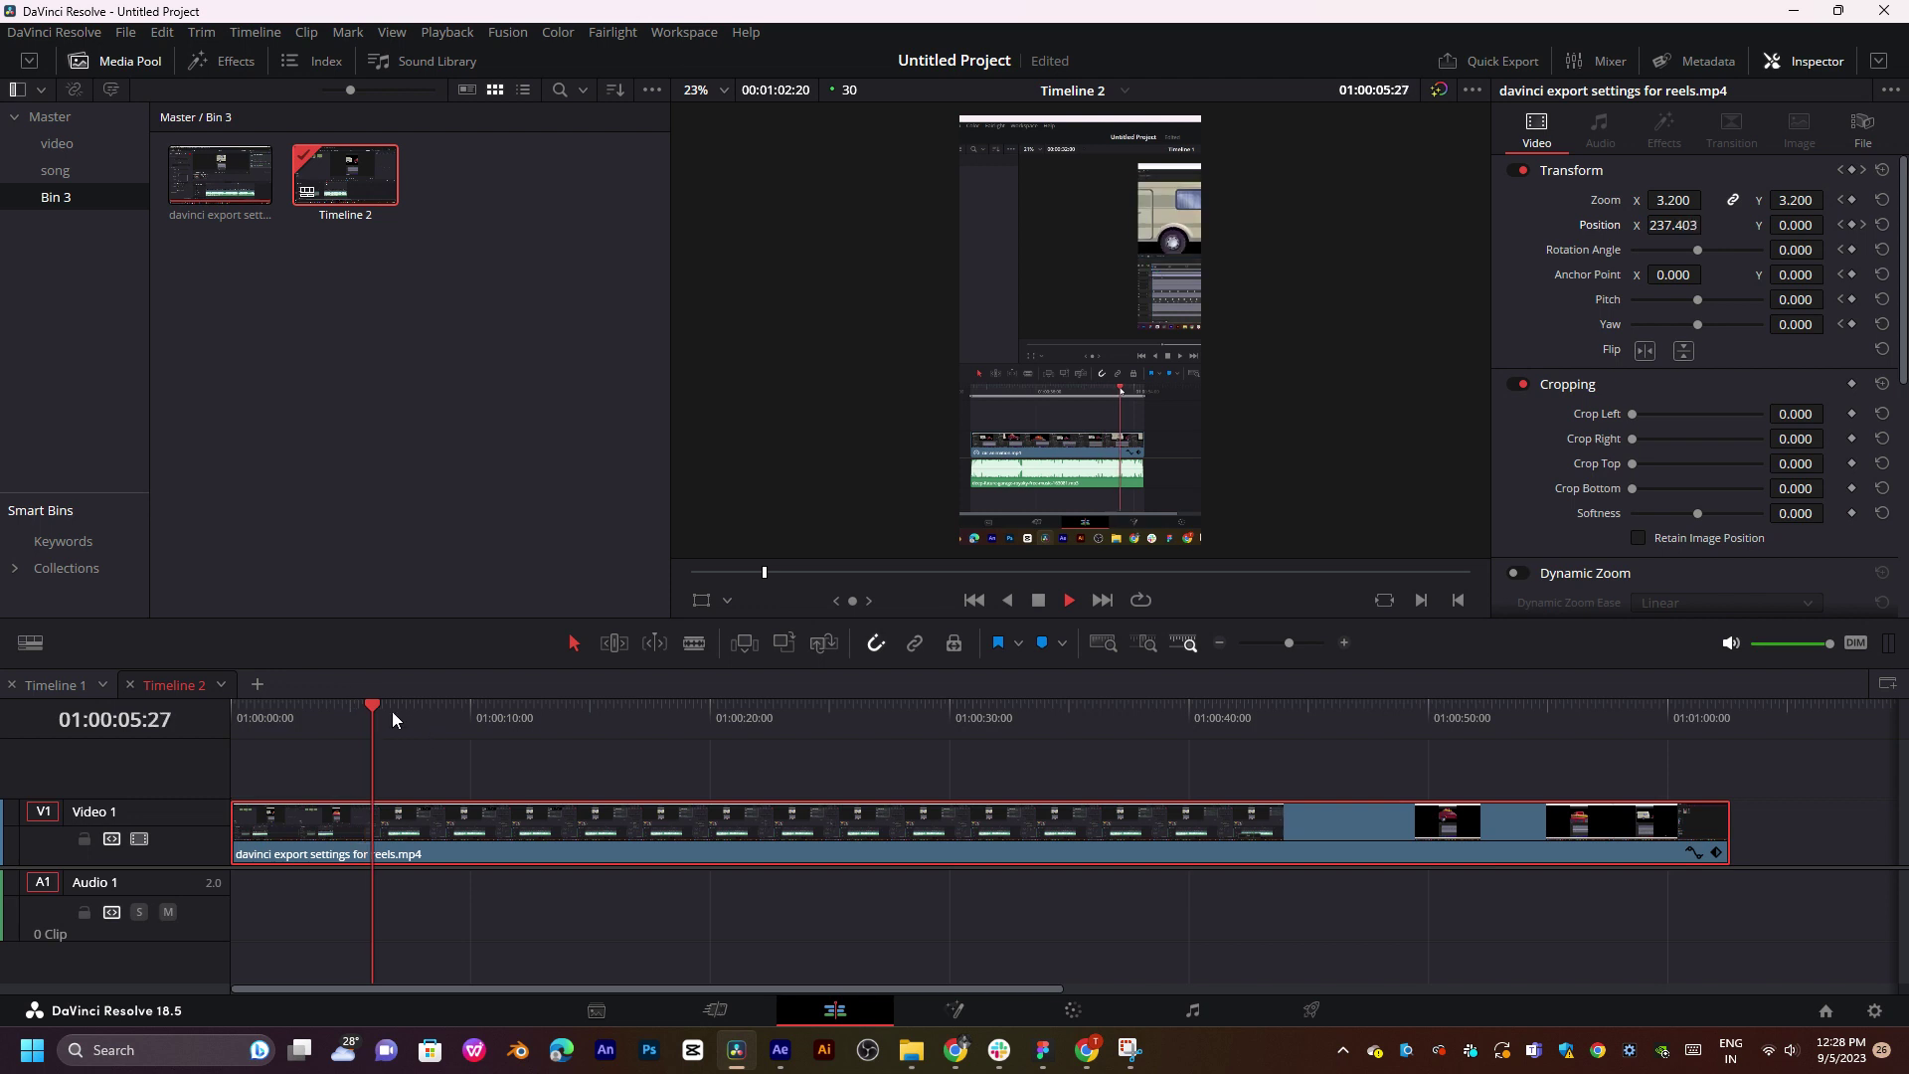
pyautogui.click(433, 710)
pyautogui.moveTo(432, 710); pyautogui.dragTo(485, 710)
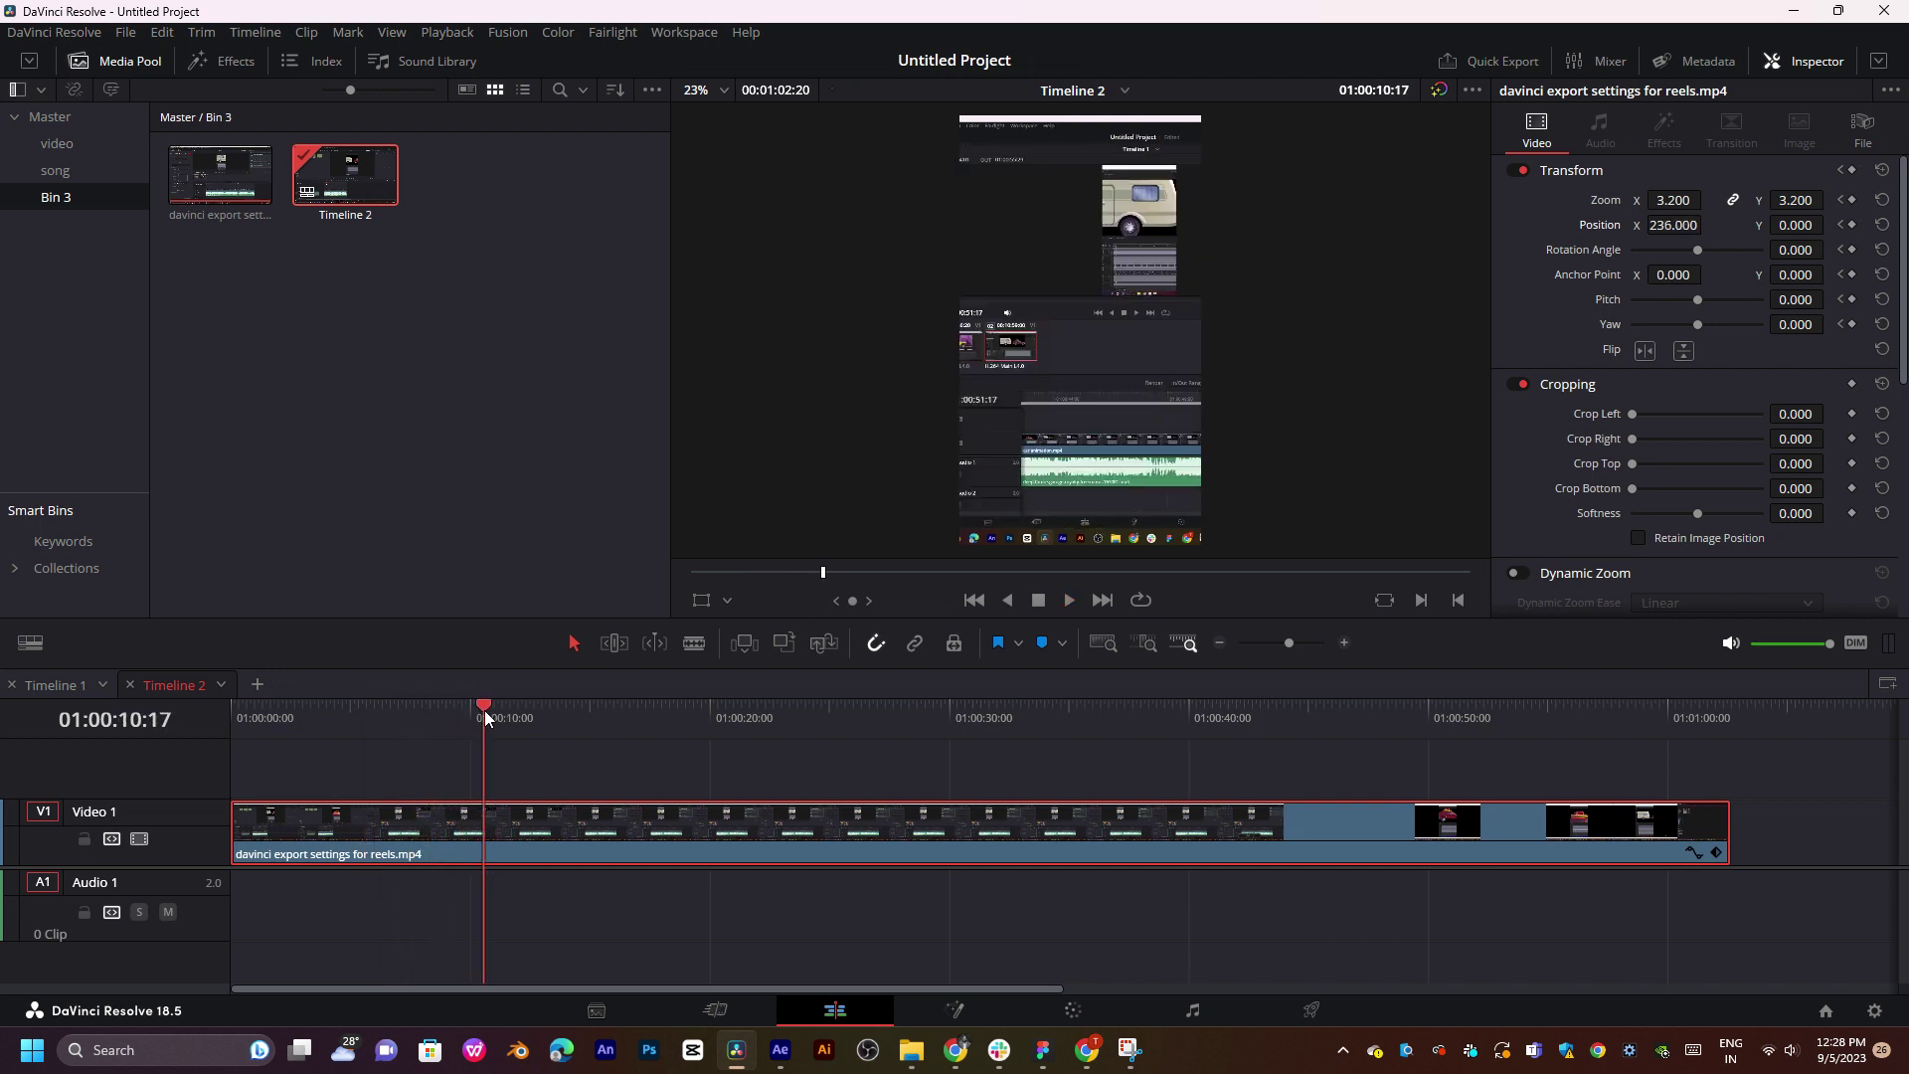
pyautogui.press('space')
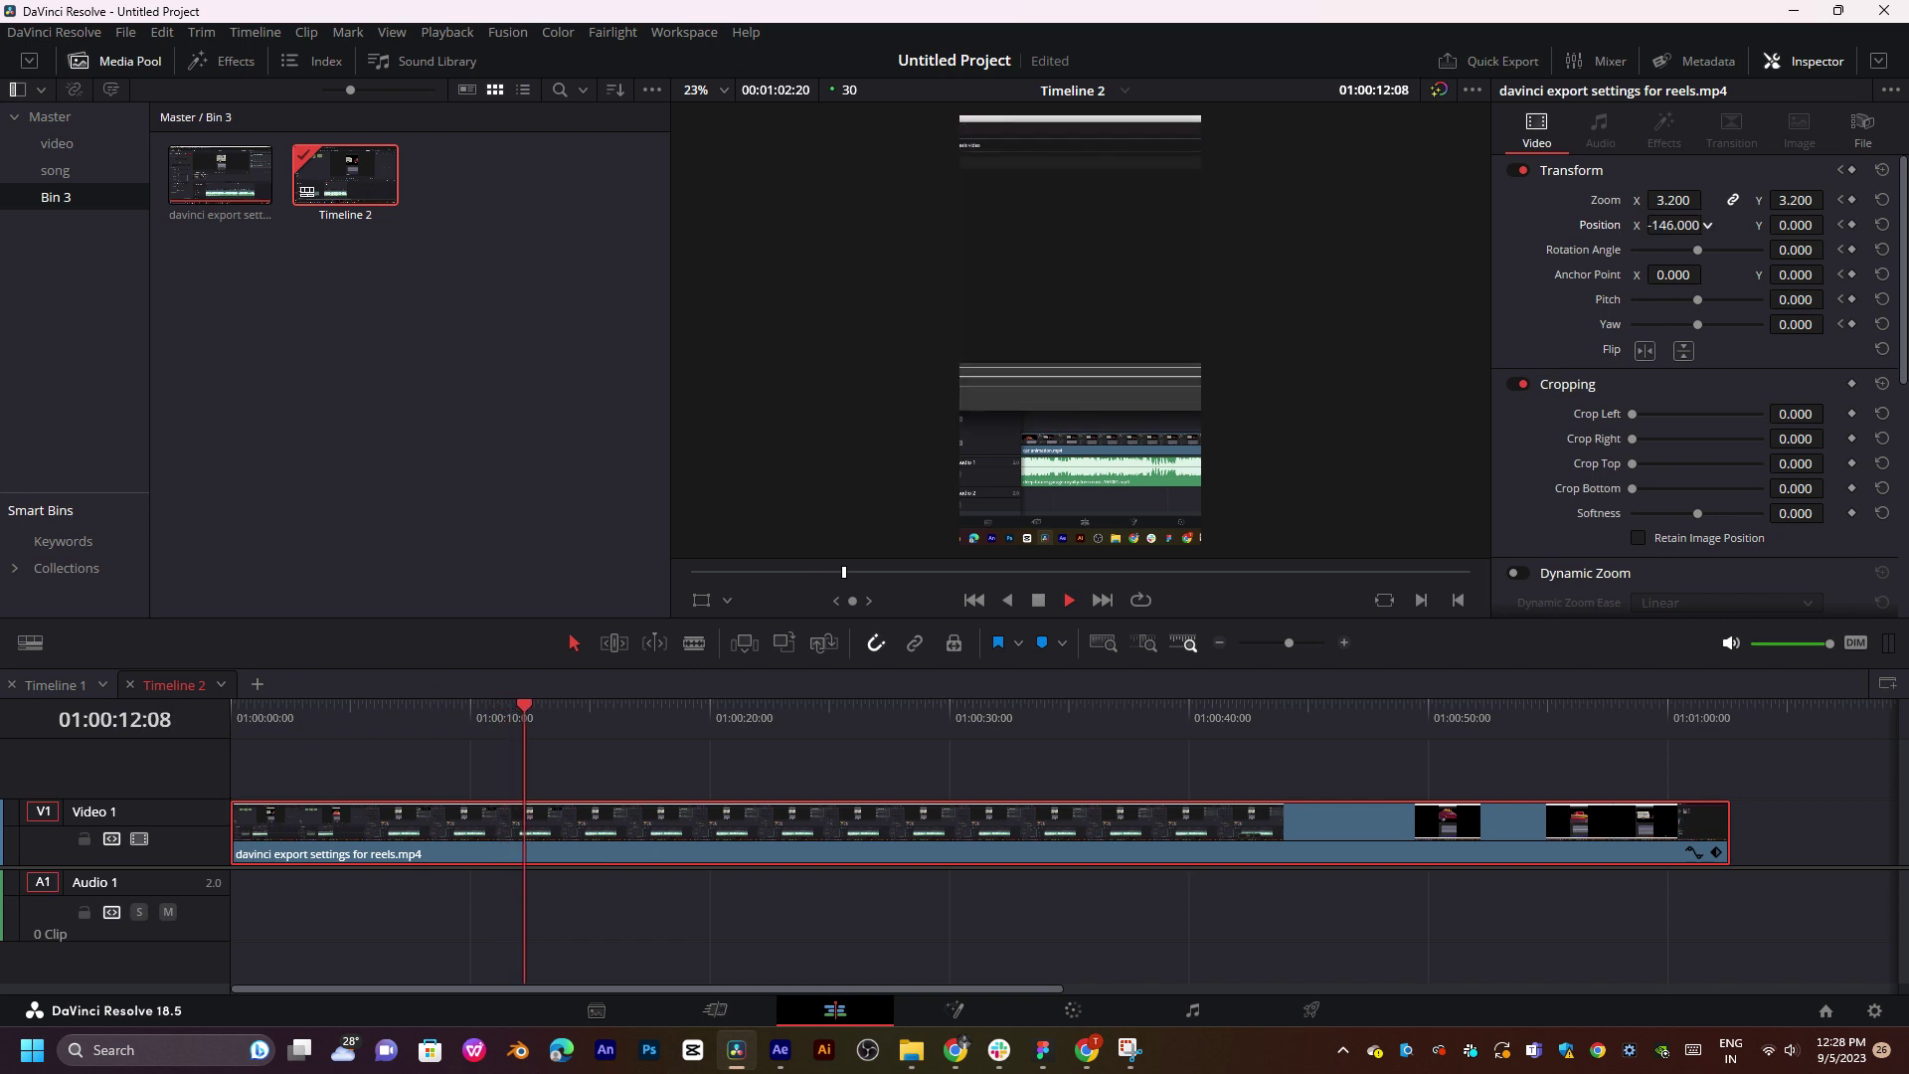
pyautogui.press('space')
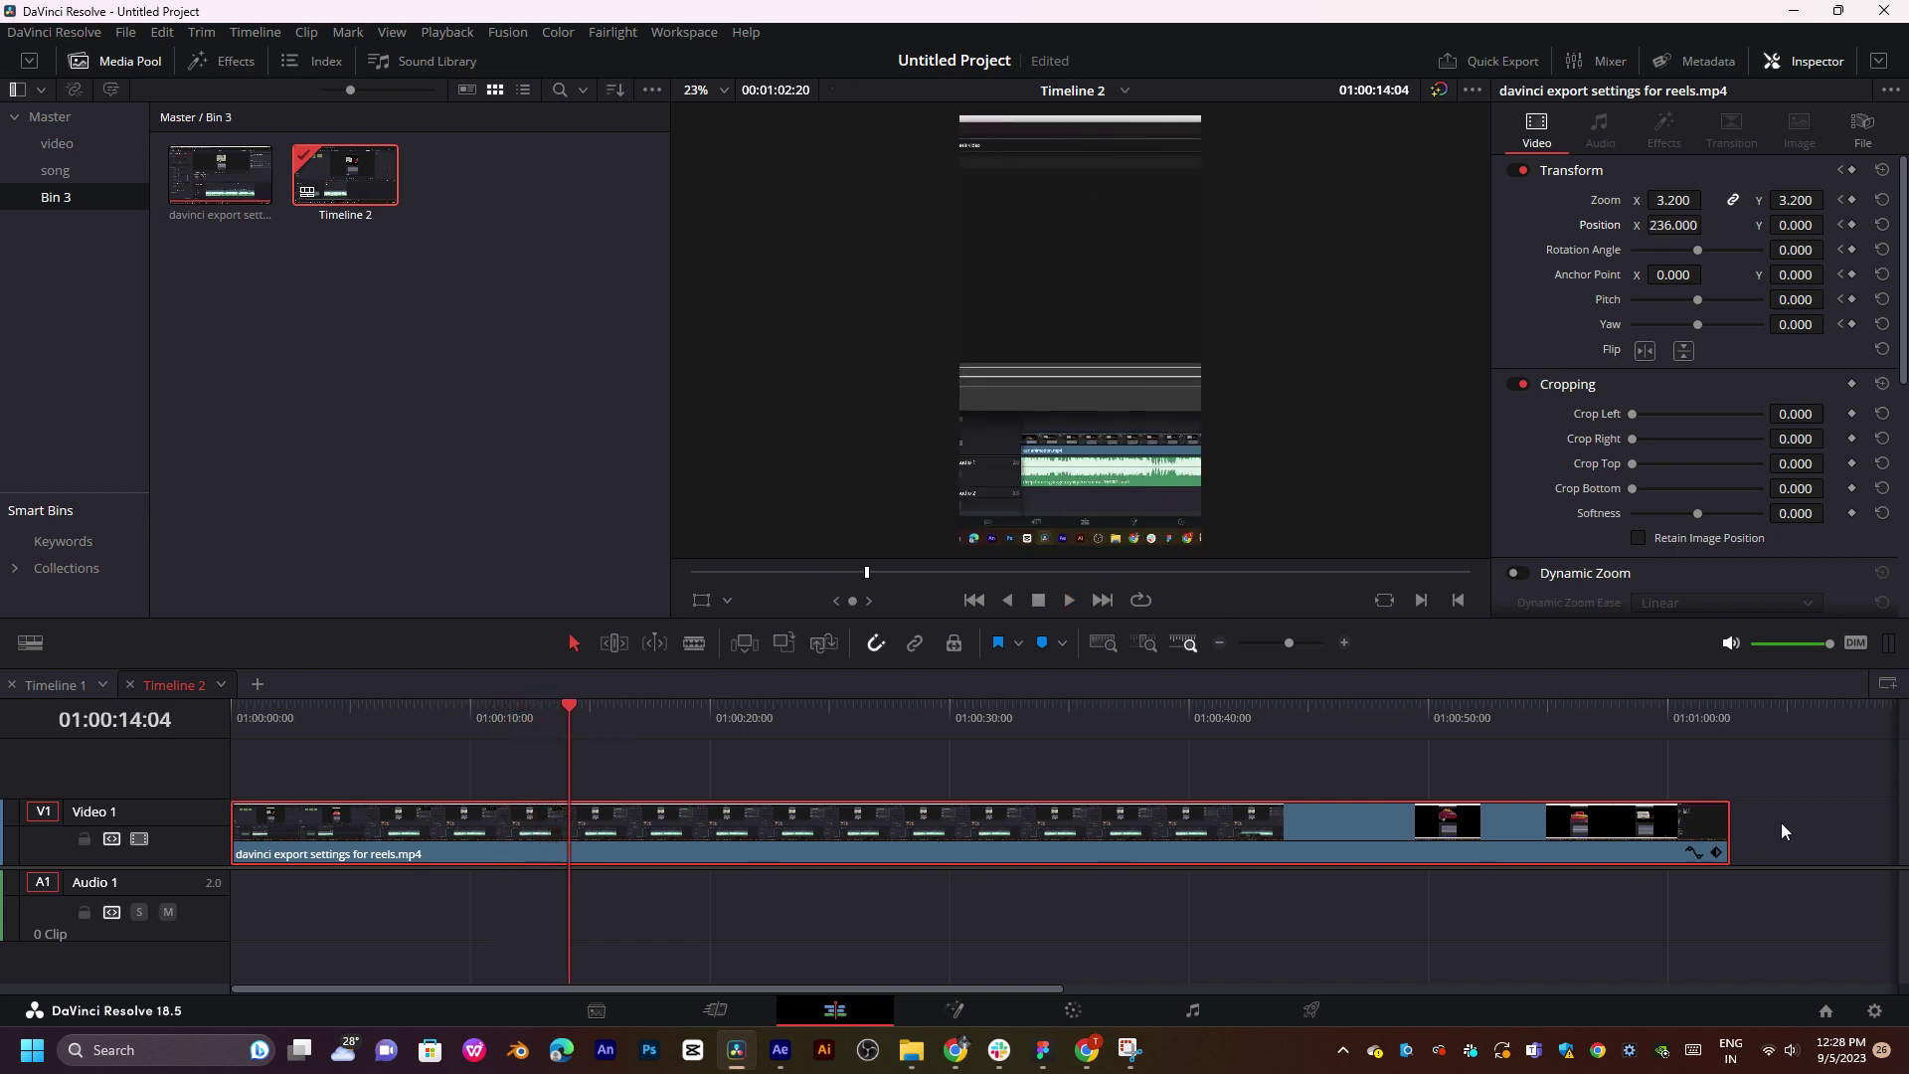
# - Show the Transform keyframe track and keyframe a leftward Position X pan at ten seconds
pyautogui.click(1716, 852)
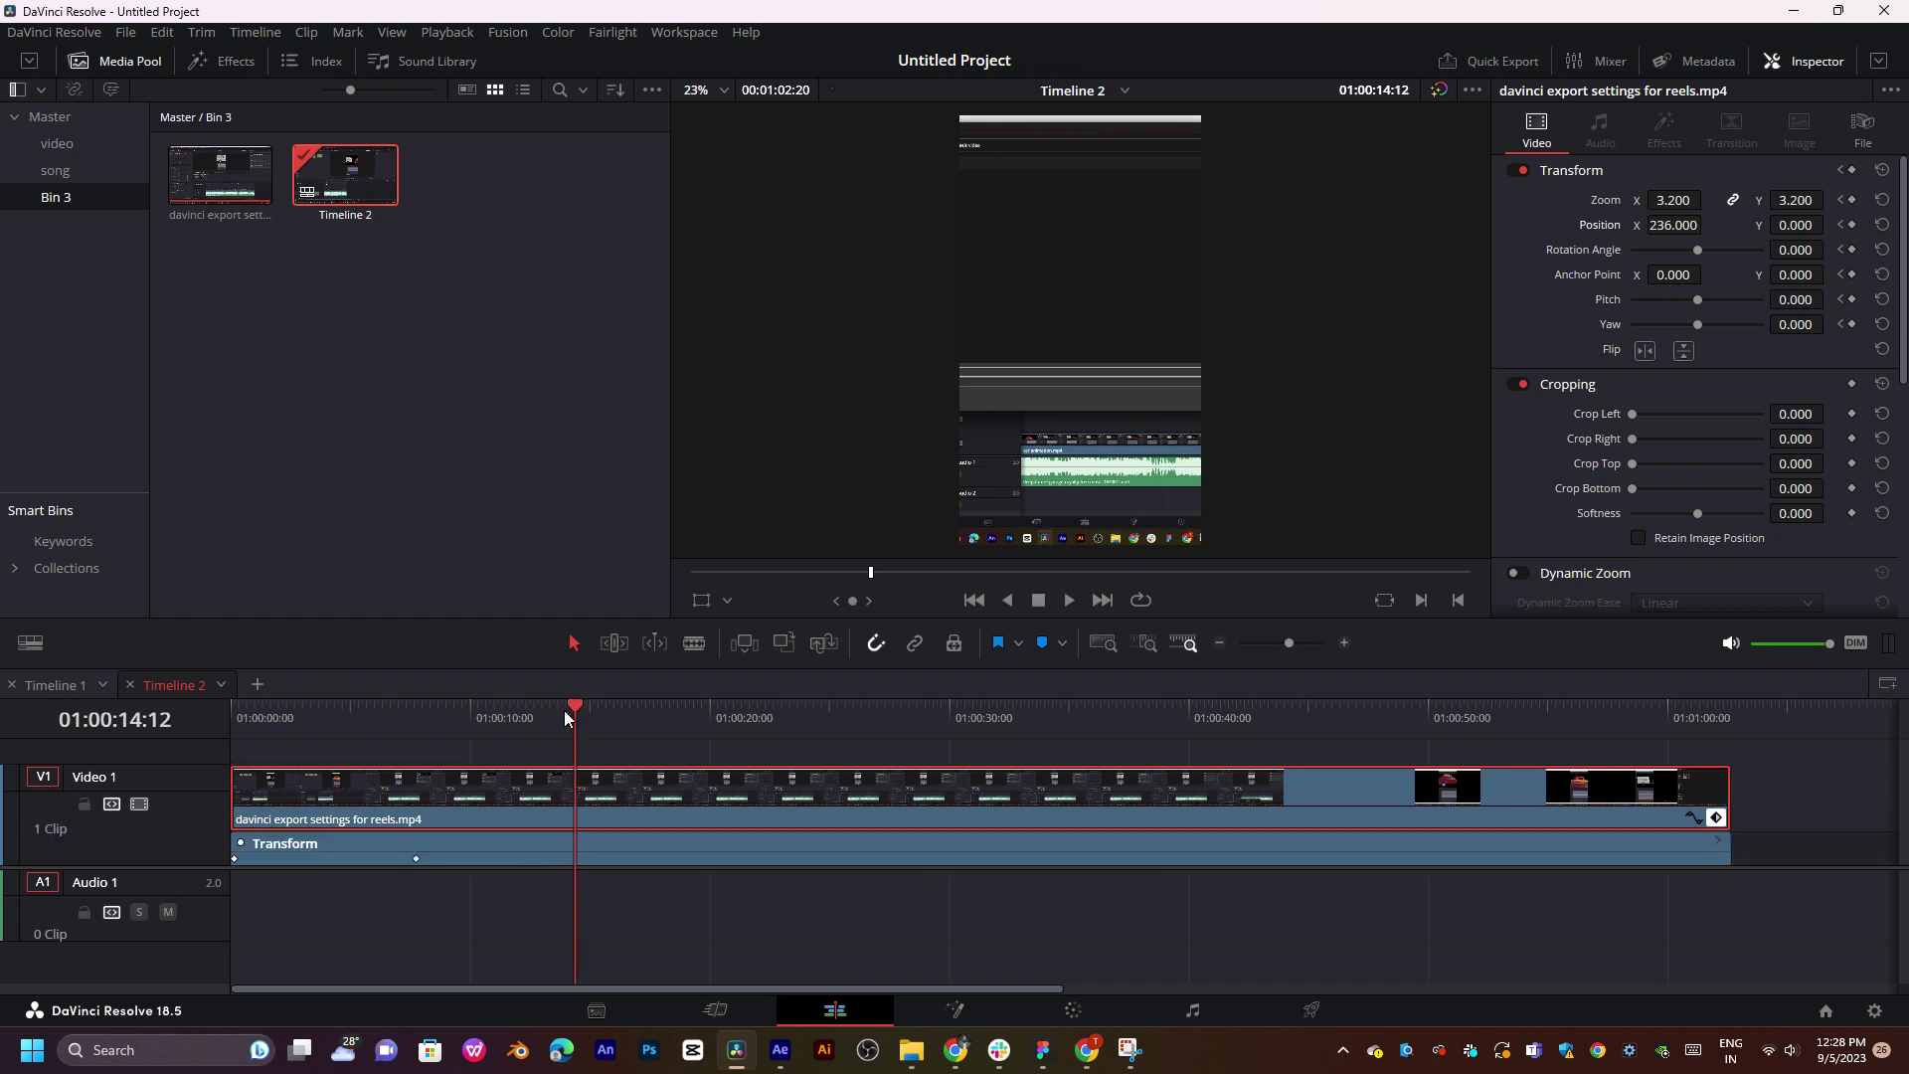
pyautogui.moveTo(517, 723)
pyautogui.mouseDown()
pyautogui.moveTo(388, 768)
pyautogui.moveTo(409, 767)
pyautogui.mouseUp()
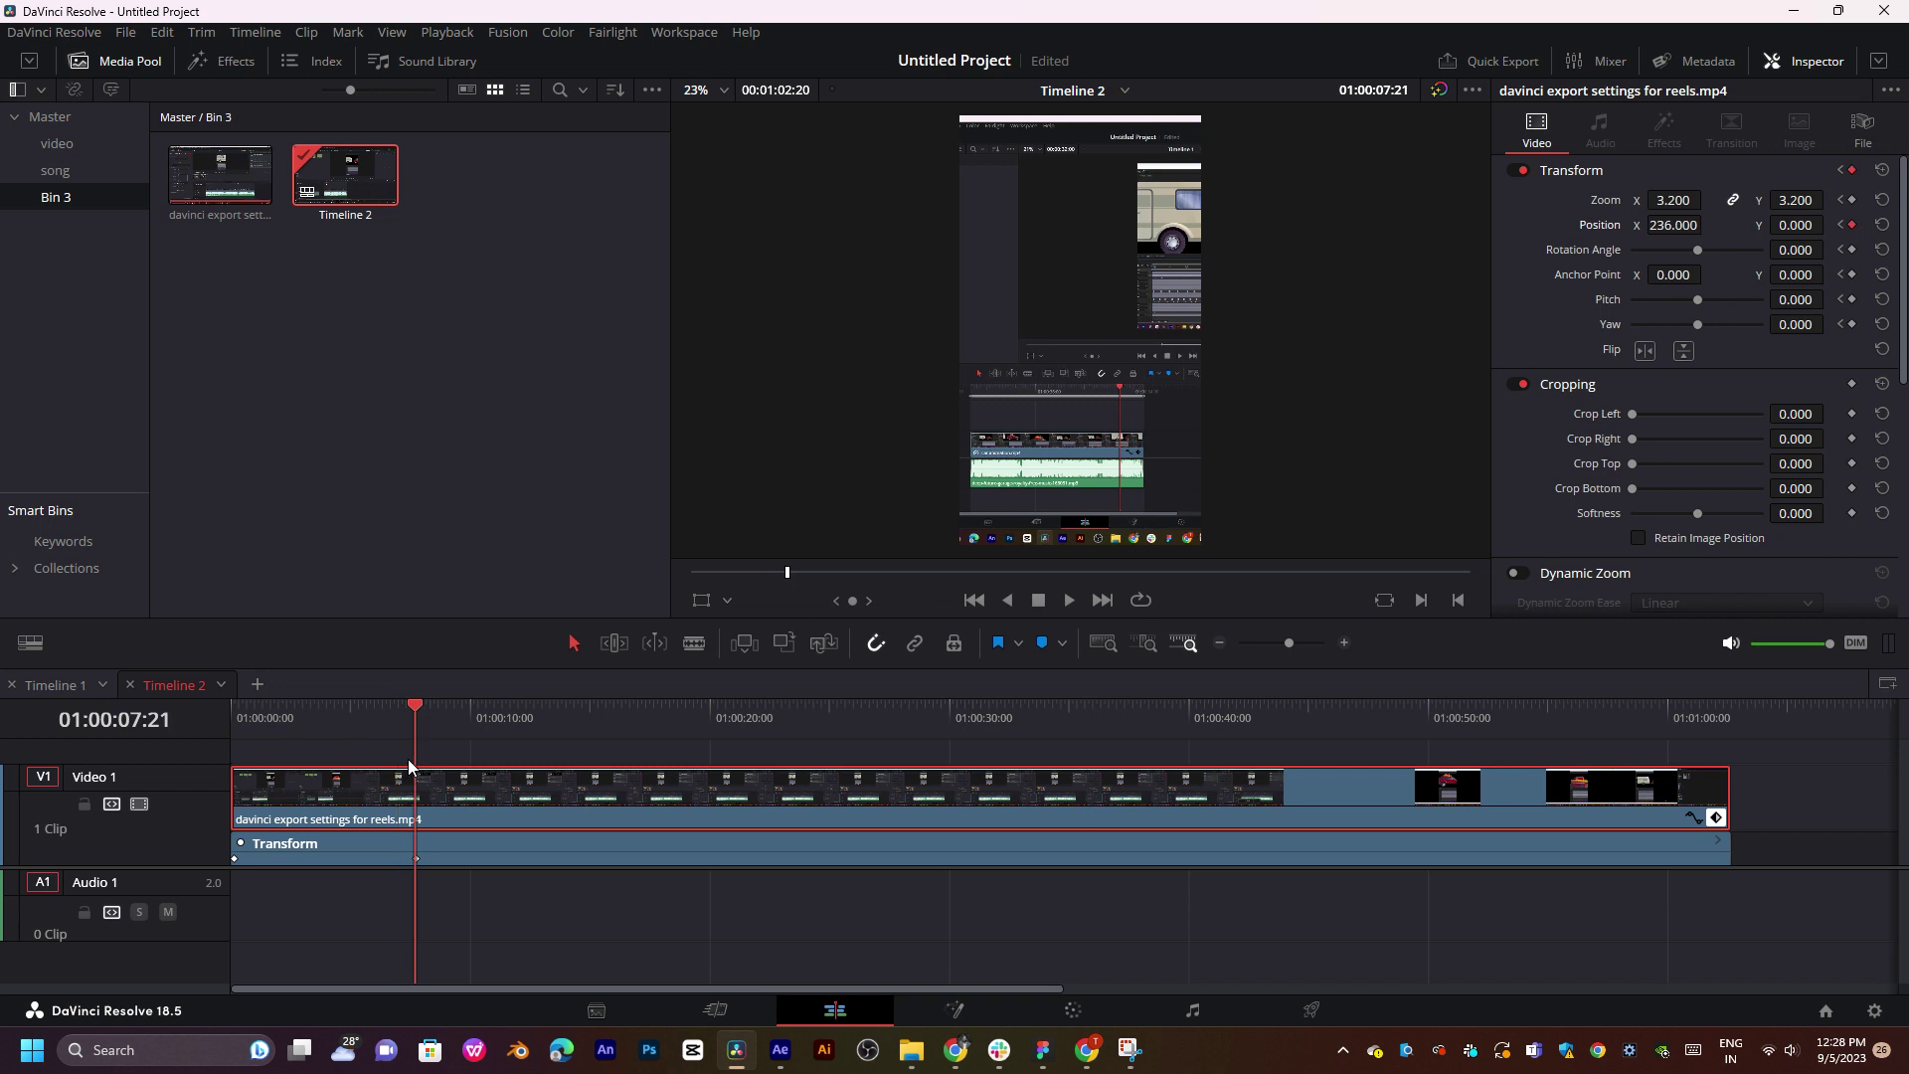
pyautogui.moveTo(416, 714); pyautogui.dragTo(477, 709)
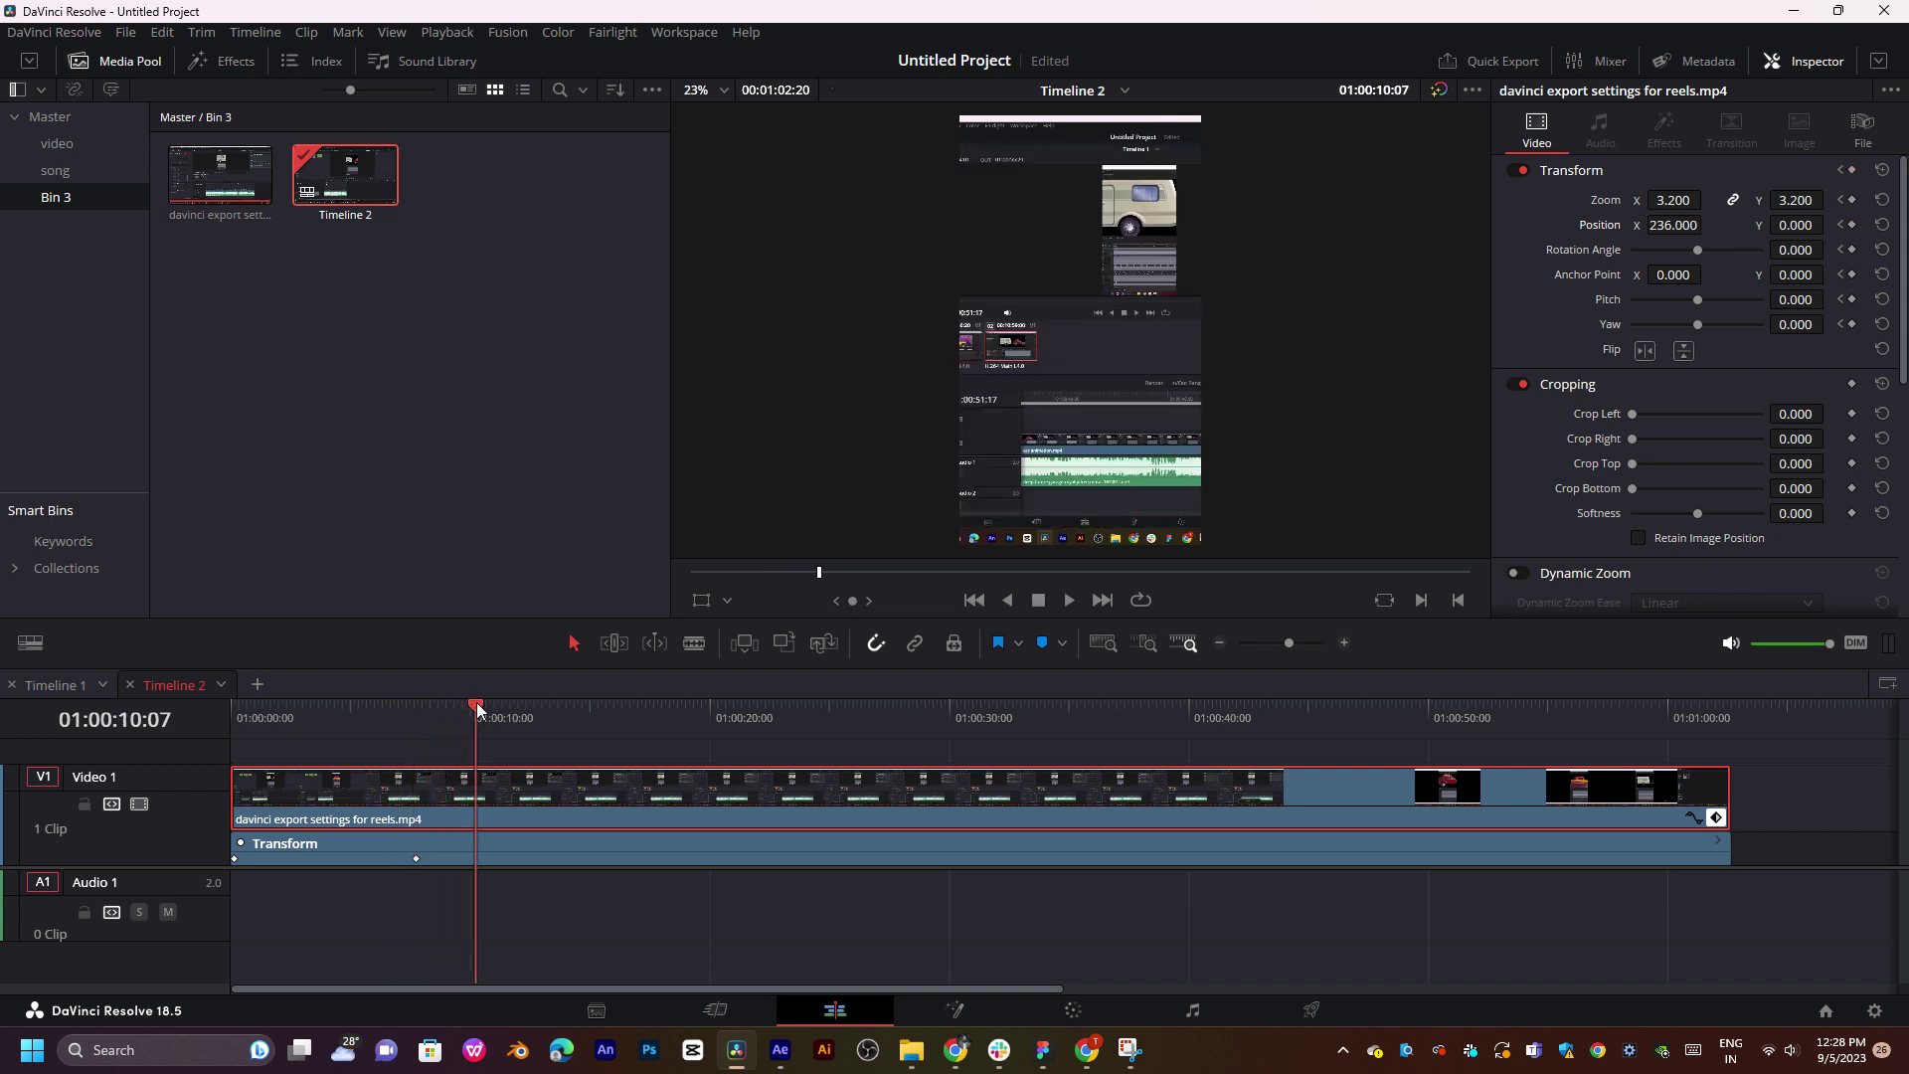
pyautogui.moveTo(1681, 223); pyautogui.dragTo(1579, 223)
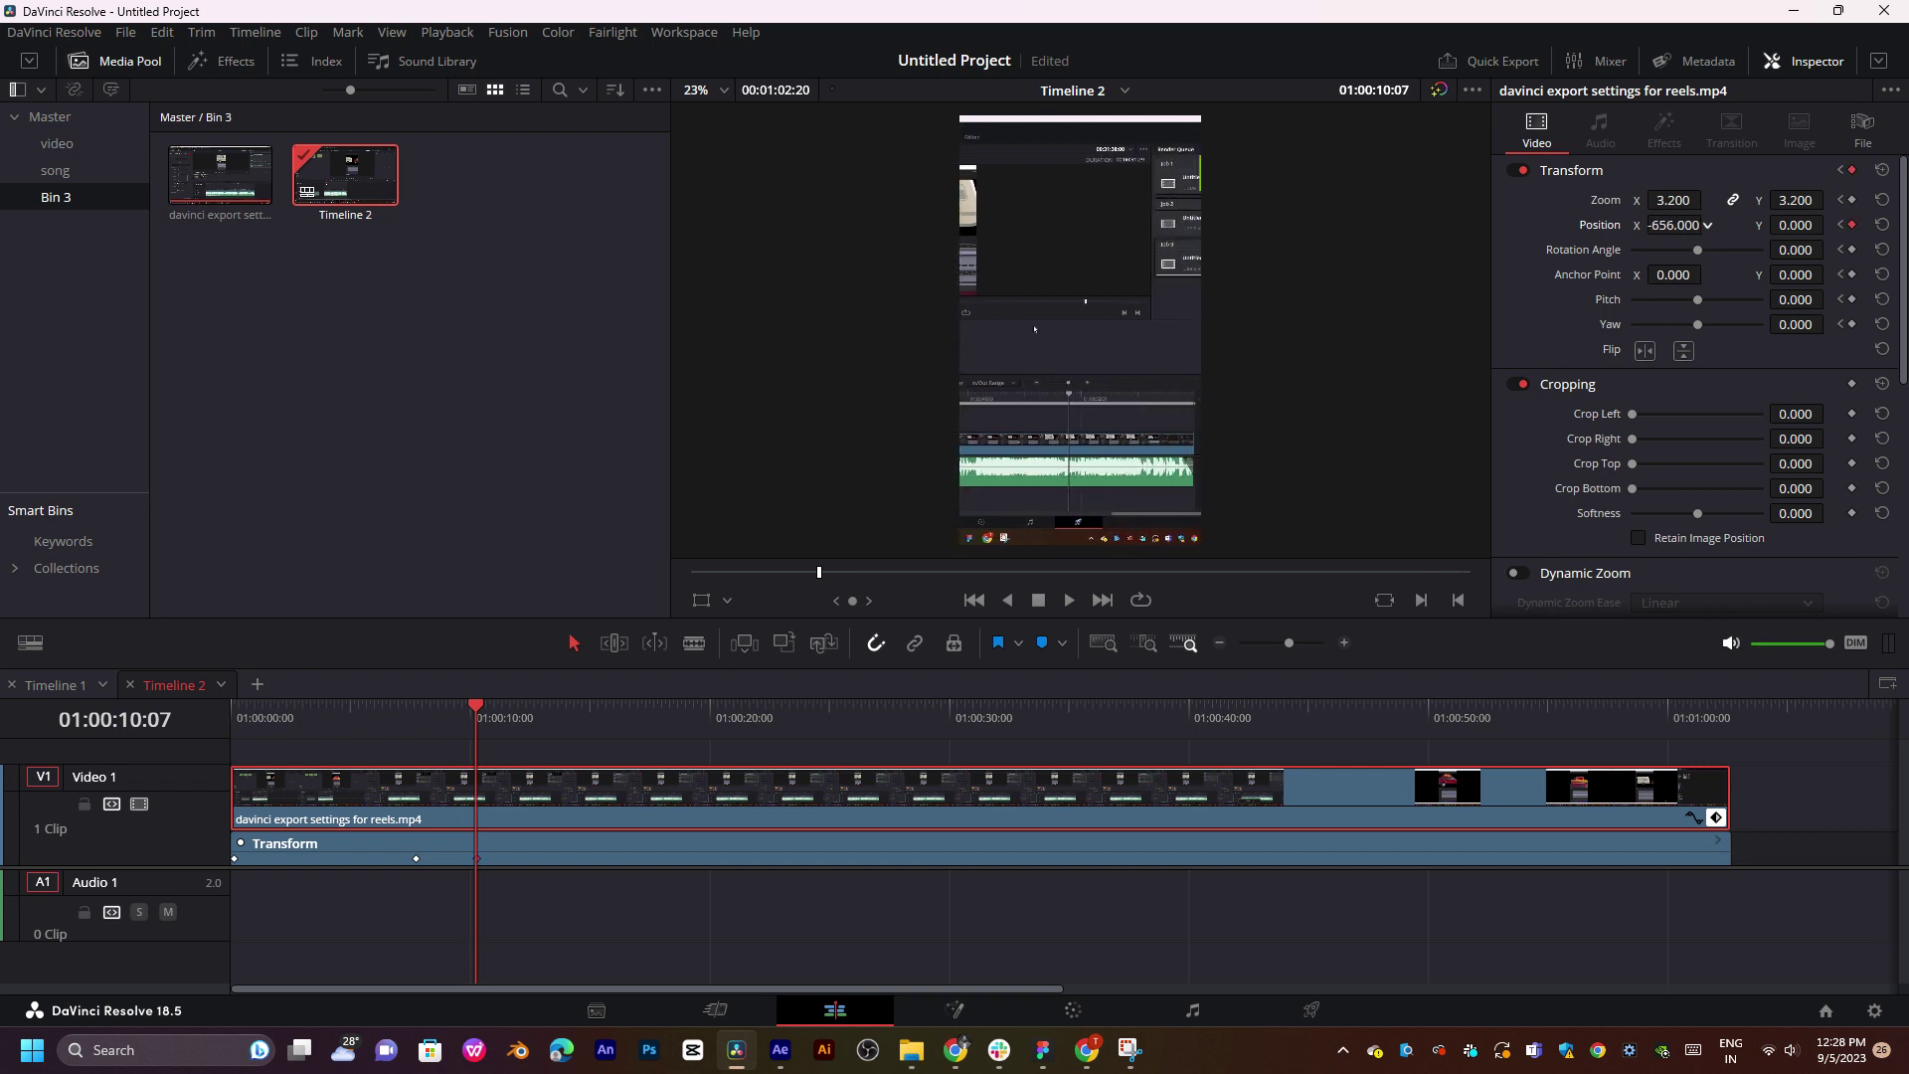
pyautogui.click(381, 738)
pyautogui.press('space')
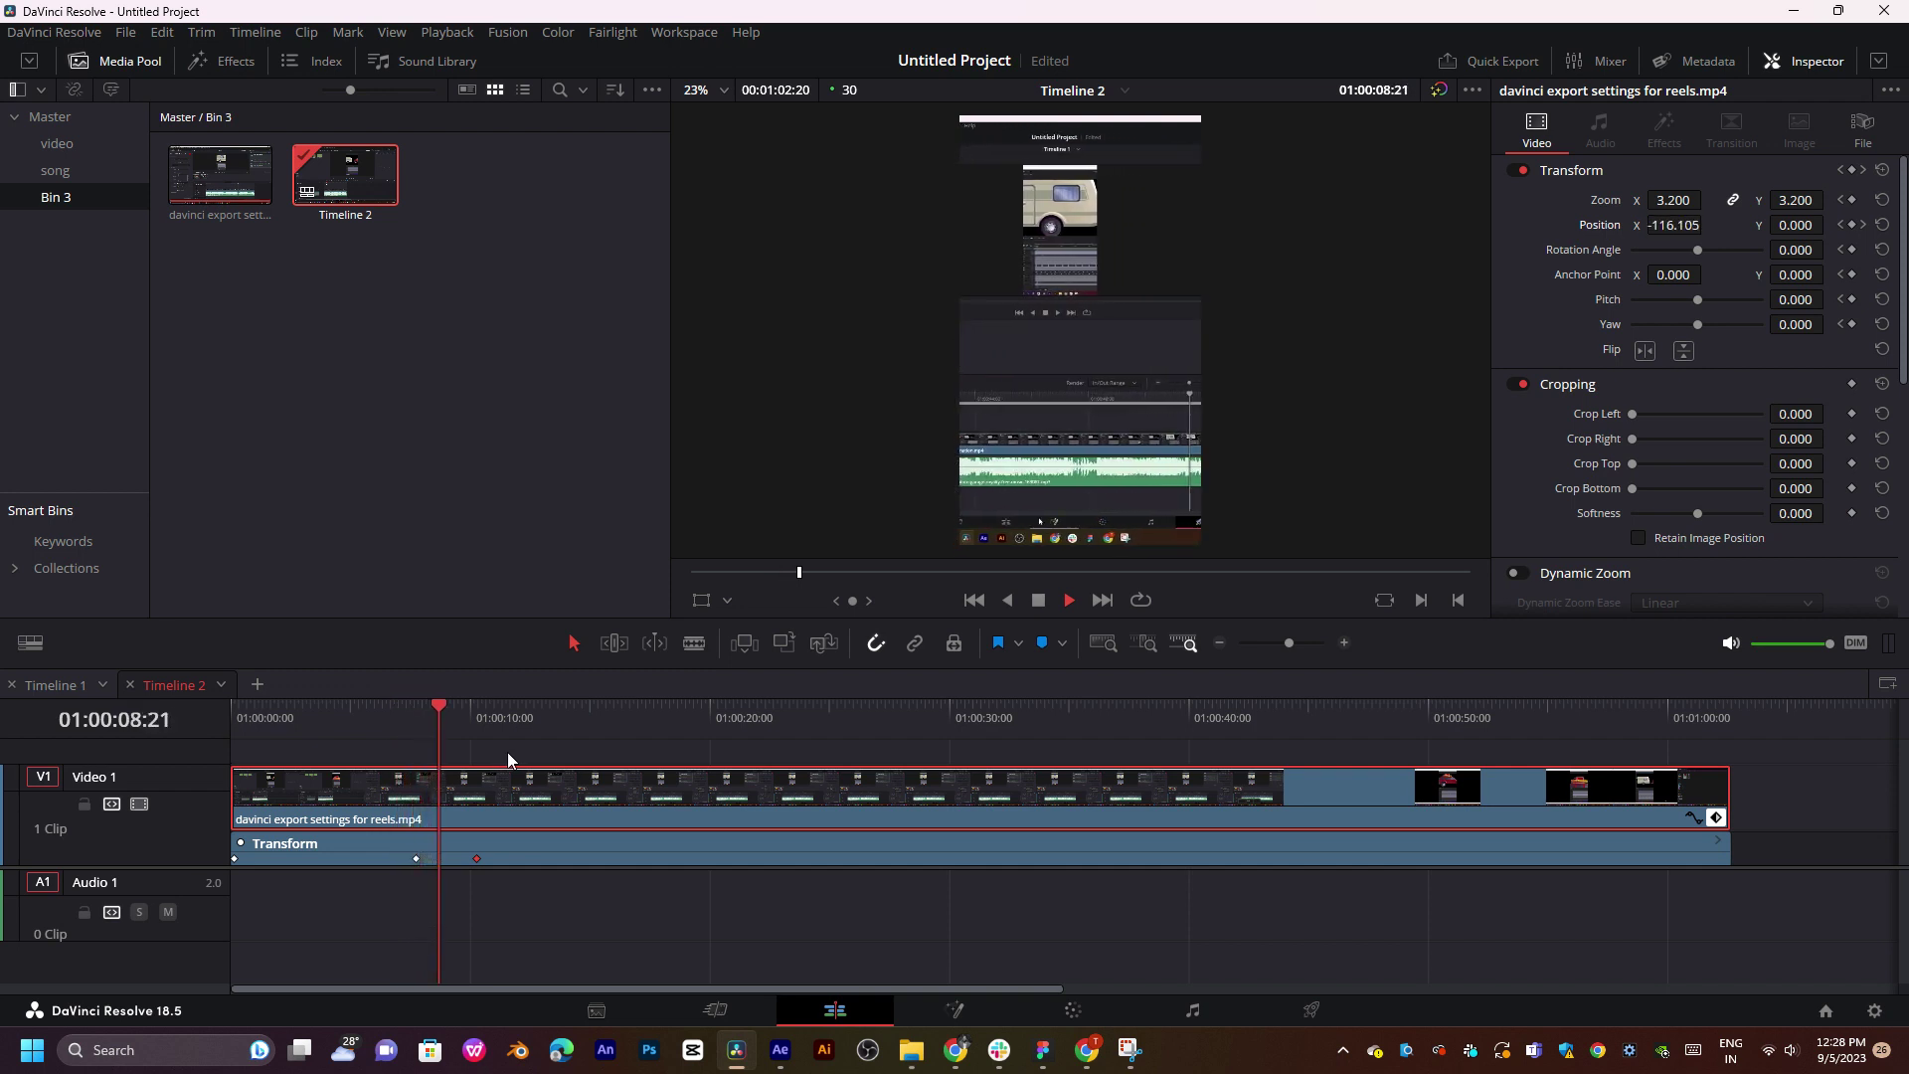
pyautogui.press('space')
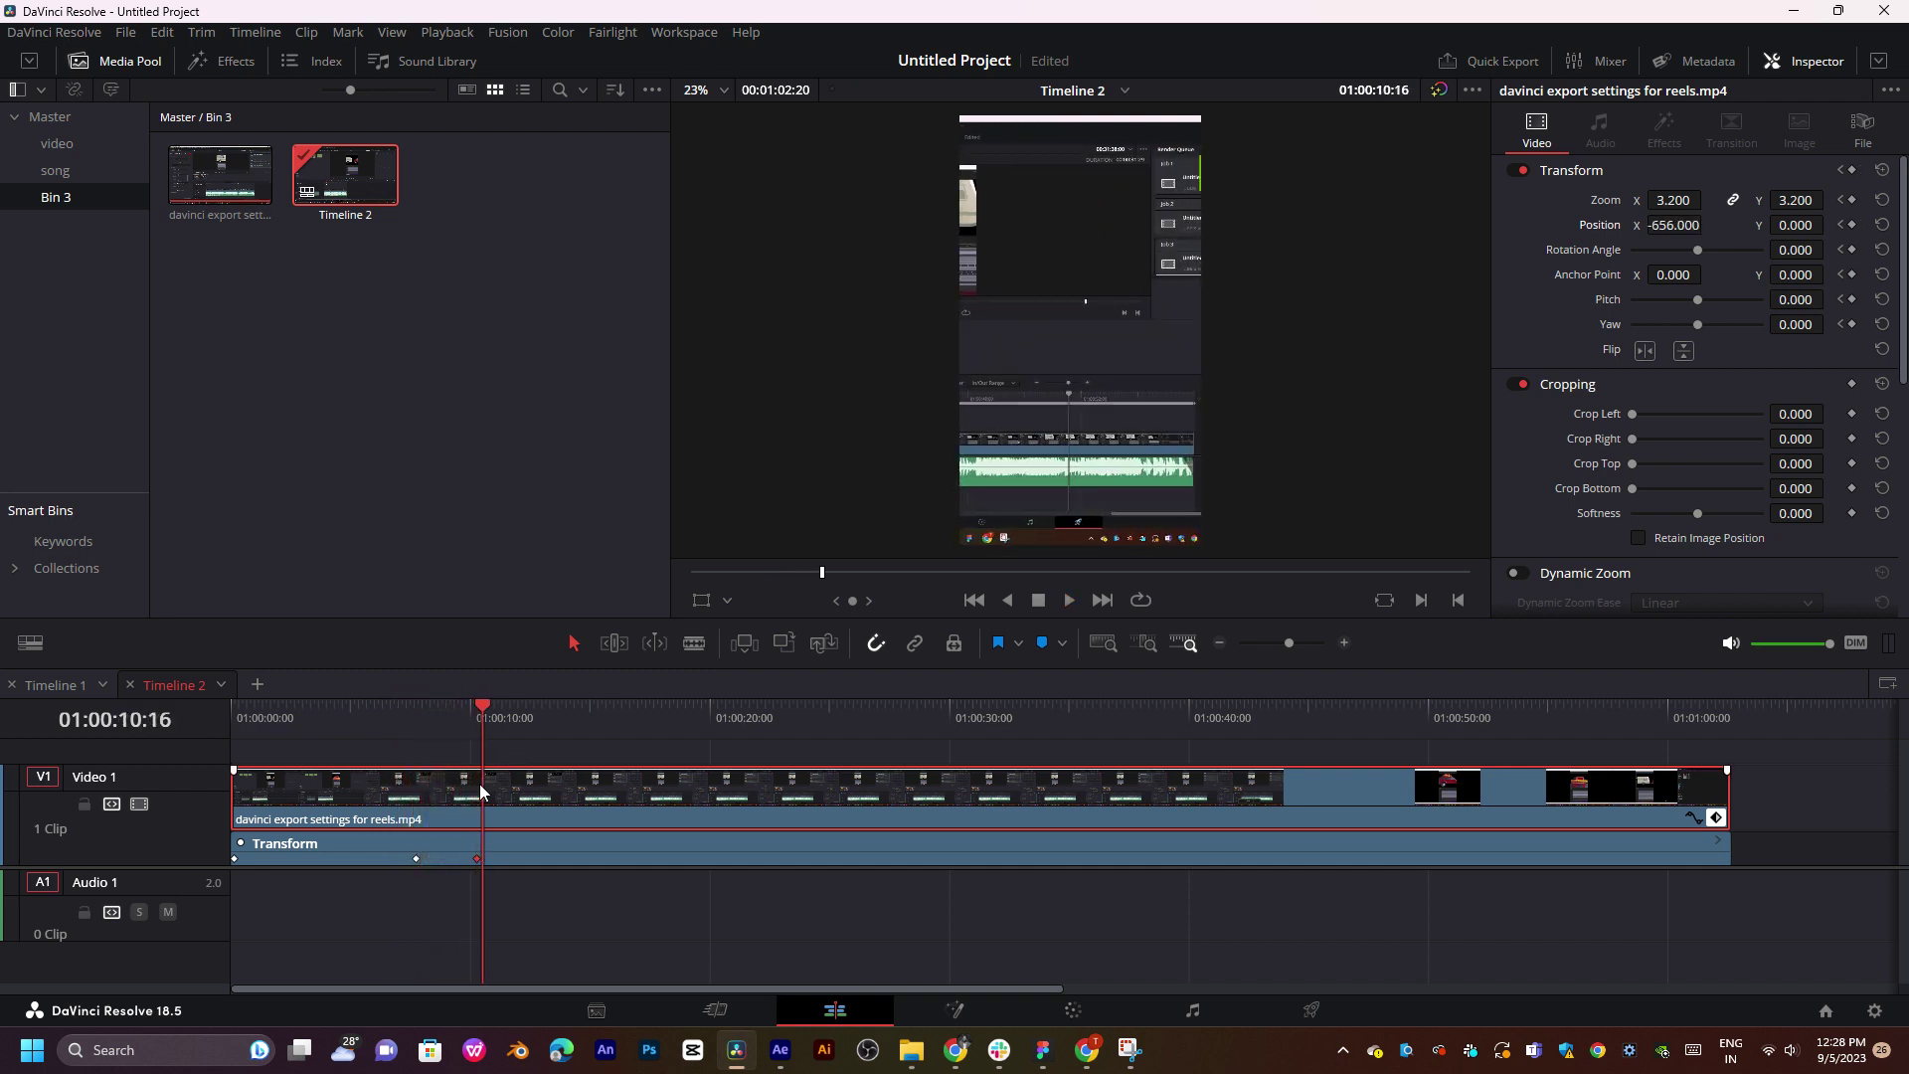
pyautogui.click(415, 718)
pyautogui.press('space')
pyautogui.press('space')
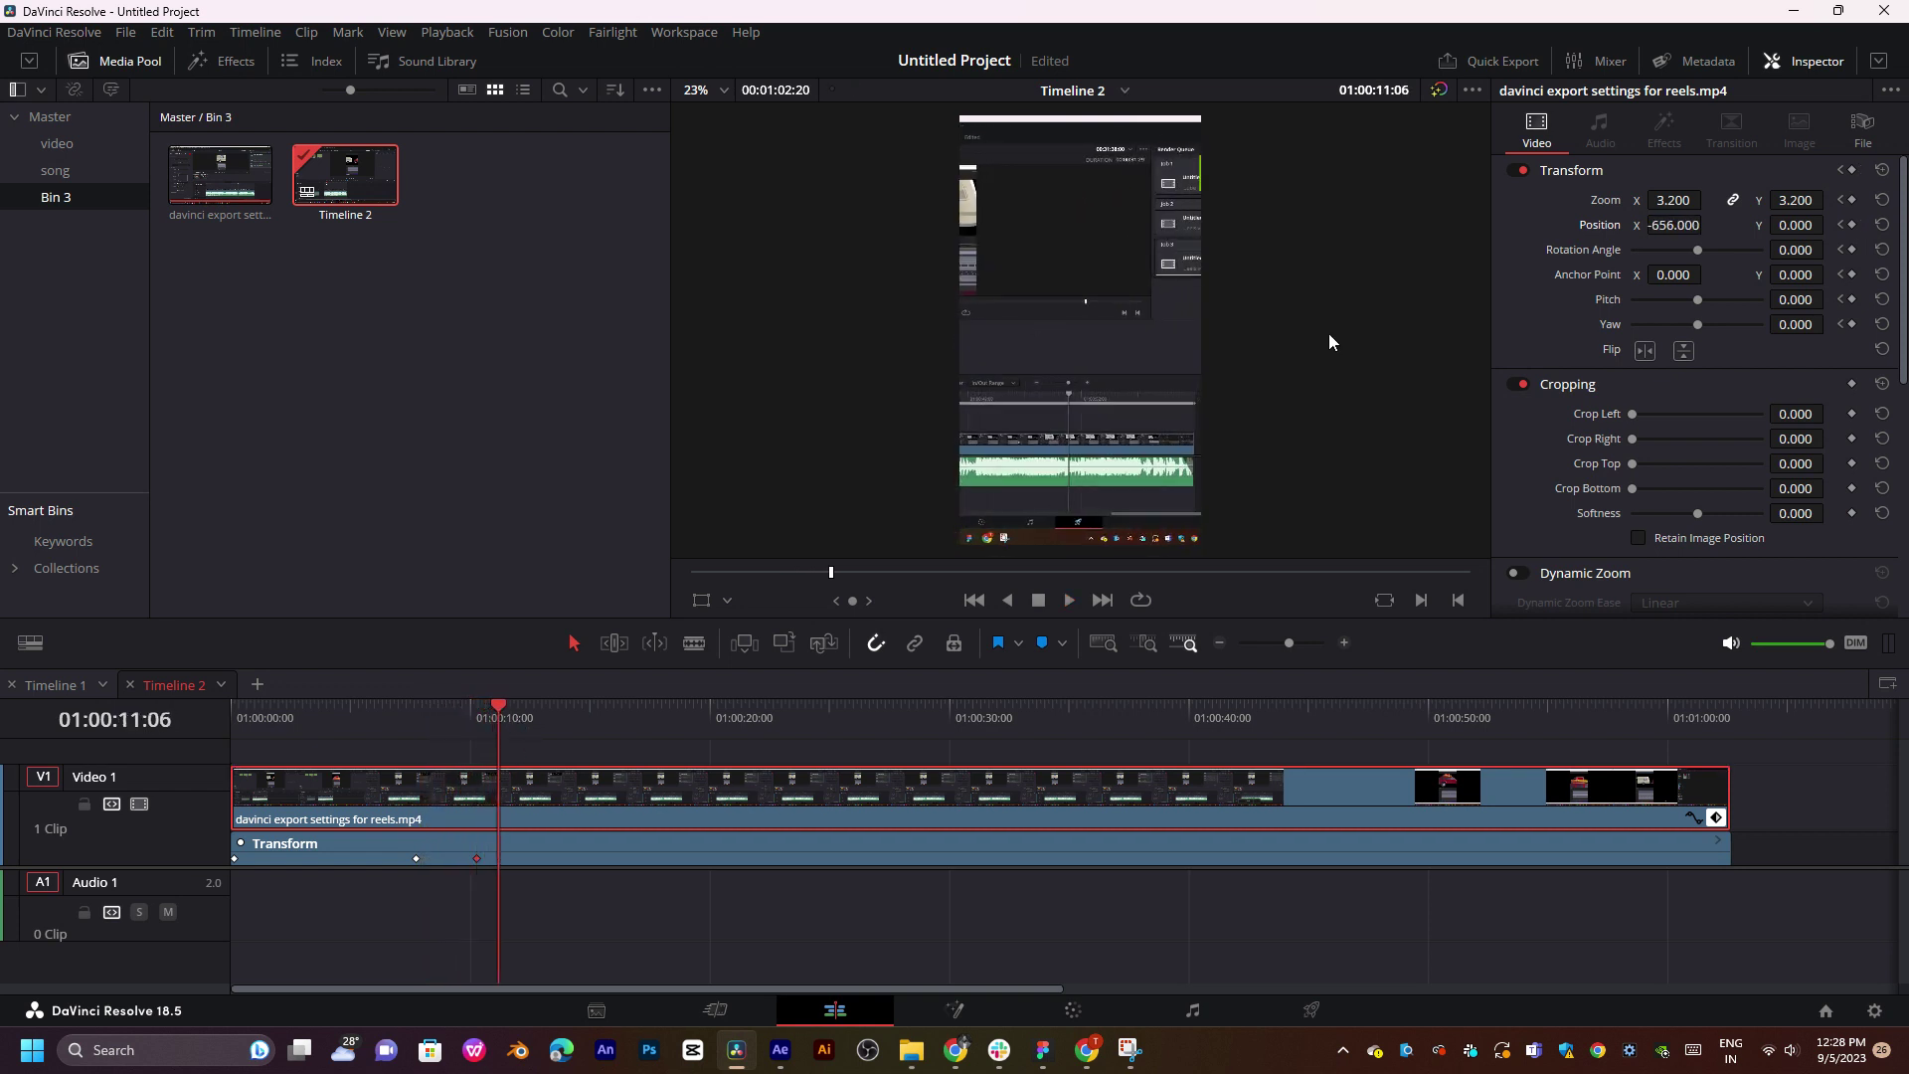
# - Add a second Position X keyframe panning the frame back right, and preview it
pyautogui.moveTo(1680, 225); pyautogui.dragTo(1707, 224)
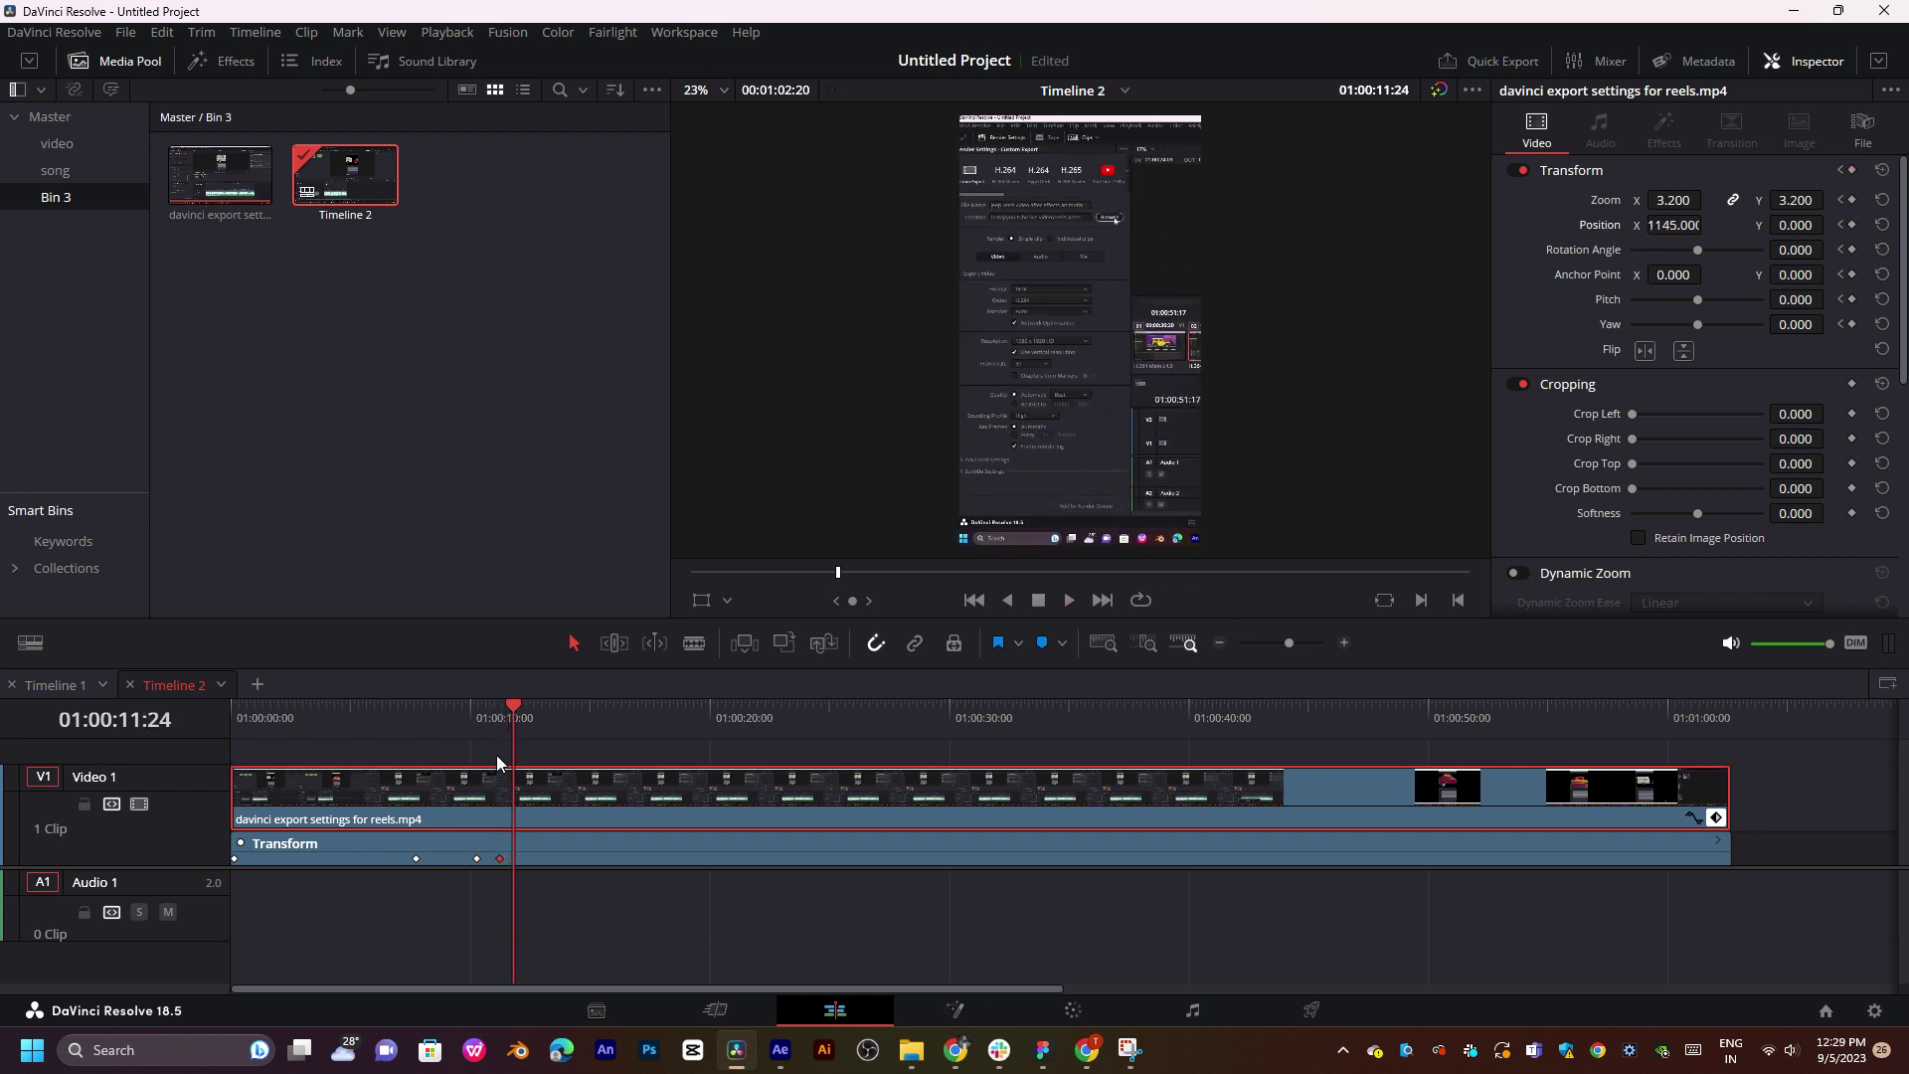
pyautogui.click(465, 708)
pyautogui.press('space')
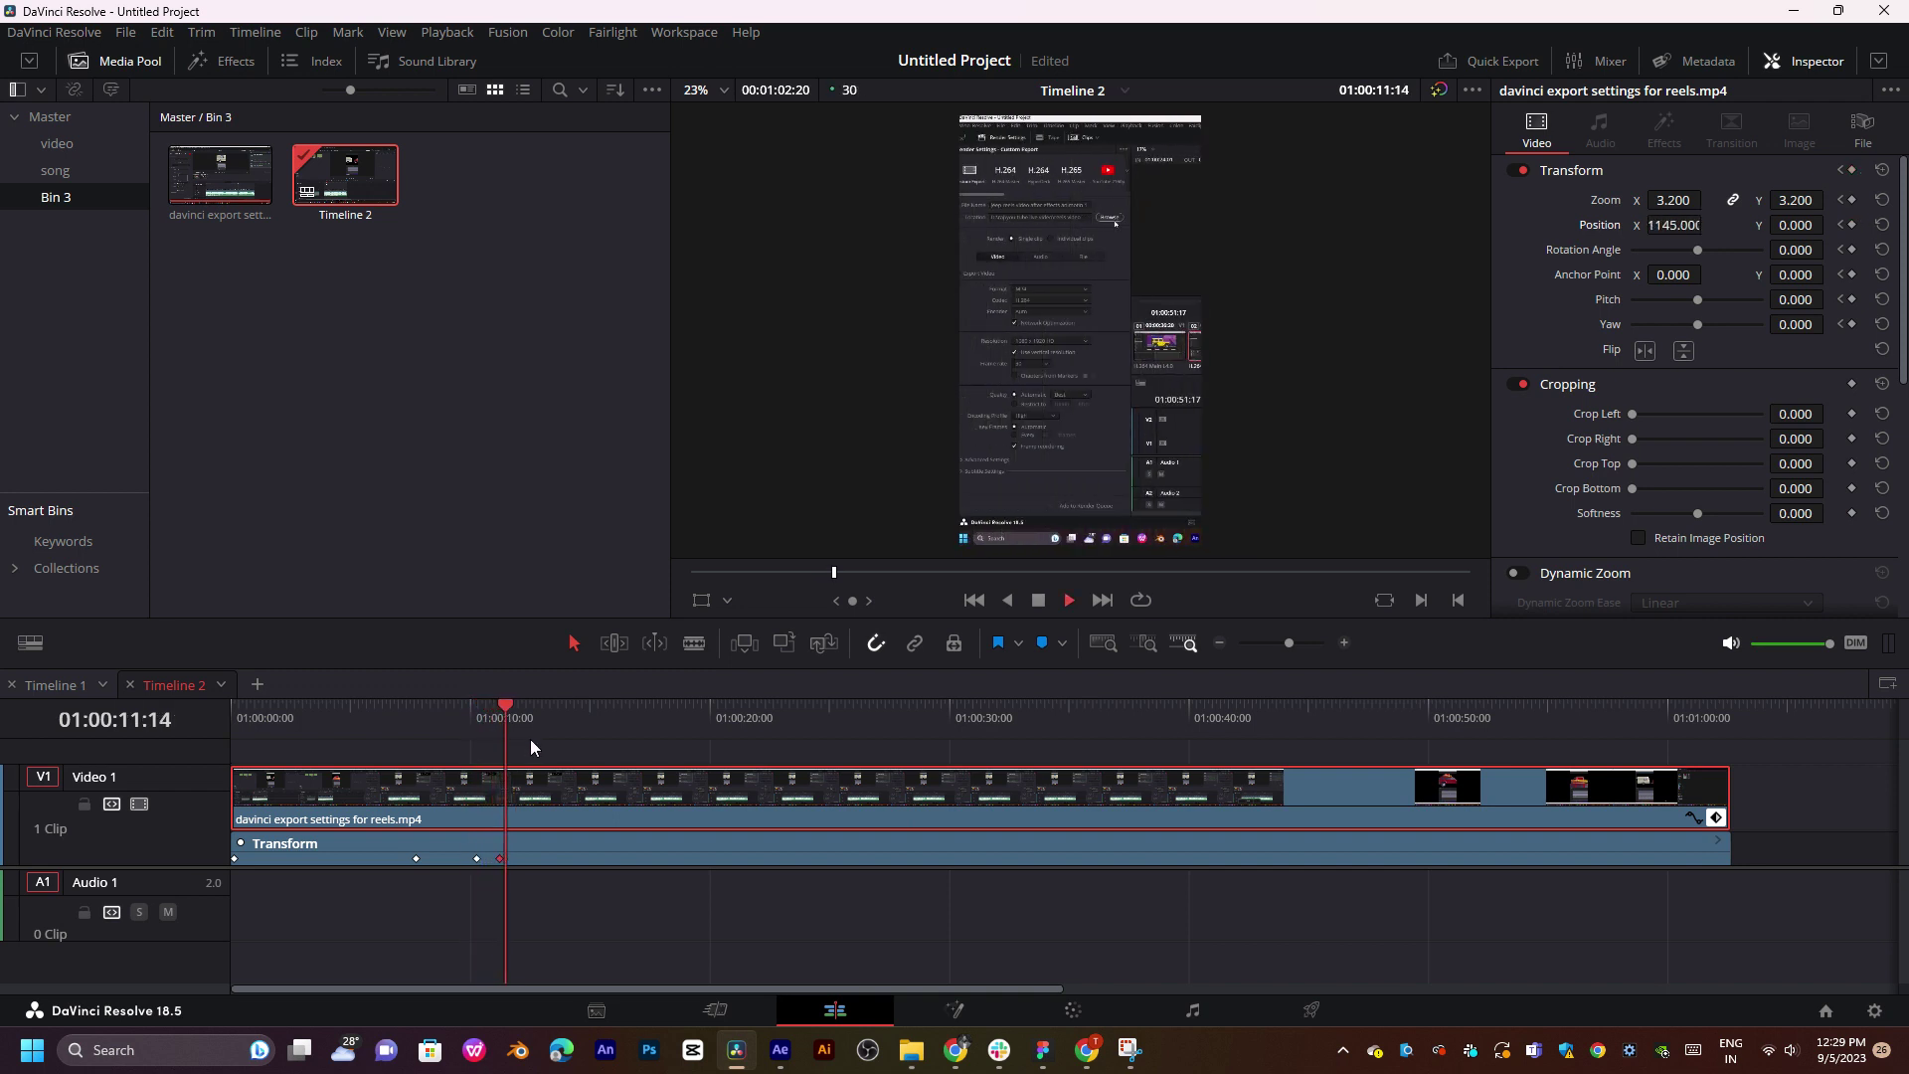
pyautogui.press('space')
pyautogui.click(472, 713)
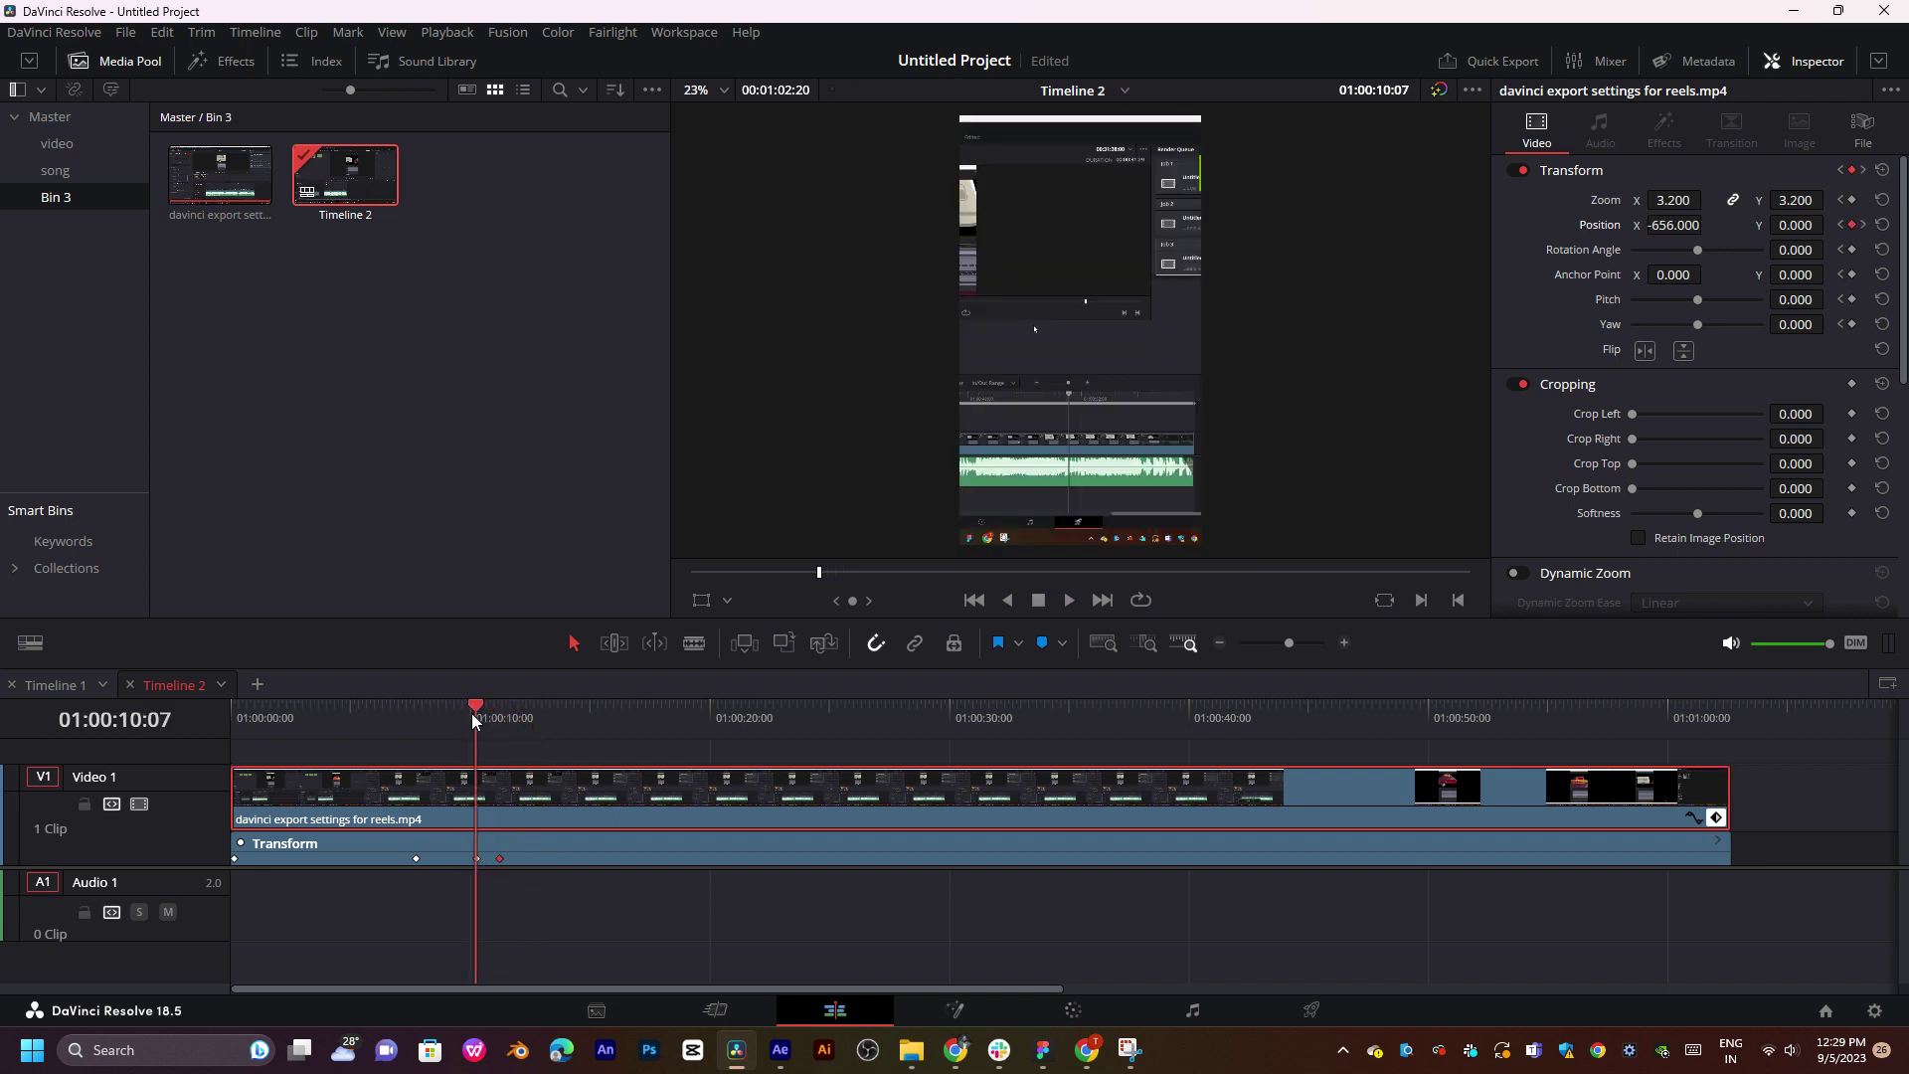
pyautogui.press('space')
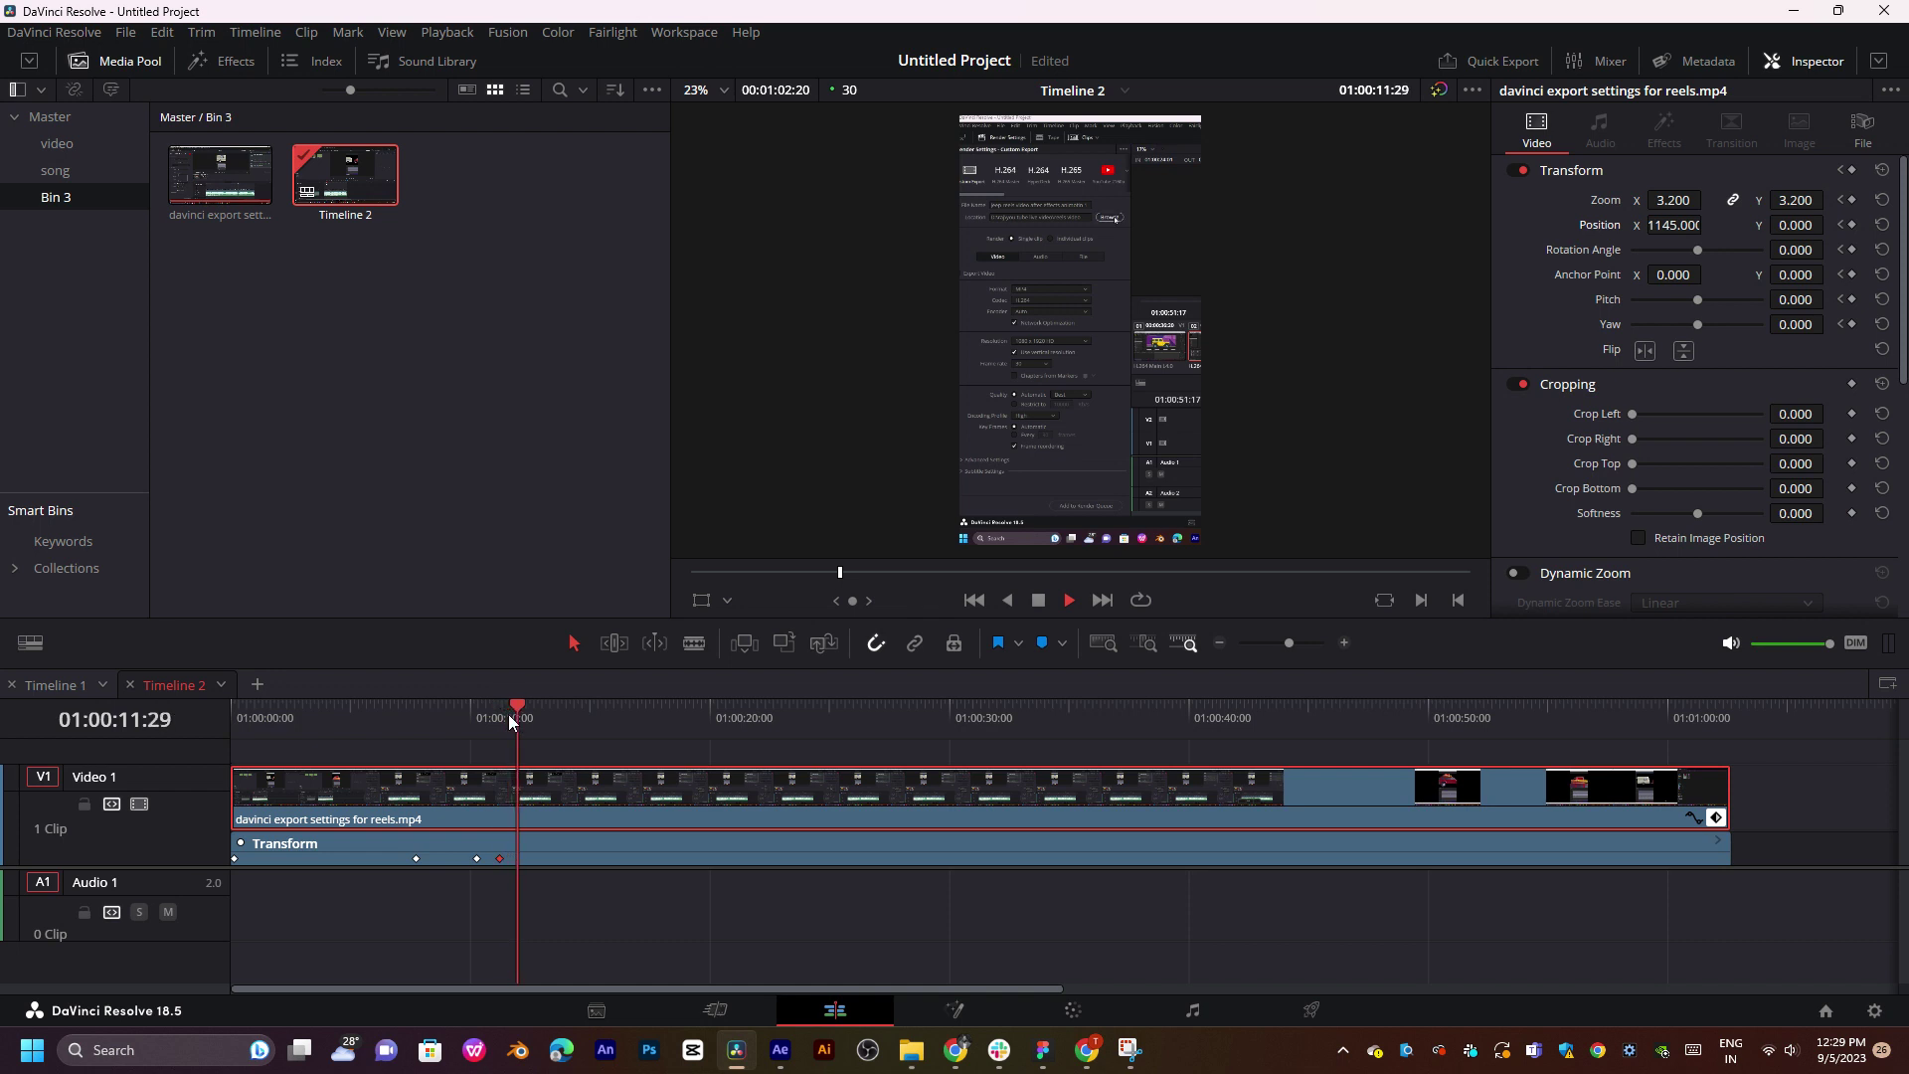
# - Keyframe the Zoom up to 4.050 at 01:00:12:28 and replay the animation
pyautogui.press('space')
pyautogui.click(537, 708)
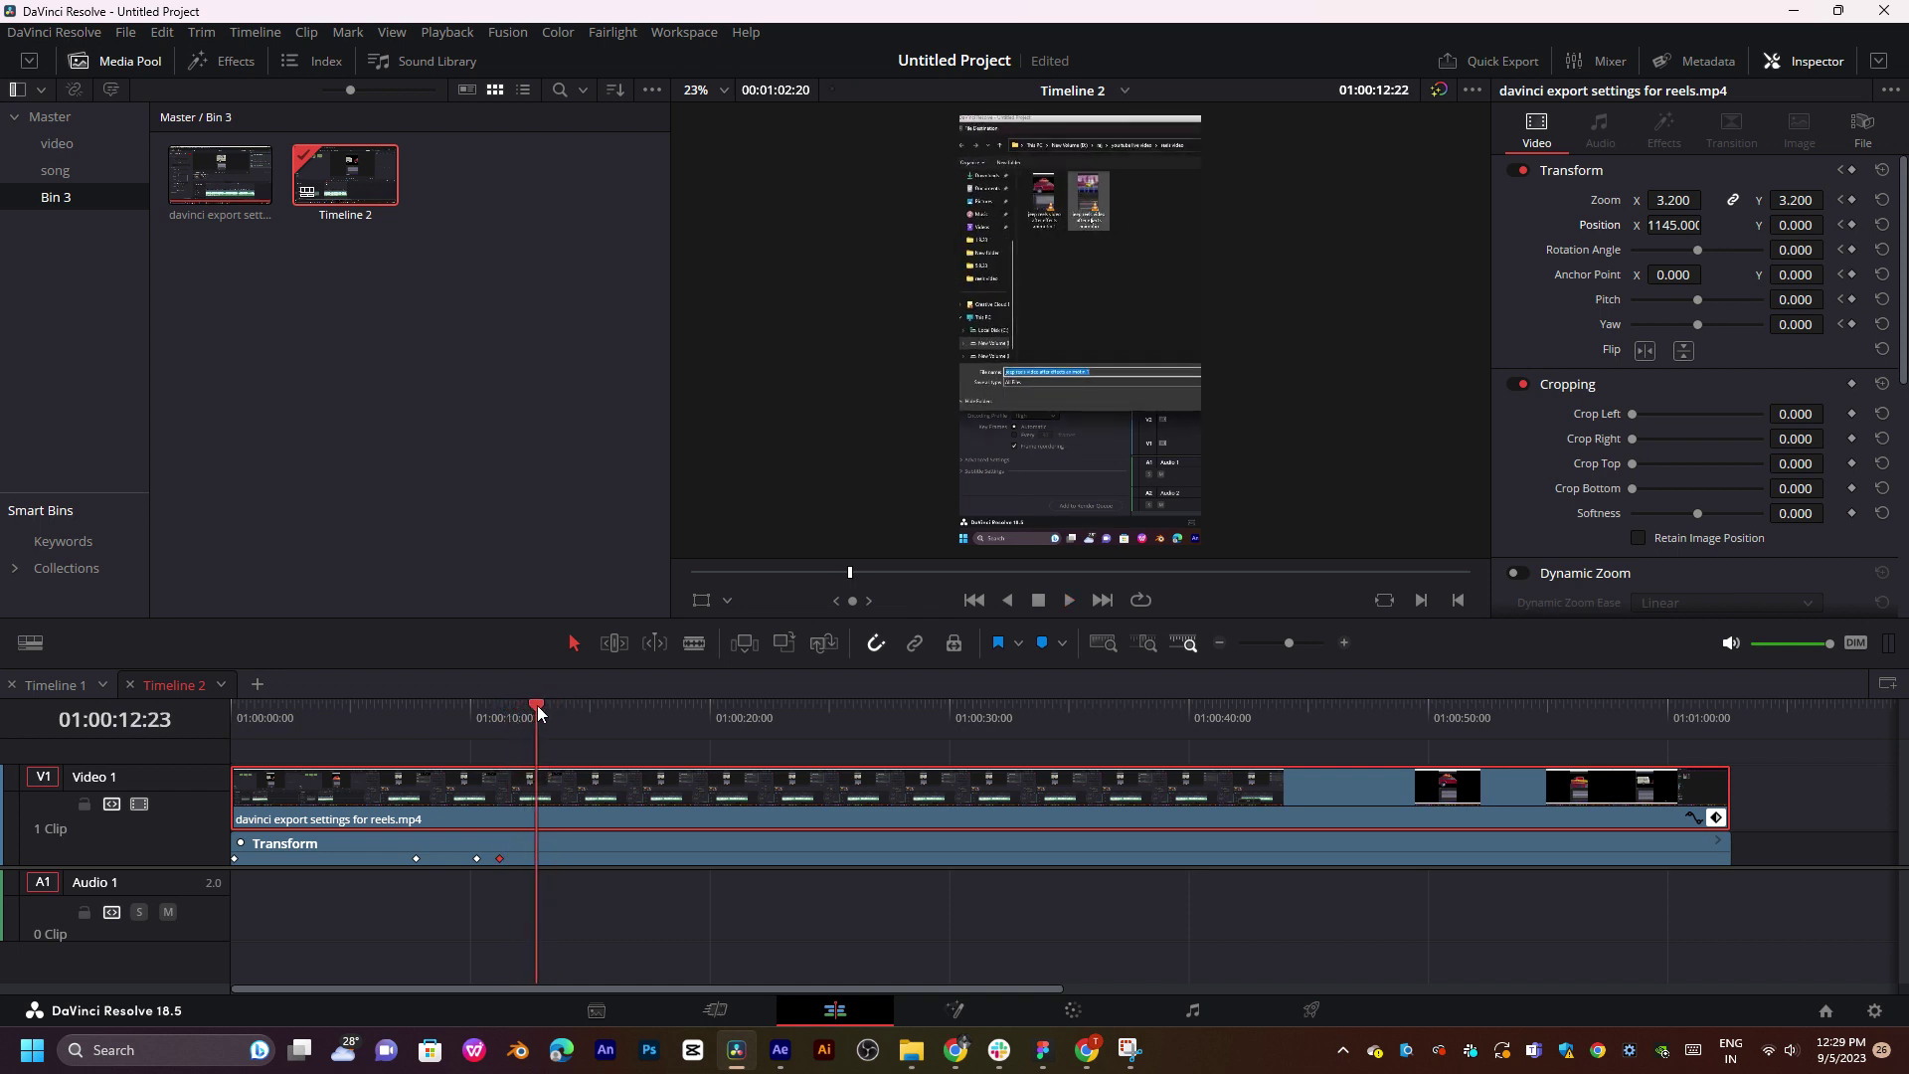
pyautogui.moveTo(537, 708); pyautogui.dragTo(541, 706)
pyautogui.moveTo(1680, 200)
pyautogui.mouseDown()
pyautogui.moveTo(1708, 200)
pyautogui.moveTo(798, 616)
pyautogui.mouseUp()
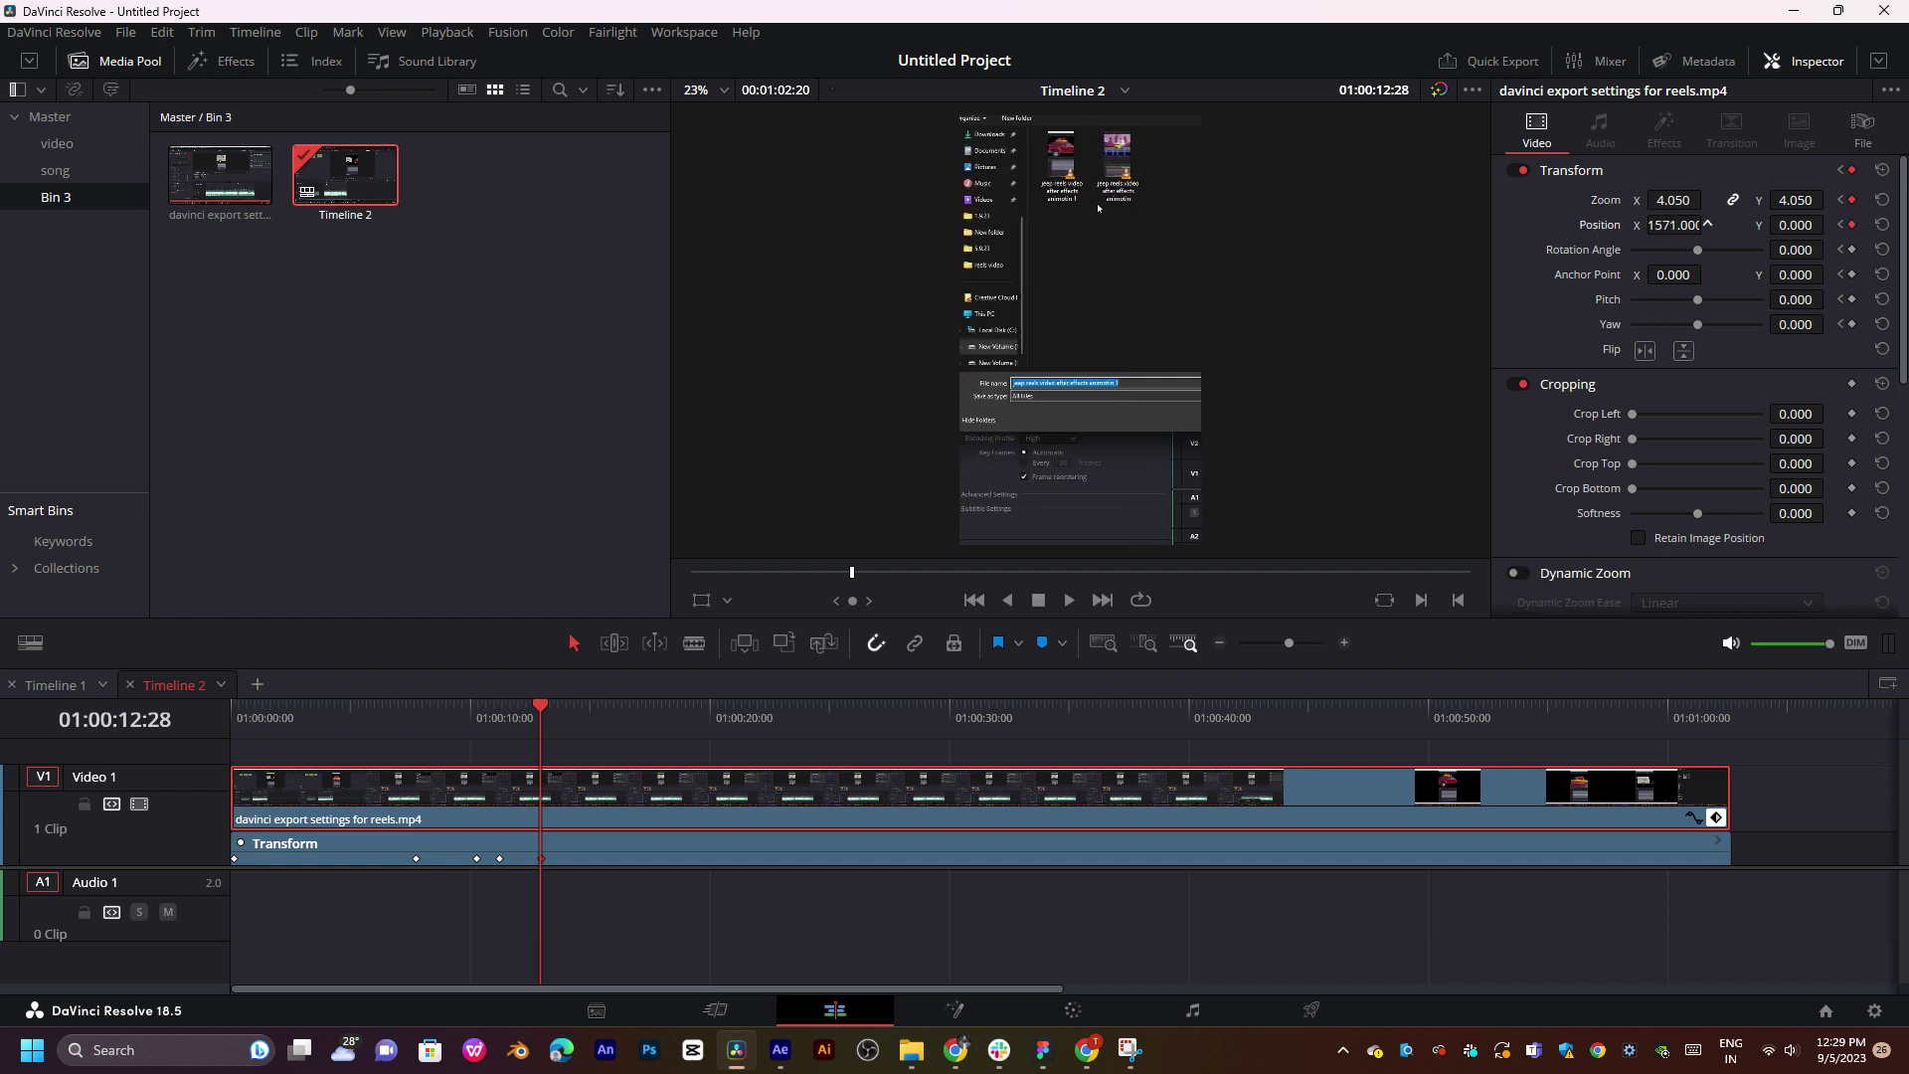
pyautogui.click(477, 733)
pyautogui.press('space')
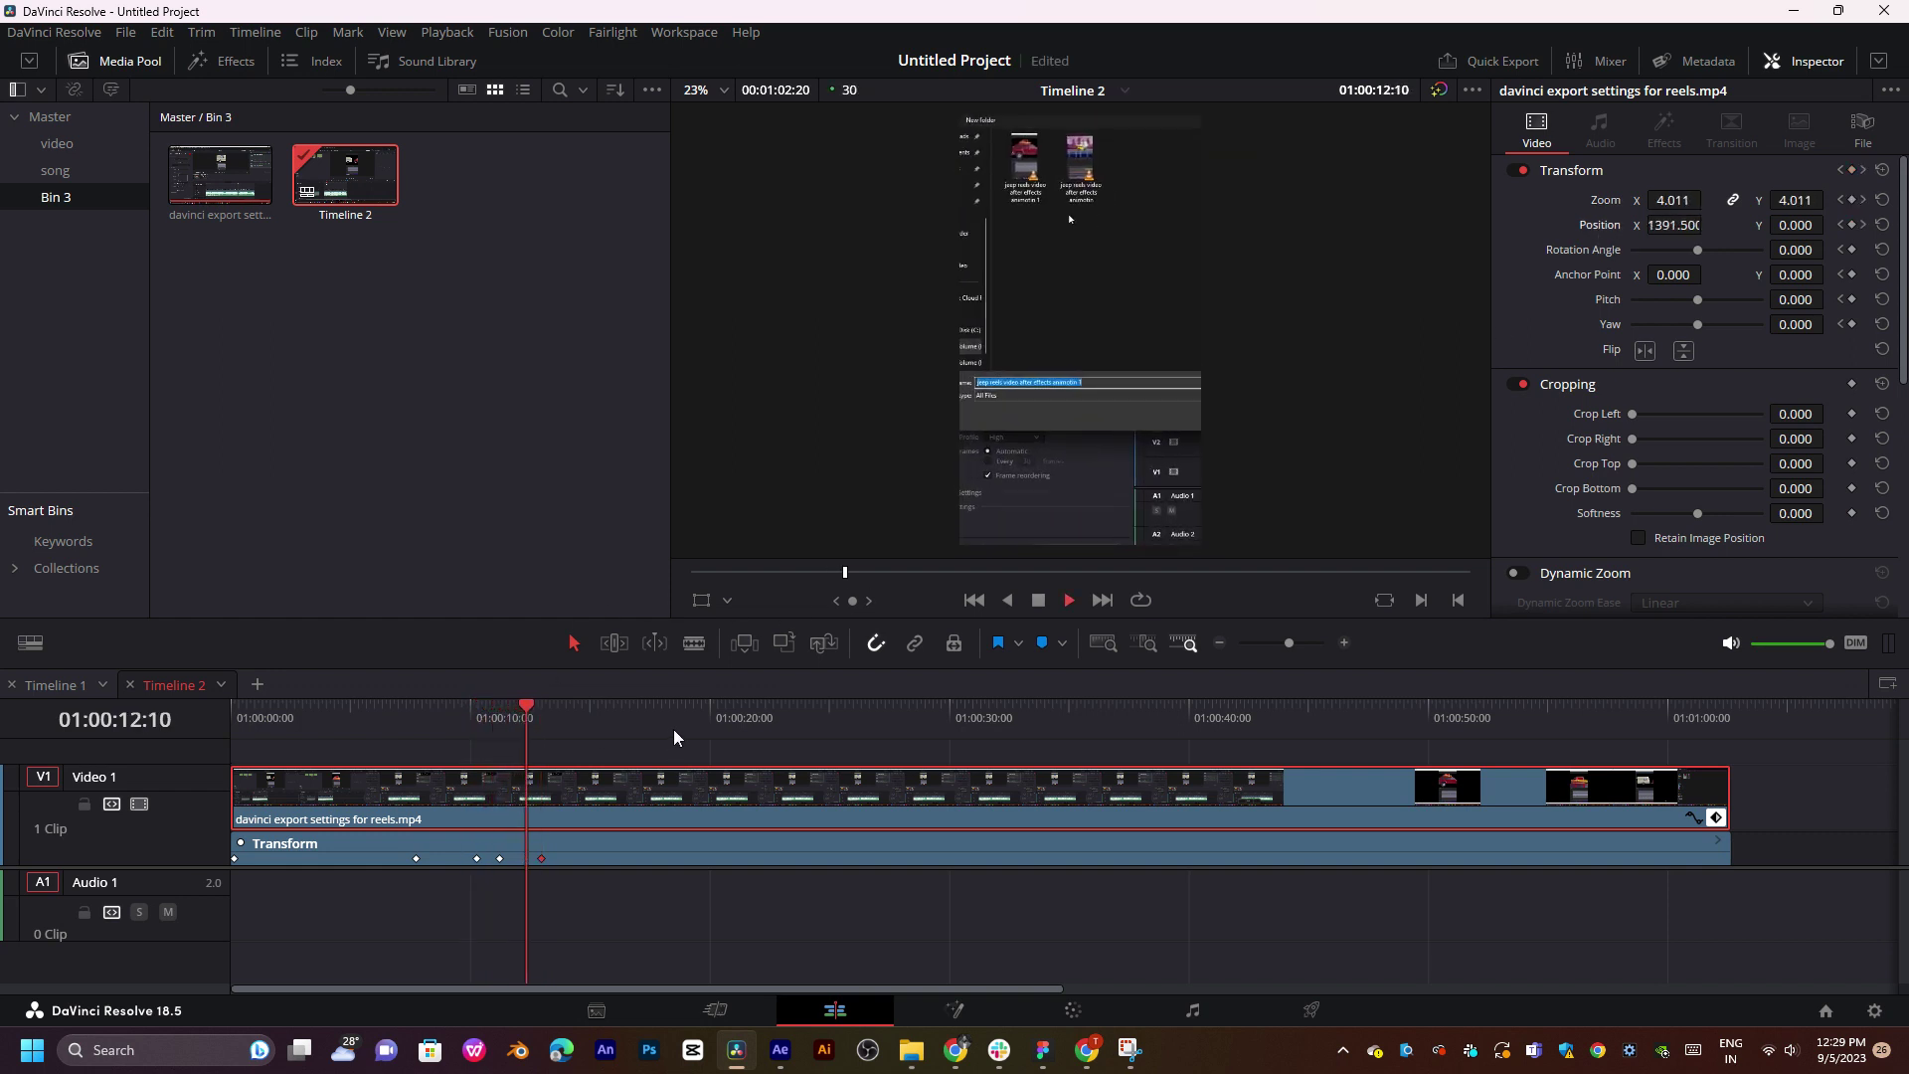
pyautogui.press('space')
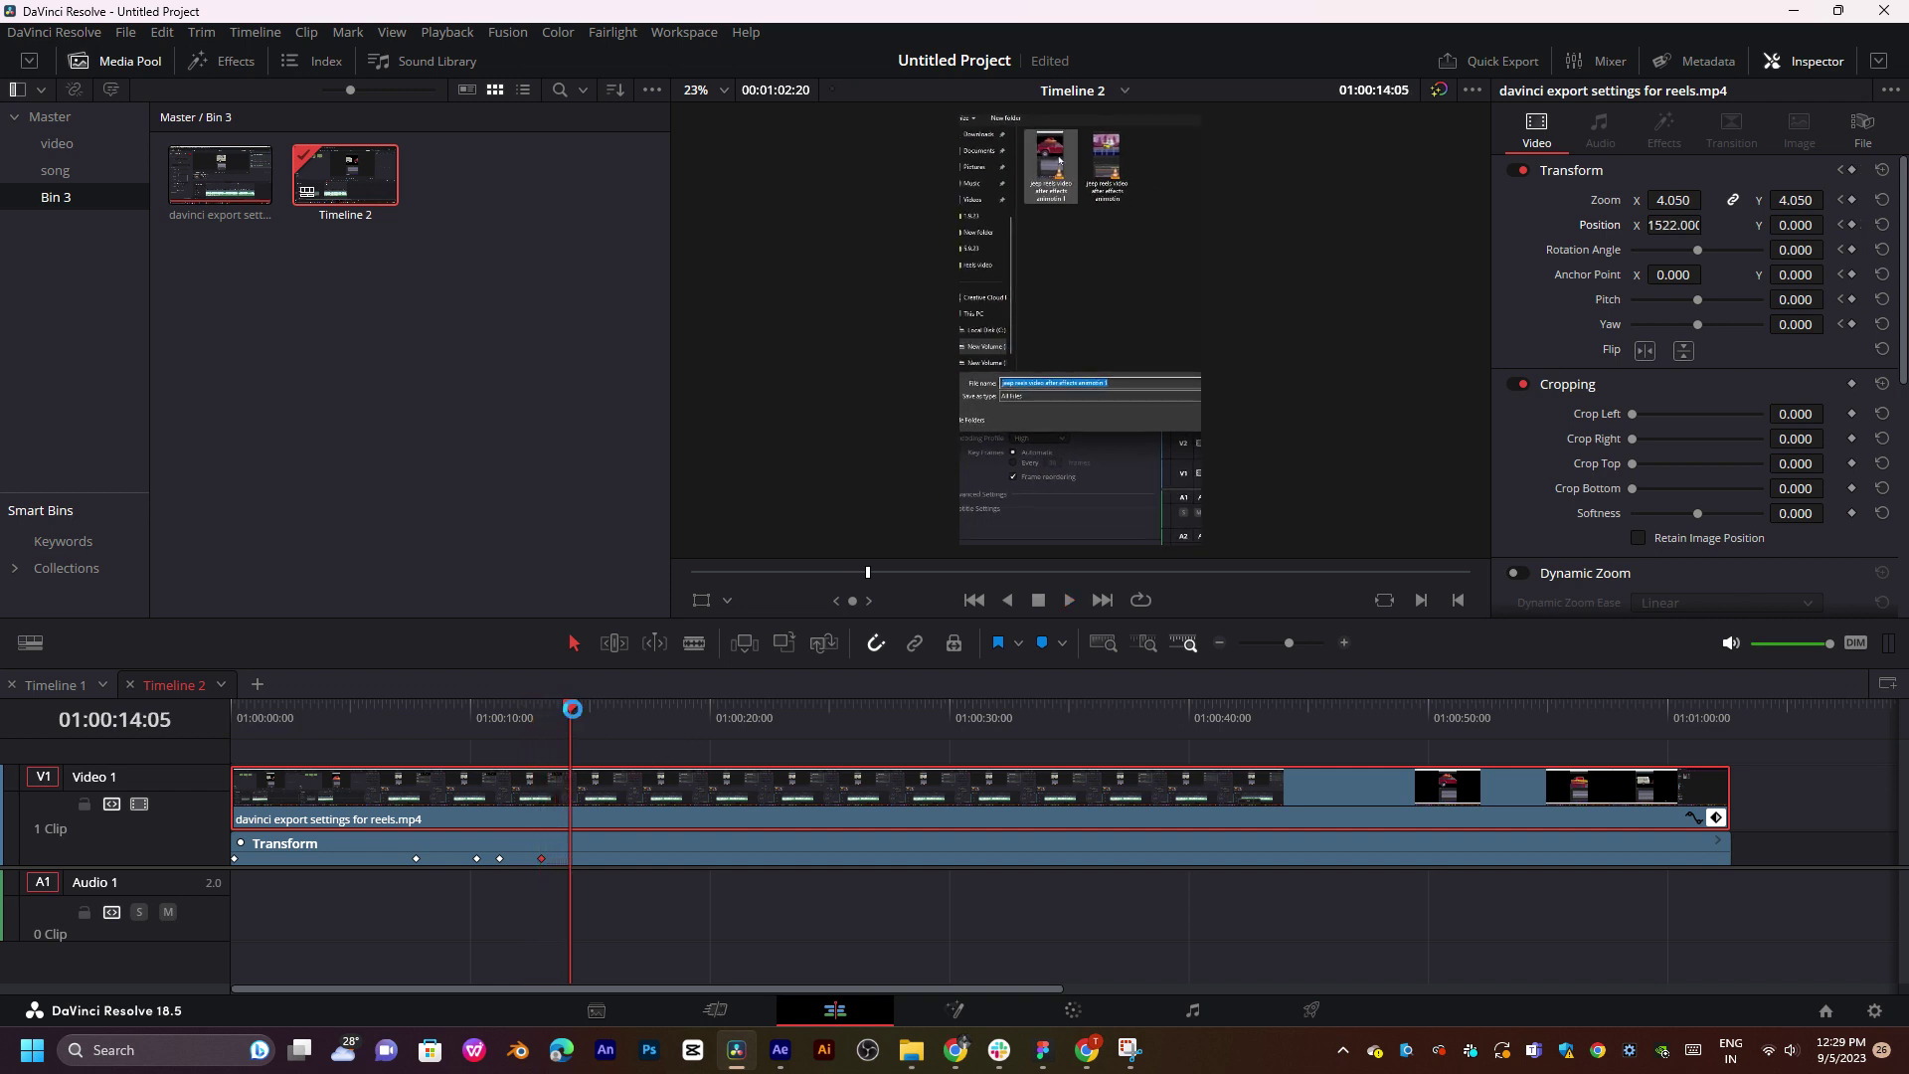
pyautogui.click(553, 716)
pyautogui.press('space')
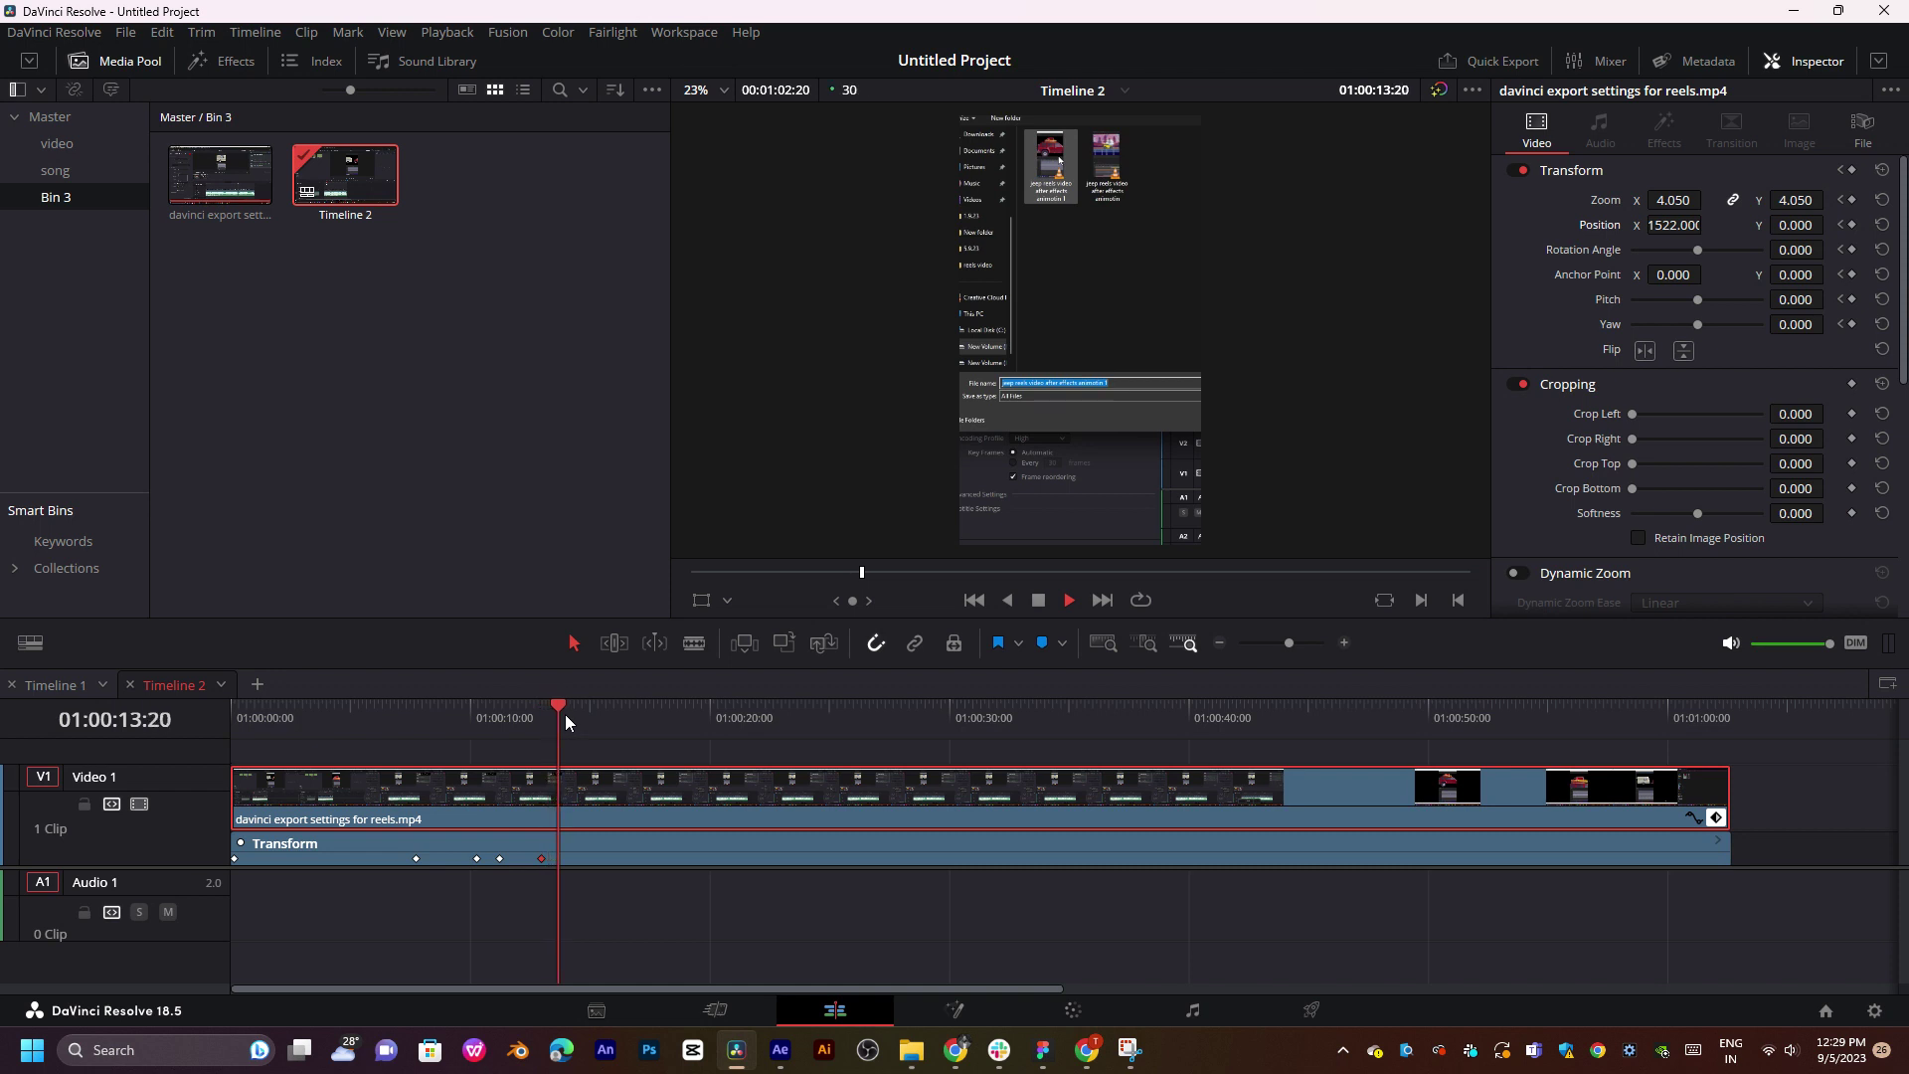
pyautogui.click(505, 712)
pyautogui.press('space')
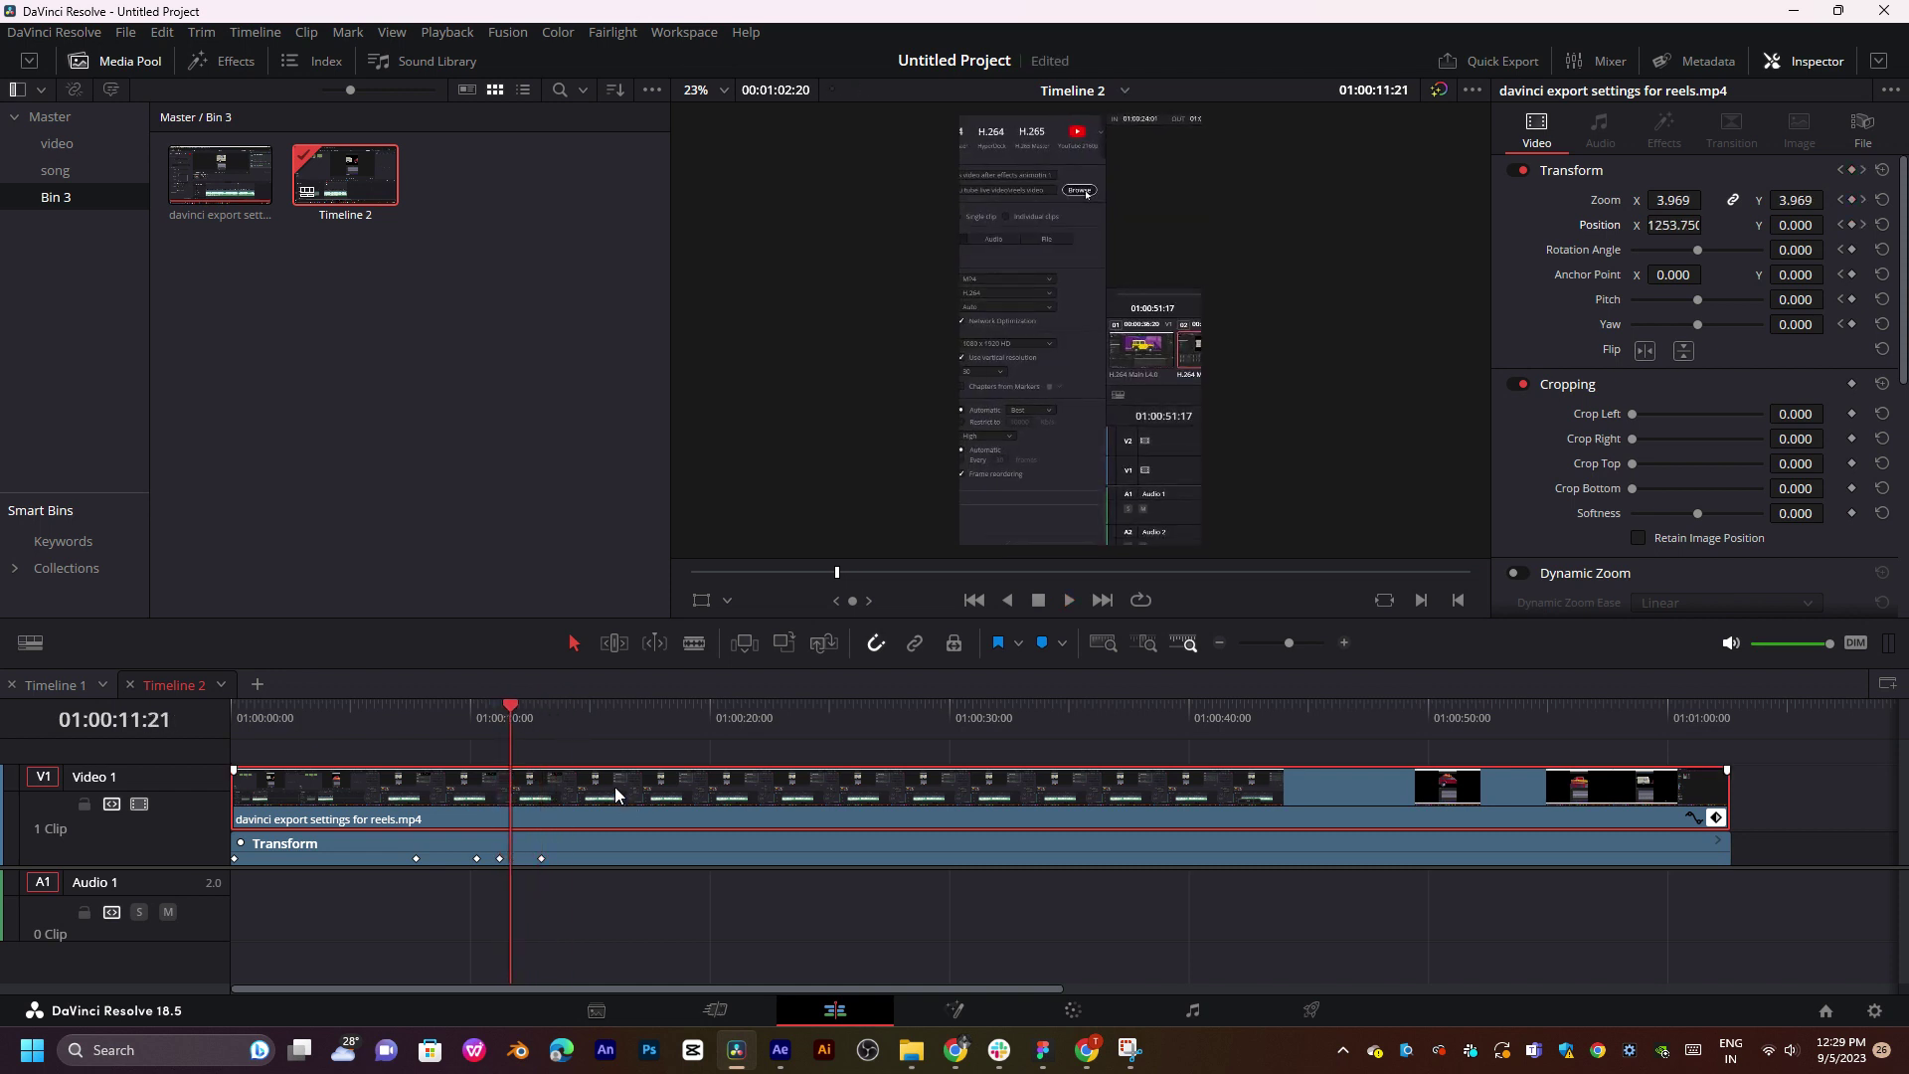
# - Set the clip speed to 200% from the retime controls and review the shortened clip
pyautogui.hotkey('ctrl', 'r')
pyautogui.click(991, 820)
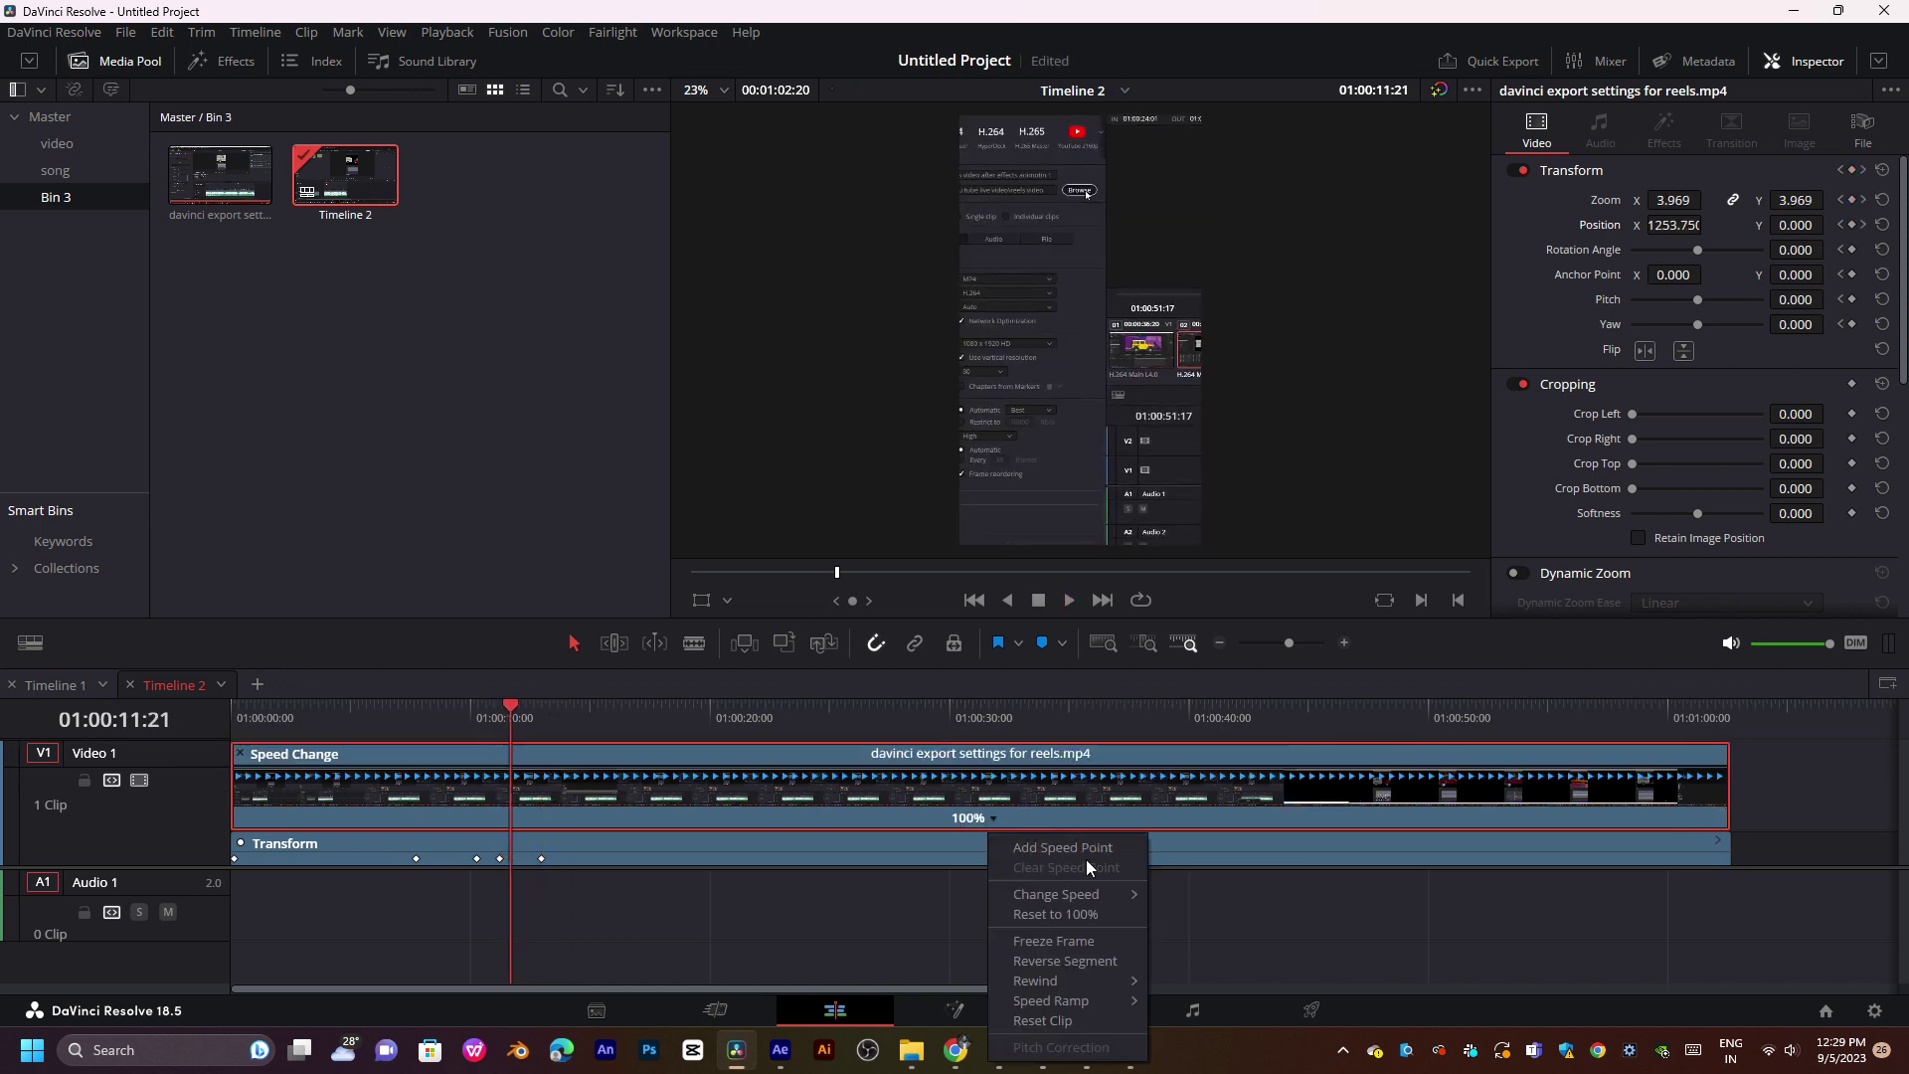
pyautogui.moveTo(1099, 895)
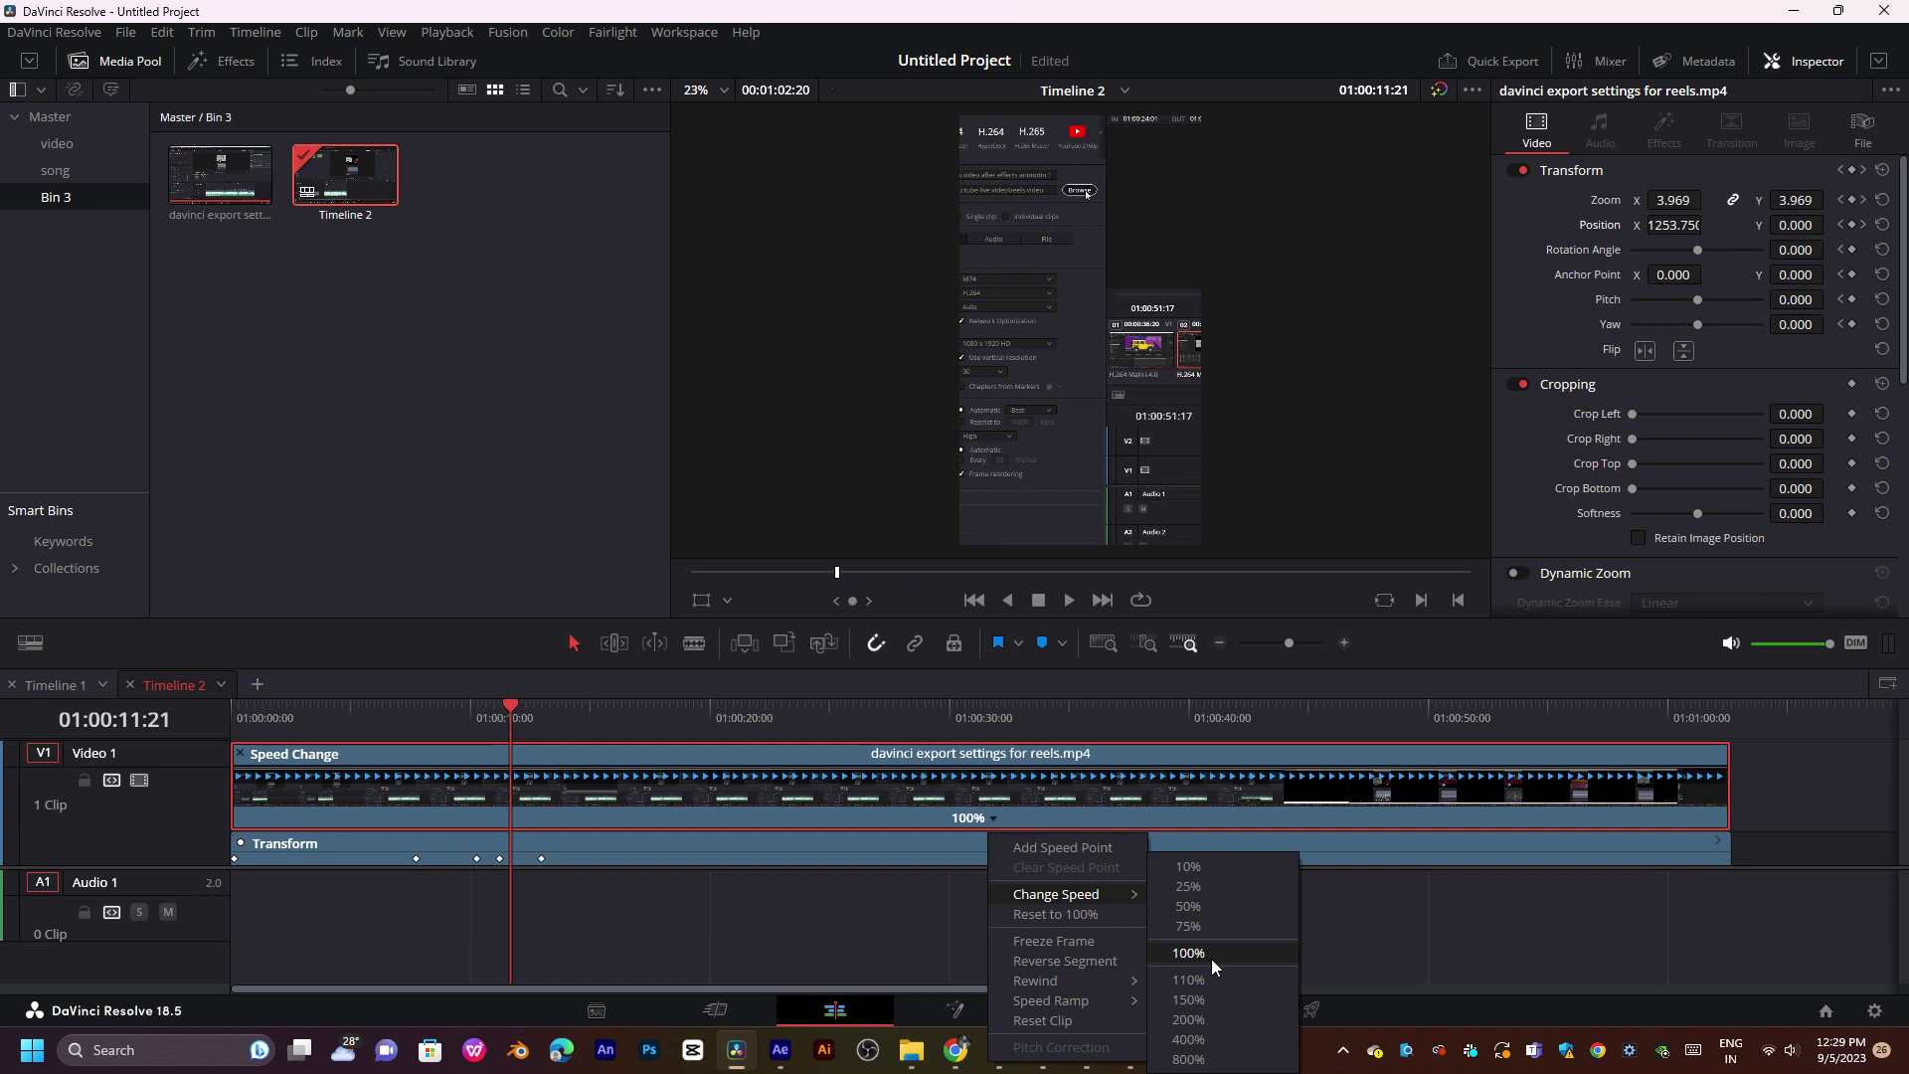
pyautogui.click(1239, 1021)
pyautogui.press('space')
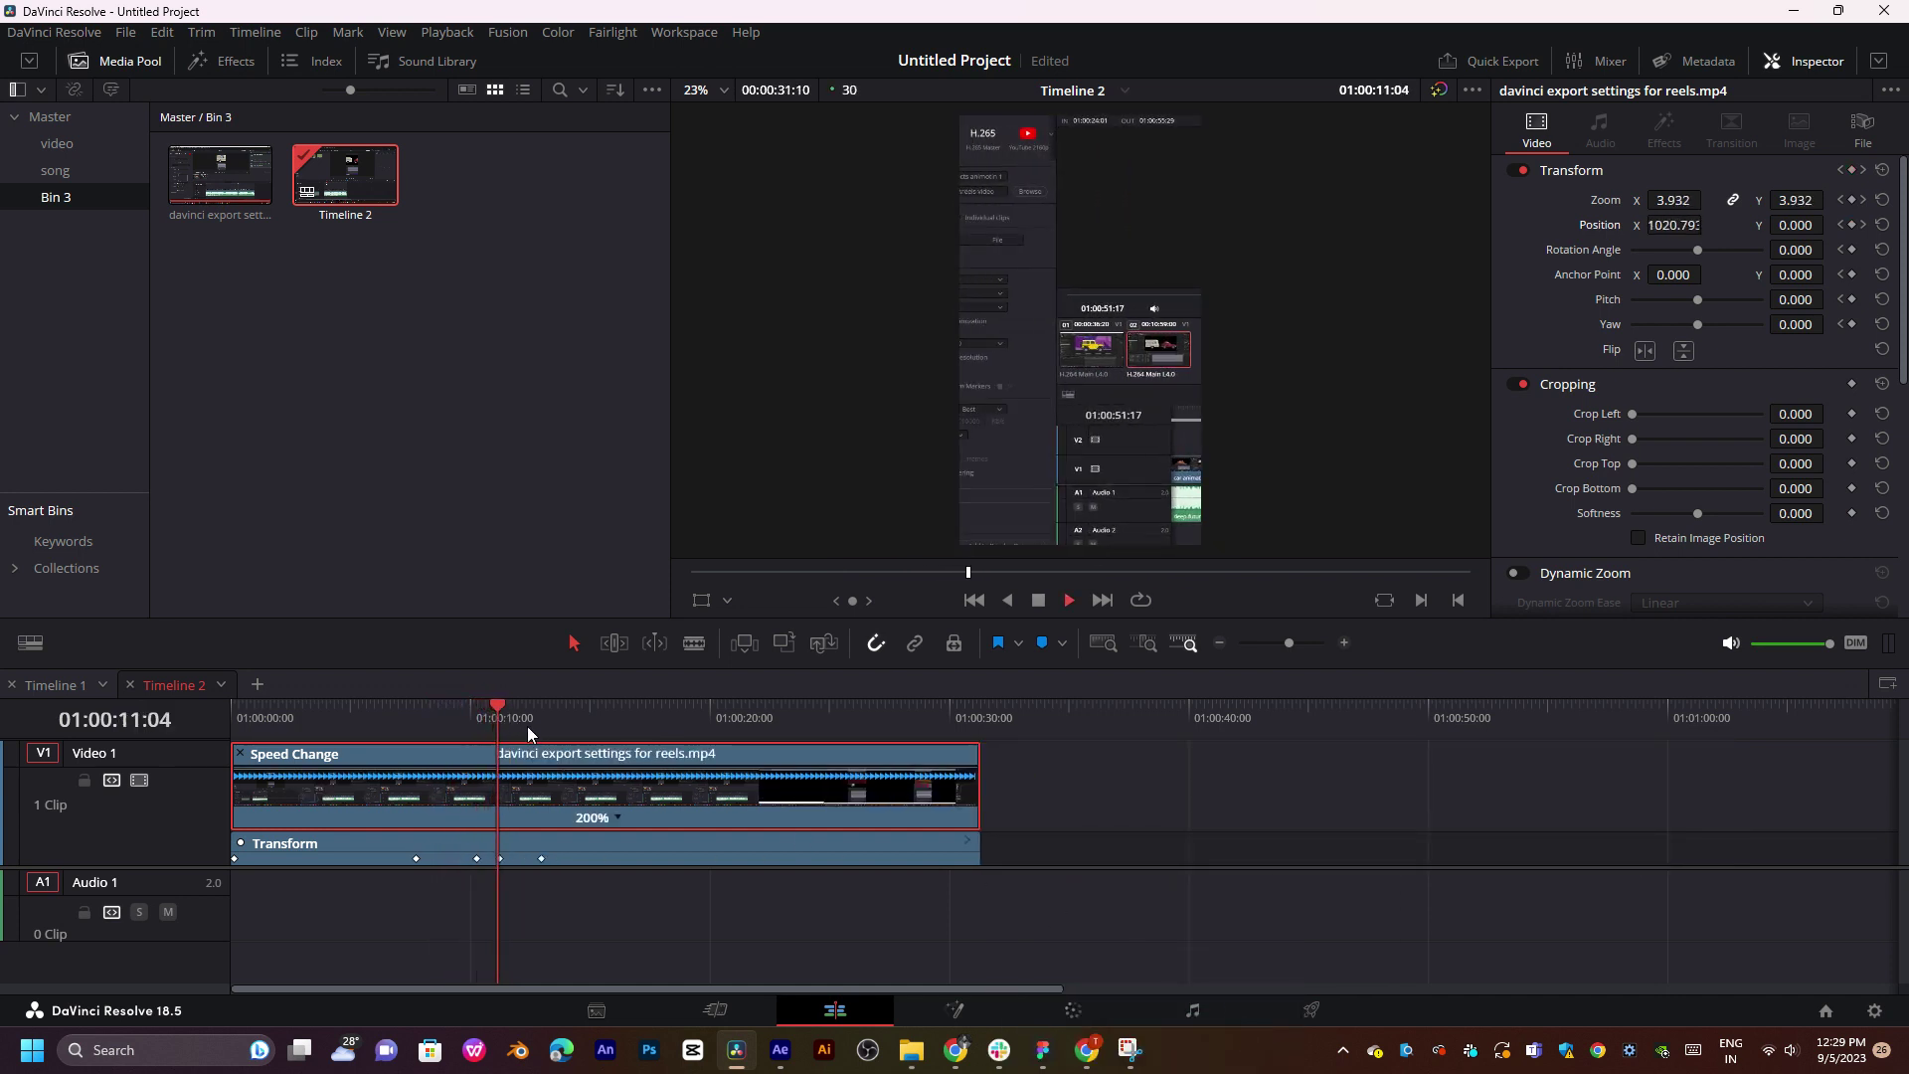
pyautogui.press('space')
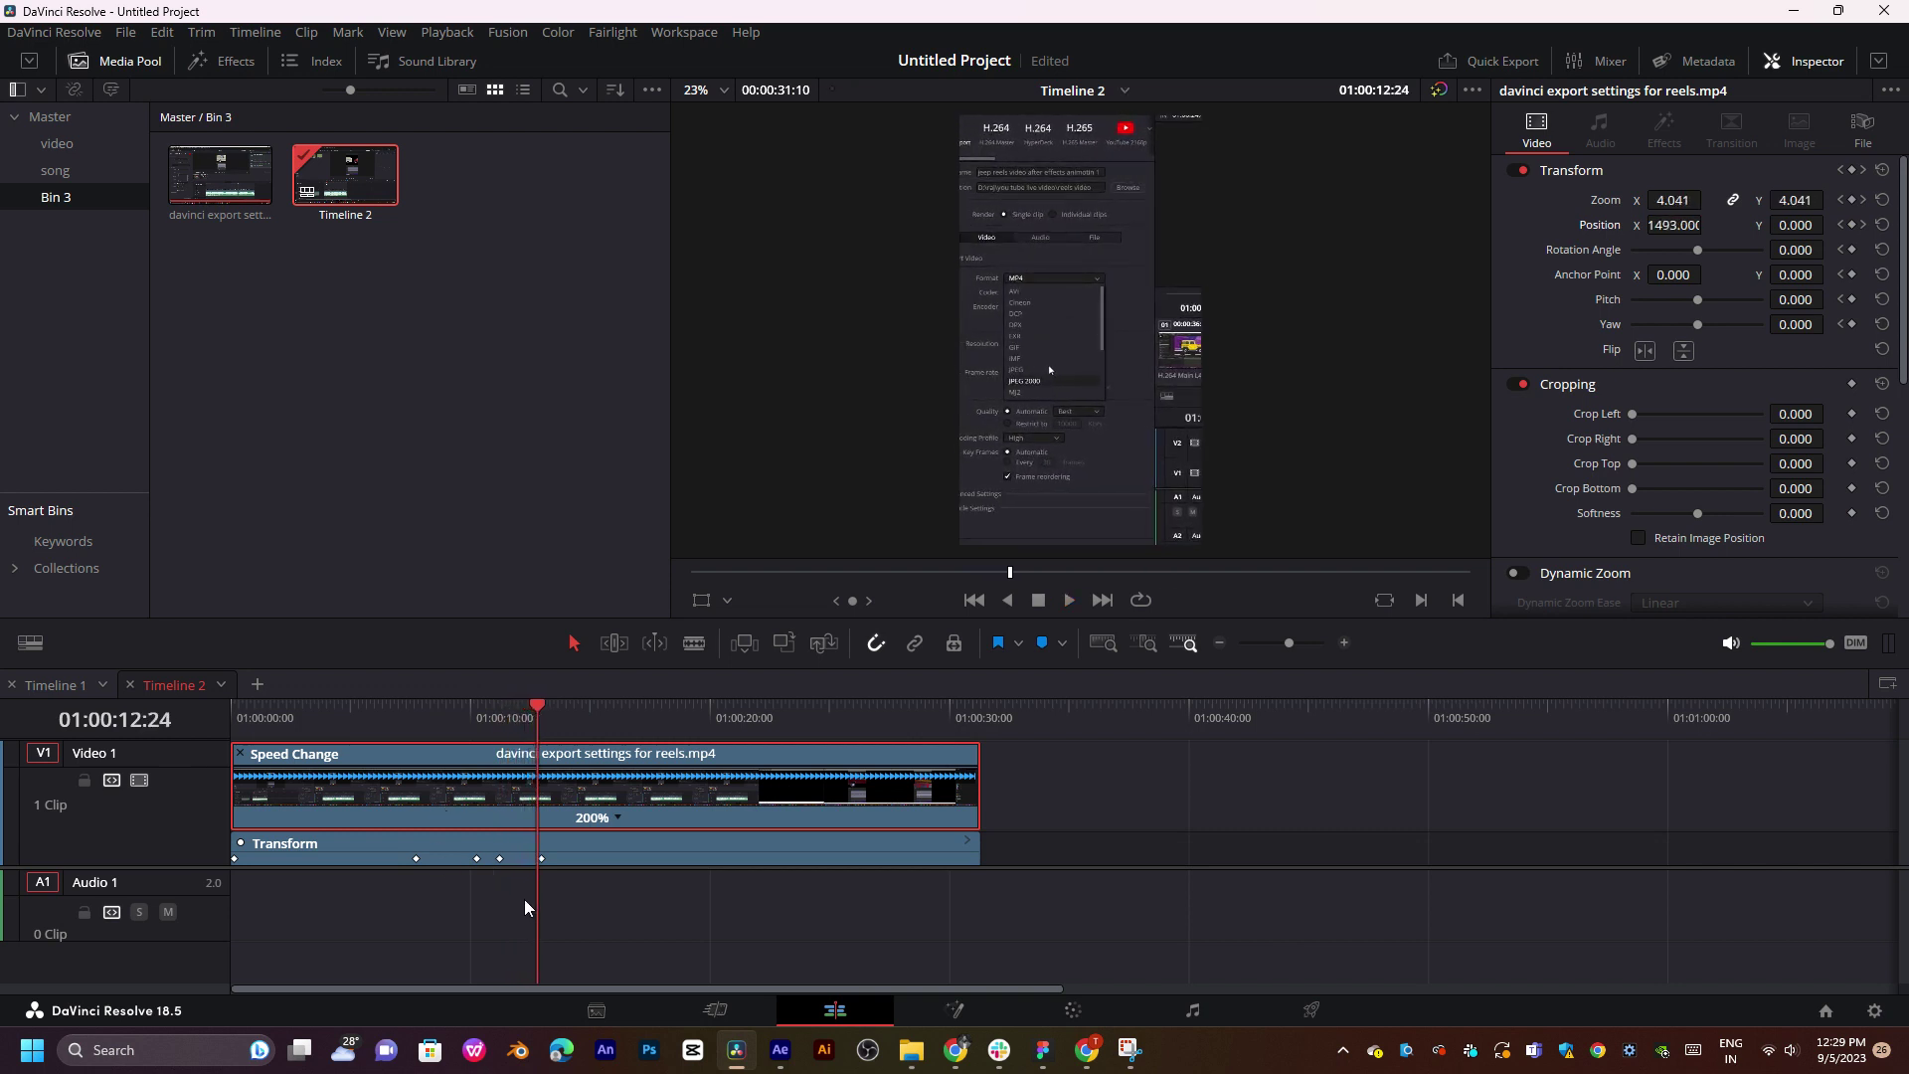
pyautogui.click(458, 872)
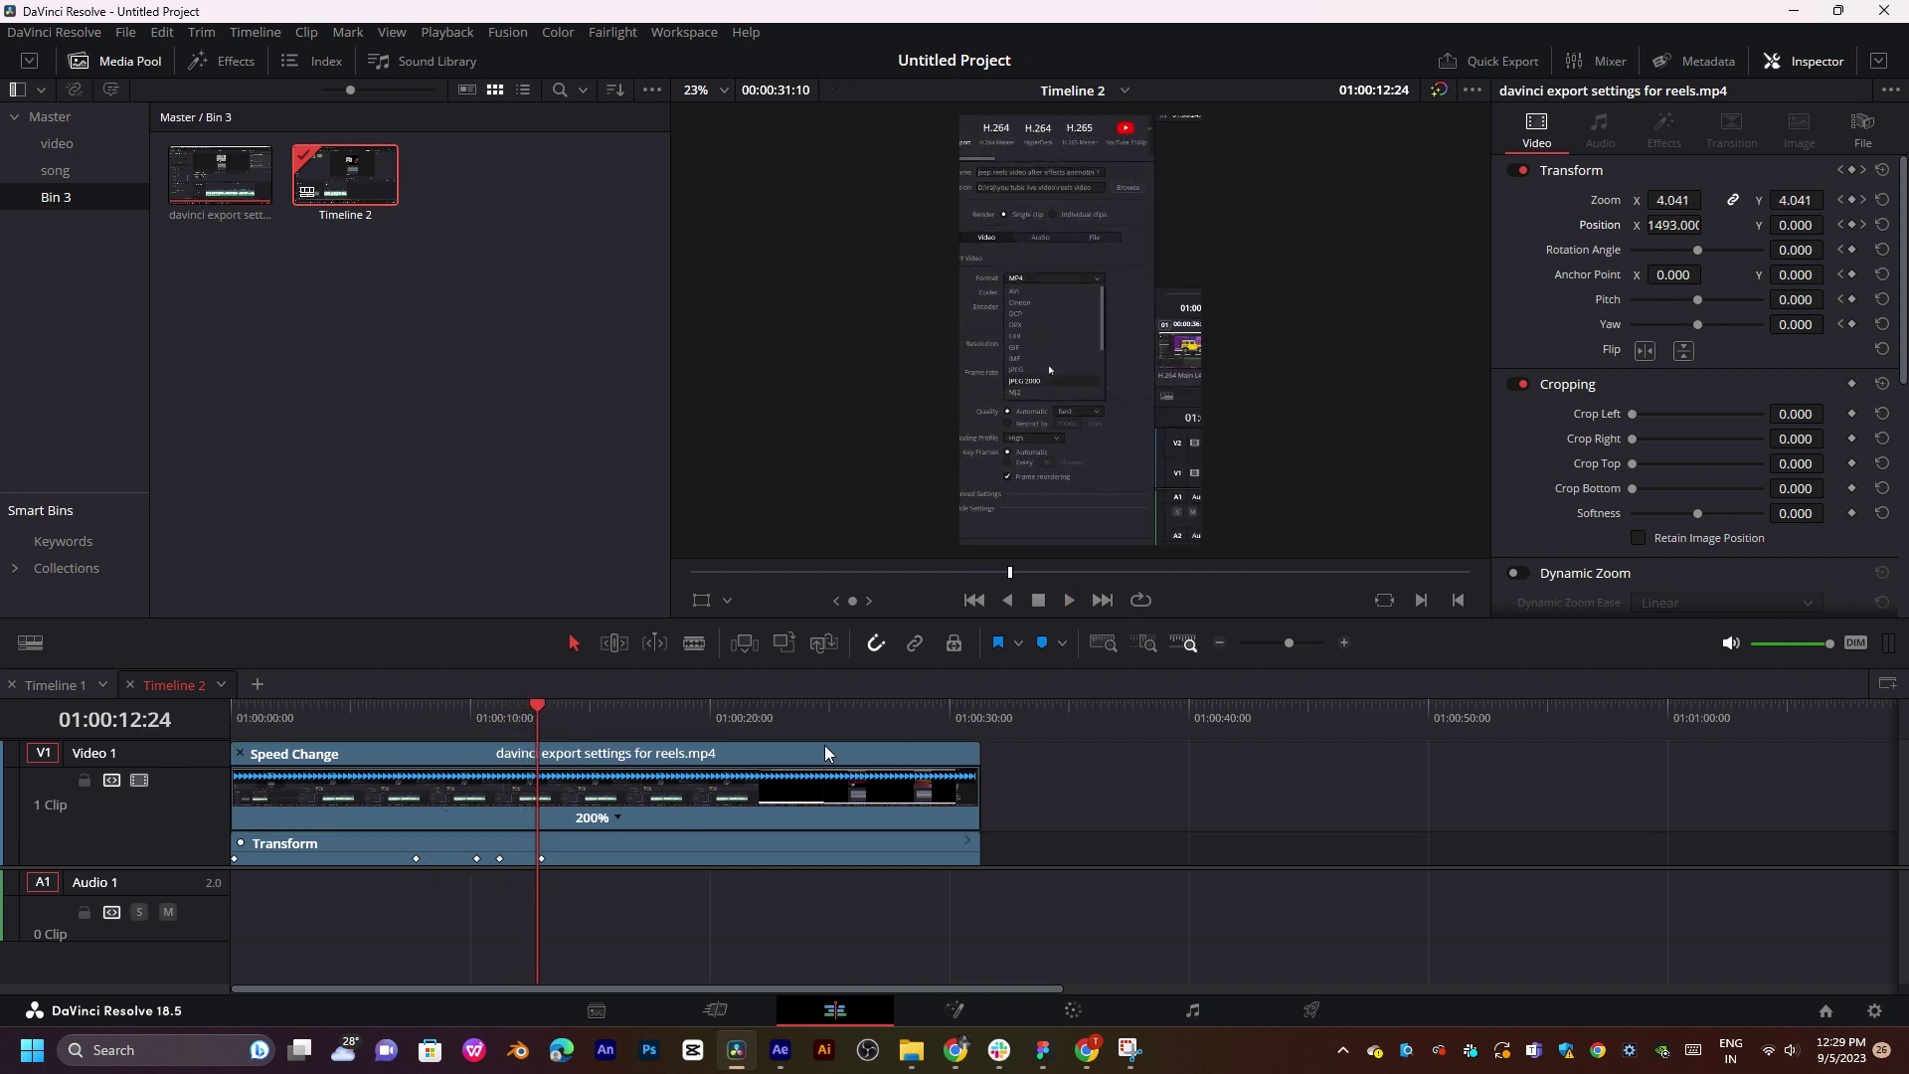
pyautogui.click(980, 716)
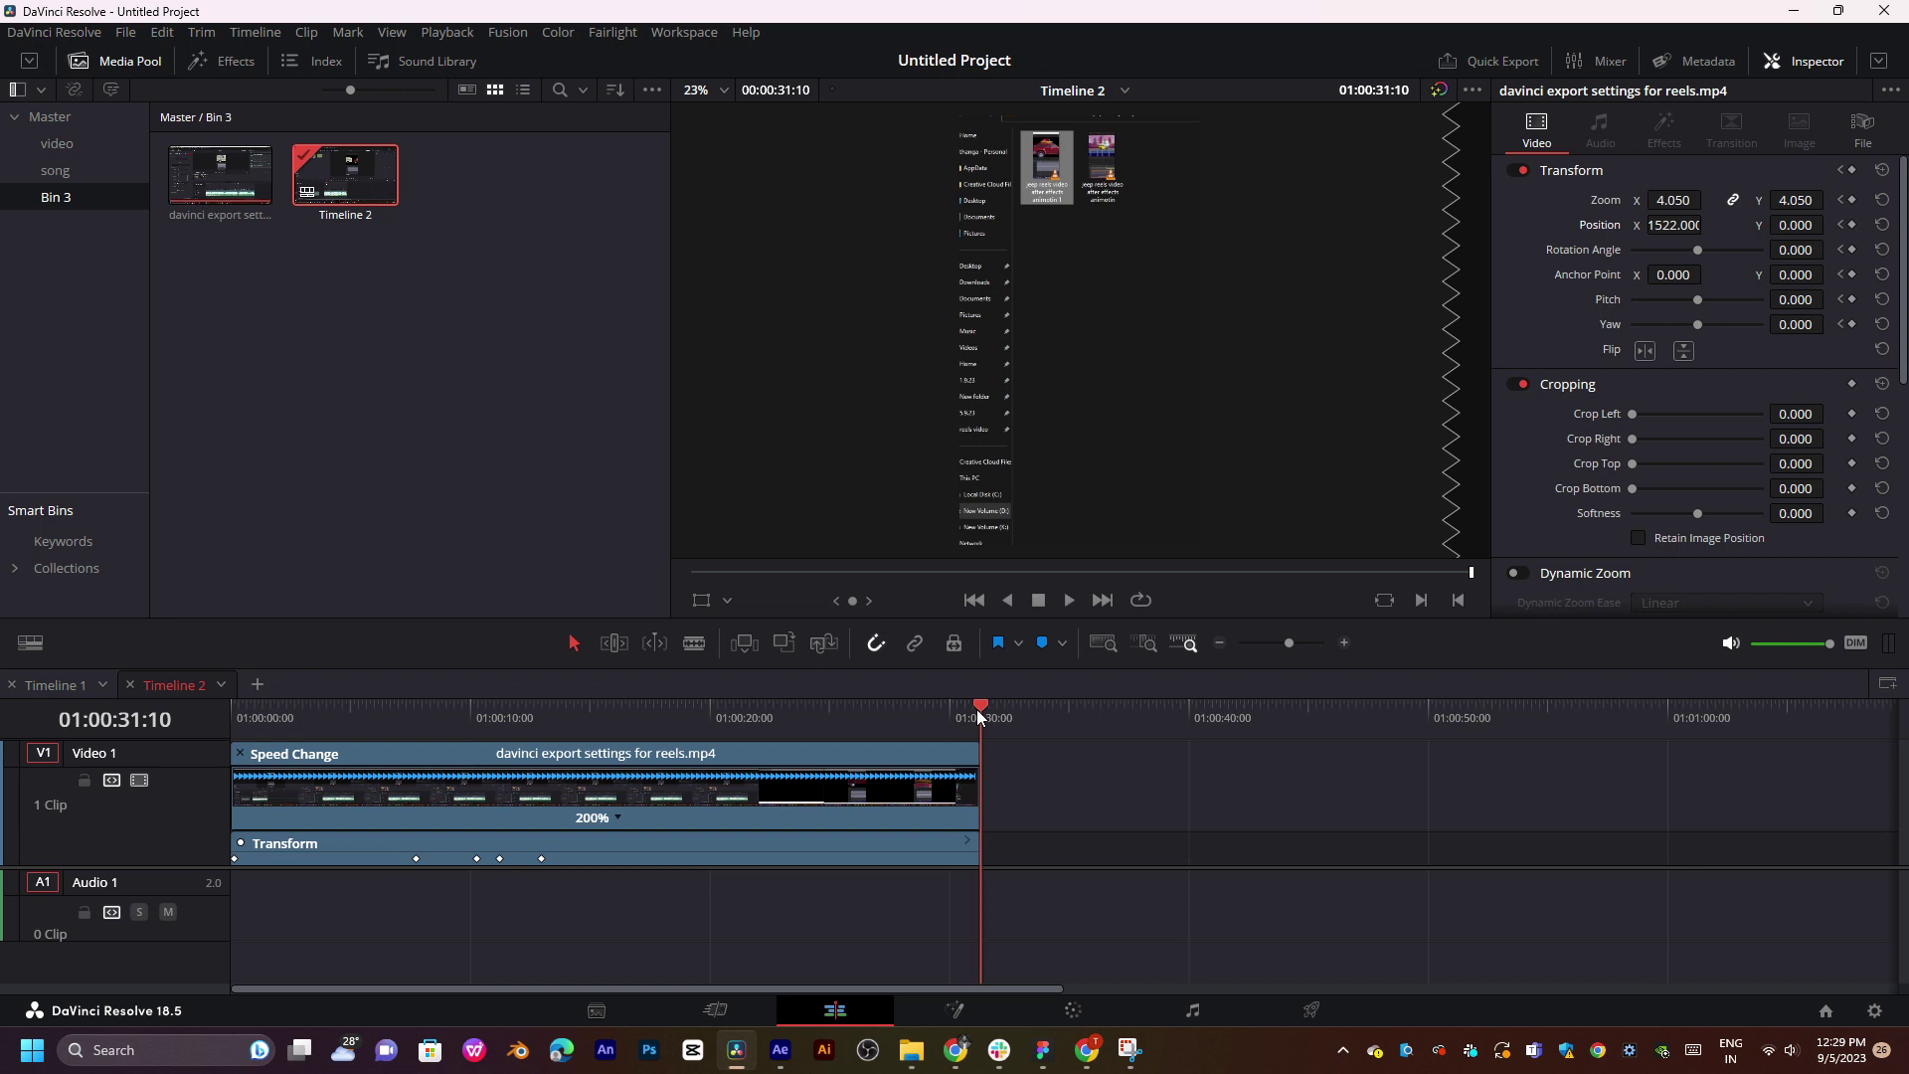
# - Scrub back to 22:00, select the V1 clip and trim its tail so the timeline lasts 29:13
pyautogui.moveTo(979, 712)
pyautogui.mouseDown()
pyautogui.moveTo(779, 720)
pyautogui.moveTo(833, 710)
pyautogui.mouseUp()
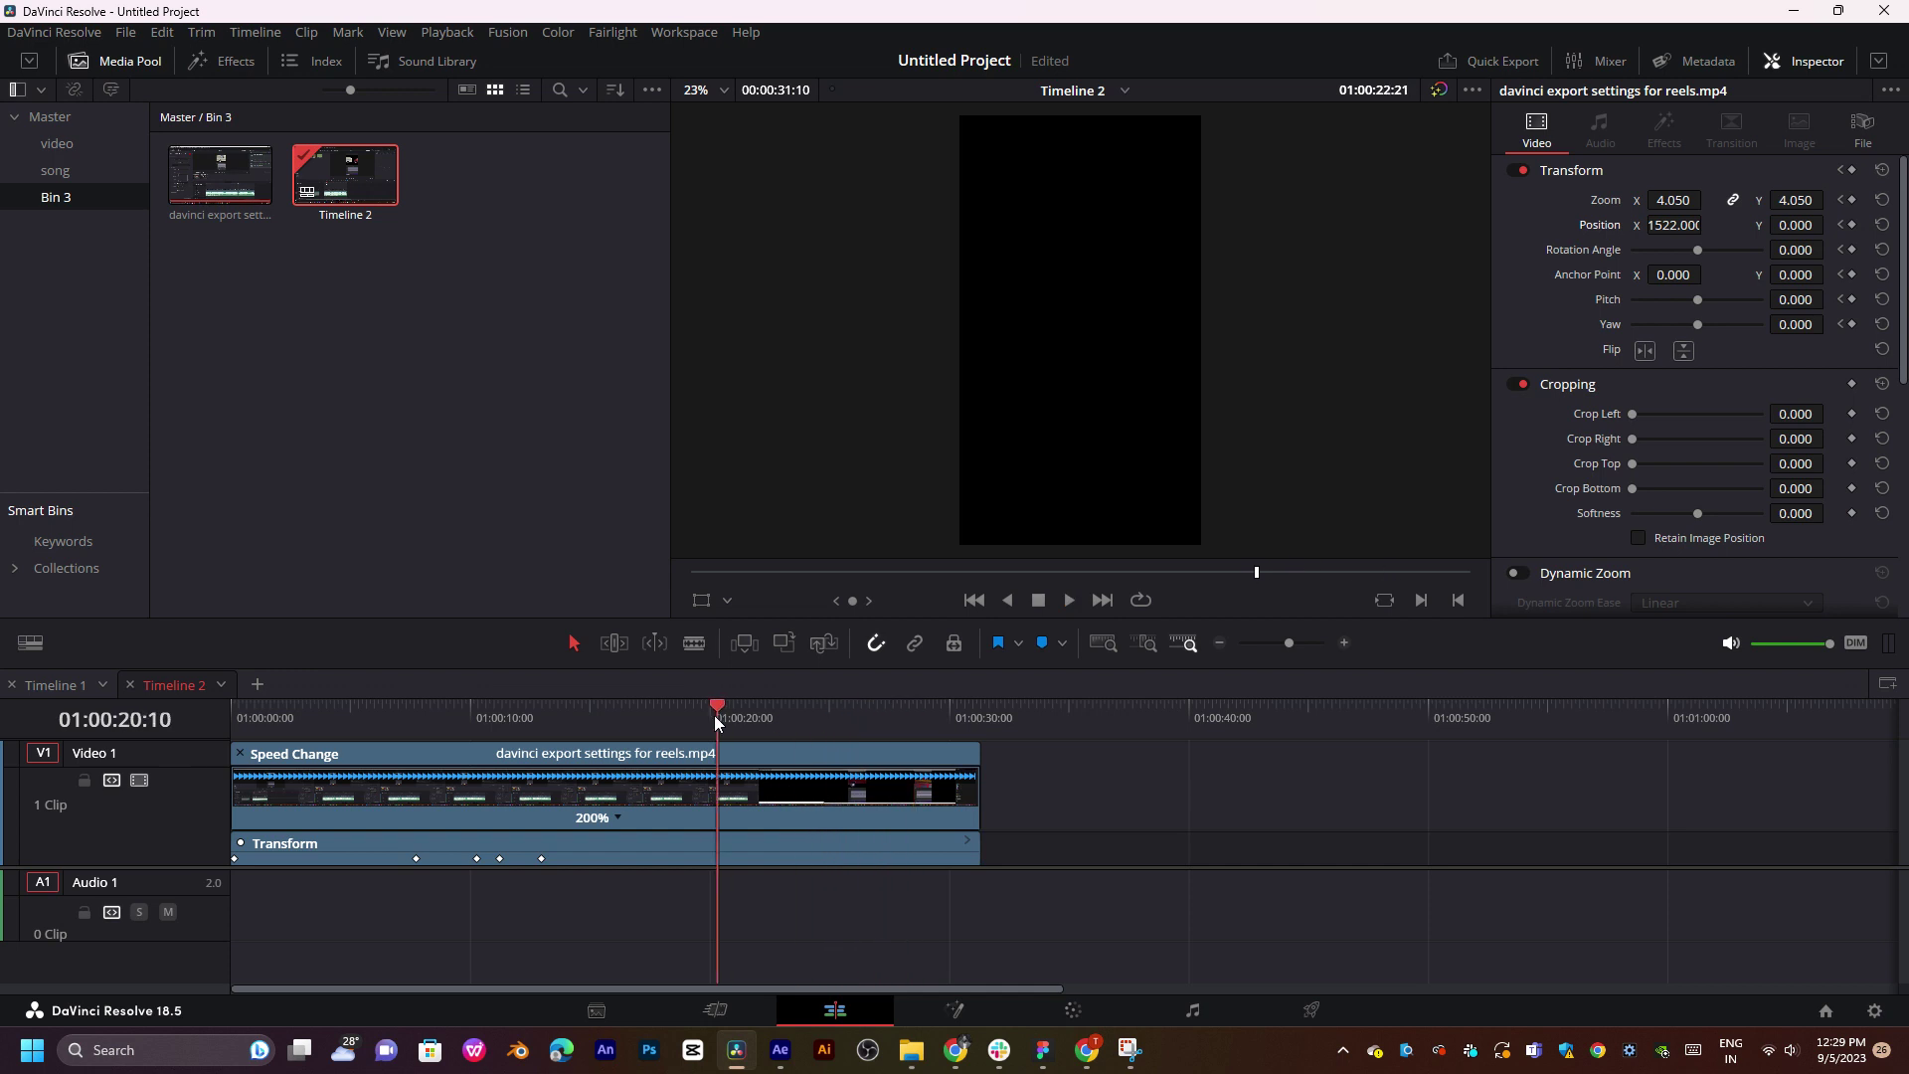
pyautogui.moveTo(714, 721); pyautogui.dragTo(668, 724)
pyautogui.moveTo(772, 716); pyautogui.dragTo(771, 720)
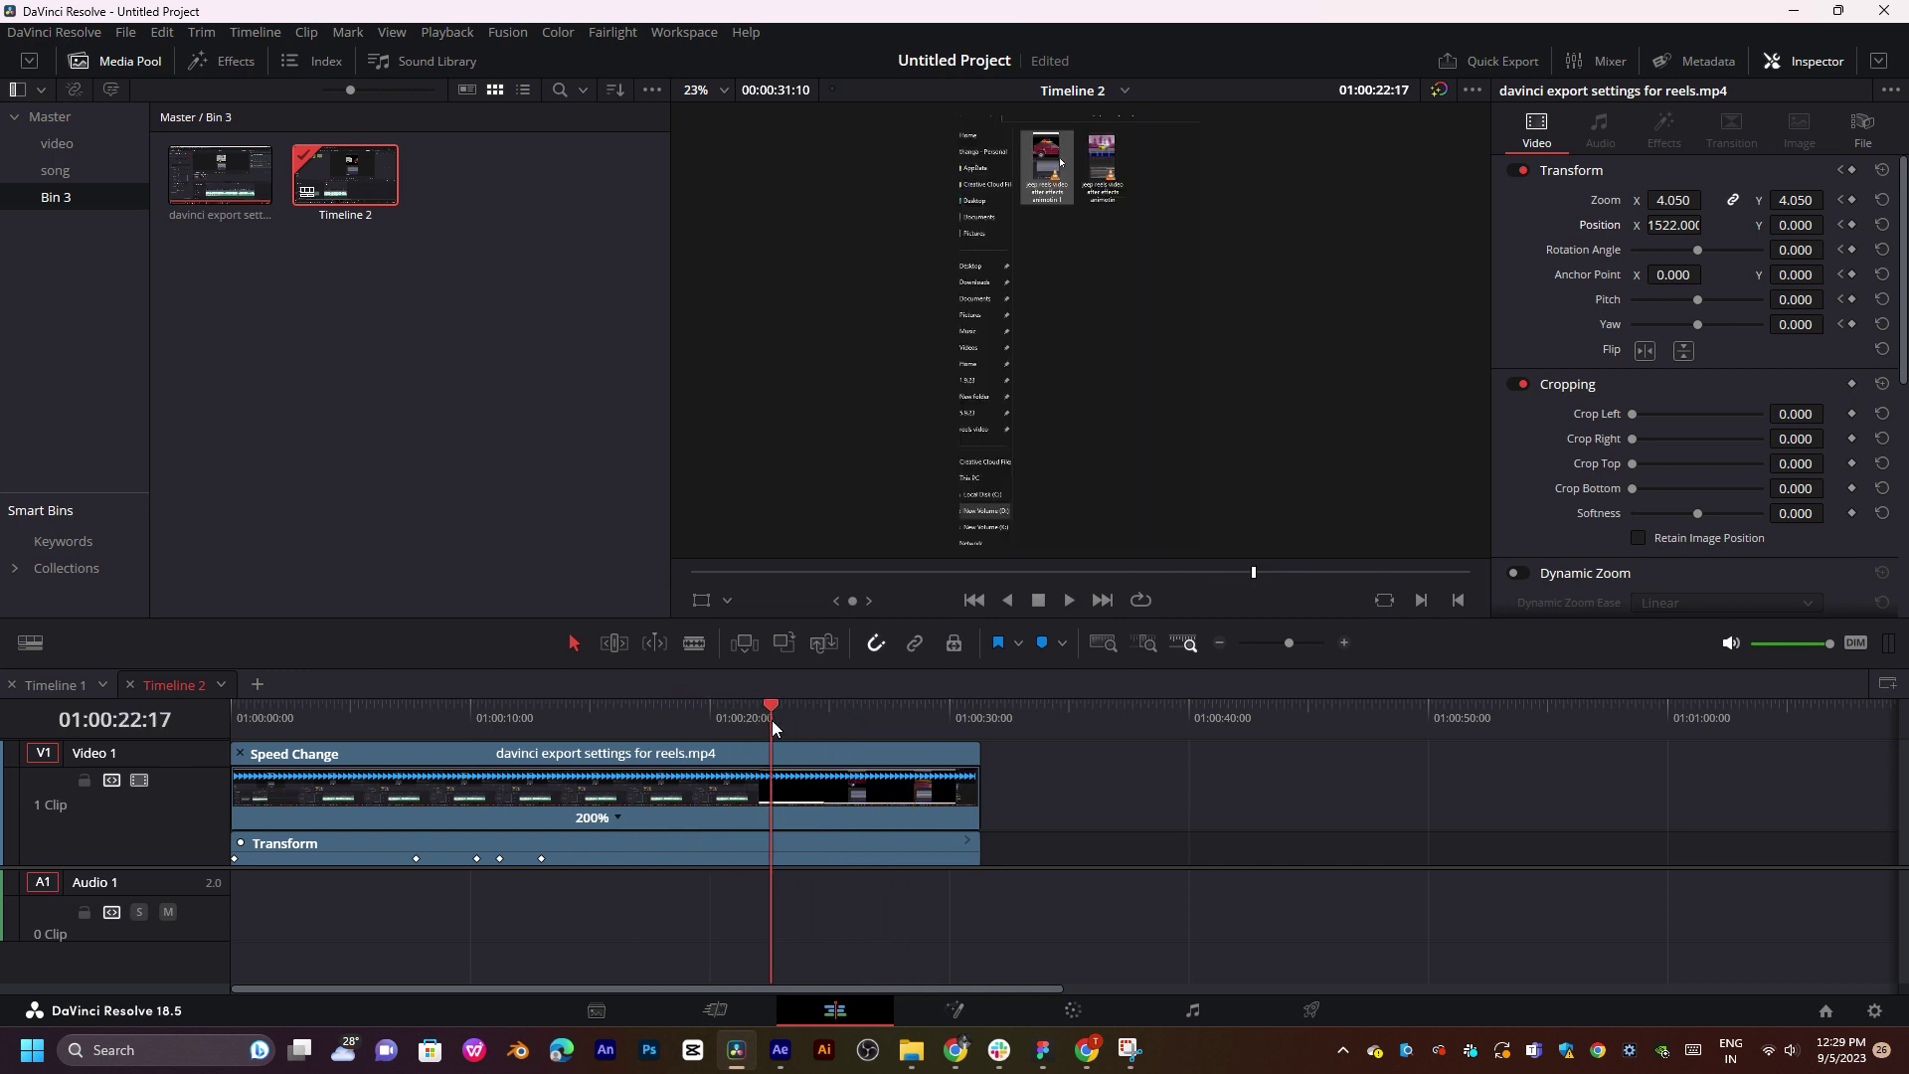
pyautogui.moveTo(772, 720); pyautogui.dragTo(759, 721)
pyautogui.click(786, 802)
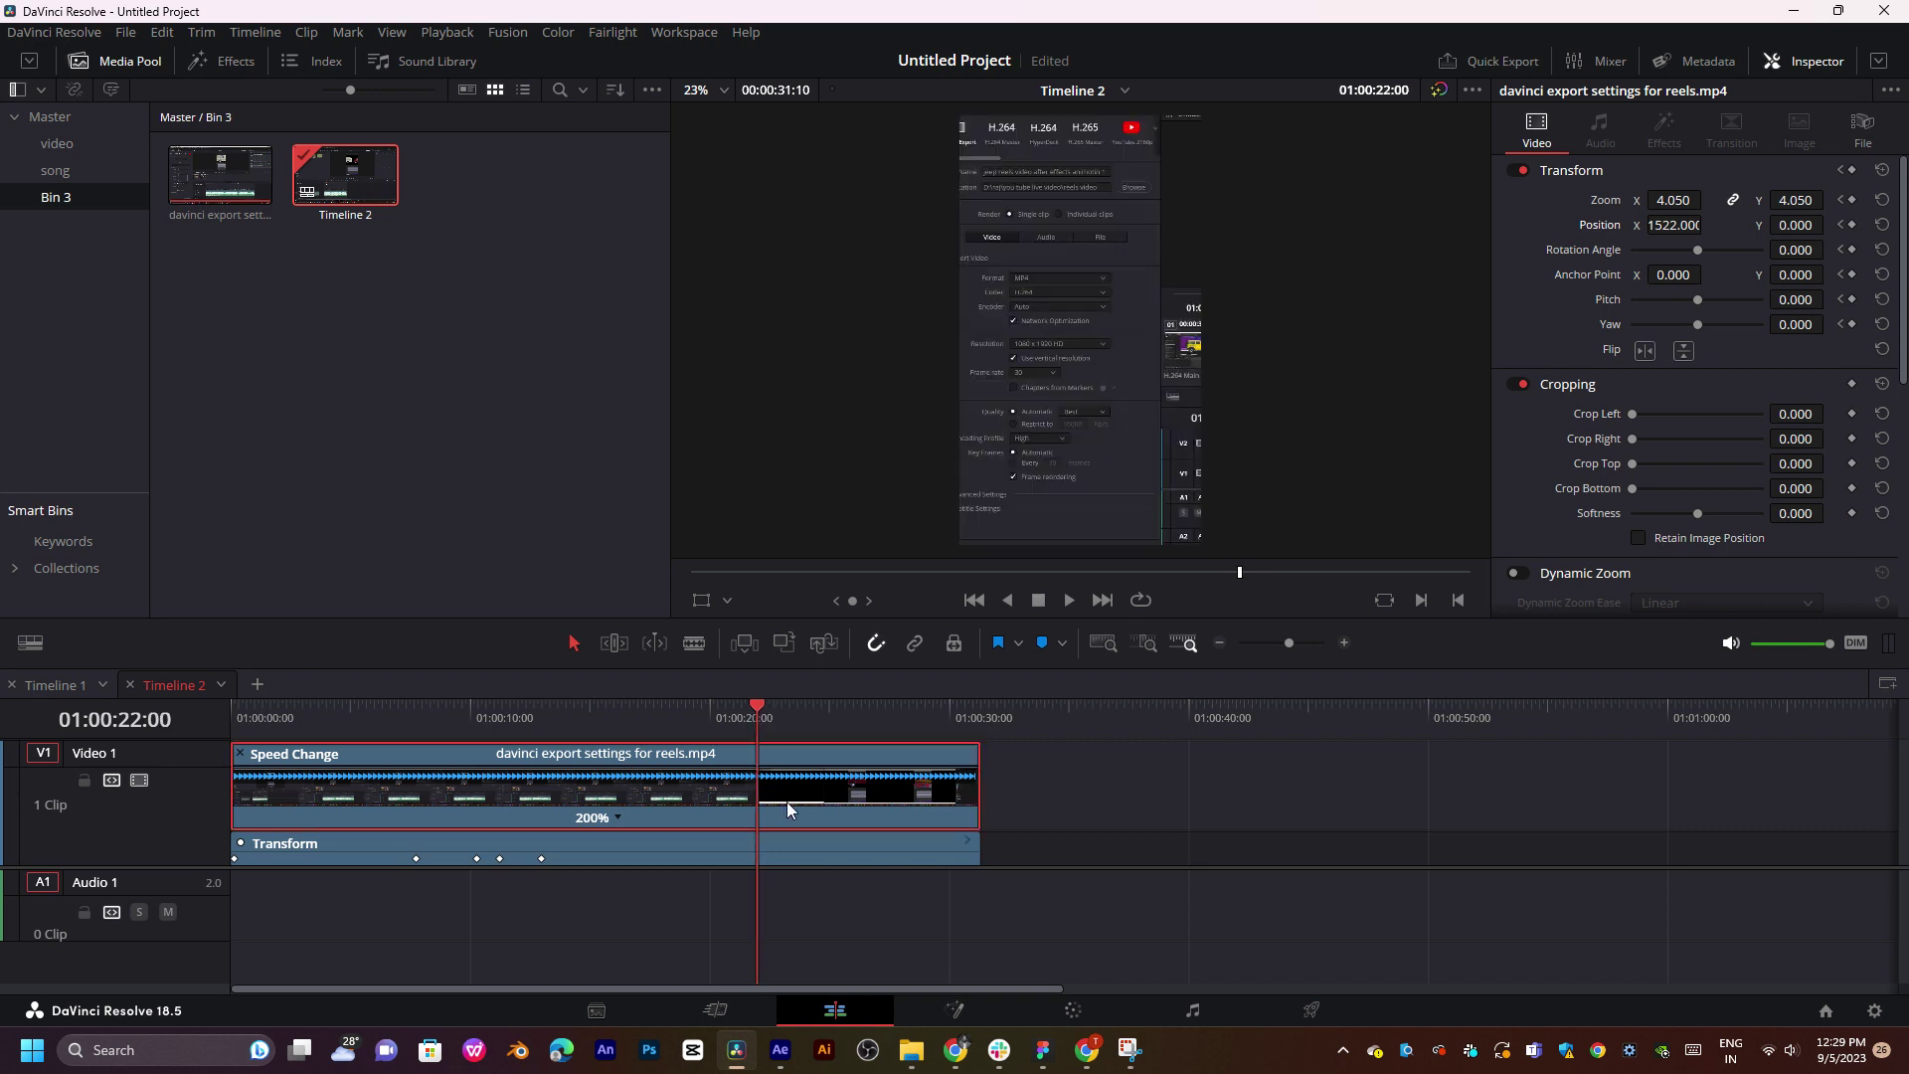
pyautogui.moveTo(970, 785); pyautogui.dragTo(933, 791)
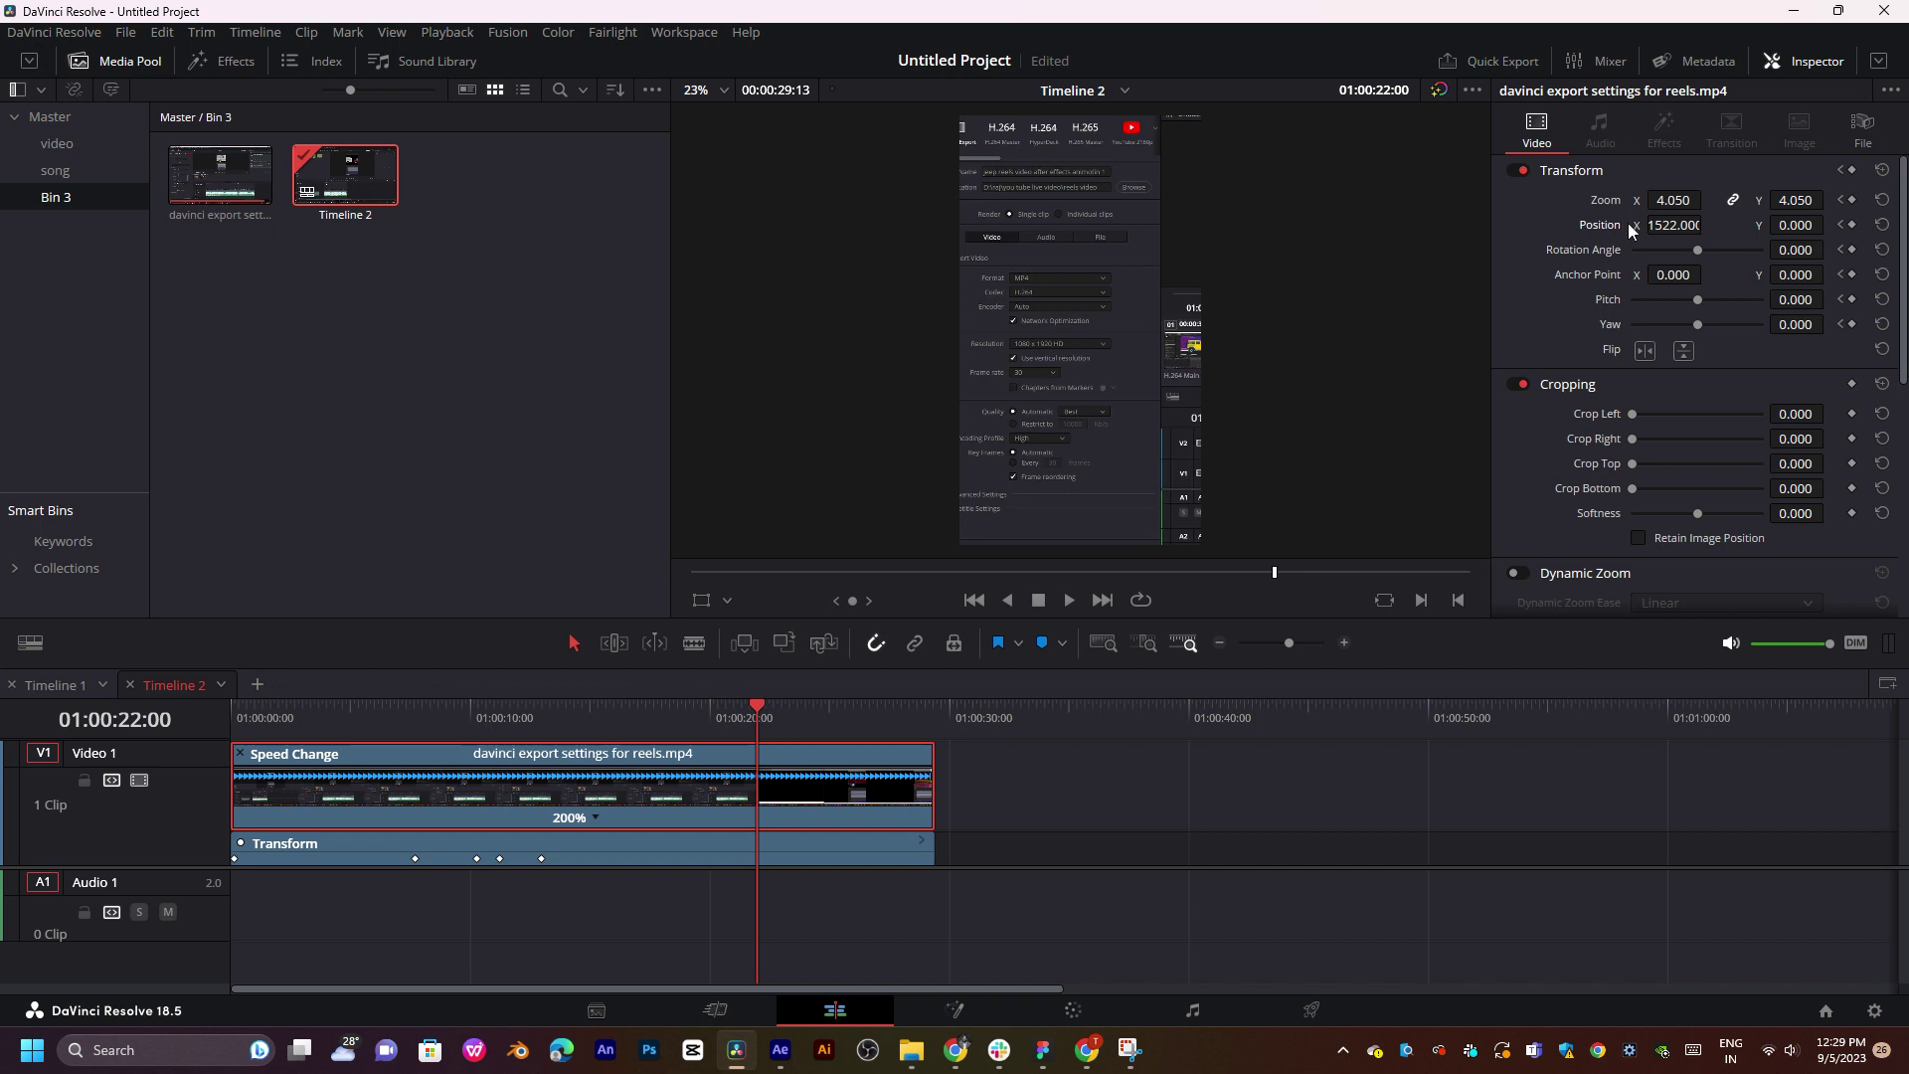
# - Review the opening pan and drag the Transform keyframes earlier, replaying from 02:28
pyautogui.moveTo(443, 708); pyautogui.dragTo(280, 712)
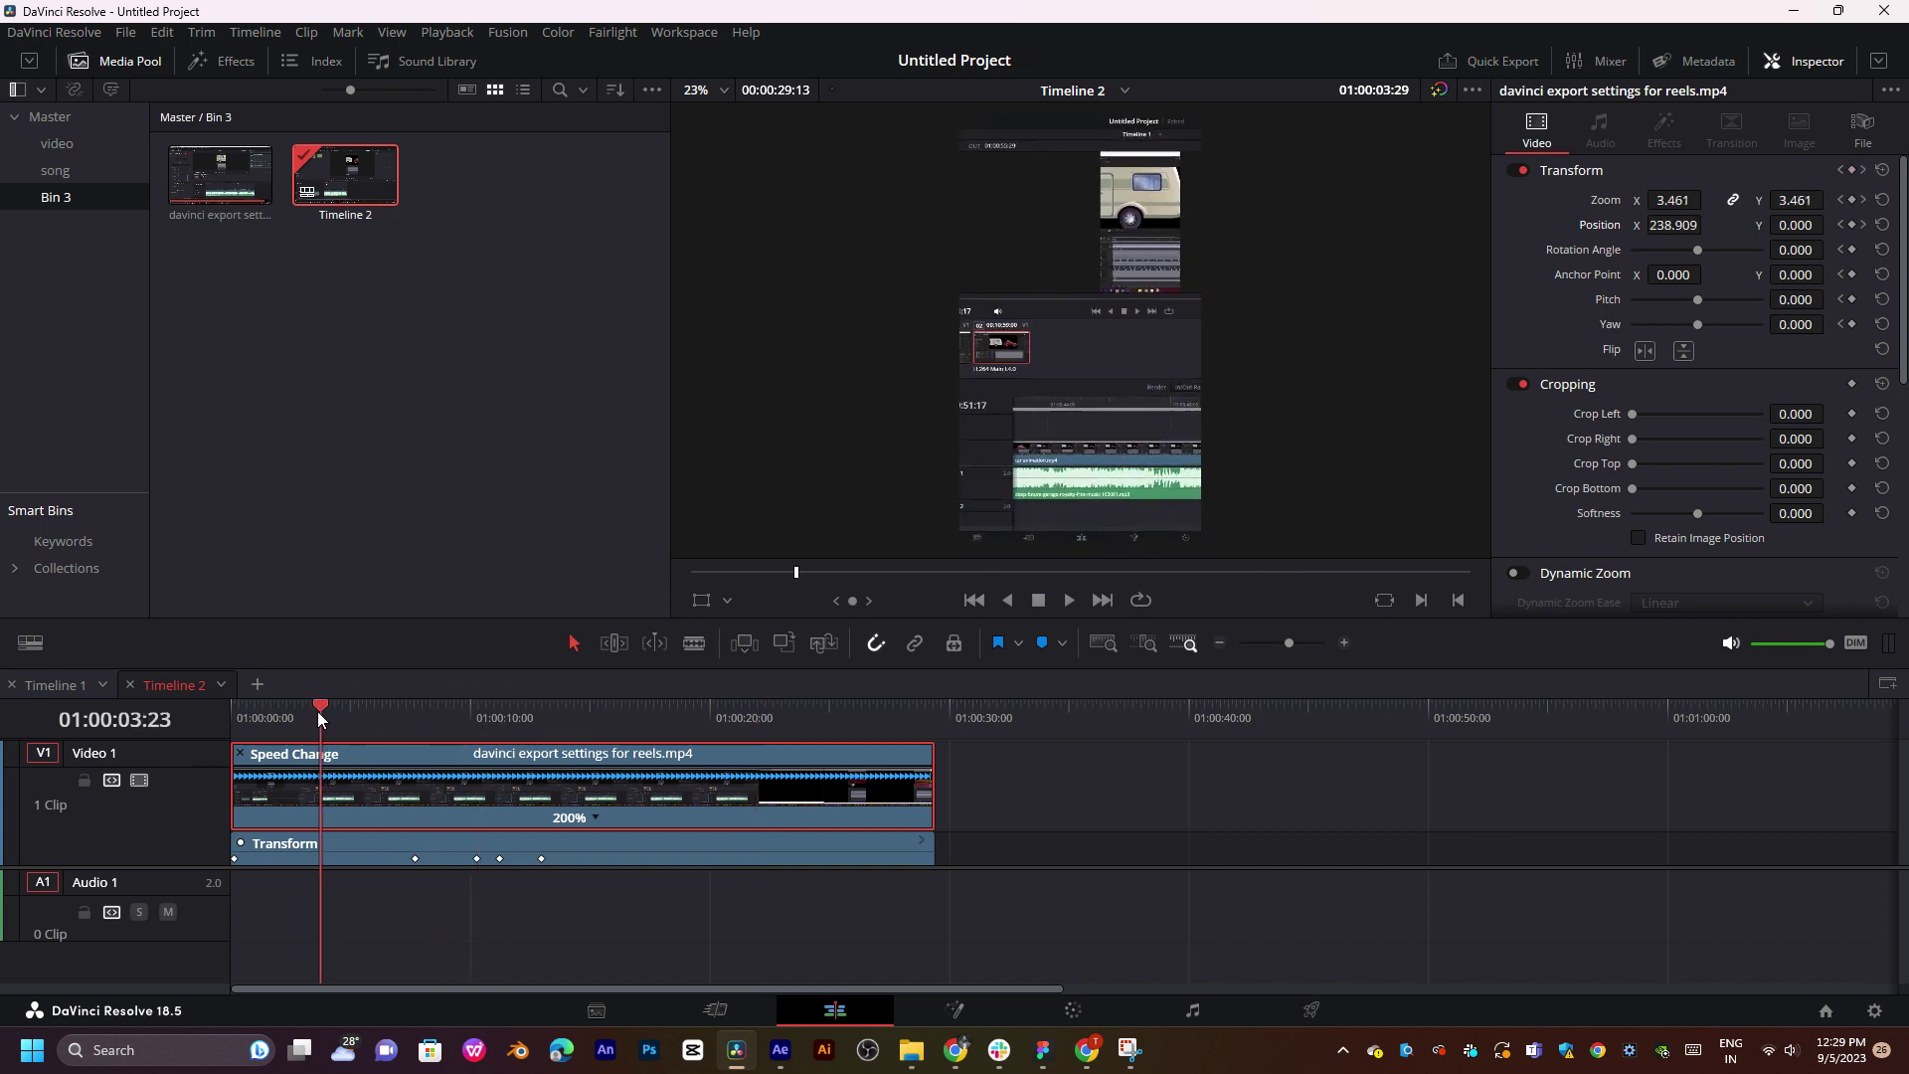
pyautogui.press('space')
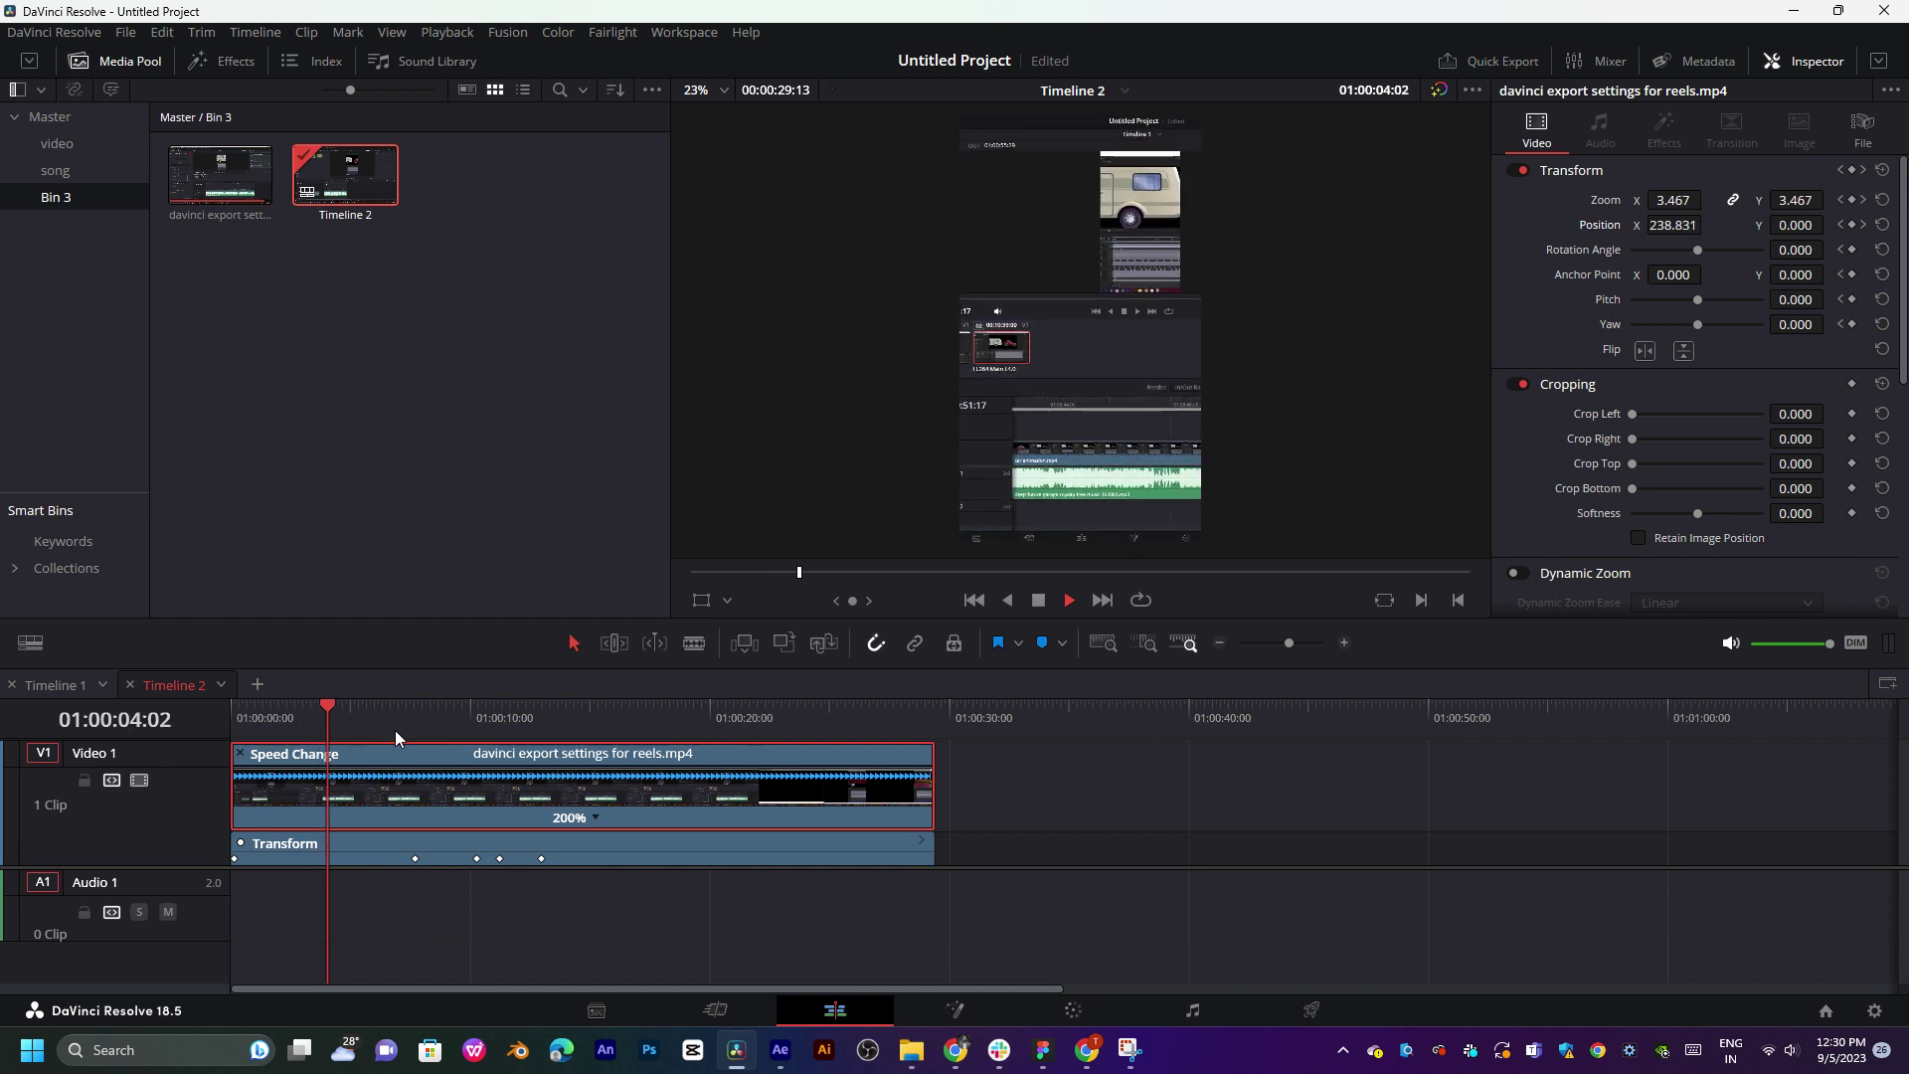
pyautogui.moveTo(328, 714); pyautogui.dragTo(356, 714)
pyautogui.moveTo(416, 856)
pyautogui.mouseDown()
pyautogui.moveTo(276, 857)
pyautogui.moveTo(302, 857)
pyautogui.mouseUp()
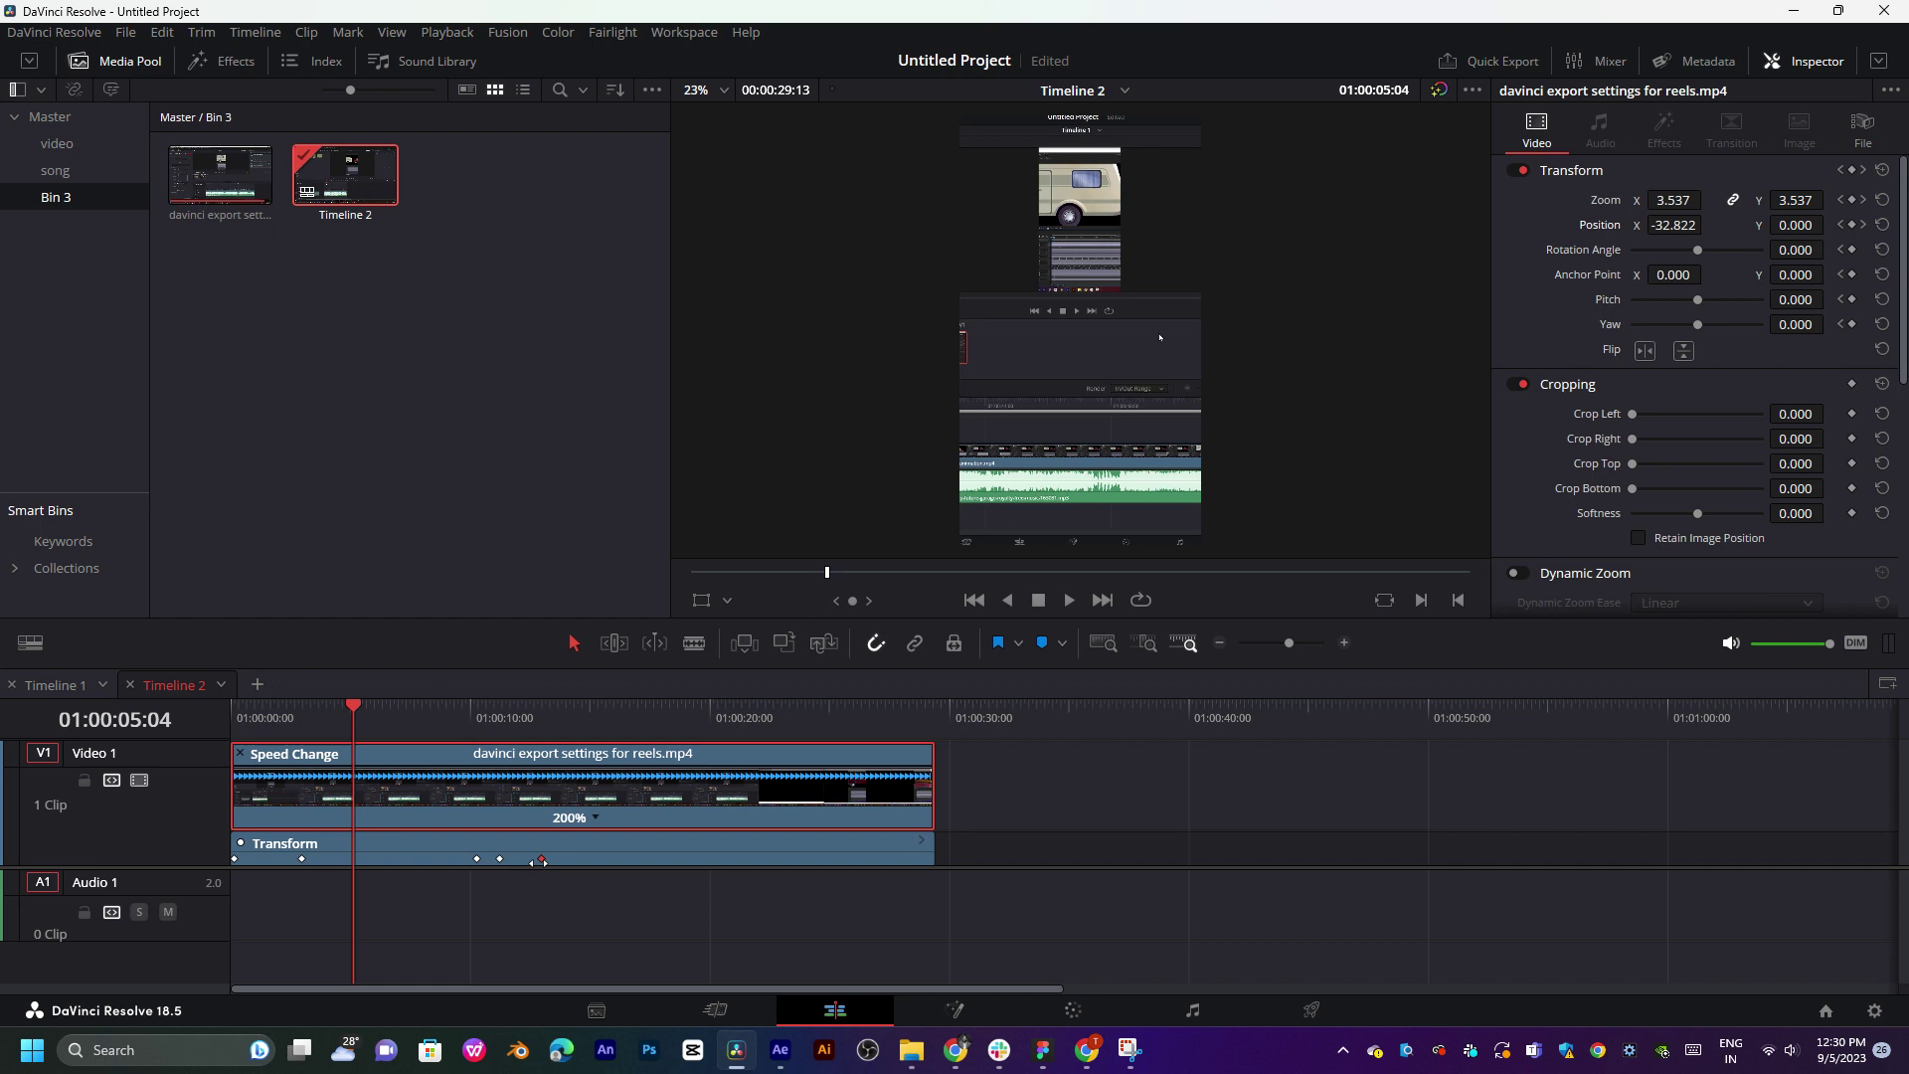
pyautogui.moveTo(541, 861); pyautogui.dragTo(527, 871)
pyautogui.moveTo(481, 857); pyautogui.dragTo(355, 858)
pyautogui.click(296, 715)
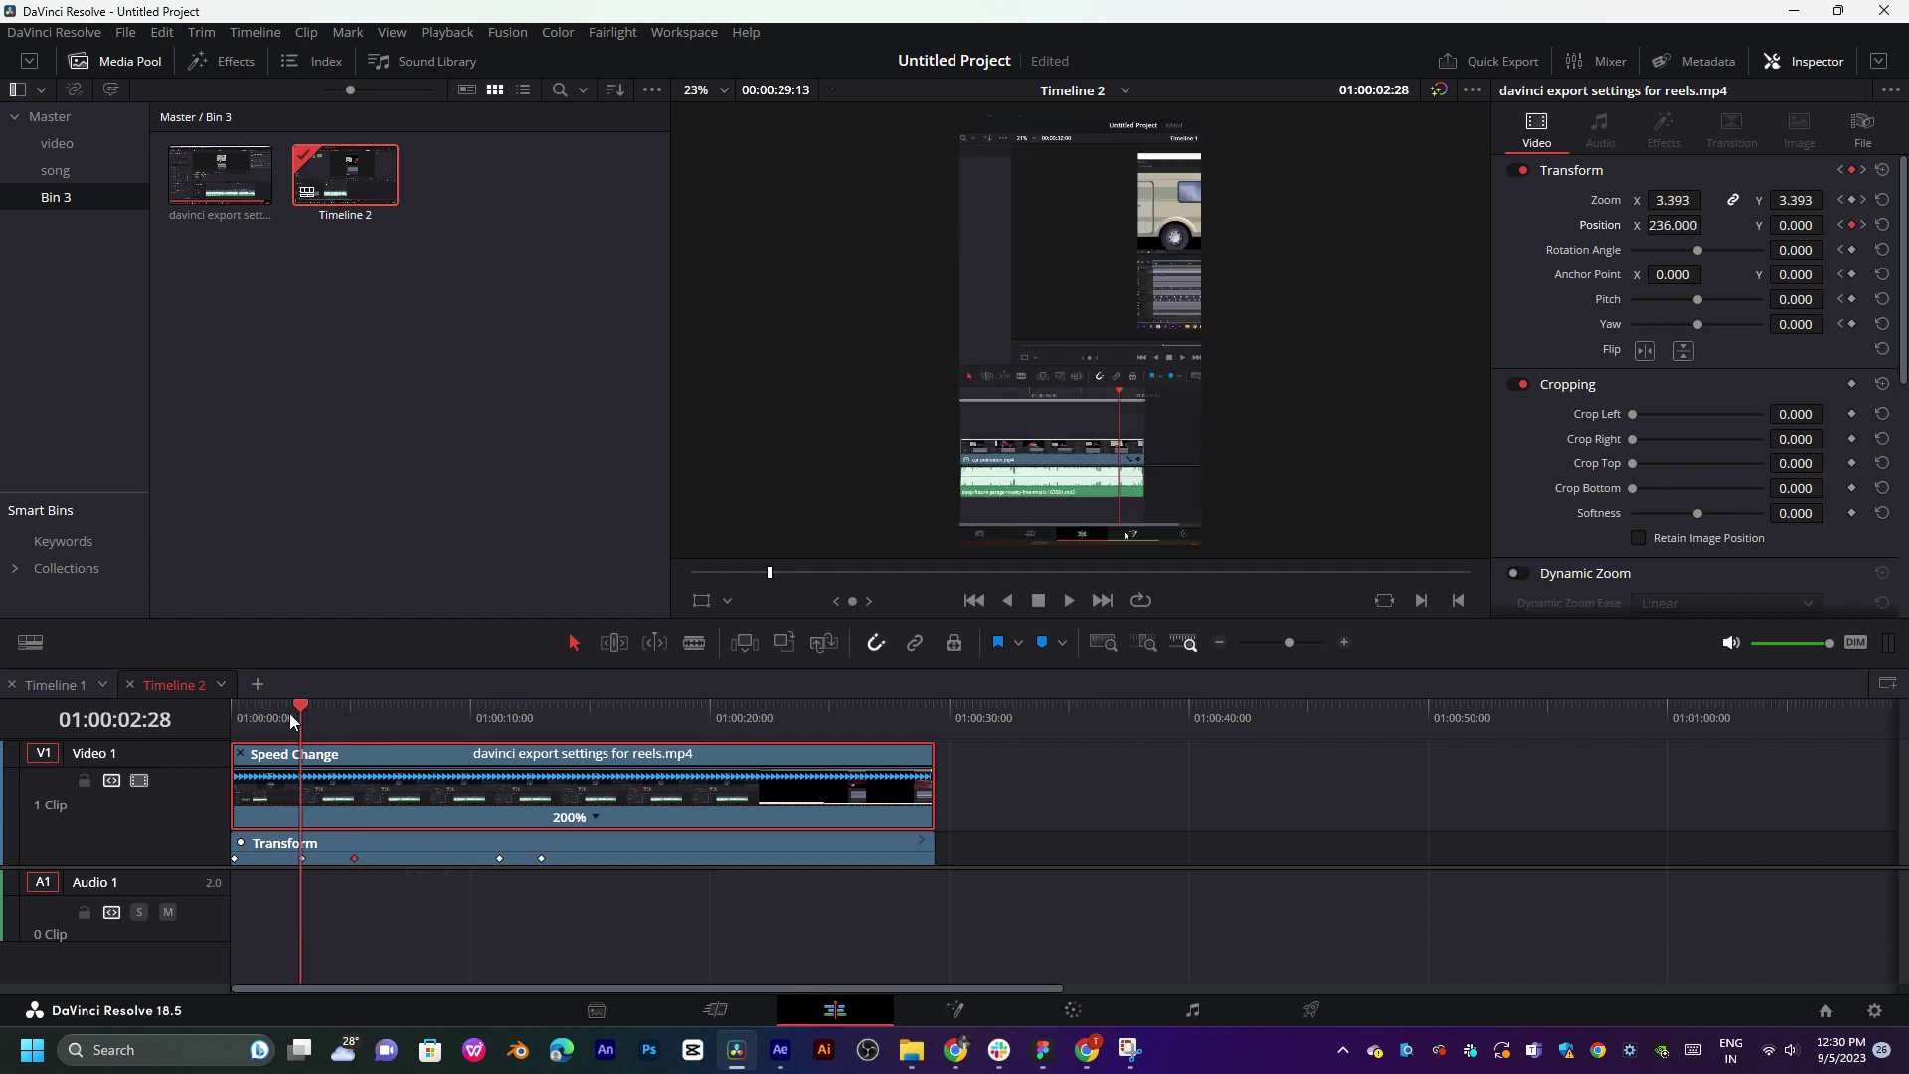
pyautogui.press('space')
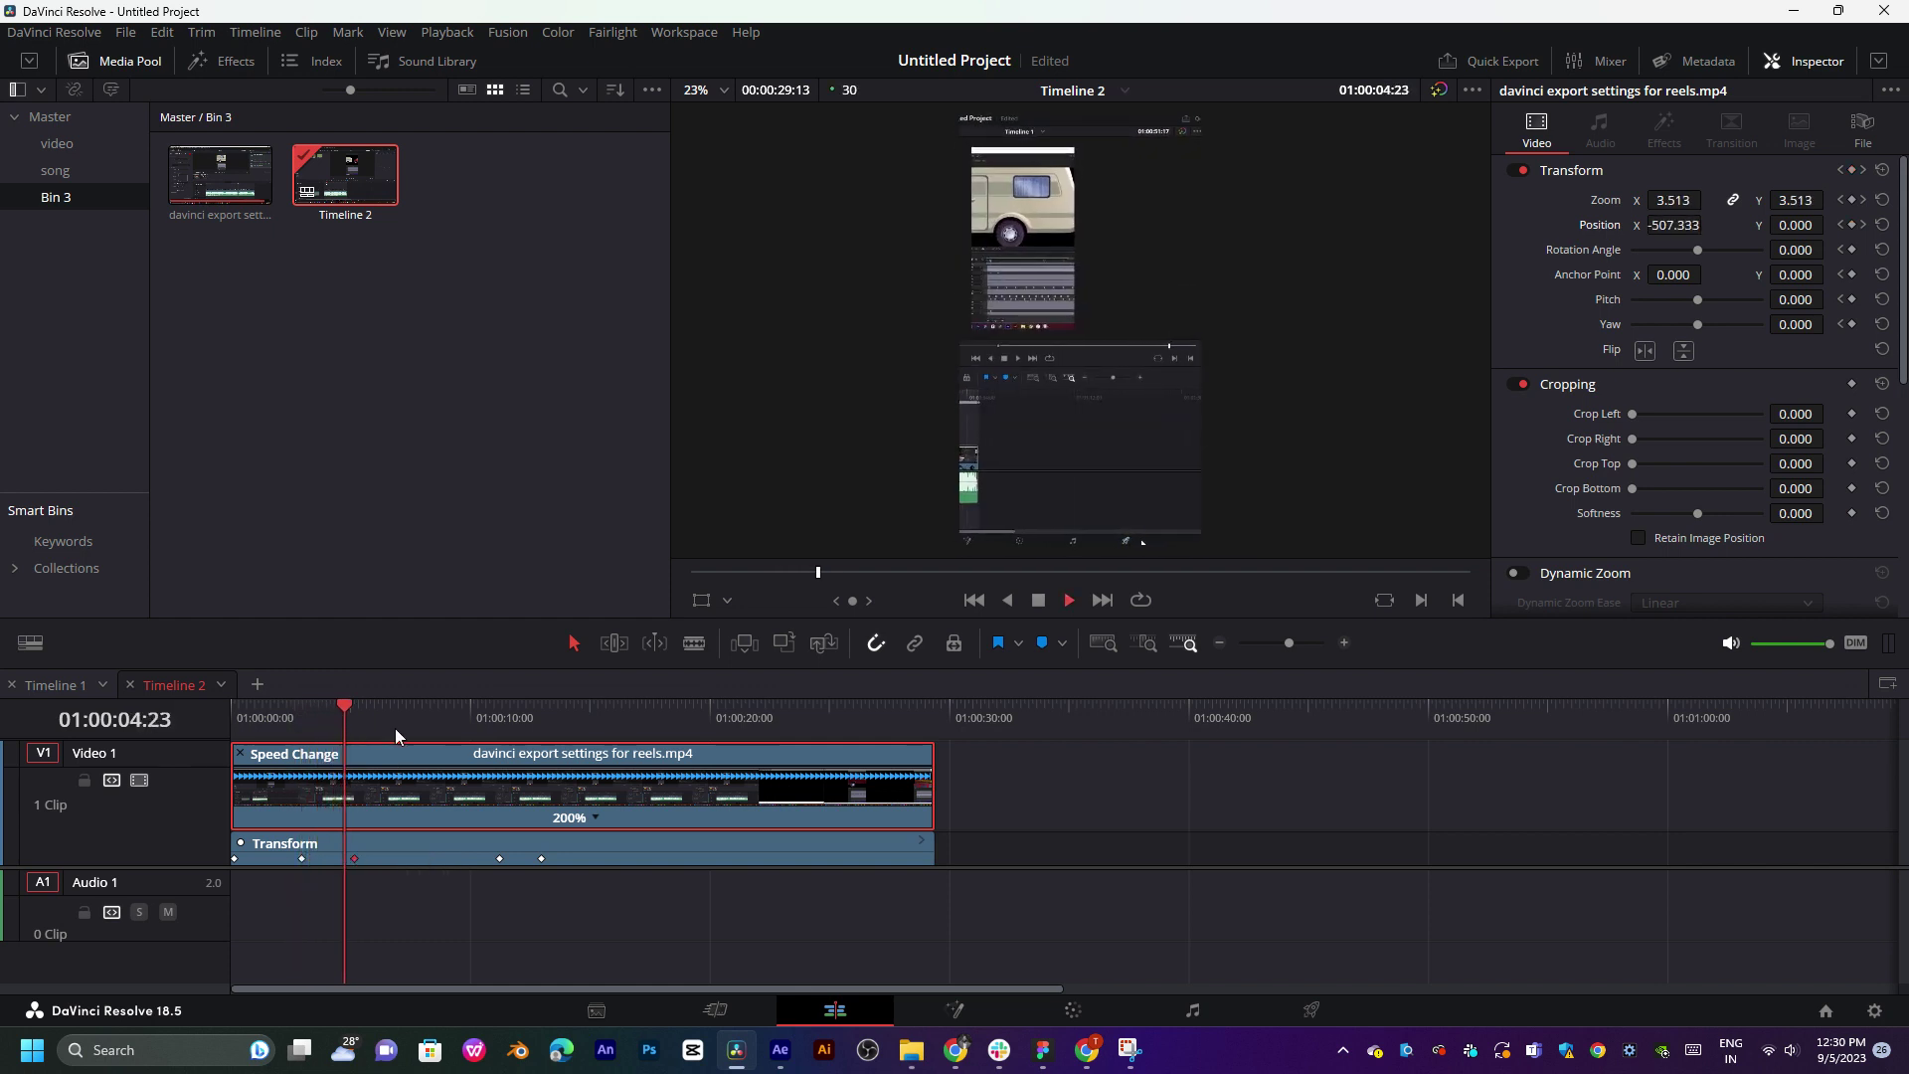
pyautogui.press('space')
pyautogui.hotkey('alt', '/')
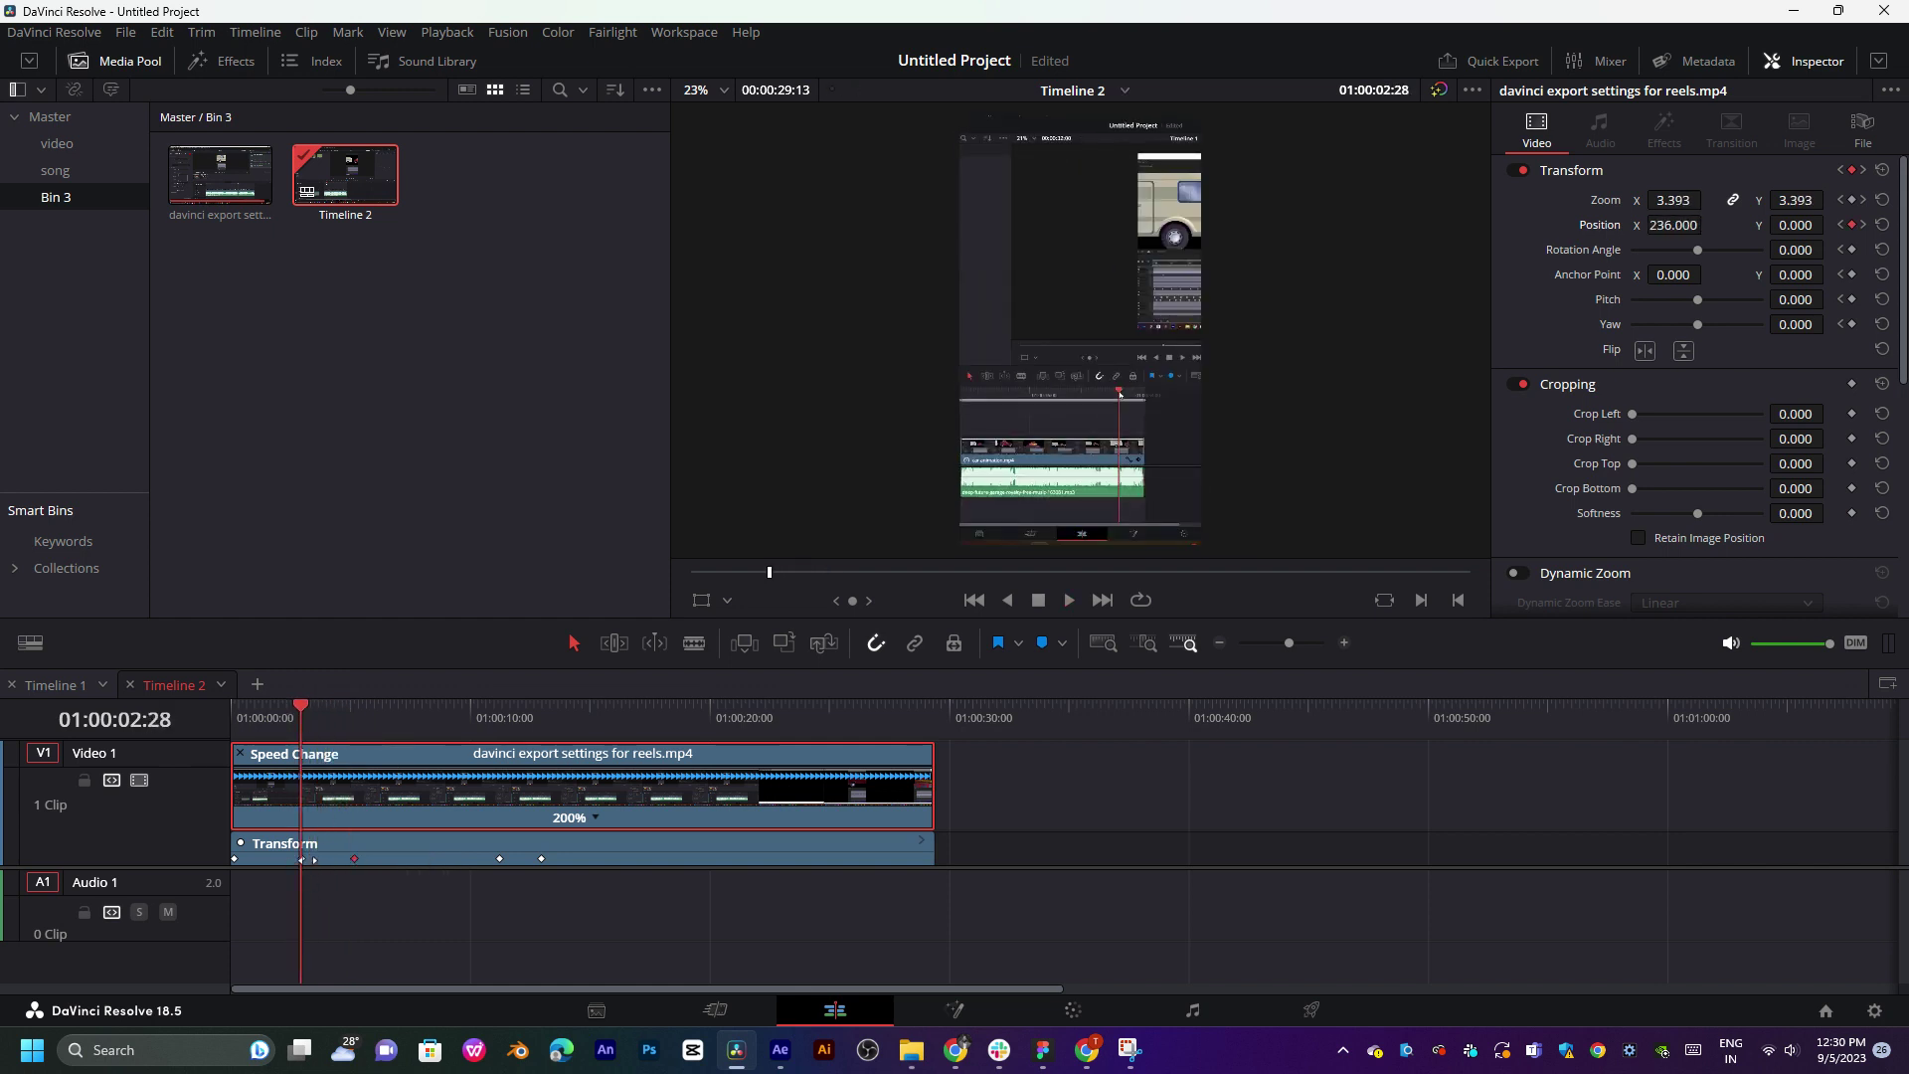
pyautogui.press('space')
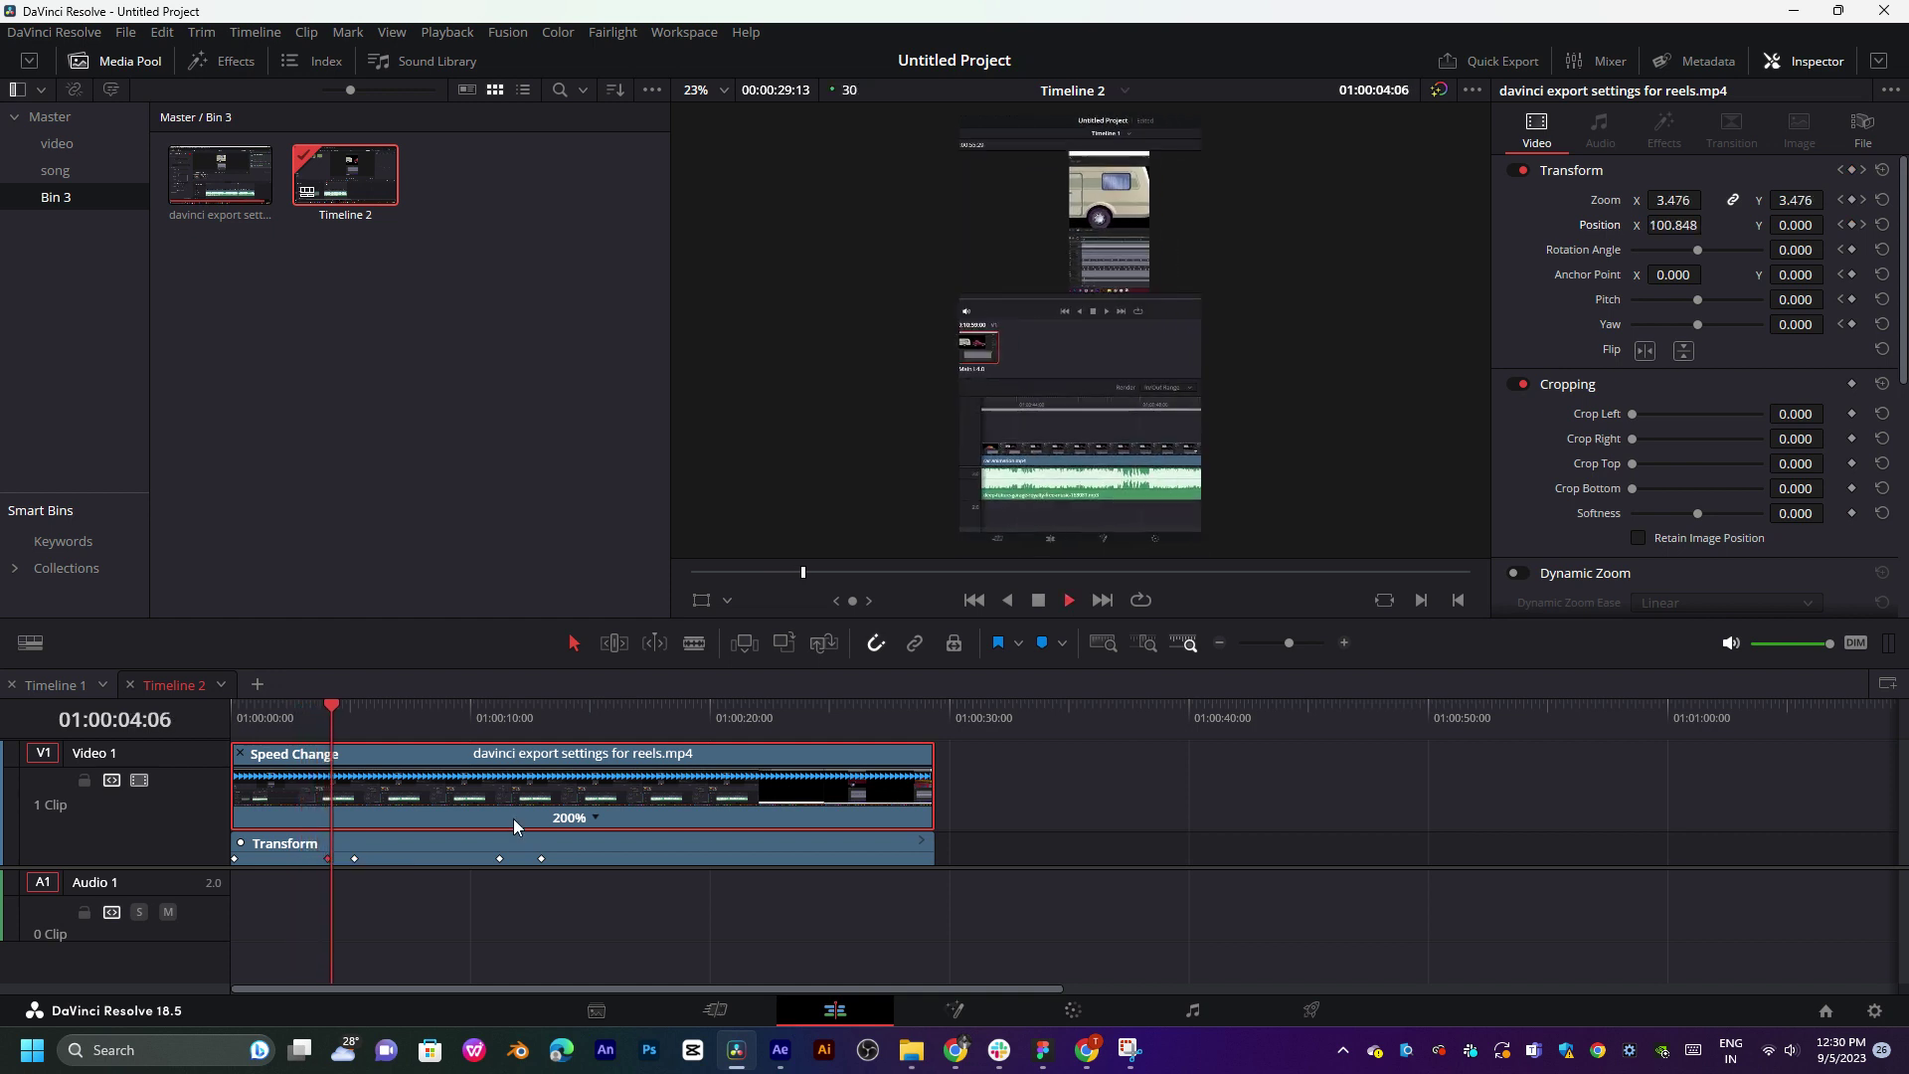
pyautogui.press('space')
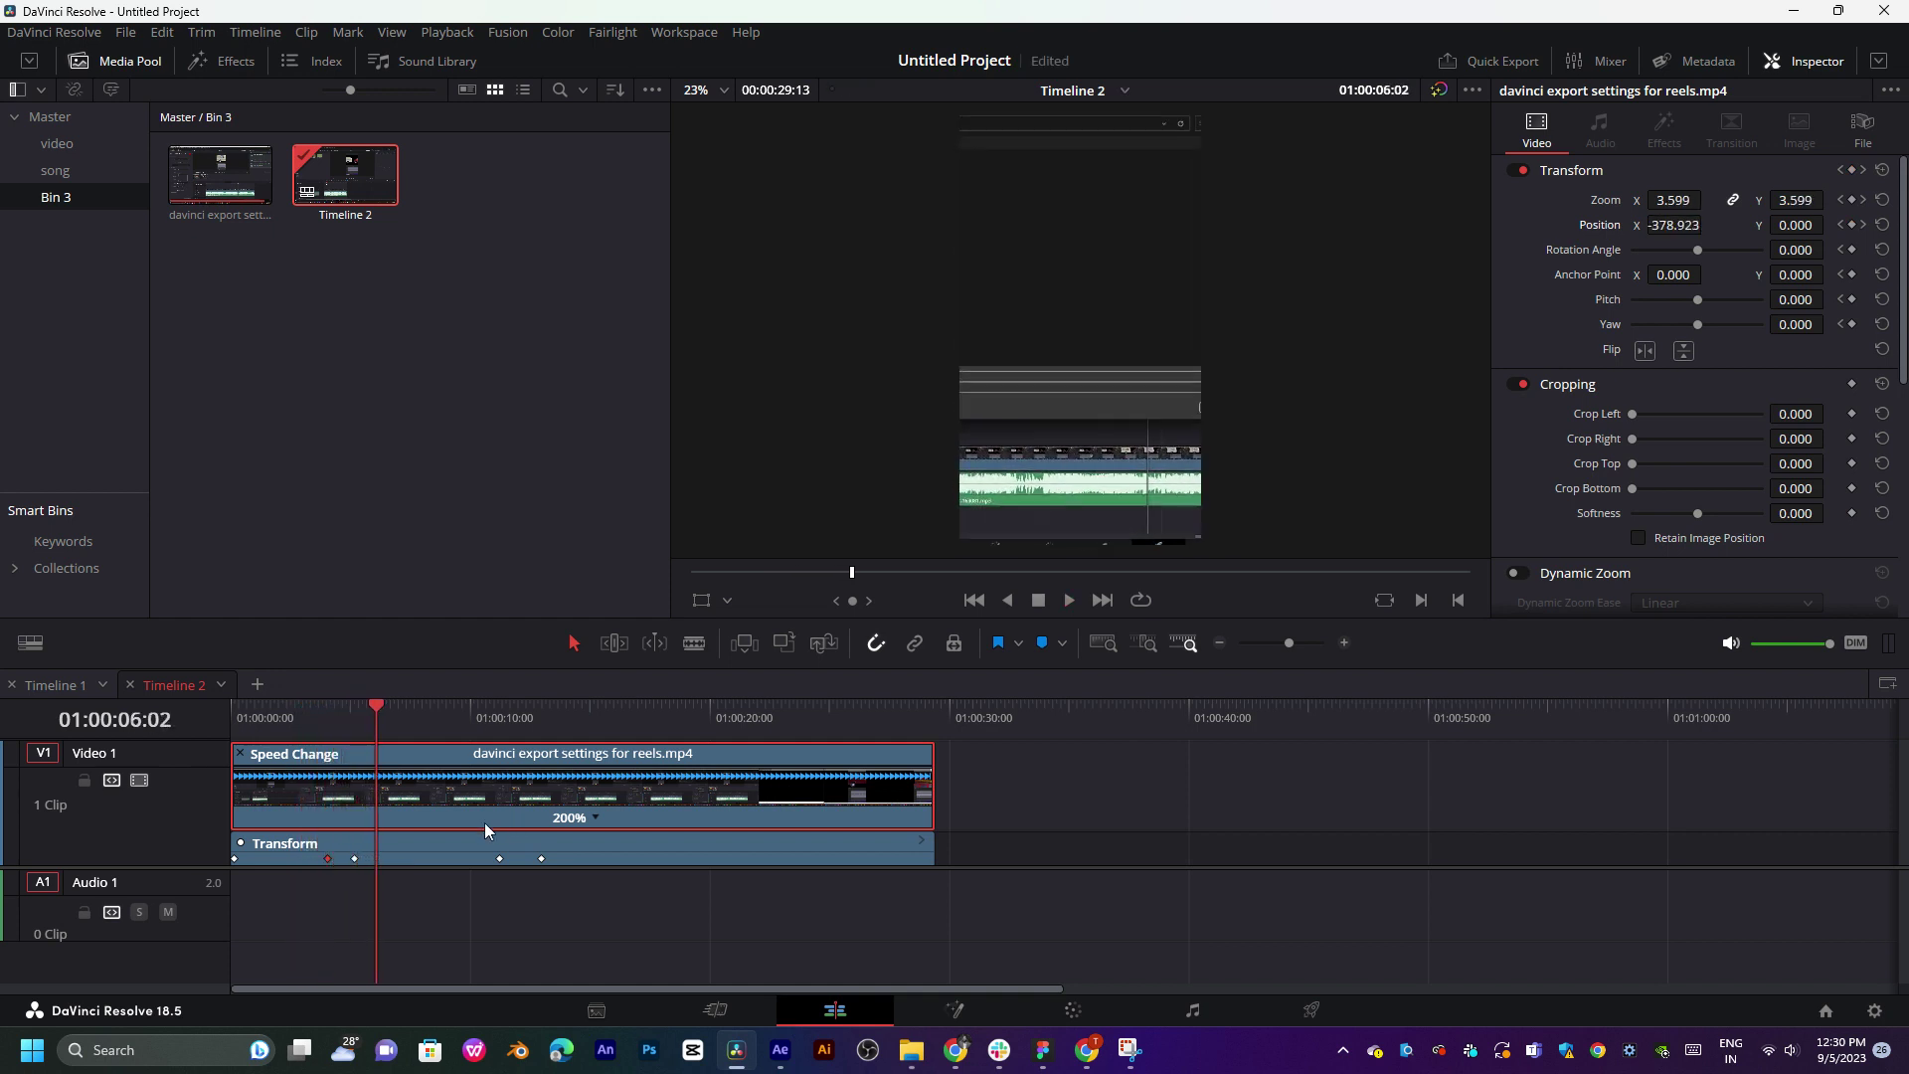
# - Snap a Position X keyframe onto the playhead at 06:13 and replay from about four seconds
pyautogui.moveTo(499, 859); pyautogui.dragTo(375, 862)
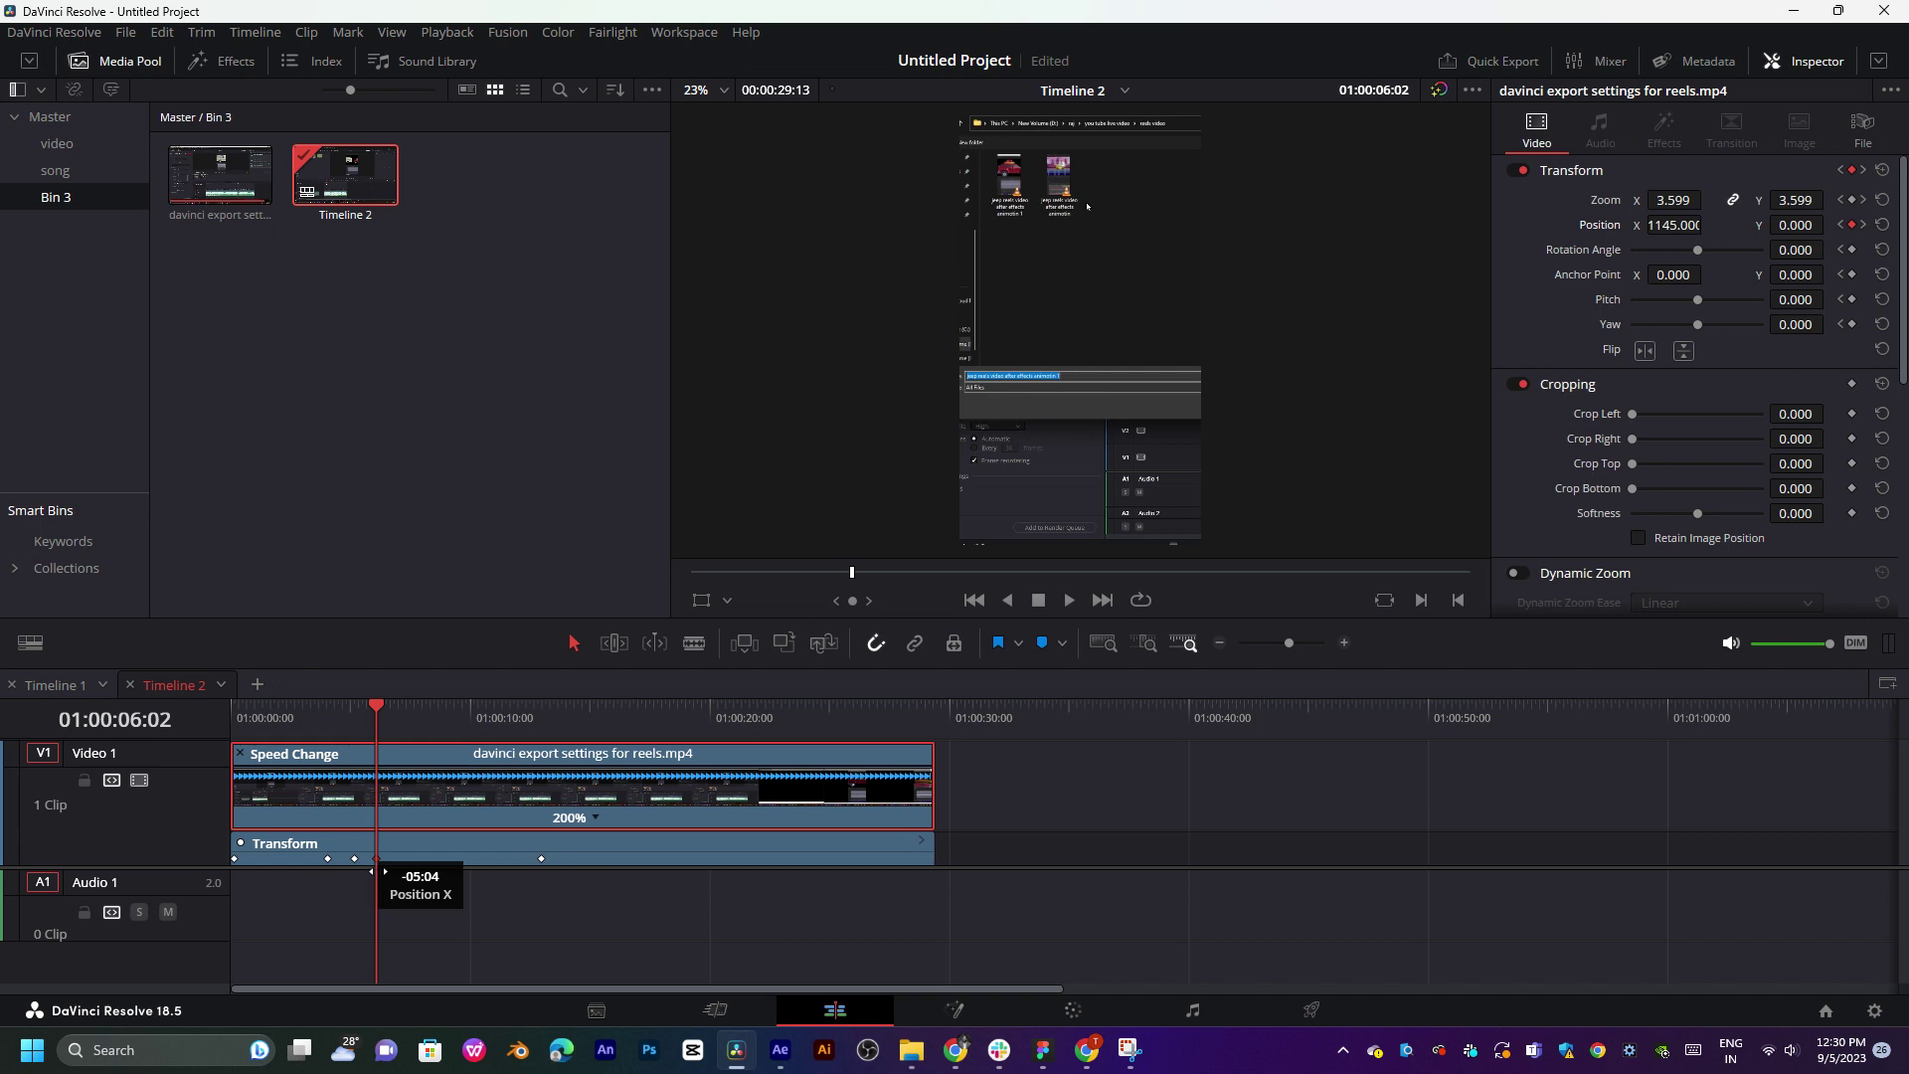
pyautogui.press('space')
pyautogui.click(334, 714)
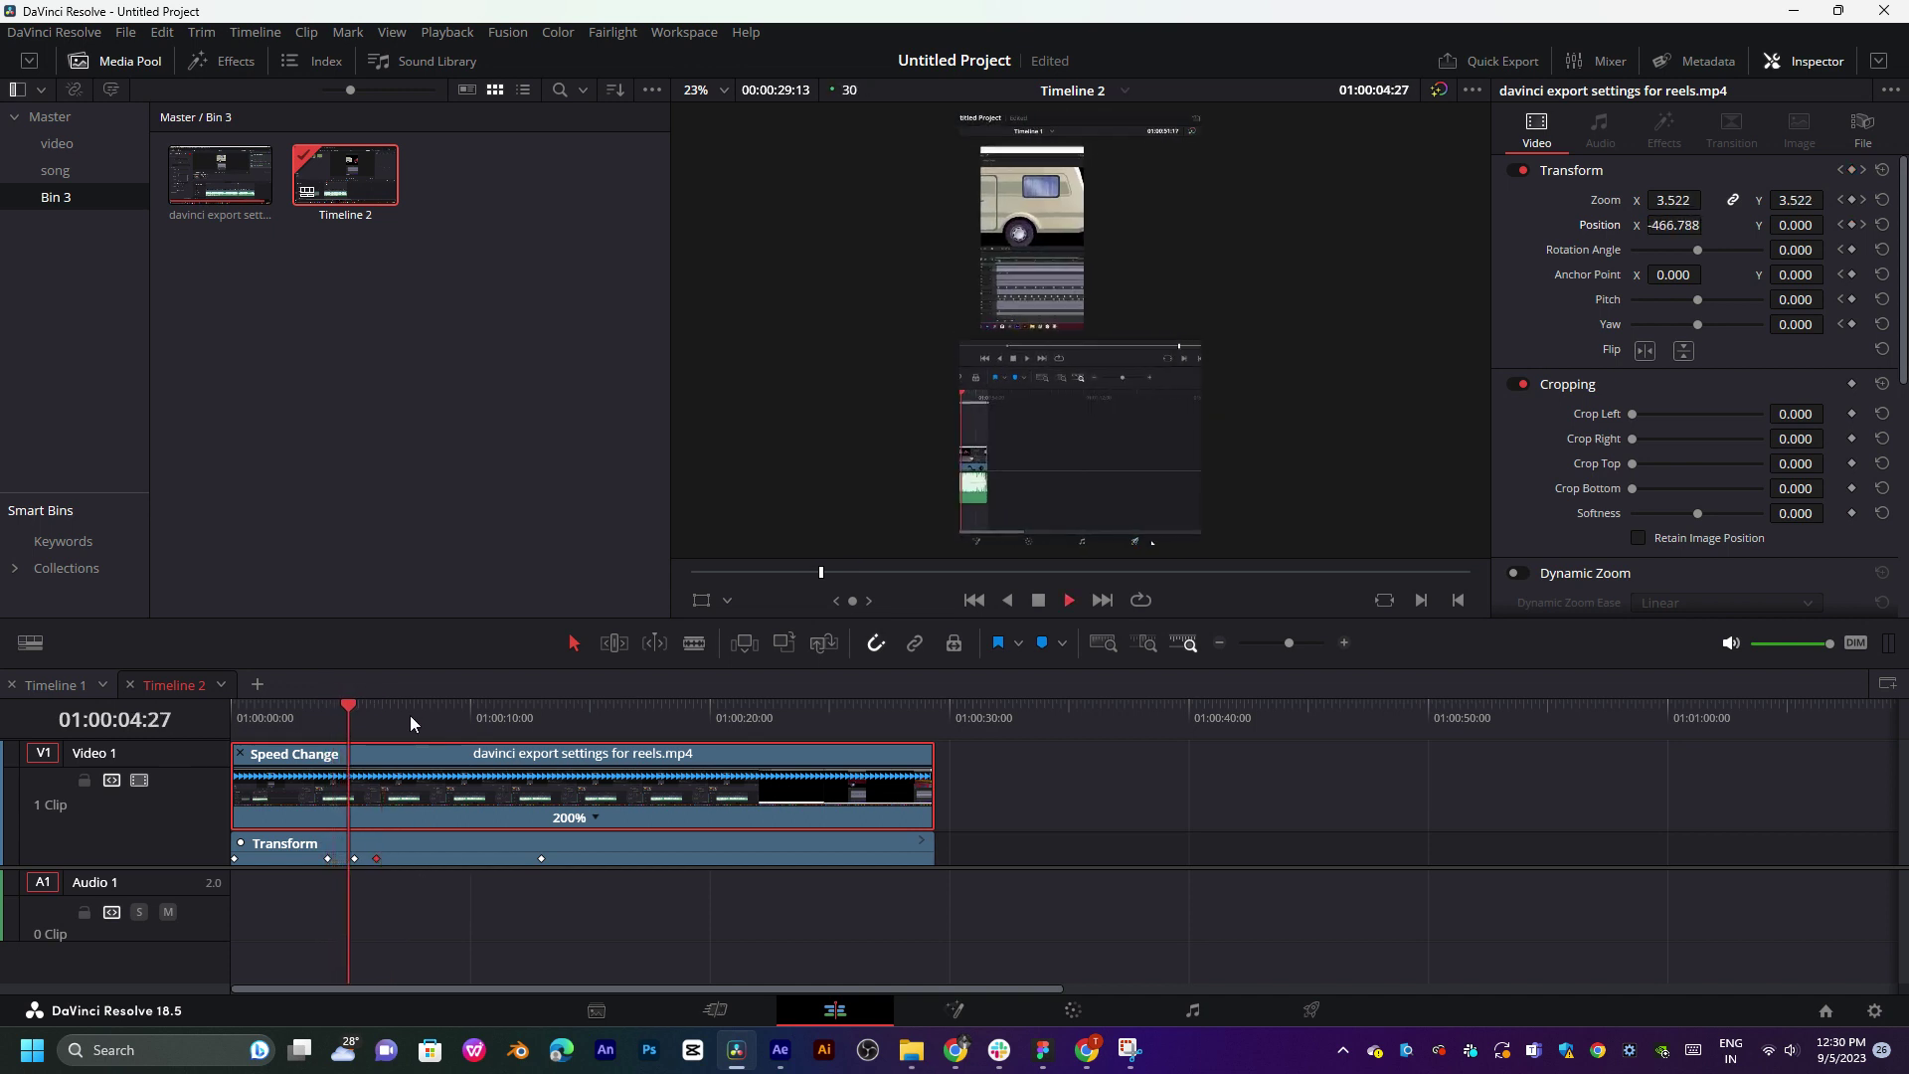
pyautogui.press('space')
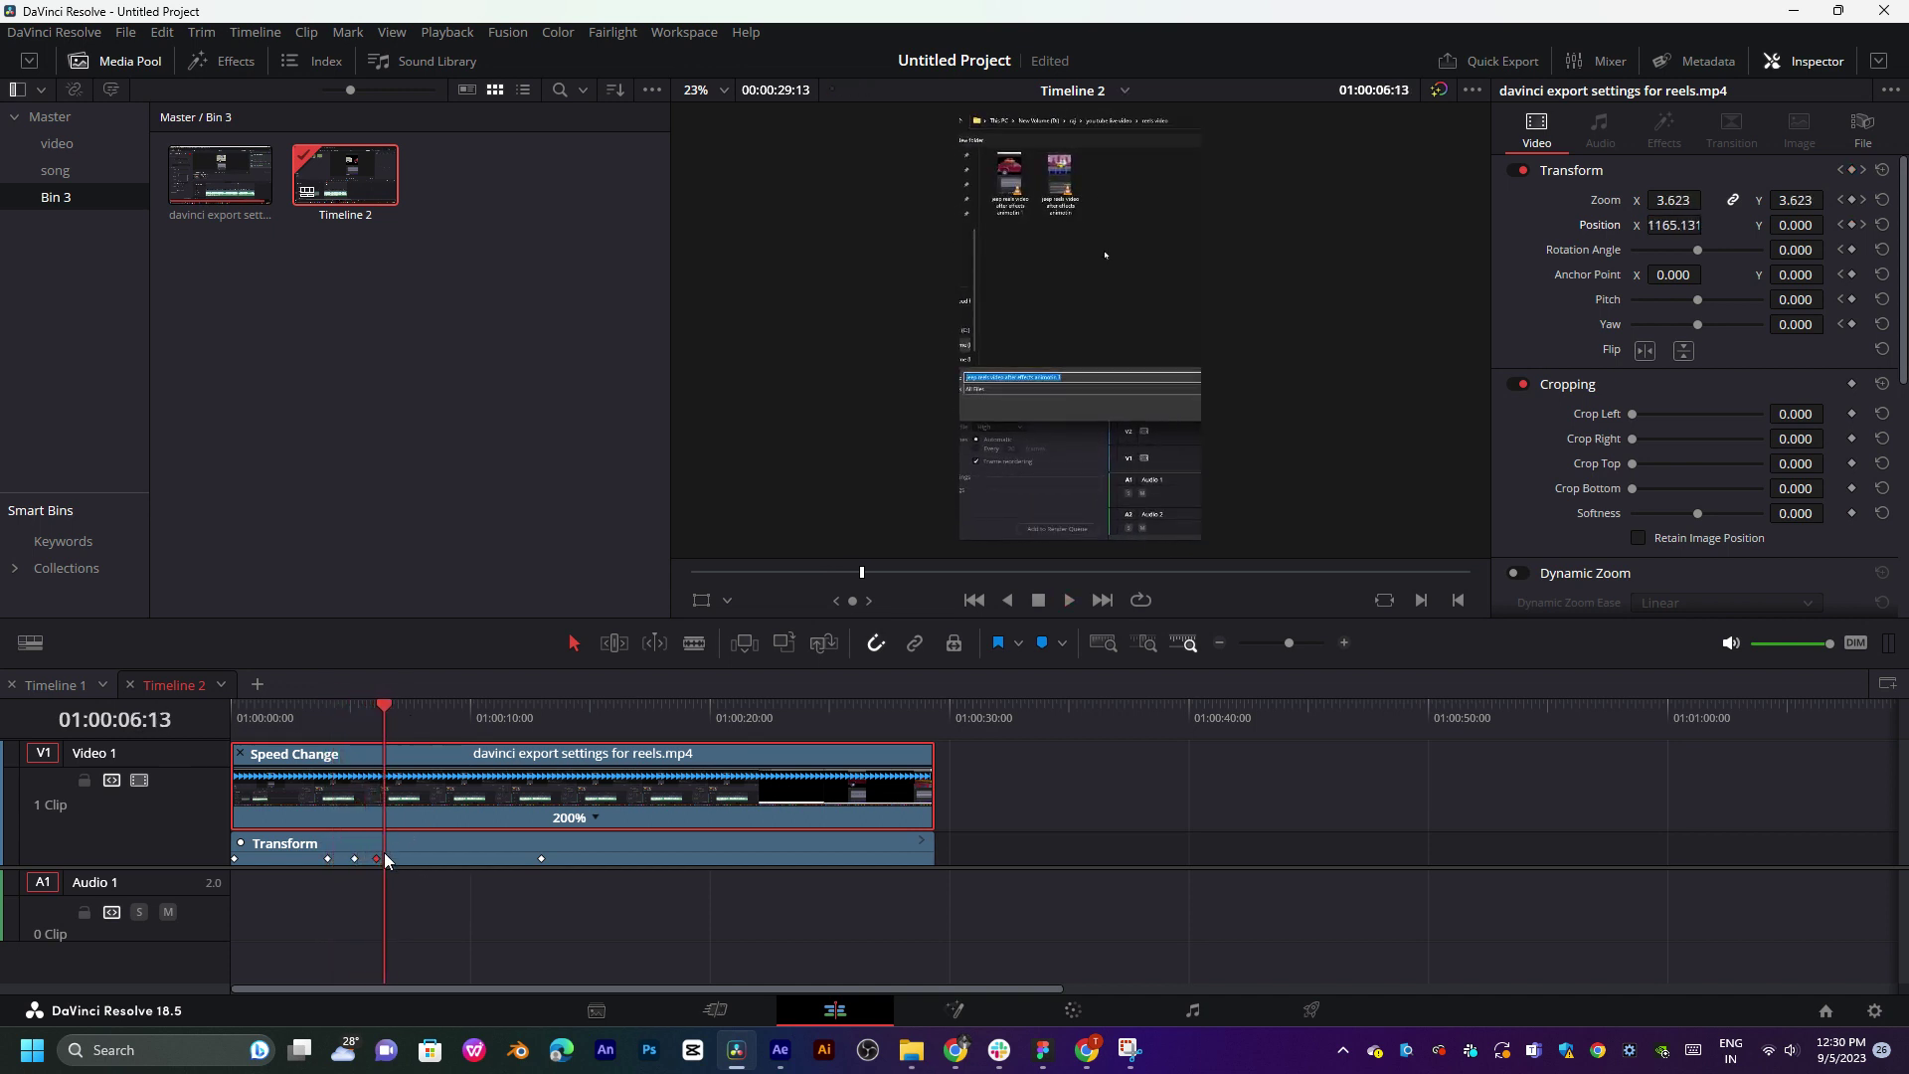
pyautogui.moveTo(384, 858); pyautogui.dragTo(387, 859)
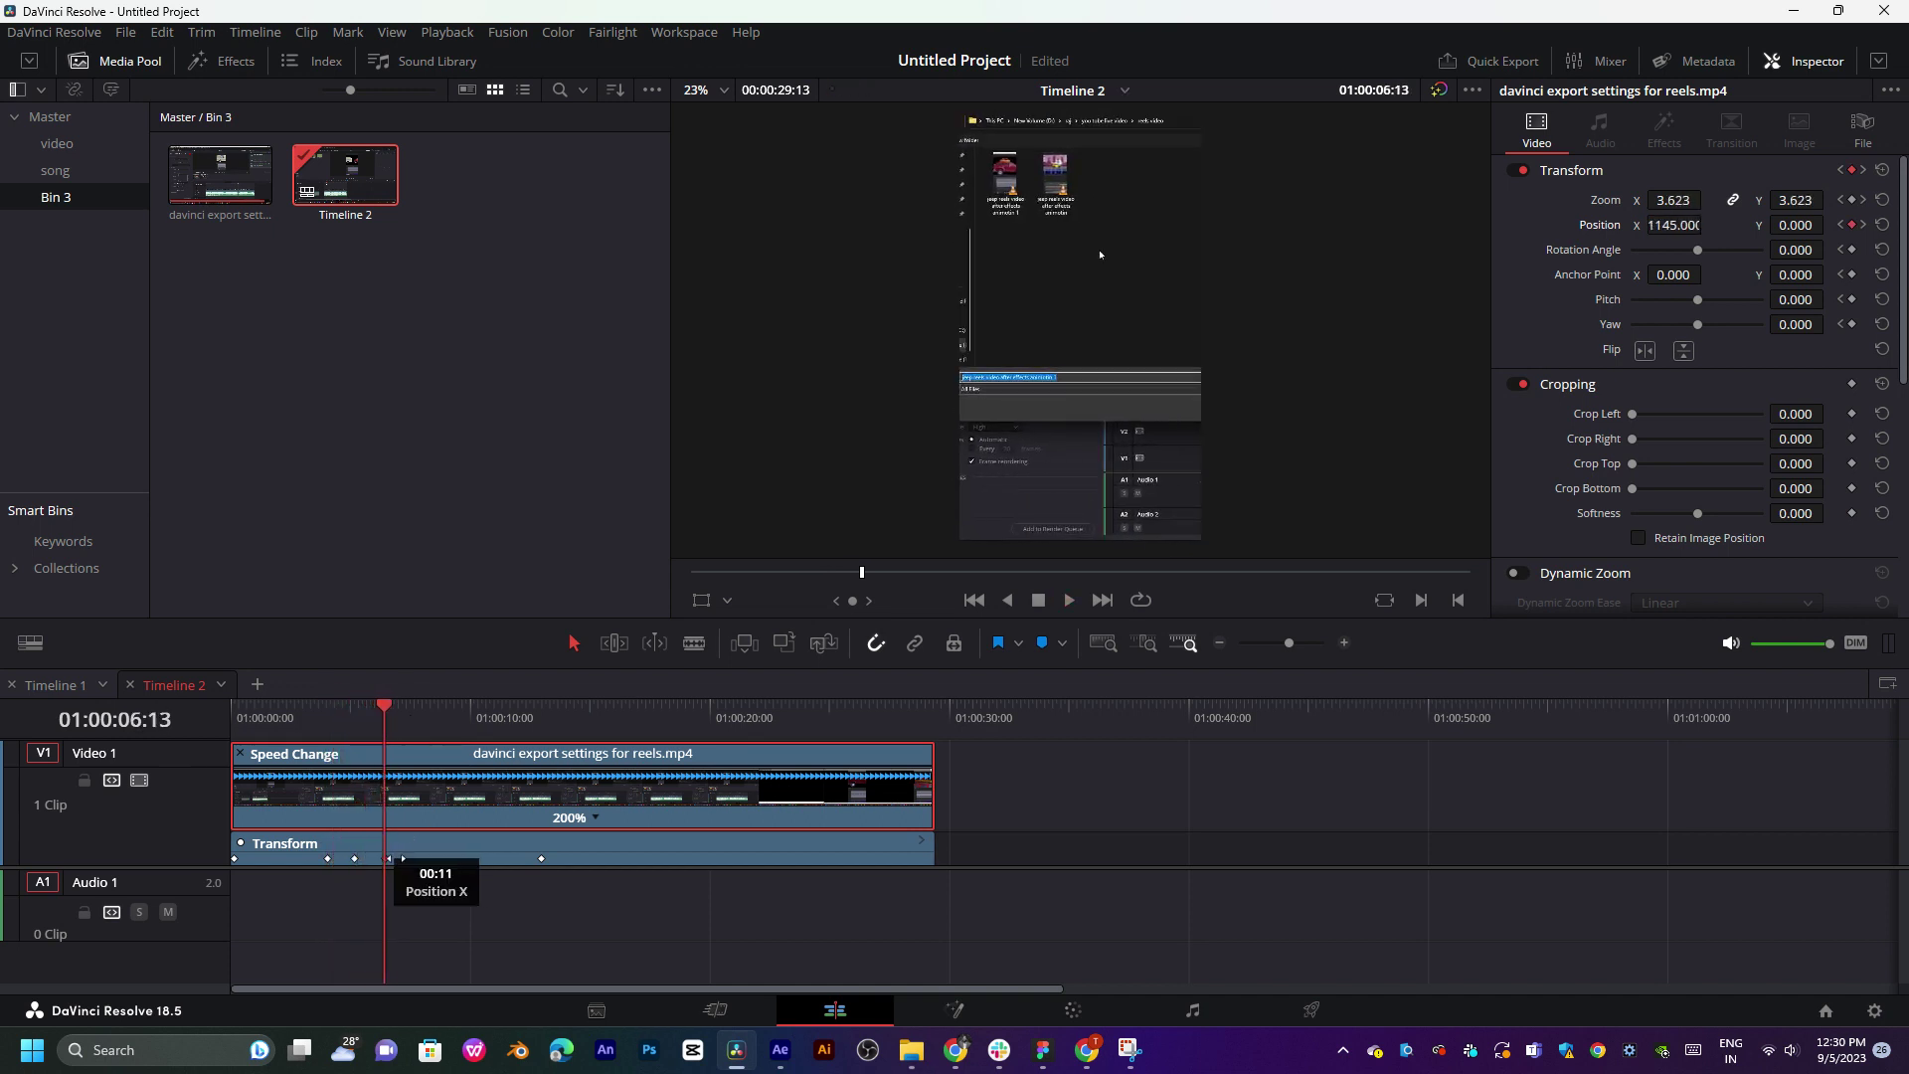
pyautogui.click(336, 720)
pyautogui.press('space')
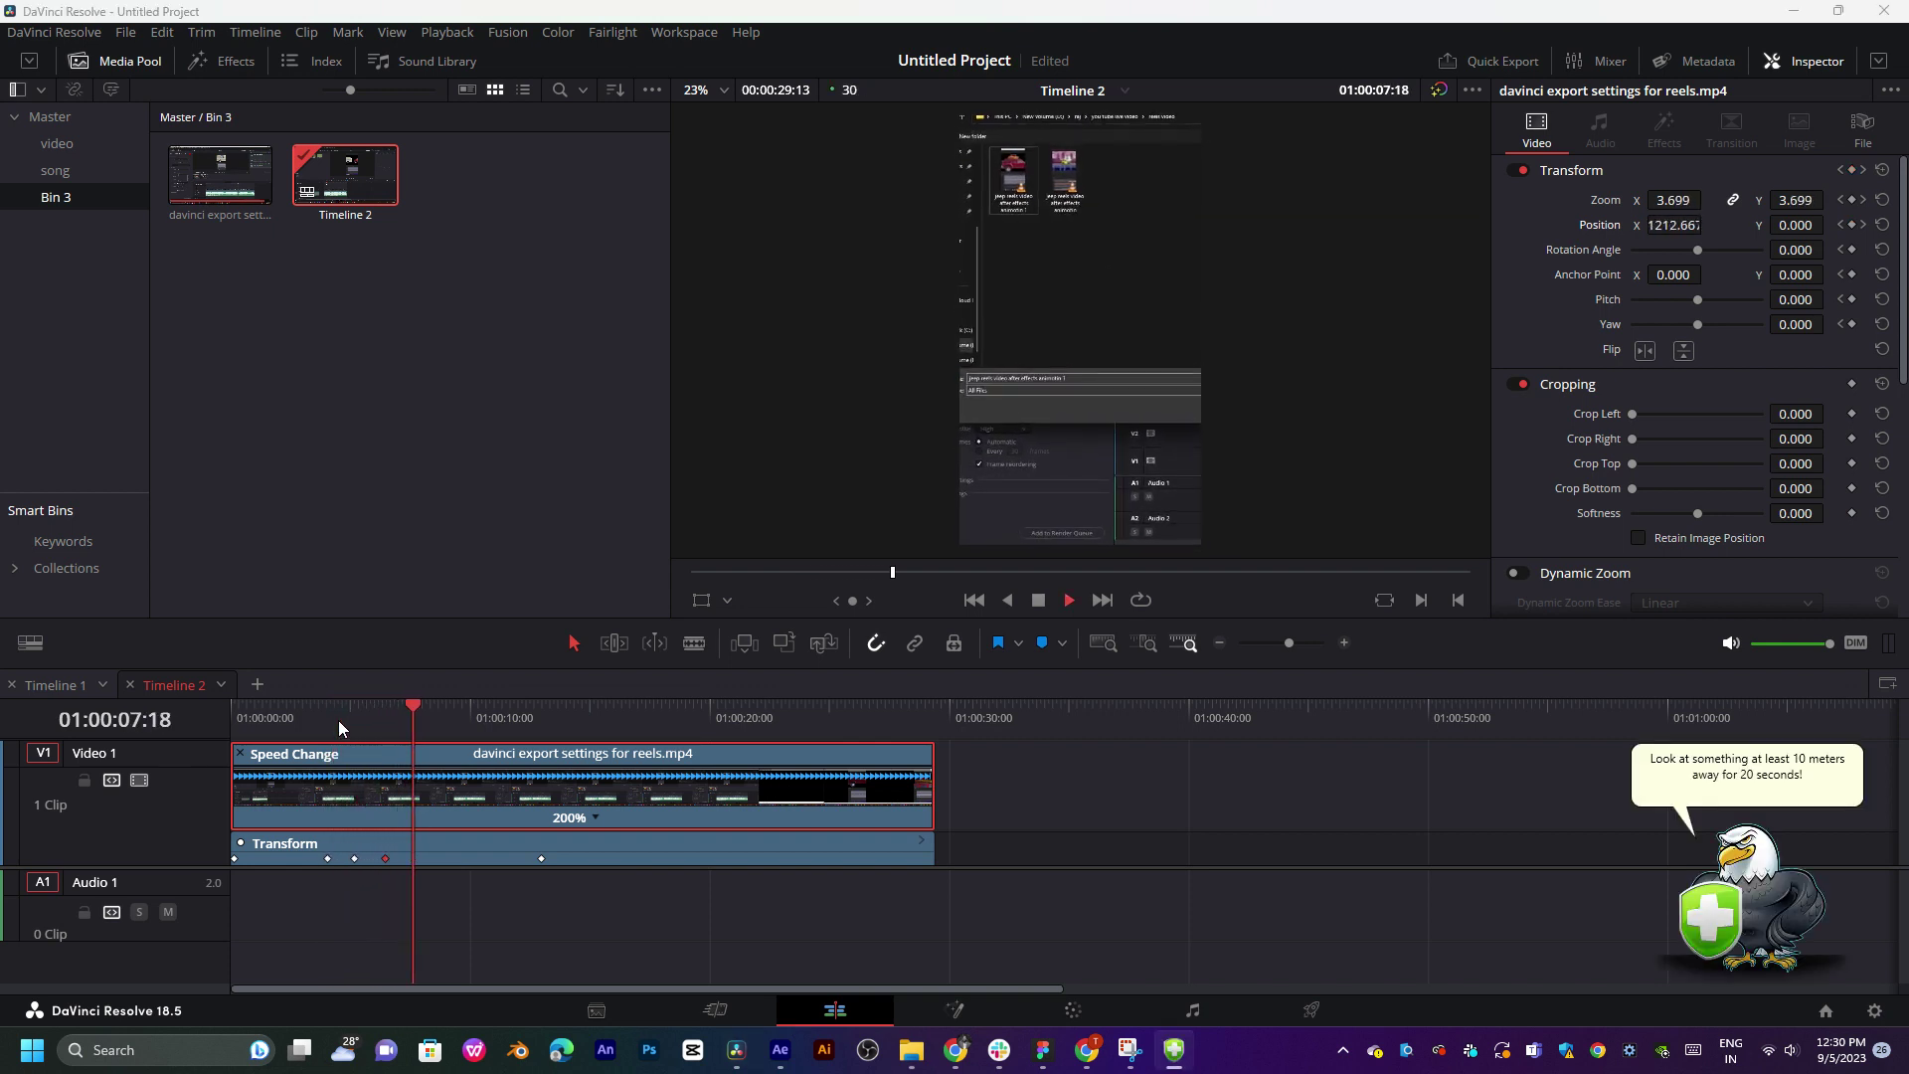
pyautogui.press('space')
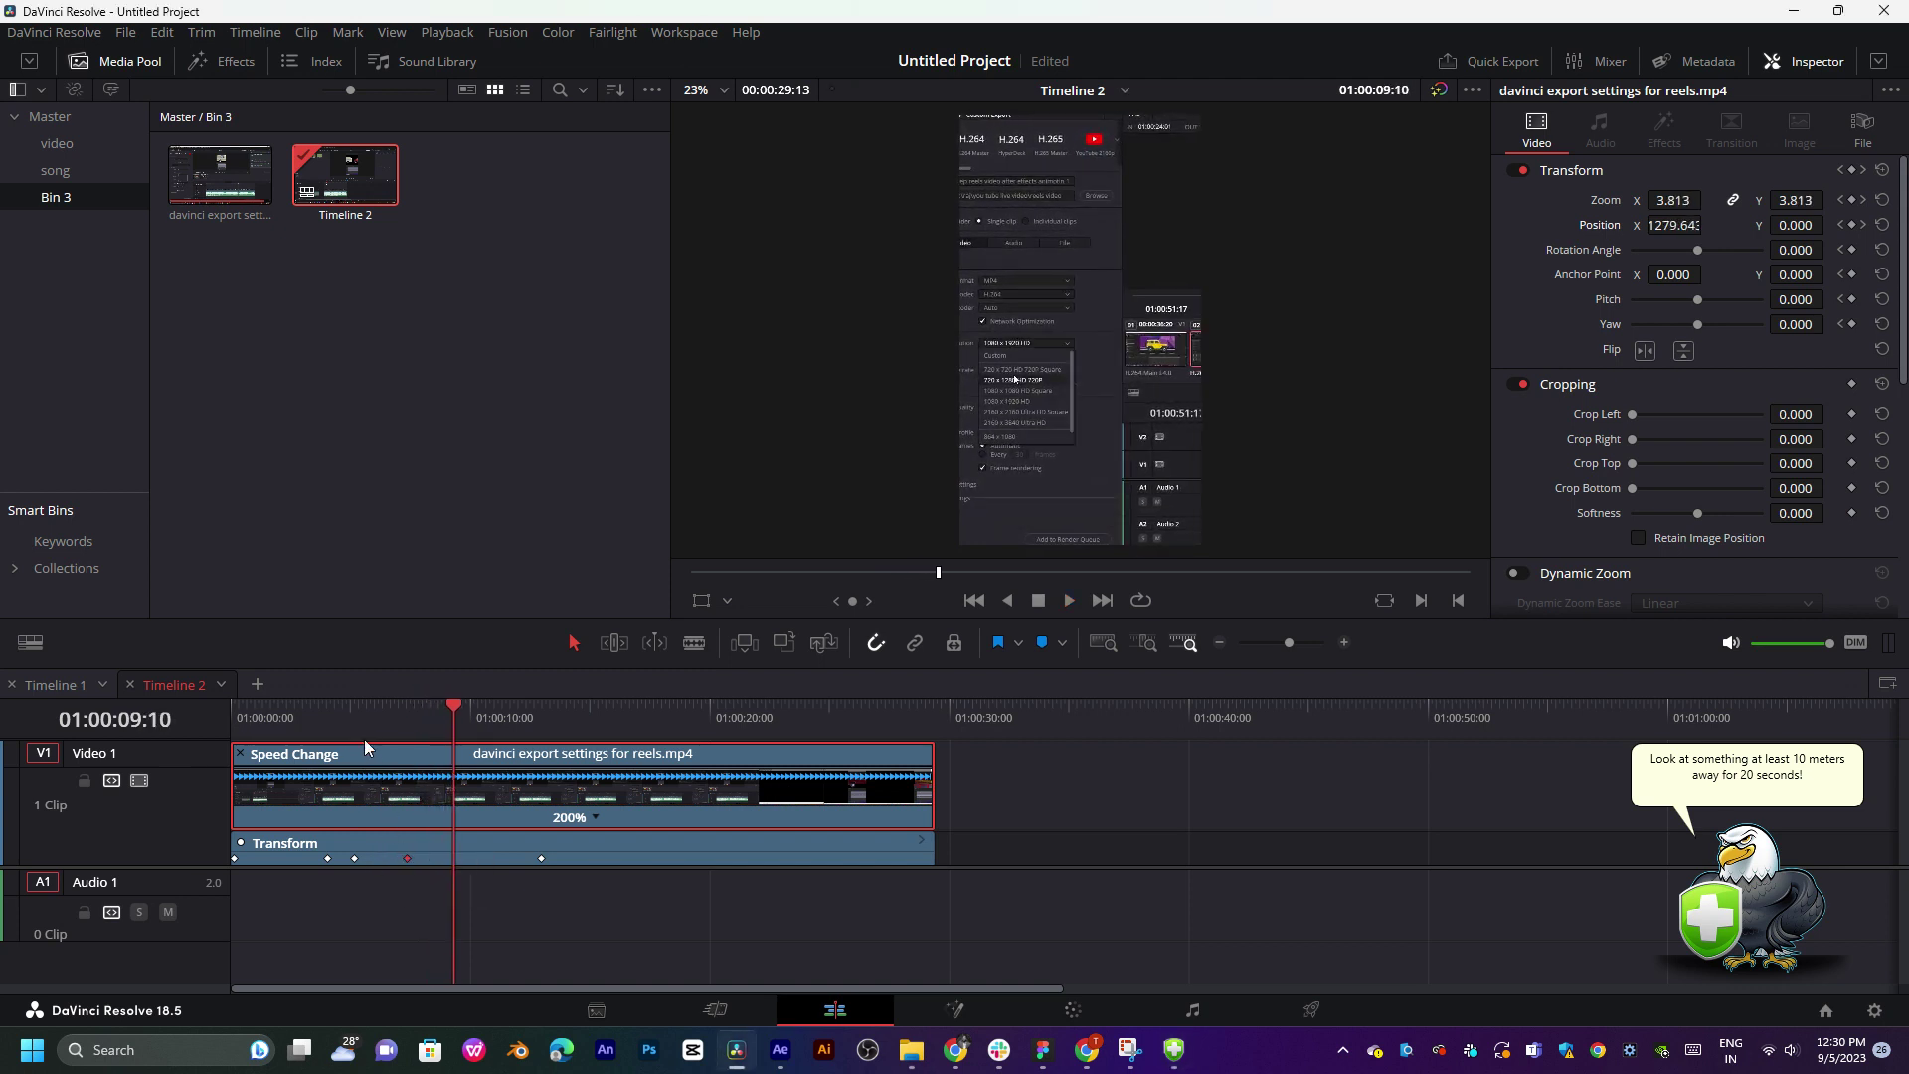
pyautogui.click(363, 736)
pyautogui.press('space')
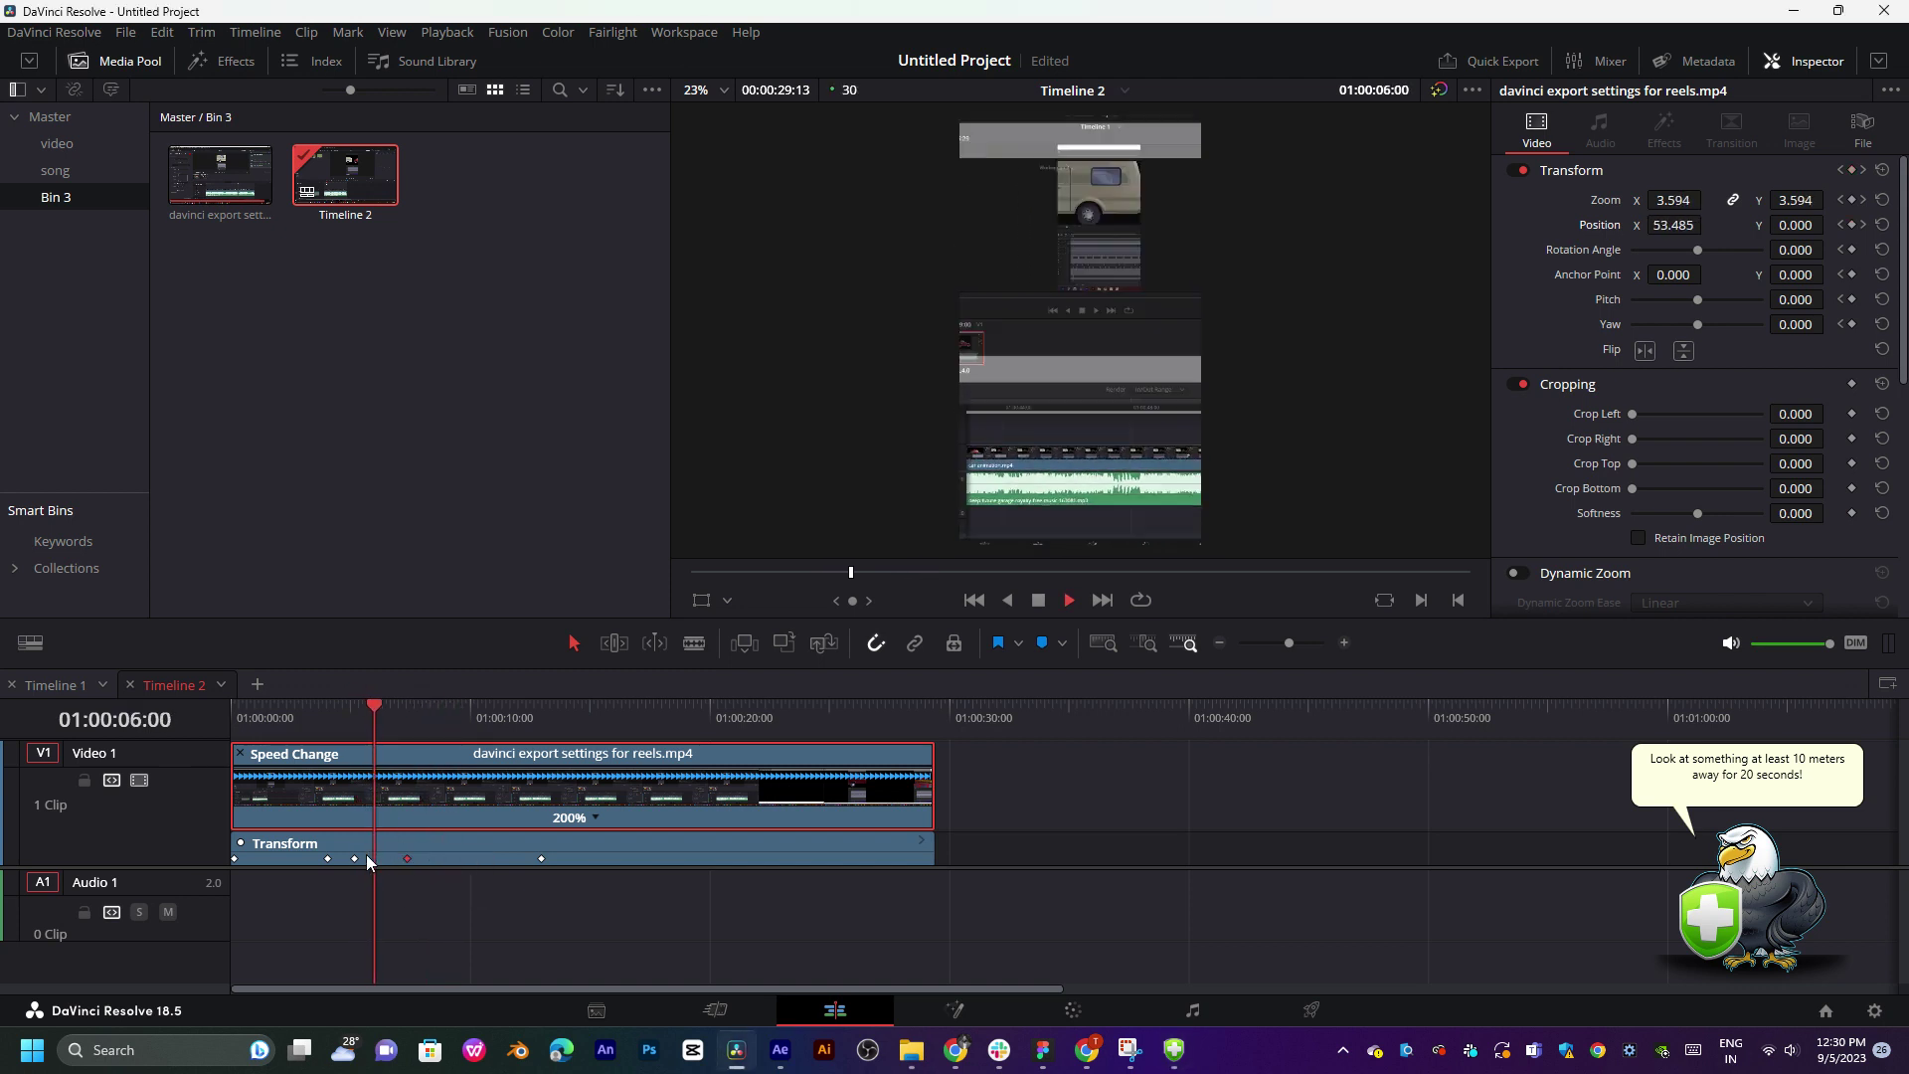
pyautogui.press('space')
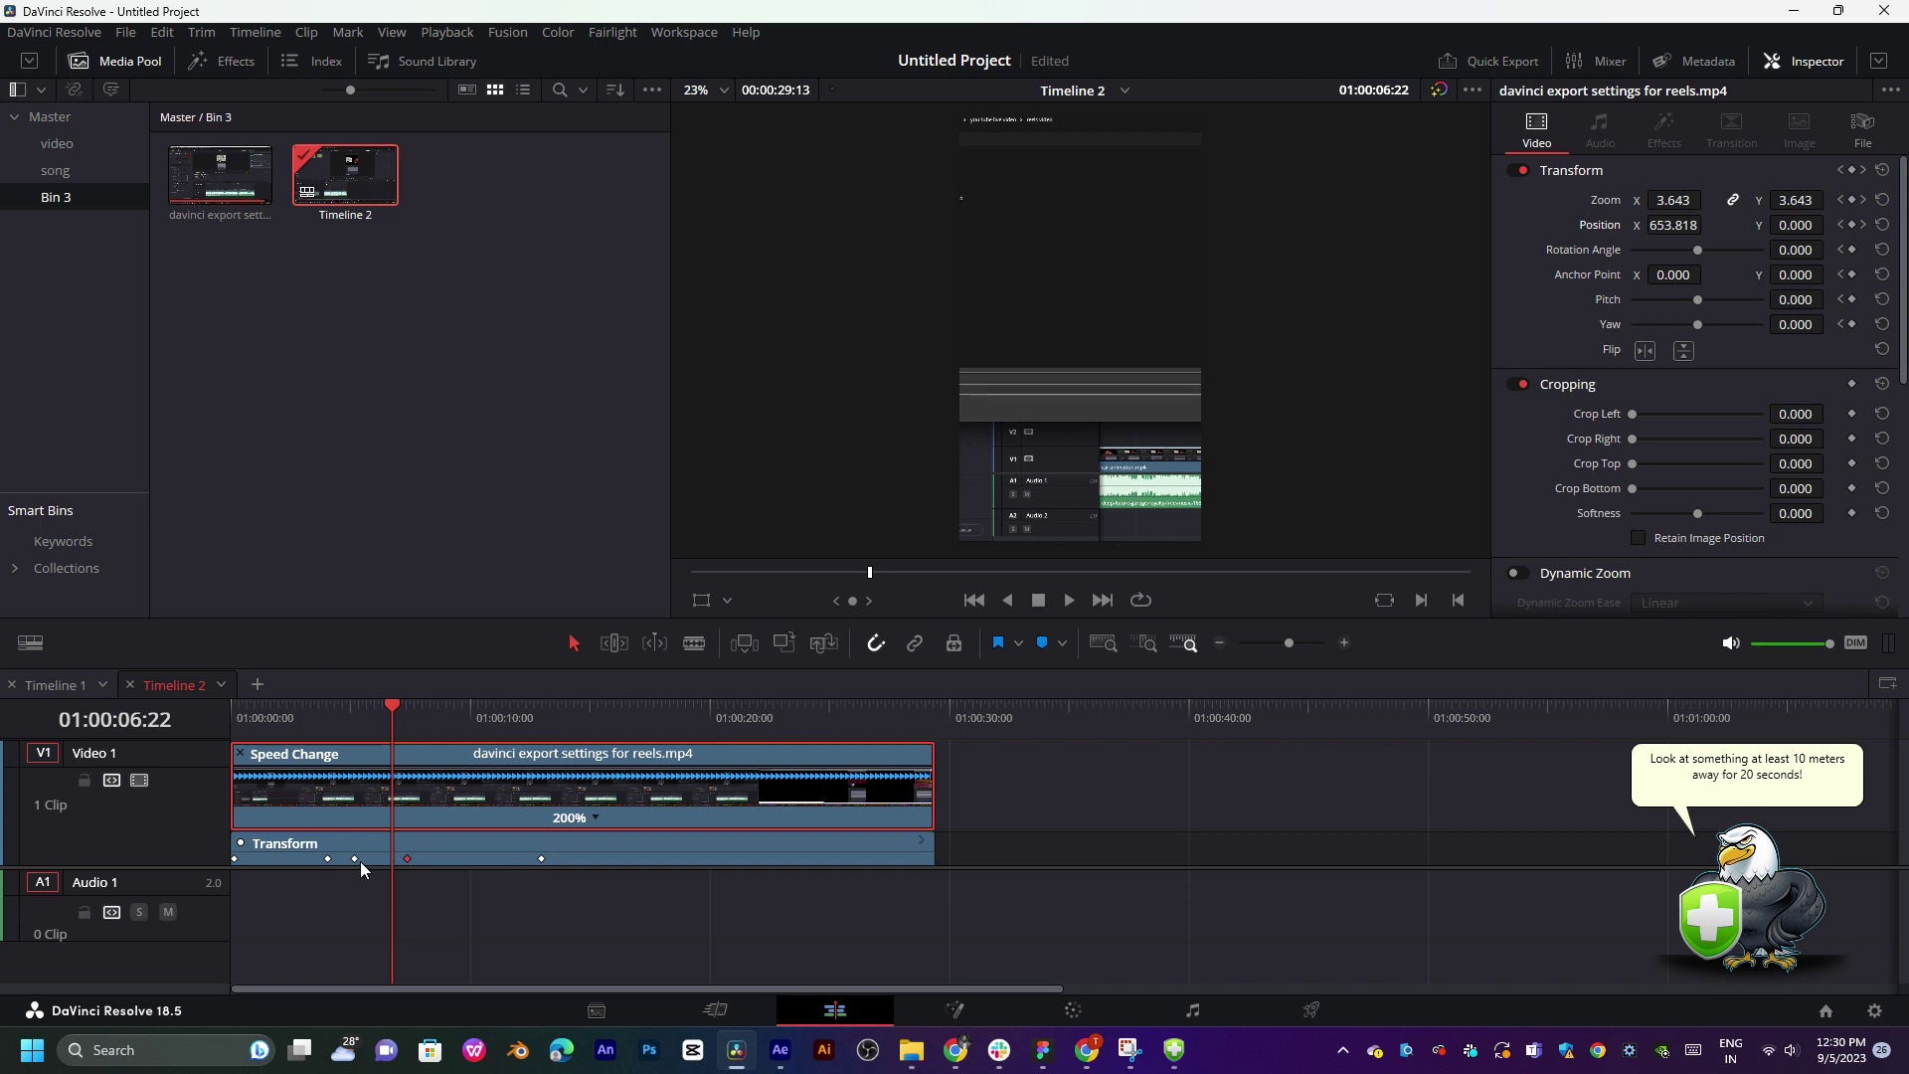
# - Nudge the pan keyframes a few frames later and earlier, replaying from 04:01 until the timing looks right
pyautogui.moveTo(356, 859); pyautogui.dragTo(370, 859)
pyautogui.click(331, 715)
pyautogui.press('space')
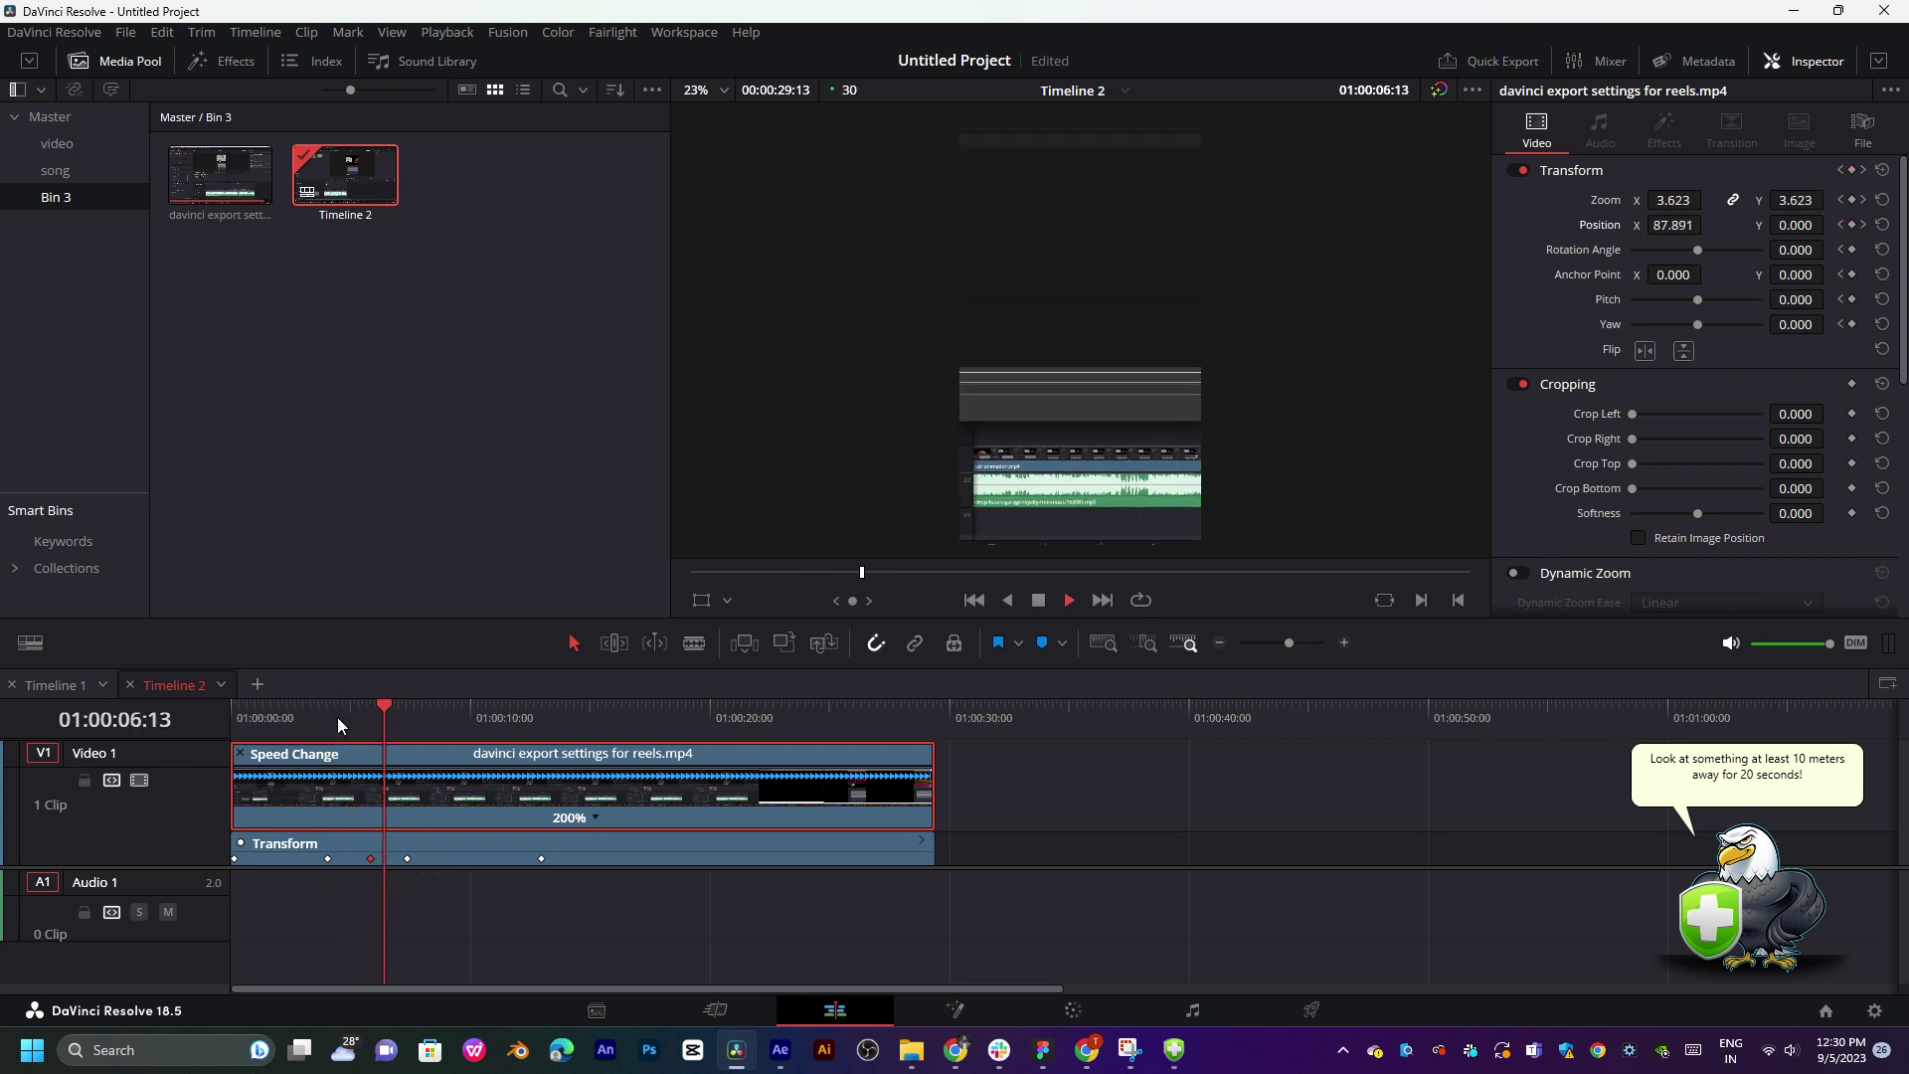
pyautogui.press('space')
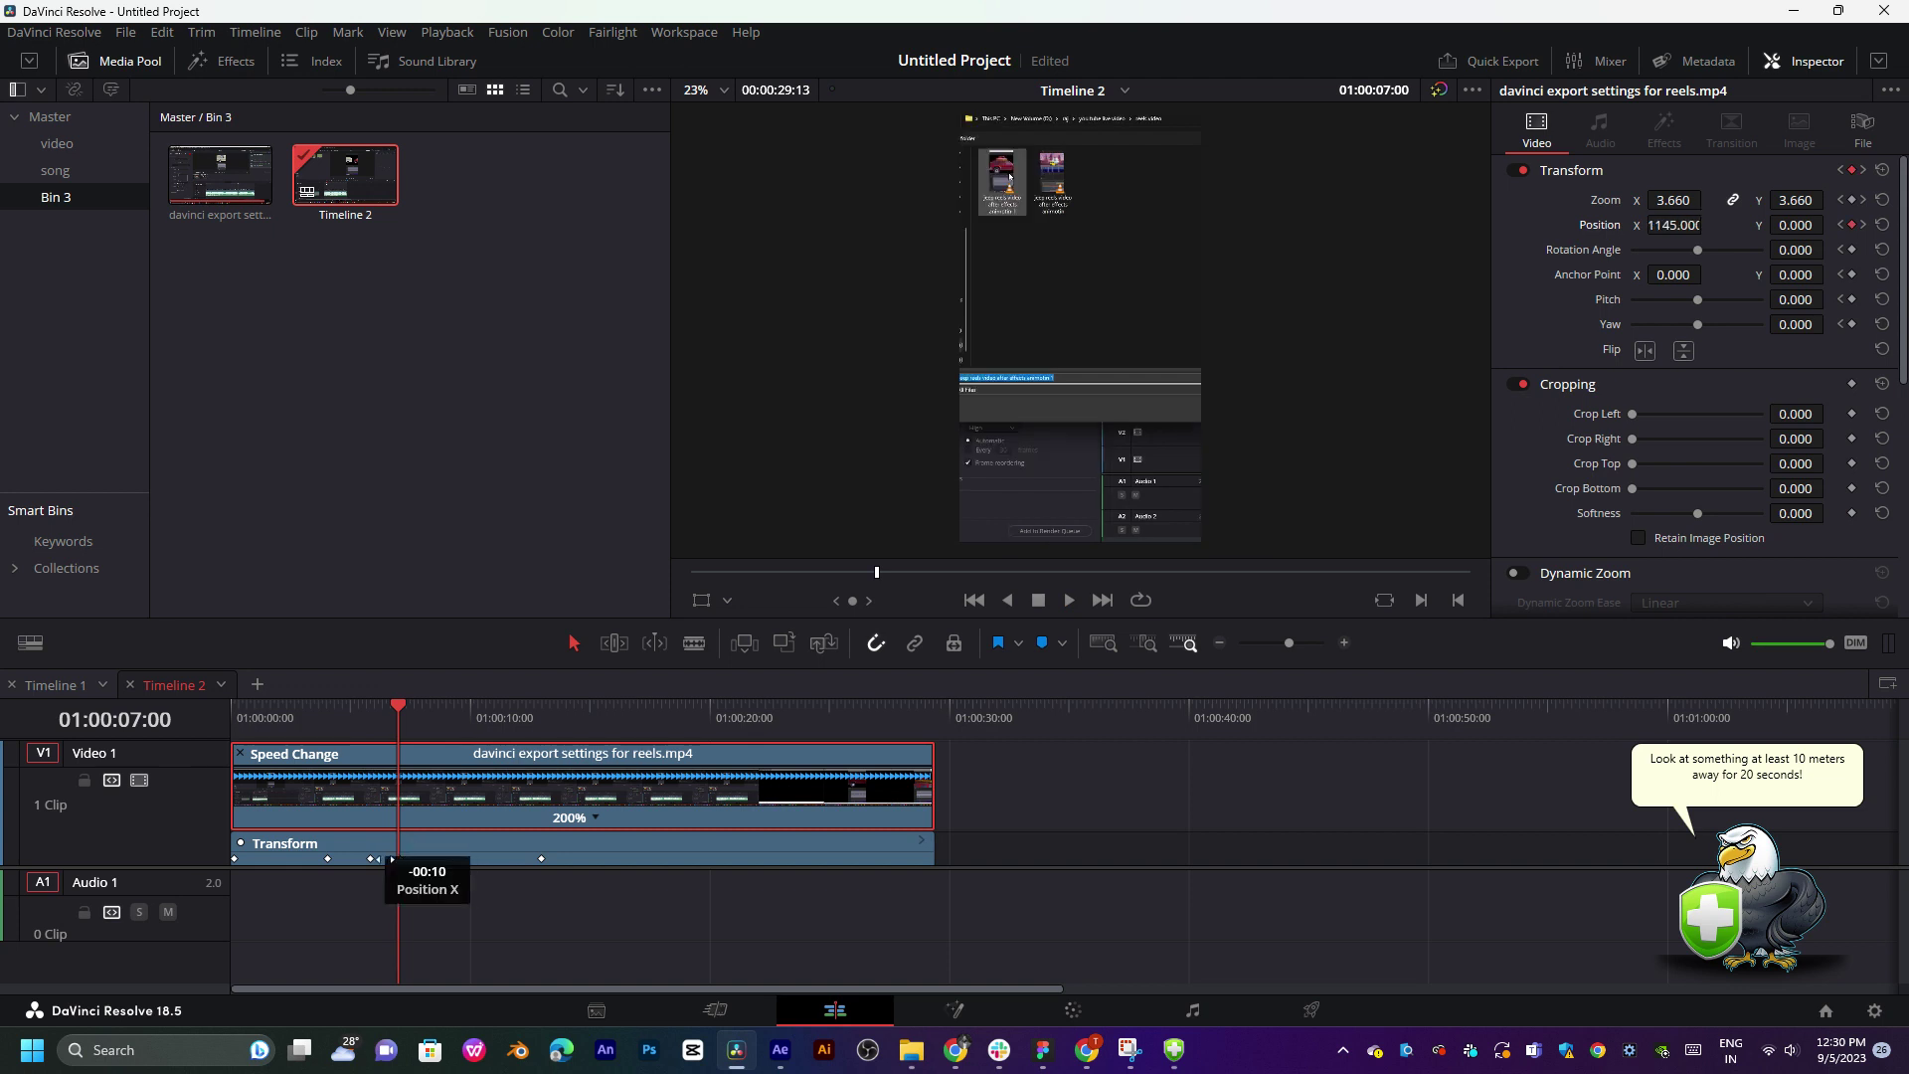
pyautogui.click(347, 718)
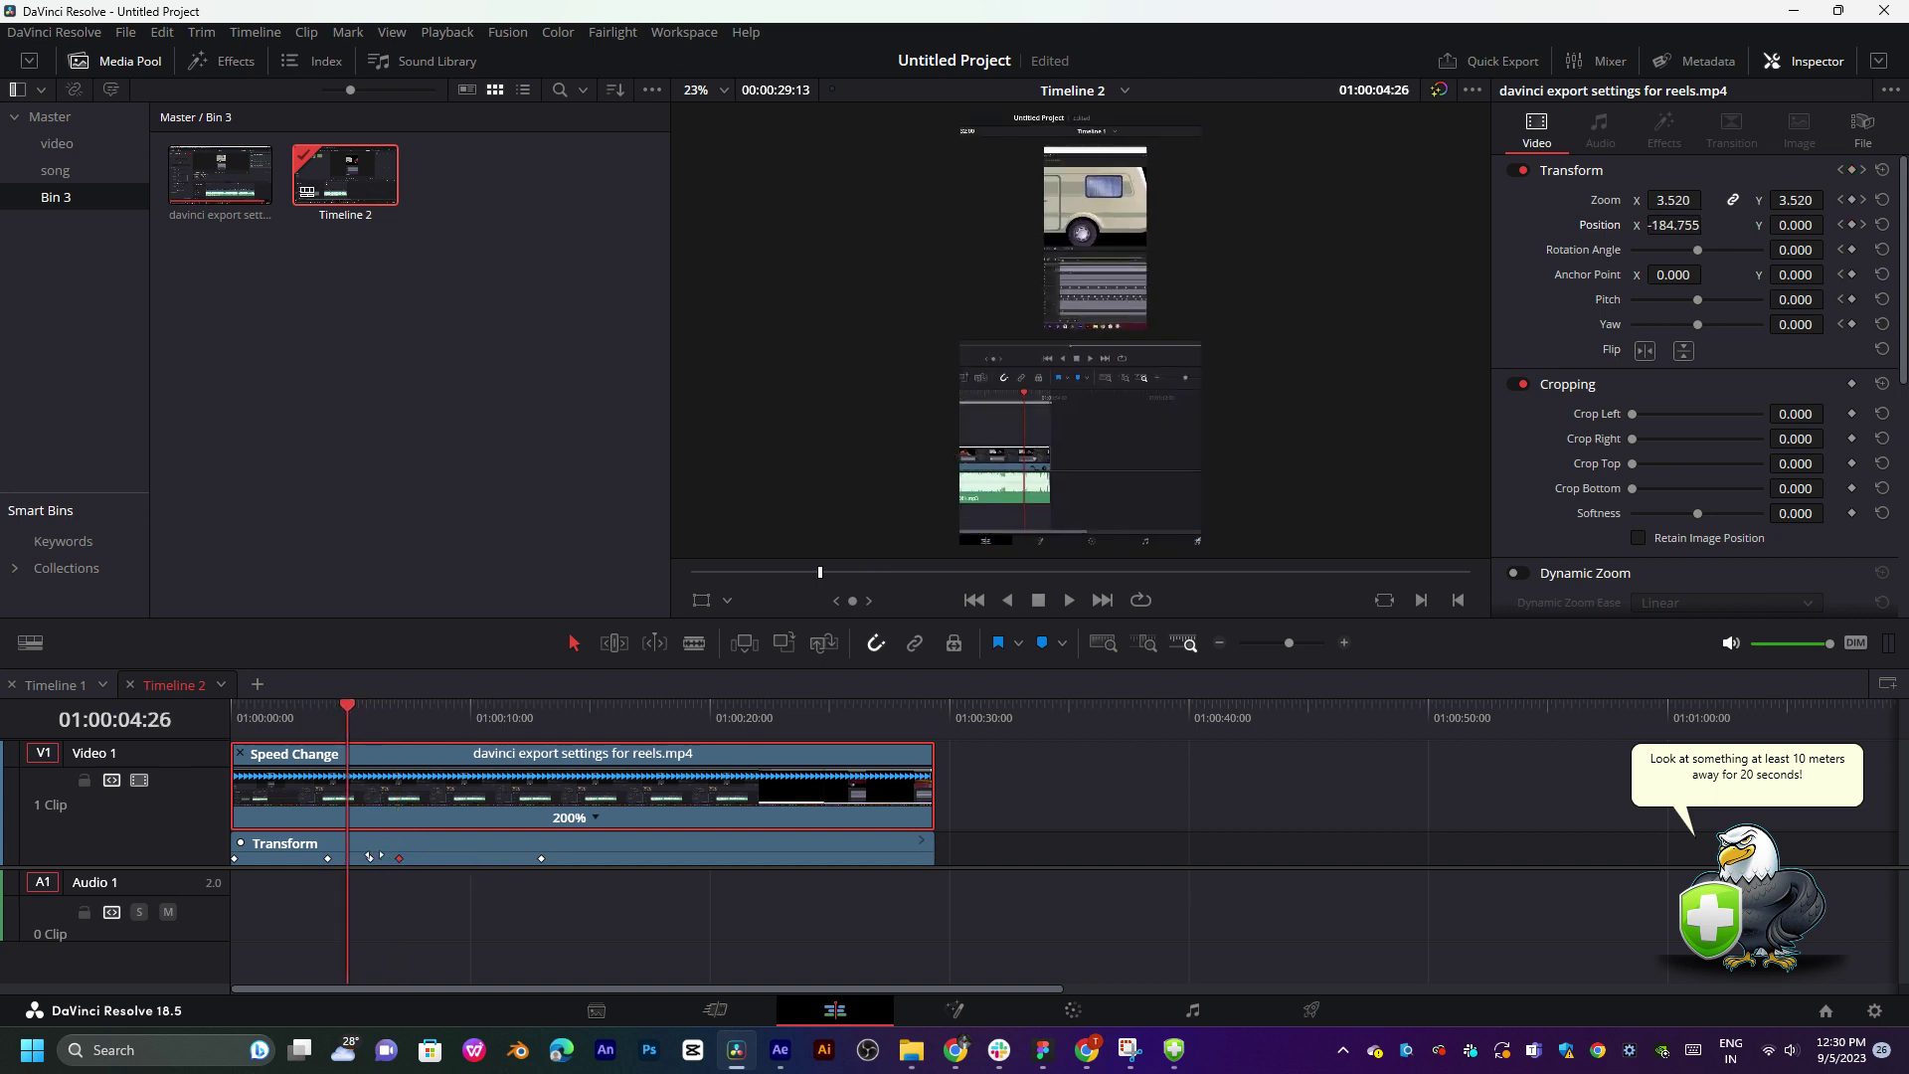
pyautogui.moveTo(400, 858); pyautogui.dragTo(386, 860)
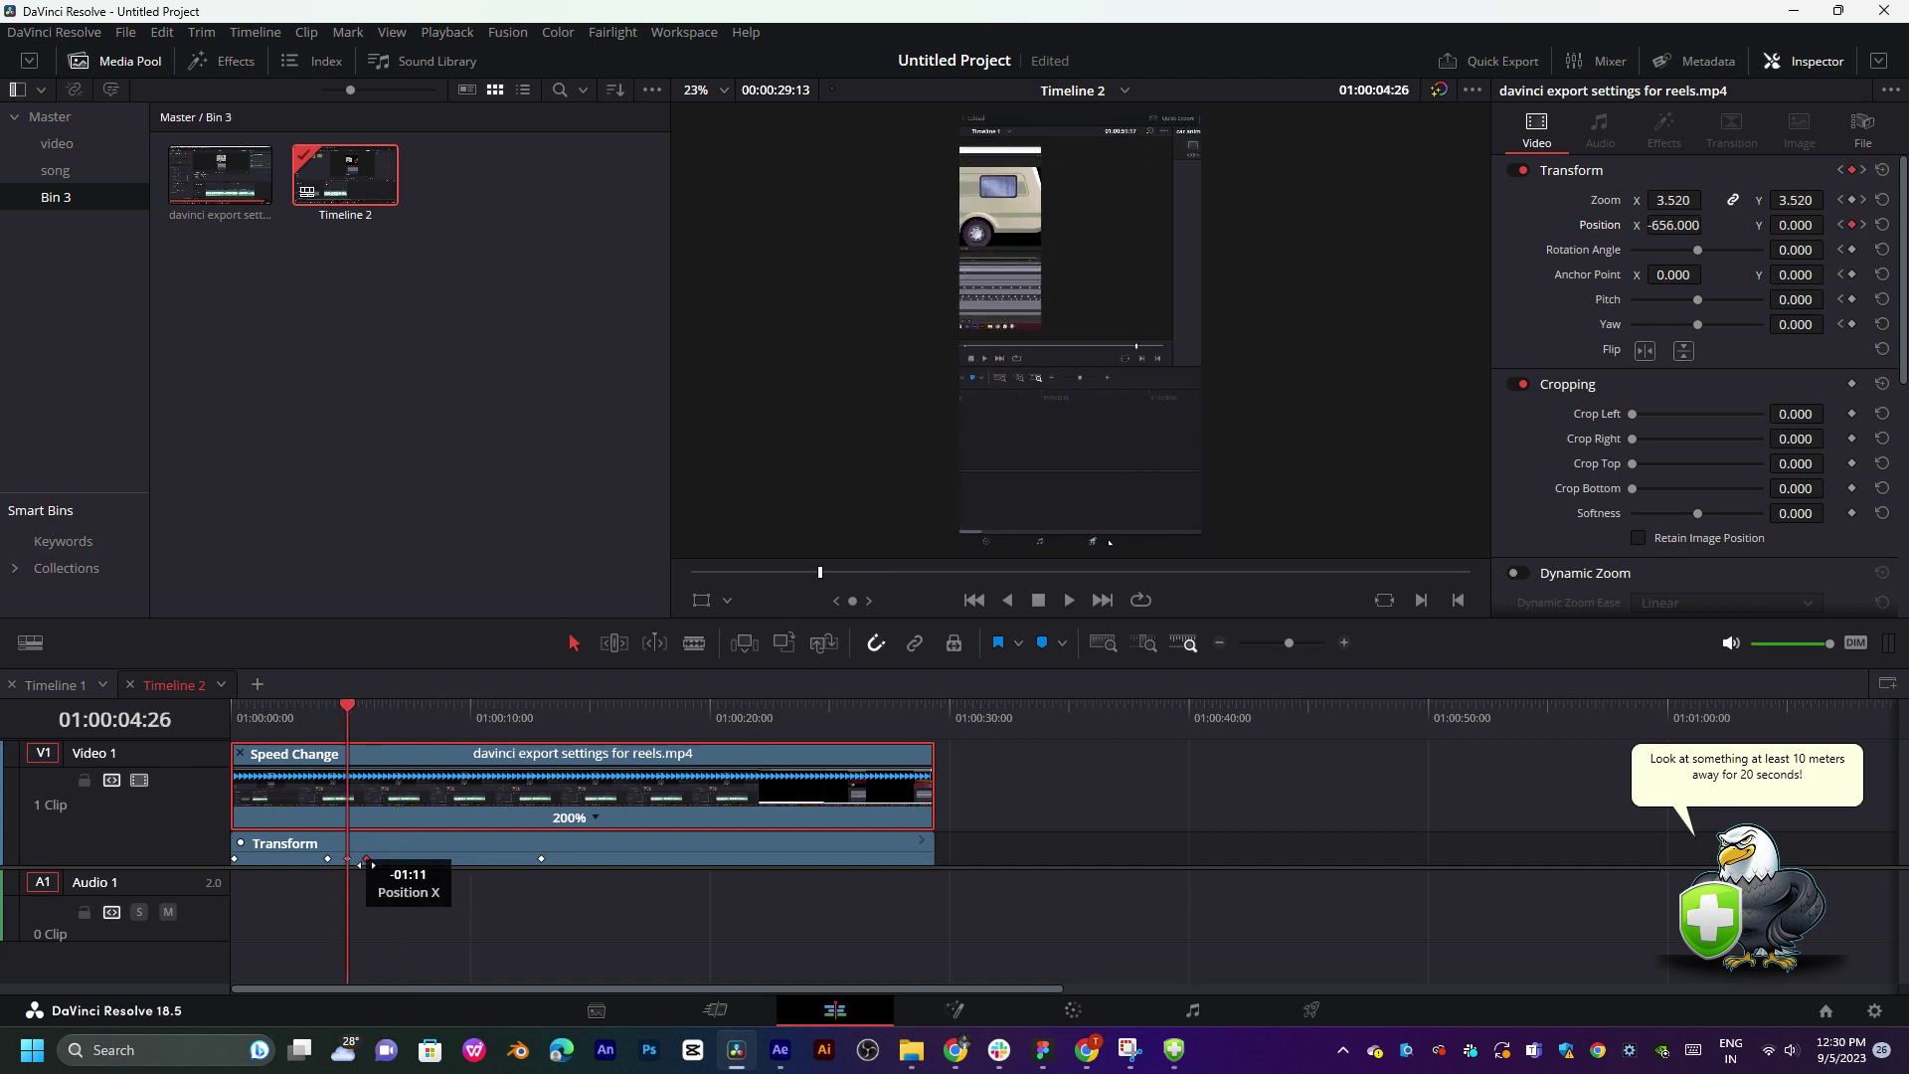
pyautogui.press('space')
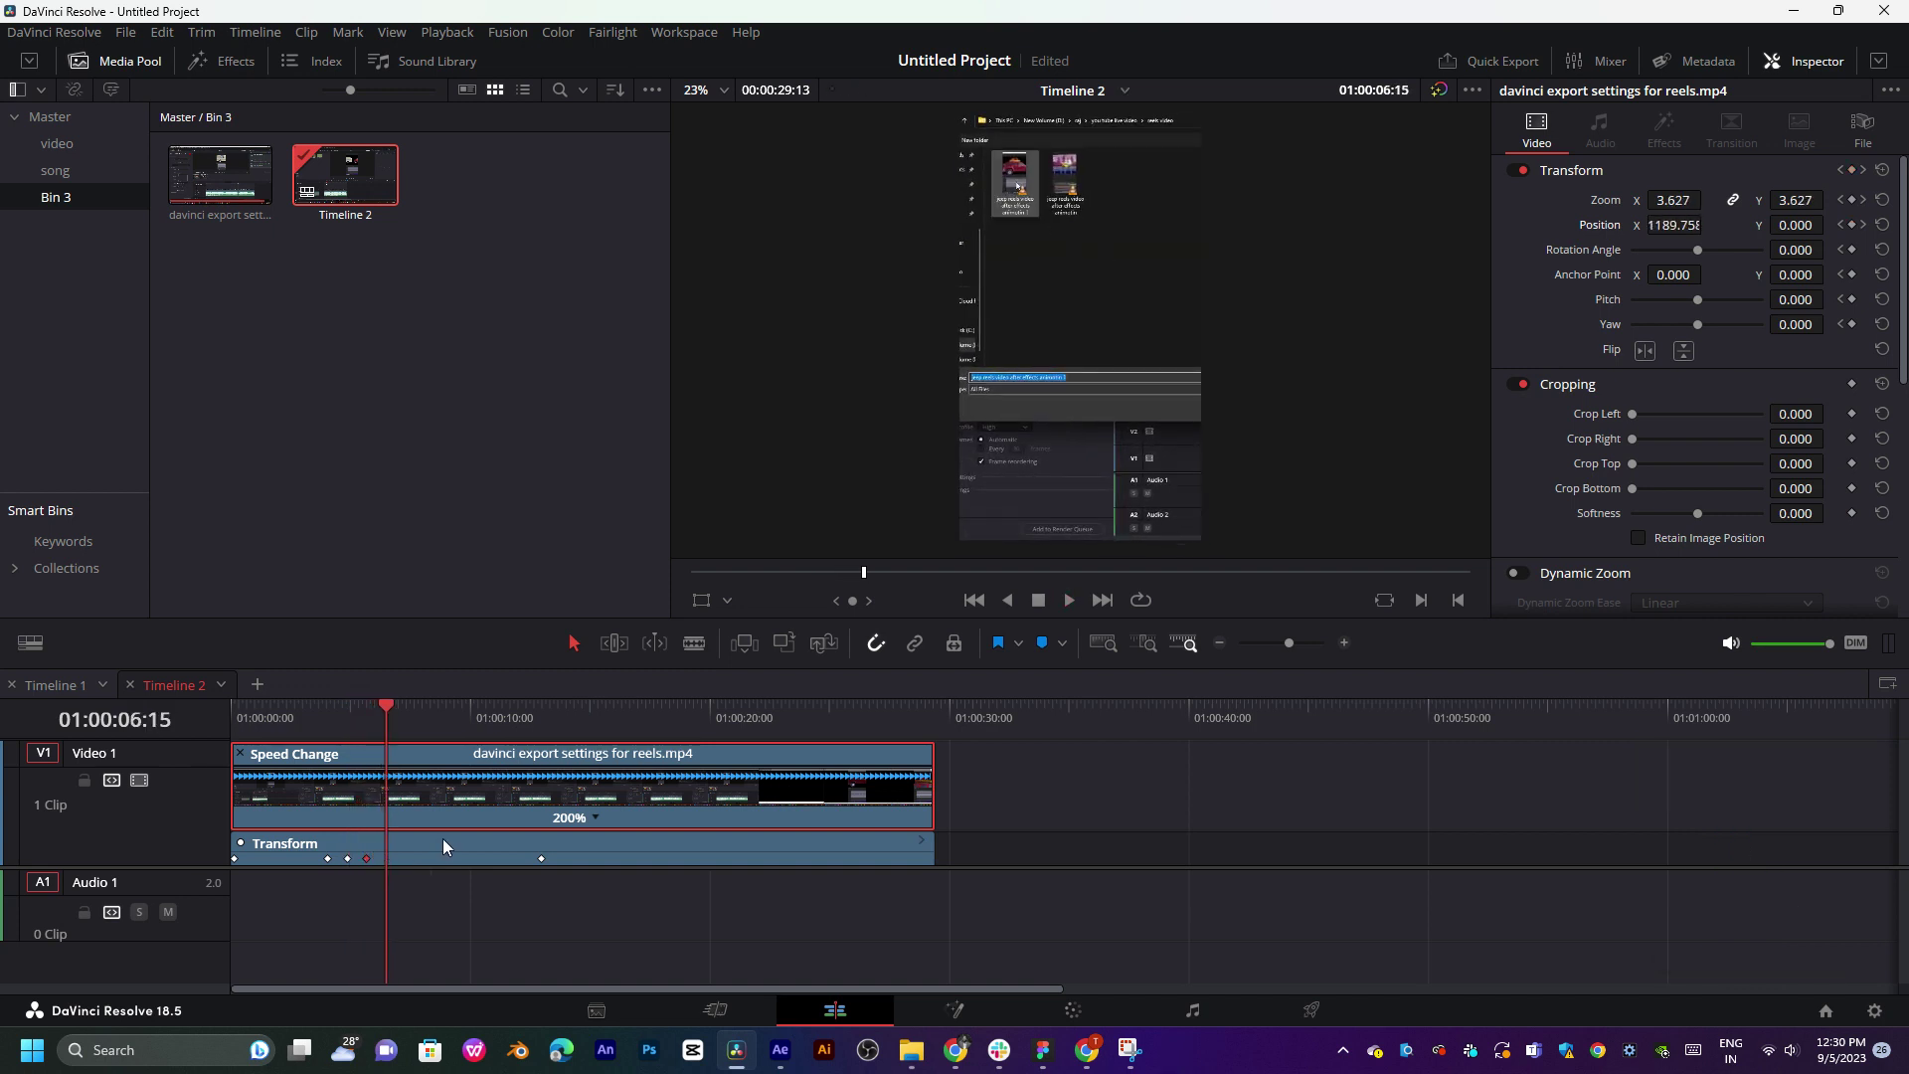
pyautogui.moveTo(368, 858); pyautogui.dragTo(365, 859)
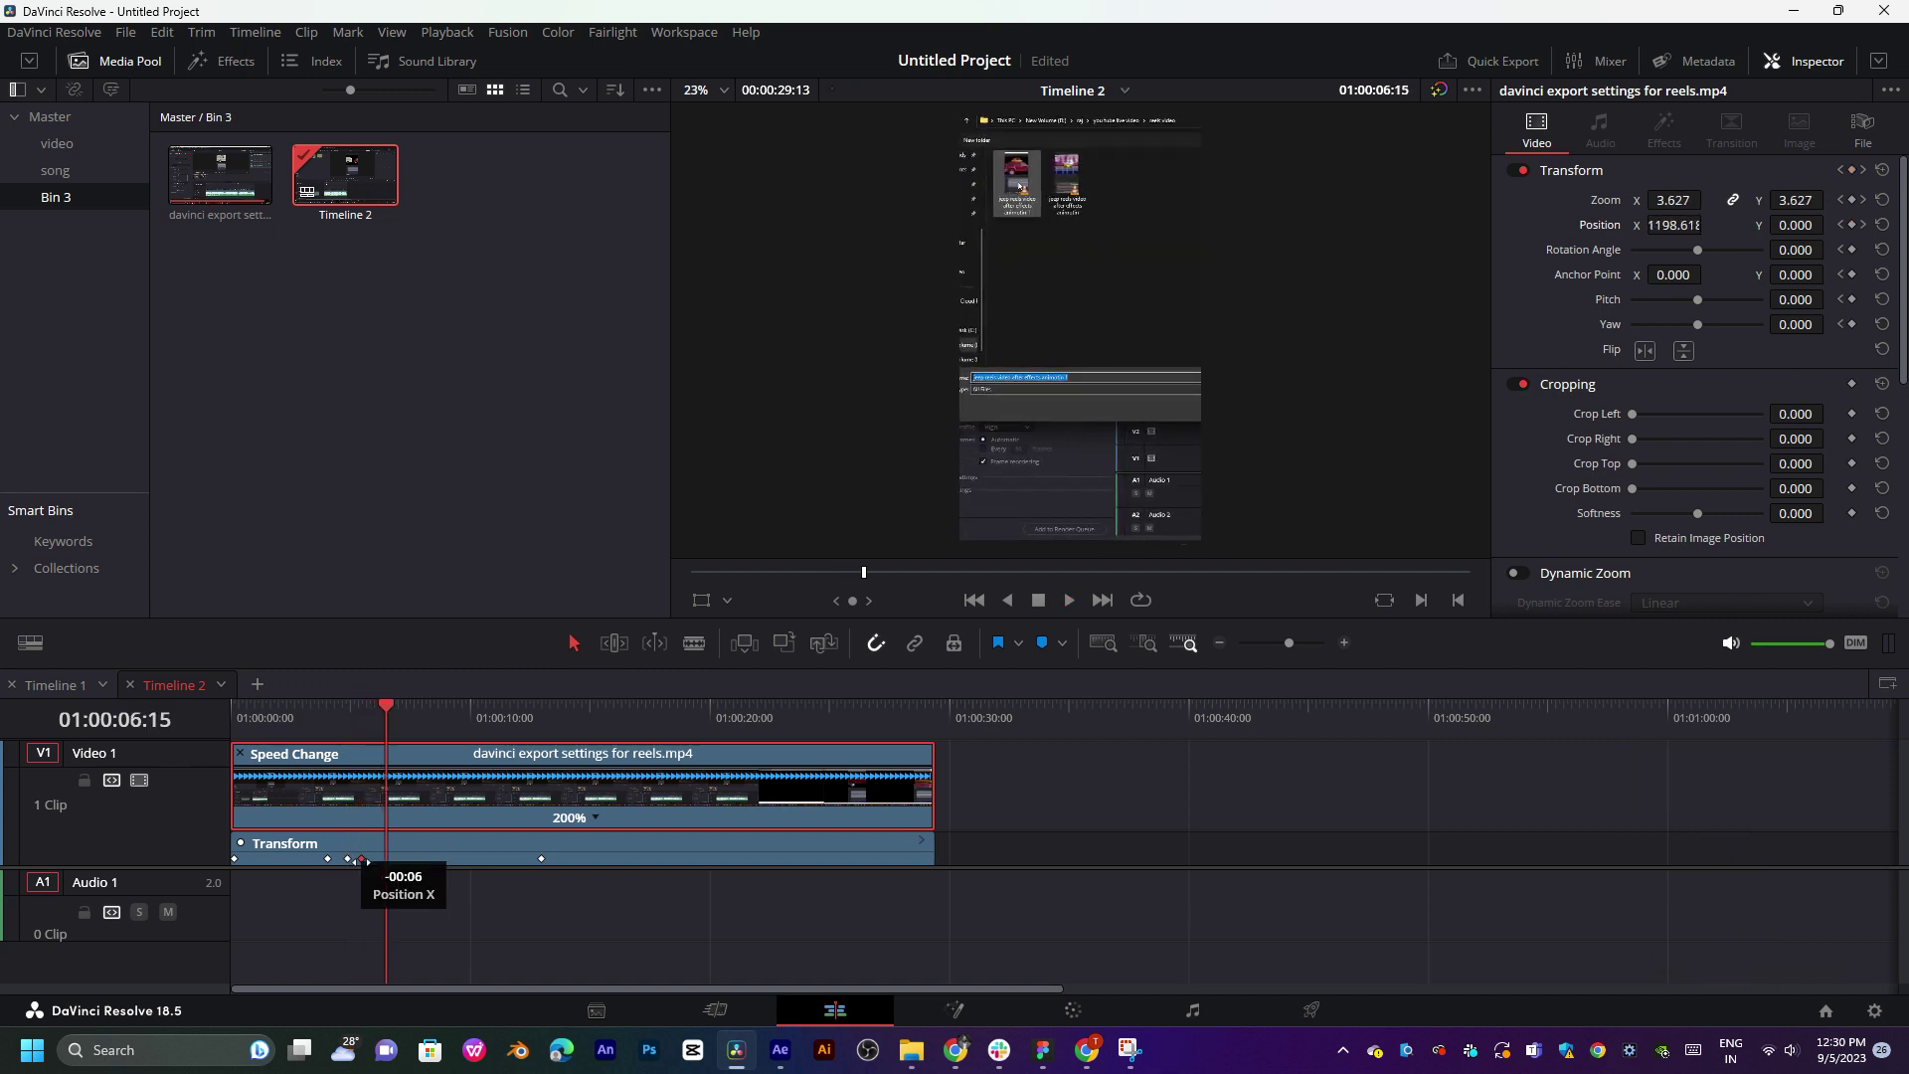
pyautogui.click(336, 727)
pyautogui.press('space')
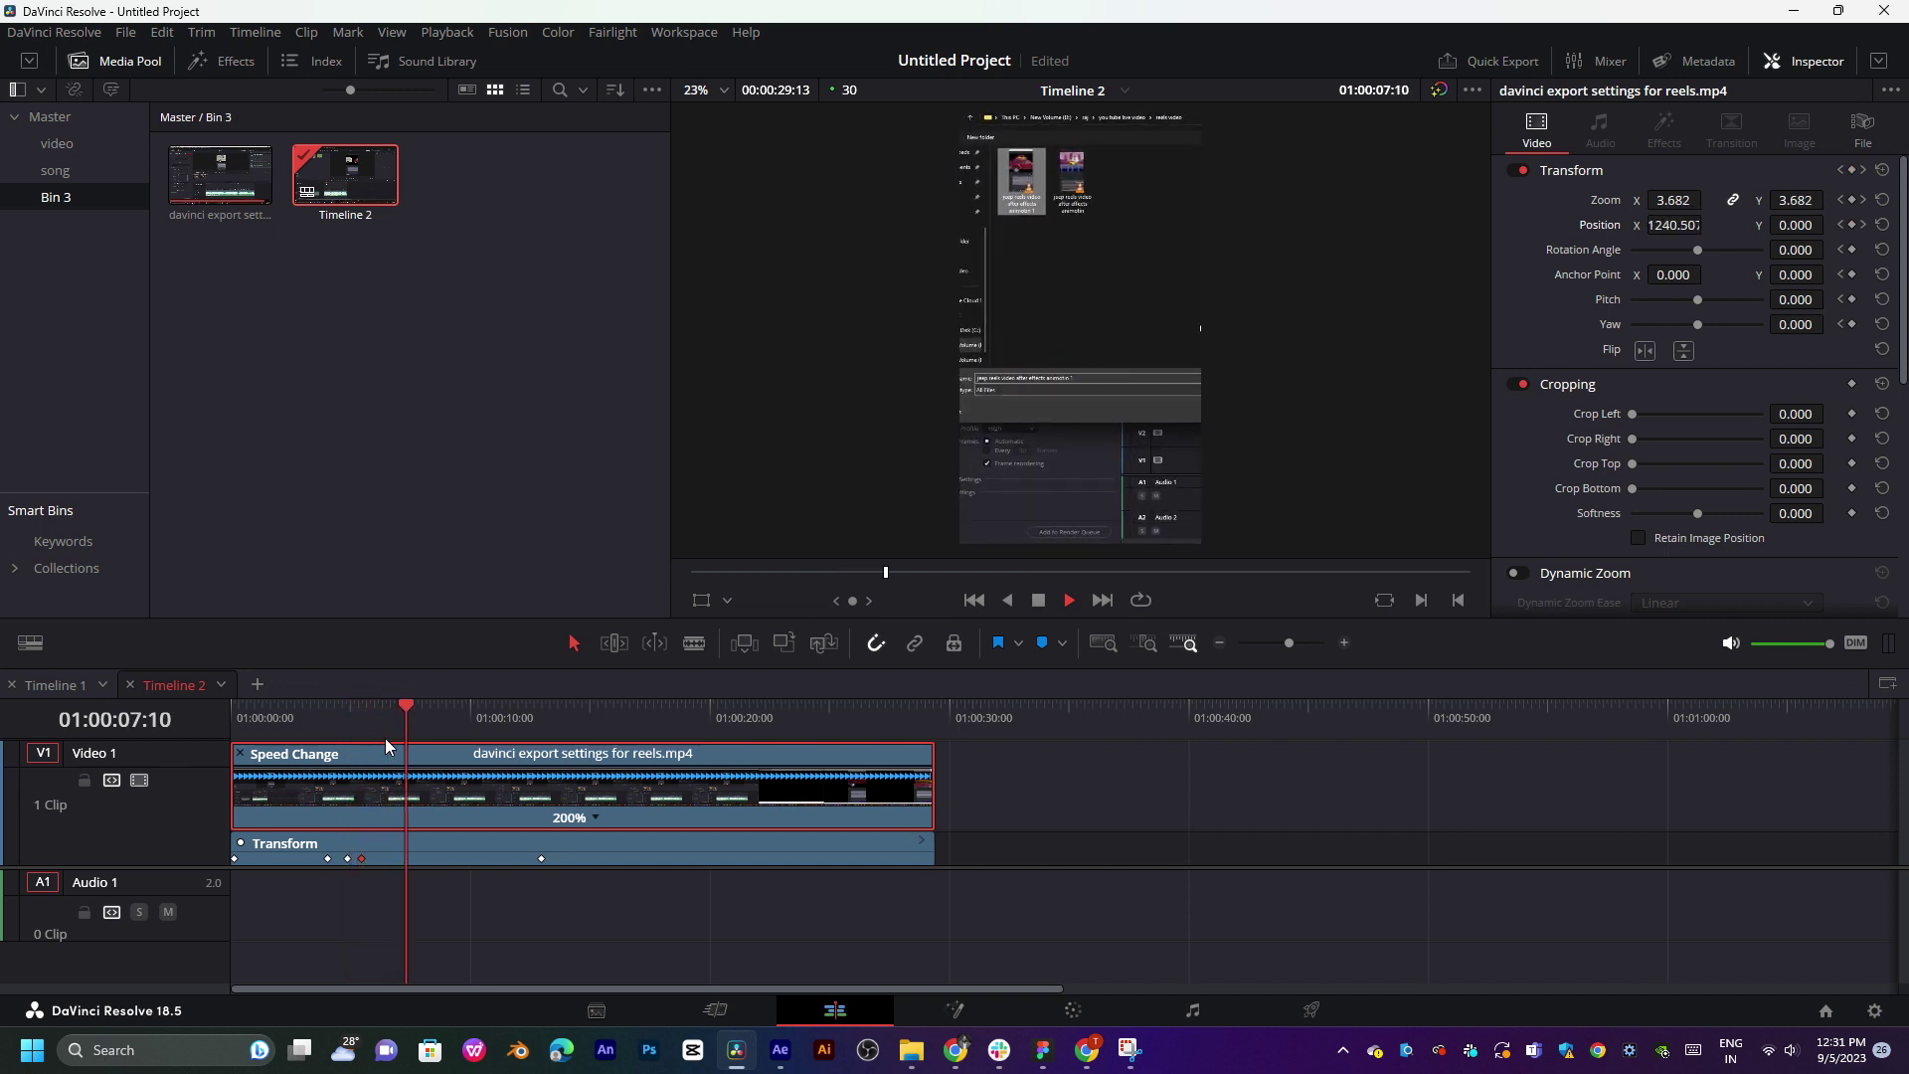
pyautogui.press('space')
pyautogui.moveTo(428, 734)
pyautogui.mouseDown()
pyautogui.moveTo(497, 714)
pyautogui.moveTo(396, 744)
pyautogui.mouseUp()
# - Keyframe a higher Position X at about 16:08 and play the new pan
pyautogui.press('space')
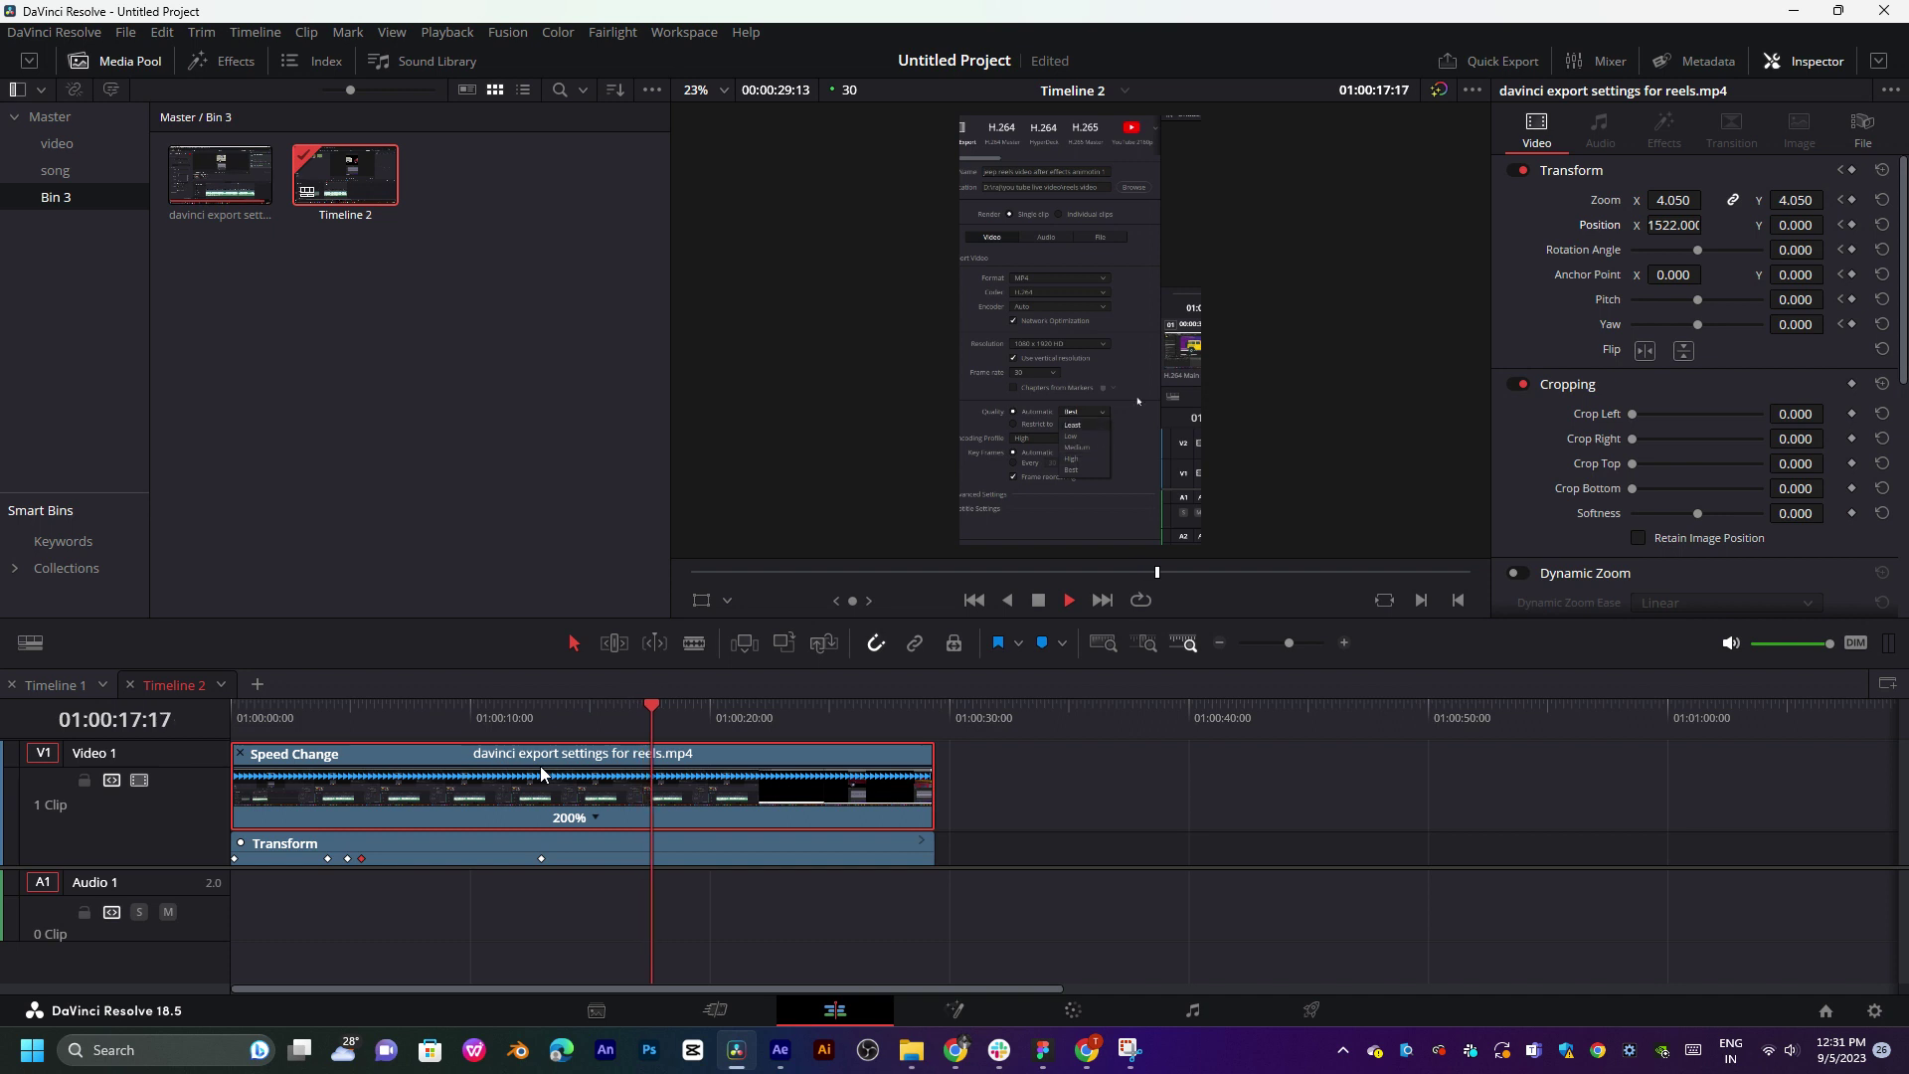
pyautogui.click(620, 718)
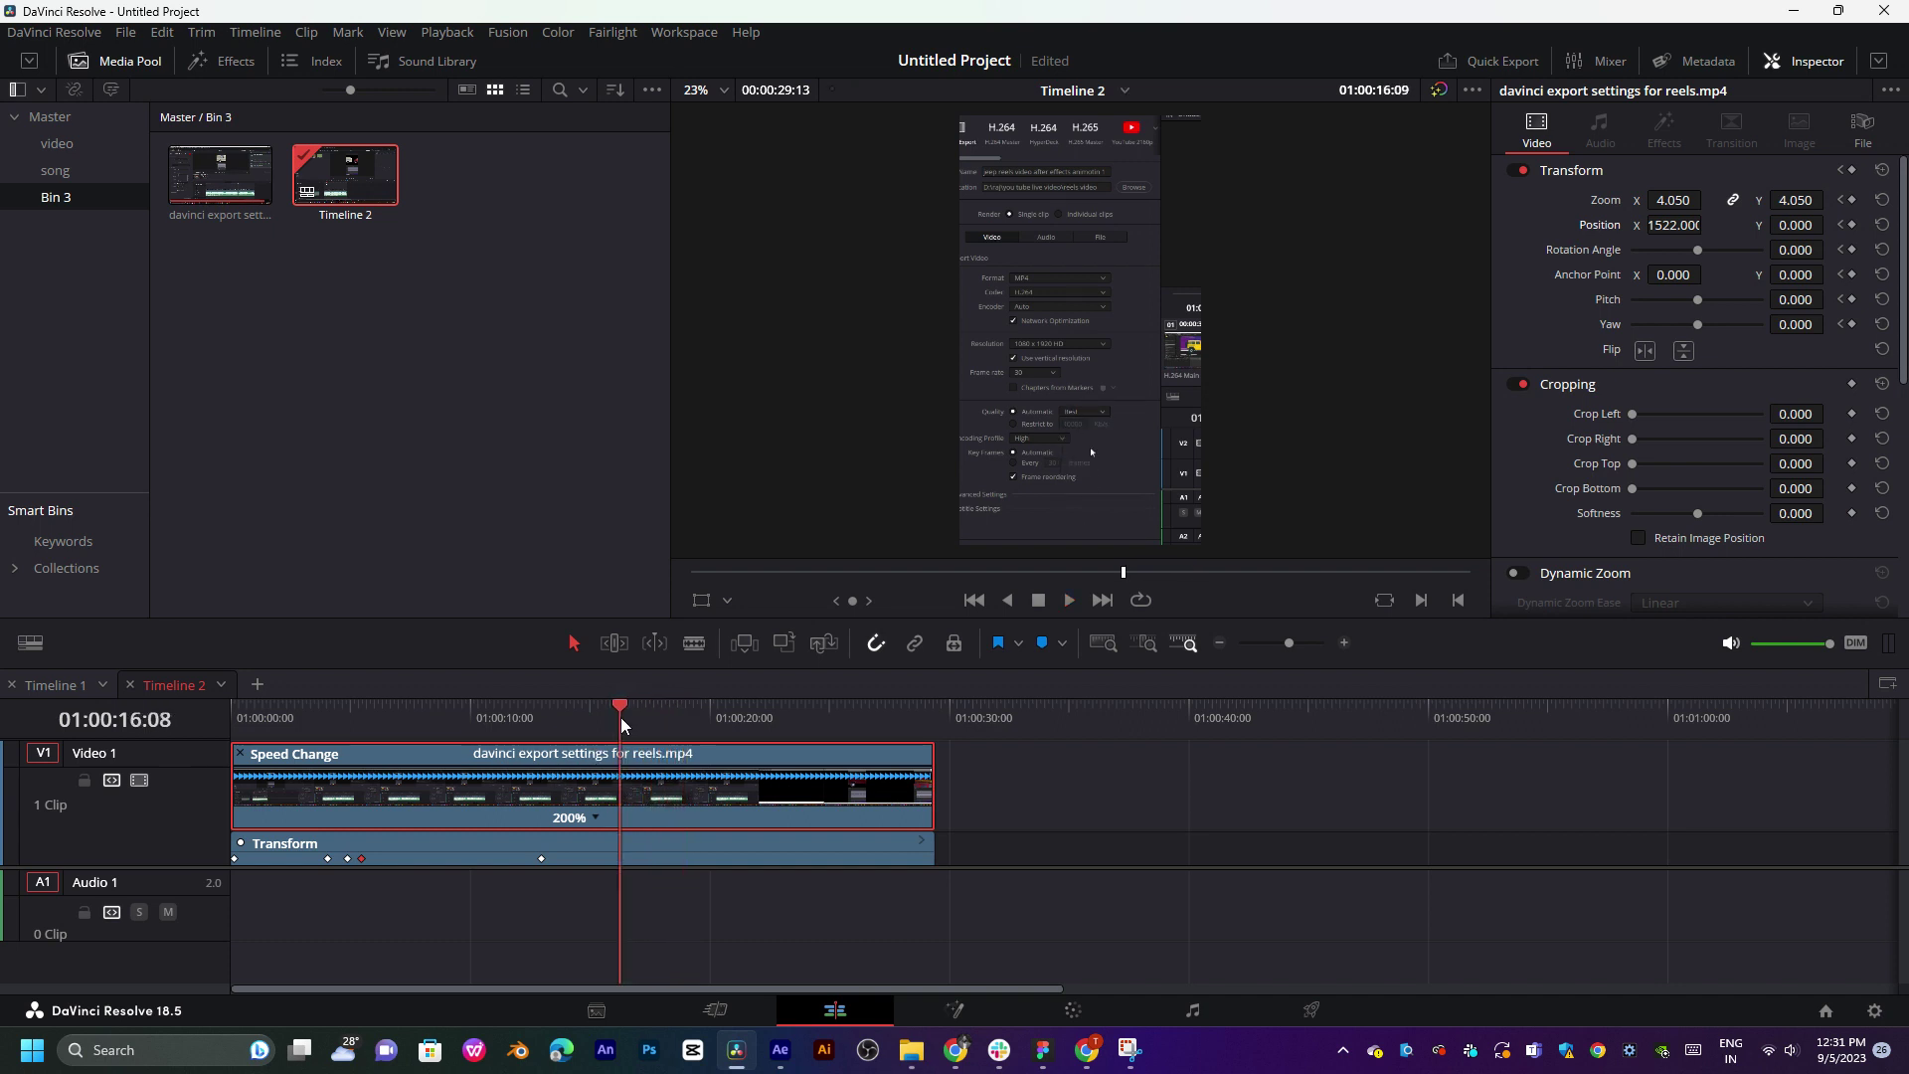
pyautogui.moveTo(620, 718); pyautogui.dragTo(619, 718)
pyautogui.moveTo(1690, 225)
pyautogui.mouseDown()
pyautogui.moveTo(1707, 225)
pyautogui.moveTo(1676, 224)
pyautogui.mouseUp()
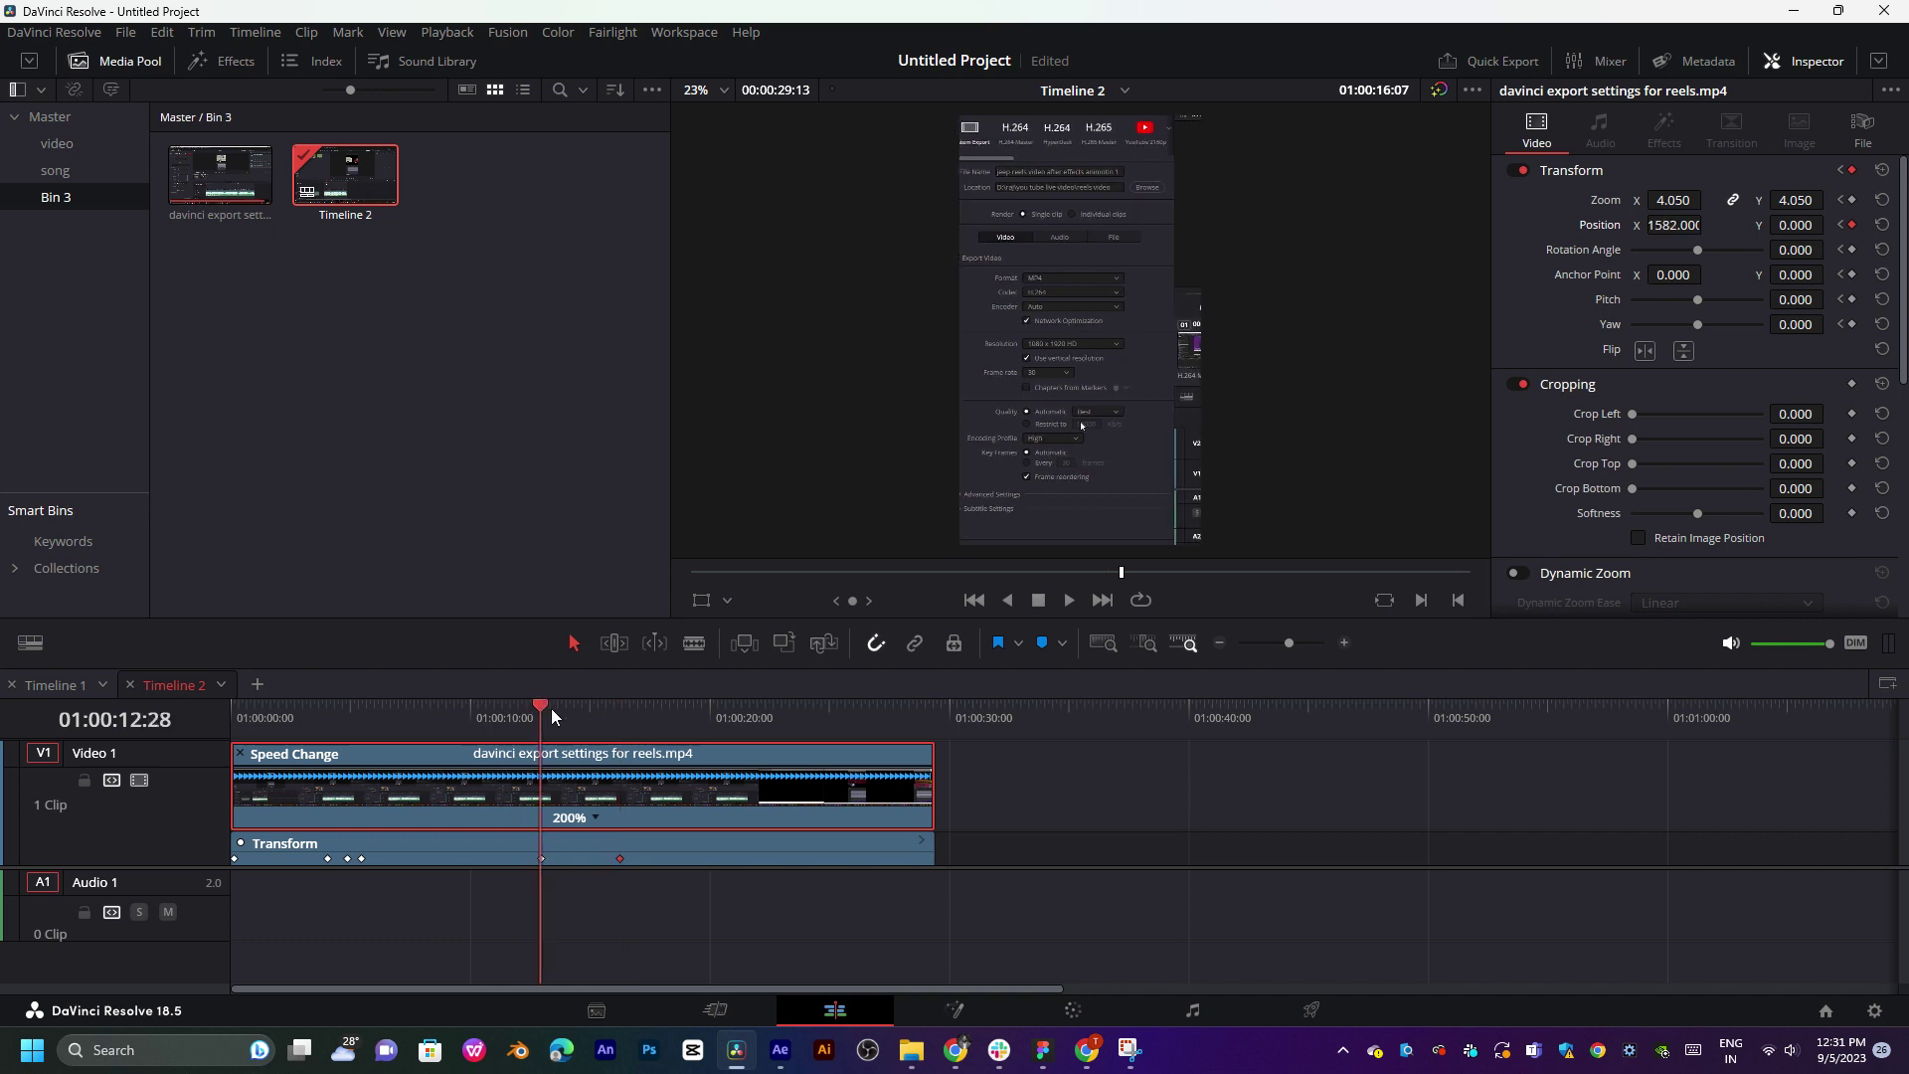
pyautogui.press('space')
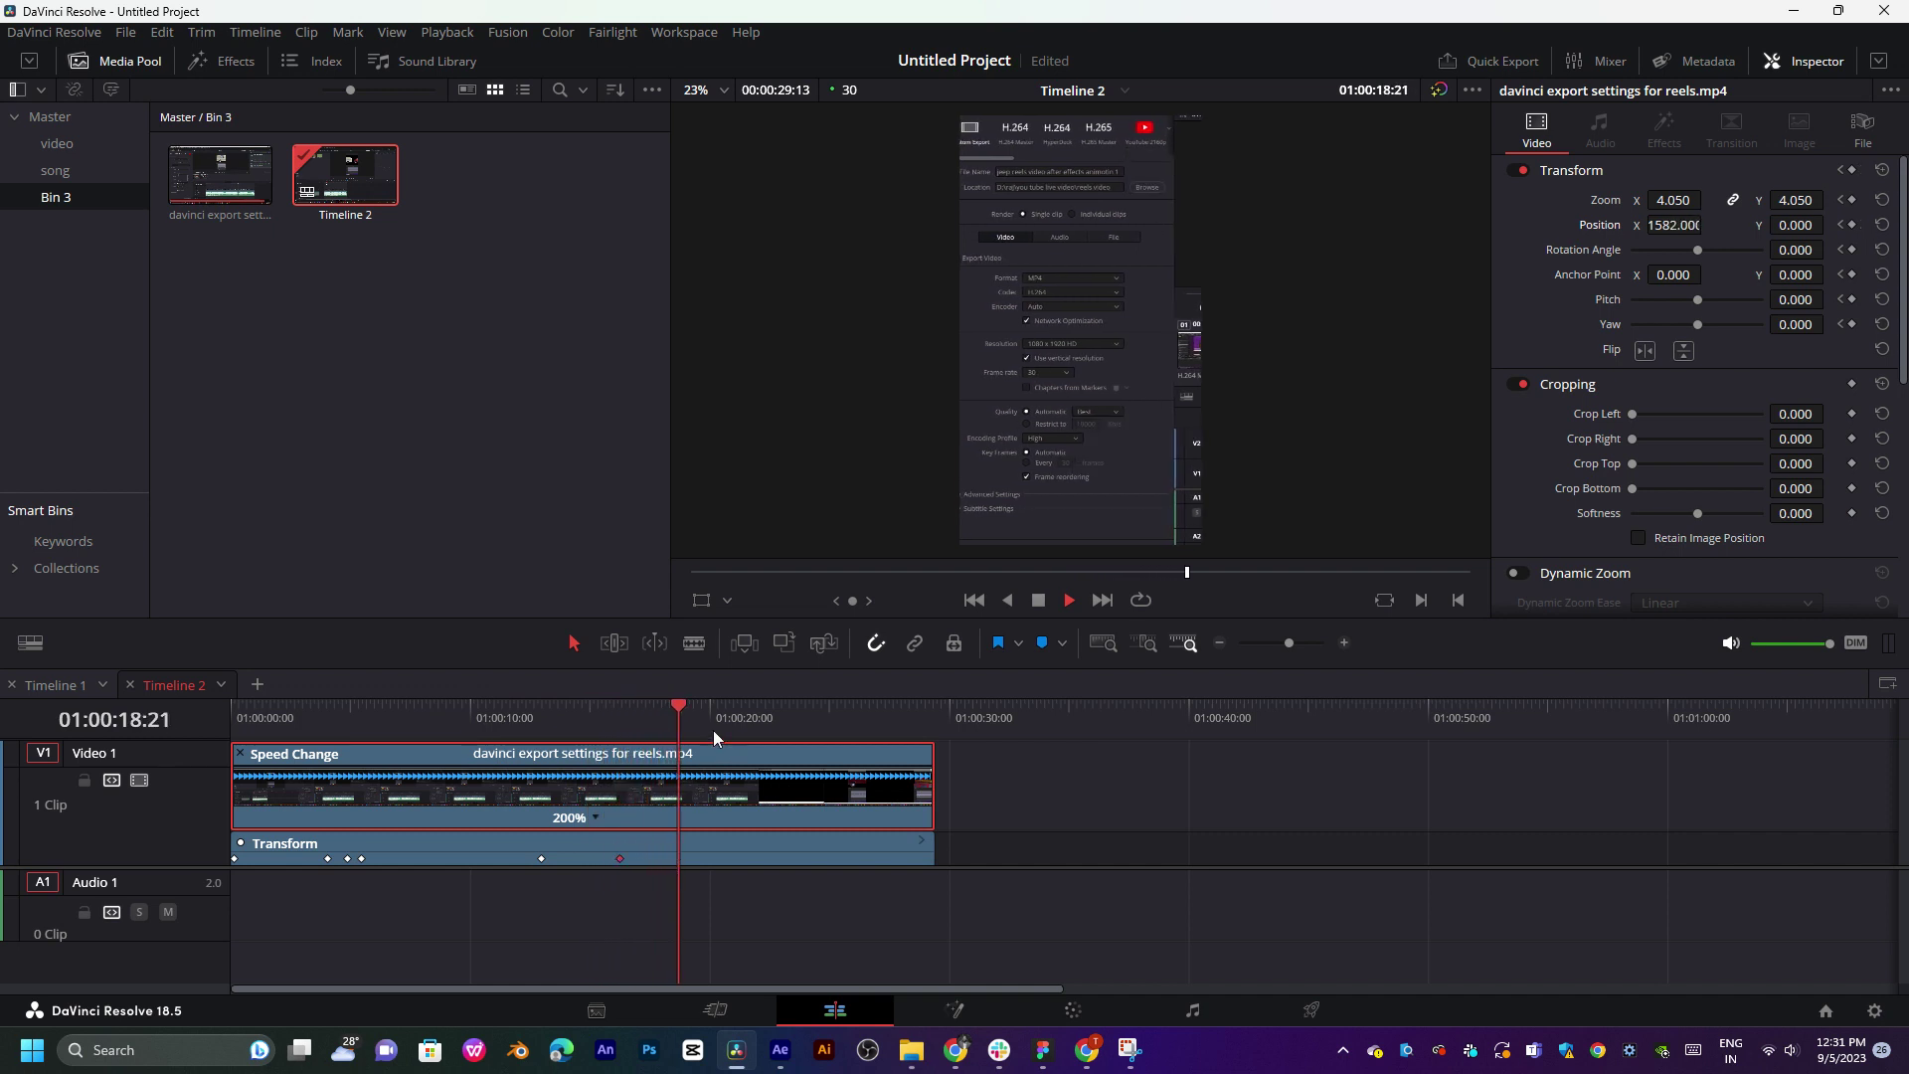
# - Raise Position Y to 352, then add a sideways position keyframe near 01:00:19 (X 683, Y 373)
pyautogui.moveTo(721, 718)
pyautogui.mouseDown()
pyautogui.moveTo(669, 741)
pyautogui.moveTo(691, 758)
pyautogui.mouseUp()
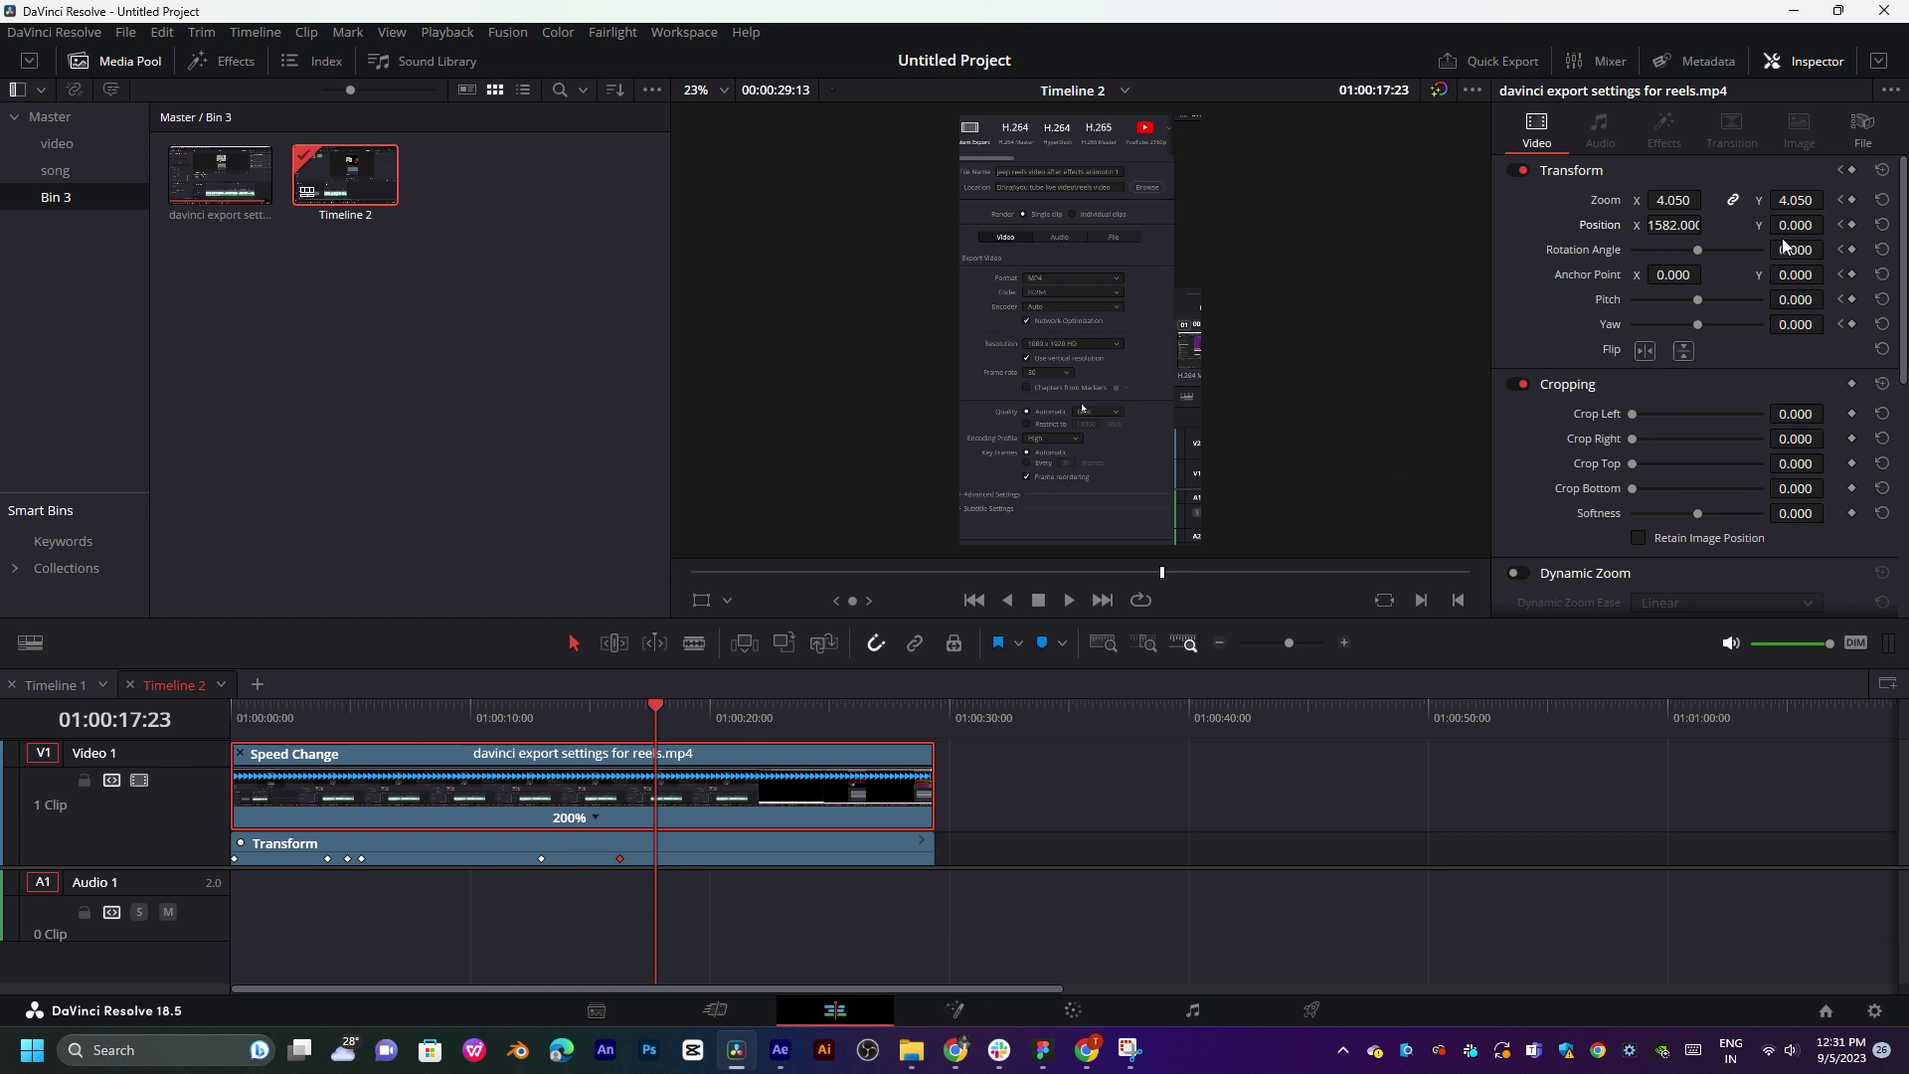
pyautogui.moveTo(1790, 225); pyautogui.dragTo(1840, 225)
pyautogui.click(630, 720)
pyautogui.press('space')
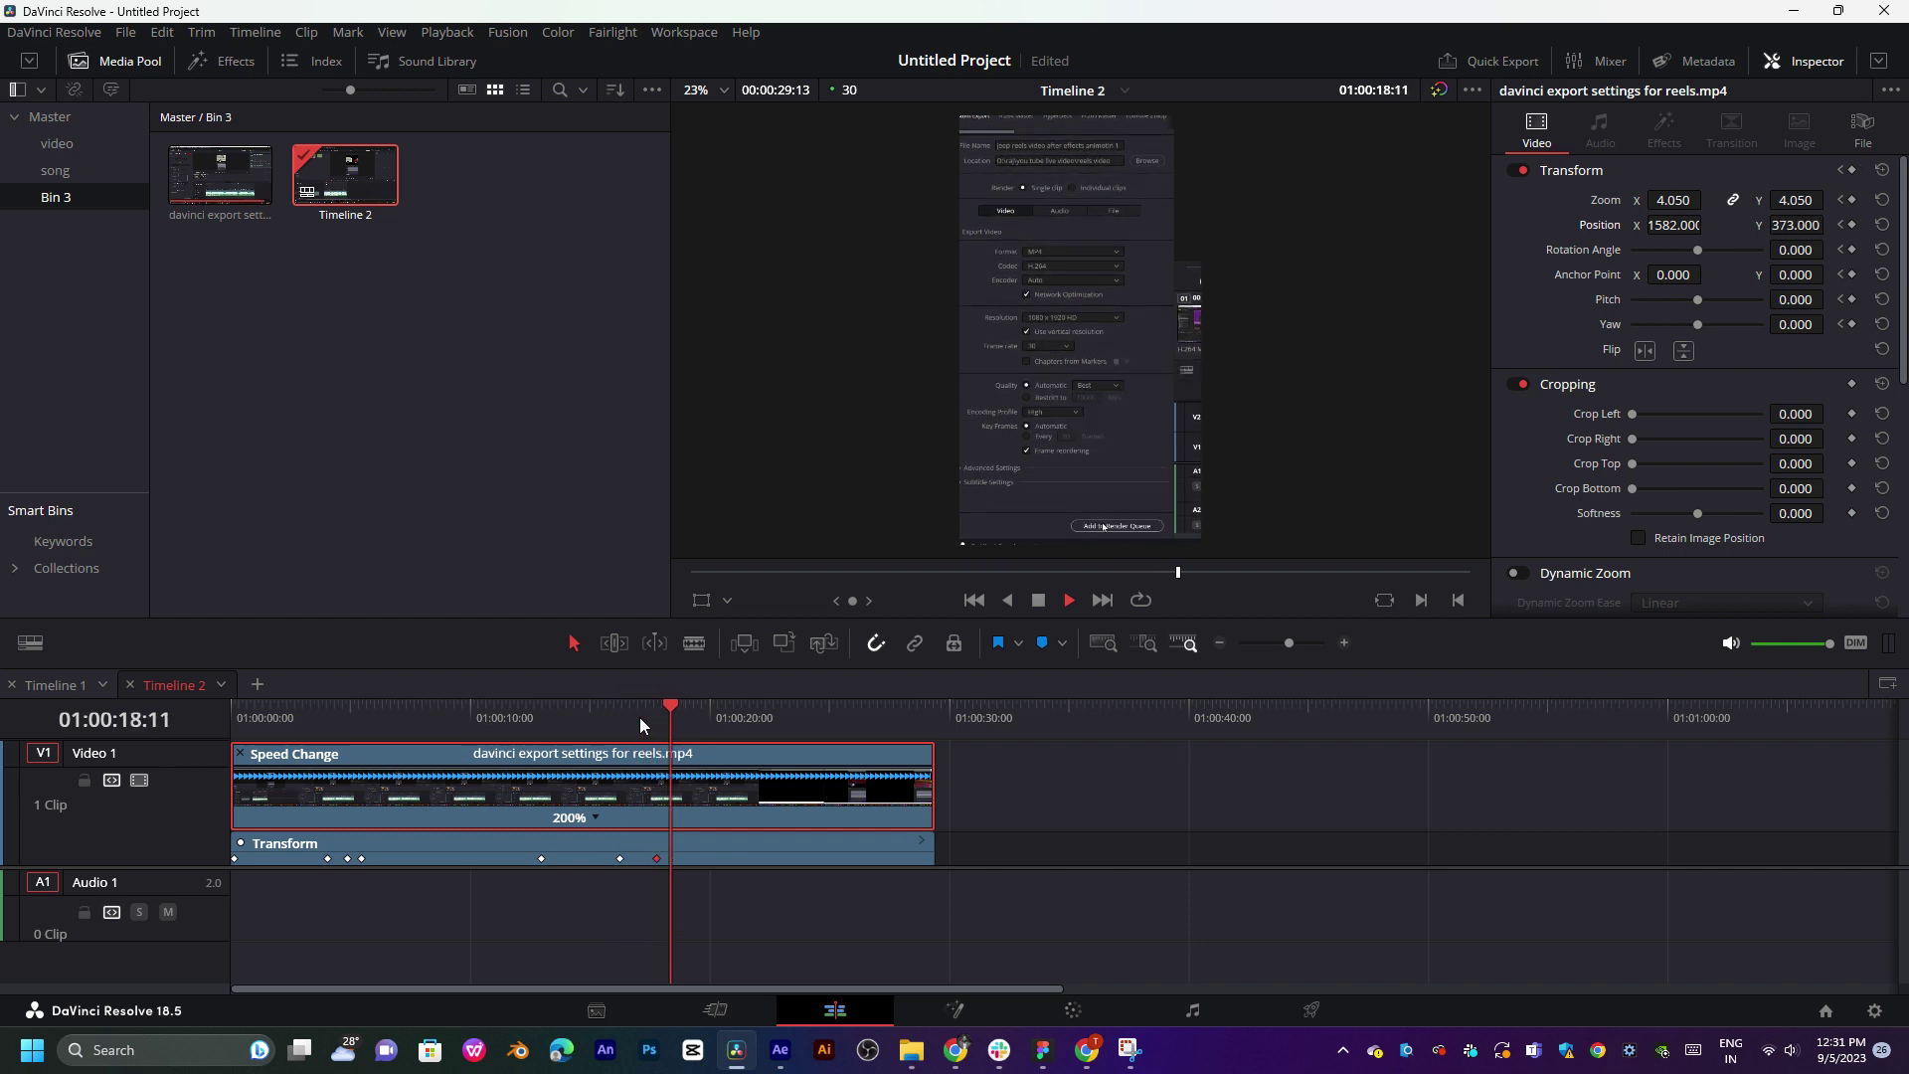
pyautogui.click(584, 708)
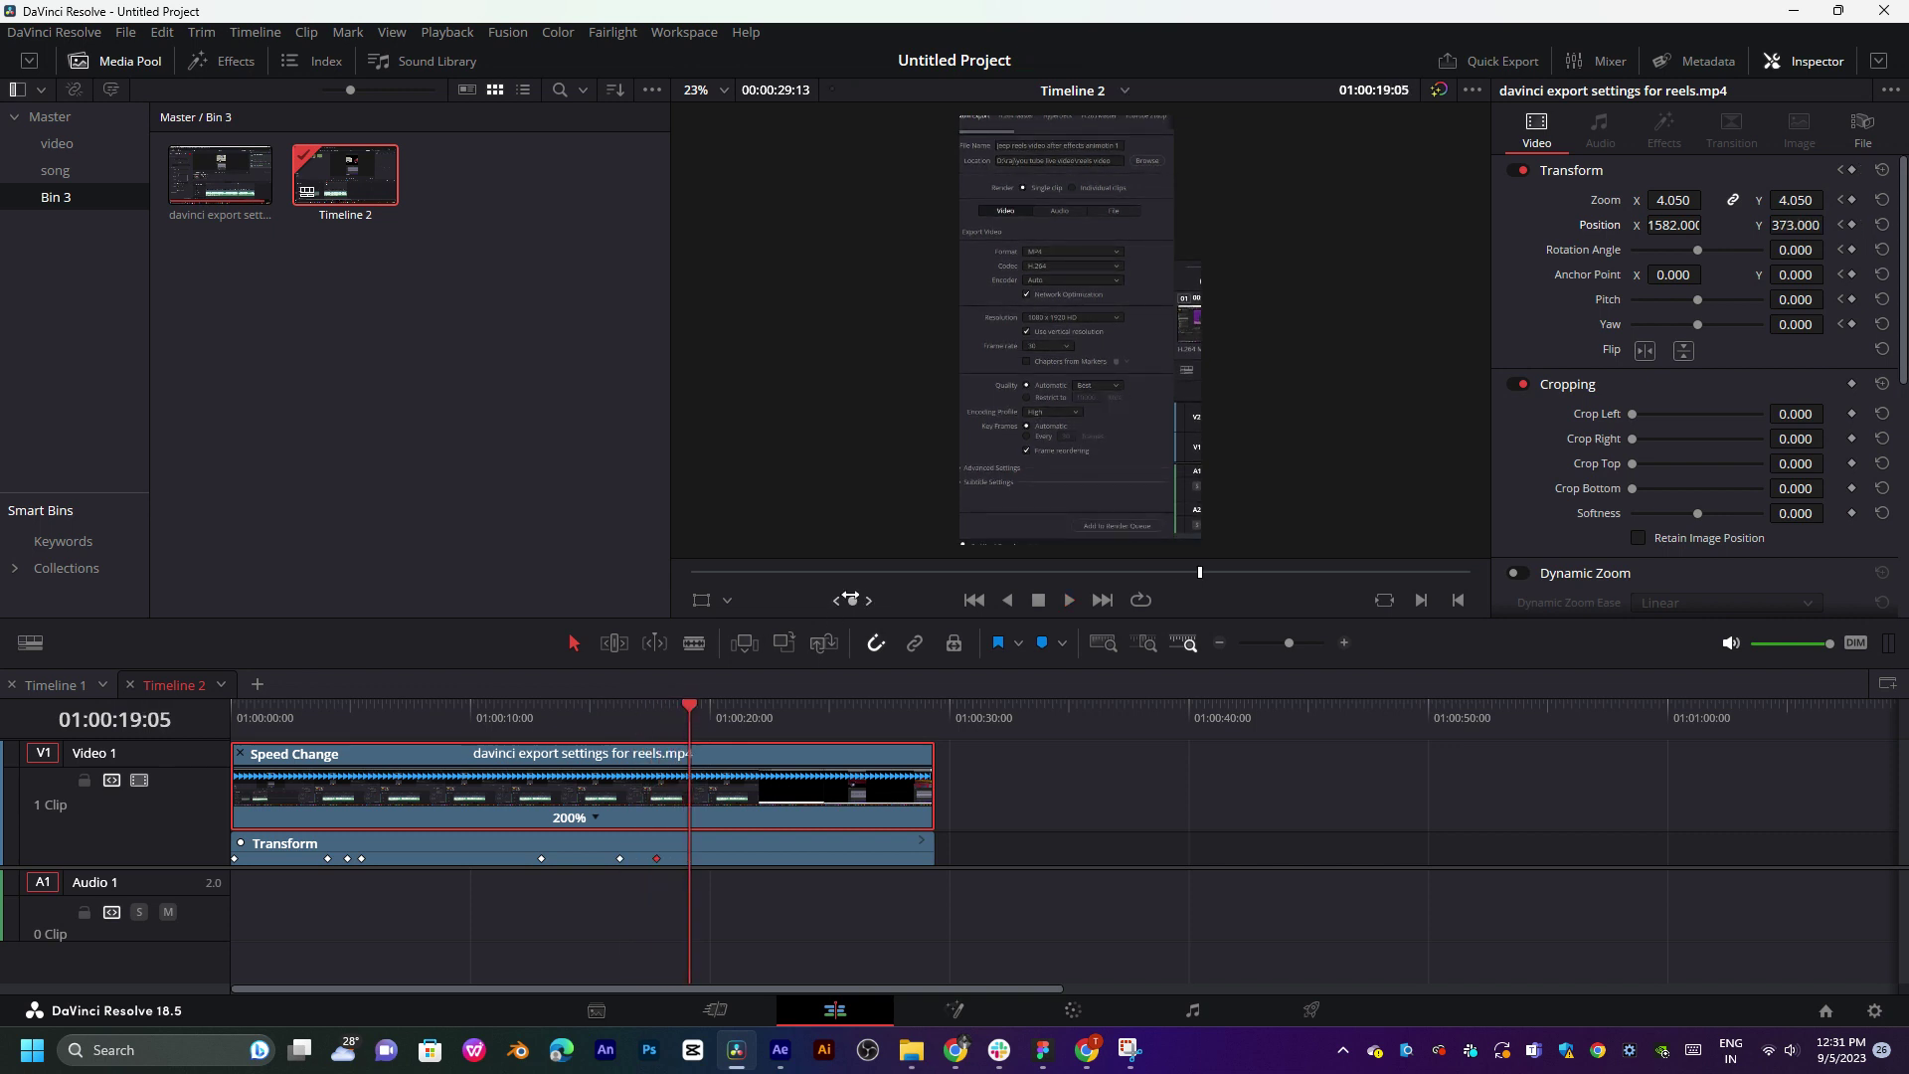
pyautogui.moveTo(1645, 226)
pyautogui.mouseDown()
pyautogui.moveTo(1581, 225)
pyautogui.moveTo(1543, 330)
pyautogui.mouseUp()
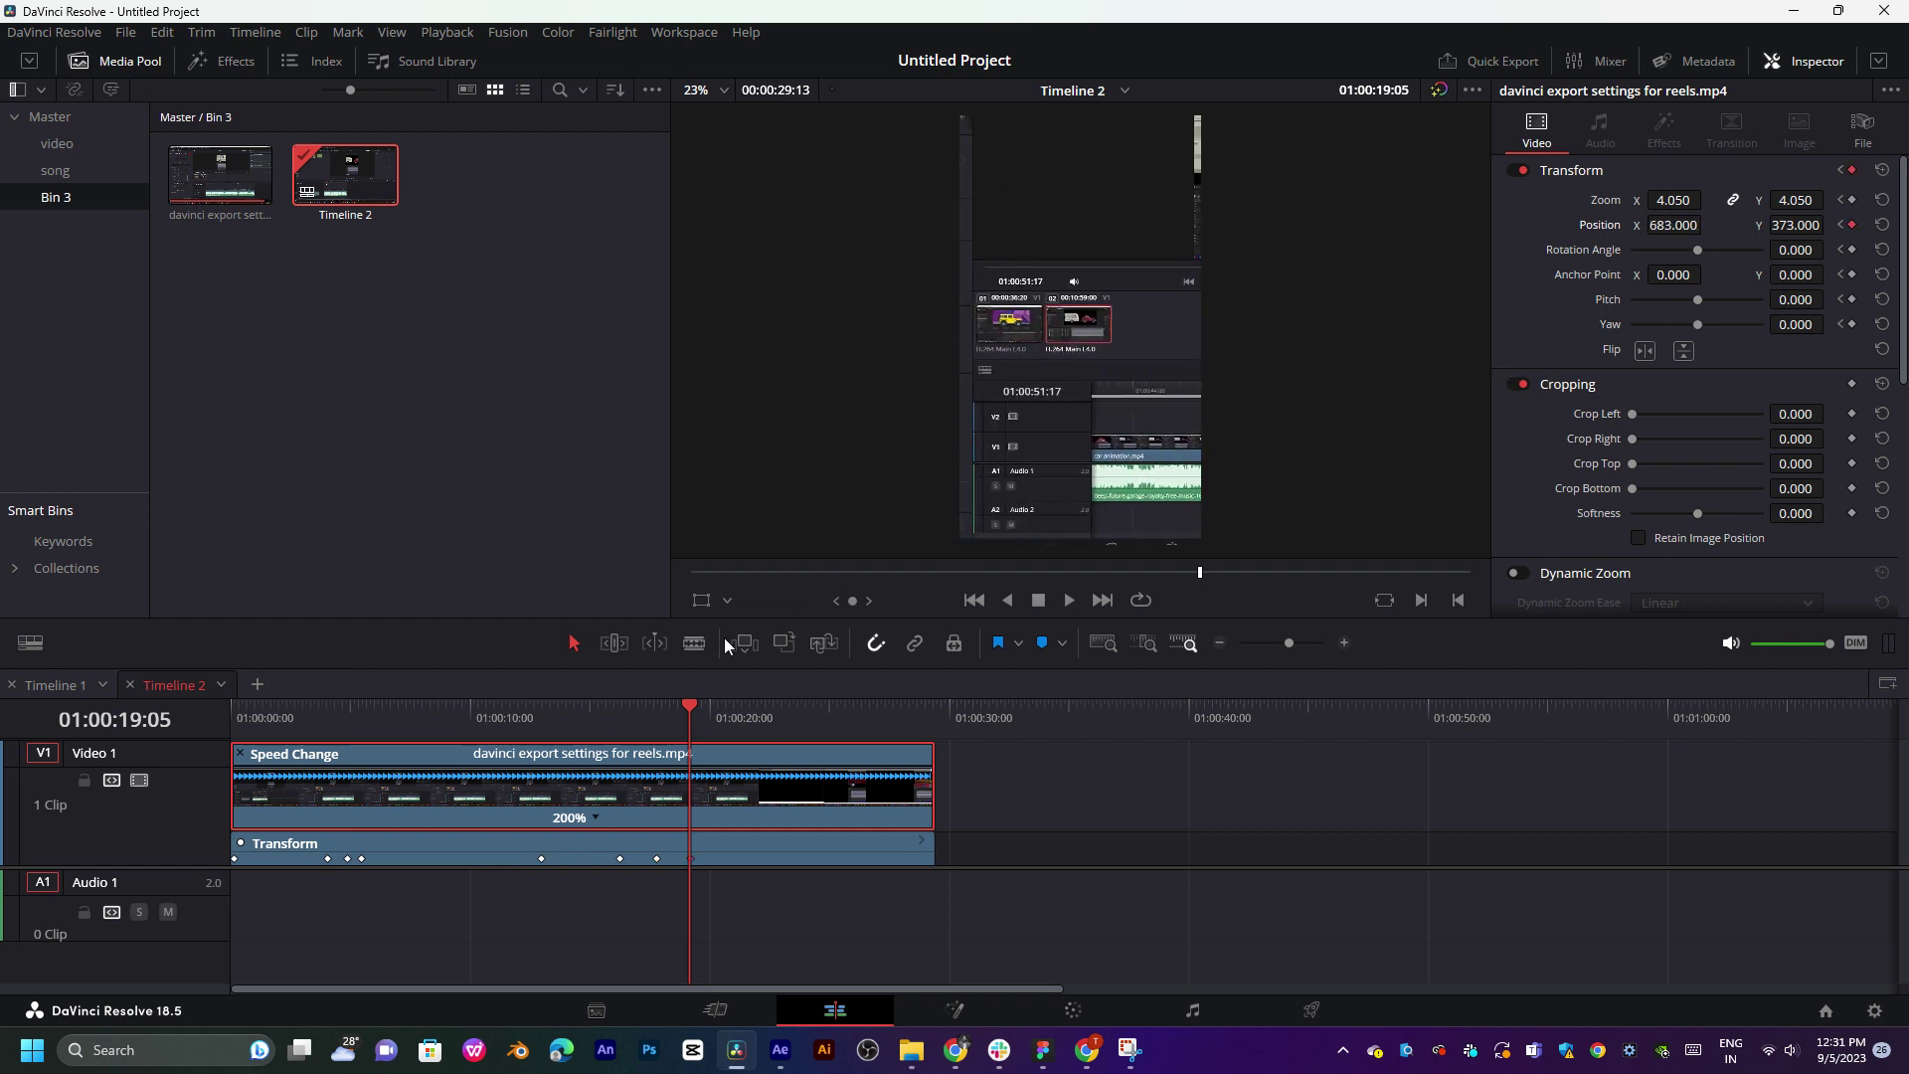
# - Keyframe Position X at -132 around 21 seconds so the clip slides left, and review it
pyautogui.click(647, 713)
pyautogui.press('space')
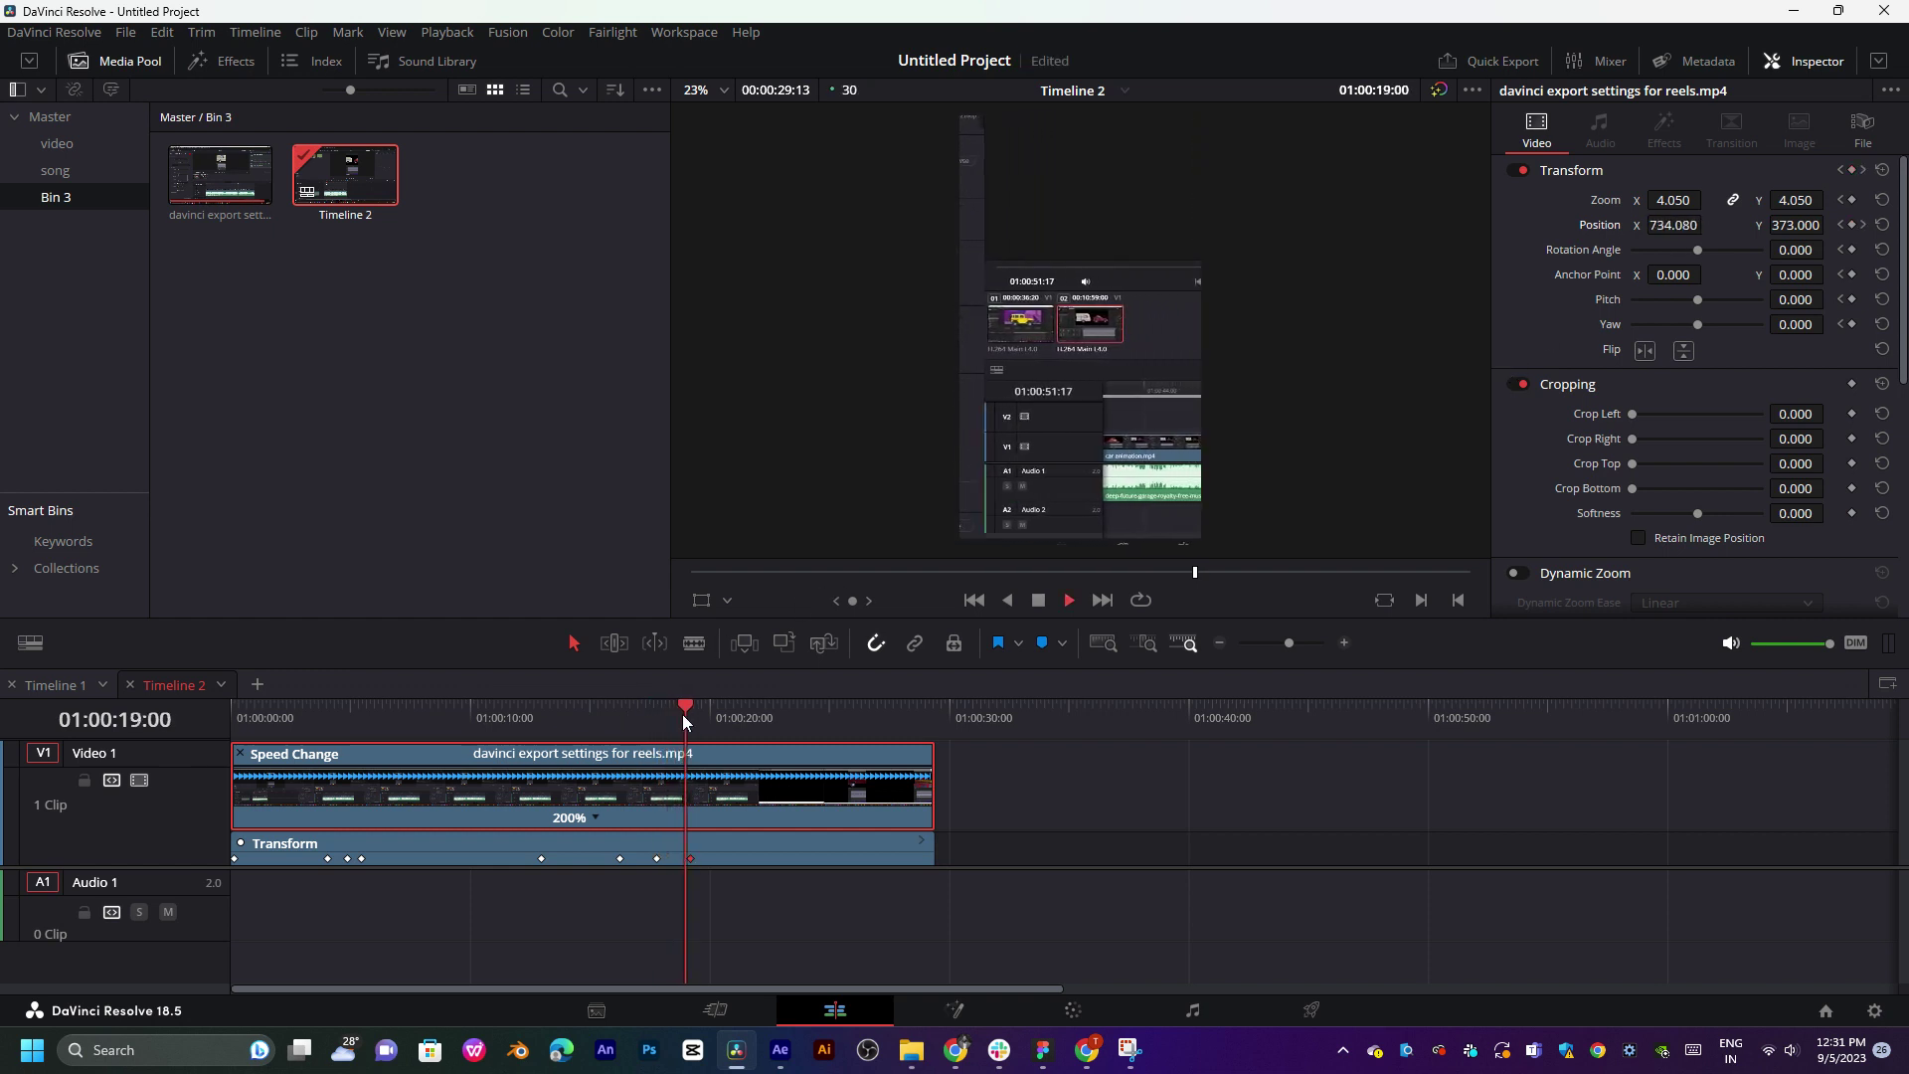
pyautogui.moveTo(704, 714)
pyautogui.mouseDown()
pyautogui.moveTo(807, 712)
pyautogui.moveTo(692, 717)
pyautogui.moveTo(734, 718)
pyautogui.mouseUp()
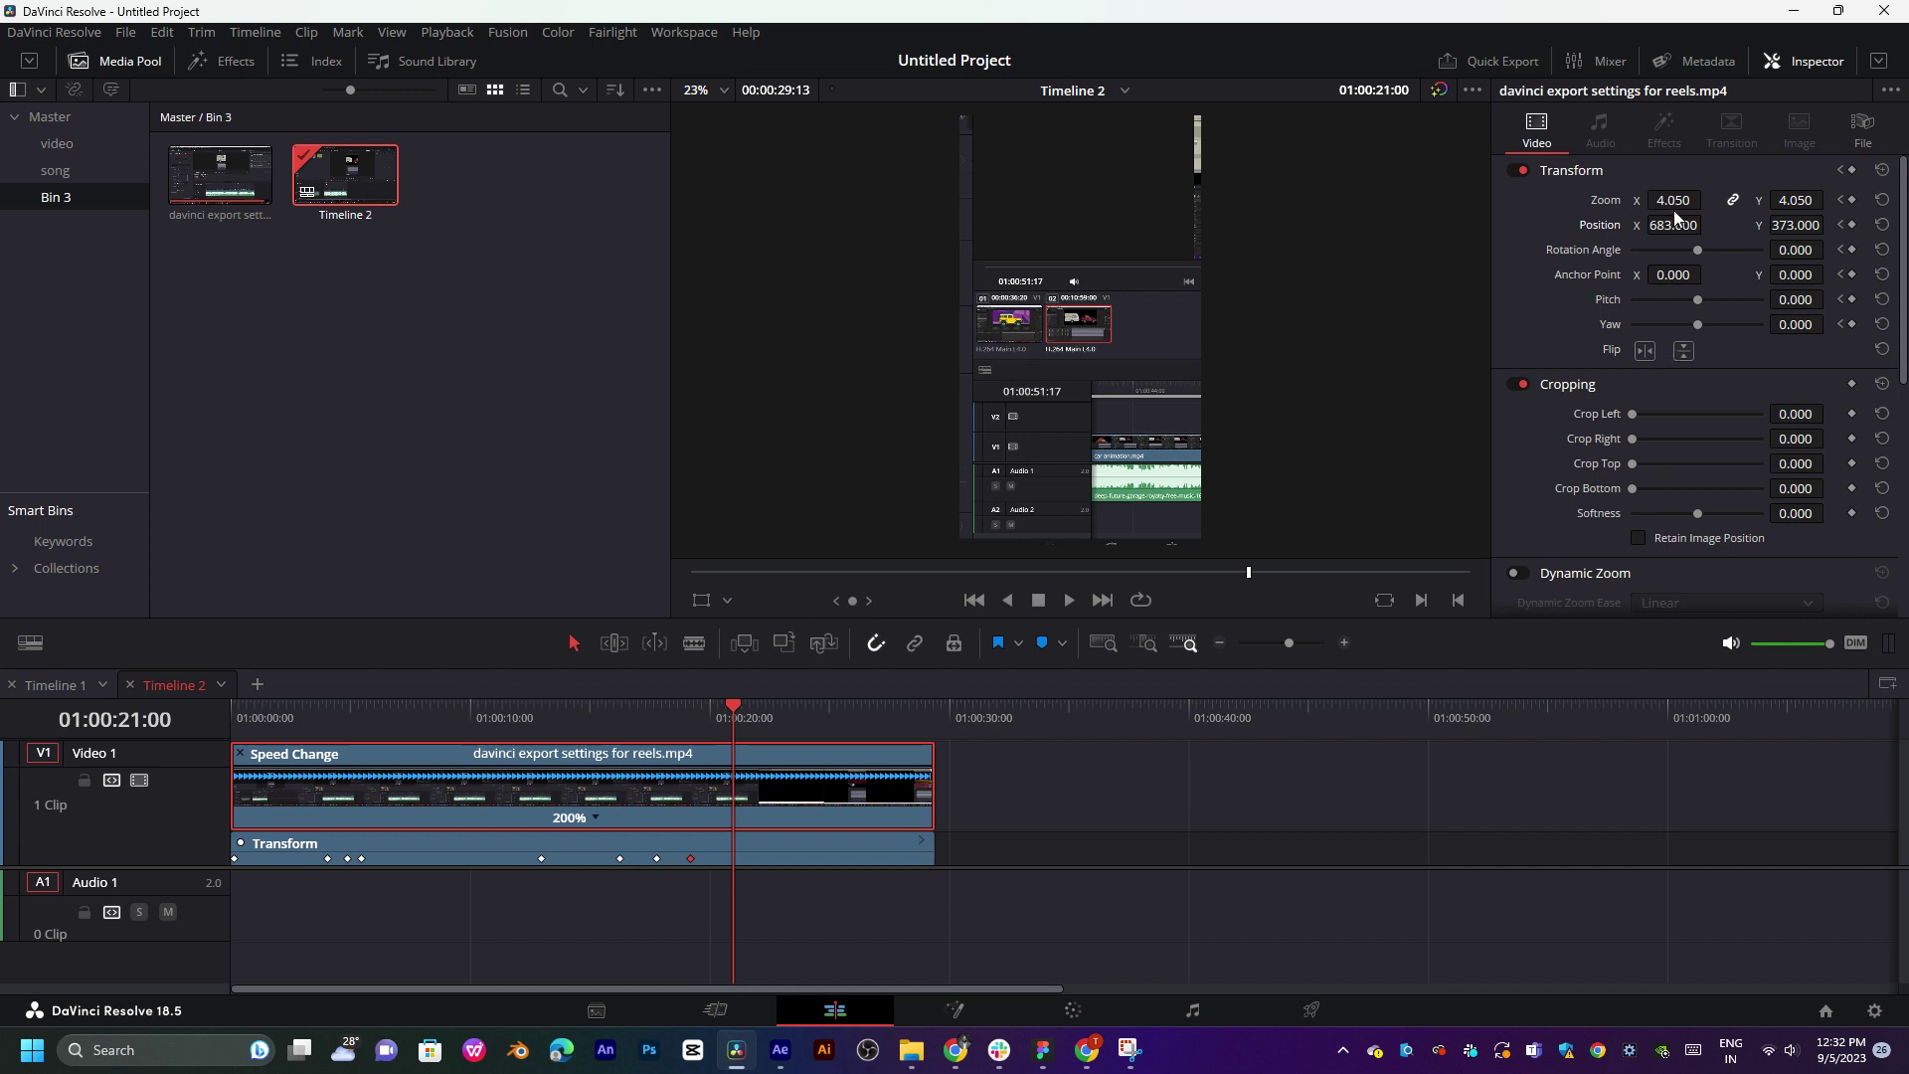
pyautogui.moveTo(1677, 217)
pyautogui.mouseDown()
pyautogui.moveTo(1708, 225)
pyautogui.moveTo(1691, 224)
pyautogui.mouseUp()
pyautogui.press('space')
pyautogui.click(696, 716)
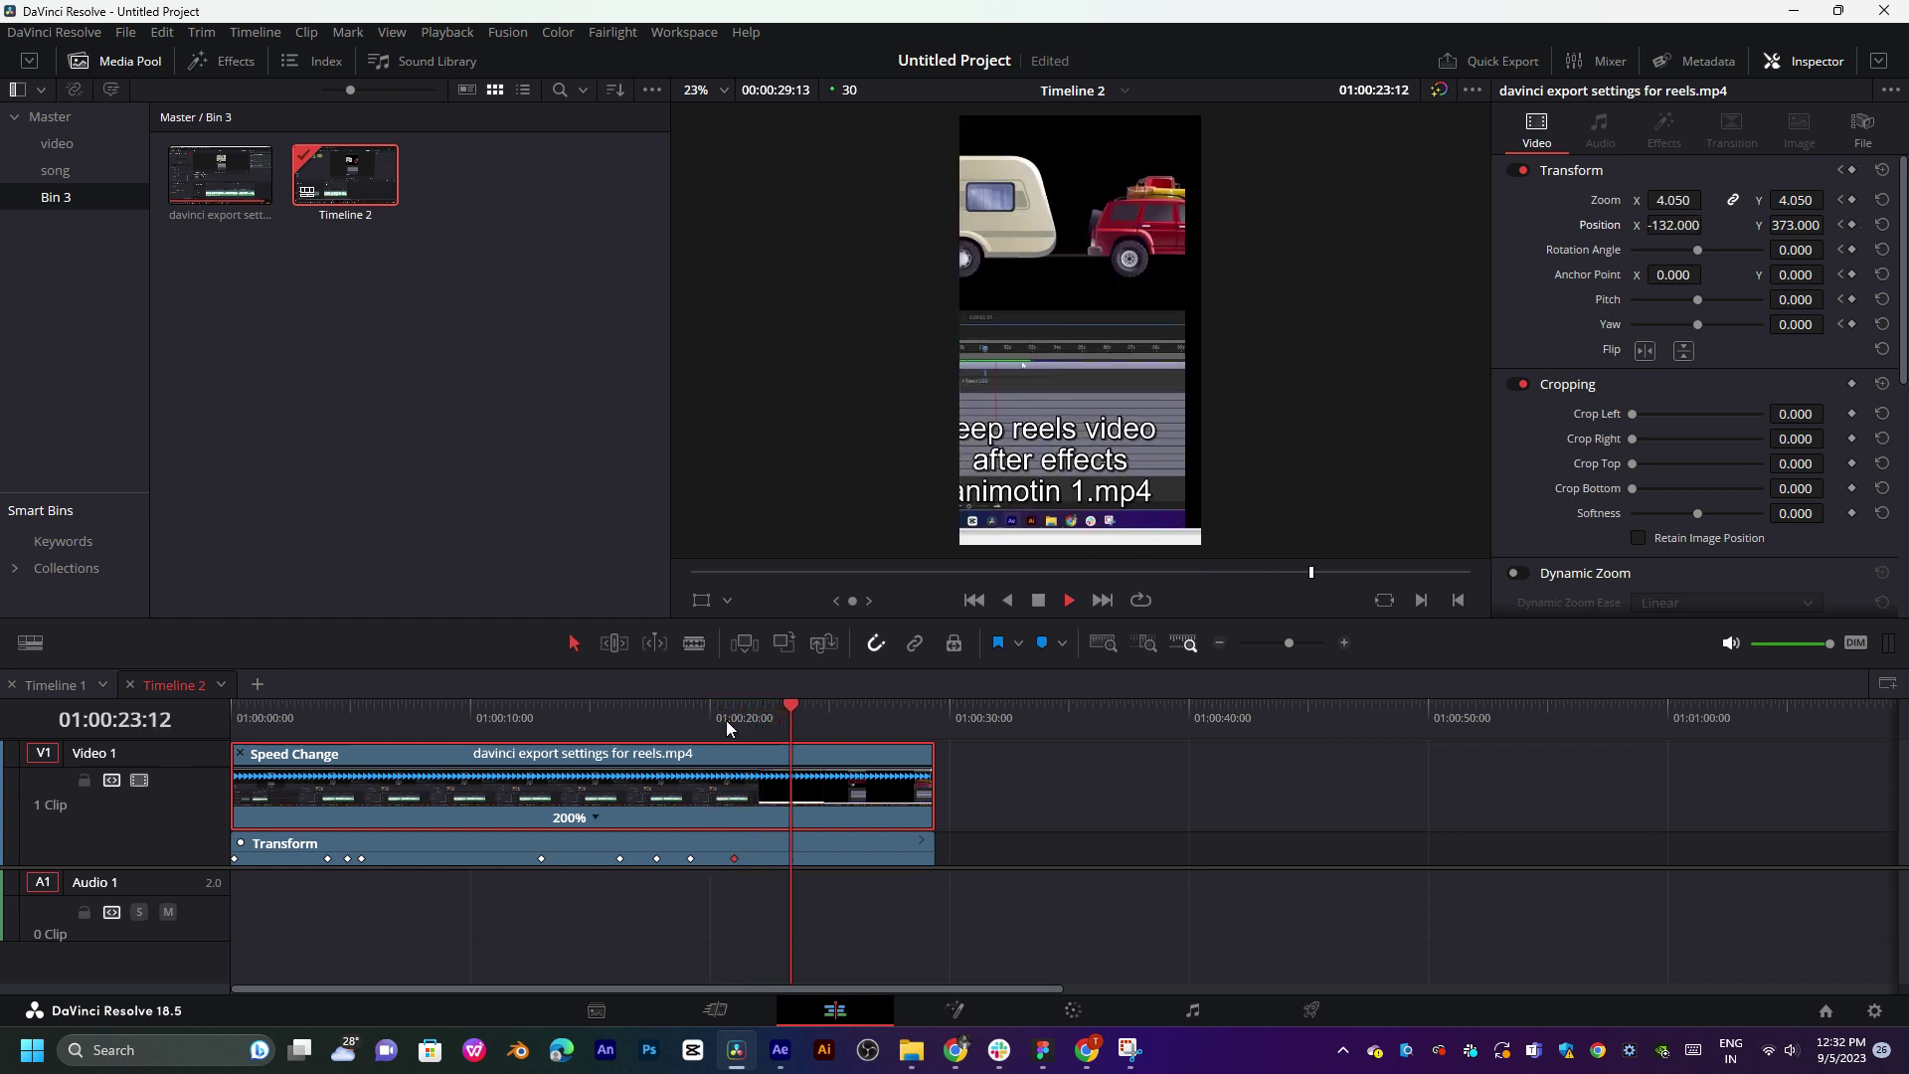
pyautogui.press('space')
# - Park the playhead at 01:00:22:02 and split the reel clip there with Ctrl+B
pyautogui.click(731, 716)
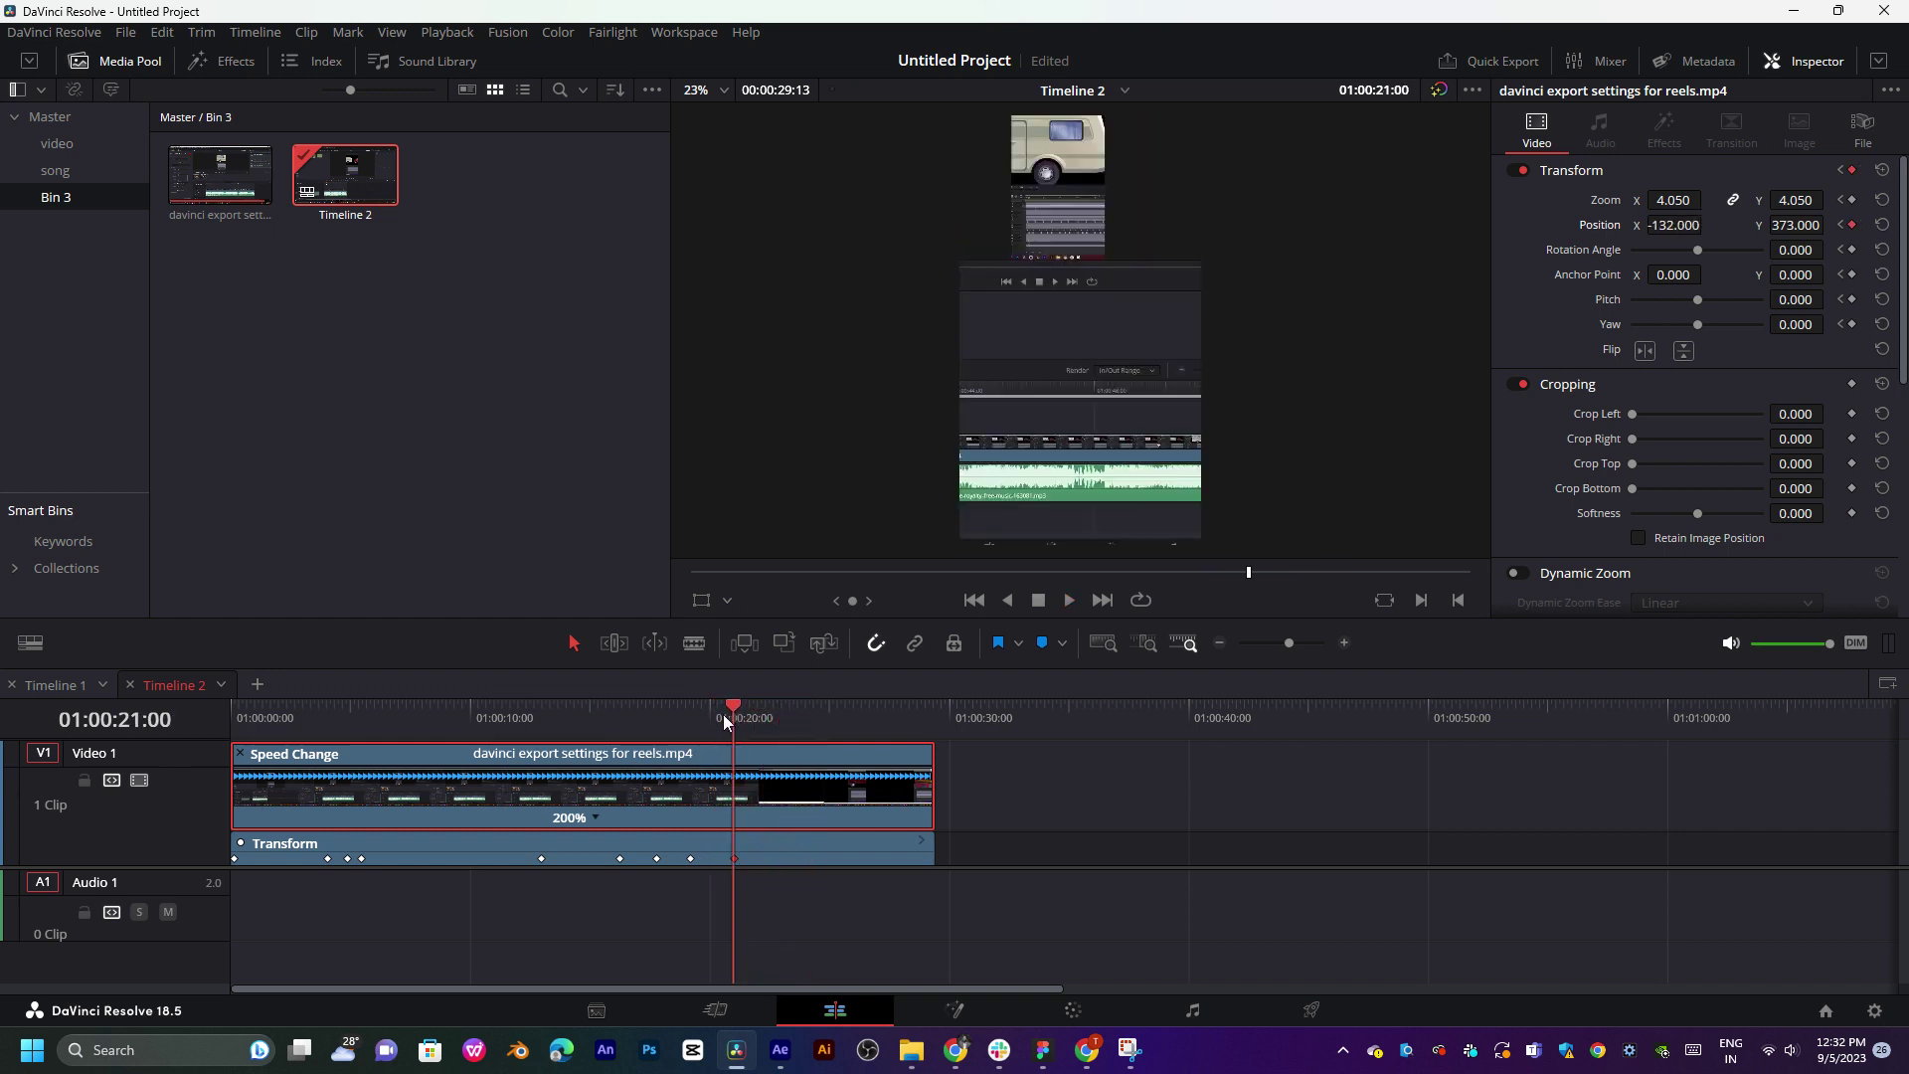
pyautogui.press('space')
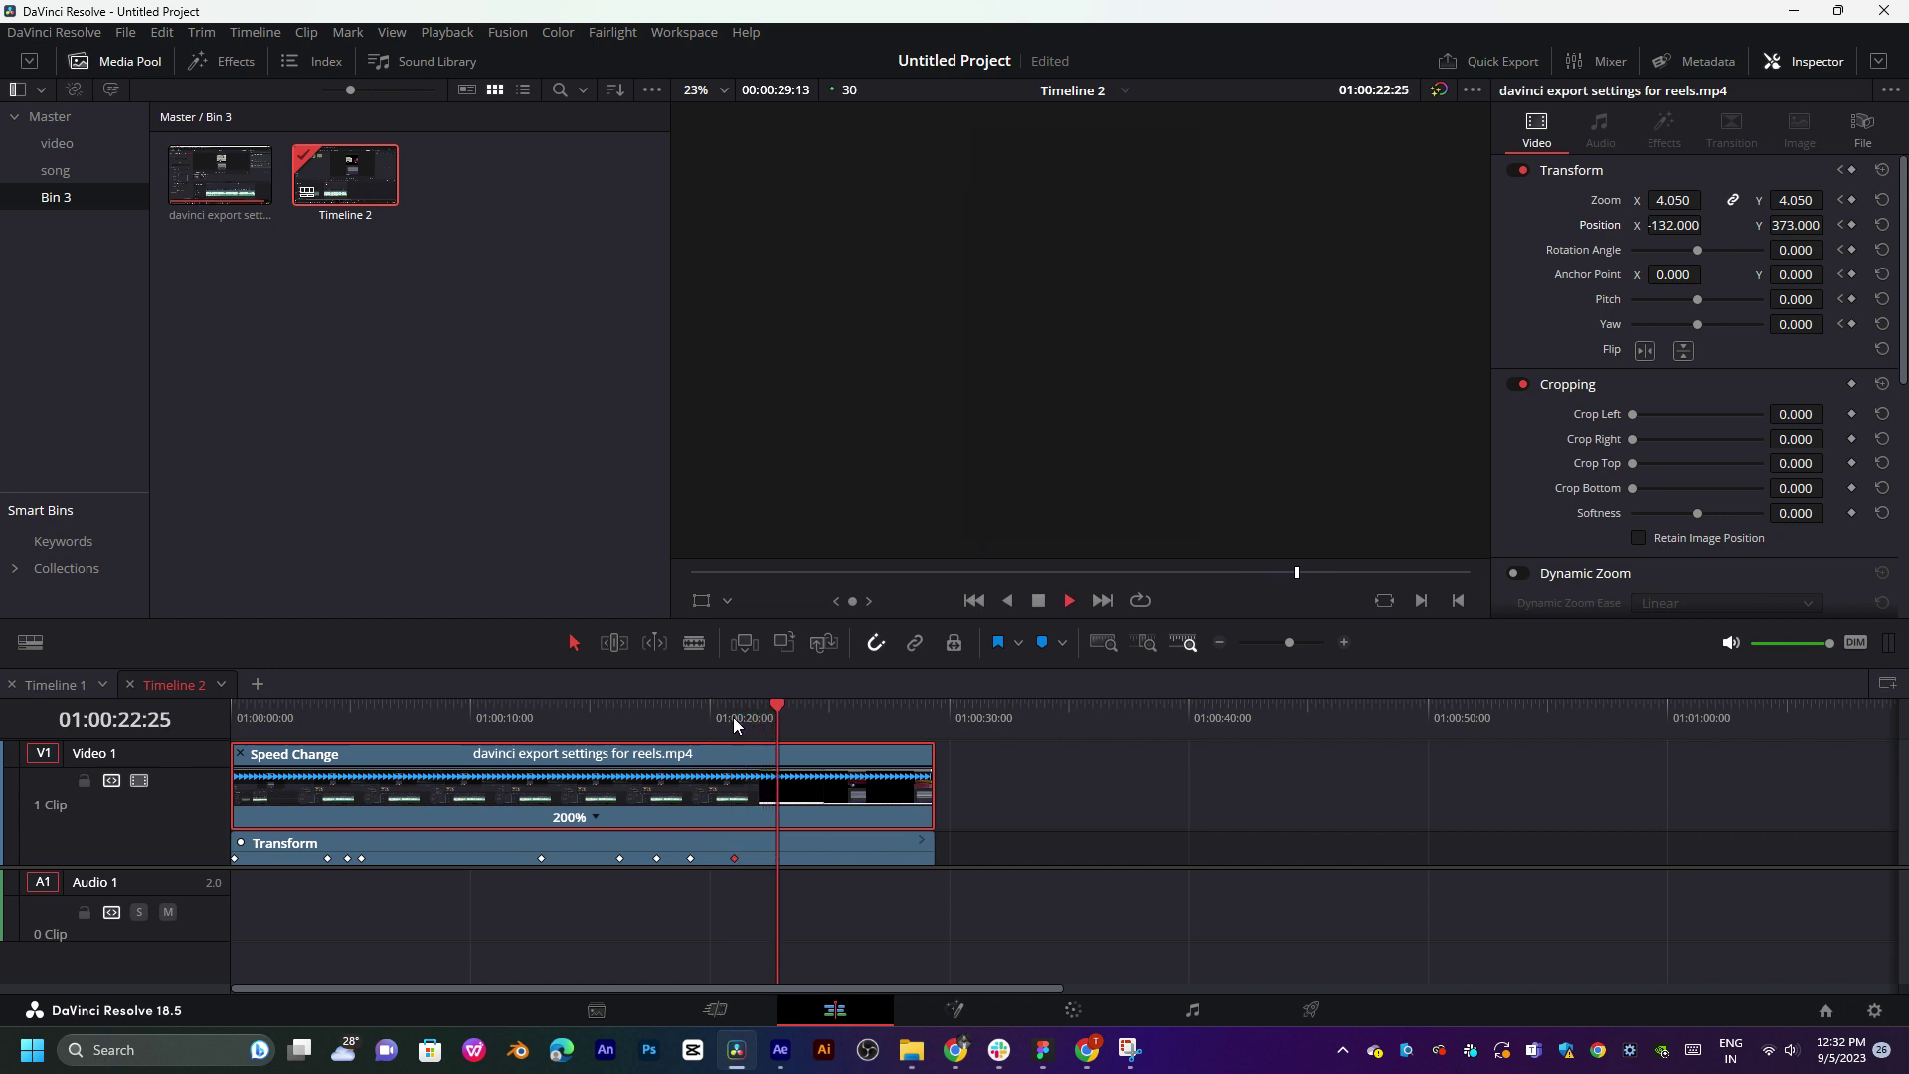
pyautogui.press('space')
pyautogui.click(760, 714)
pyautogui.moveTo(760, 714); pyautogui.dragTo(764, 714)
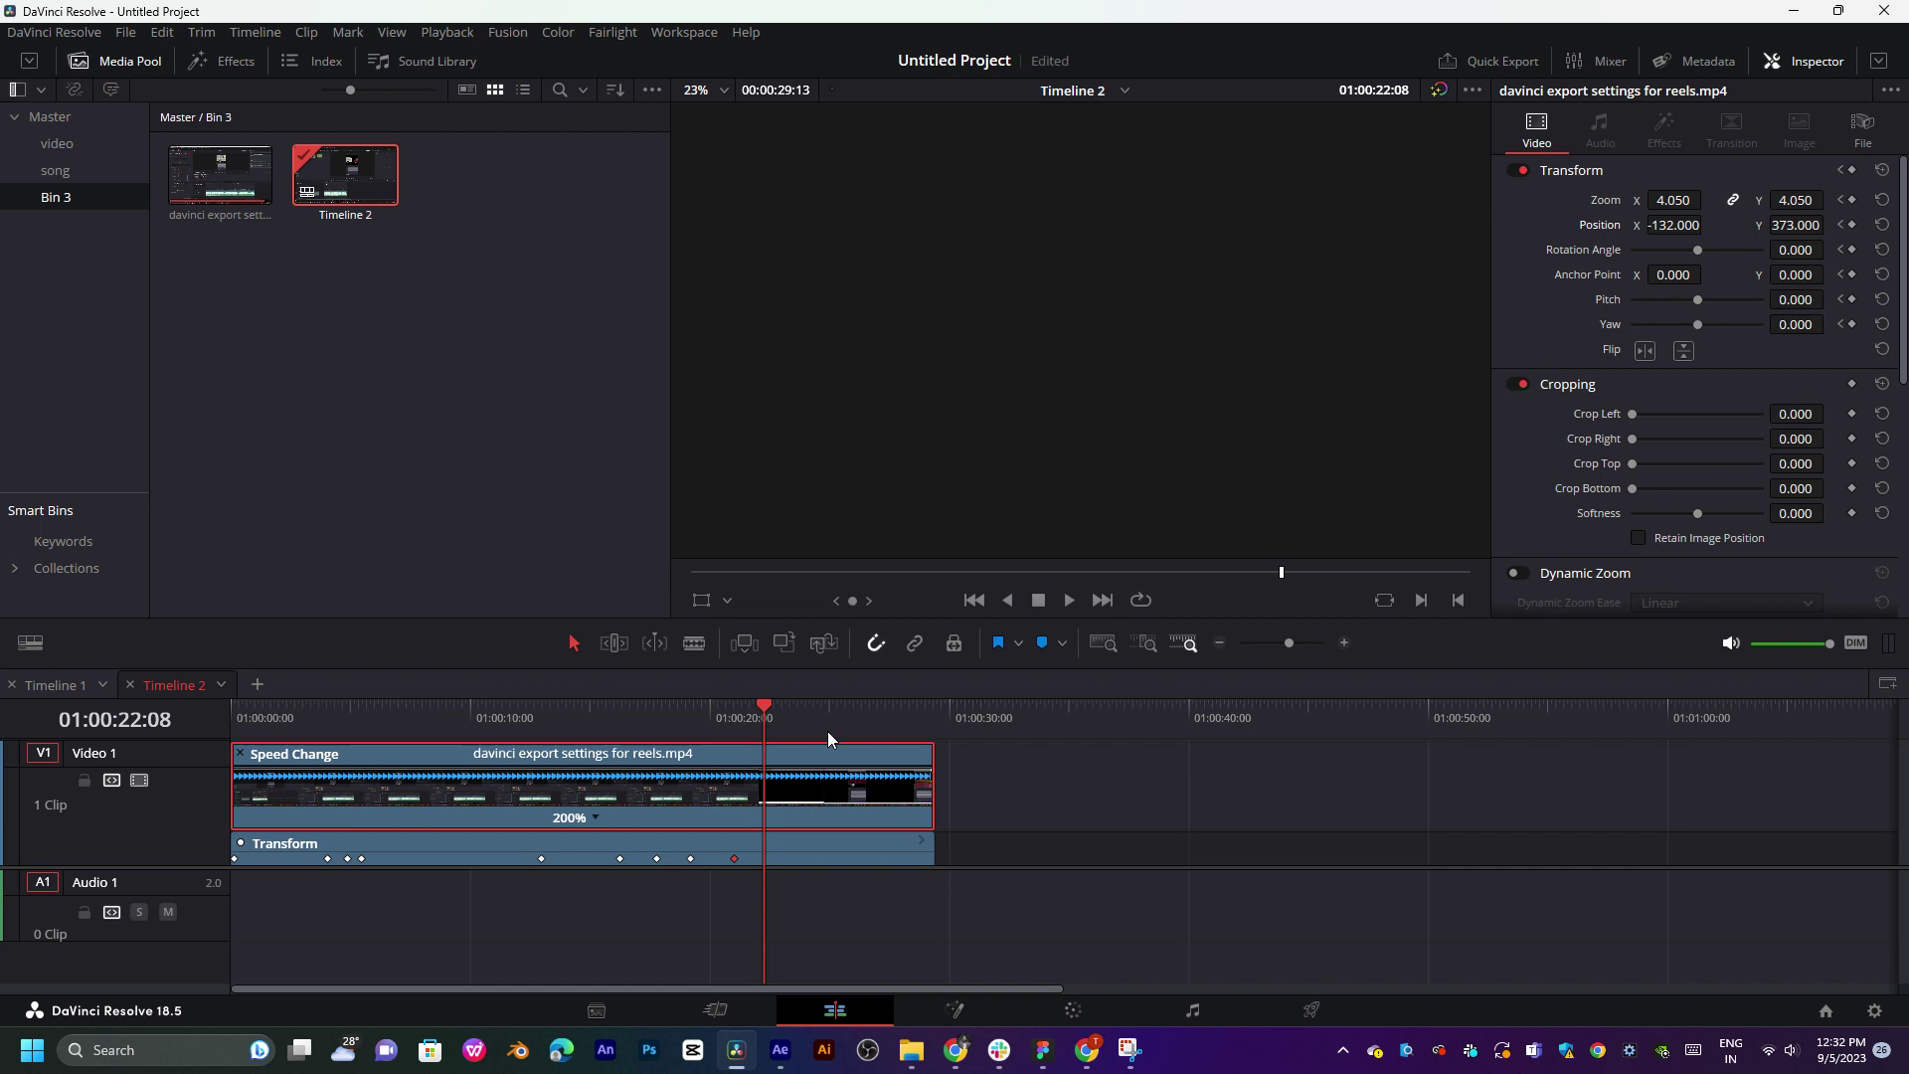
pyautogui.moveTo(741, 716); pyautogui.dragTo(699, 717)
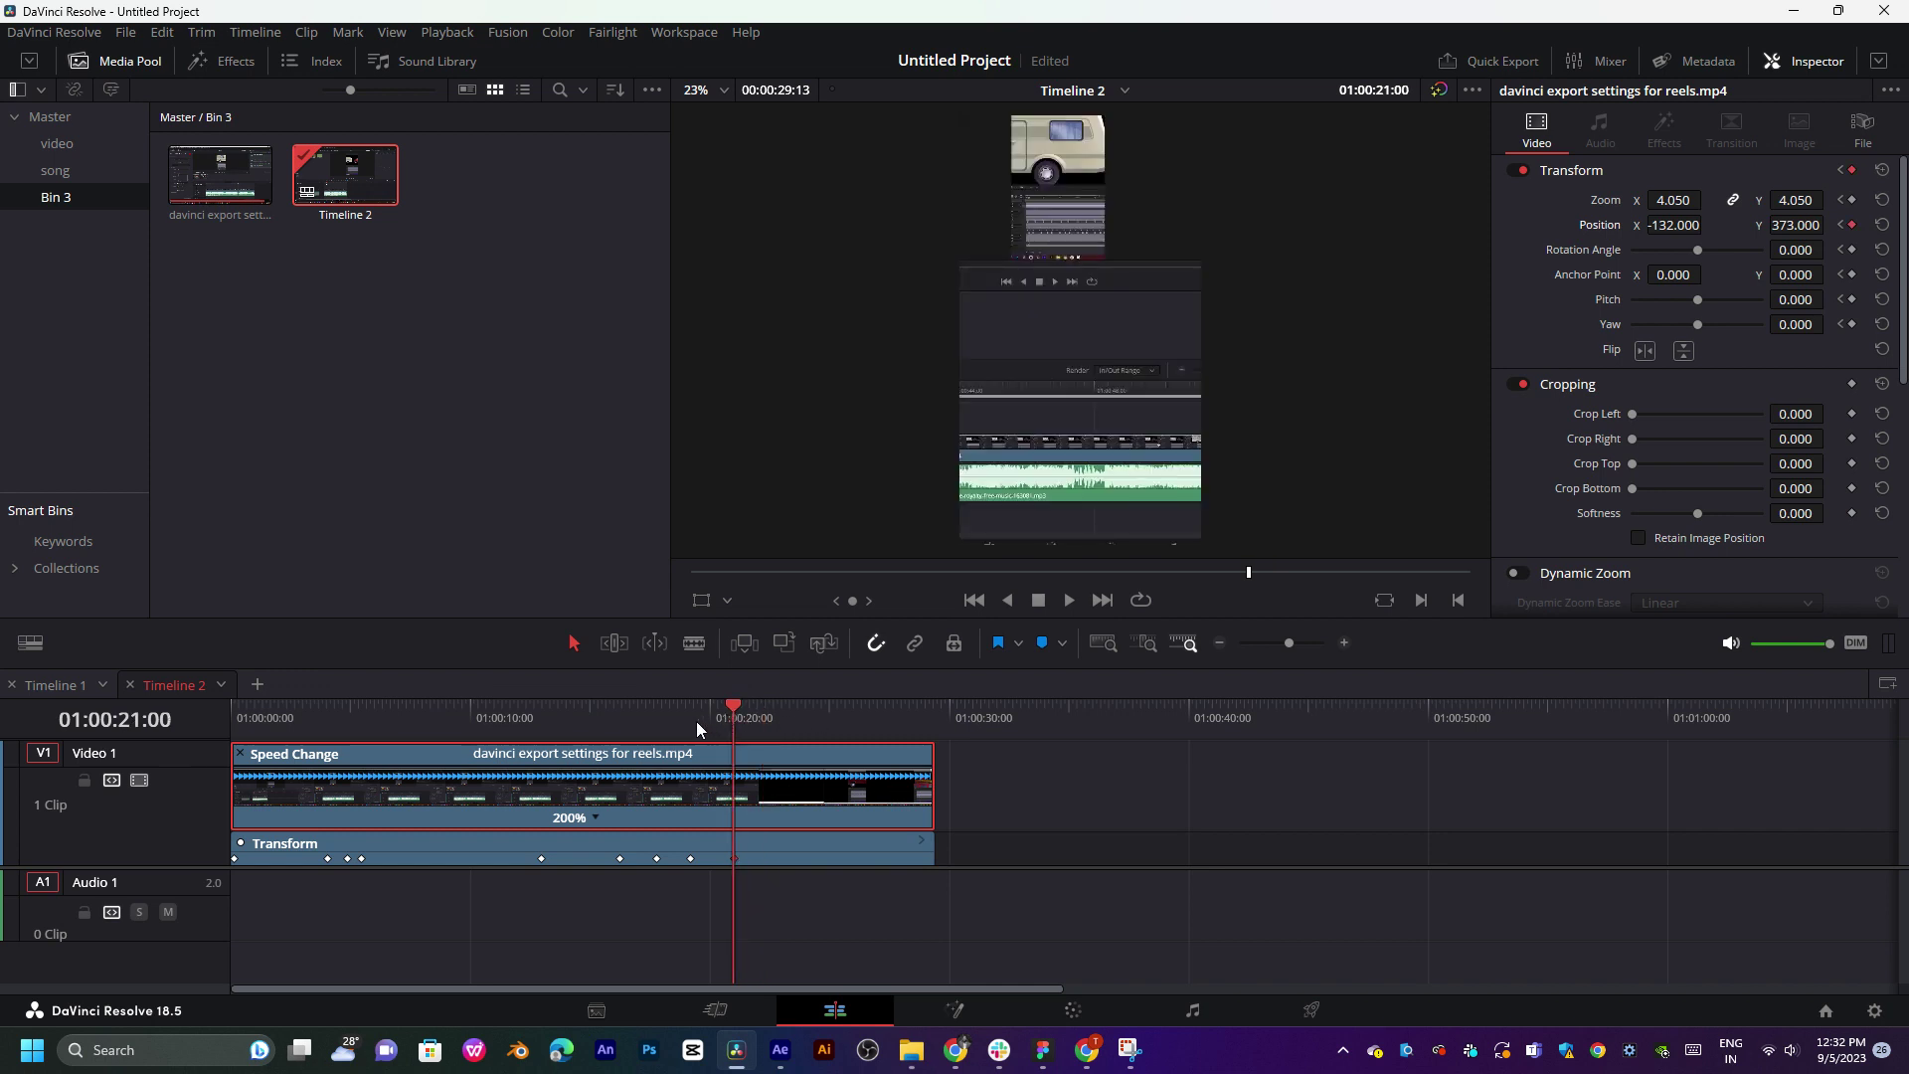
pyautogui.press('space')
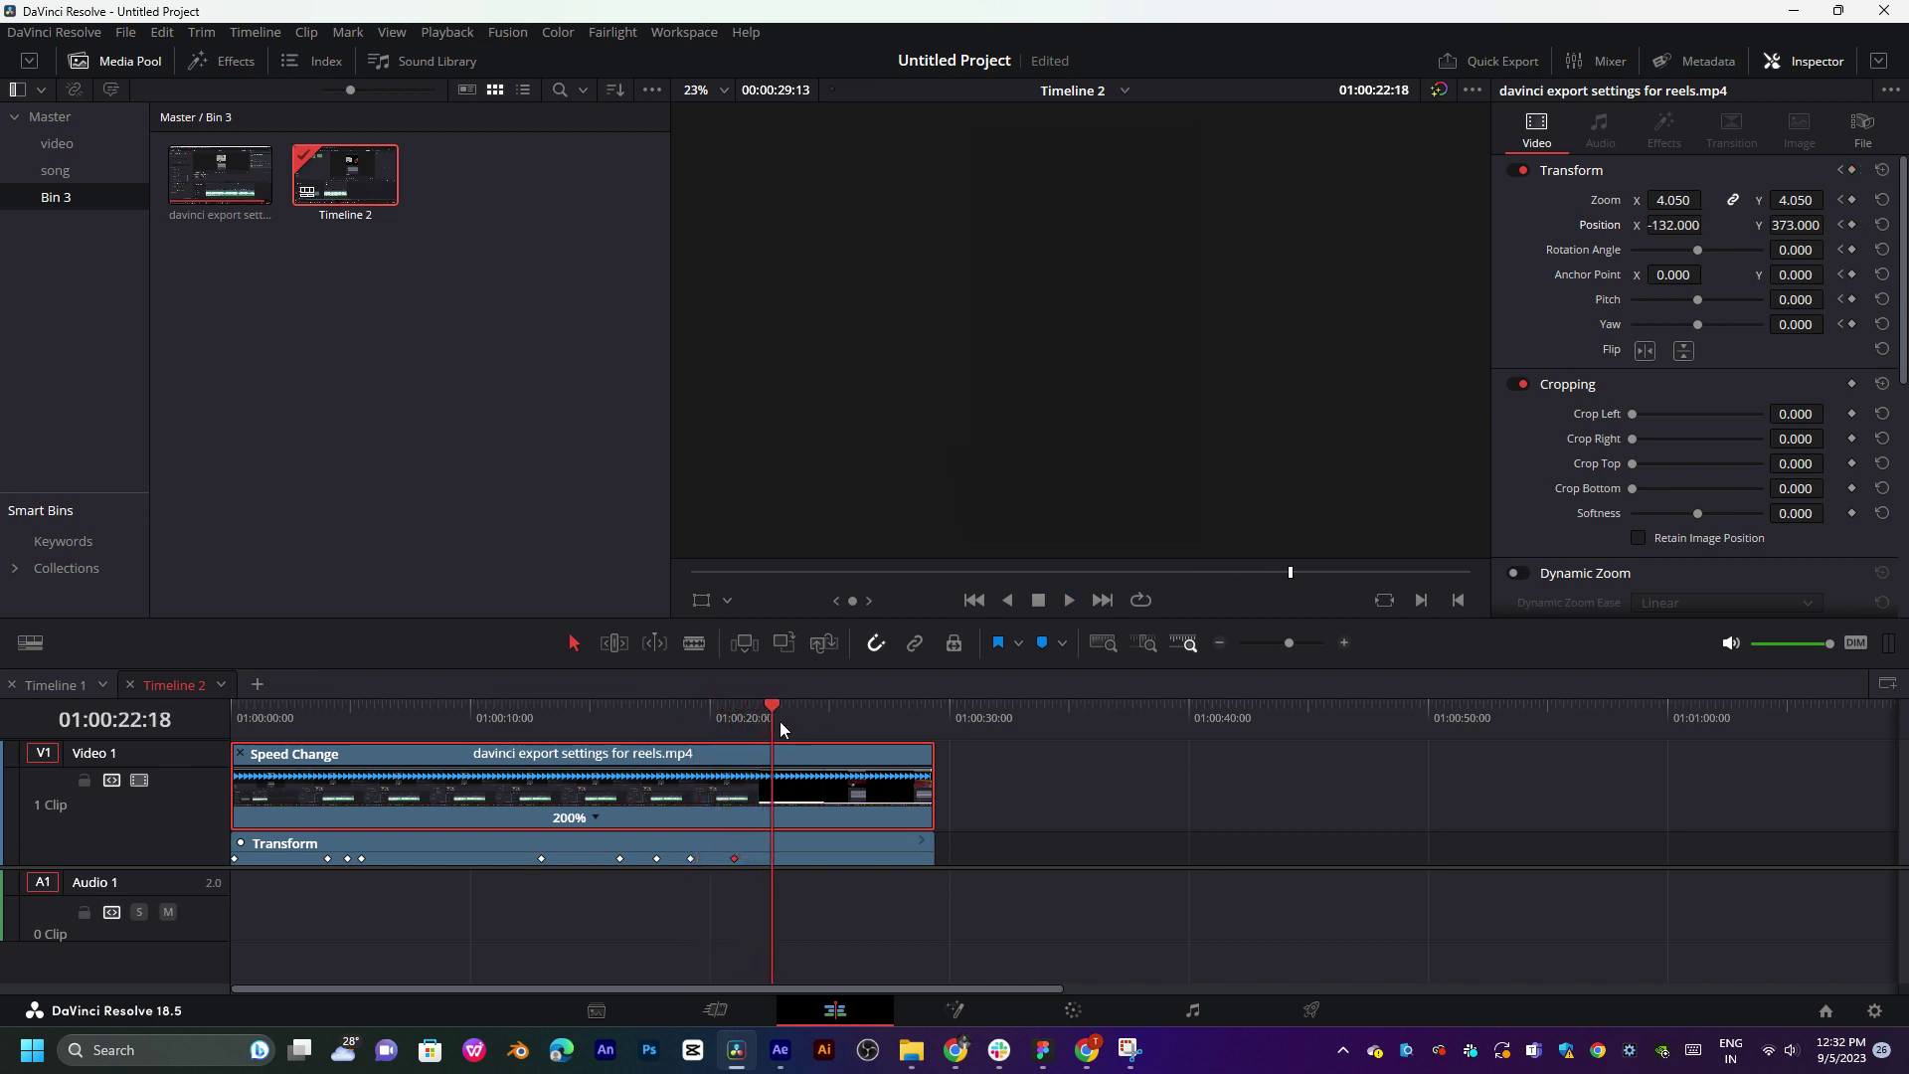
pyautogui.moveTo(758, 712); pyautogui.dragTo(760, 713)
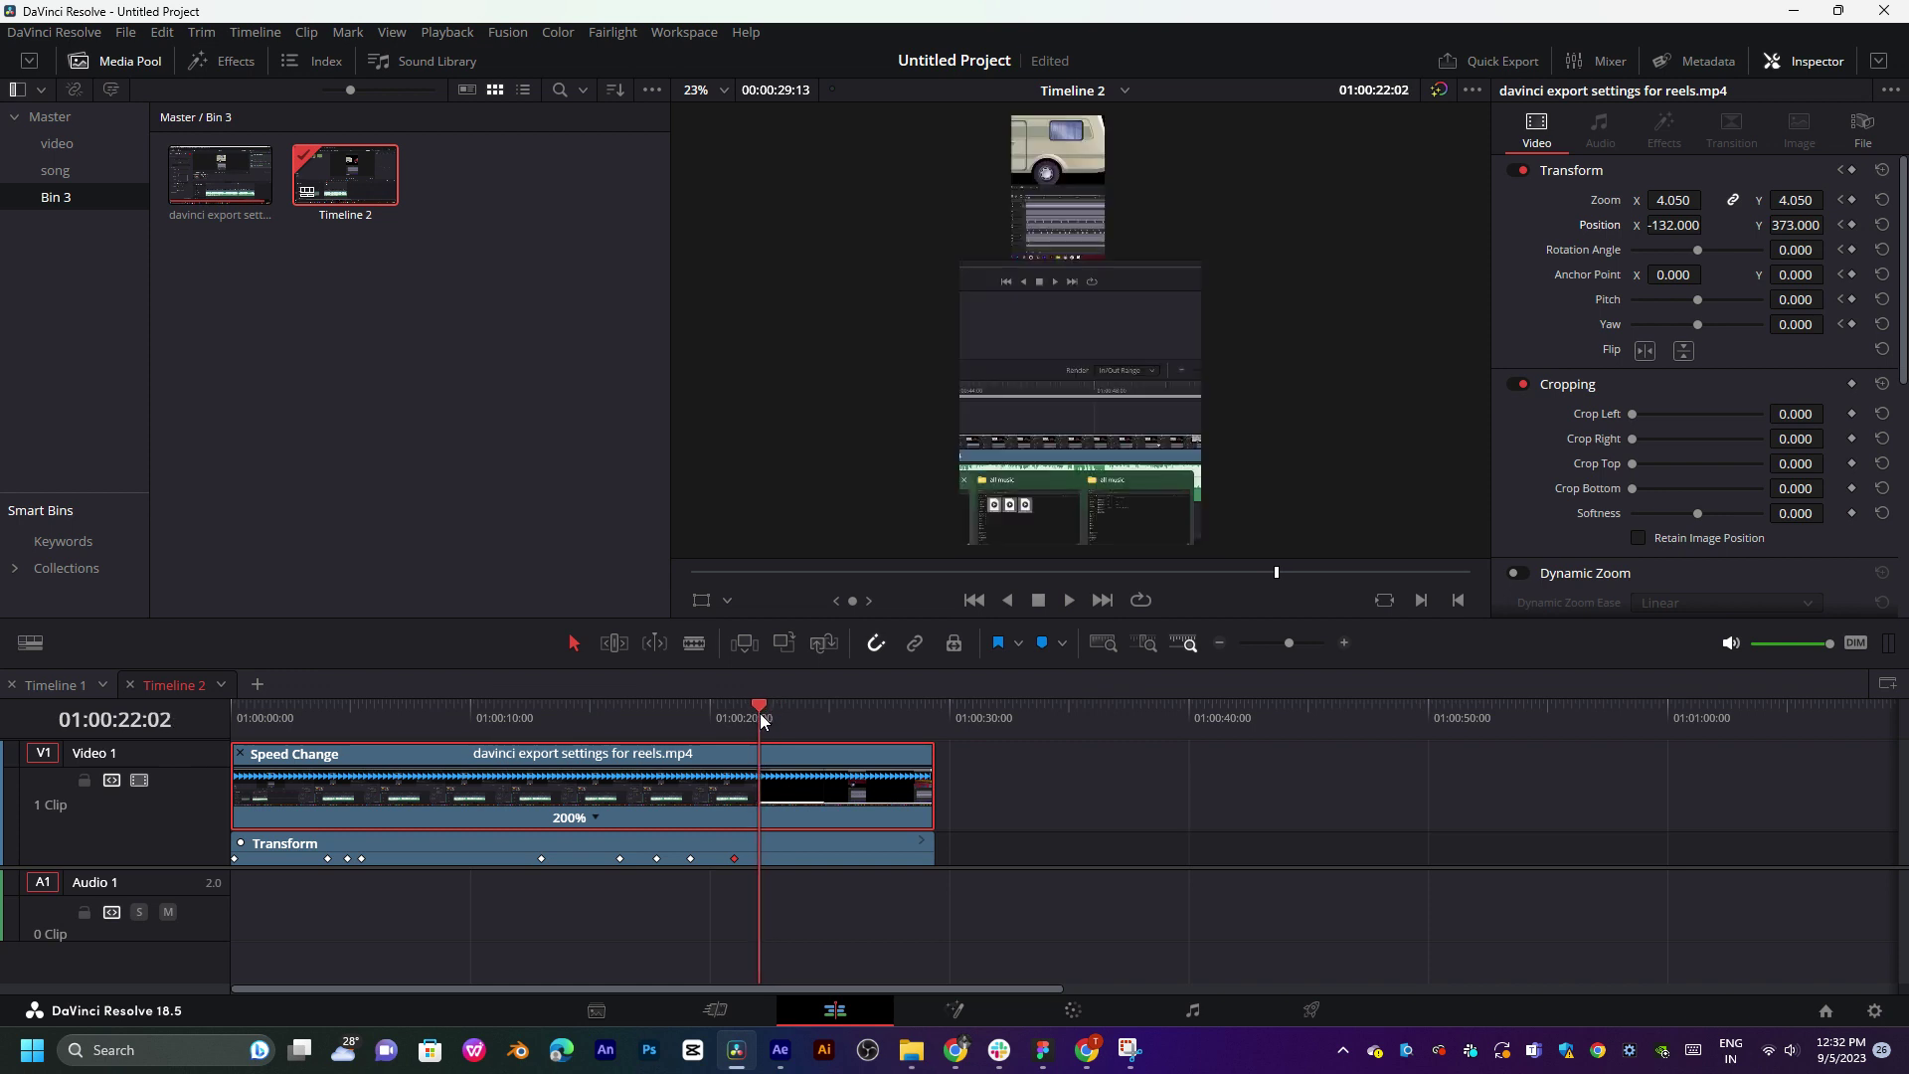
pyautogui.hotkey('ctrl', 'b')
# - Trim the second clip's end and shift its image to the right
pyautogui.press('space')
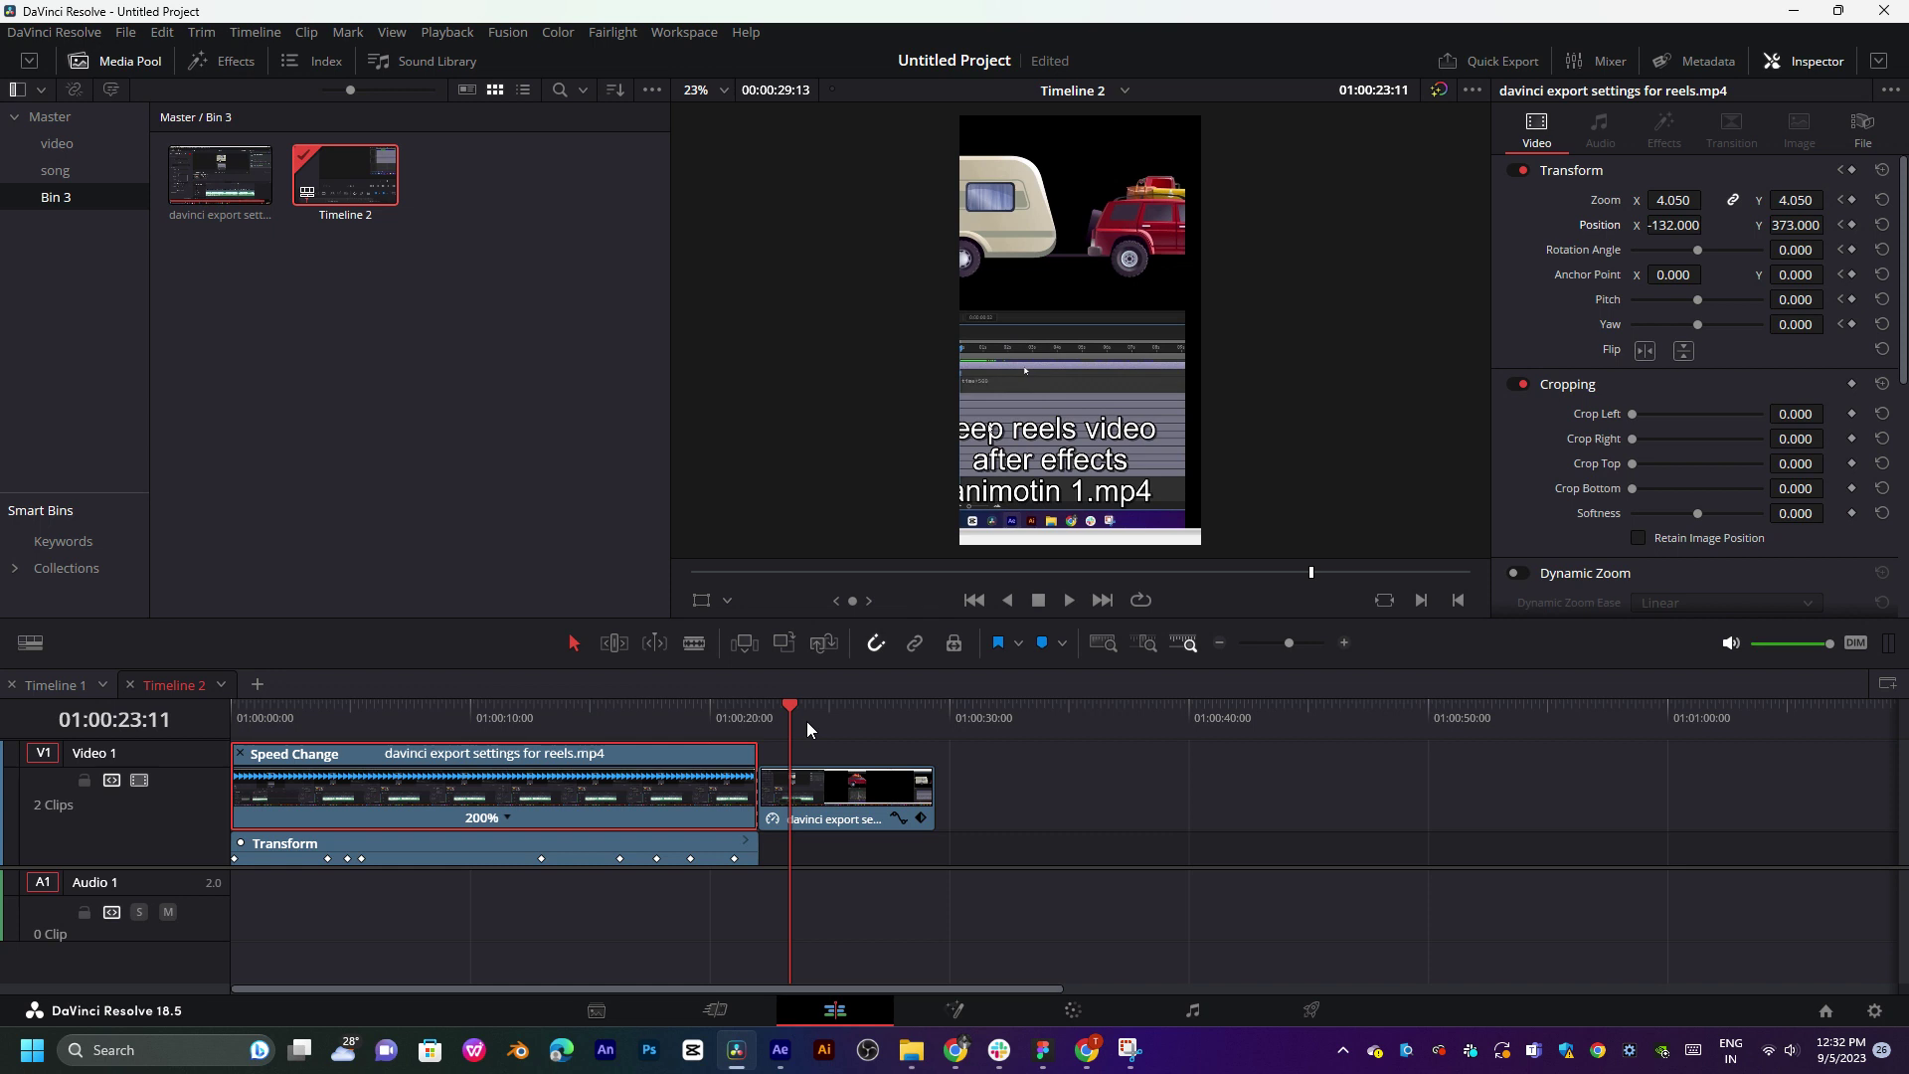
pyautogui.click(833, 801)
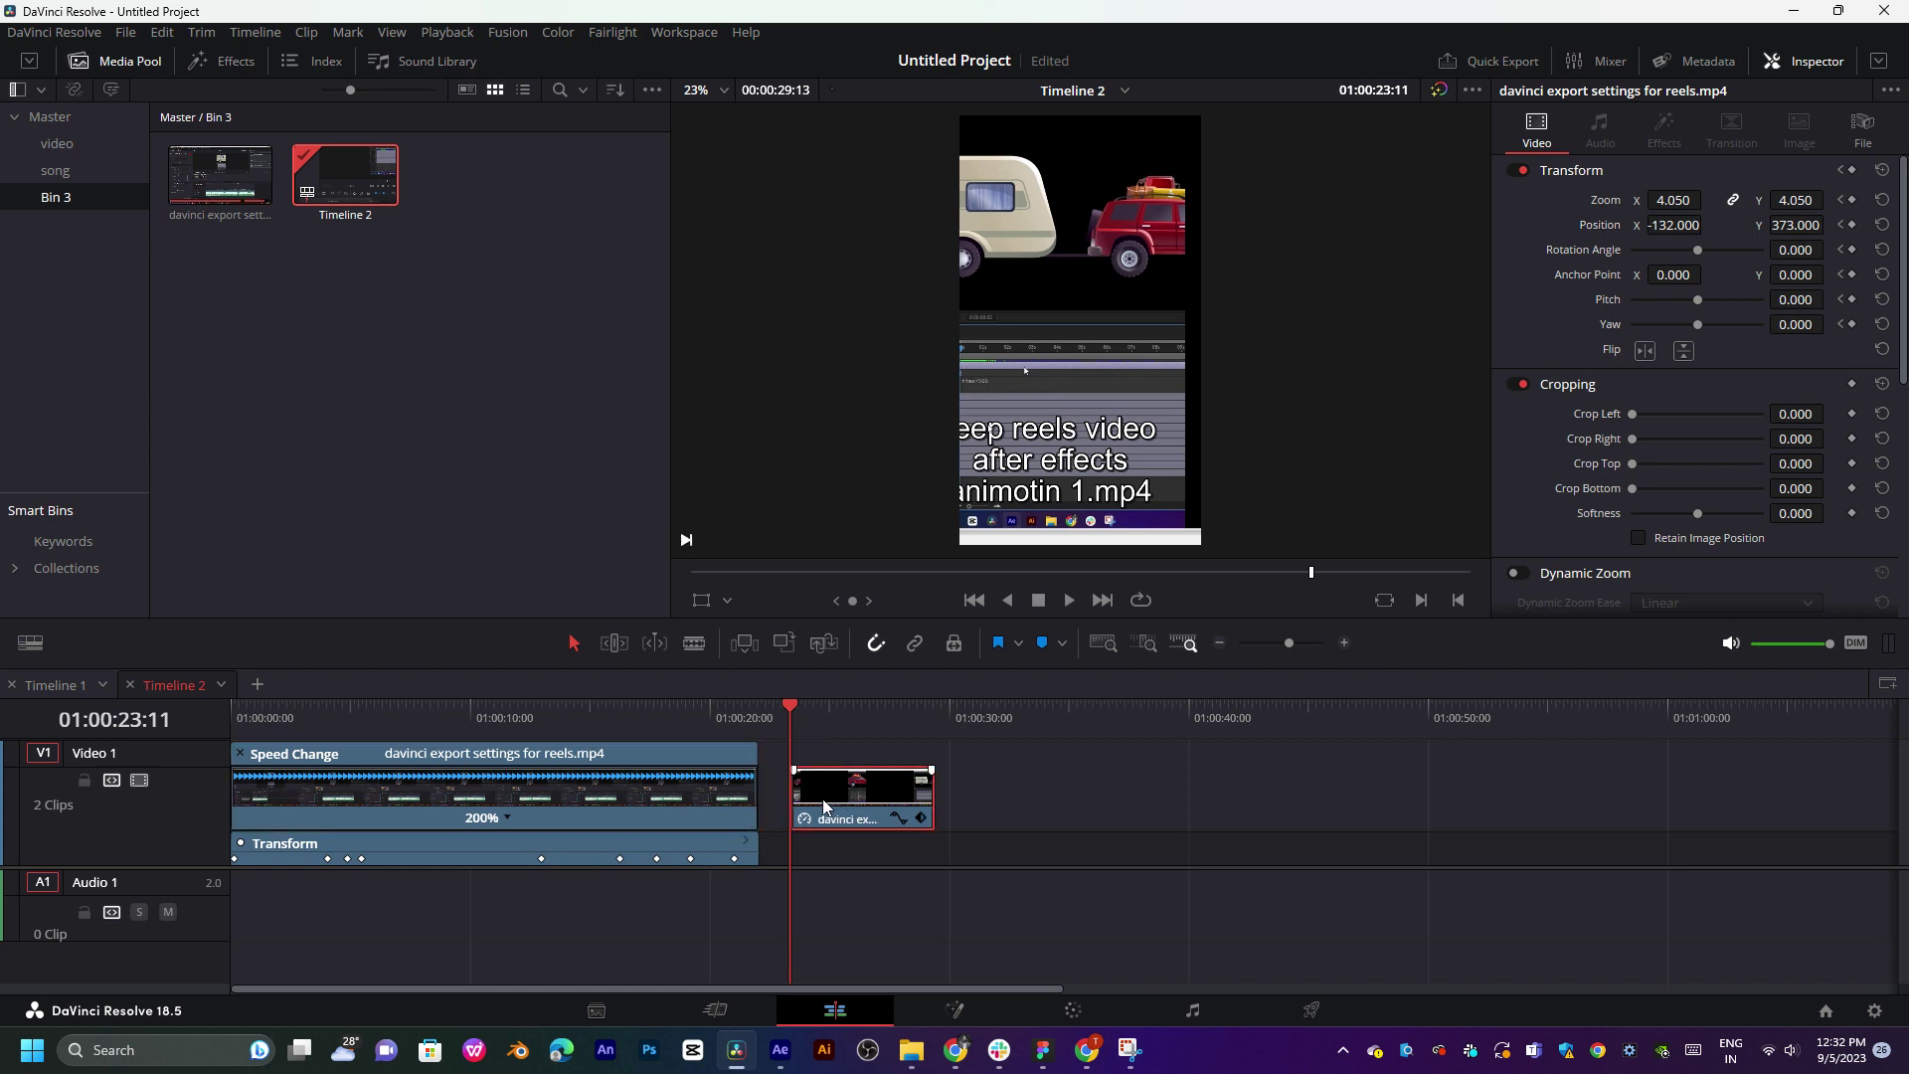
pyautogui.moveTo(835, 807); pyautogui.dragTo(805, 808)
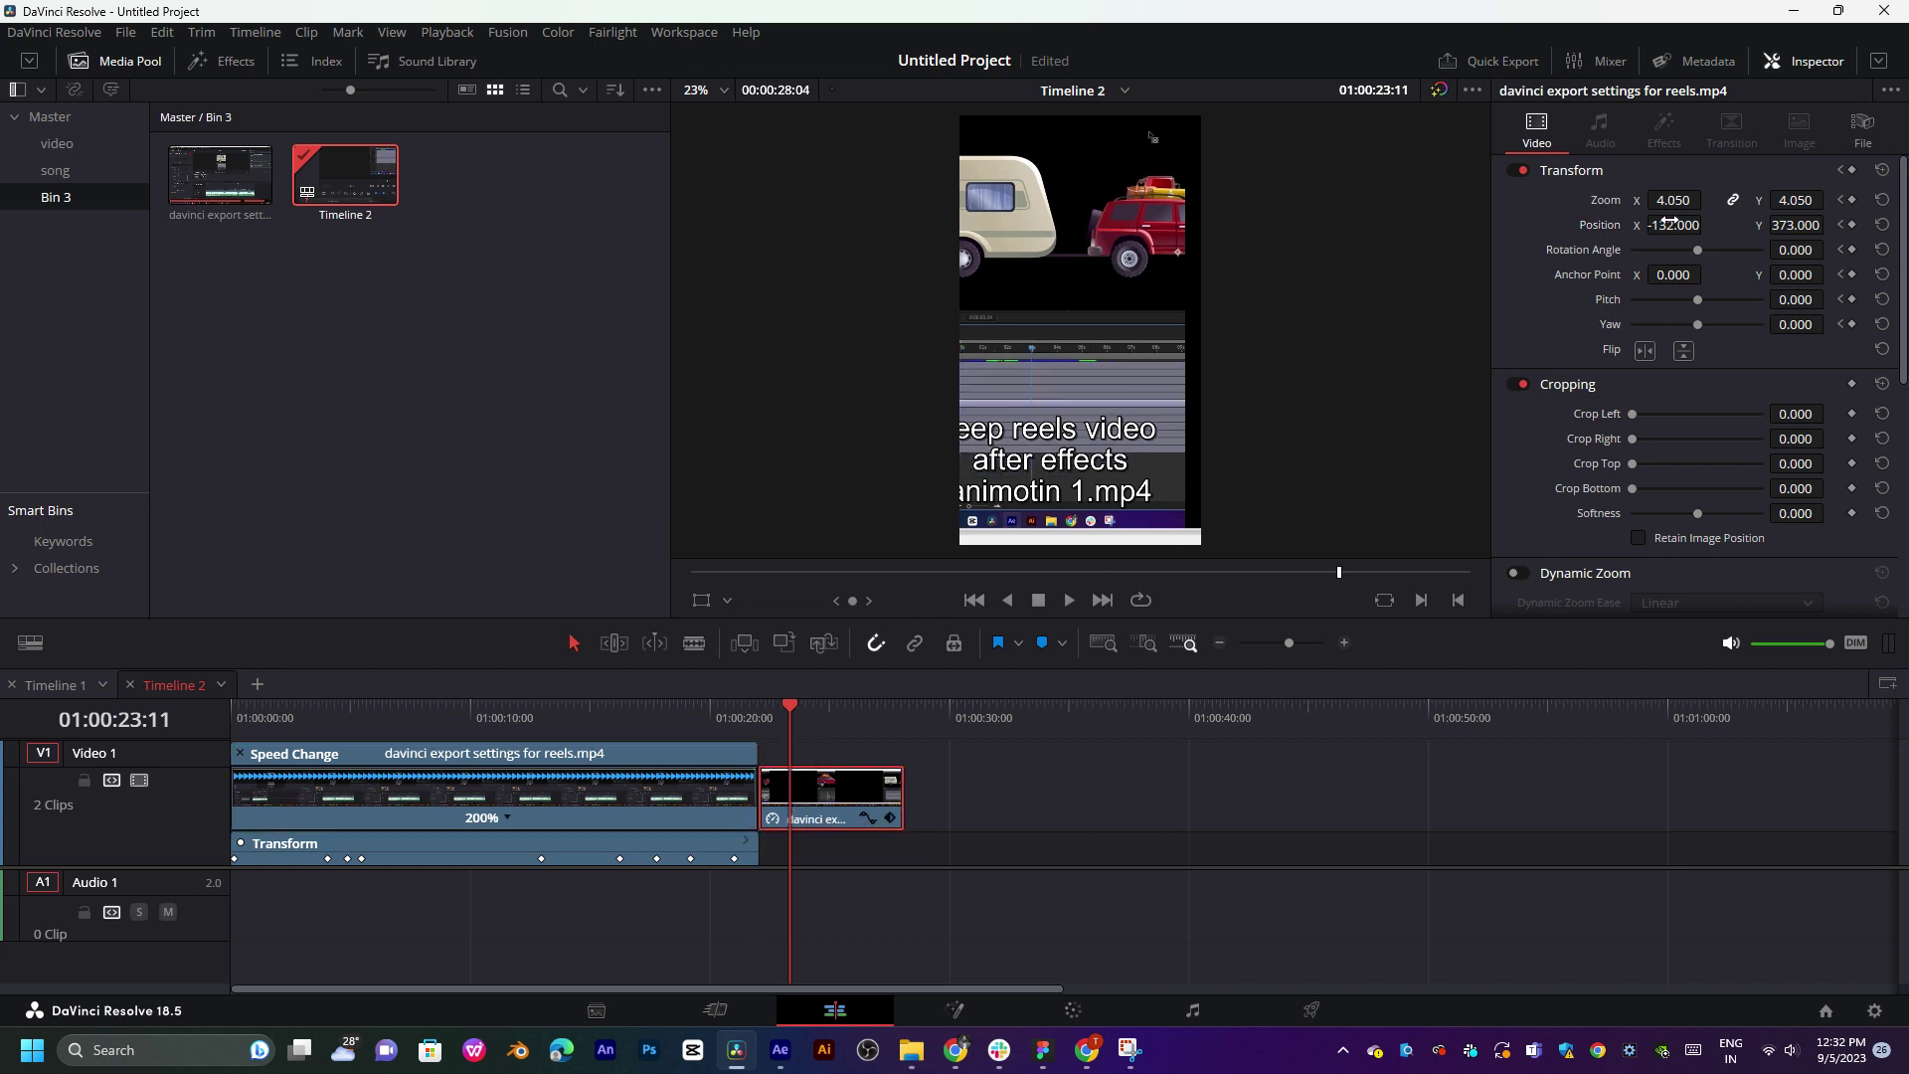
pyautogui.moveTo(1151, 137); pyautogui.dragTo(1175, 138)
# - Review the cut, trim the second clip slightly shorter to make the timeline 00:00:27:23 long
pyautogui.click(736, 715)
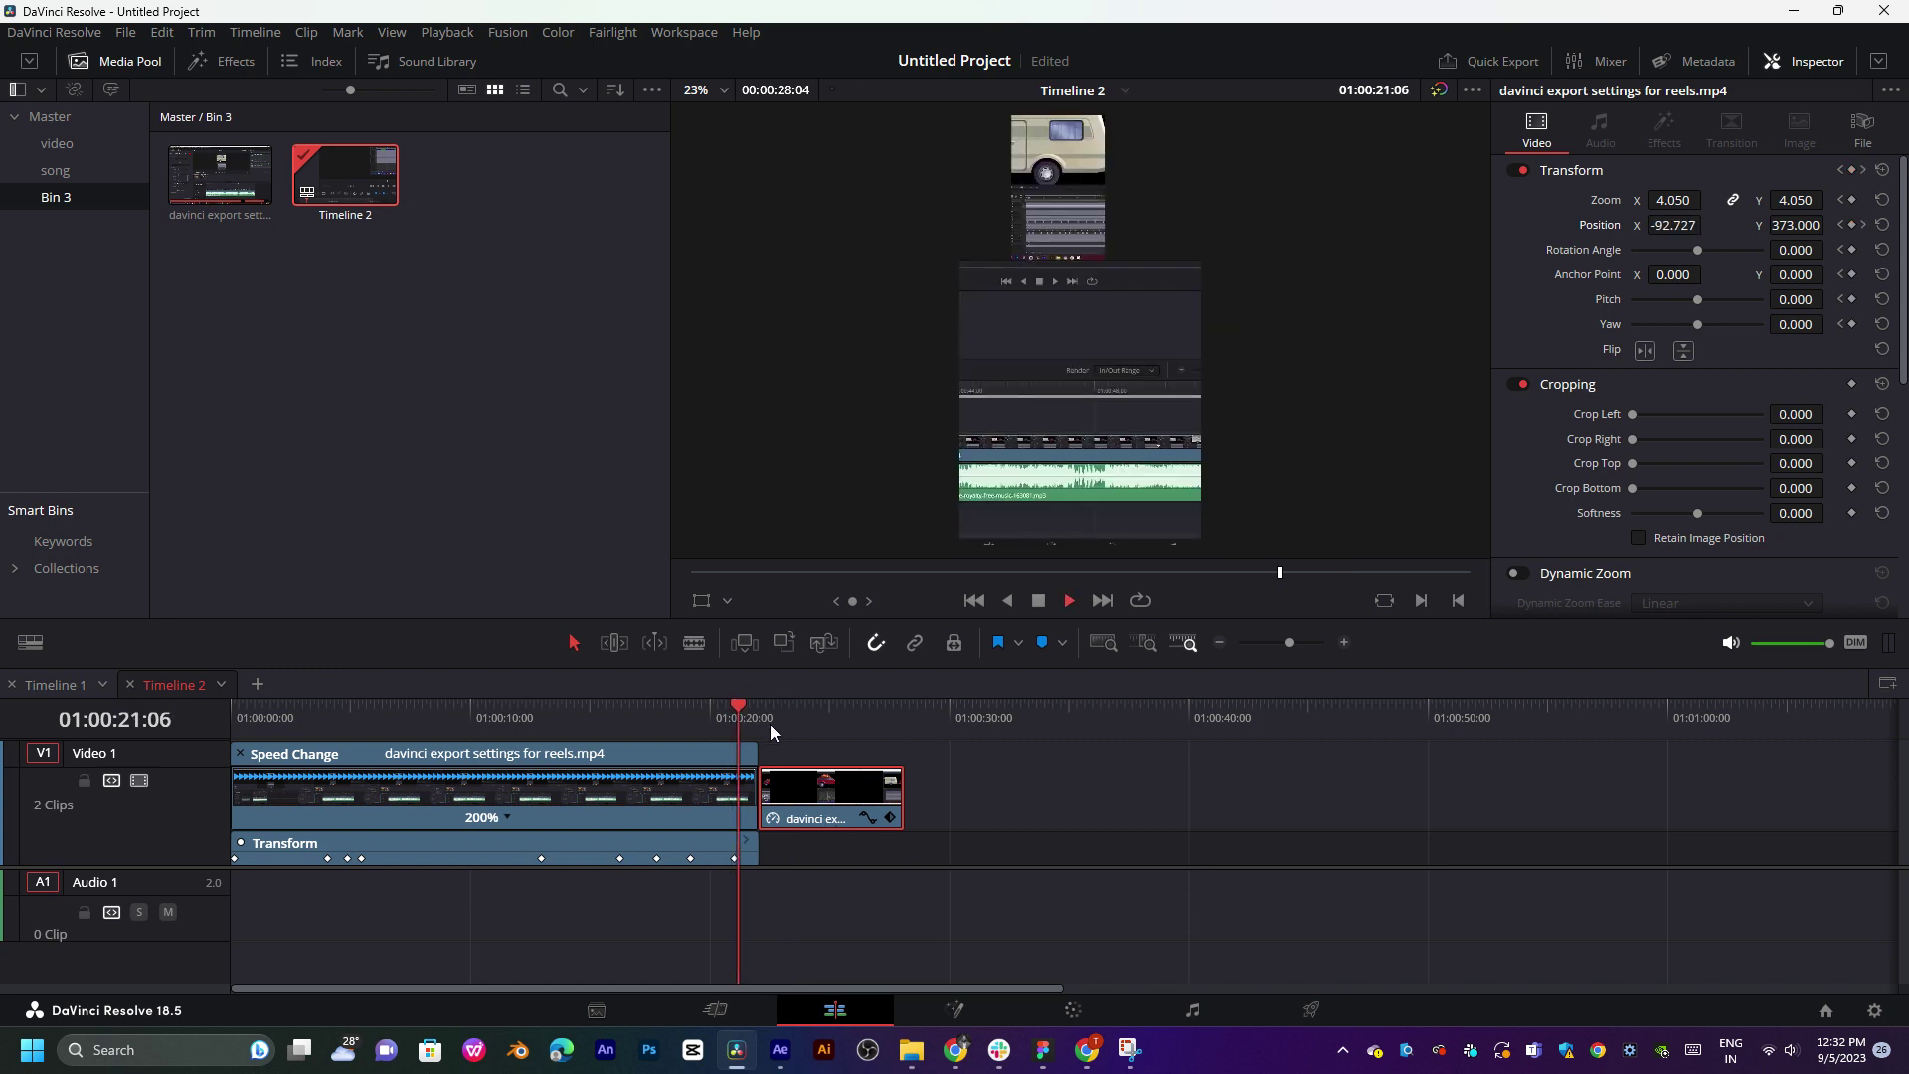
pyautogui.press('space')
pyautogui.click(890, 818)
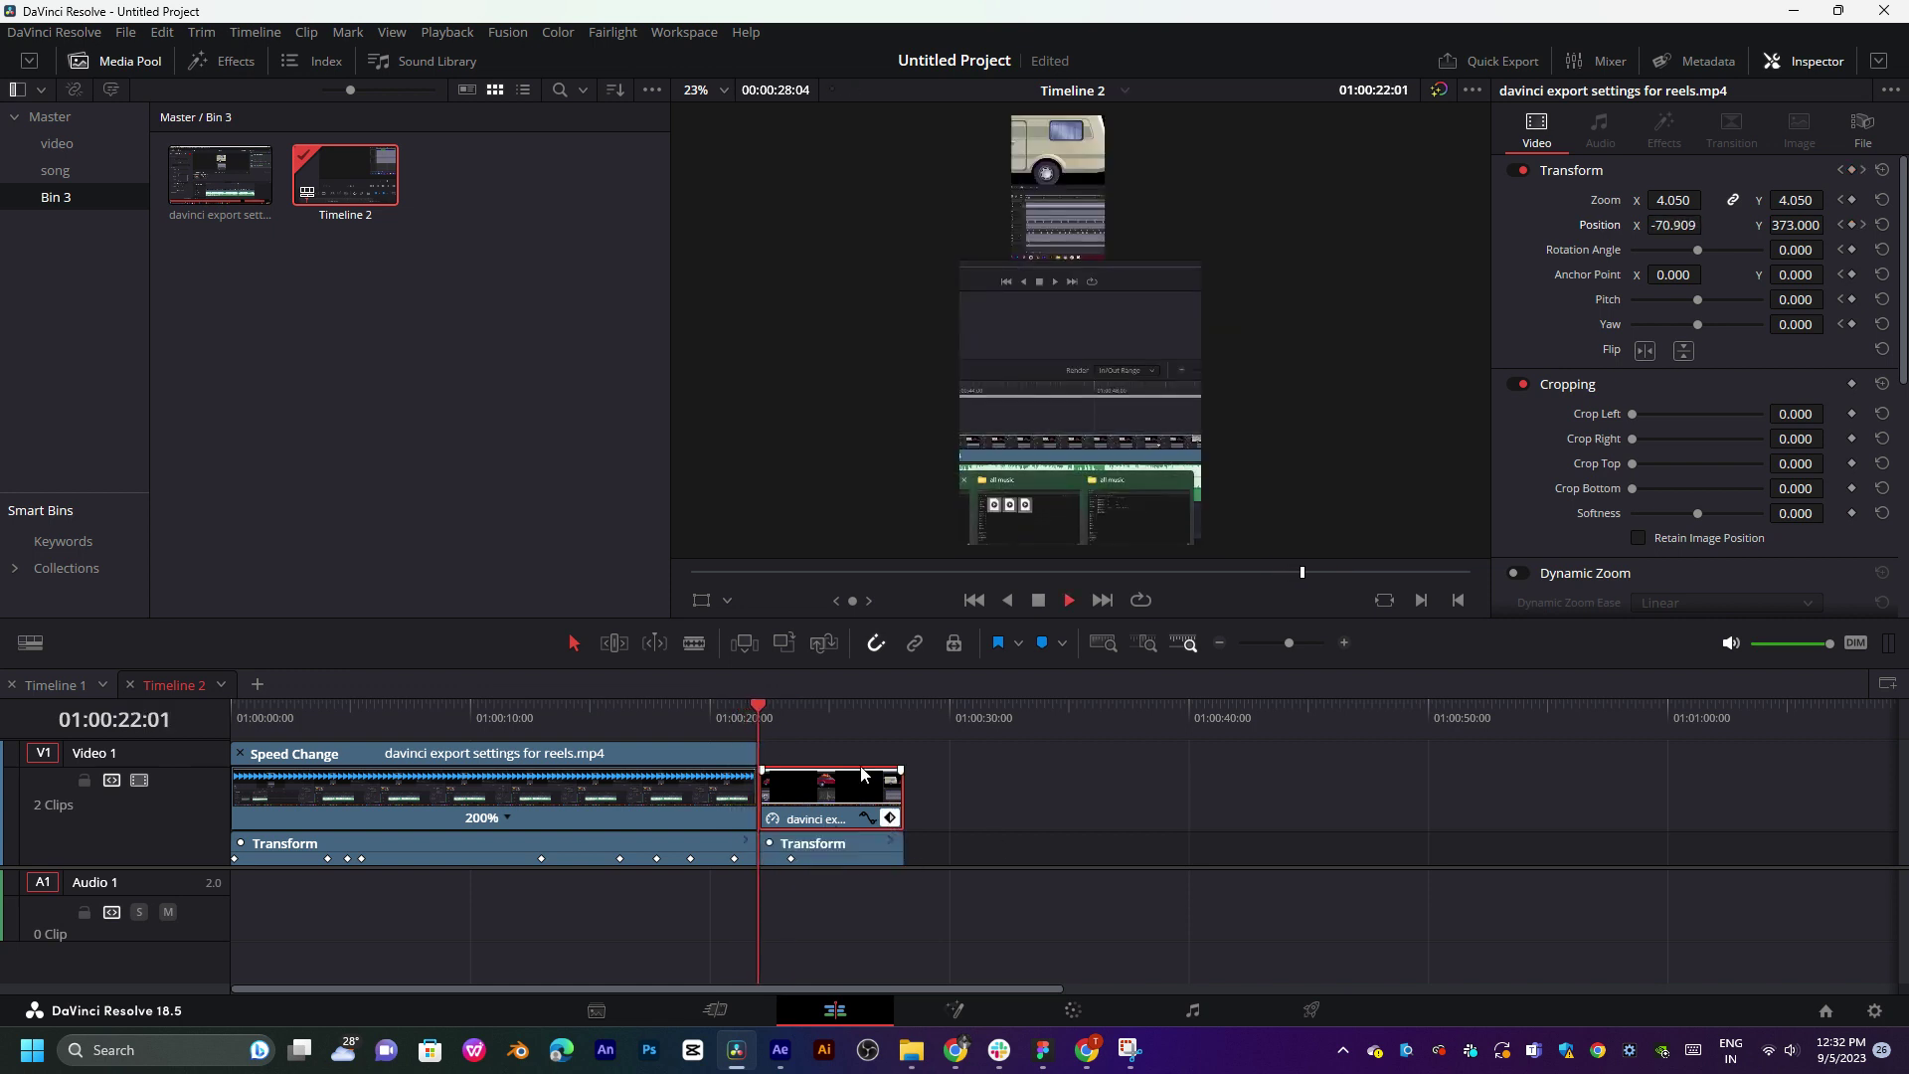
pyautogui.click(741, 708)
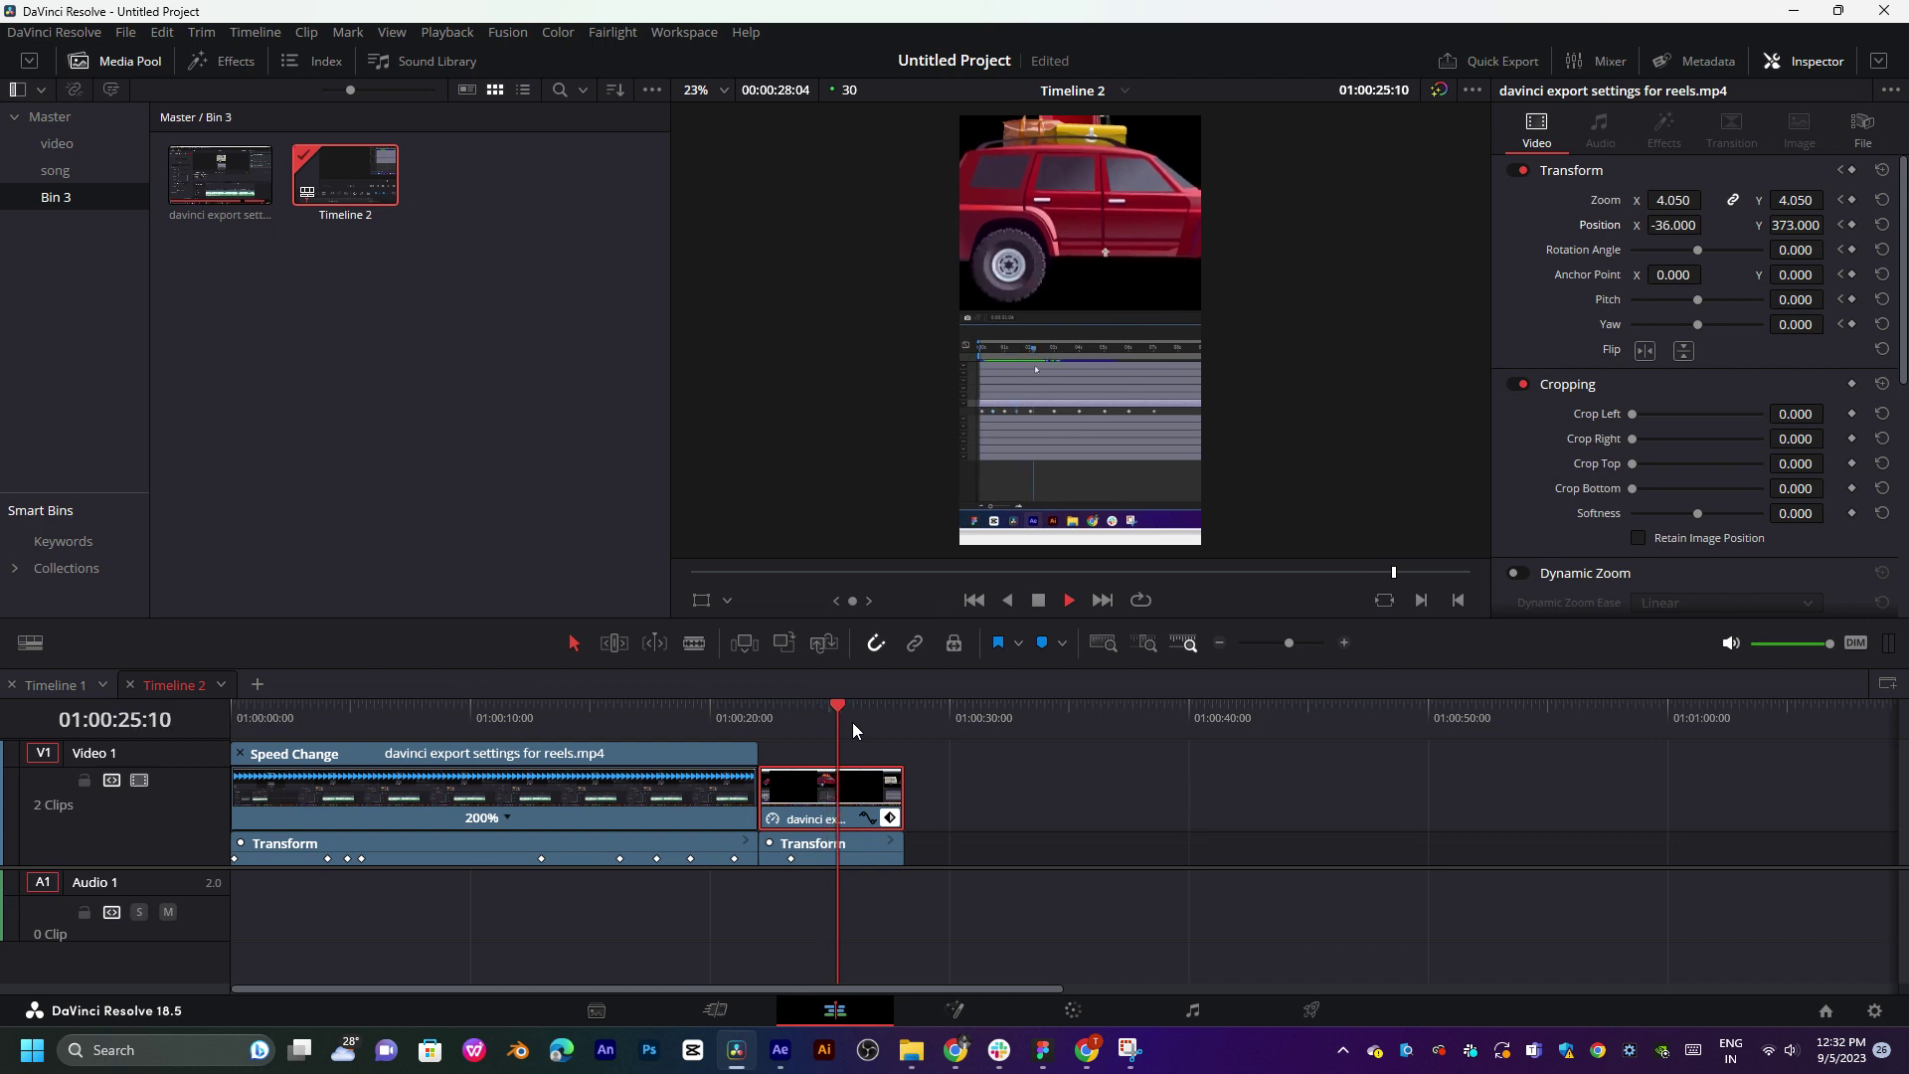
pyautogui.press('space')
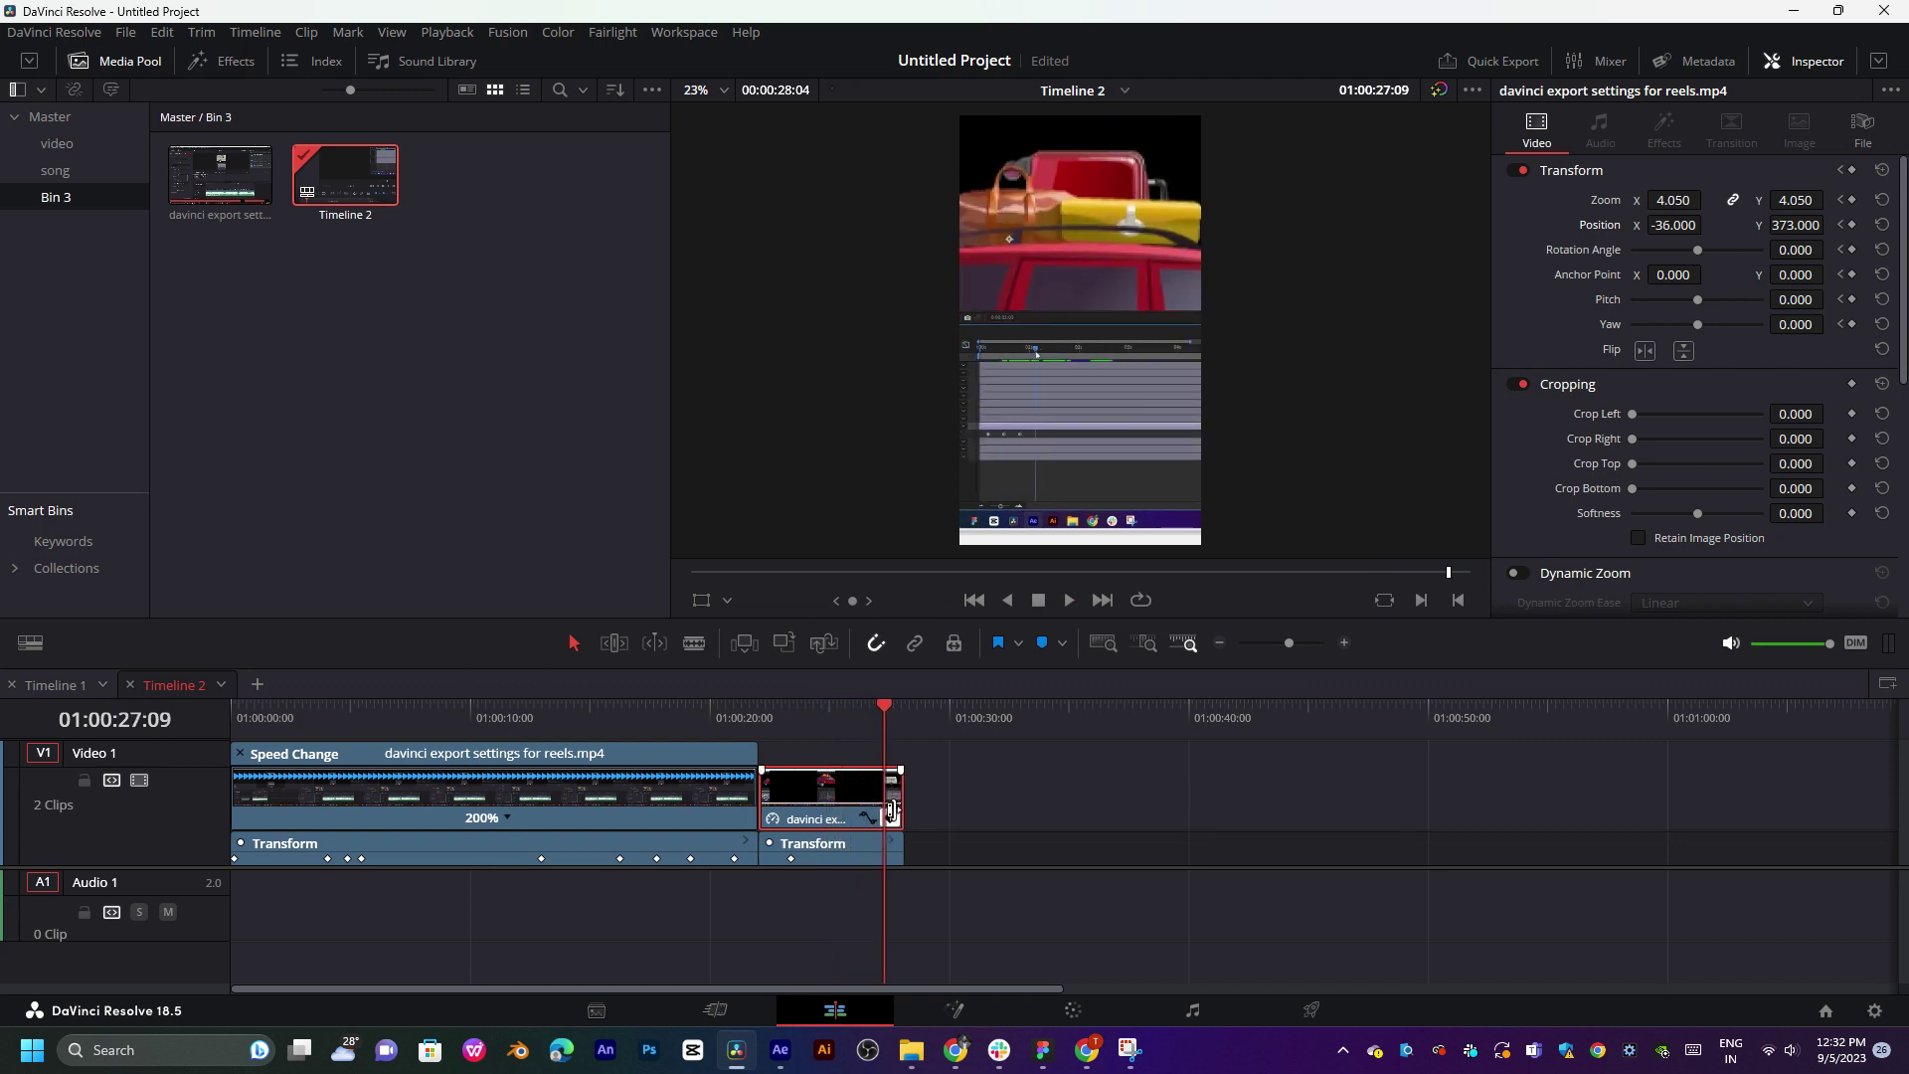
pyautogui.moveTo(898, 801); pyautogui.dragTo(892, 801)
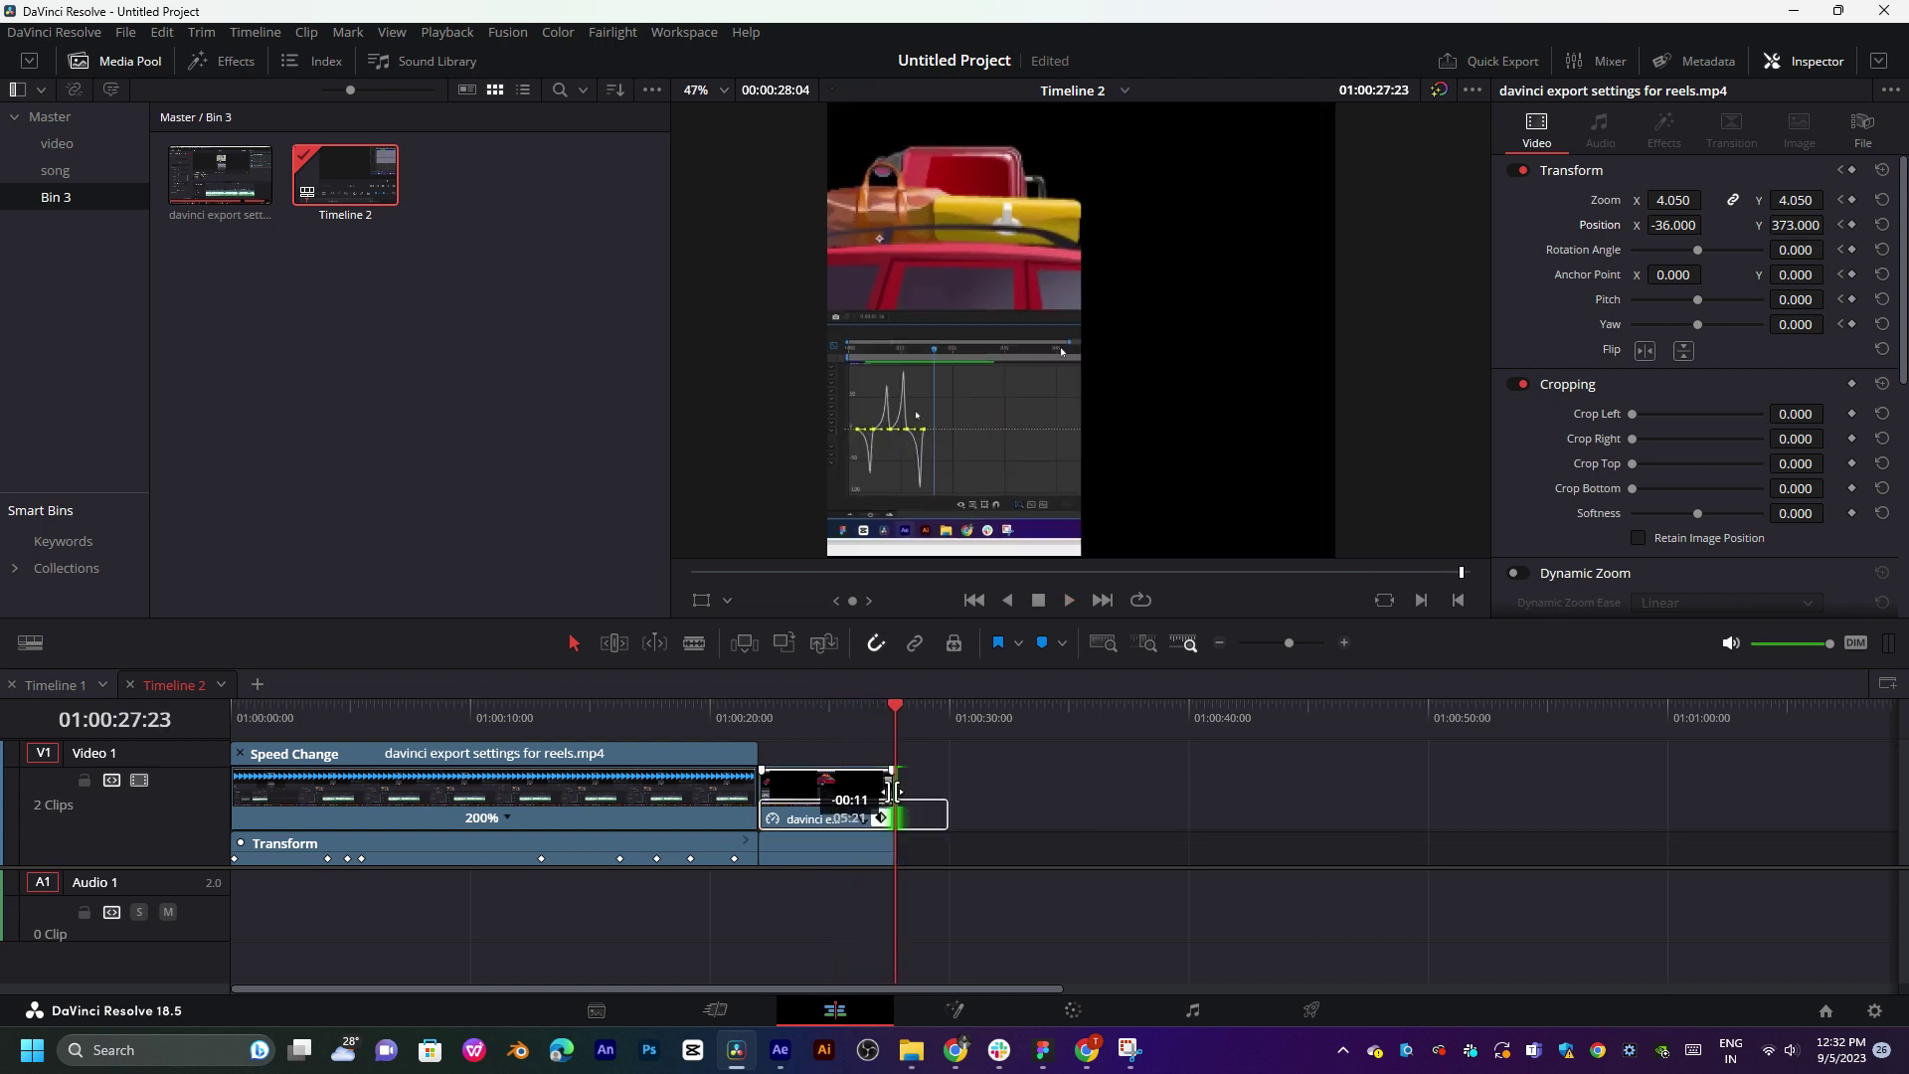
pyautogui.moveTo(805, 723)
pyautogui.mouseDown()
pyautogui.moveTo(921, 734)
pyautogui.moveTo(239, 761)
pyautogui.mouseUp()
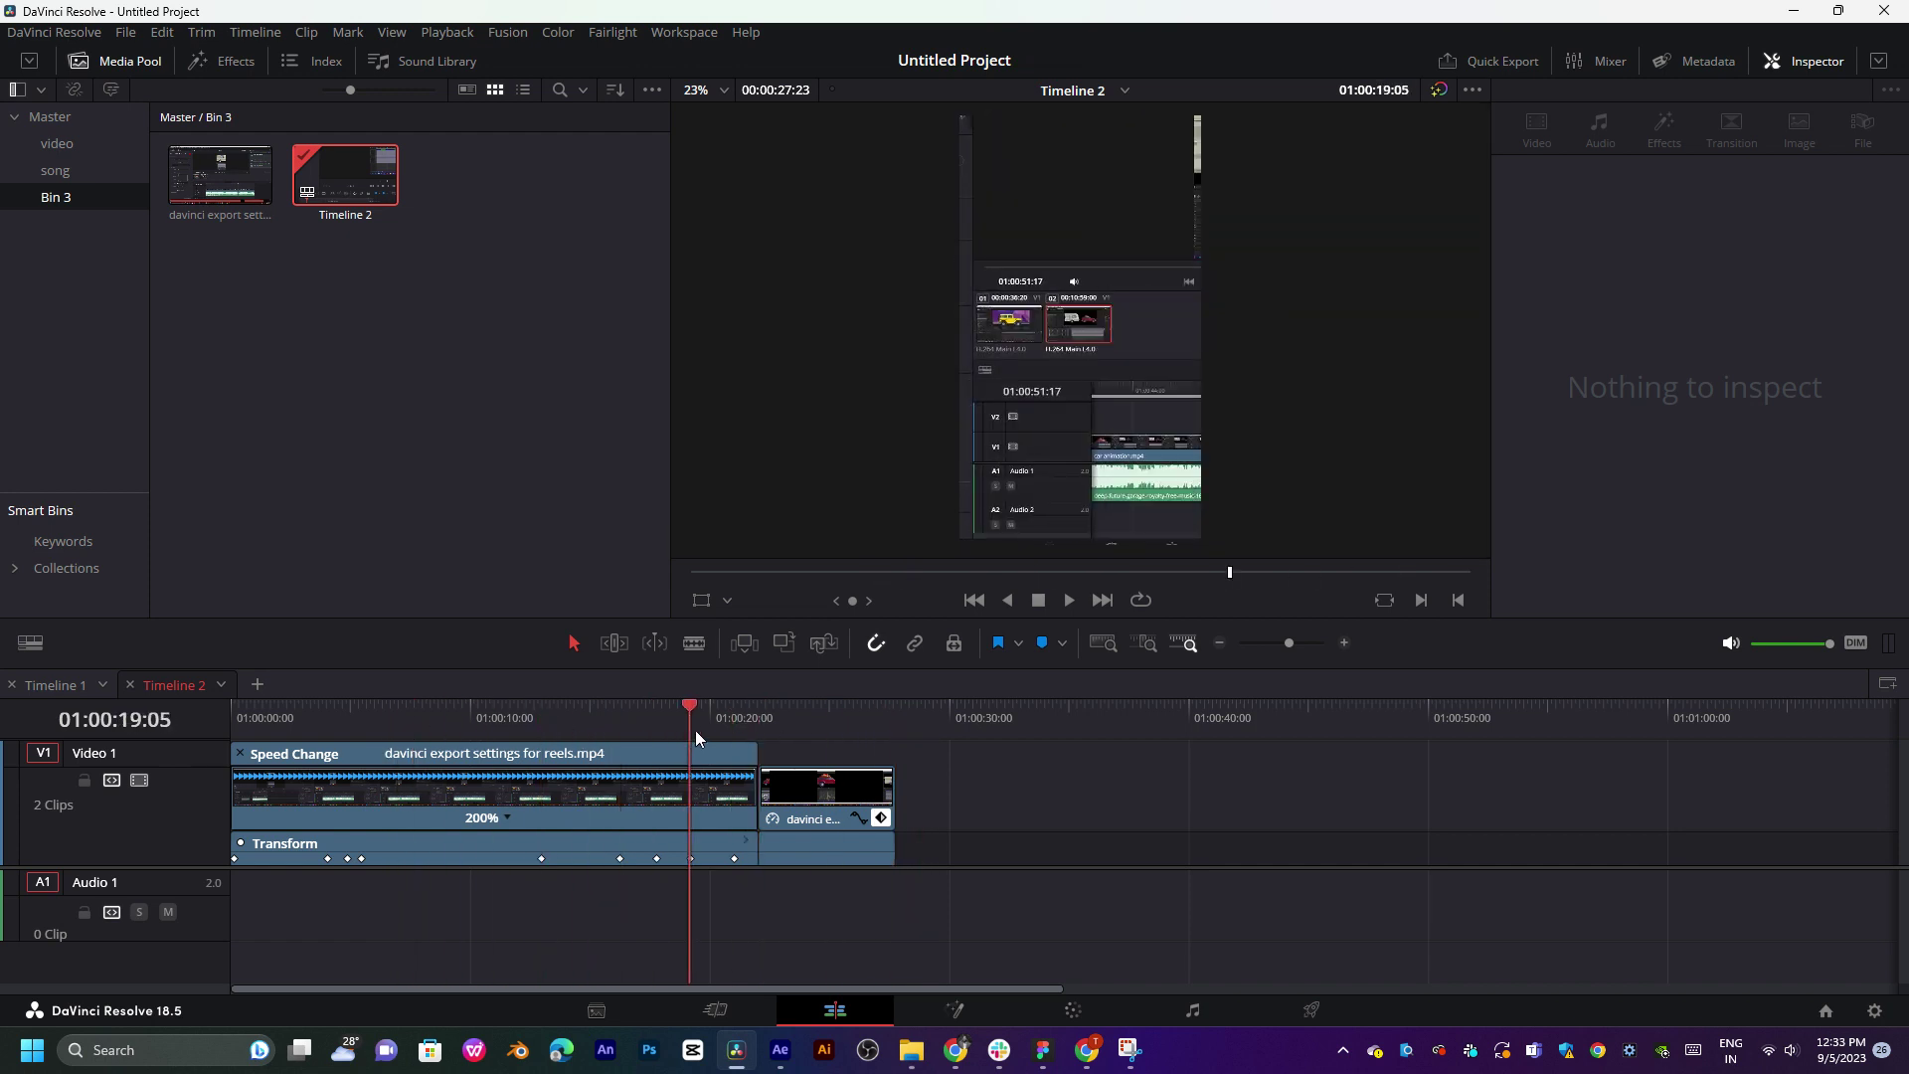
pyautogui.click(239, 761)
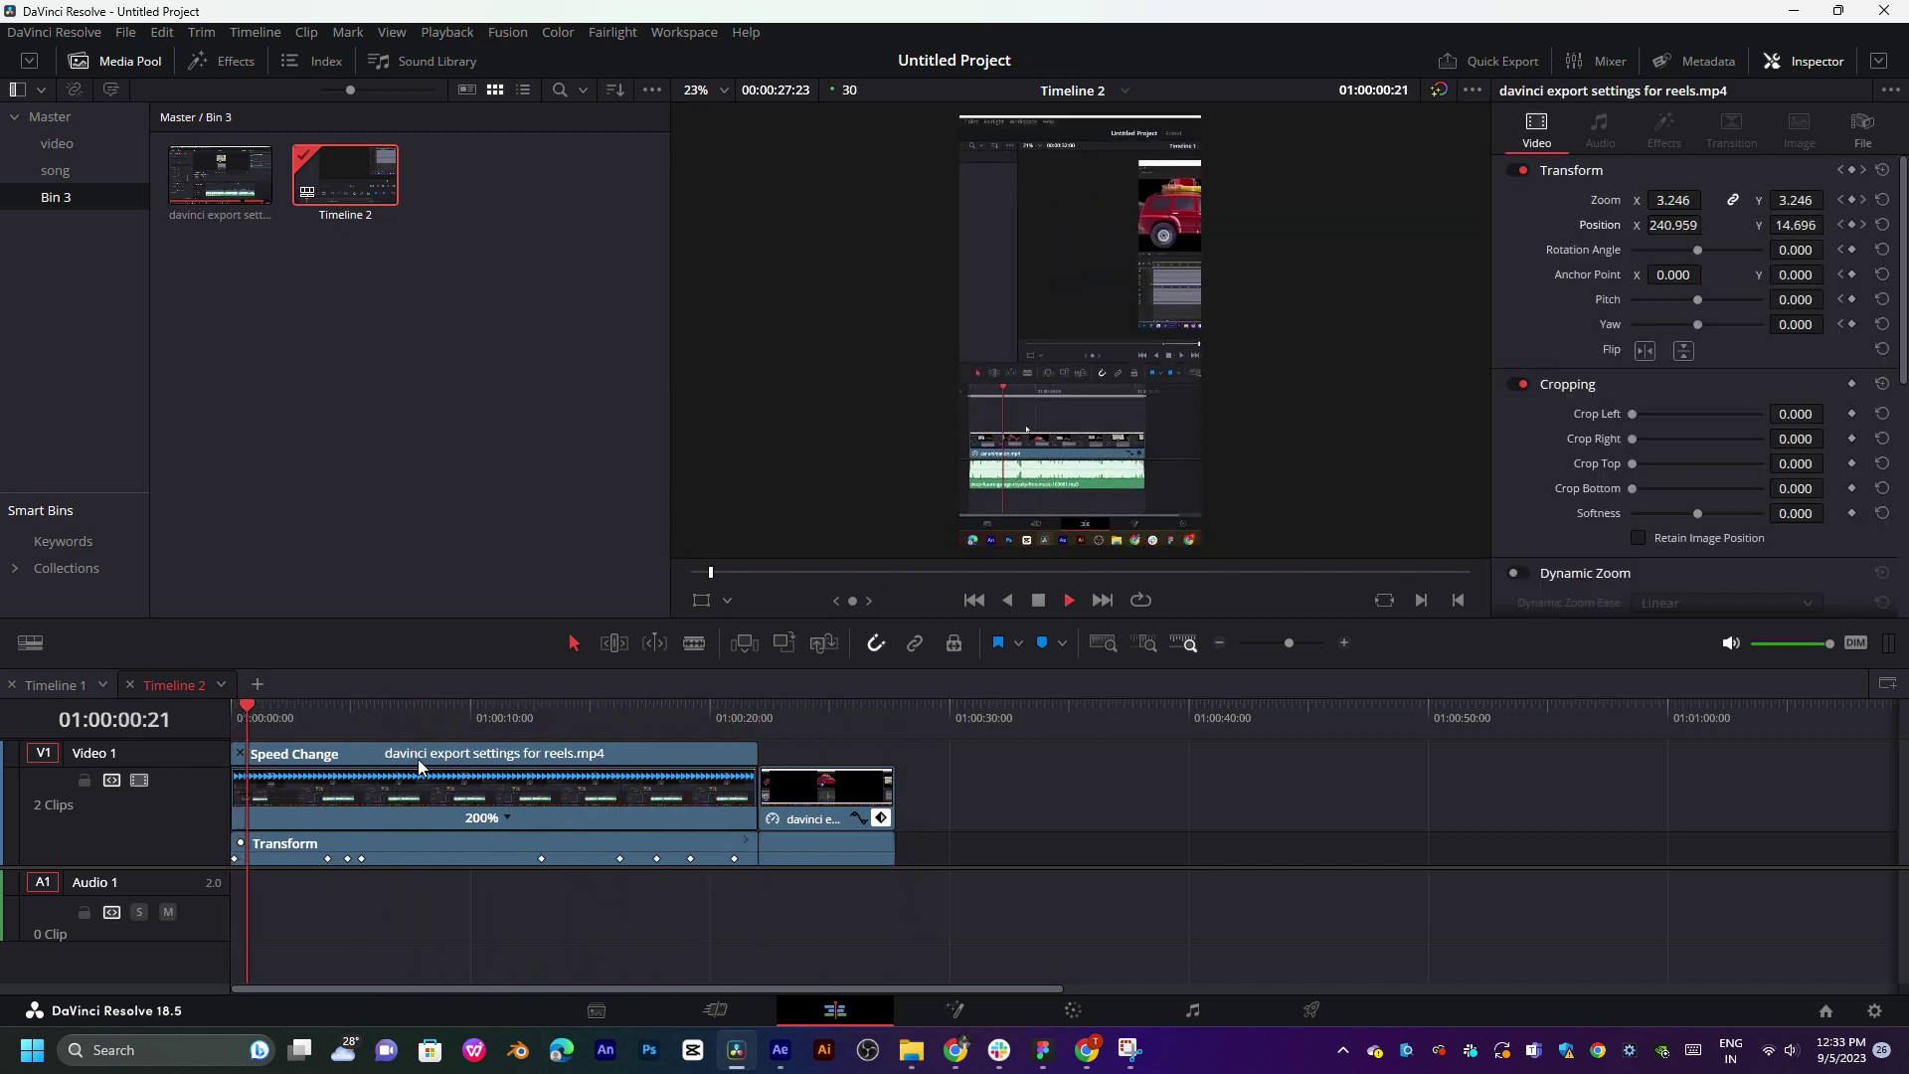
pyautogui.moveTo(249, 718); pyautogui.dragTo(193, 714)
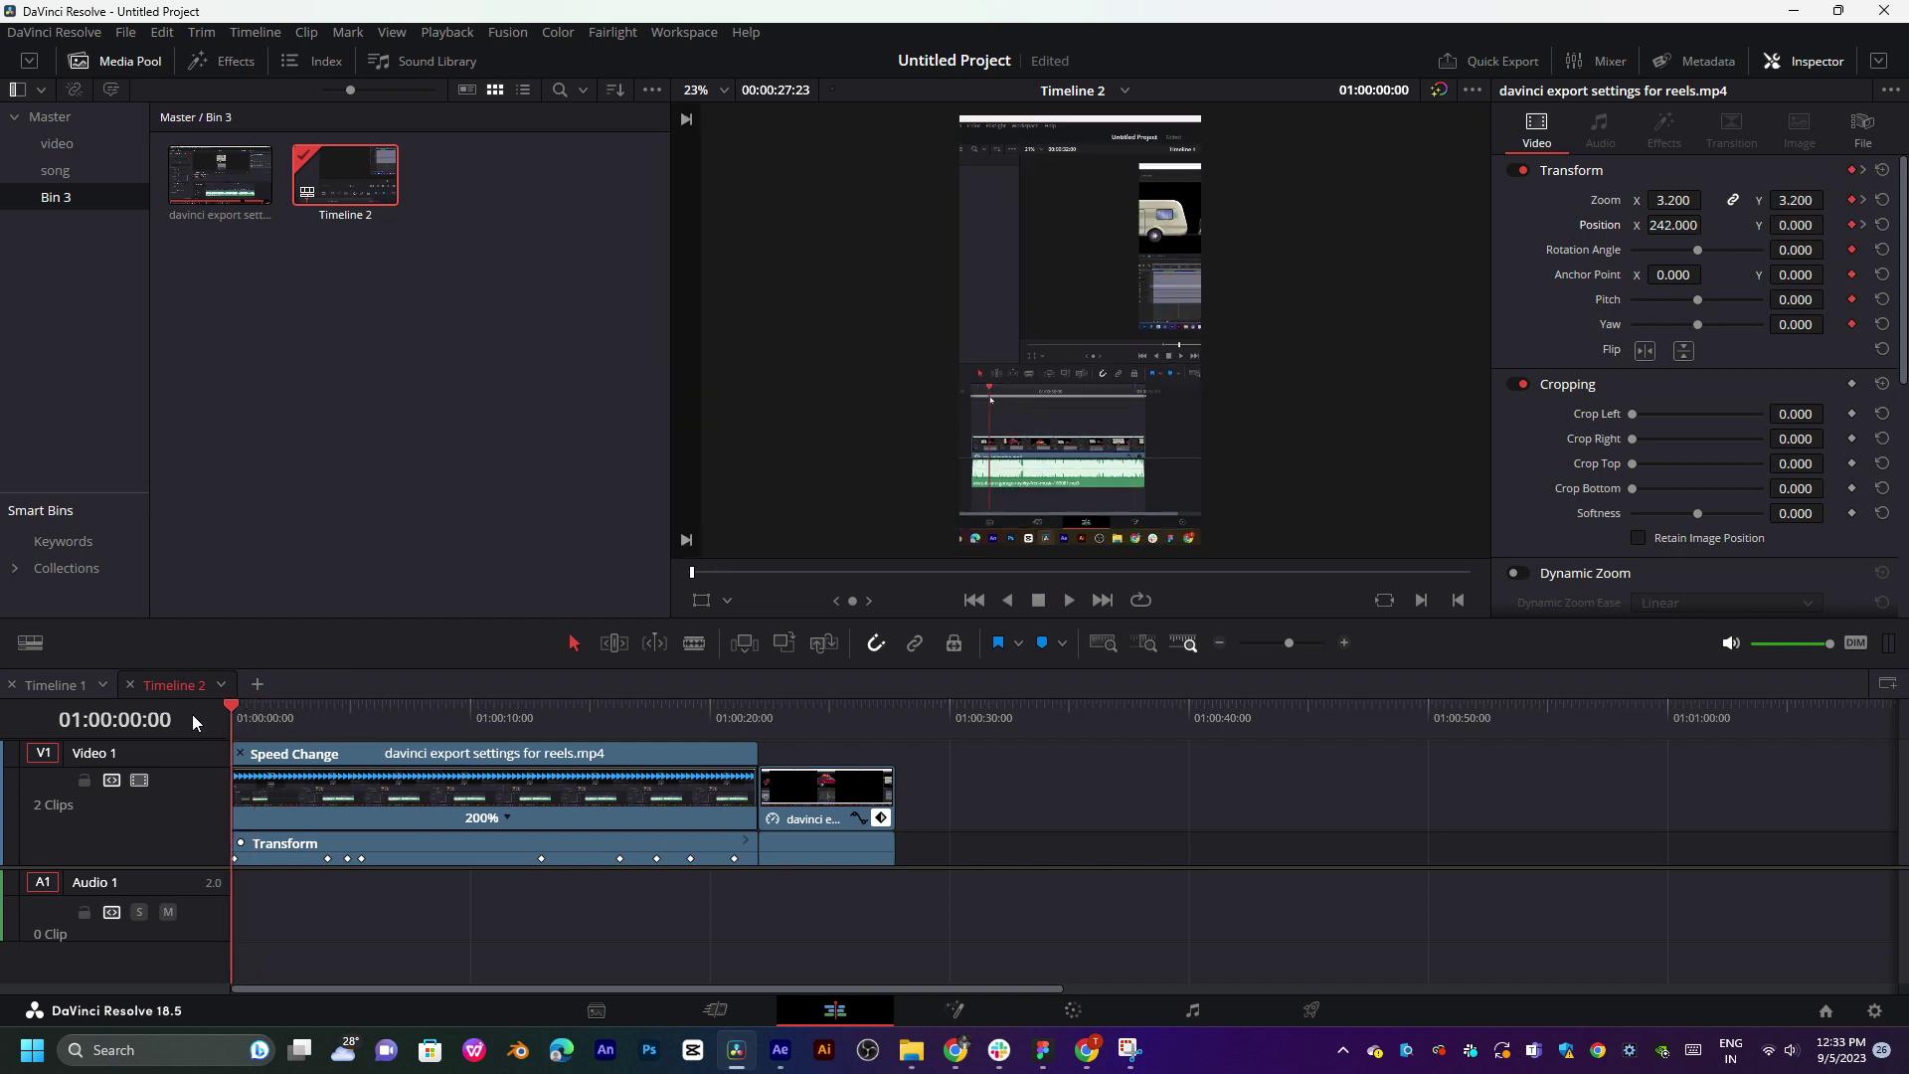
# - Place sexy-chillout-hip-hop-track-come-with-me-133764.mp3 on Audio 1 at the timeline start
pyautogui.click(71, 170)
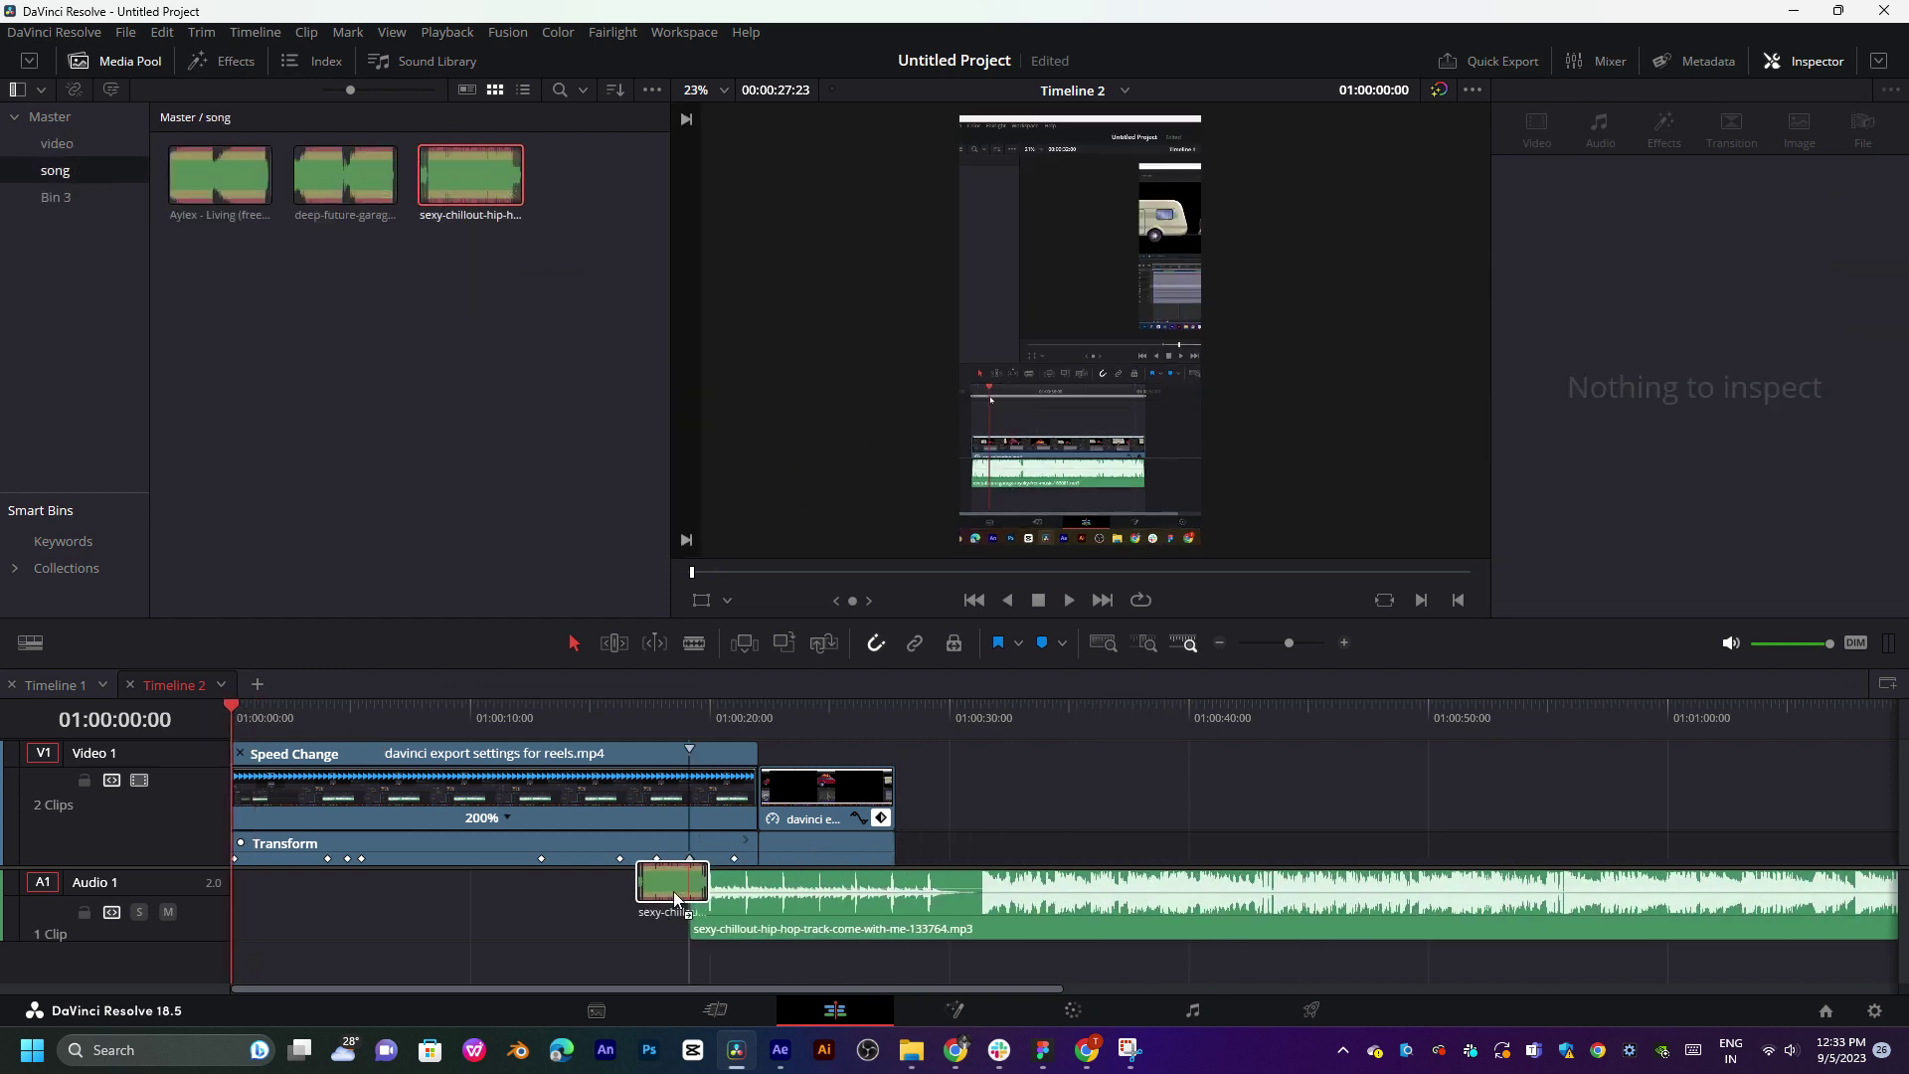
pyautogui.moveTo(552, 303); pyautogui.dragTo(672, 891)
pyautogui.click(977, 714)
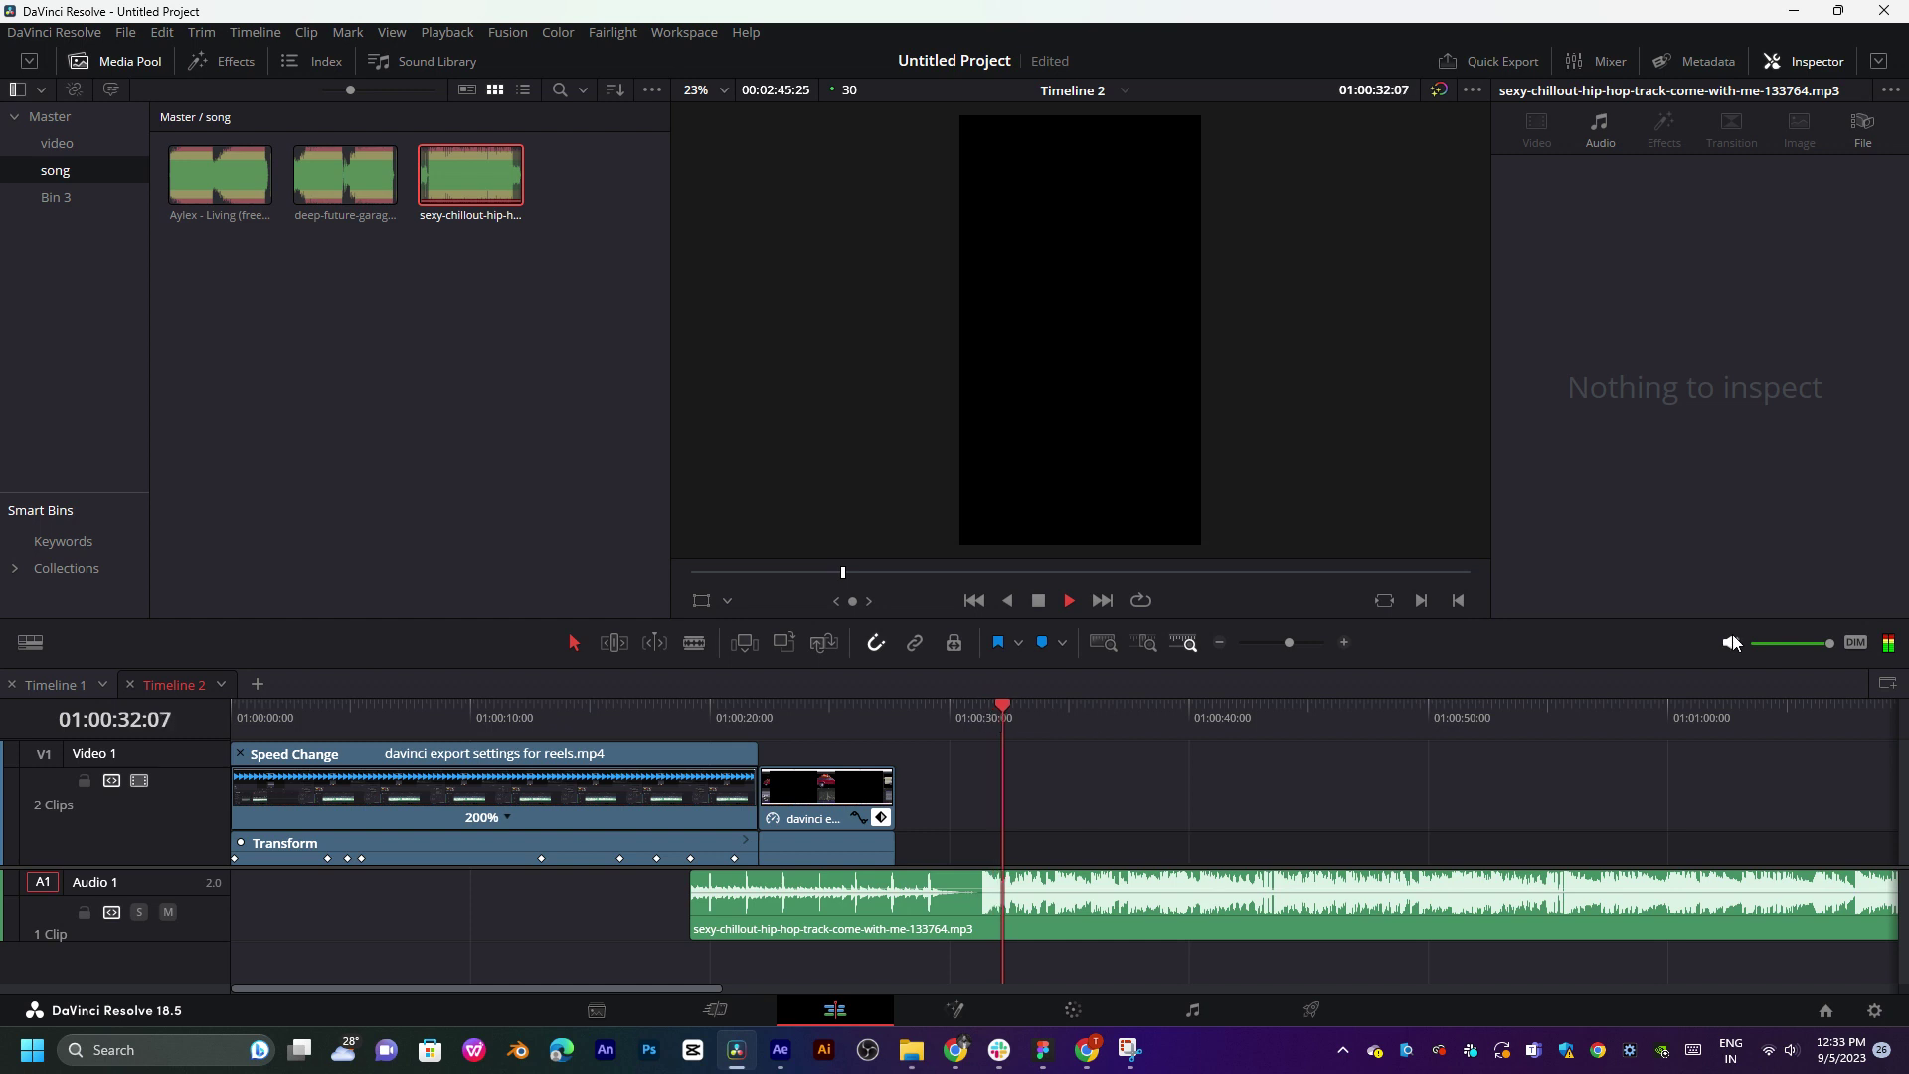
pyautogui.moveTo(1790, 643); pyautogui.dragTo(1794, 643)
pyautogui.scroll(-5, 1439, 809)
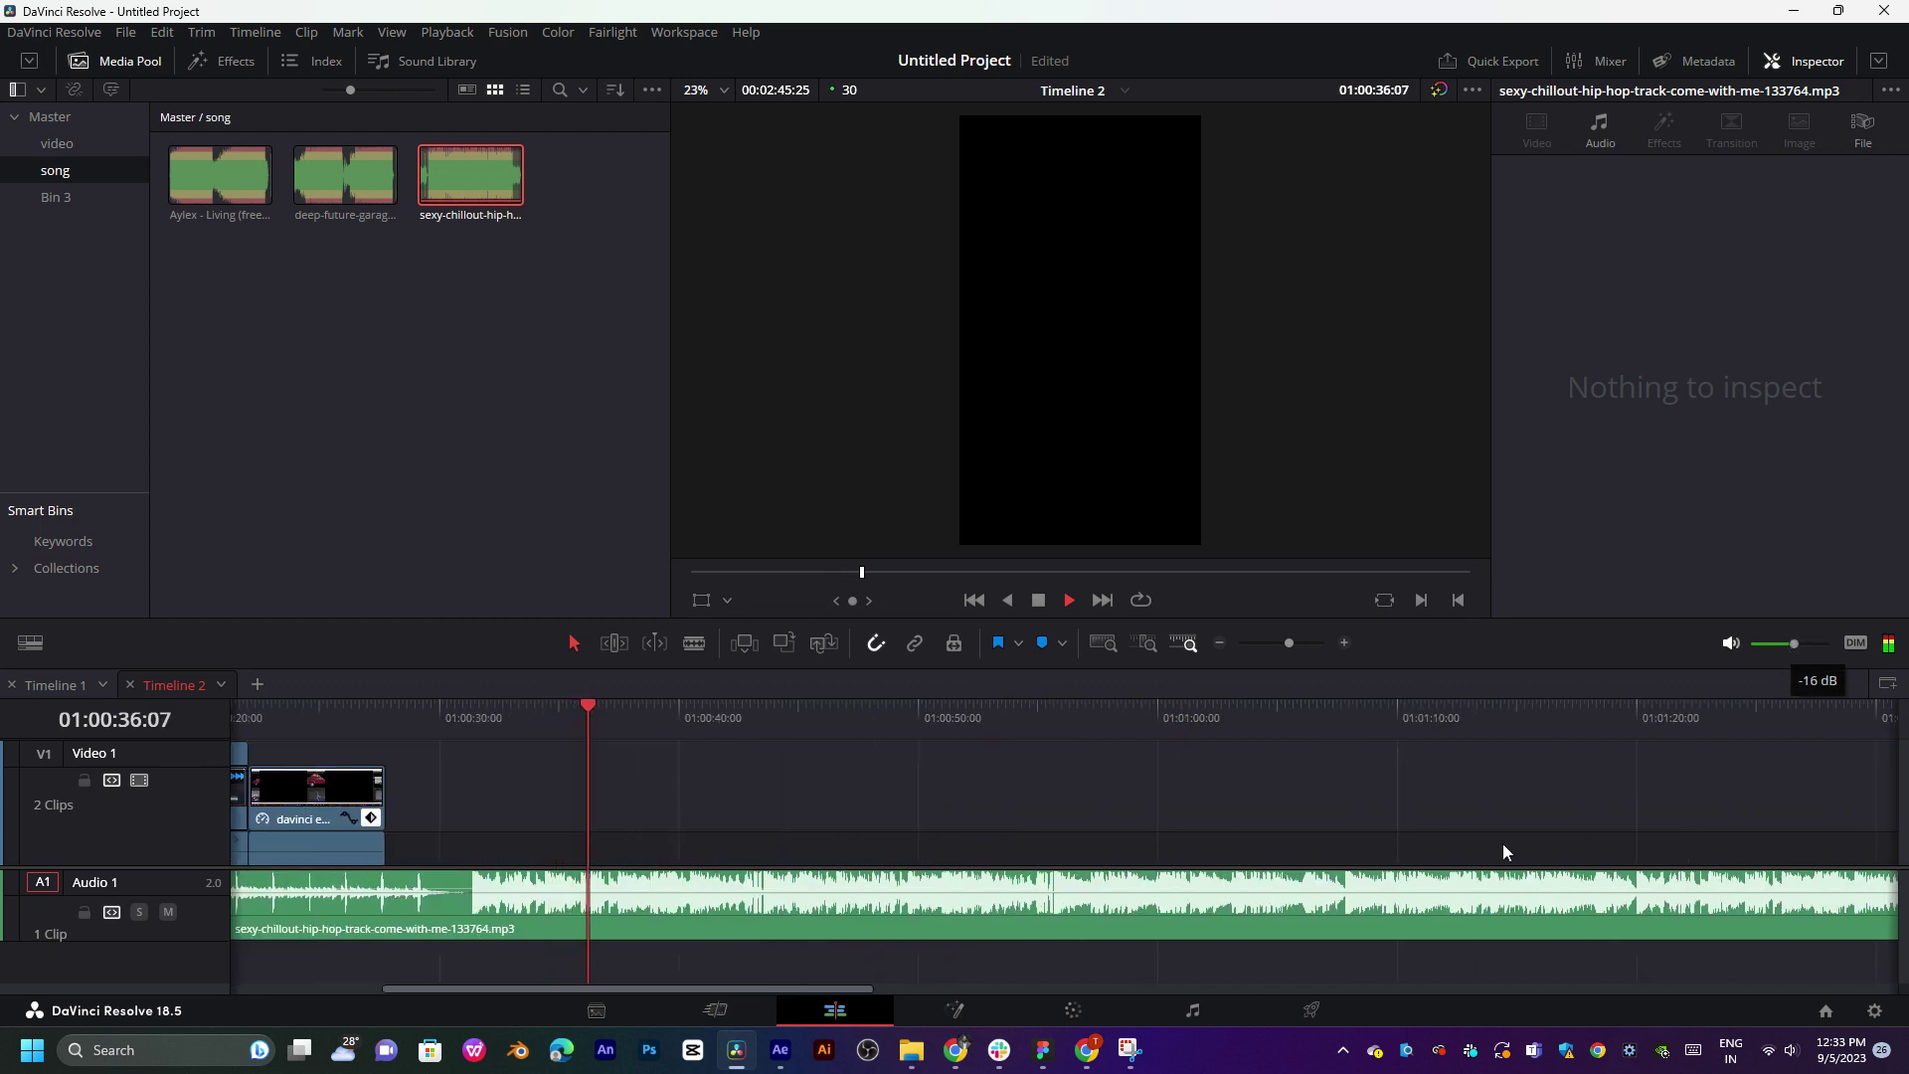
pyautogui.hotkey('ctrl', '-')
pyautogui.moveTo(593, 900); pyautogui.dragTo(482, 895)
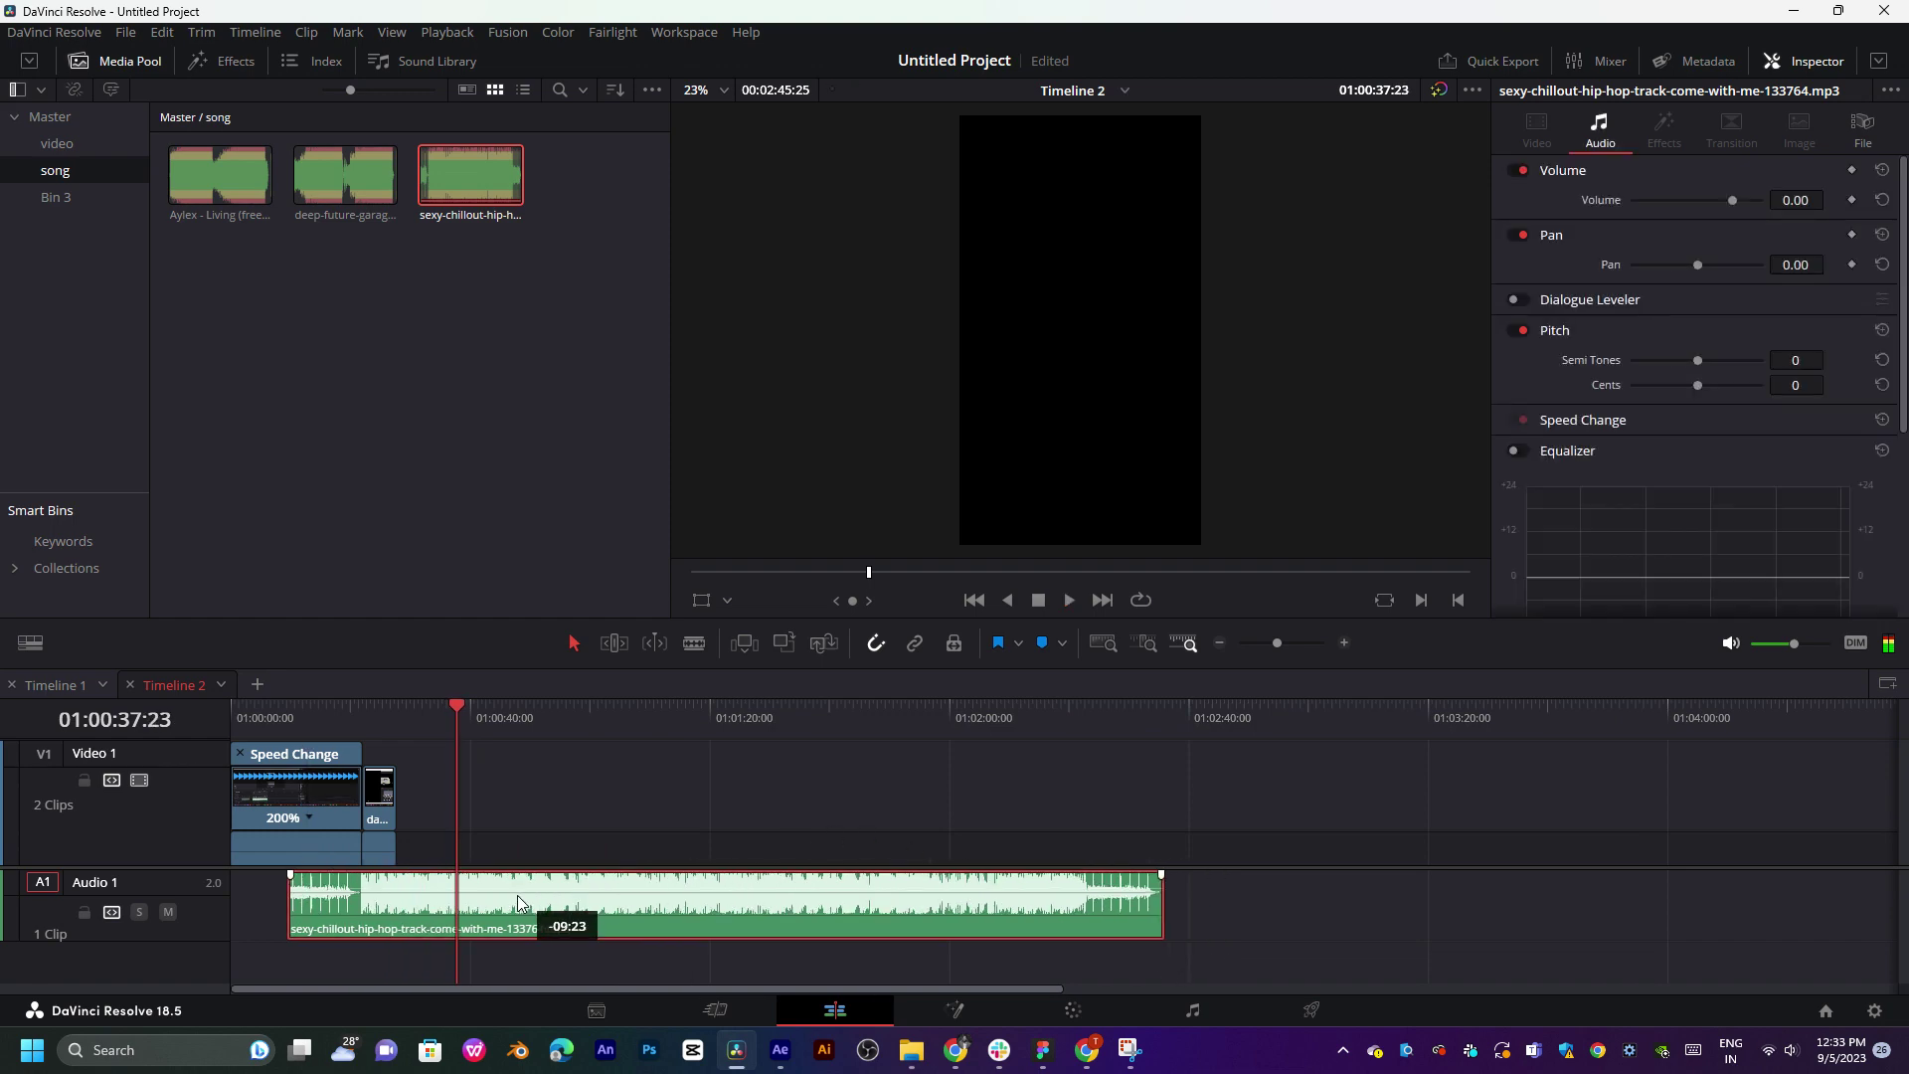
pyautogui.hotkey('ctrl', '=')
pyautogui.hotkey('ctrl', '=')
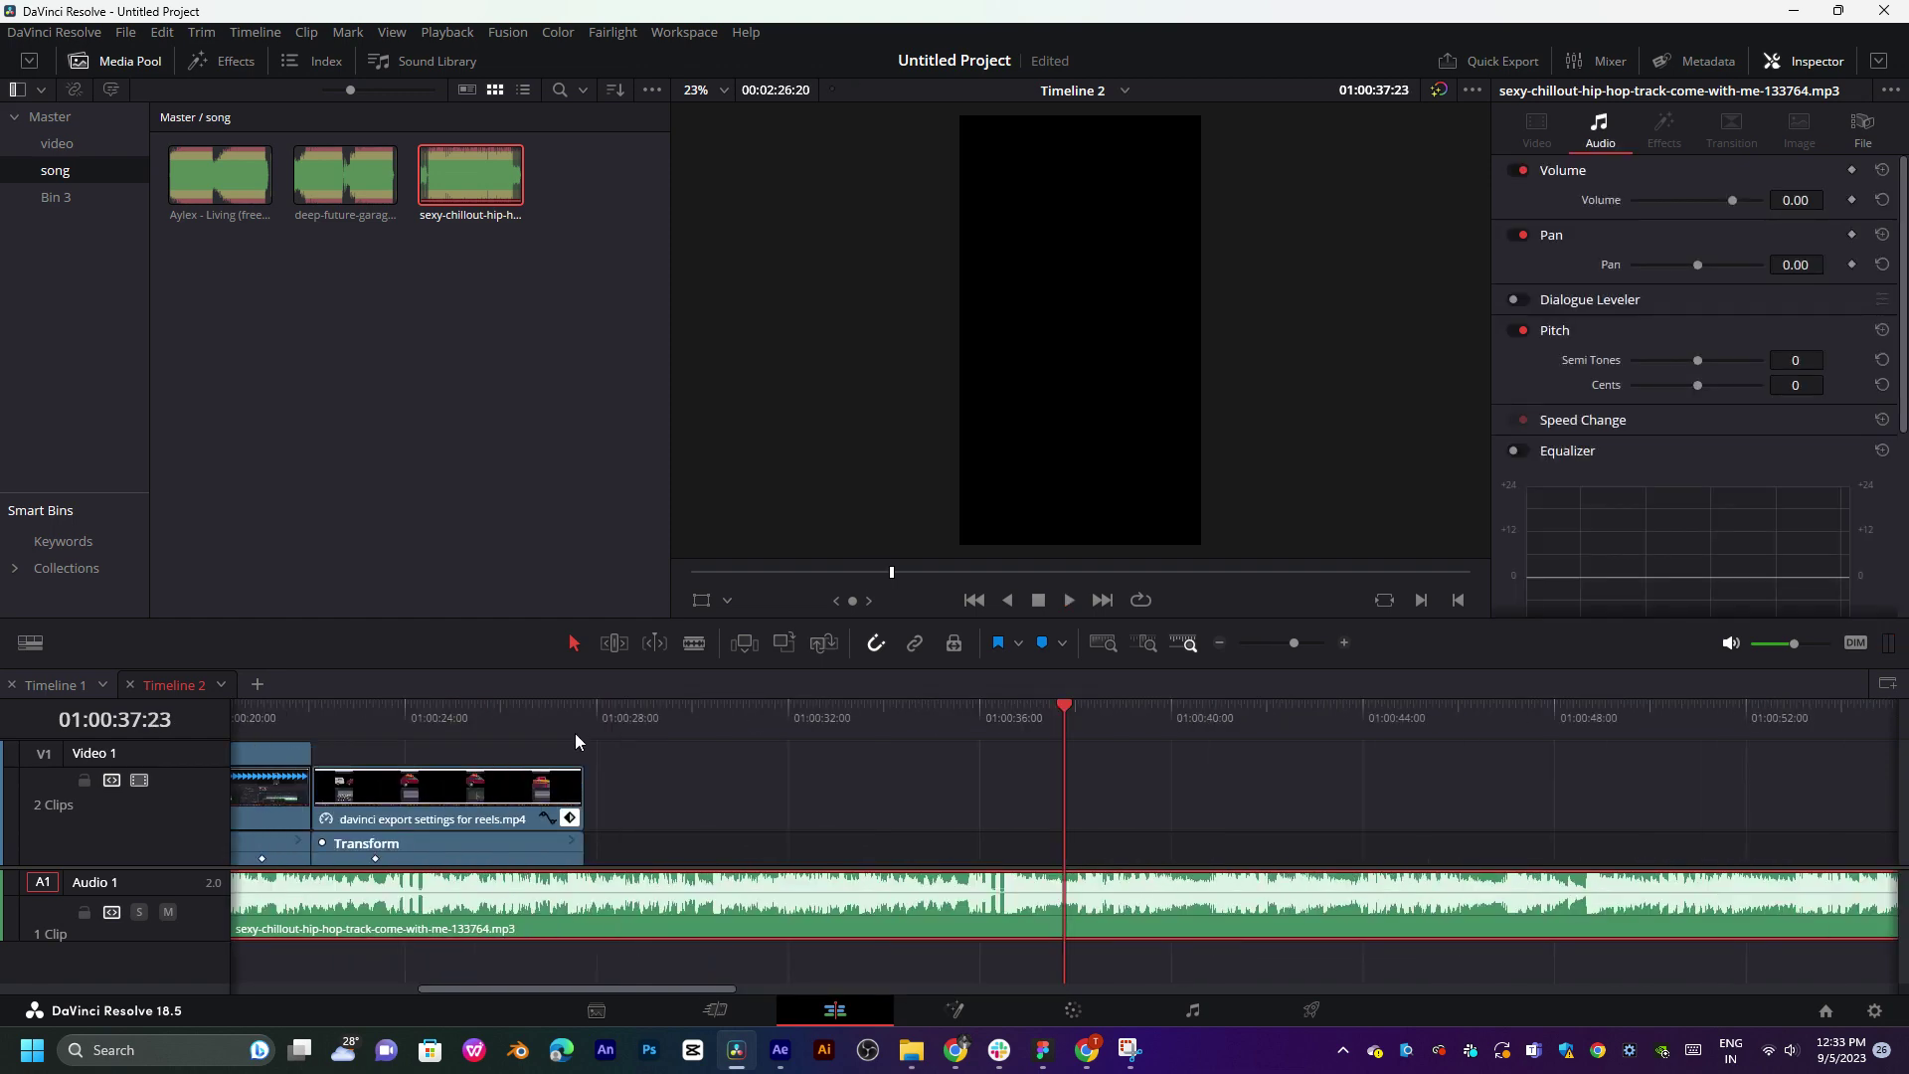
# - Trim the song to begin about 11 seconds in and align it with the timeline start
pyautogui.press('Home')
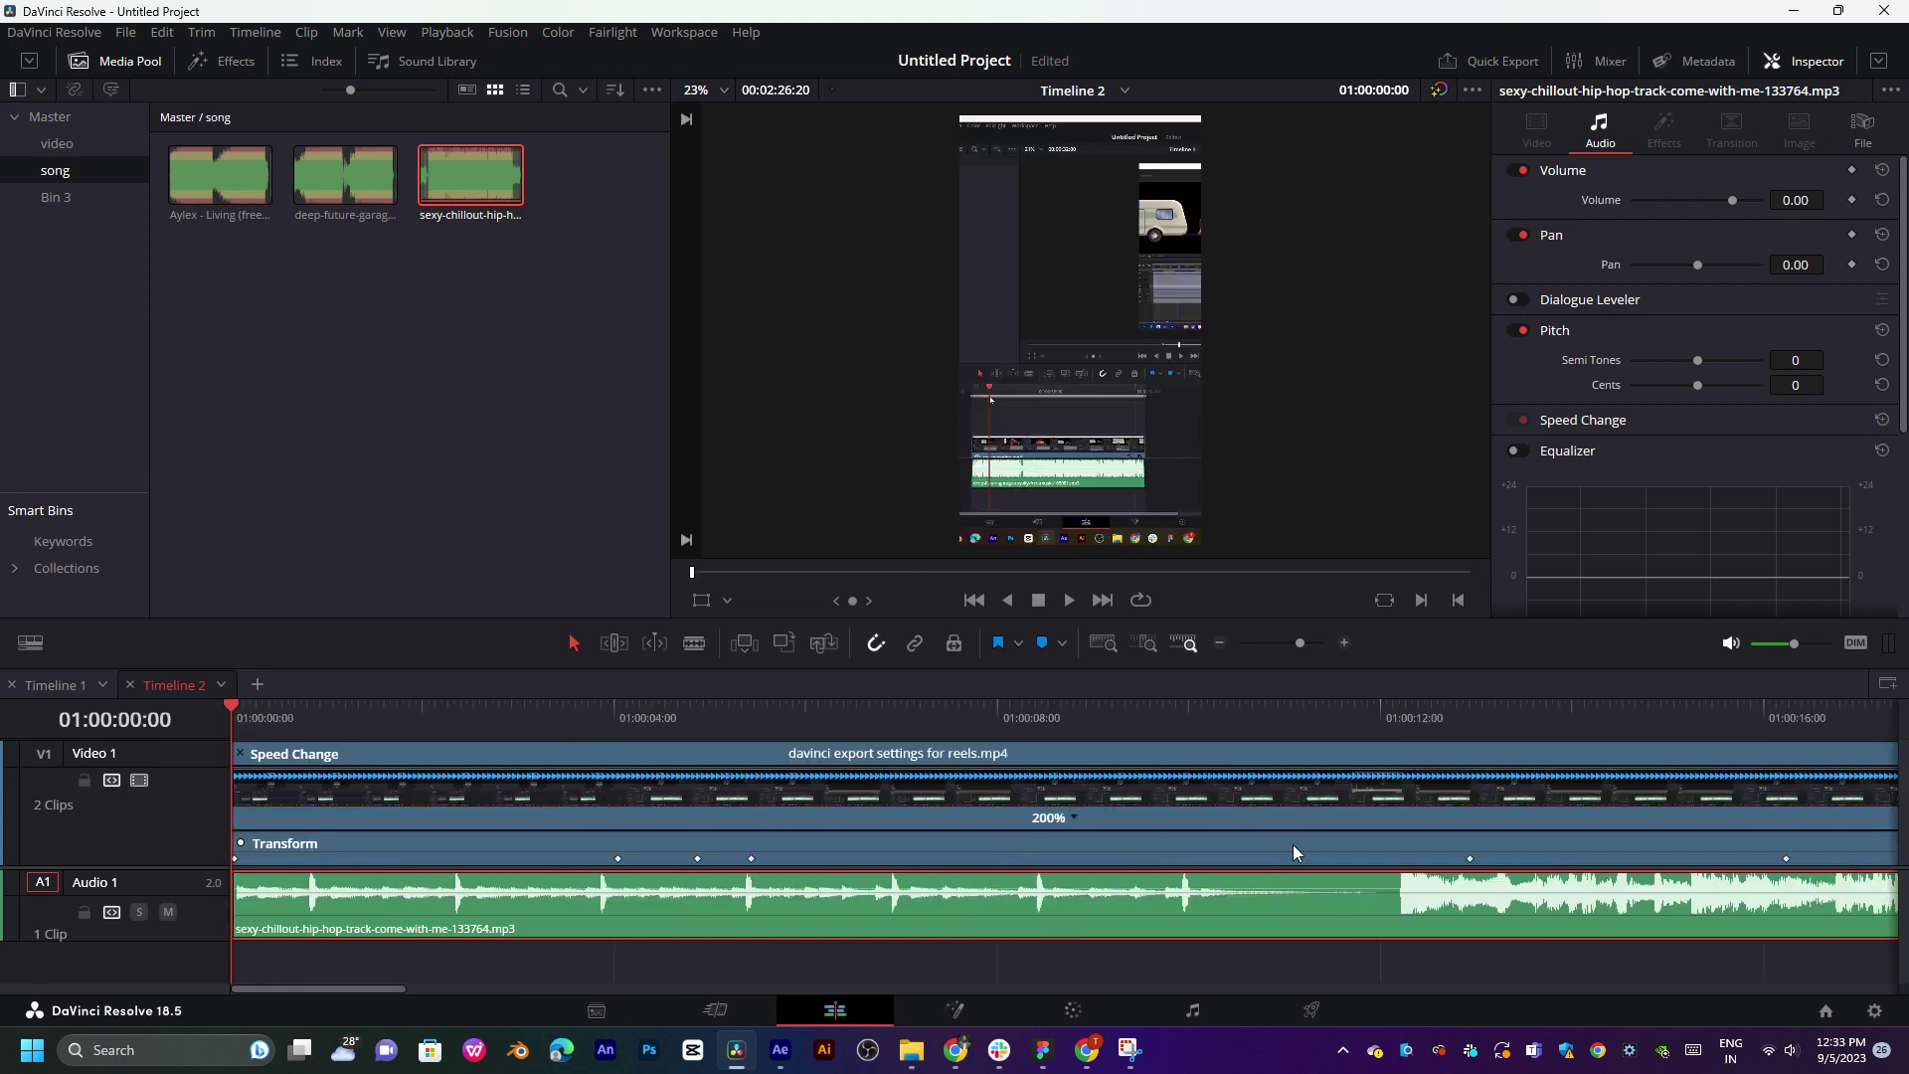
pyautogui.hotkey('ctrl', '-')
pyautogui.moveTo(820, 708); pyautogui.dragTo(813, 710)
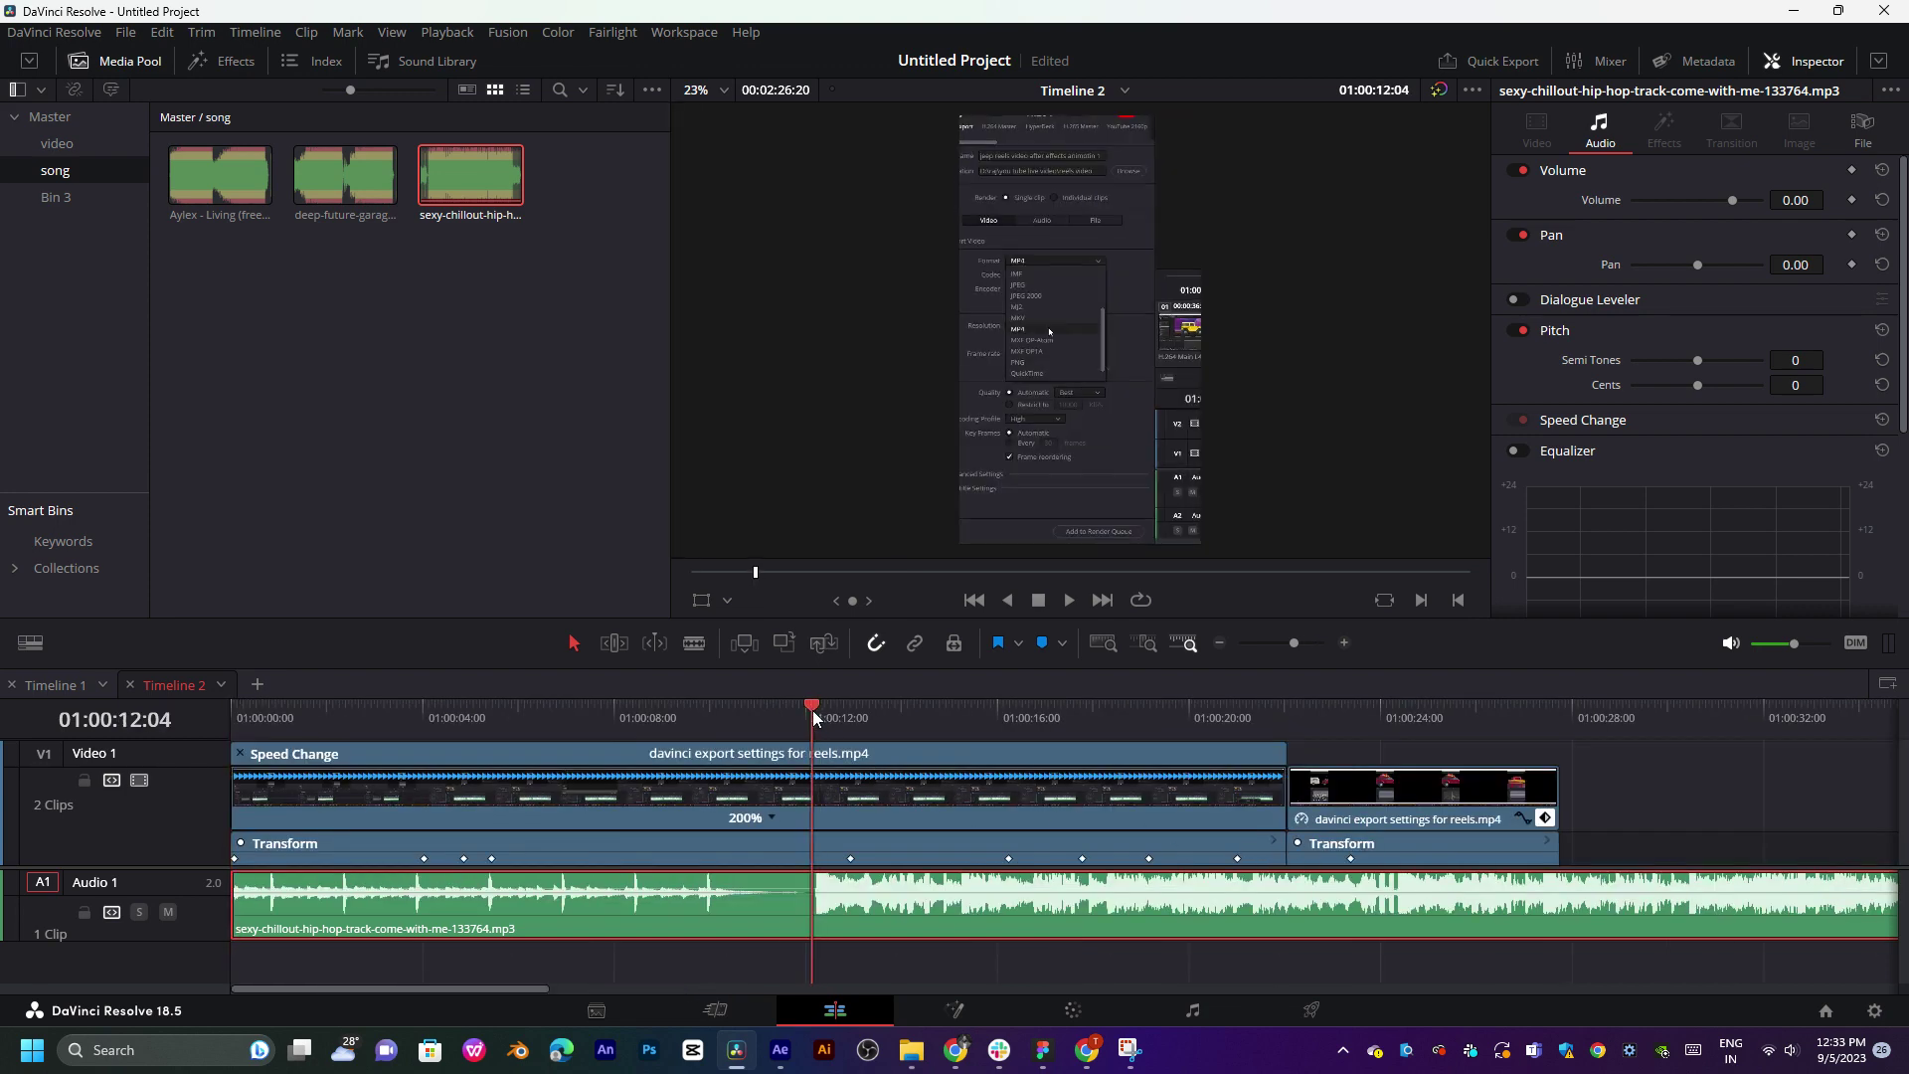
pyautogui.moveTo(235, 900)
pyautogui.mouseDown()
pyautogui.moveTo(790, 900)
pyautogui.moveTo(280, 902)
pyautogui.mouseUp()
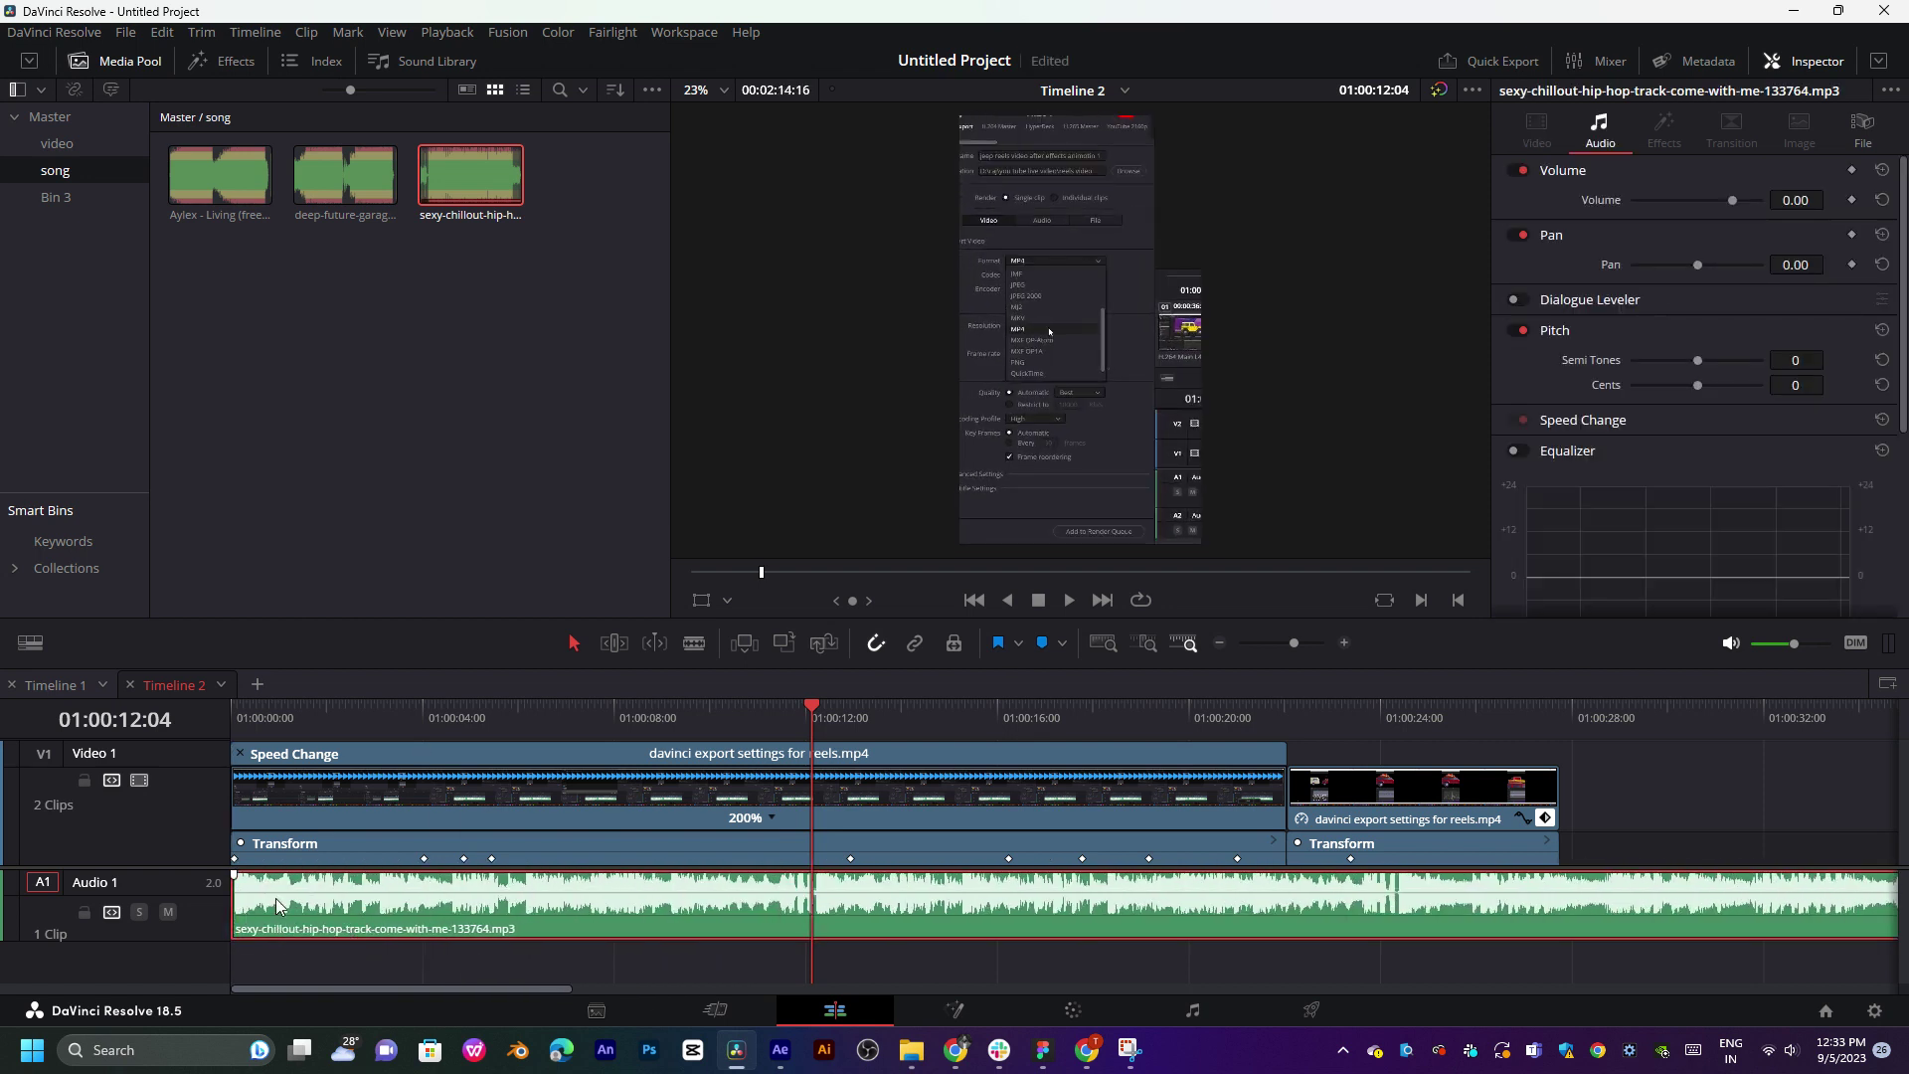
pyautogui.press('Home')
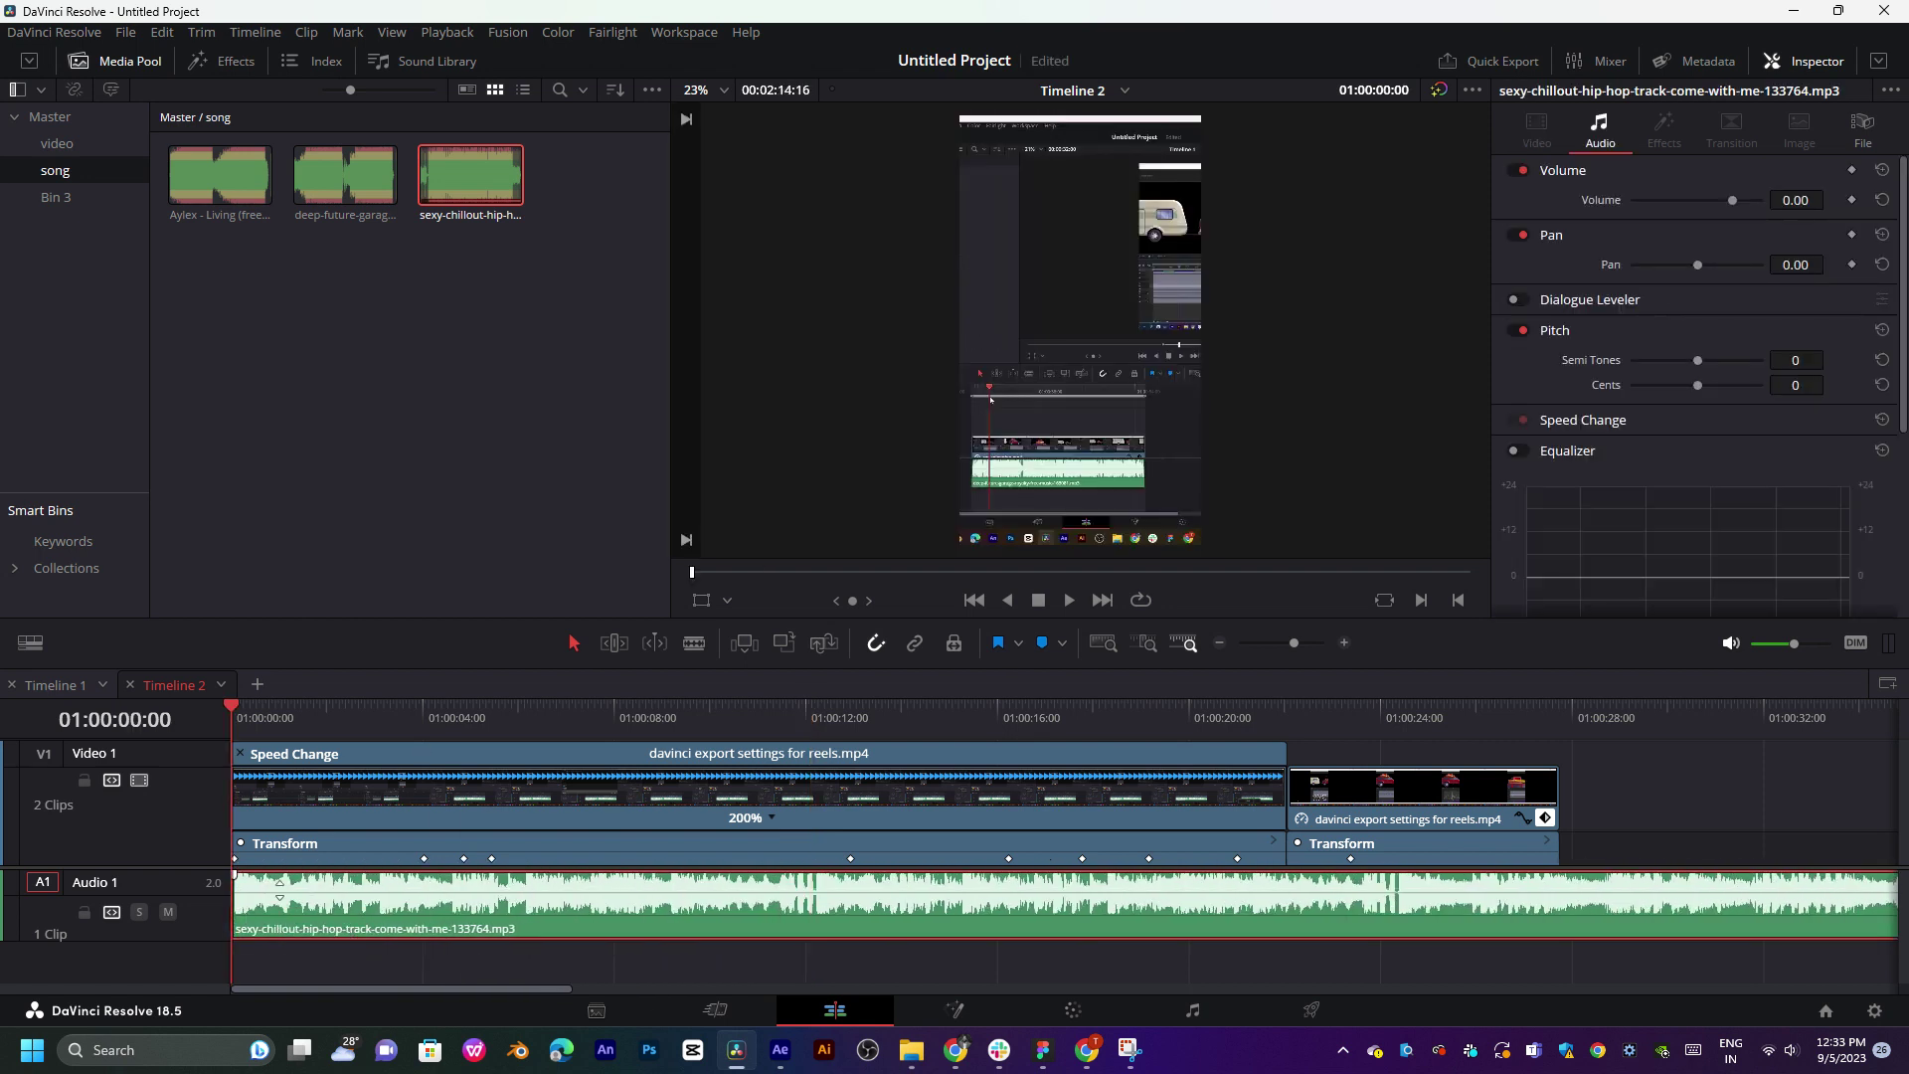
pyautogui.scroll(5, 284, 719)
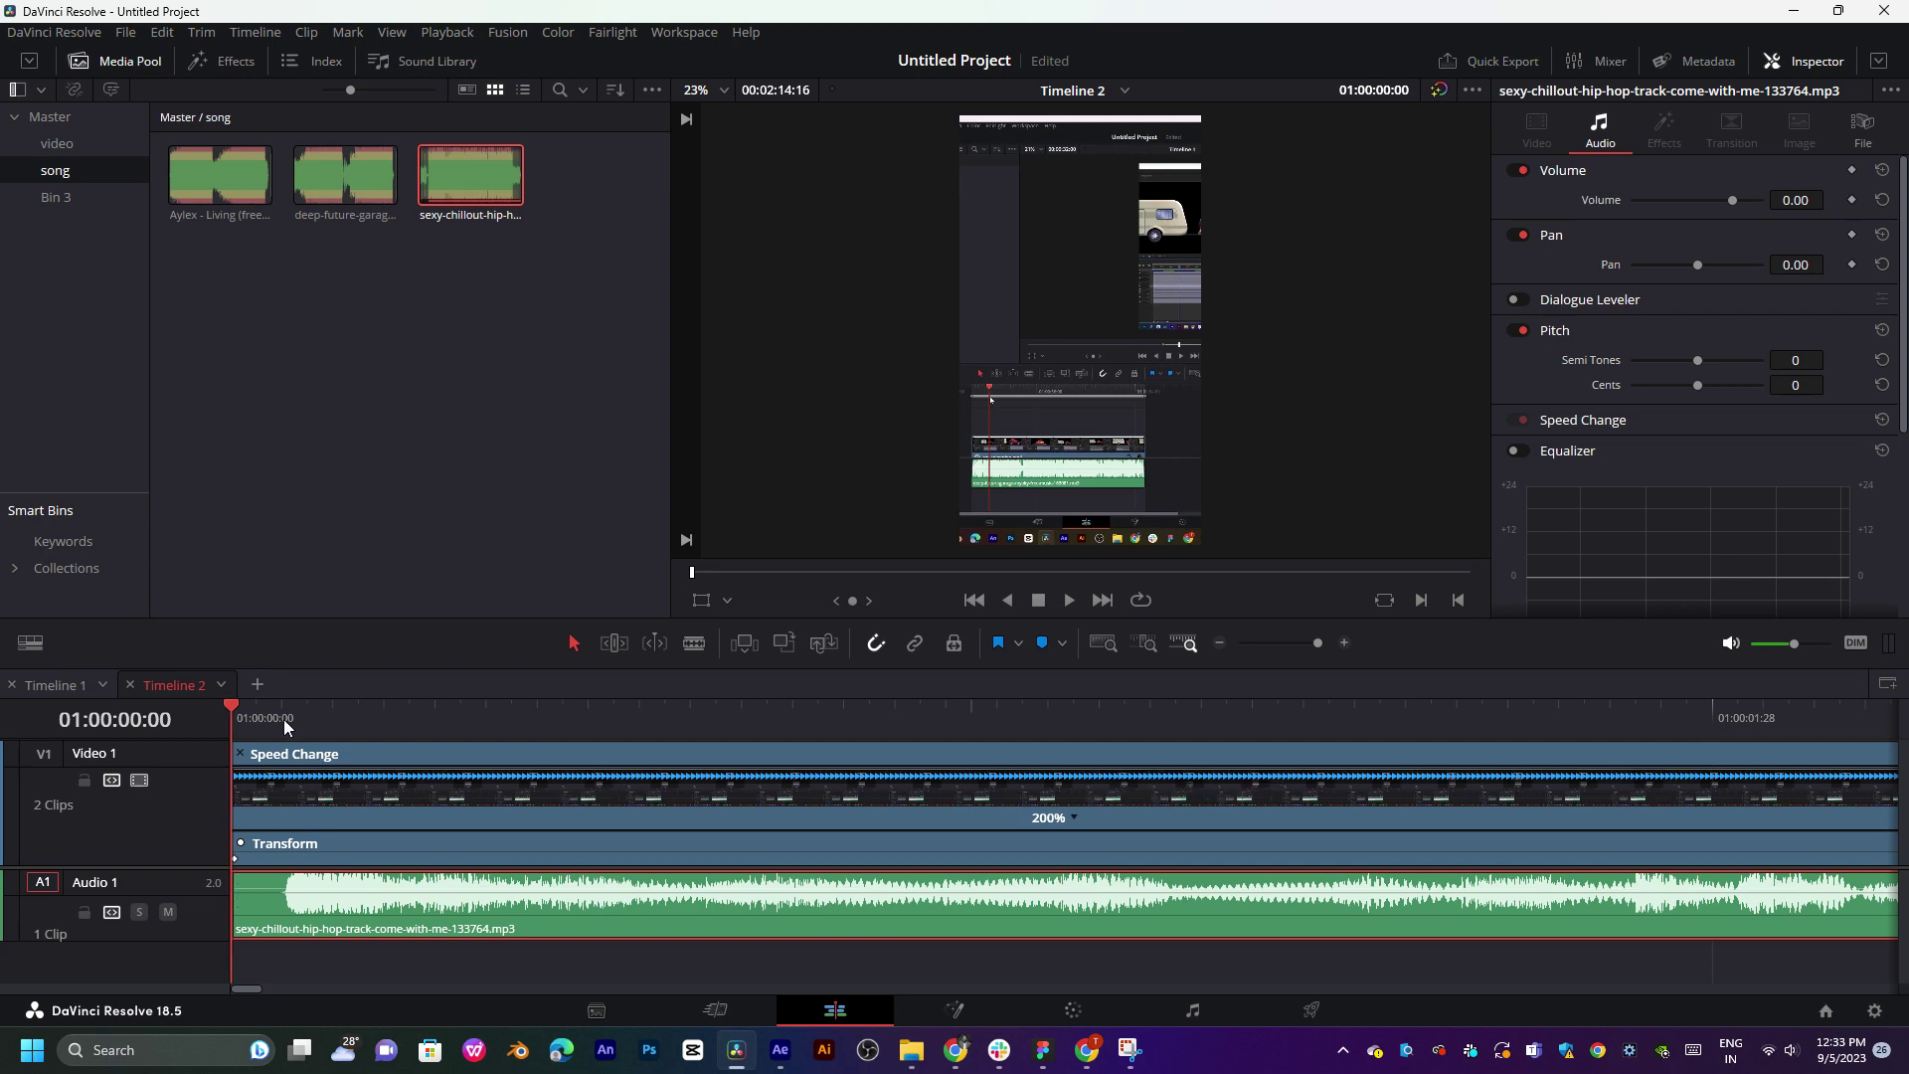
pyautogui.press('space')
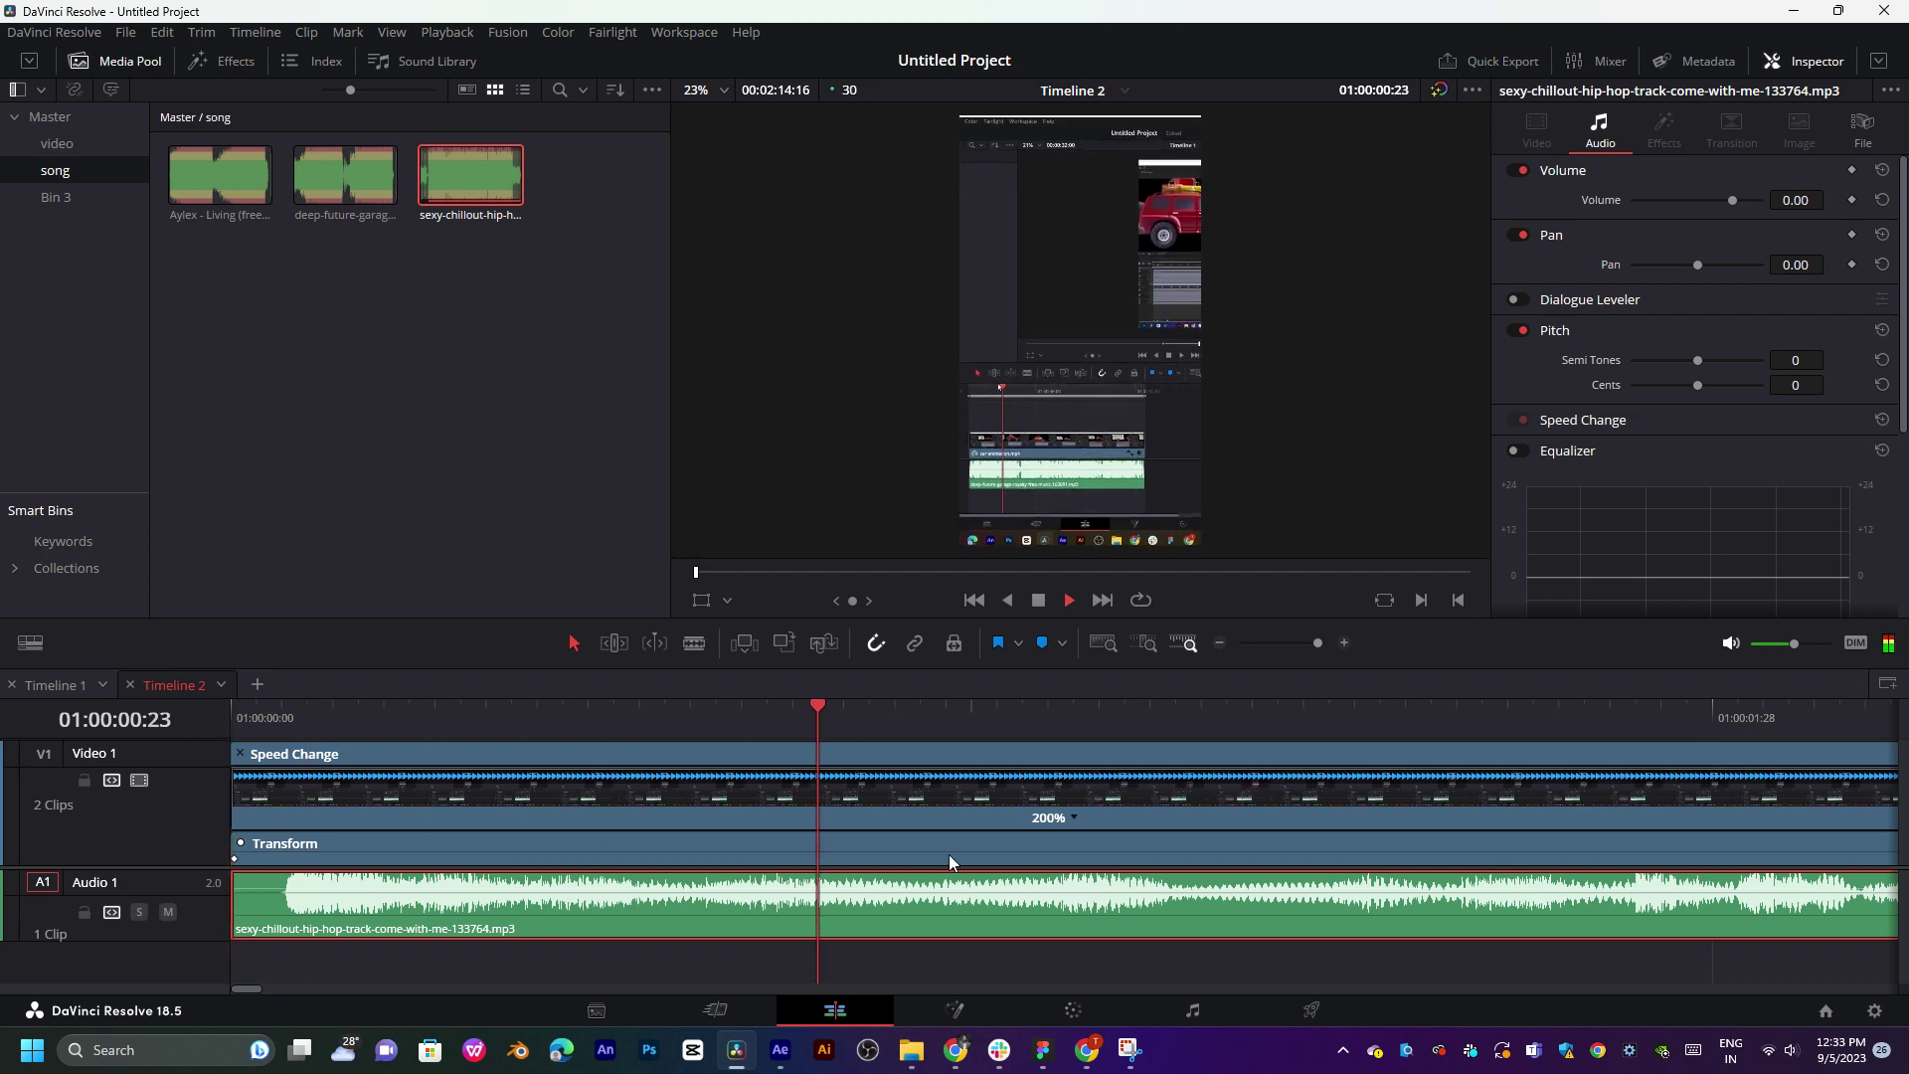
pyautogui.scroll(-5, 949, 855)
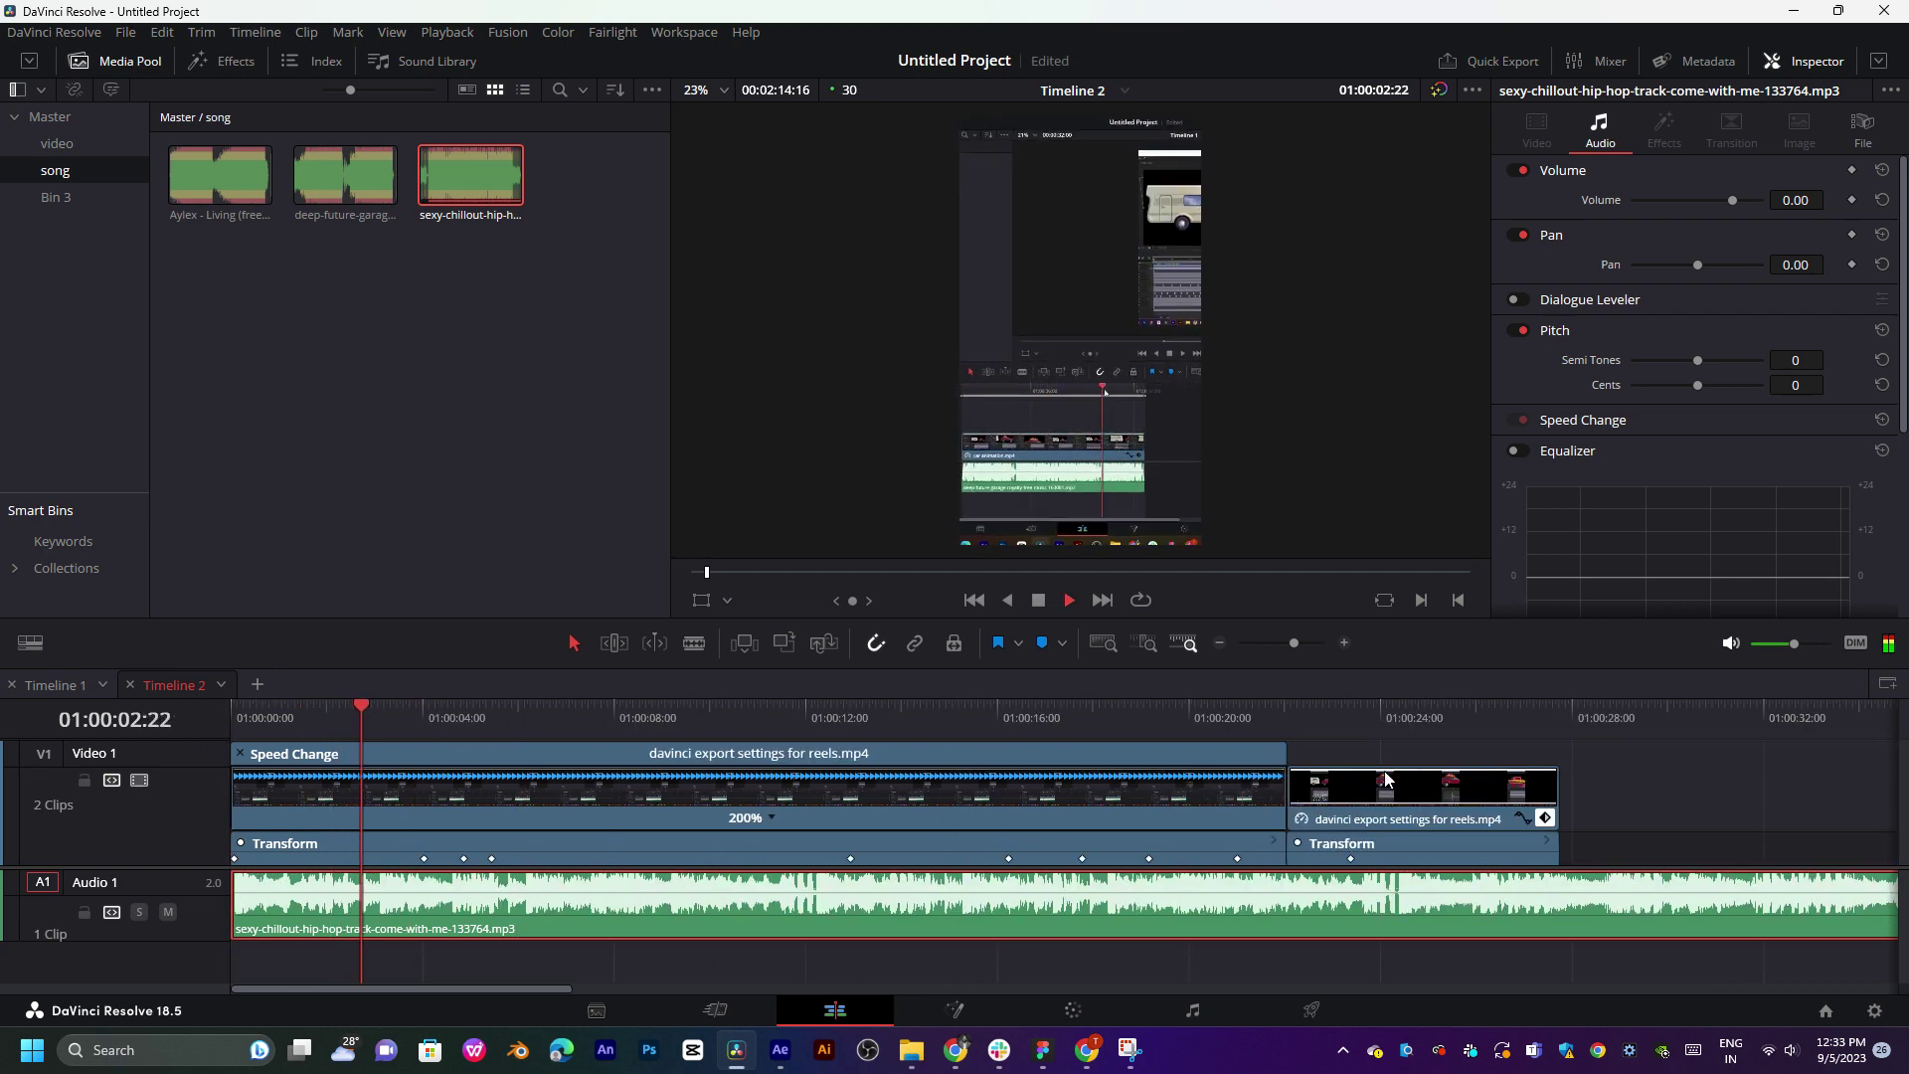
# - Cut the song at the second clip's end, delete the tail, and fade it out over one second
pyautogui.click(1549, 722)
pyautogui.press('space')
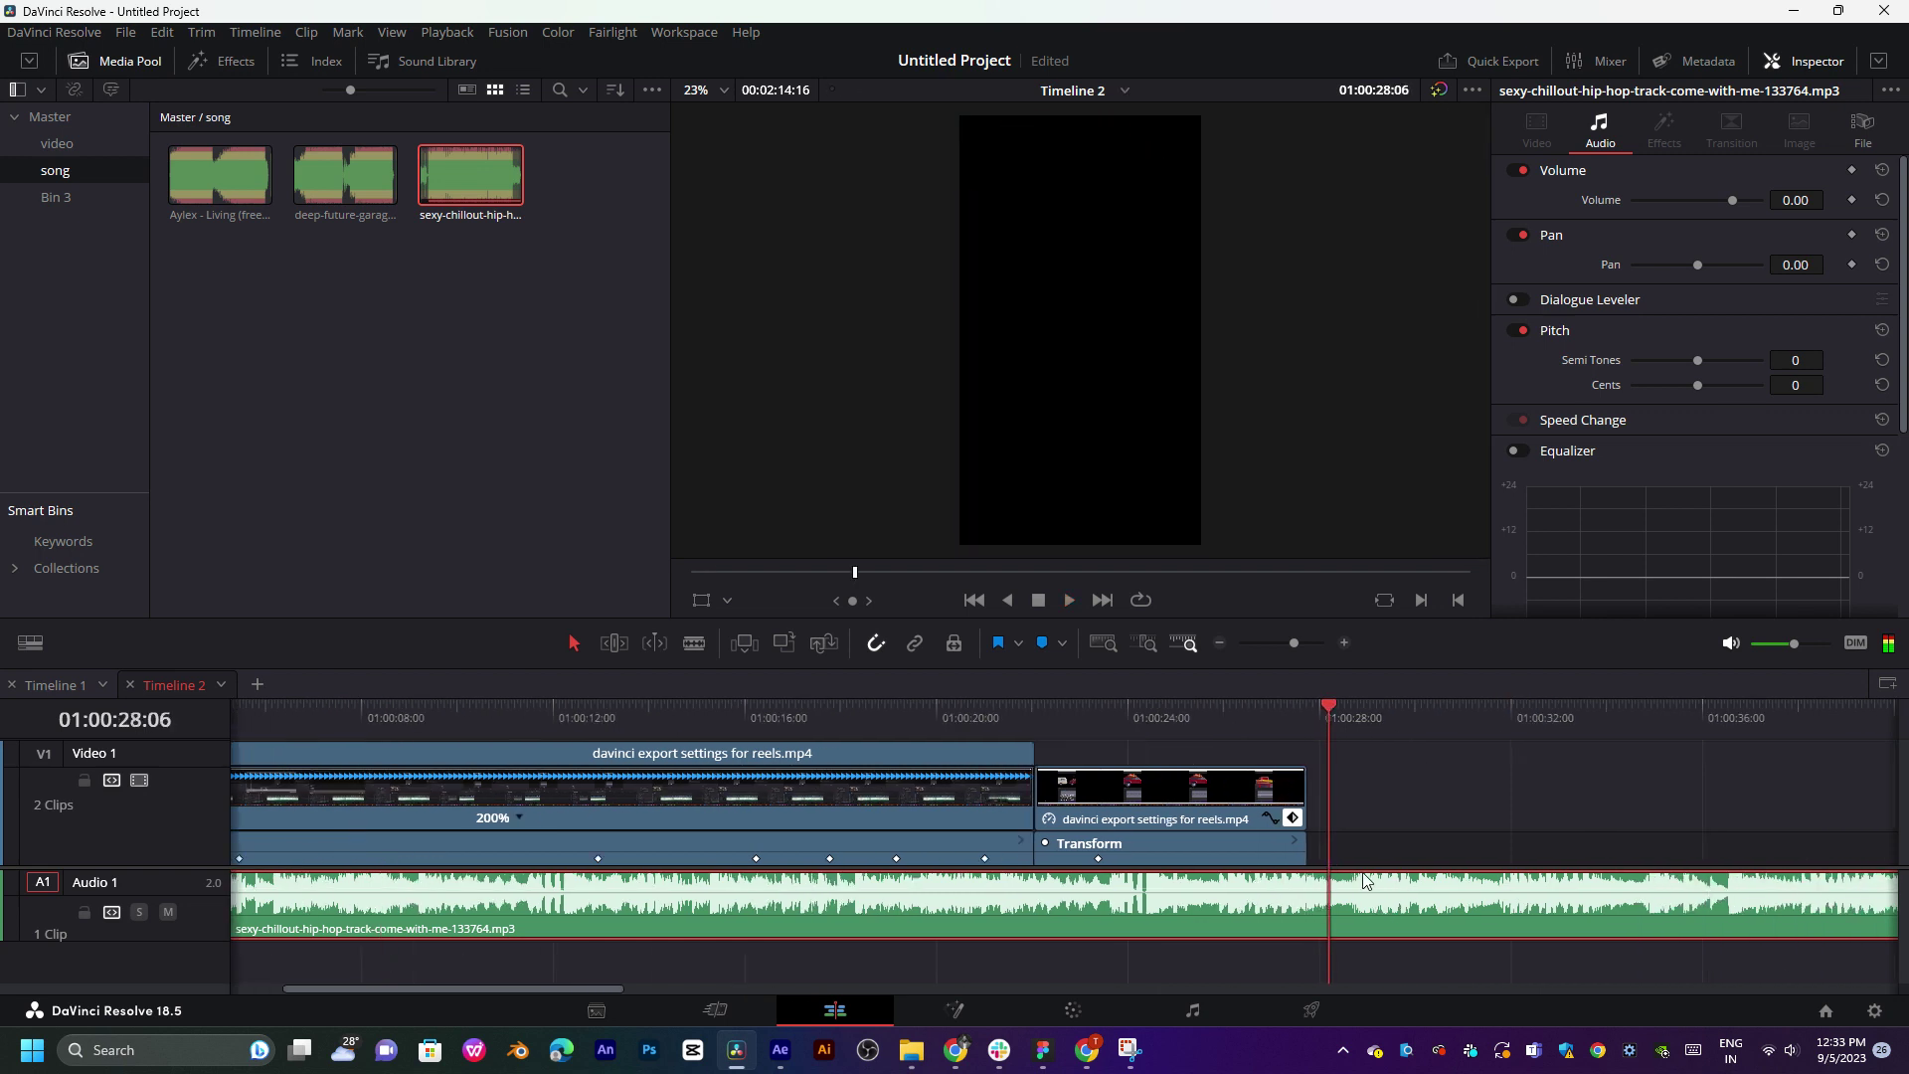
pyautogui.press('Up')
pyautogui.hotkey('ctrl', 'b')
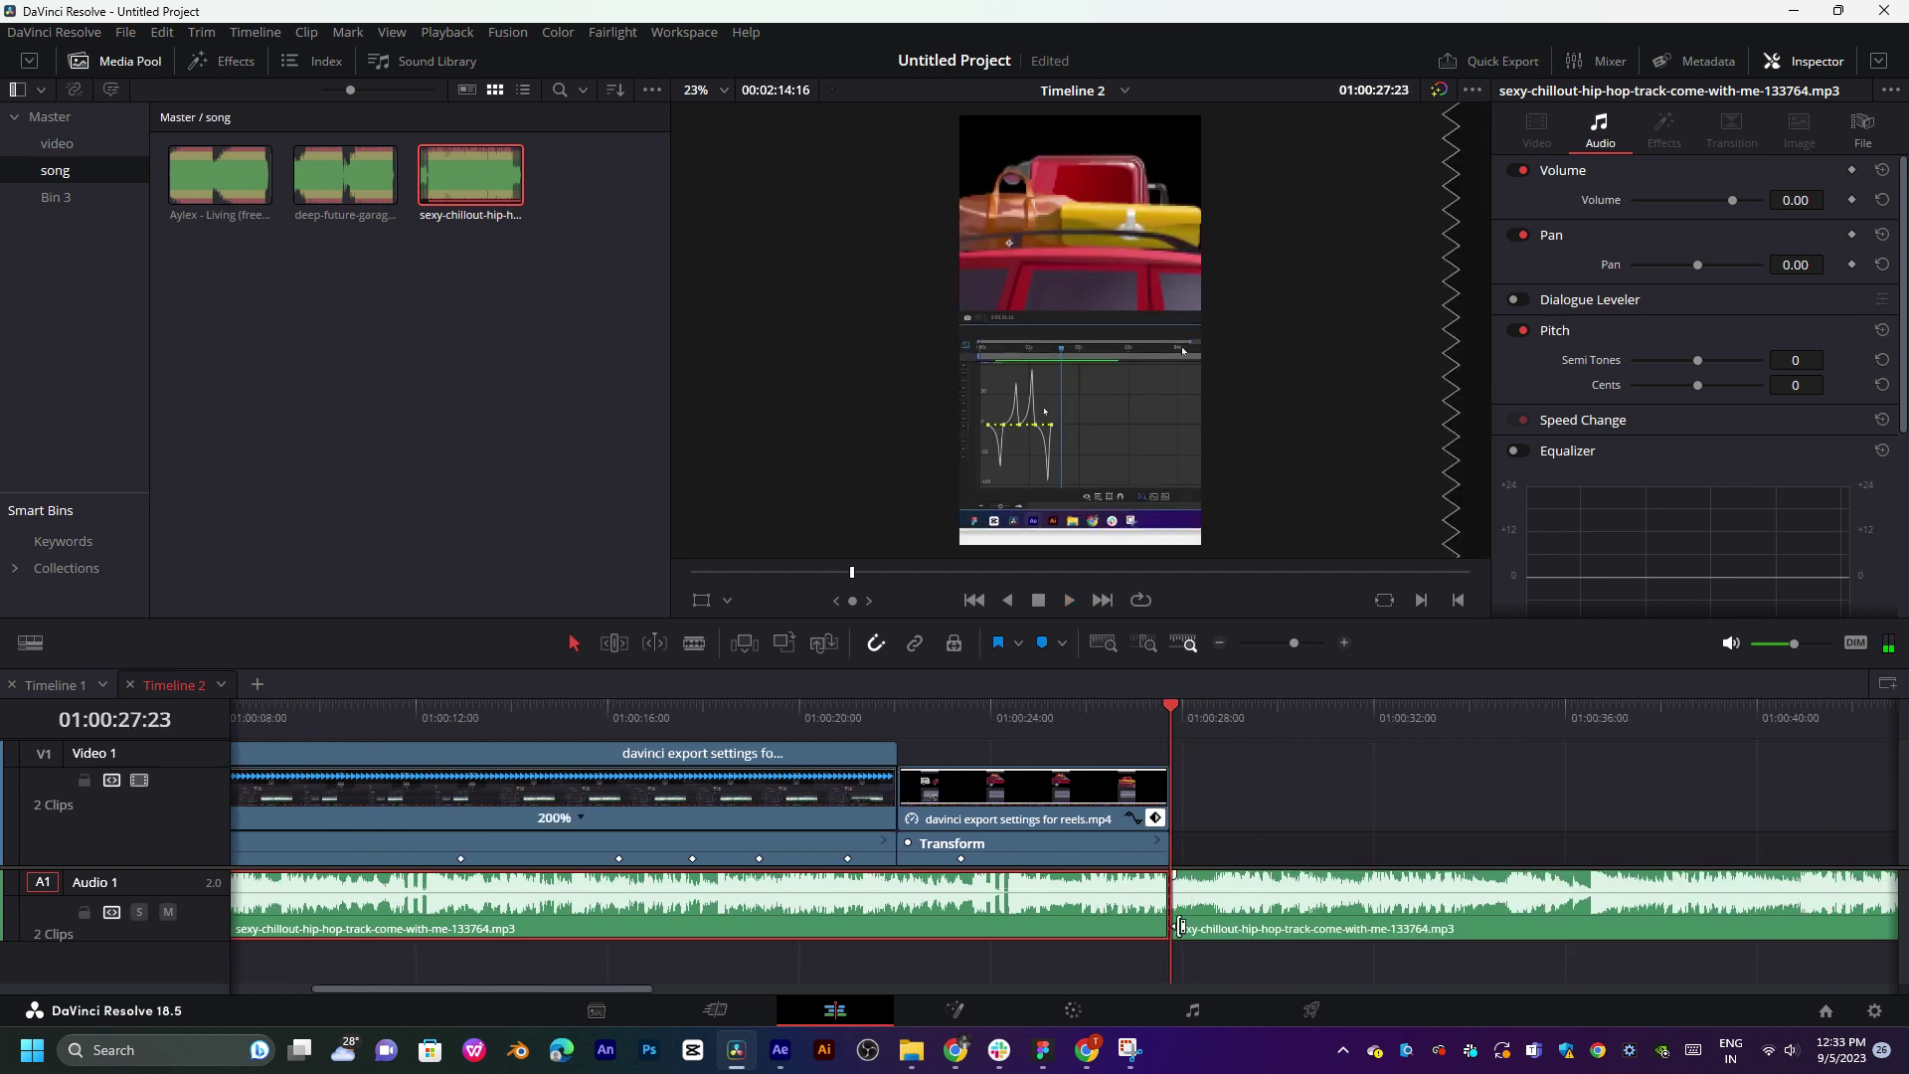
pyautogui.click(1217, 916)
pyautogui.press('Delete')
pyautogui.moveTo(1166, 872); pyautogui.dragTo(1083, 889)
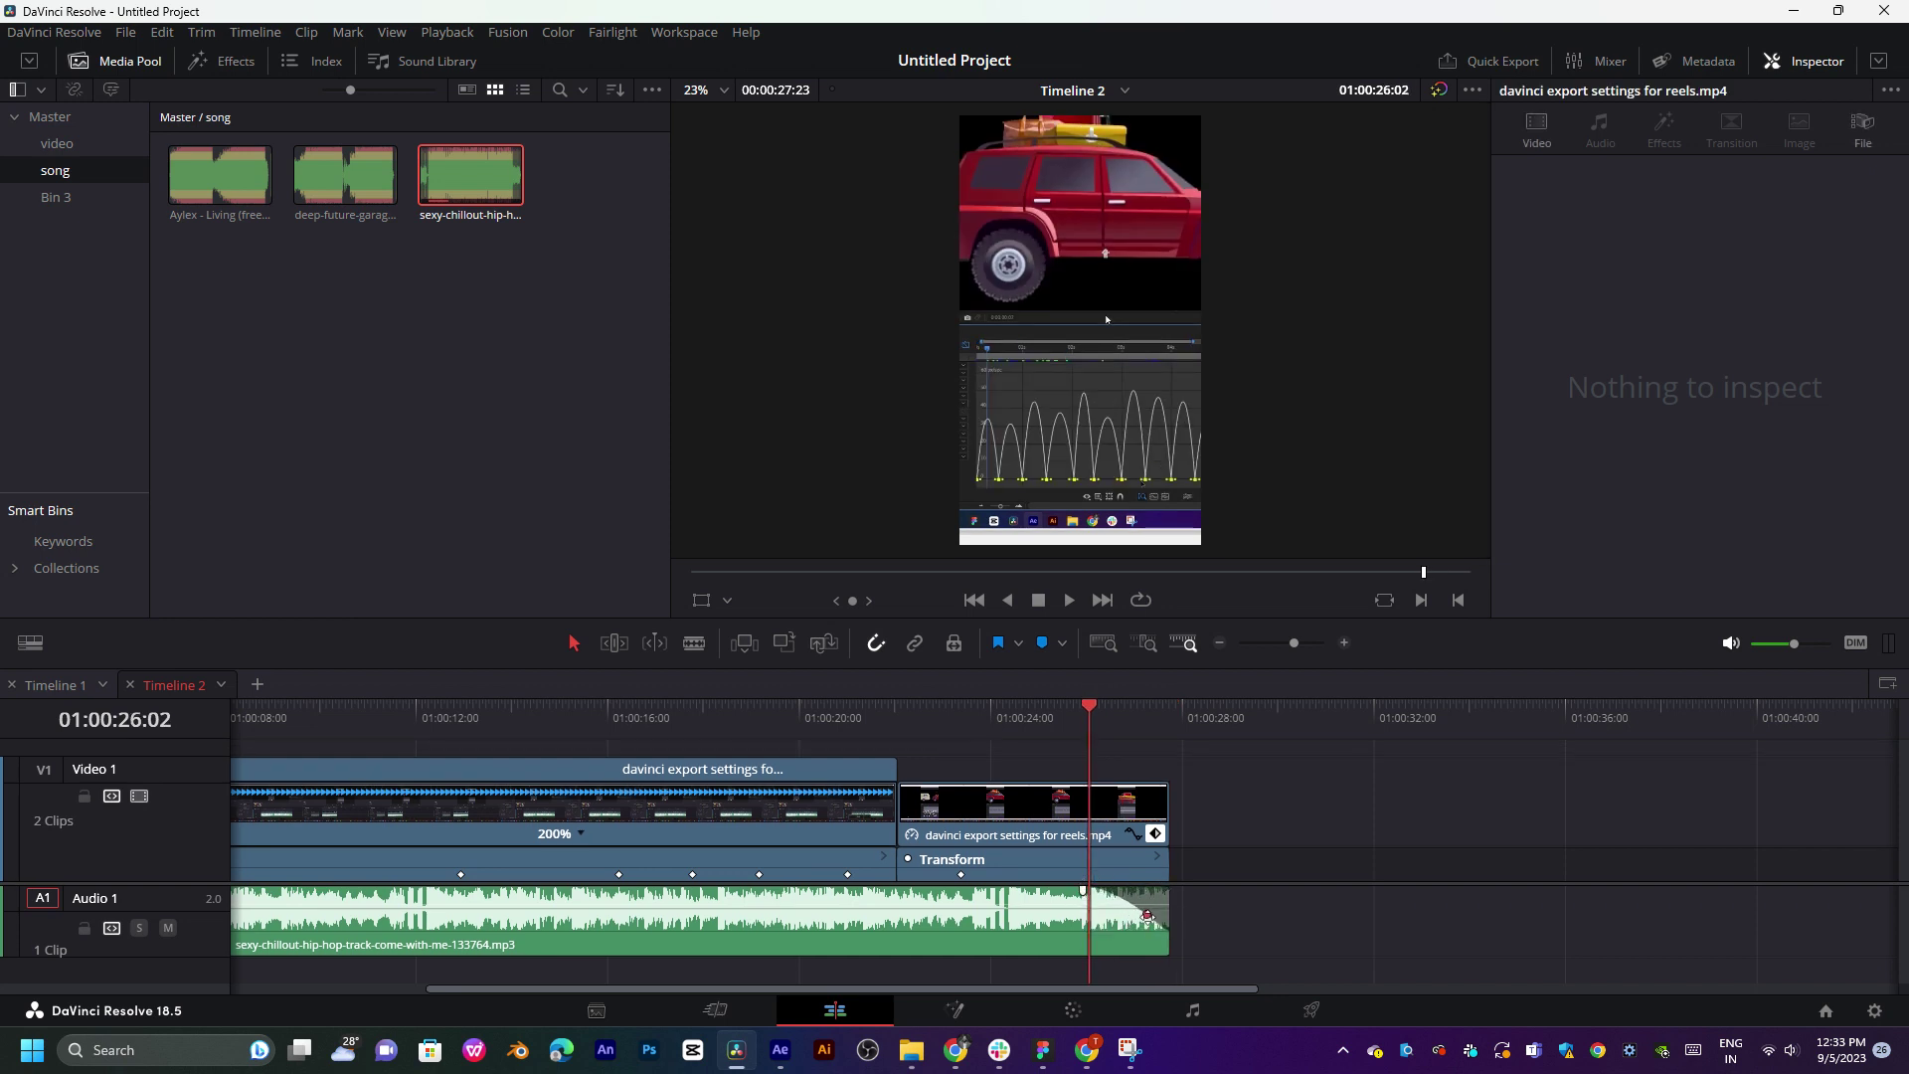
# - Collapse the clips' keyframe rows, fit the timeline, and play the reel from the start
pyautogui.press('space')
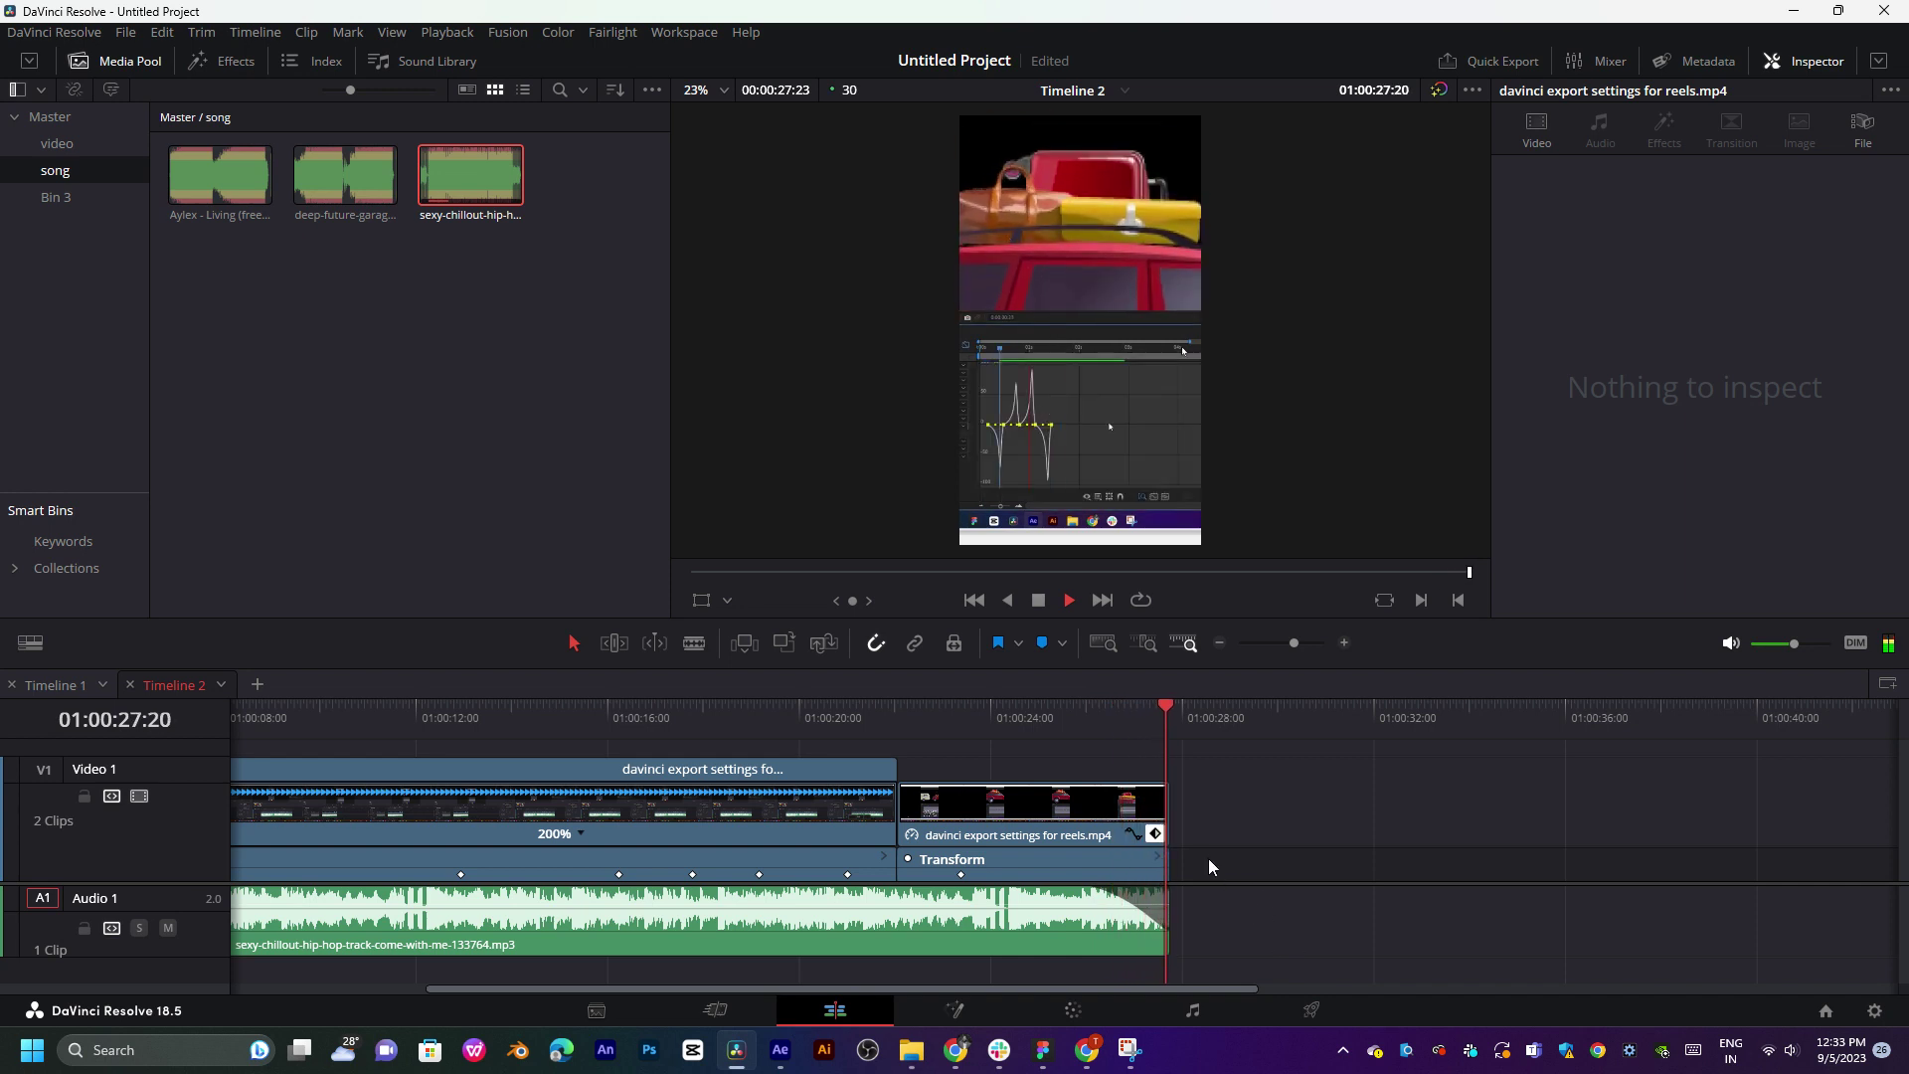
pyautogui.click(1154, 835)
pyautogui.click(878, 837)
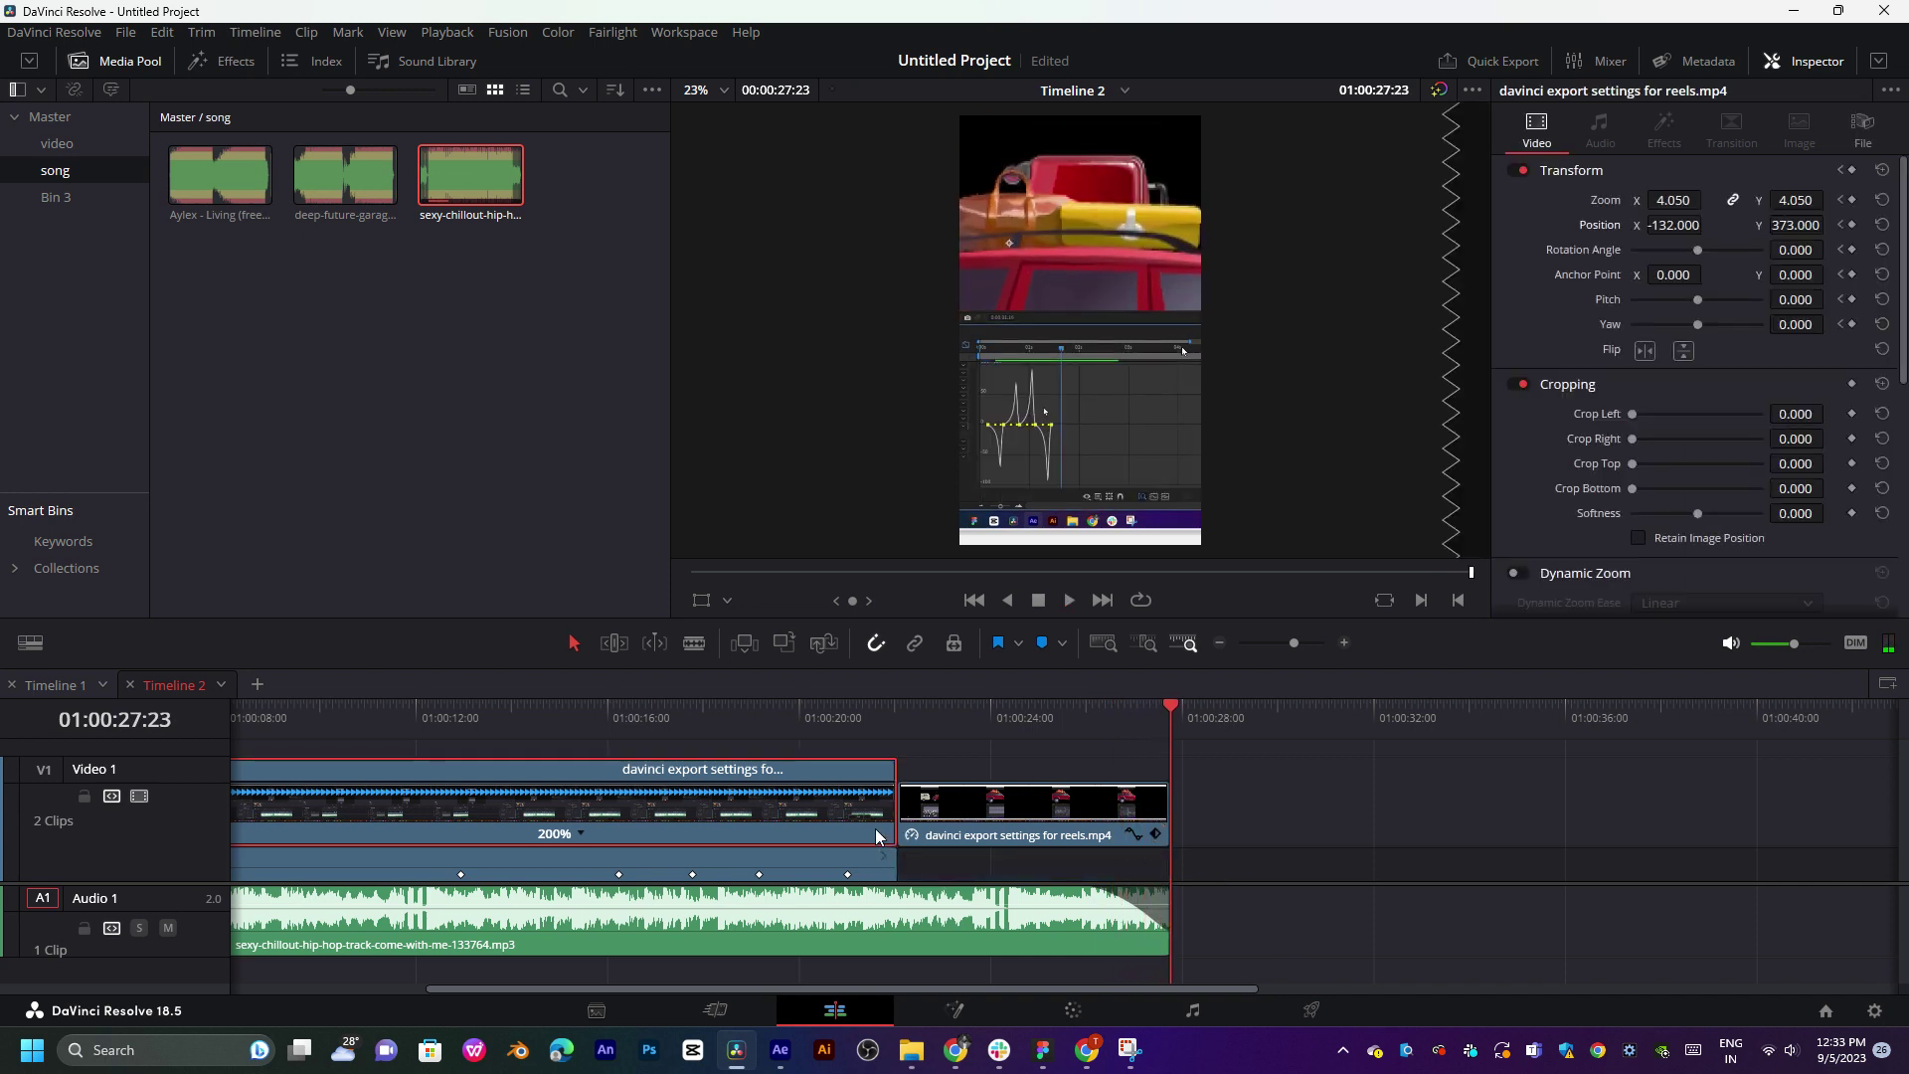
pyautogui.hotkey('ctrl', 'r')
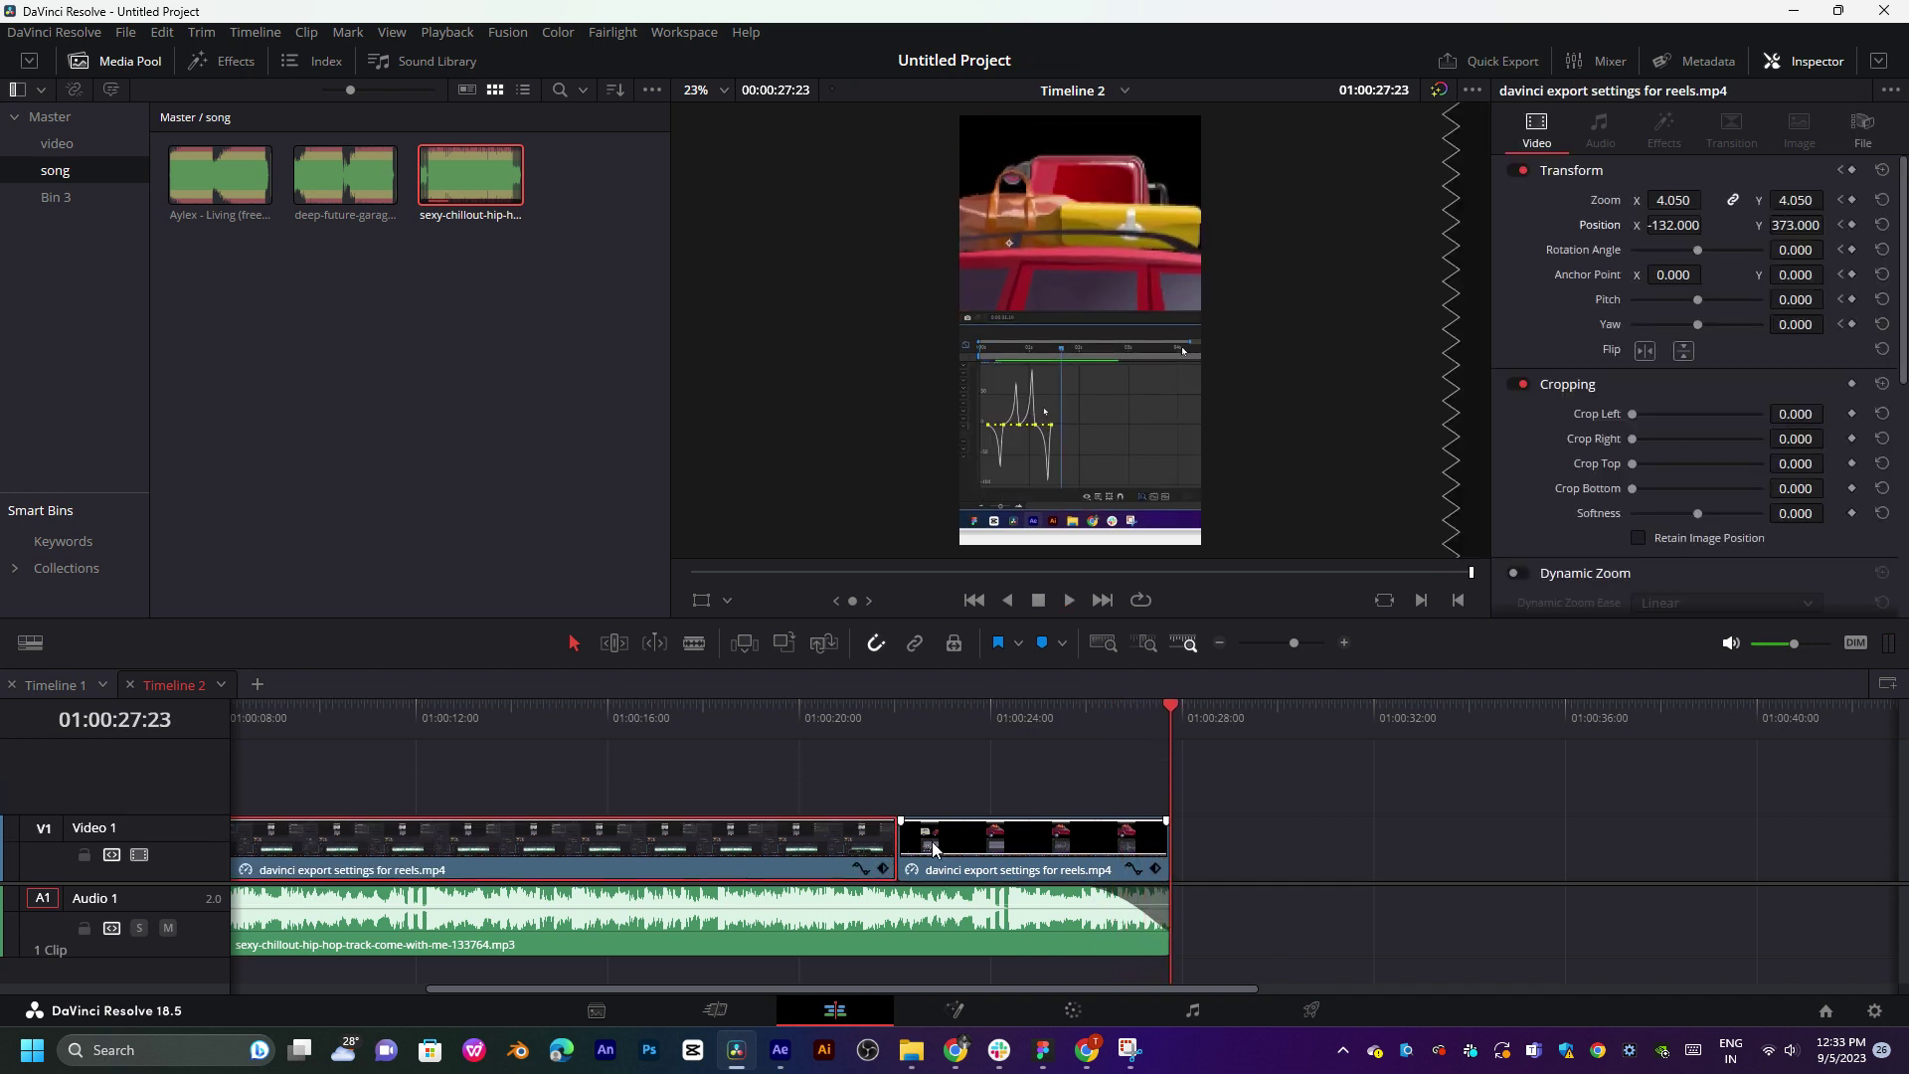
pyautogui.hotkey('ctrl', '-')
pyautogui.press('Home')
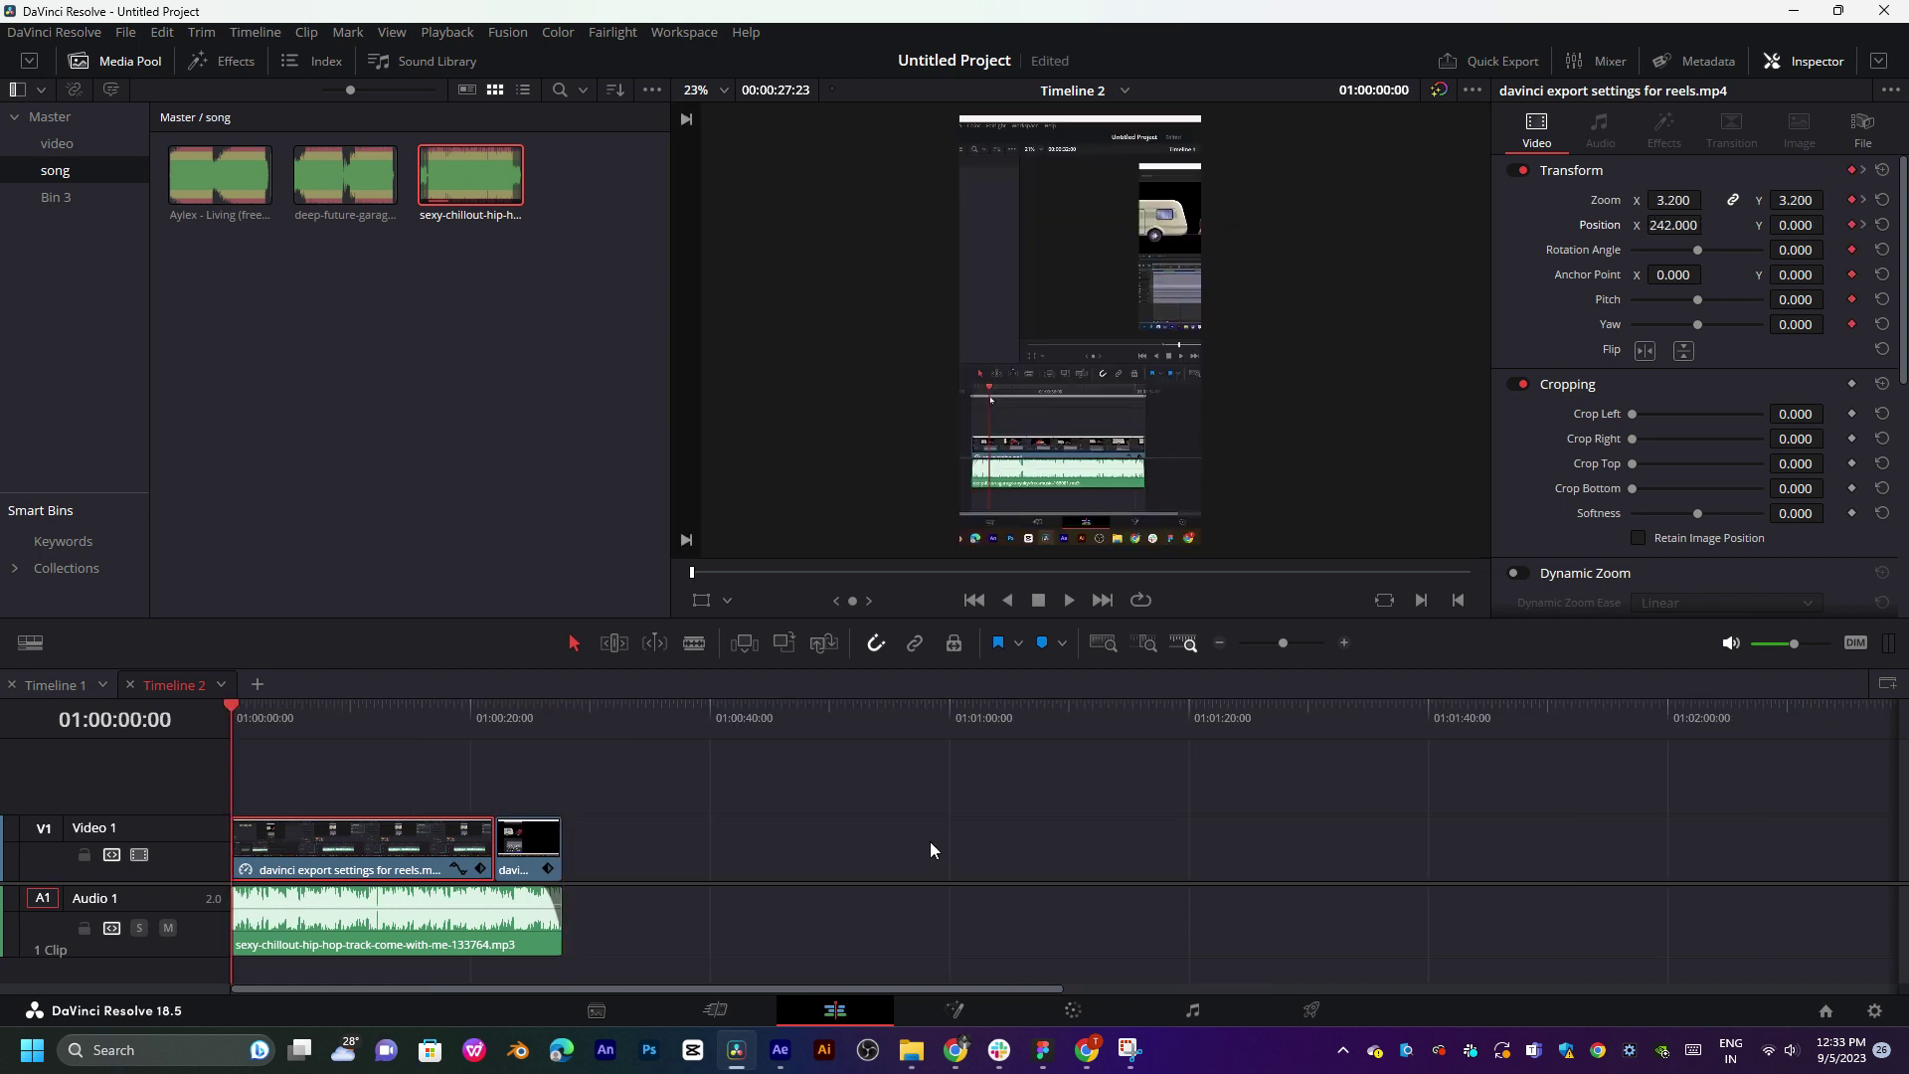
pyautogui.hotkey('ctrl', '=')
pyautogui.press('space')
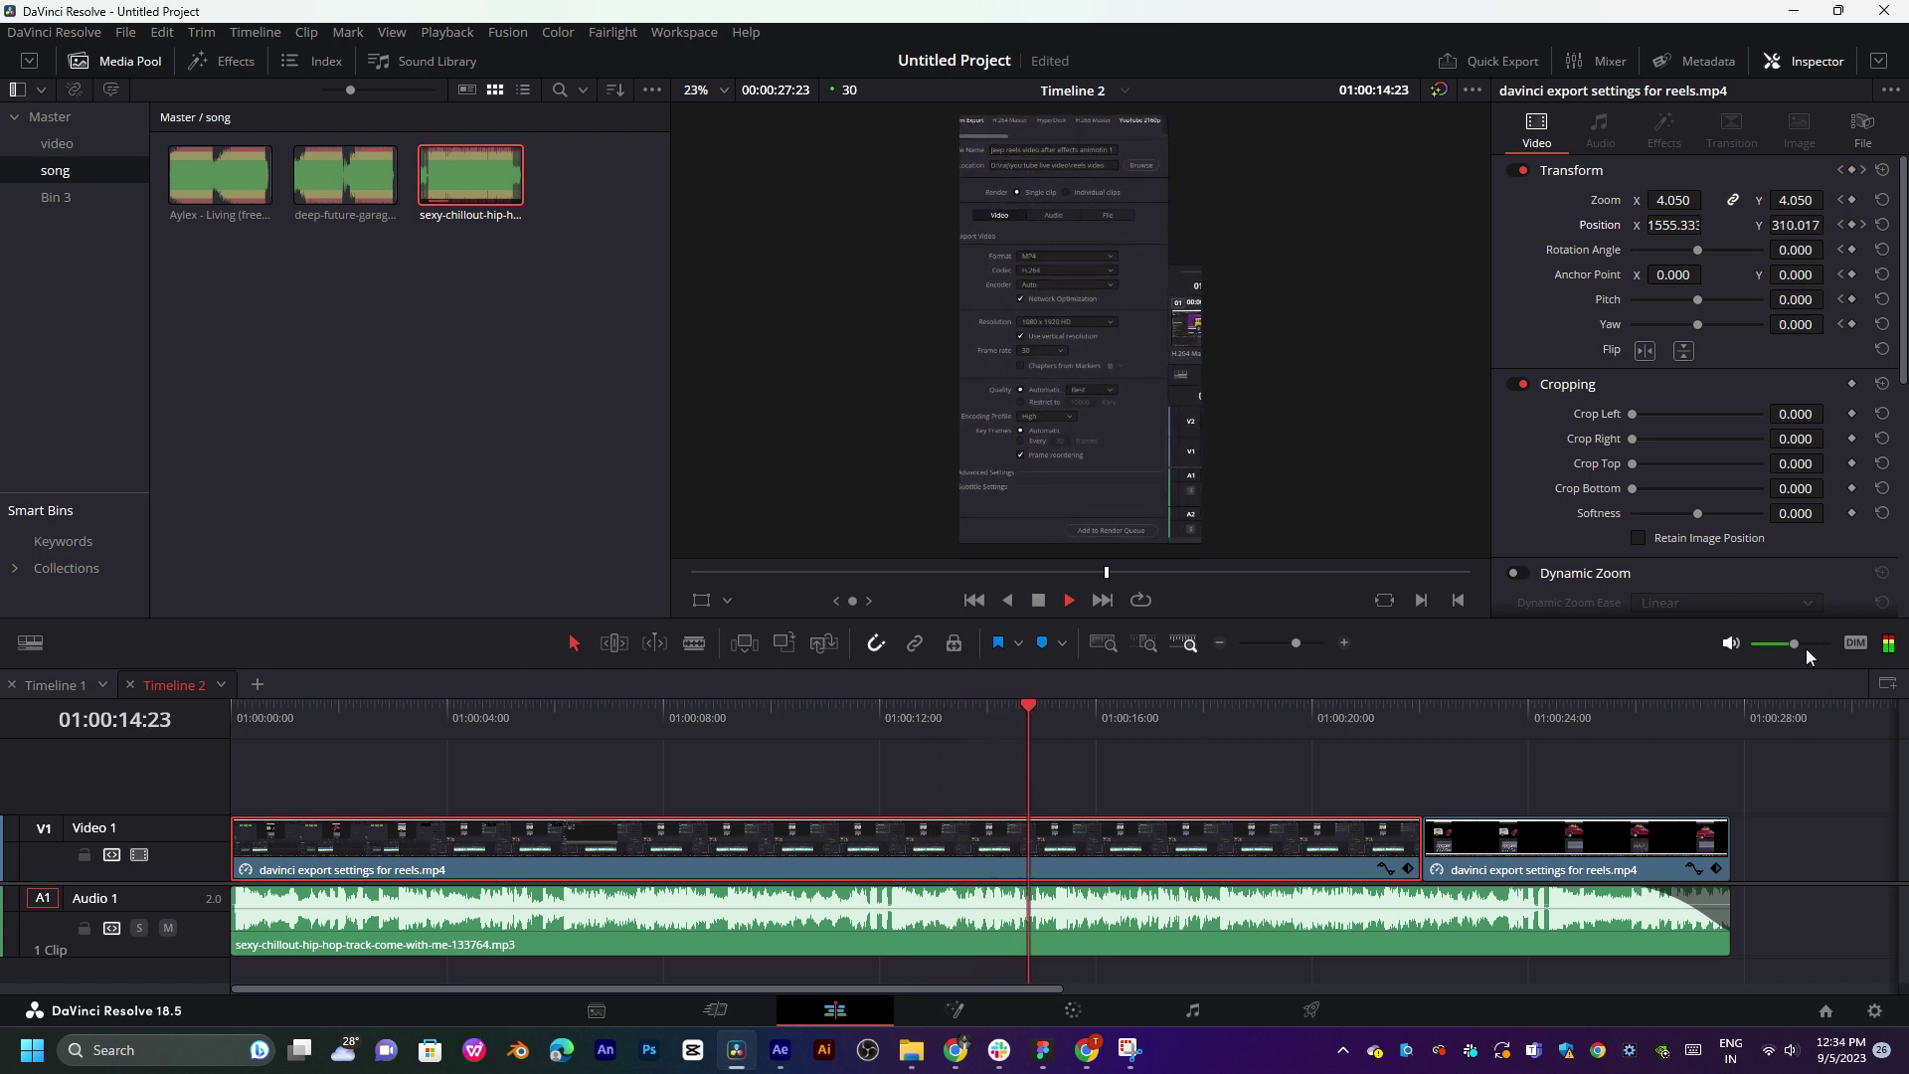
pyautogui.moveTo(1794, 644)
pyautogui.mouseDown()
pyautogui.moveTo(1828, 644)
pyautogui.moveTo(1779, 644)
pyautogui.mouseUp()
pyautogui.press('space')
pyautogui.hscroll(2, 1798, 811)
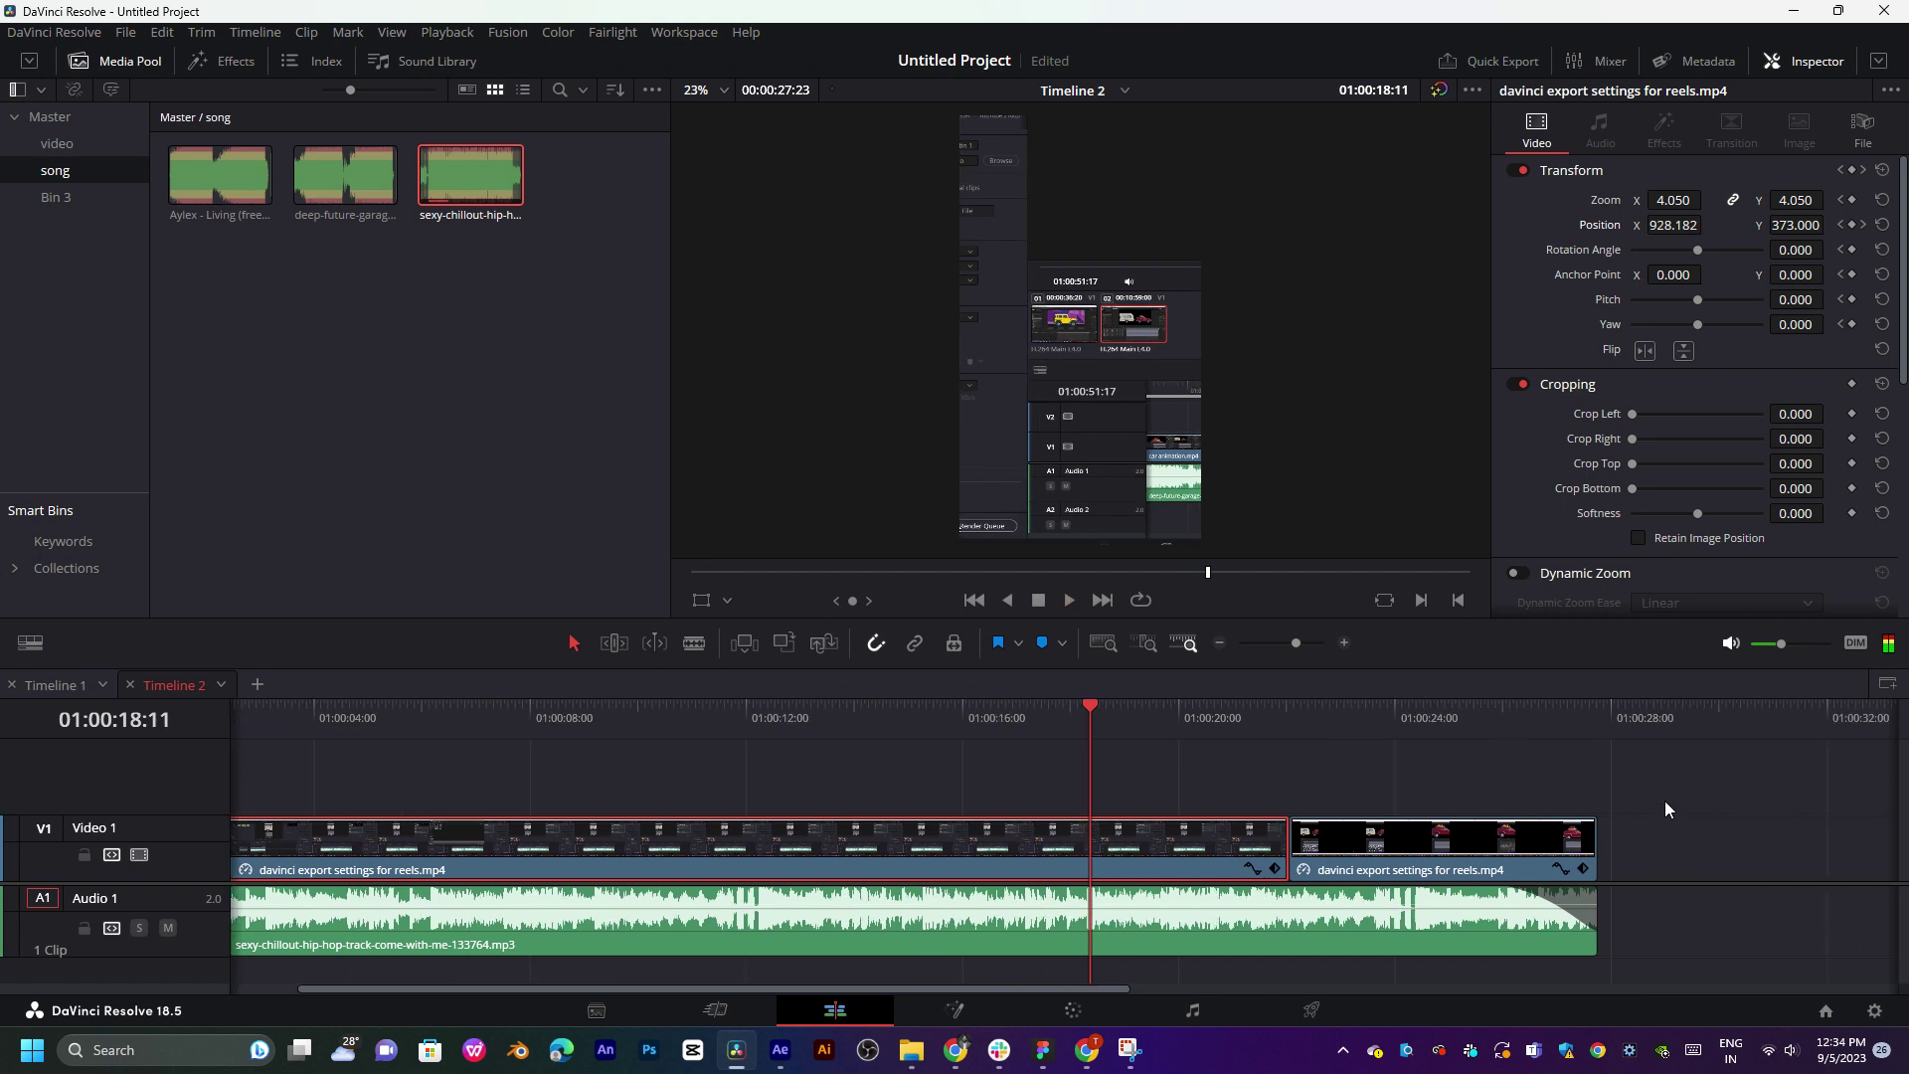
pyautogui.click(1182, 720)
pyautogui.press('Home')
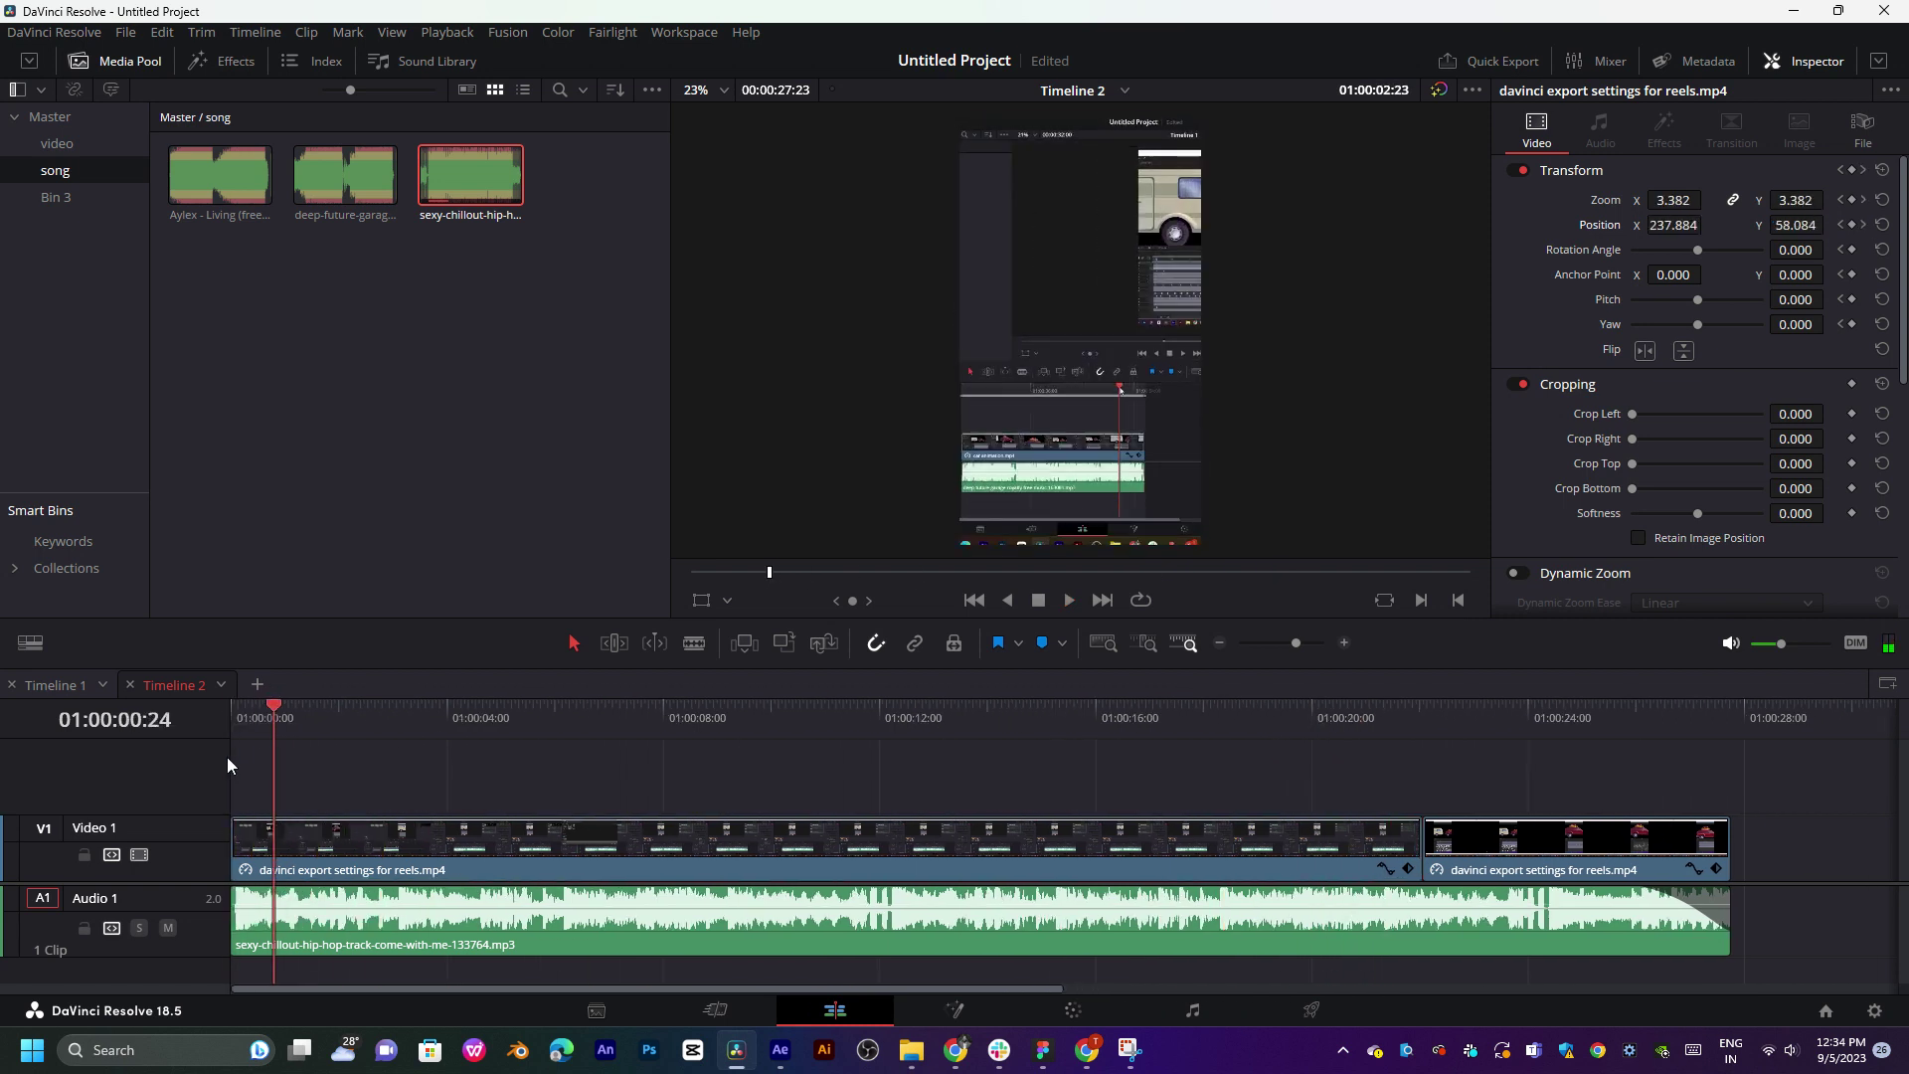
pyautogui.press('space')
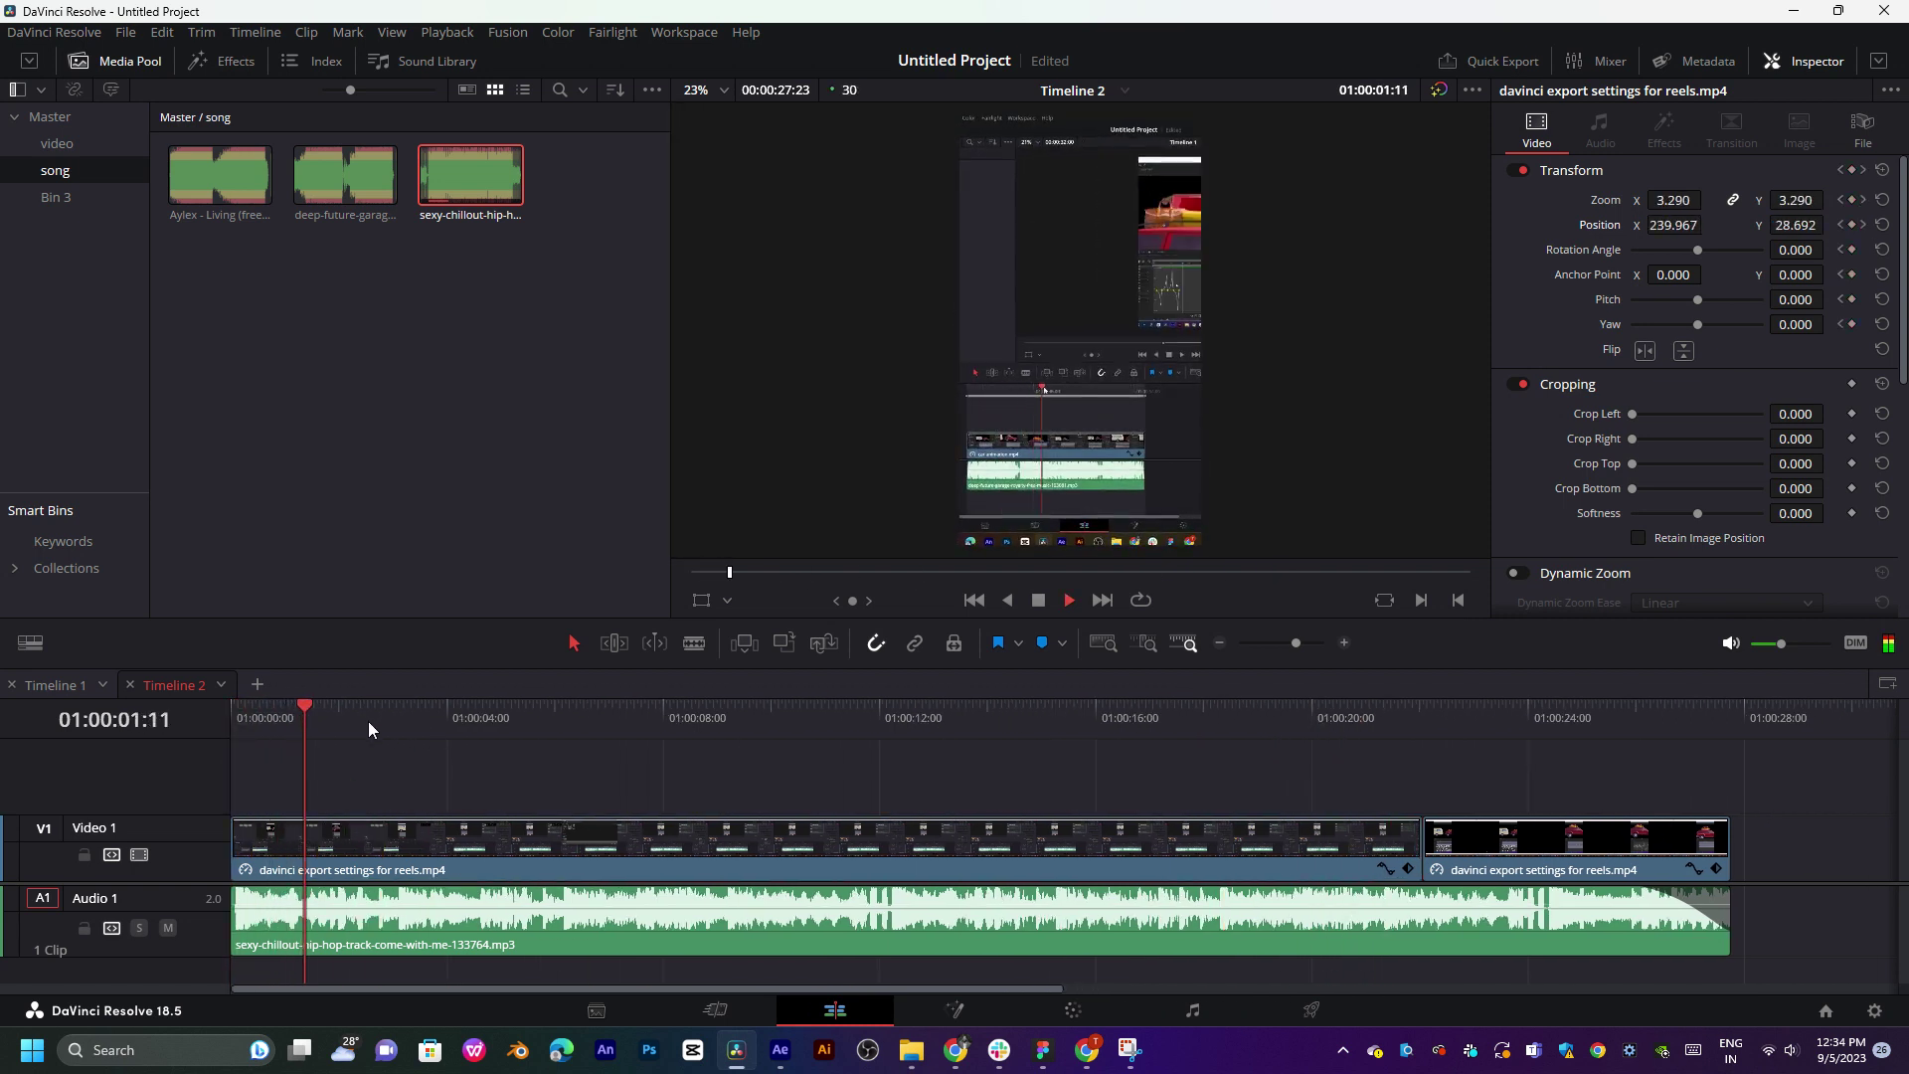
pyautogui.press('space')
pyautogui.press('Home')
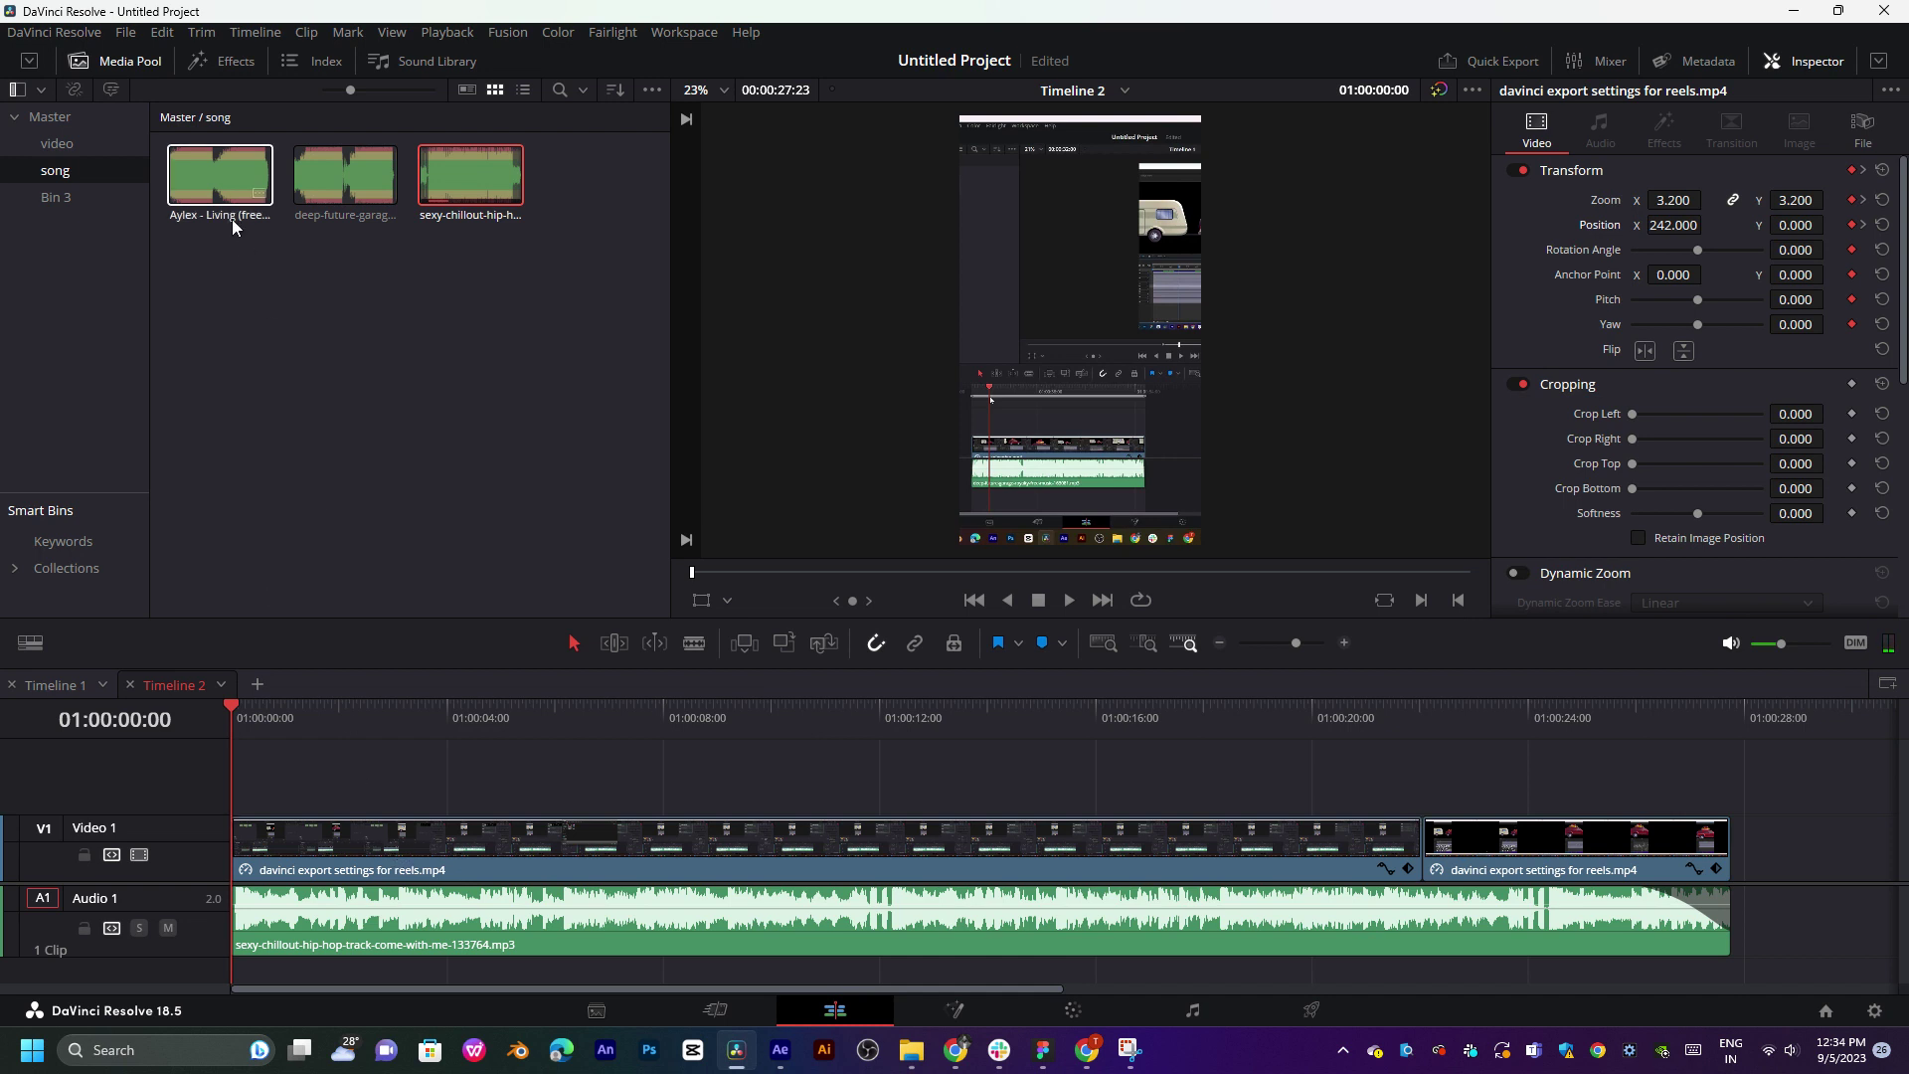
# - Add a Text title on Video 2 at the reel's start and select its Basic Title placeholder
pyautogui.click(209, 58)
pyautogui.click(80, 204)
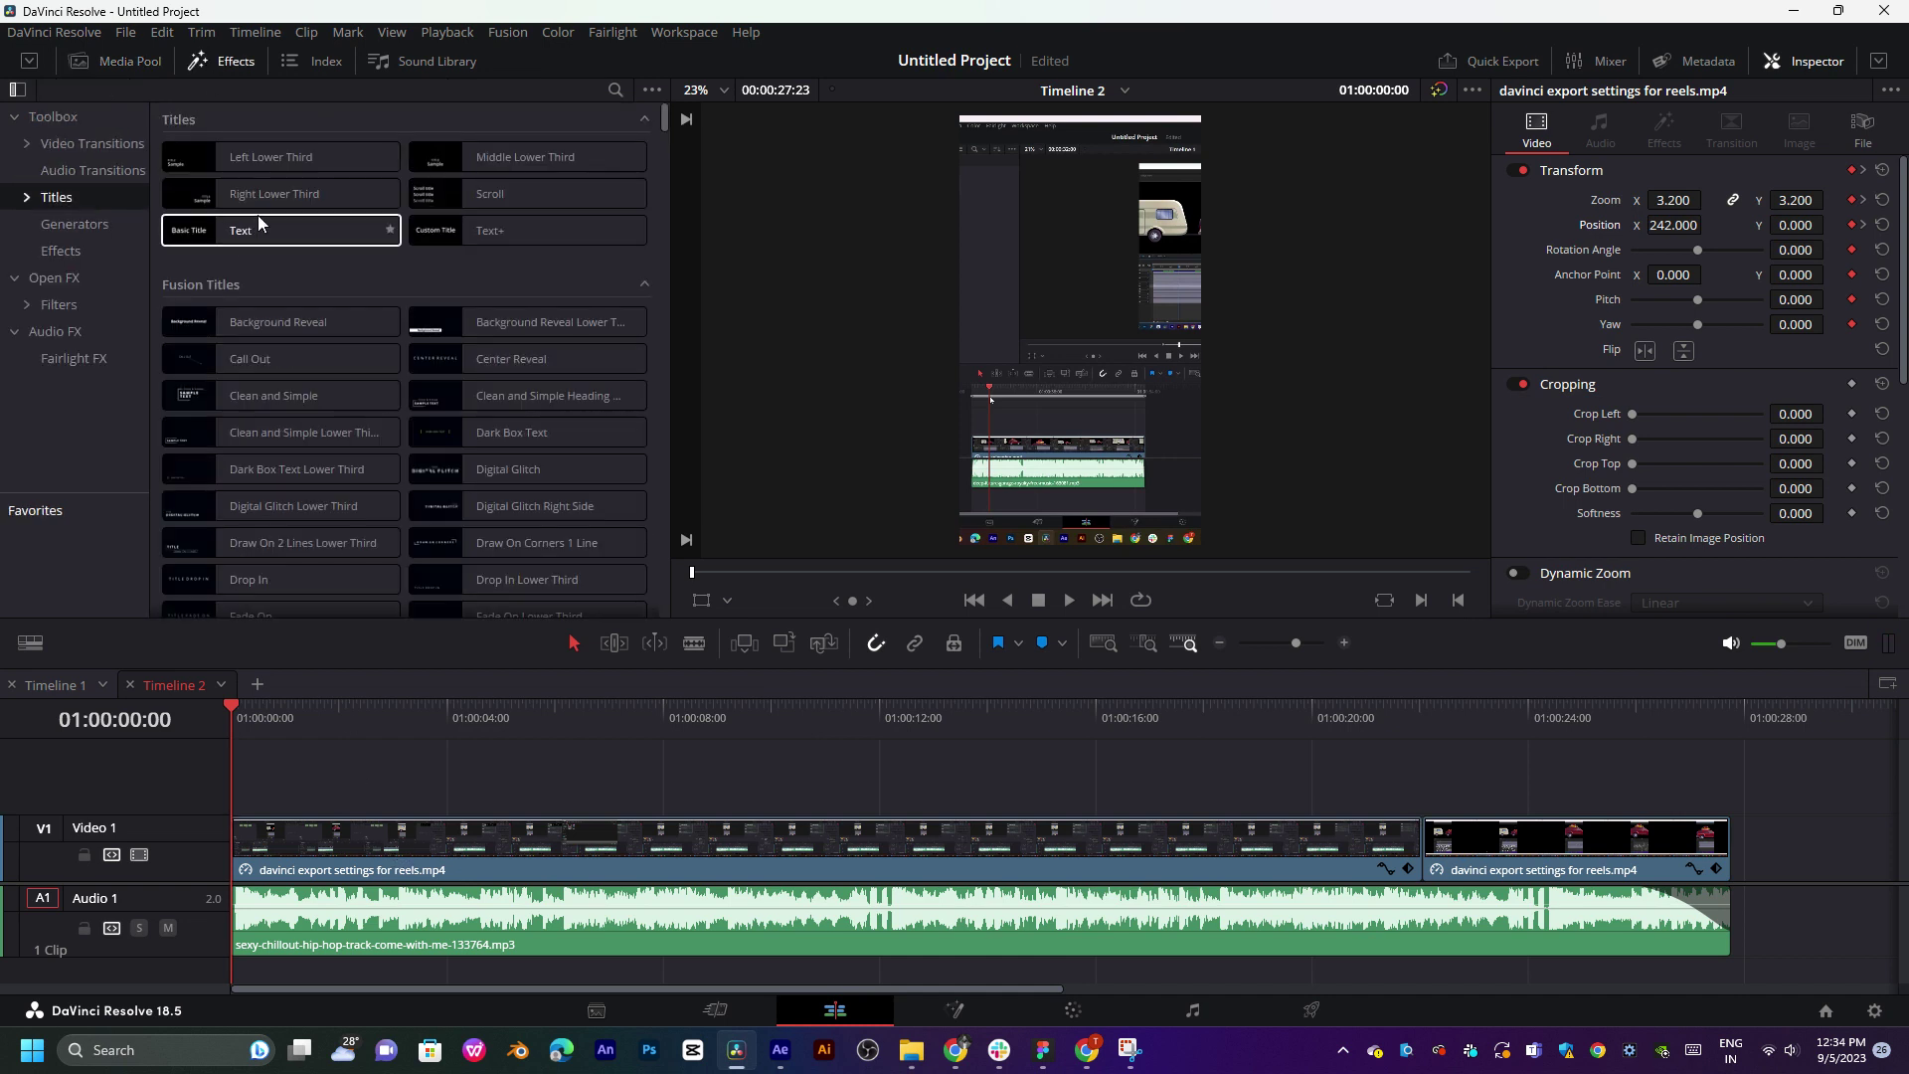
pyautogui.moveTo(258, 233); pyautogui.dragTo(271, 773)
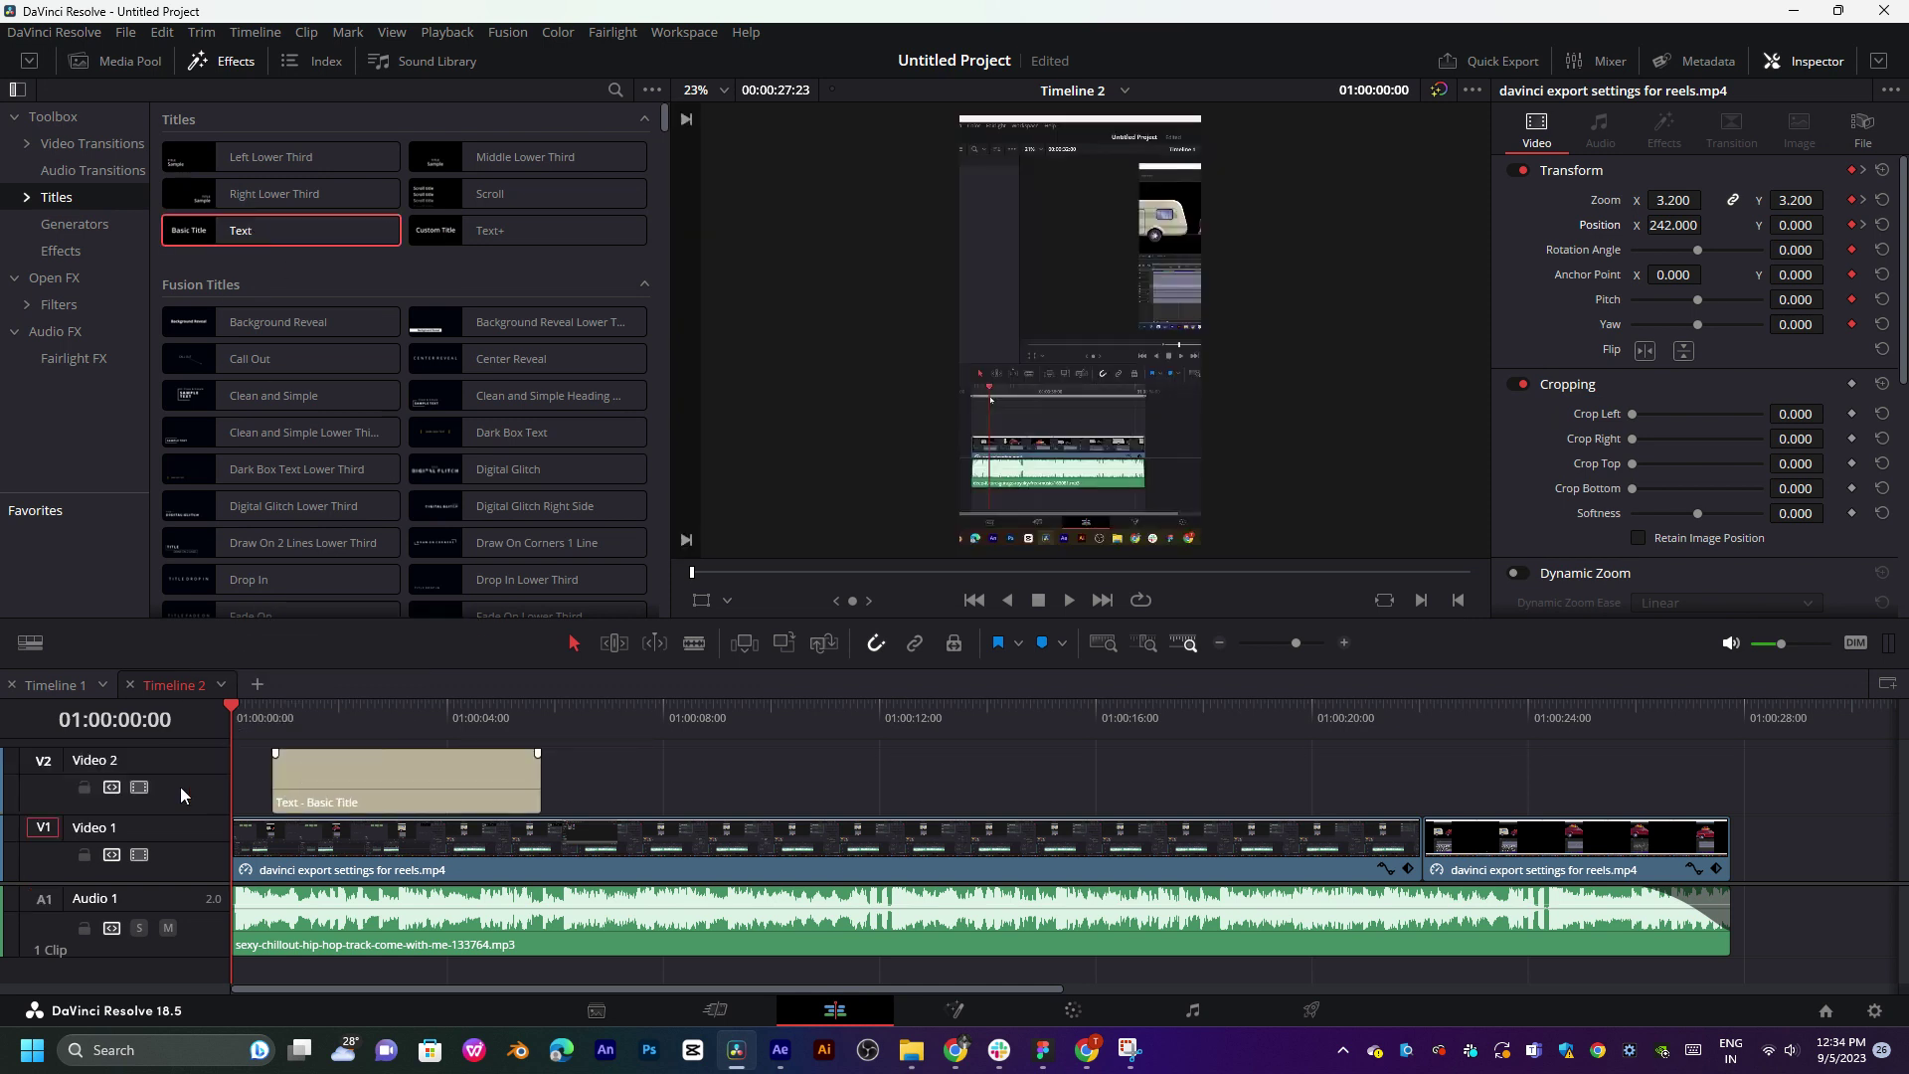
pyautogui.press('space')
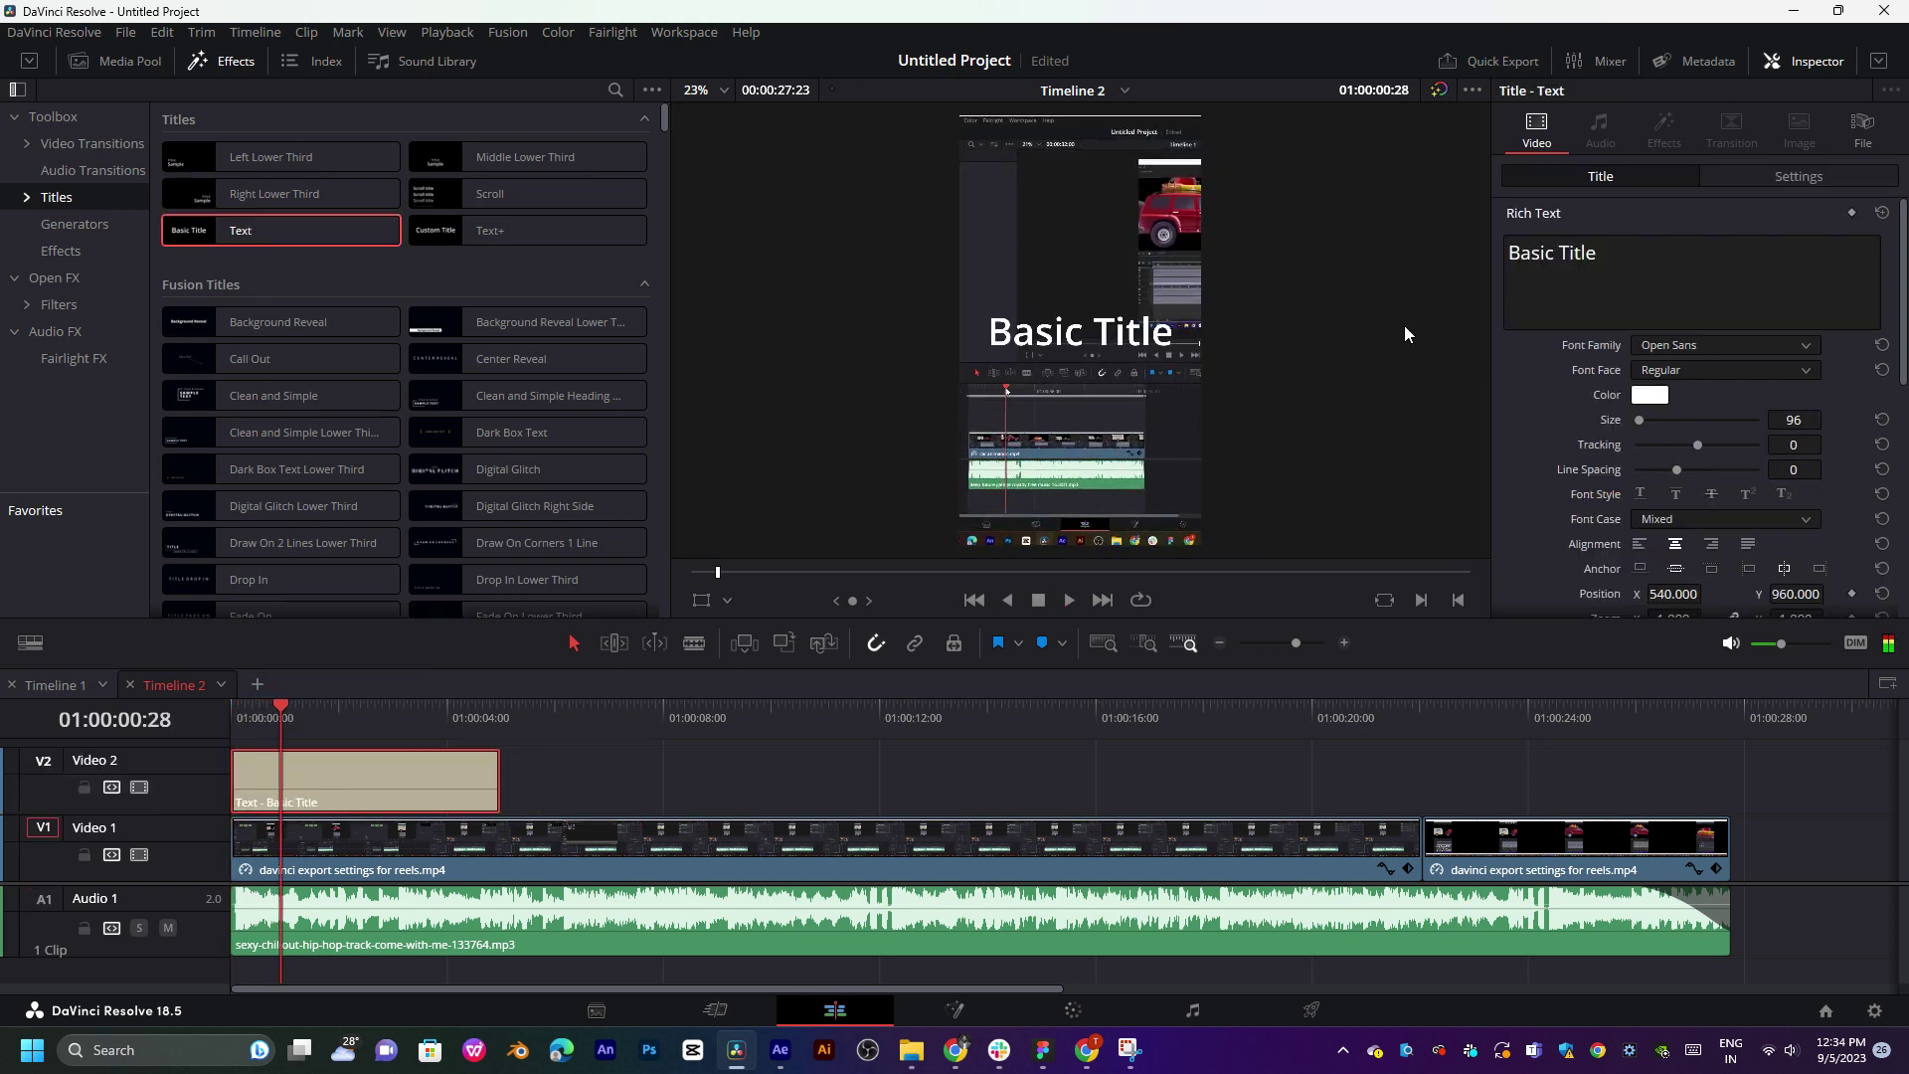
pyautogui.click(1618, 256)
pyautogui.moveTo(1618, 257); pyautogui.dragTo(1459, 255)
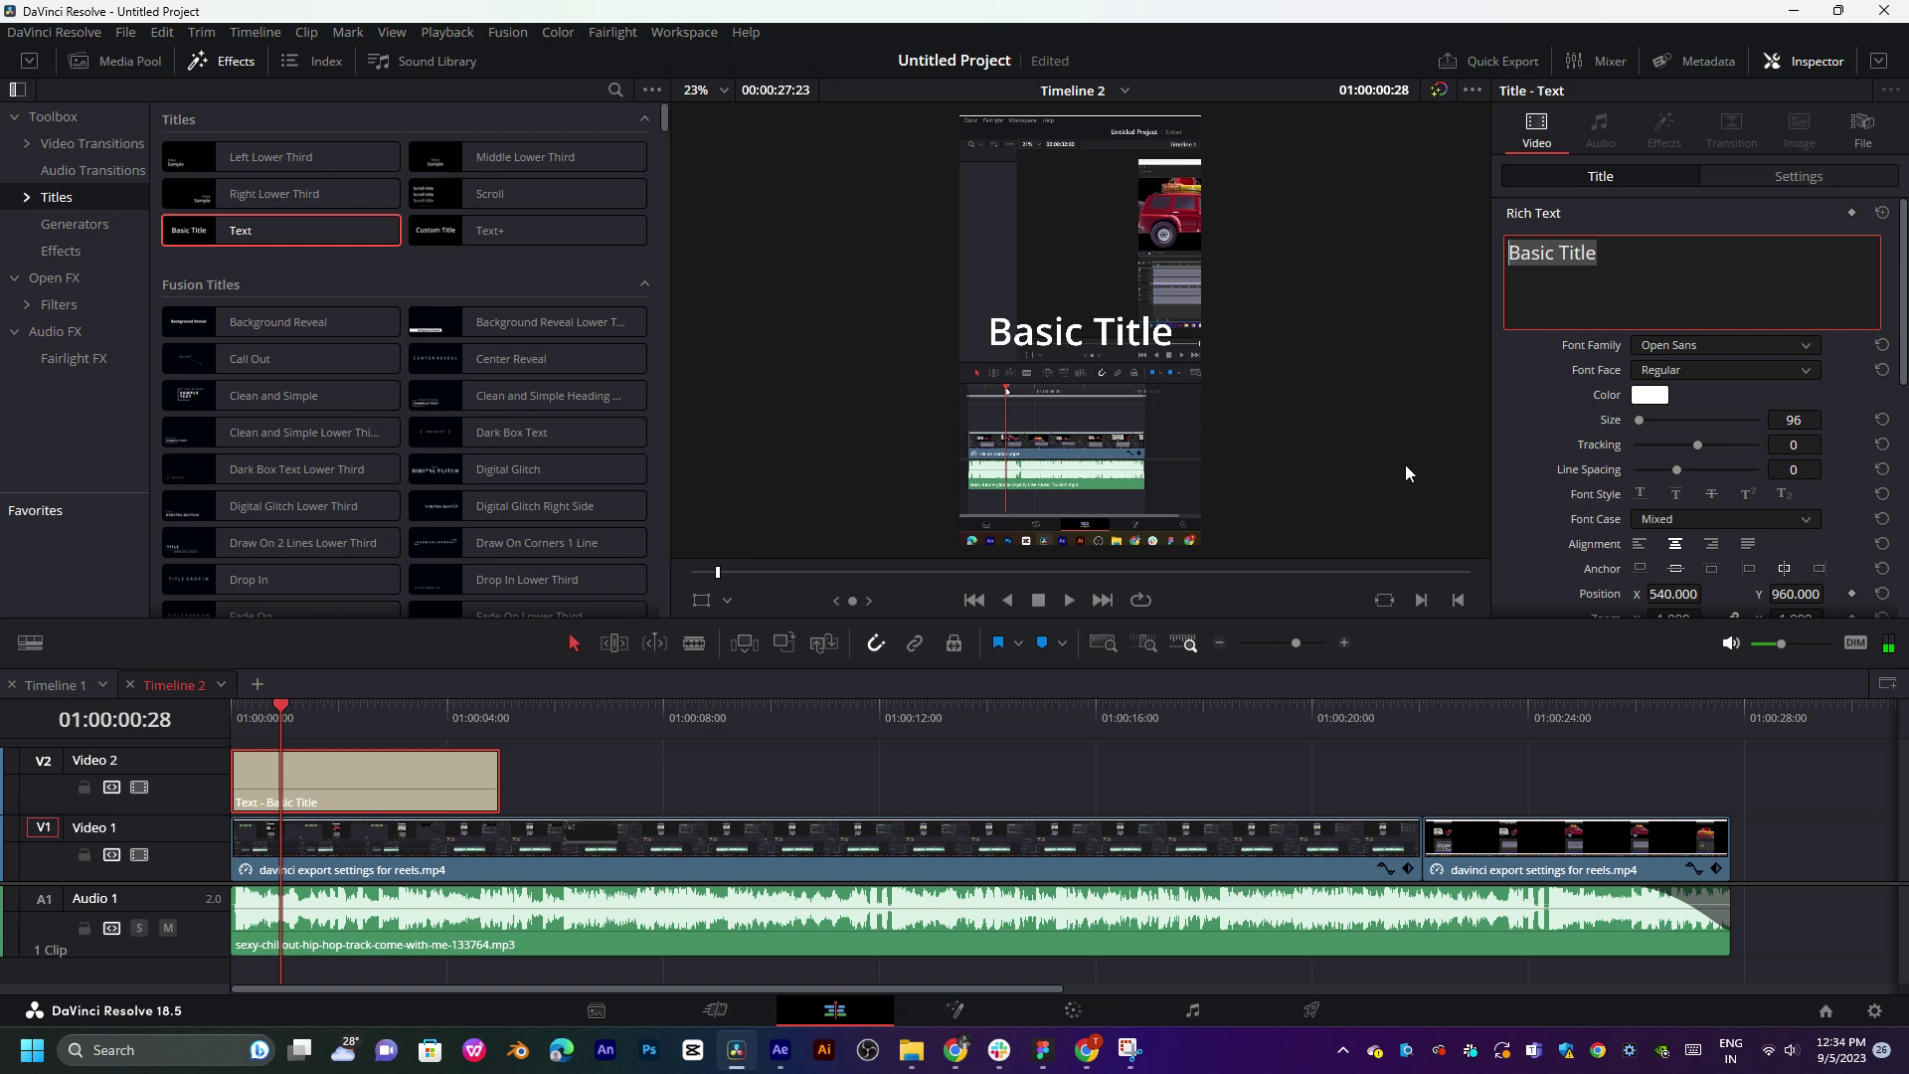
# - Copy the reel export settings search phrase from YouTube in Chrome
pyautogui.click(955, 1050)
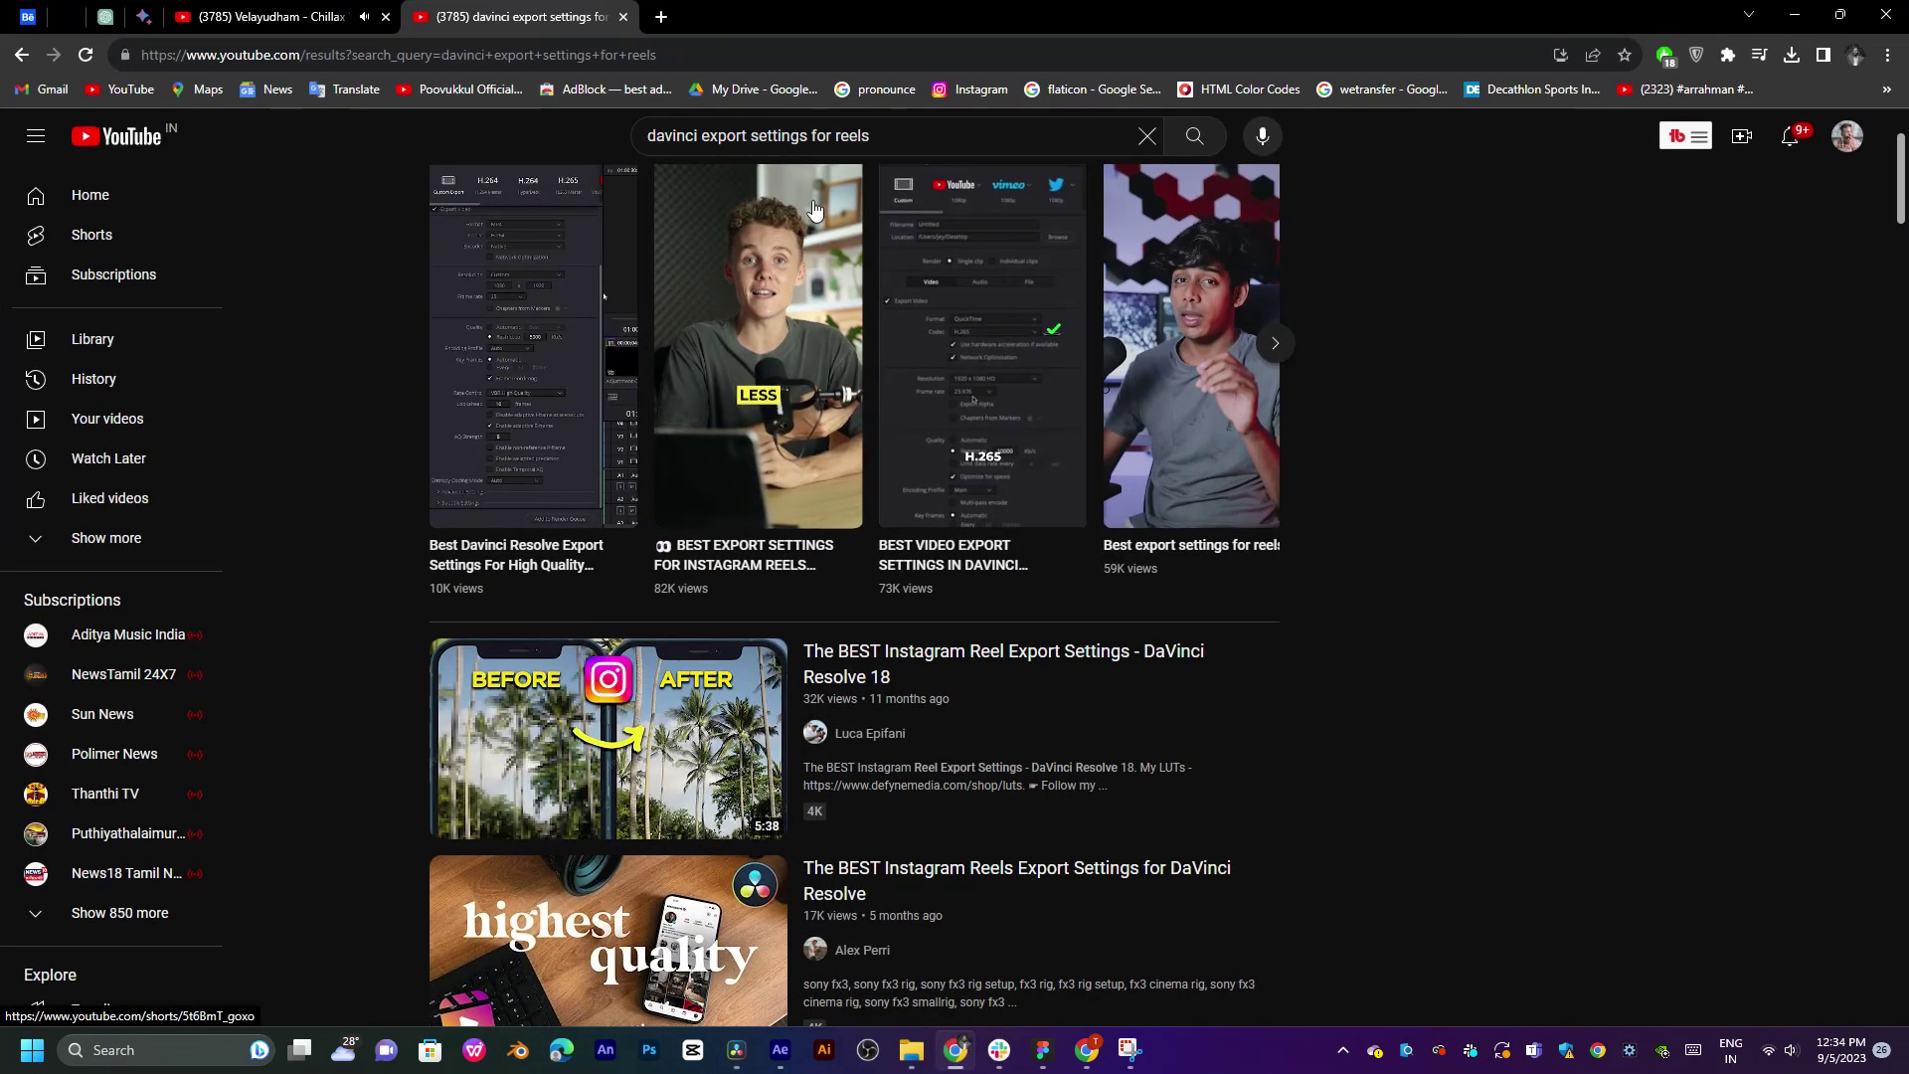
pyautogui.click(806, 135)
pyautogui.moveTo(884, 135); pyautogui.dragTo(700, 134)
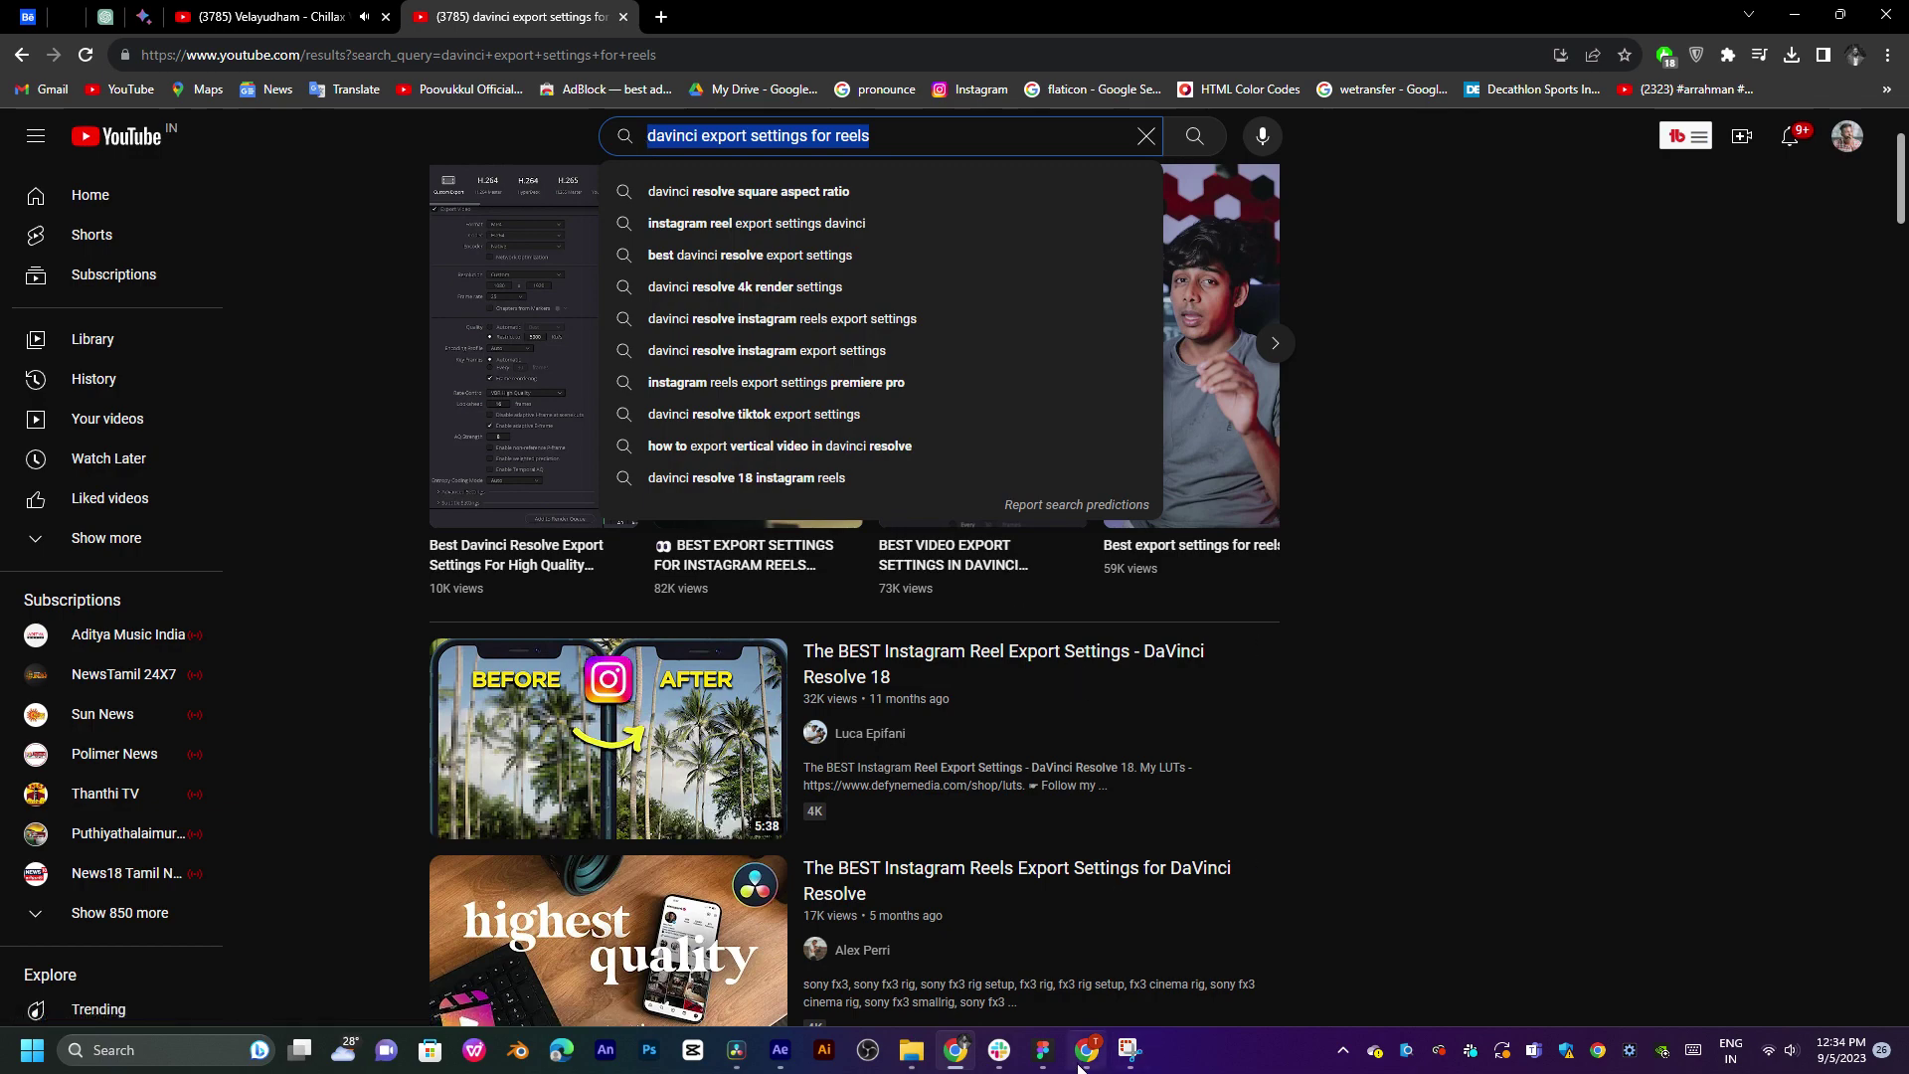
# - Paste the title text as 'davinci export / settings for reels' on two lines
pyautogui.click(736, 1050)
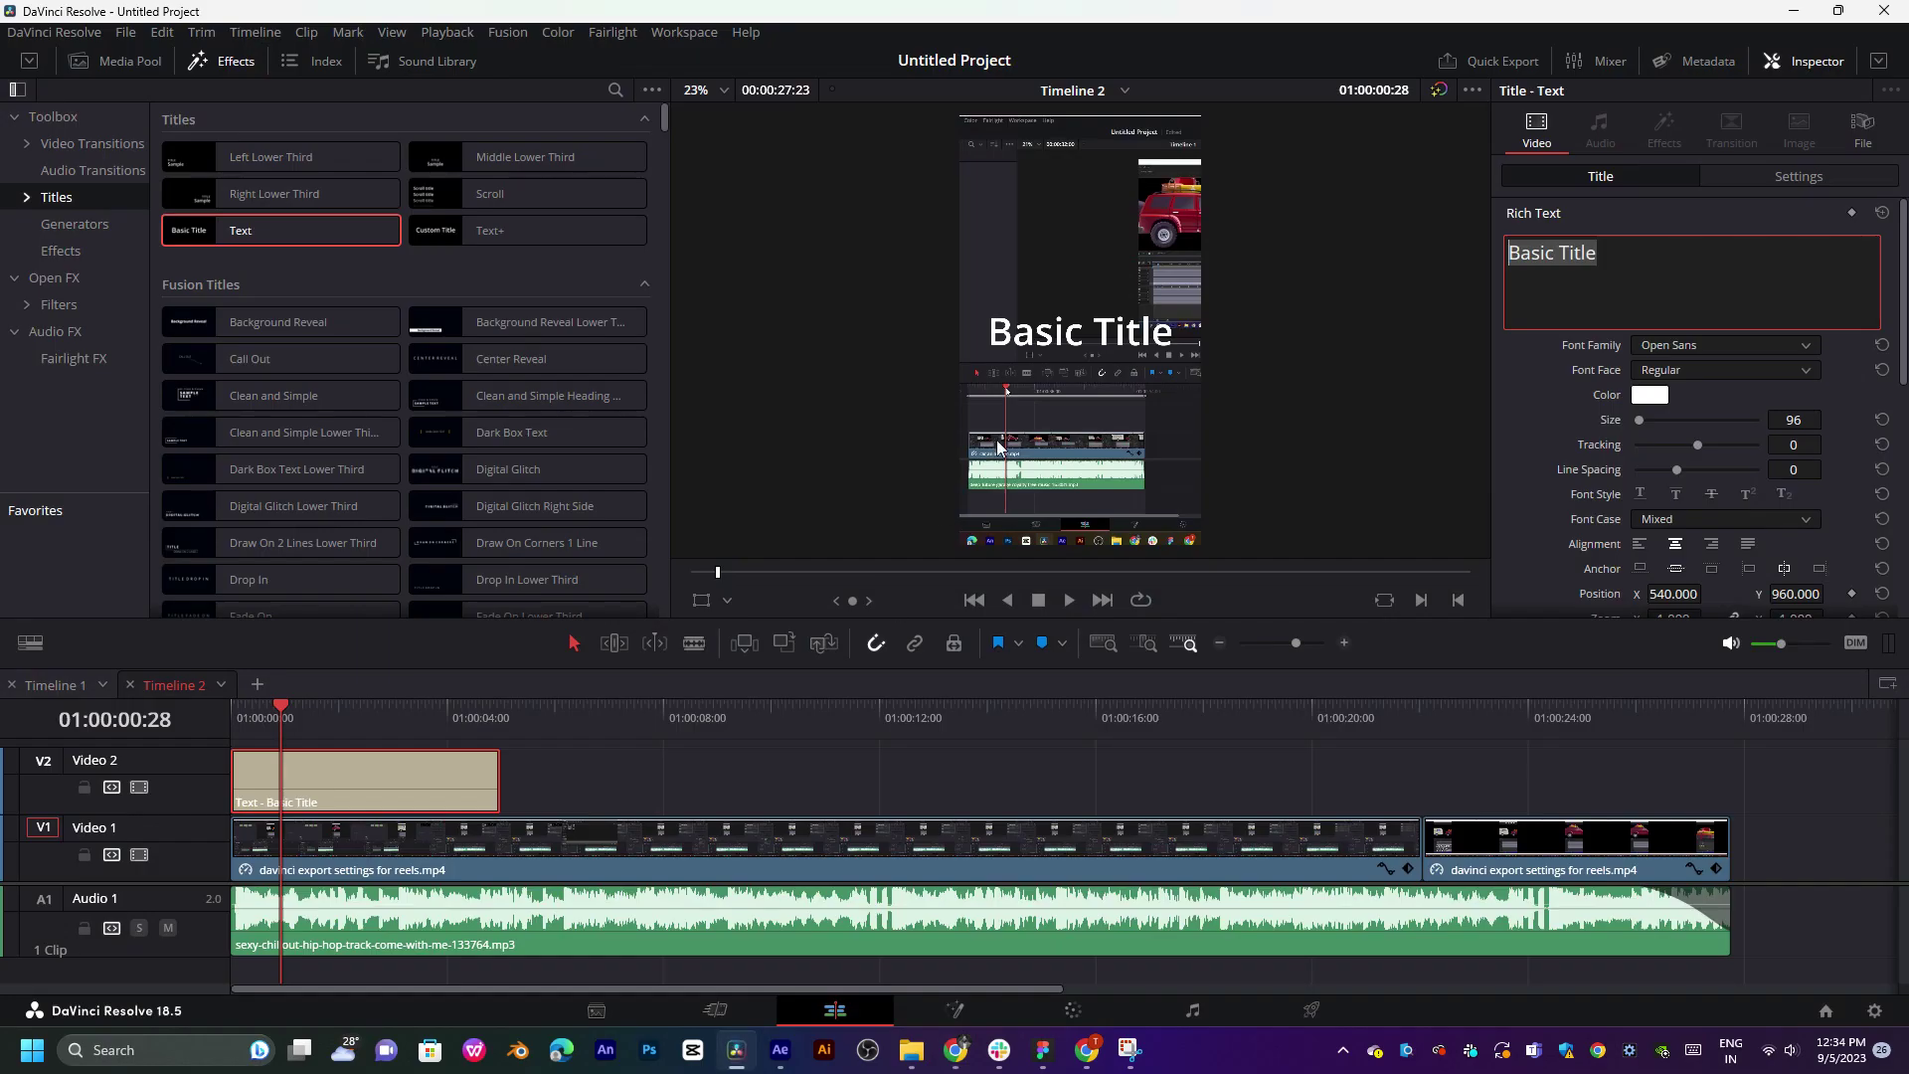
pyautogui.write('davinci export settings for reels')
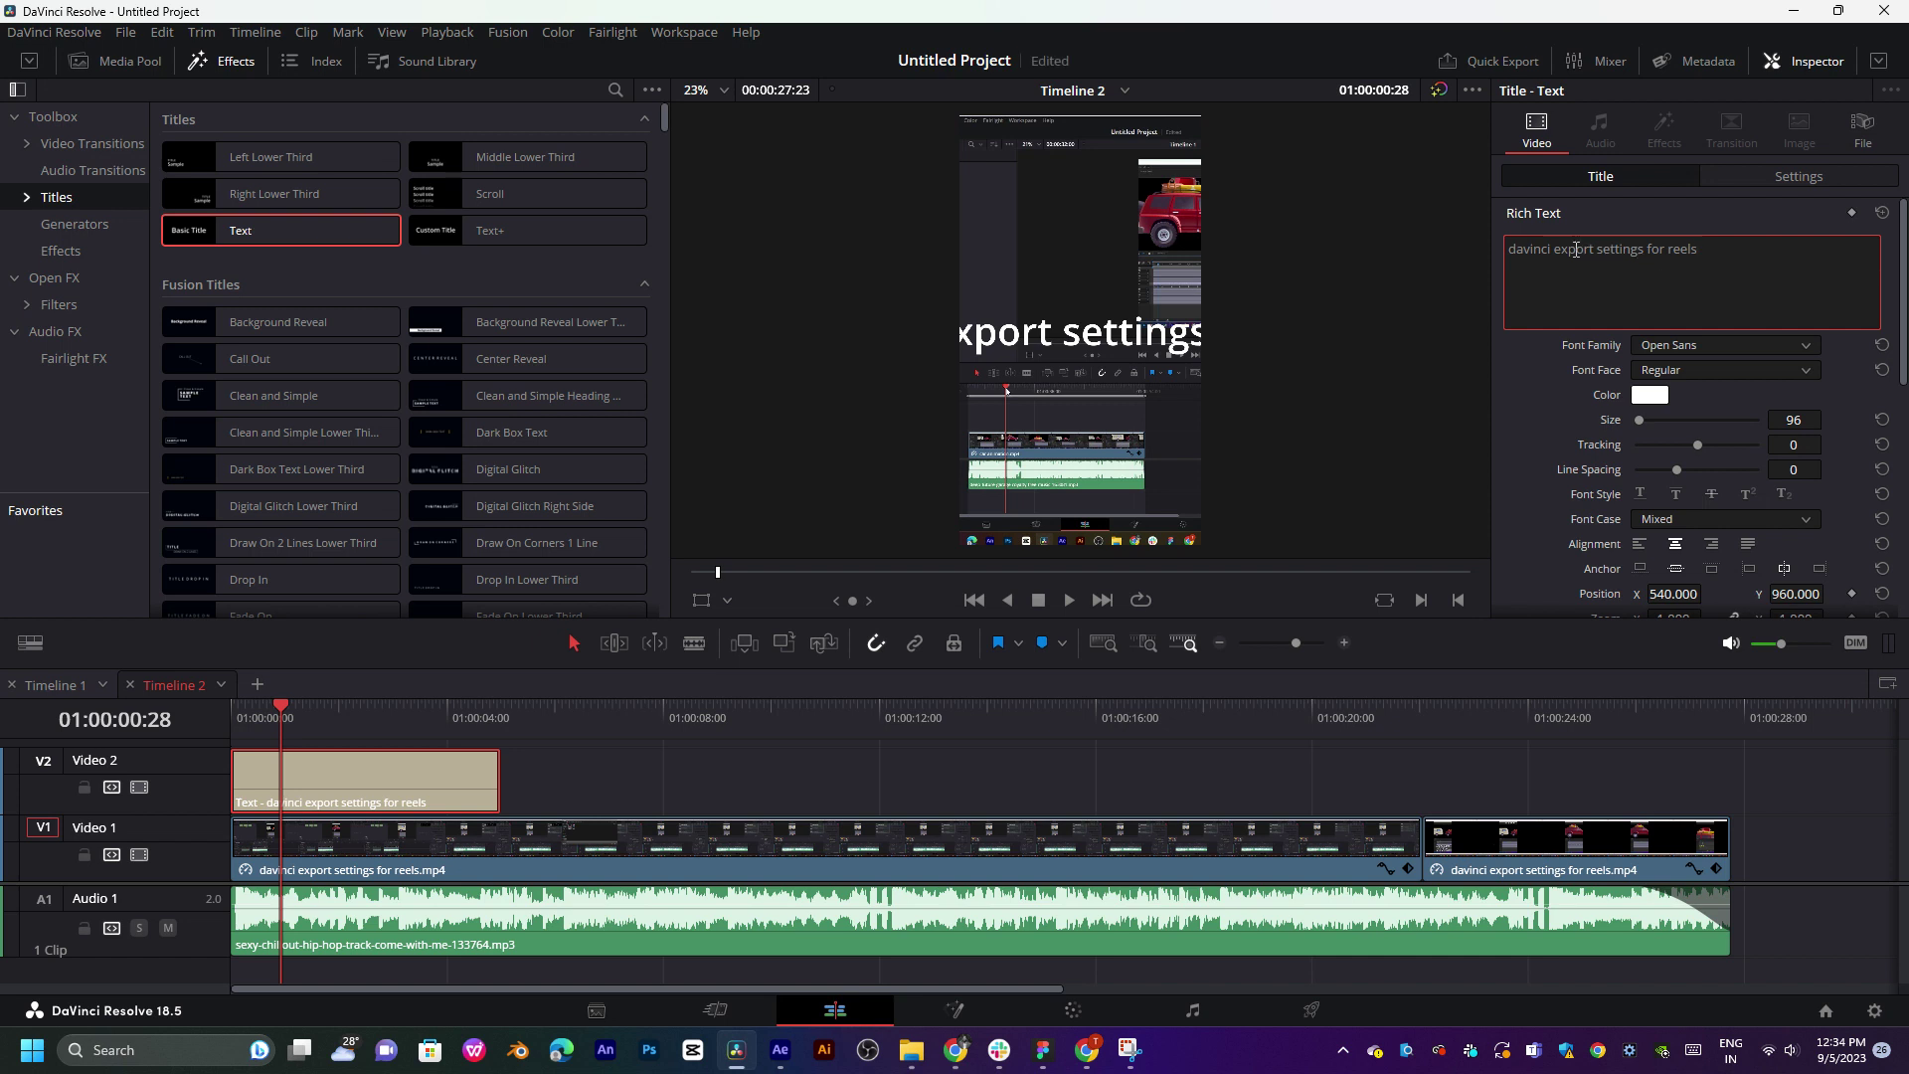
pyautogui.press('Return')
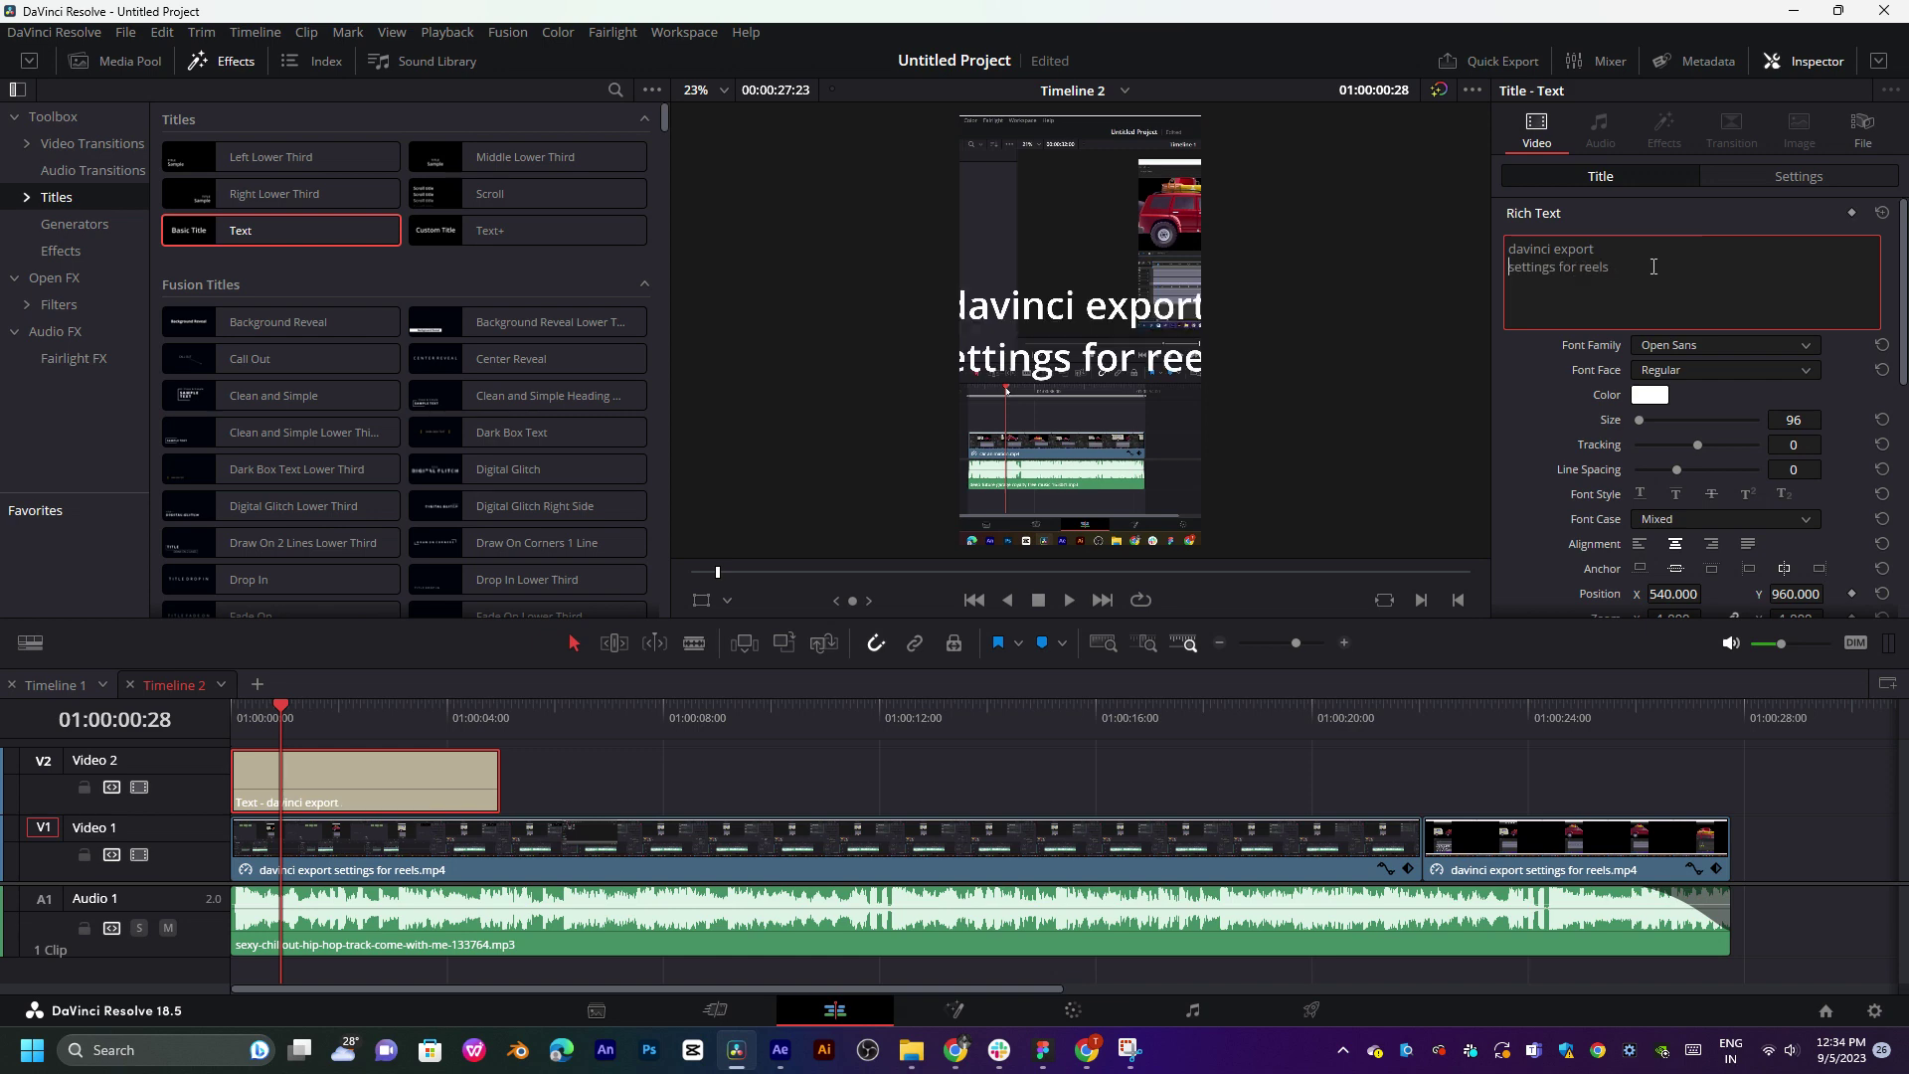
pyautogui.moveTo(1653, 267); pyautogui.dragTo(1469, 224)
# - Make the title orange, size 67, with line spacing -21
pyautogui.click(1647, 396)
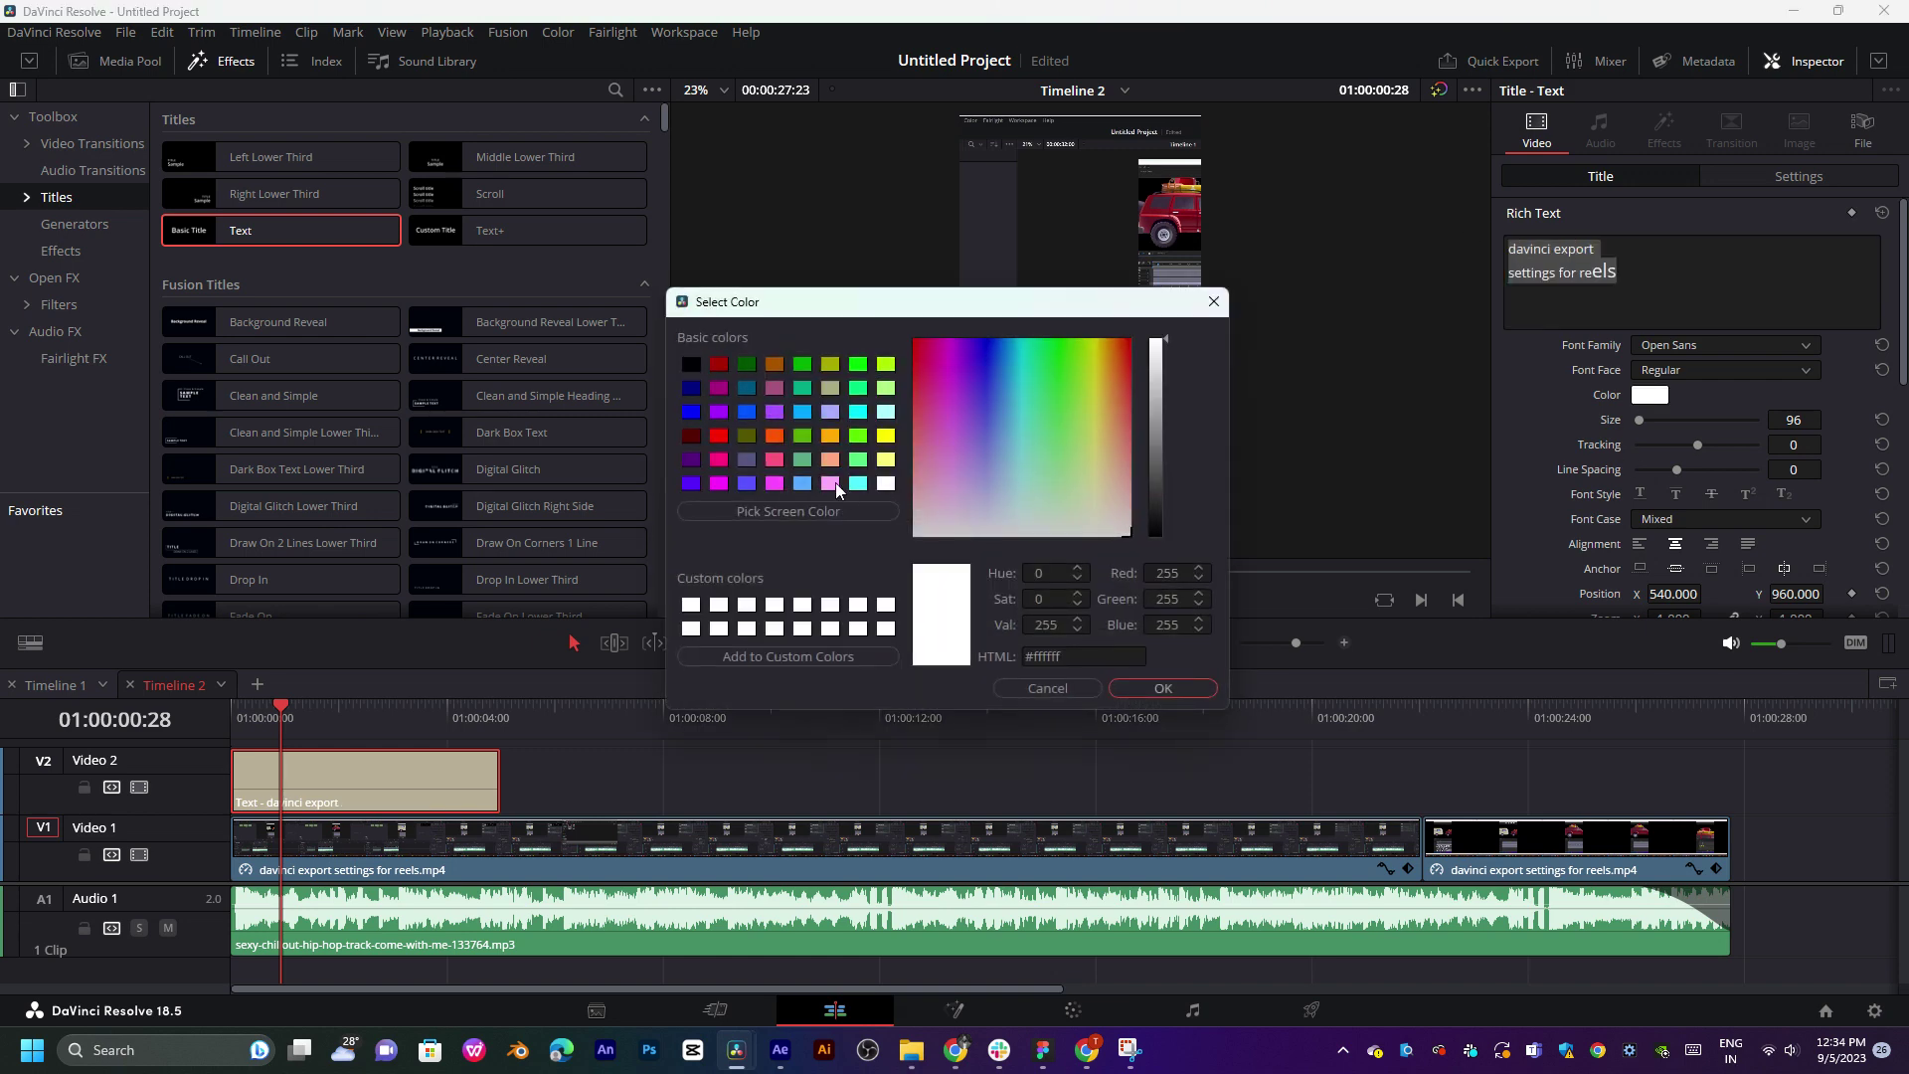
pyautogui.click(830, 439)
pyautogui.click(1163, 686)
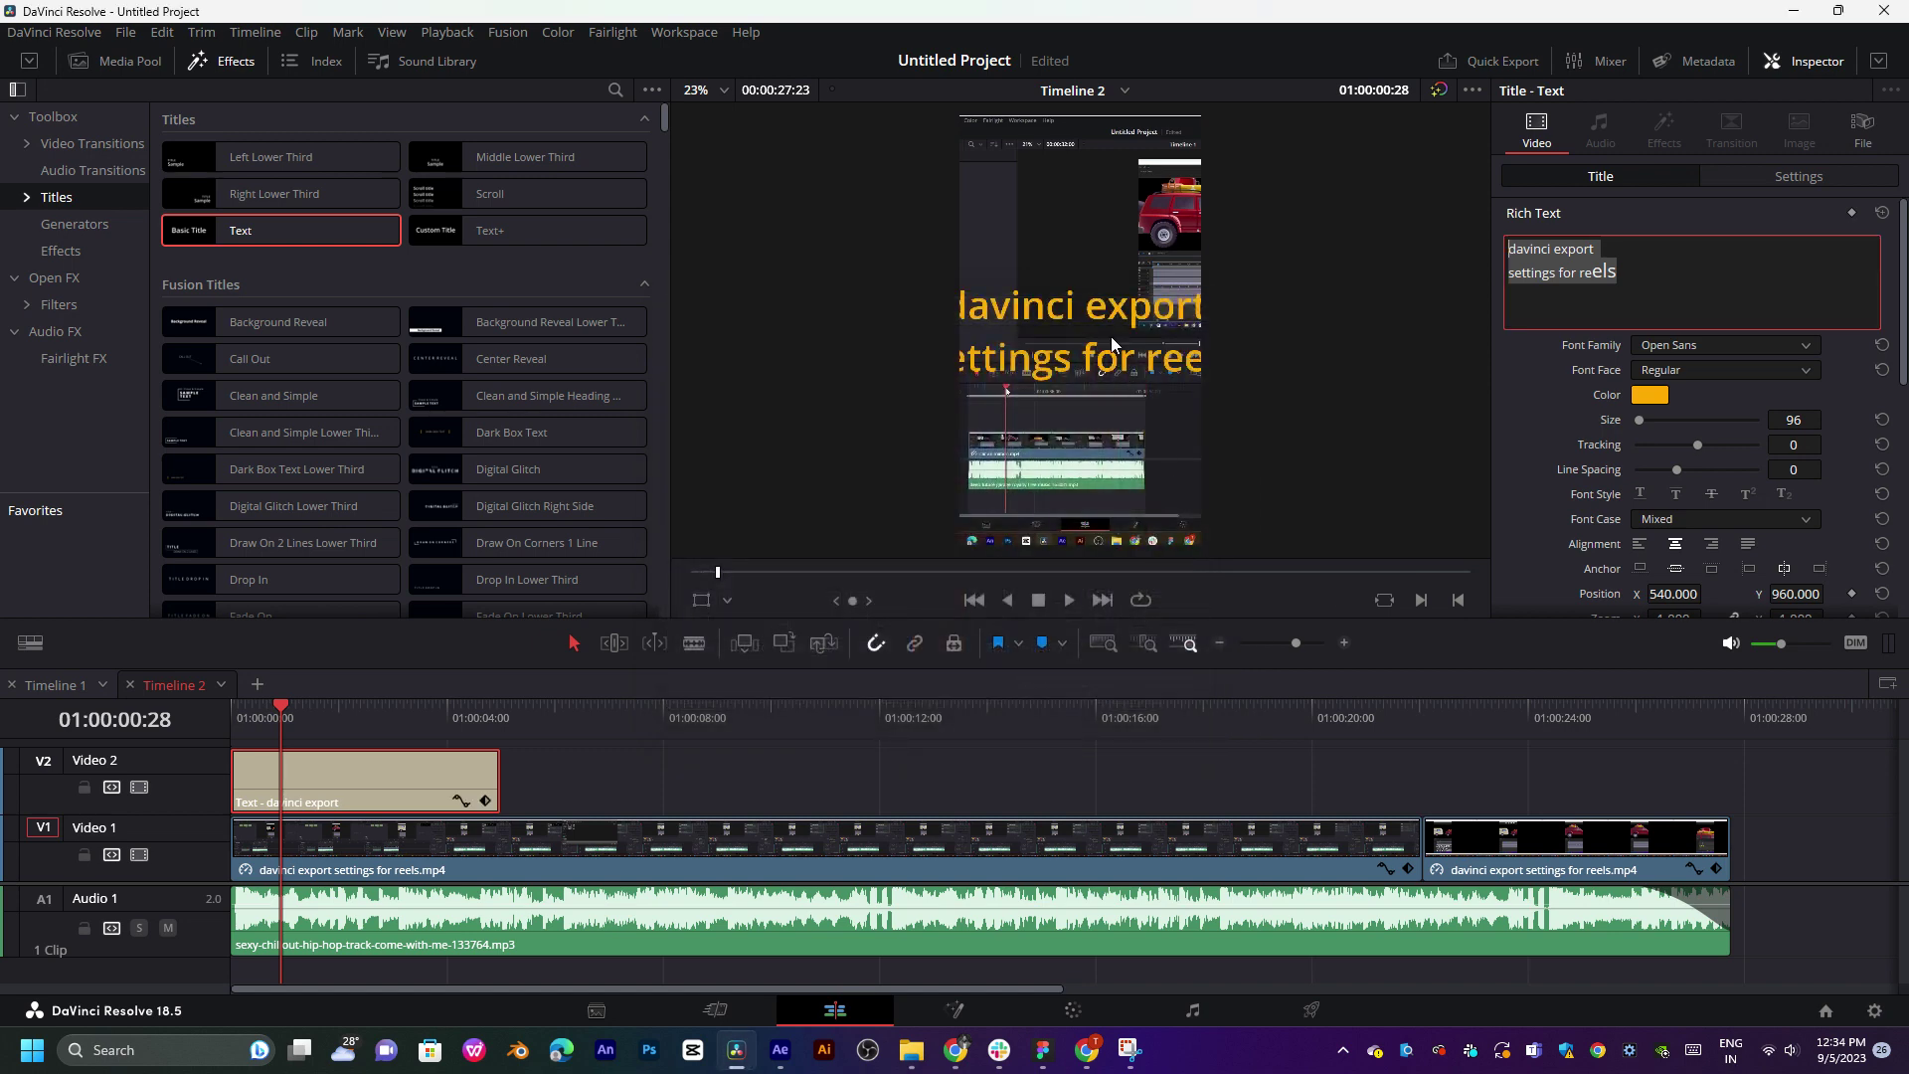
pyautogui.moveTo(1794, 422); pyautogui.dragTo(1765, 422)
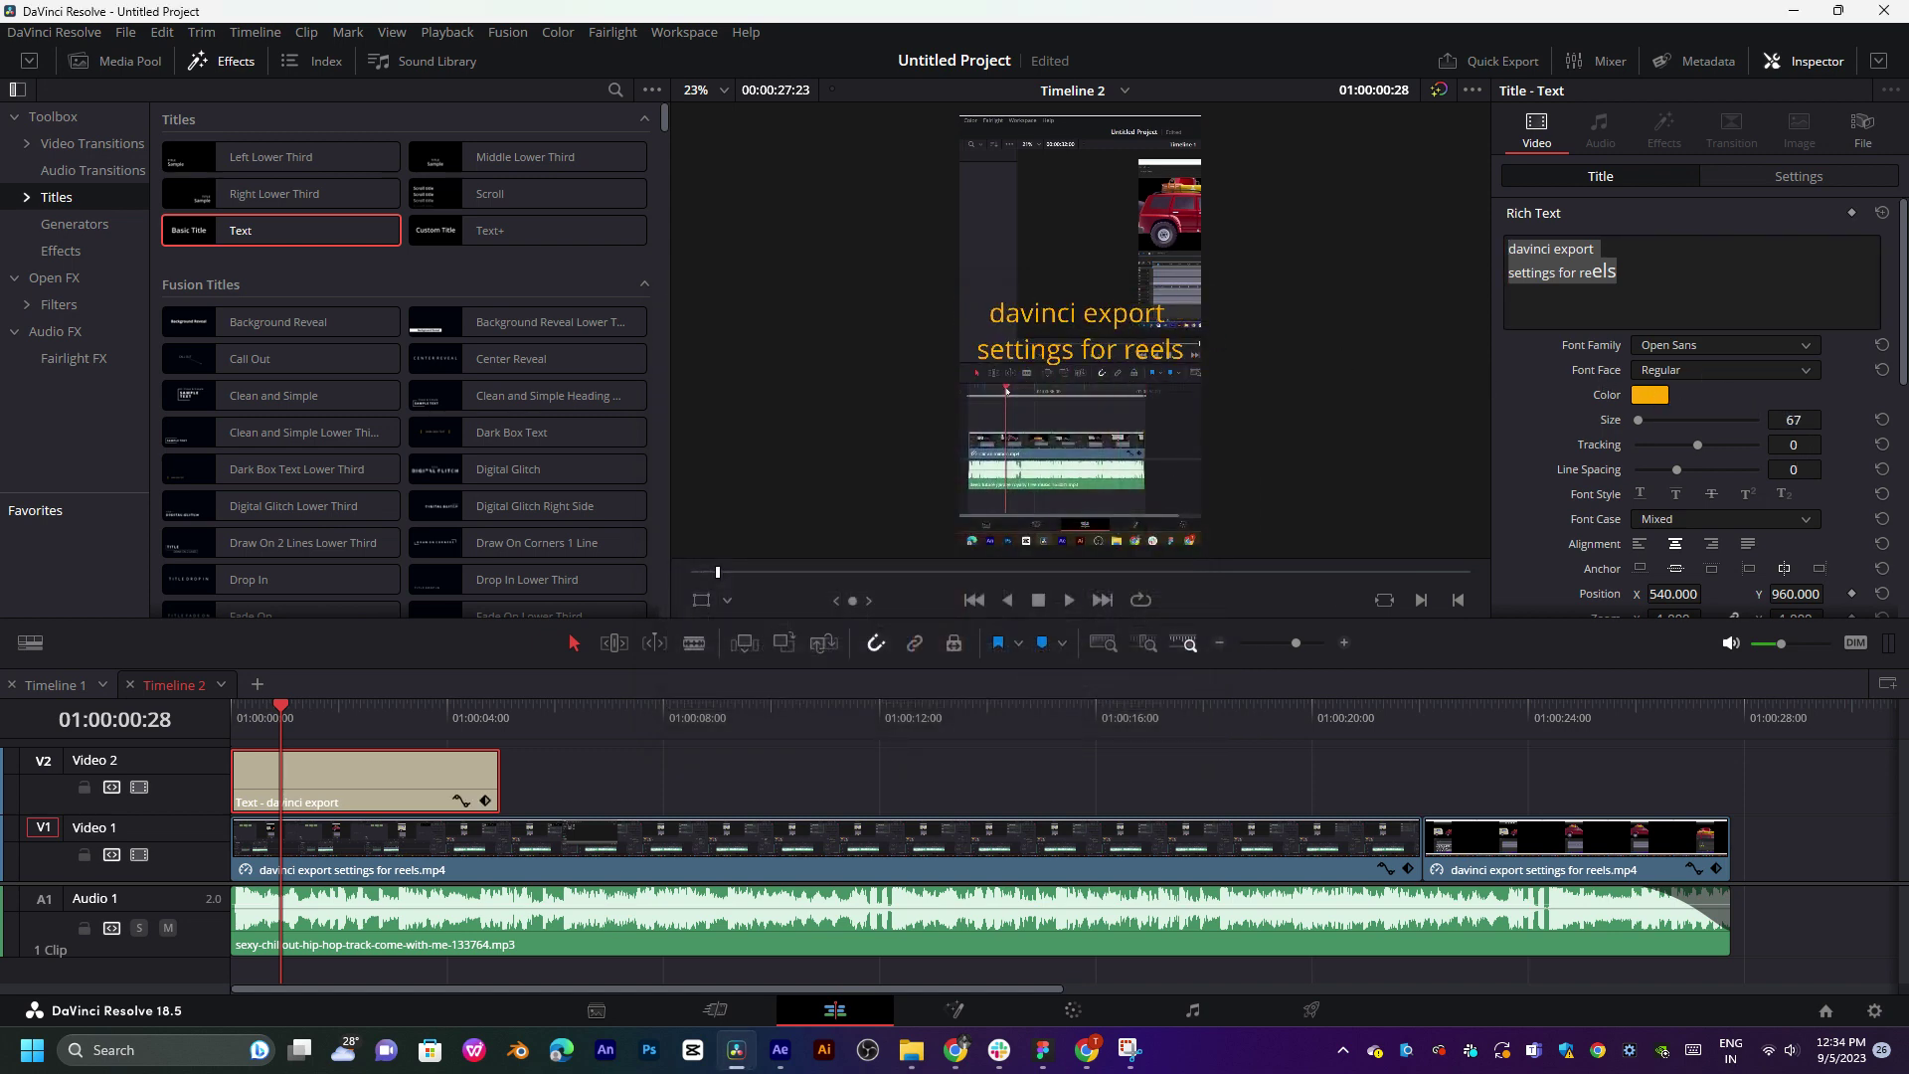
pyautogui.moveTo(1795, 445); pyautogui.dragTo(1828, 469)
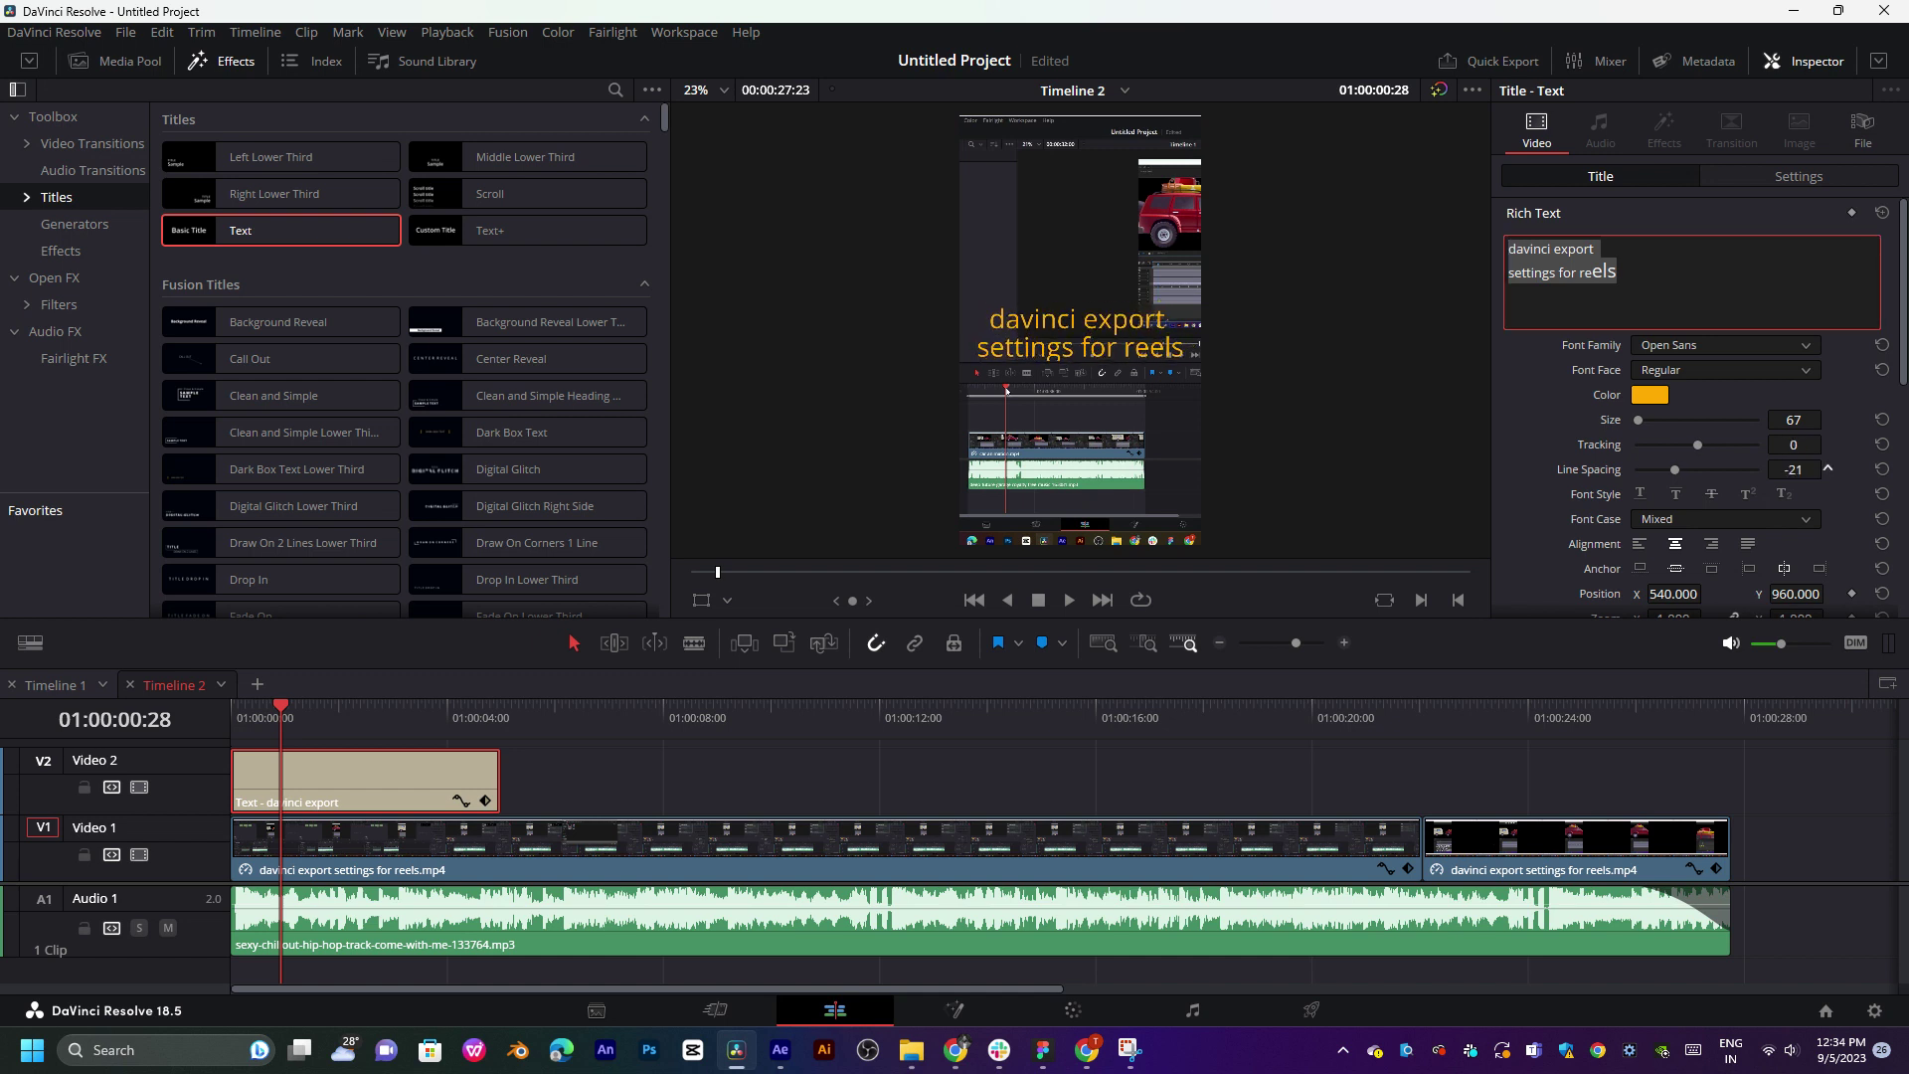
pyautogui.click(1663, 346)
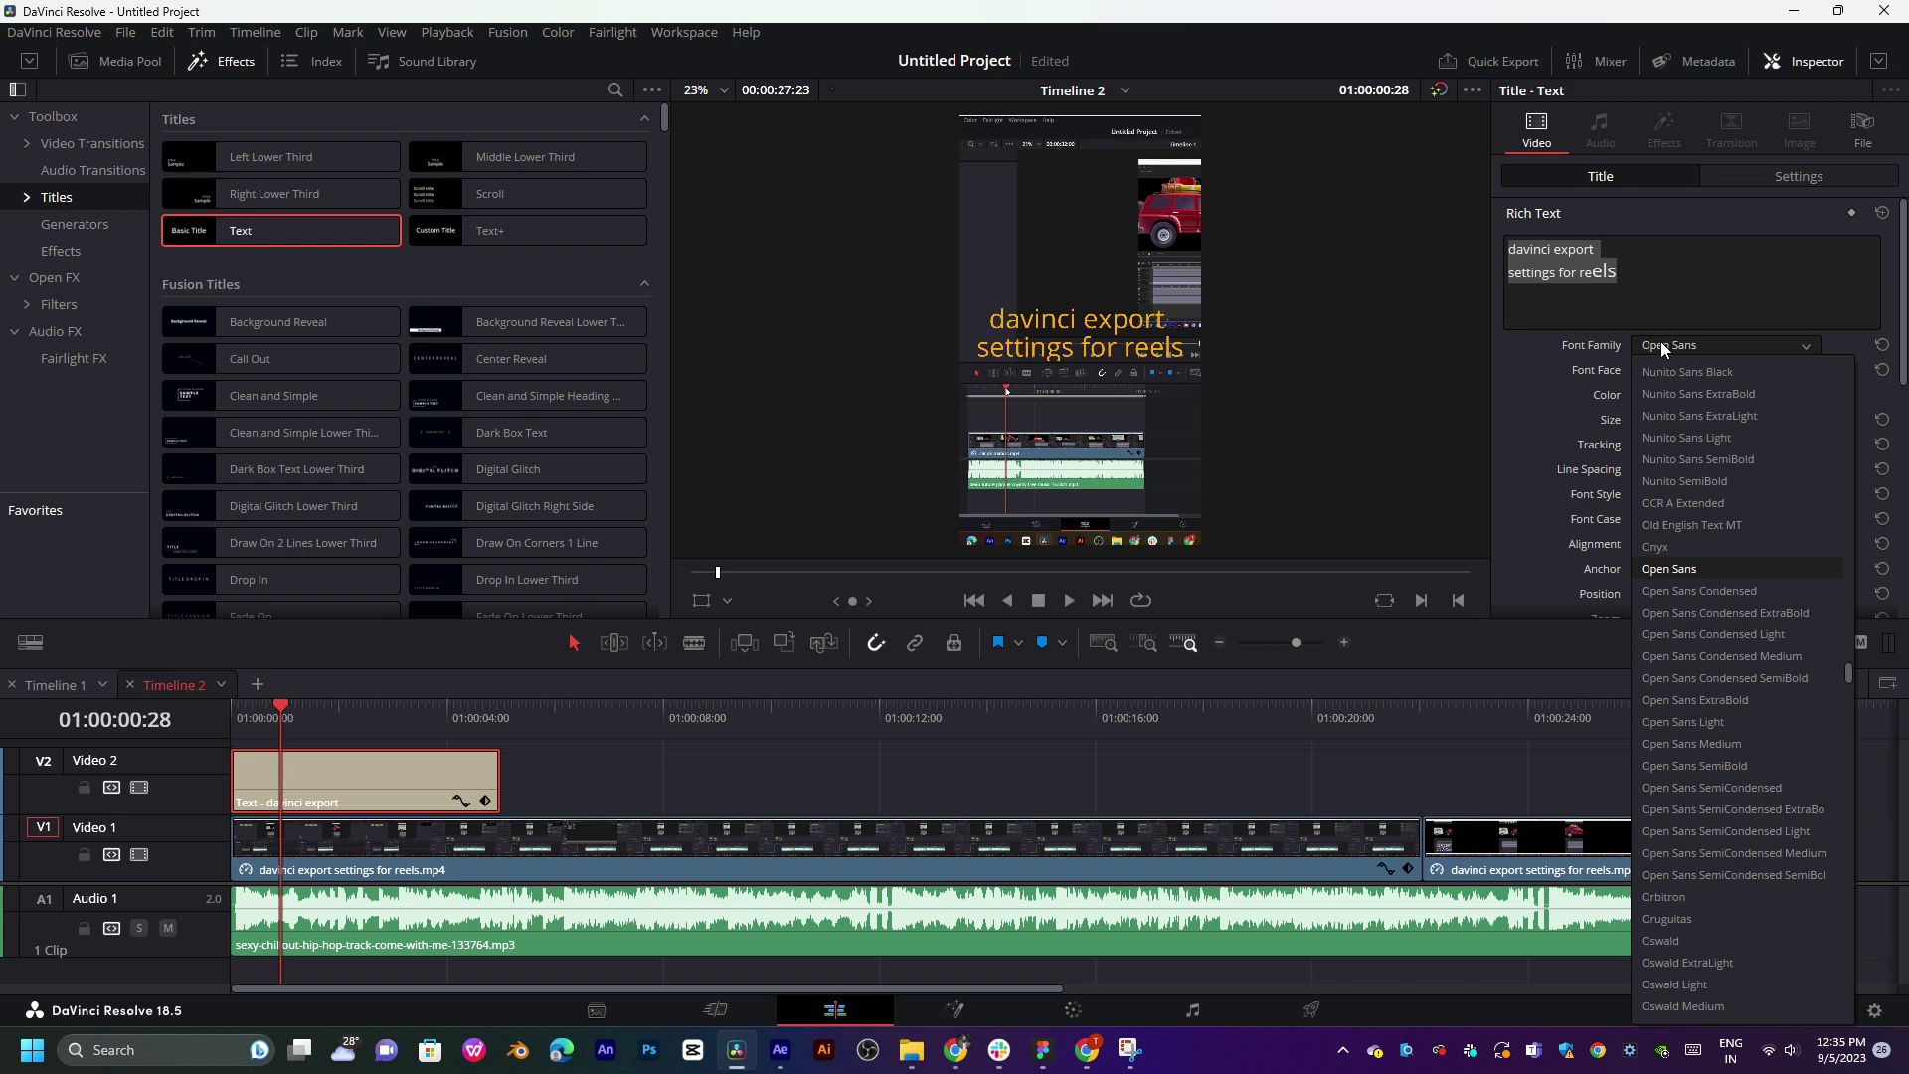
# - Change the title's font family to Anton Regular after briefly trying Ananda
pyautogui.press('a')
pyautogui.press('n')
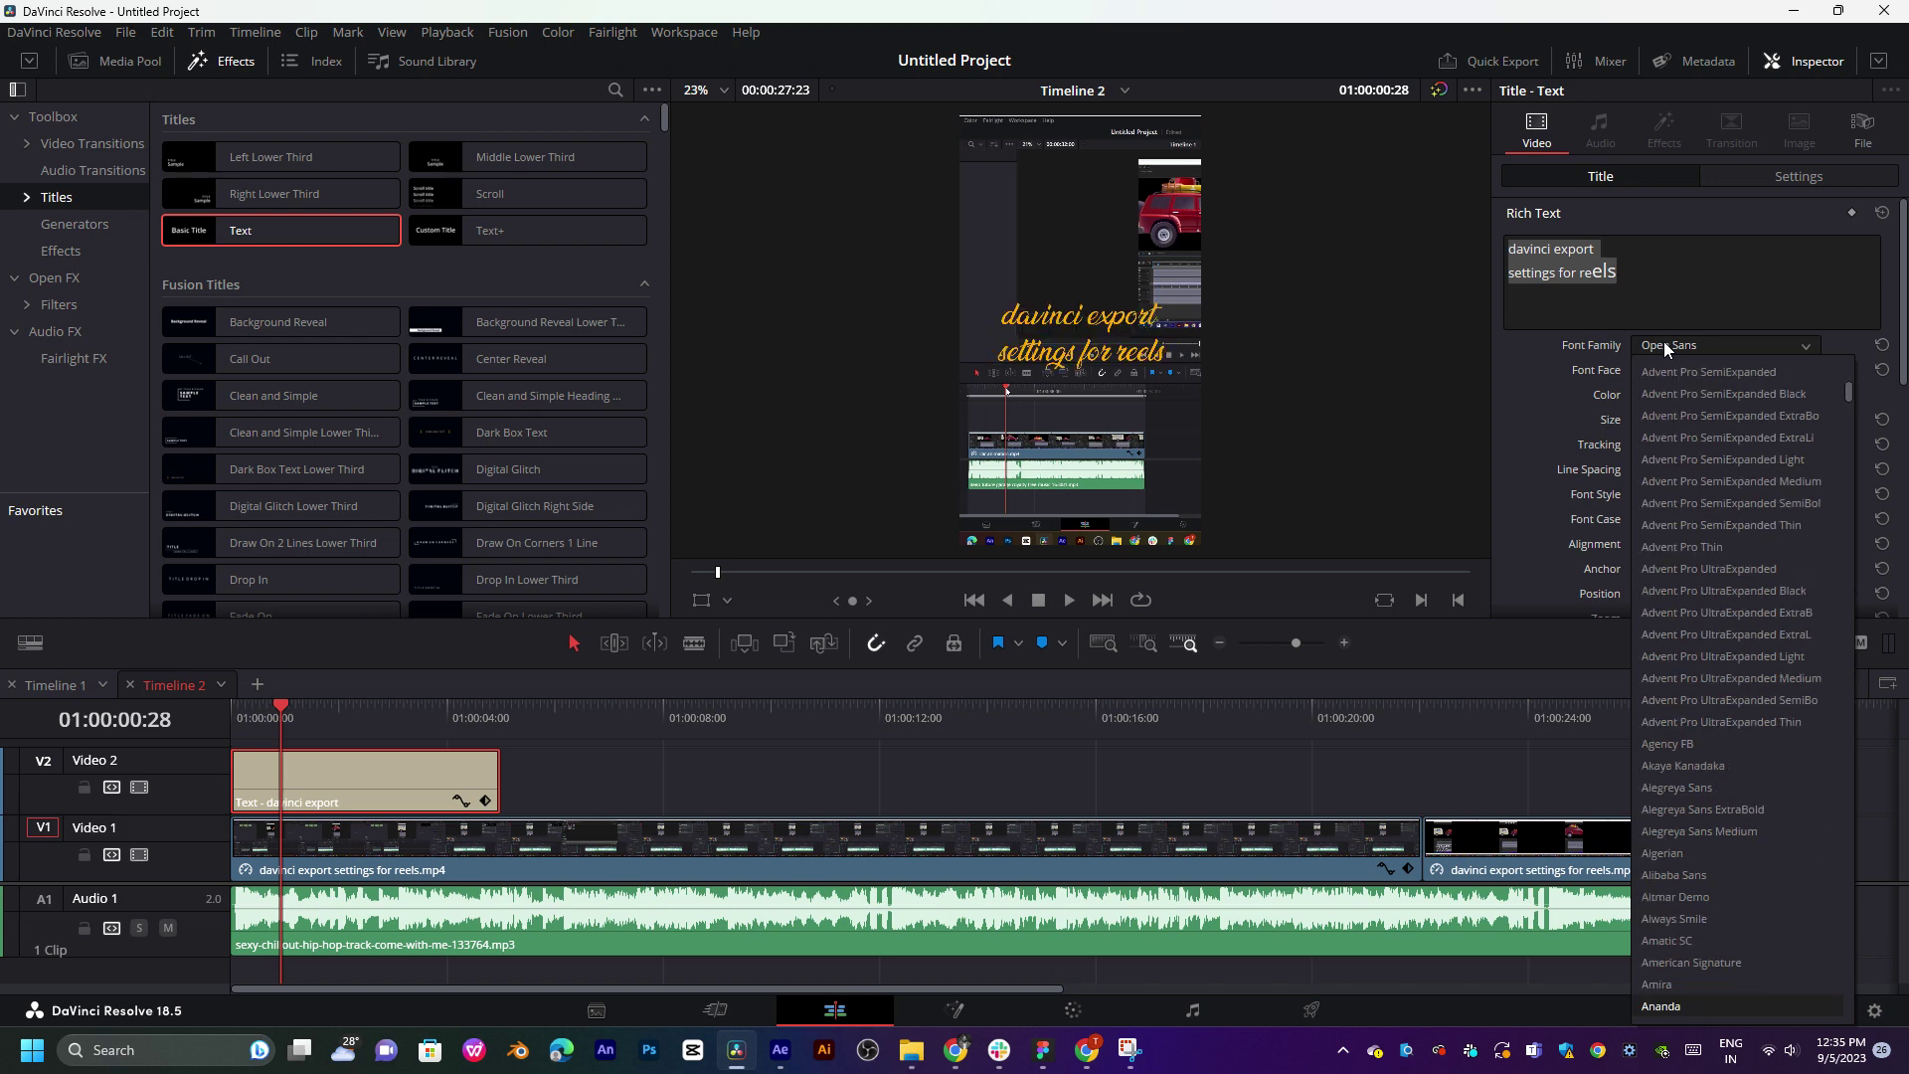
pyautogui.press('Return')
pyautogui.click(1671, 346)
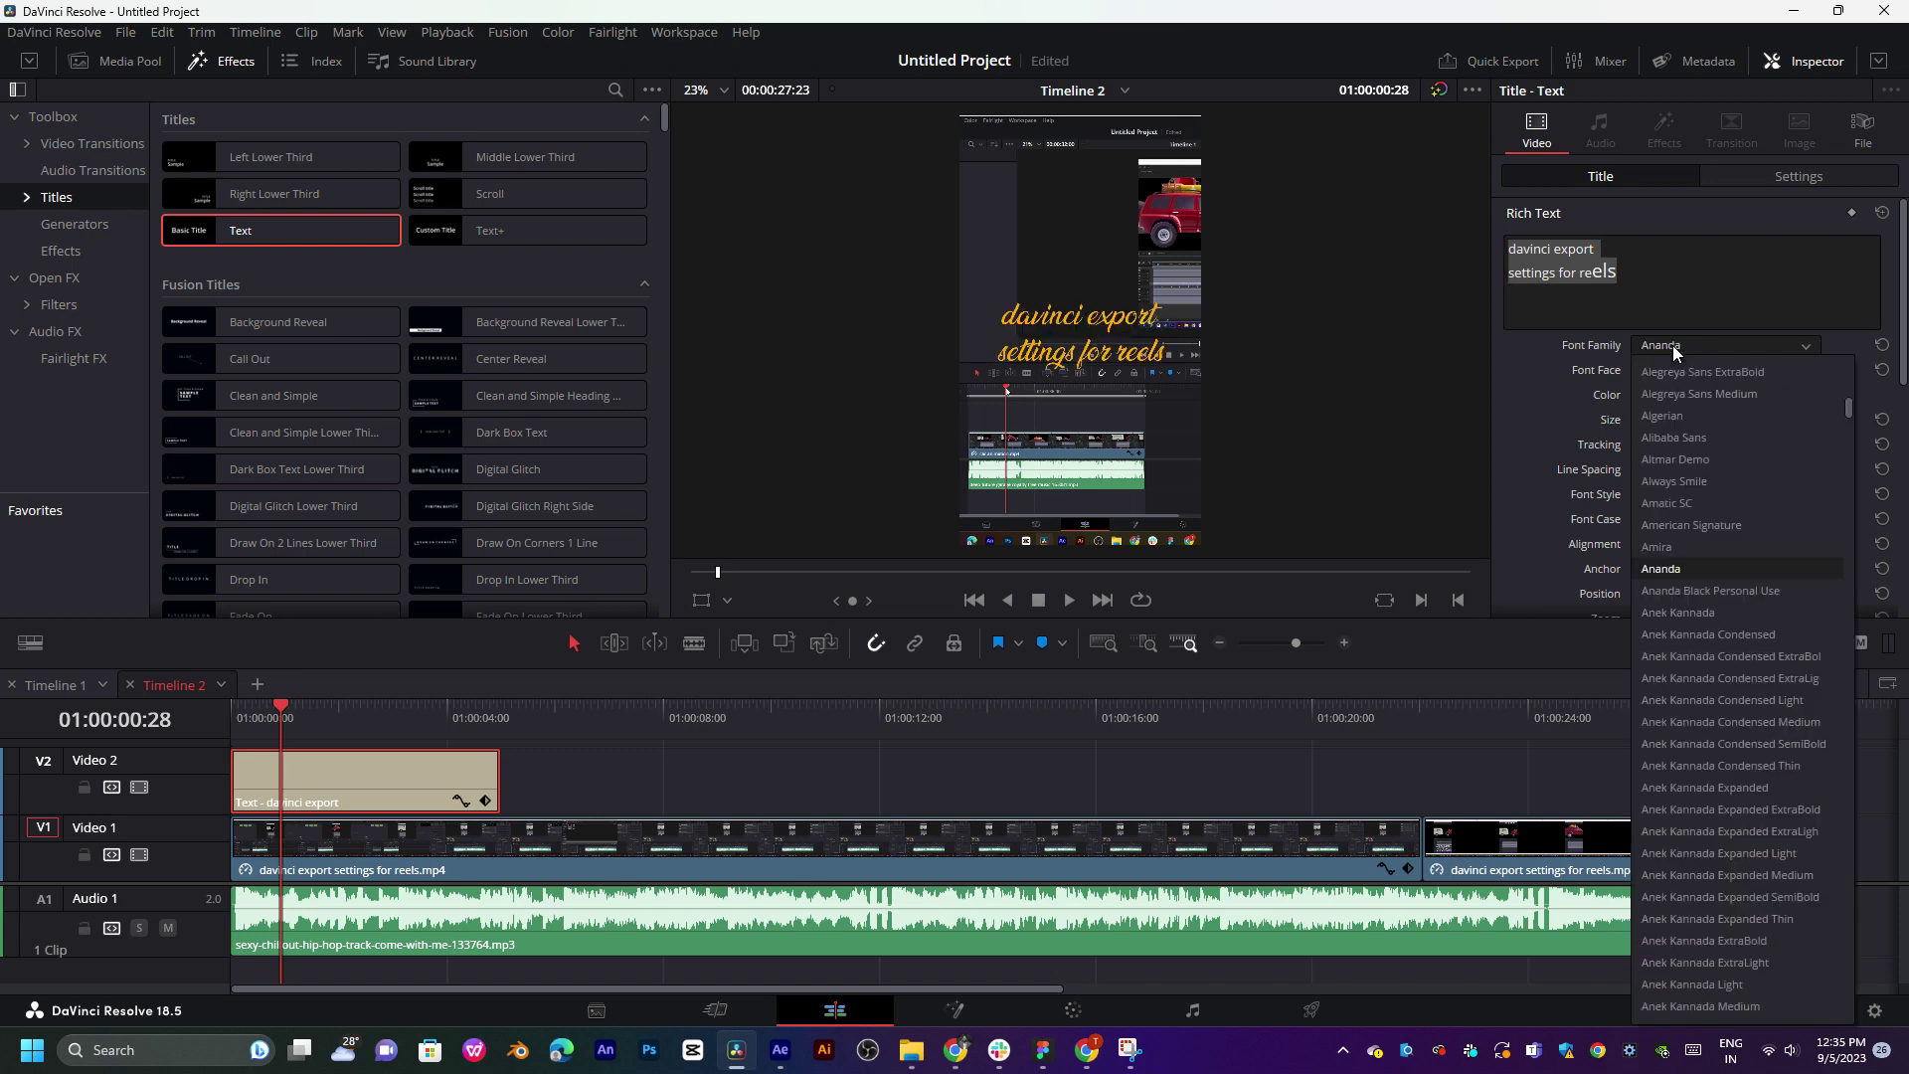
pyautogui.scroll(-5, 1671, 795)
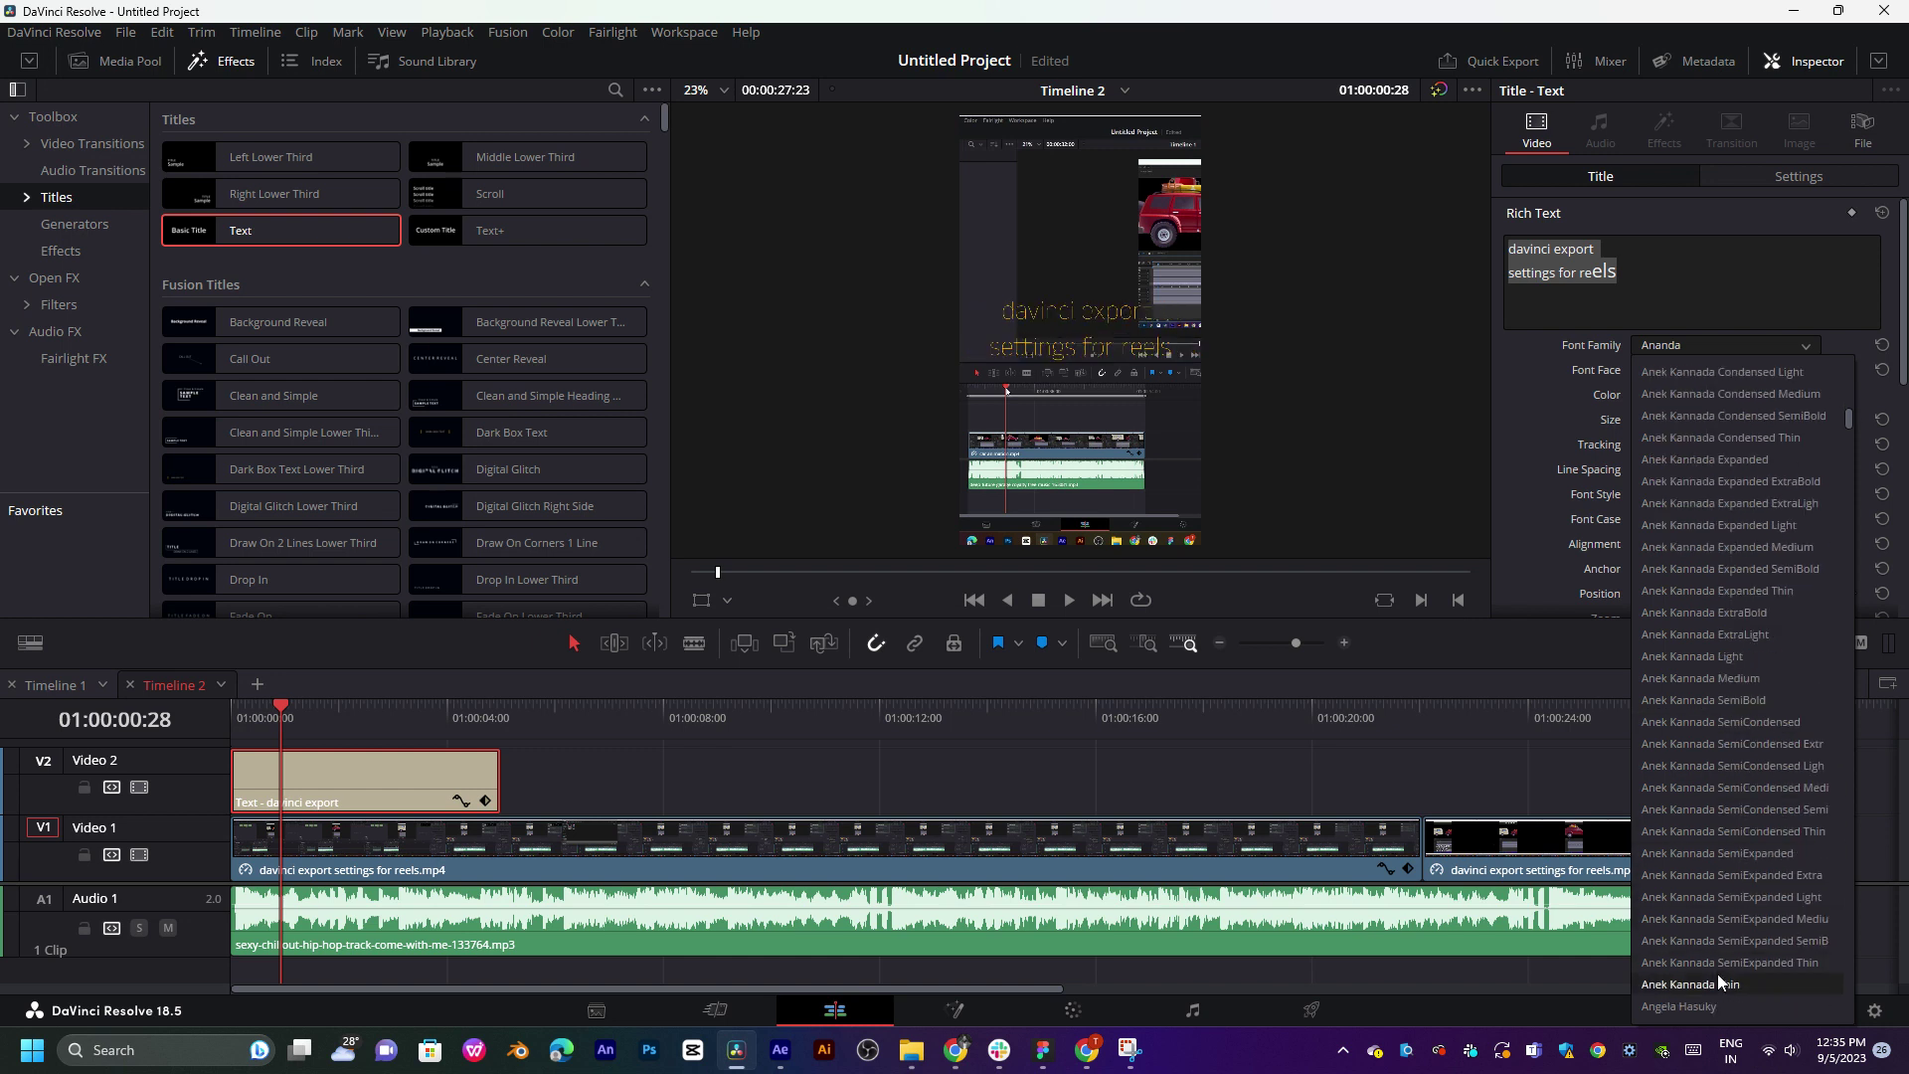
pyautogui.scroll(-5, 1710, 954)
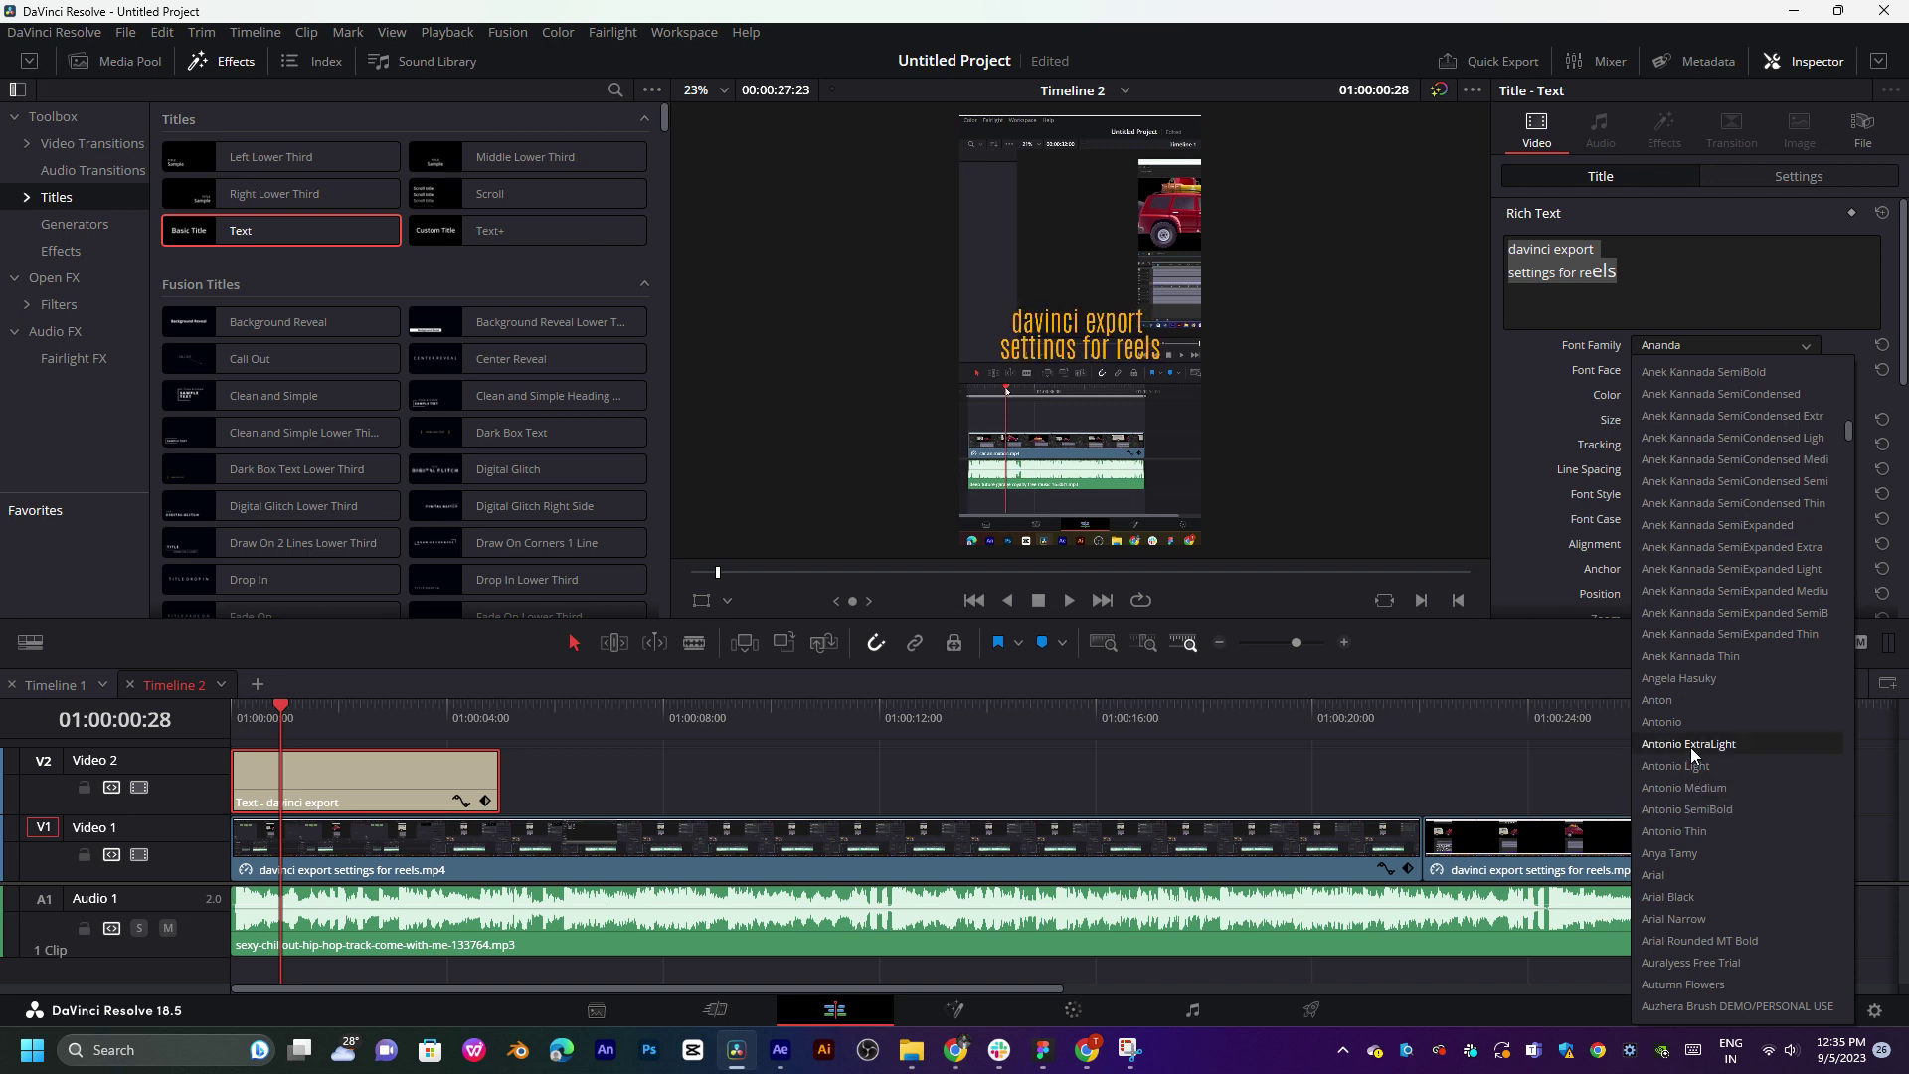
pyautogui.click(1686, 702)
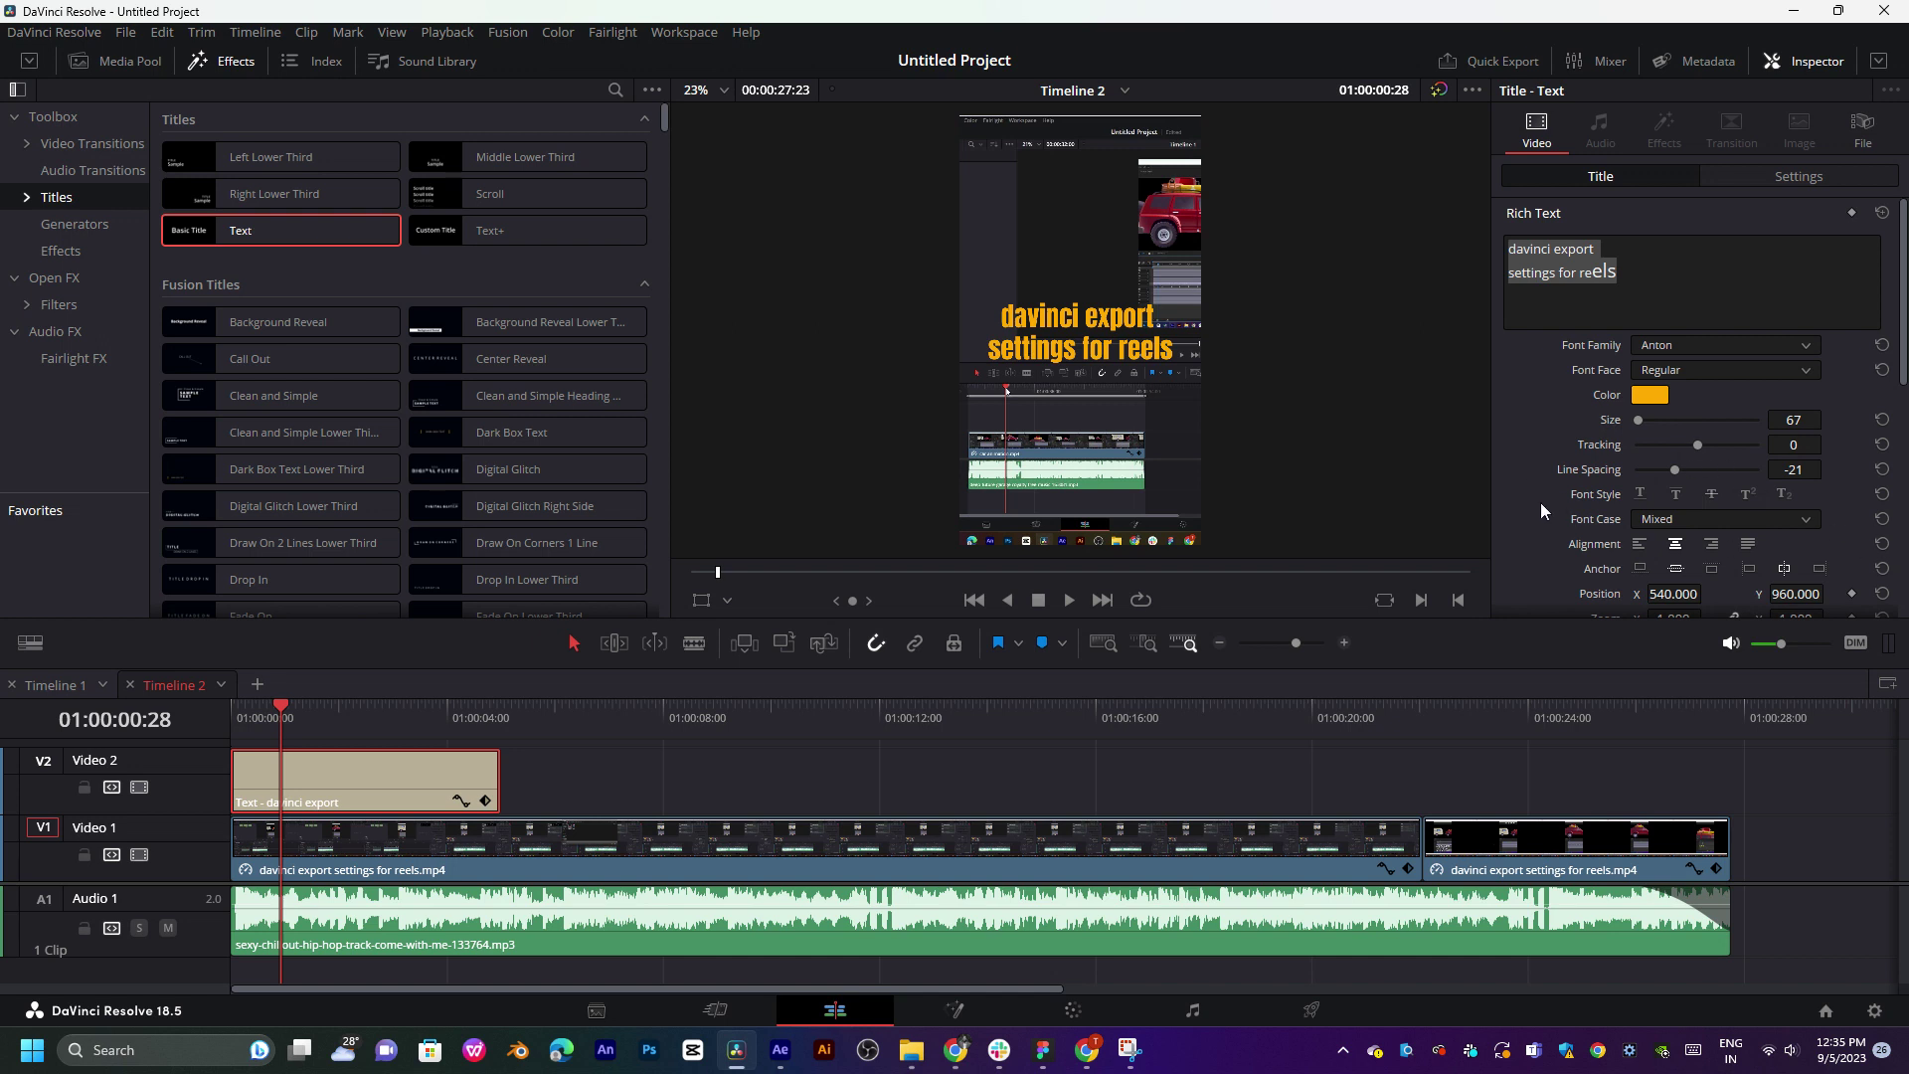
# - Set the title's stroke colour to salmon #ffaa7f
pyautogui.moveTo(1903, 325); pyautogui.dragTo(1904, 411)
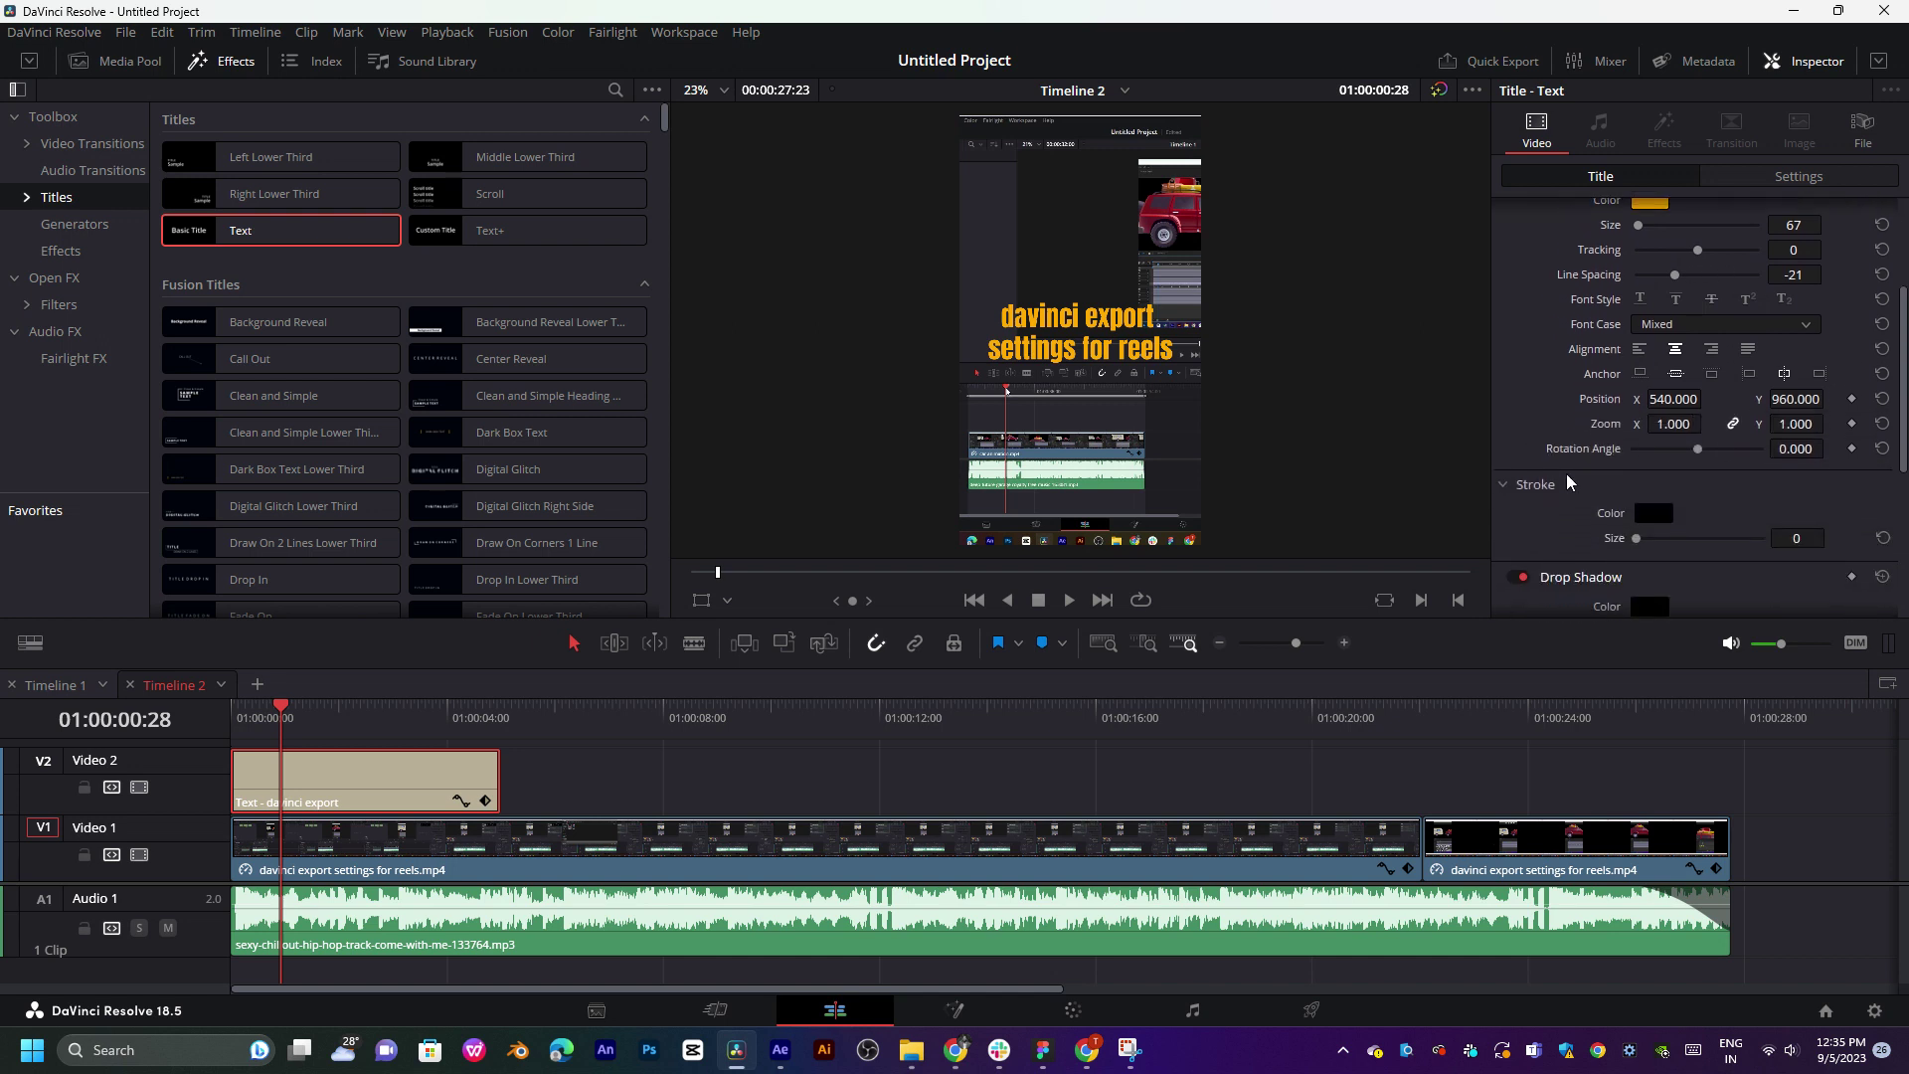
pyautogui.click(1645, 509)
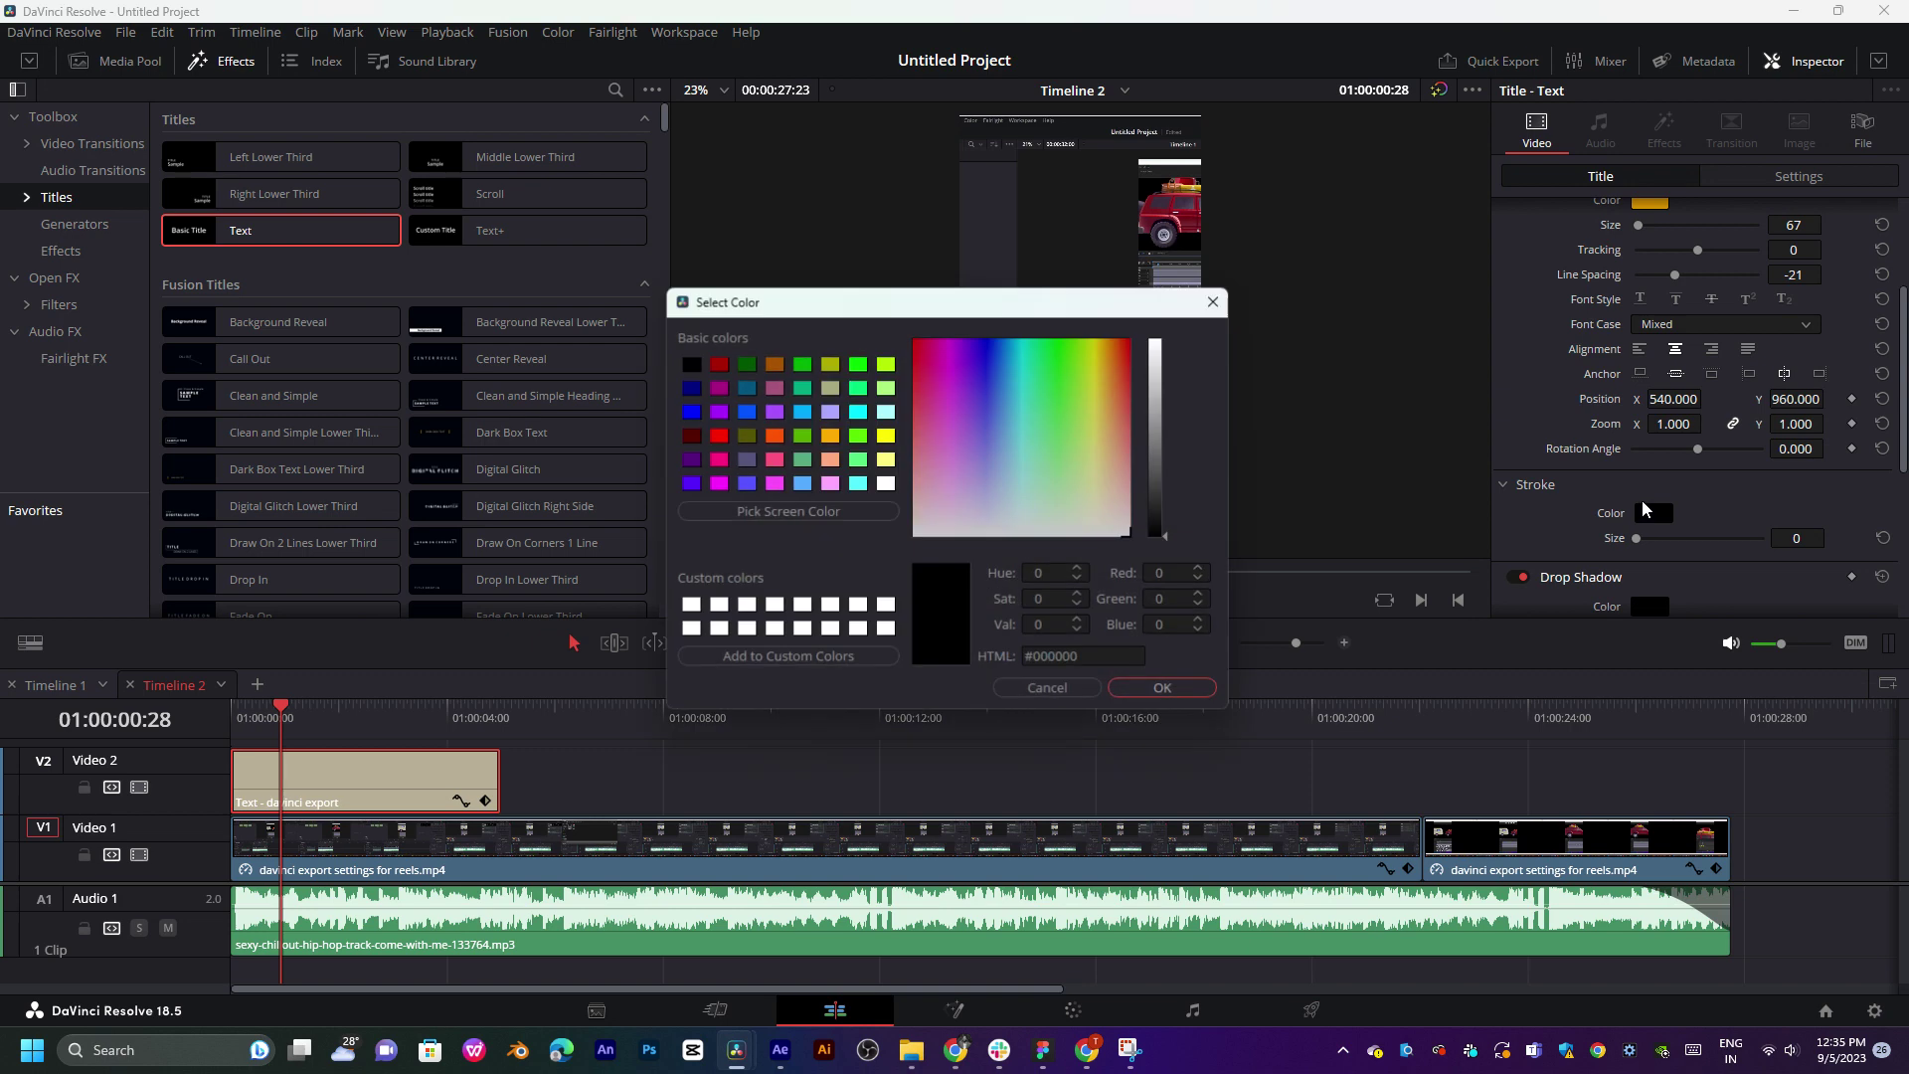
pyautogui.click(834, 458)
pyautogui.moveTo(960, 309); pyautogui.dragTo(1504, 448)
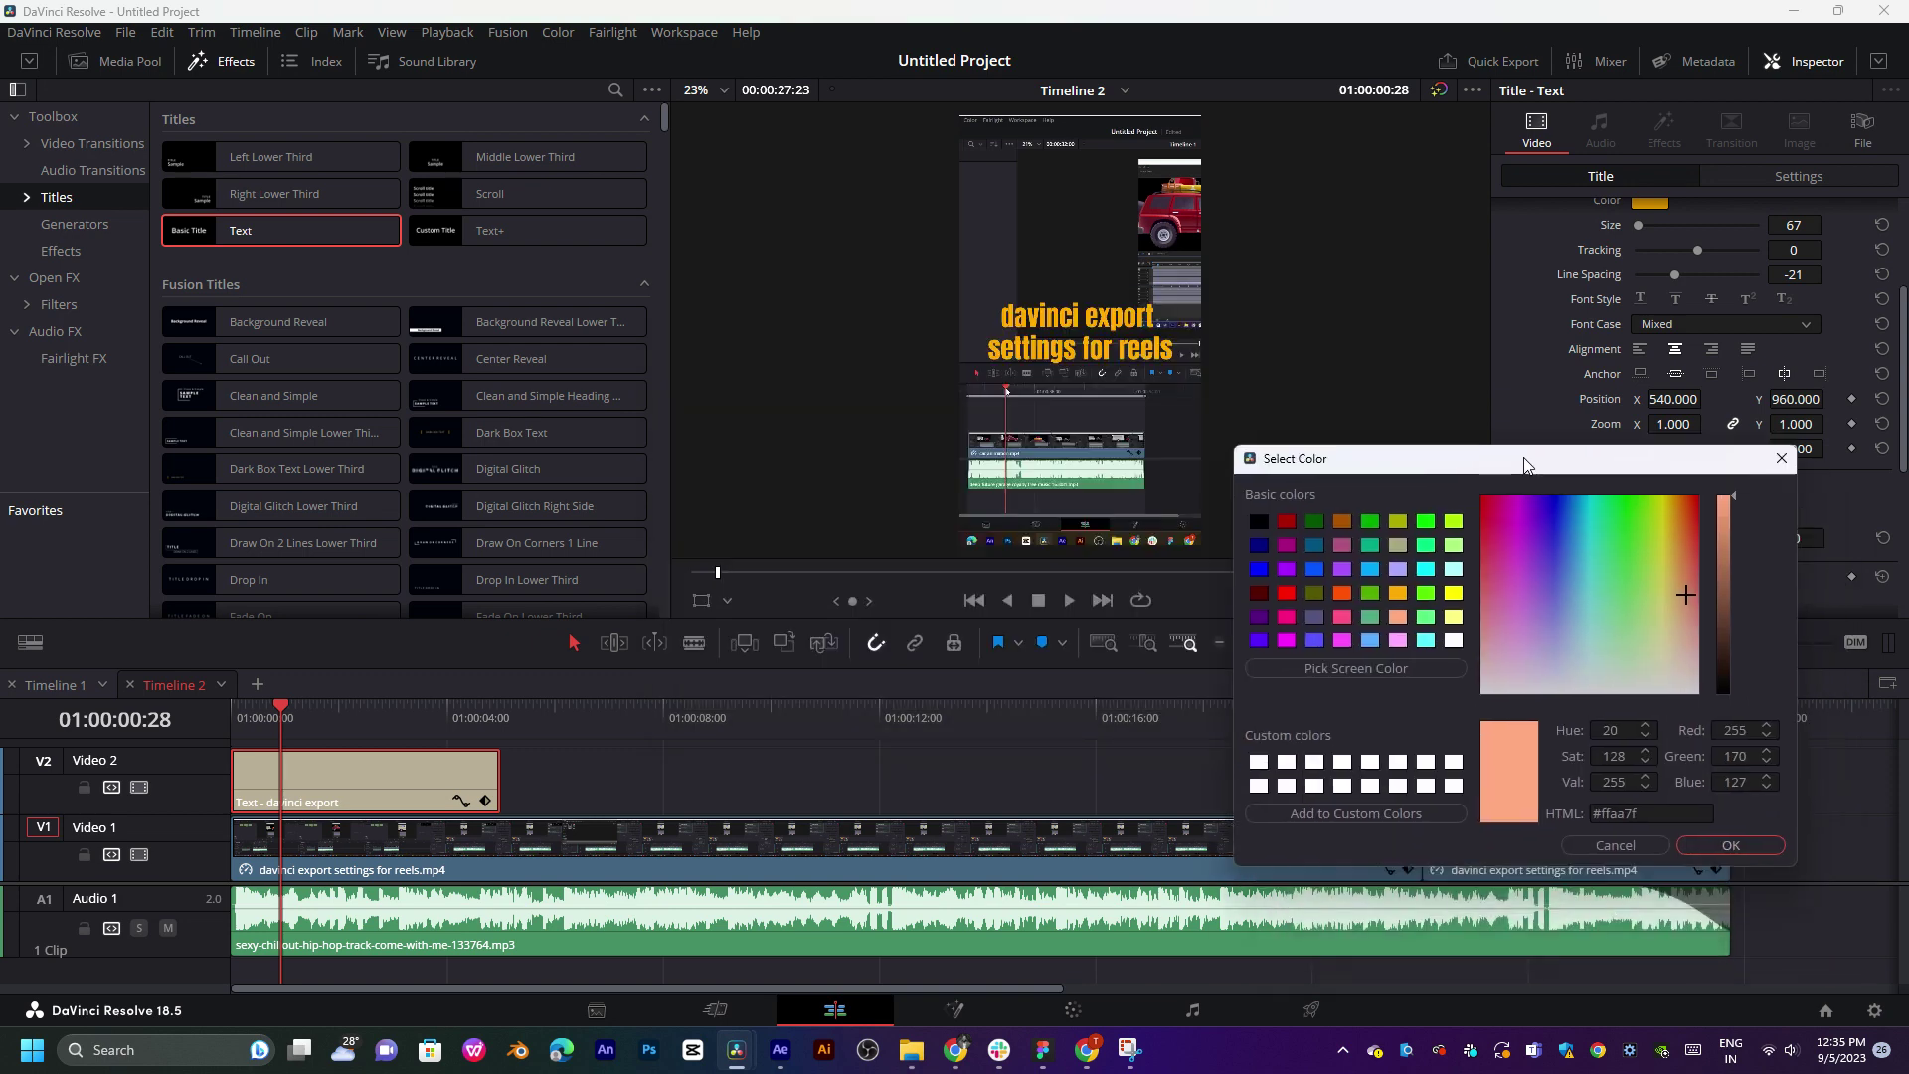
pyautogui.click(1708, 826)
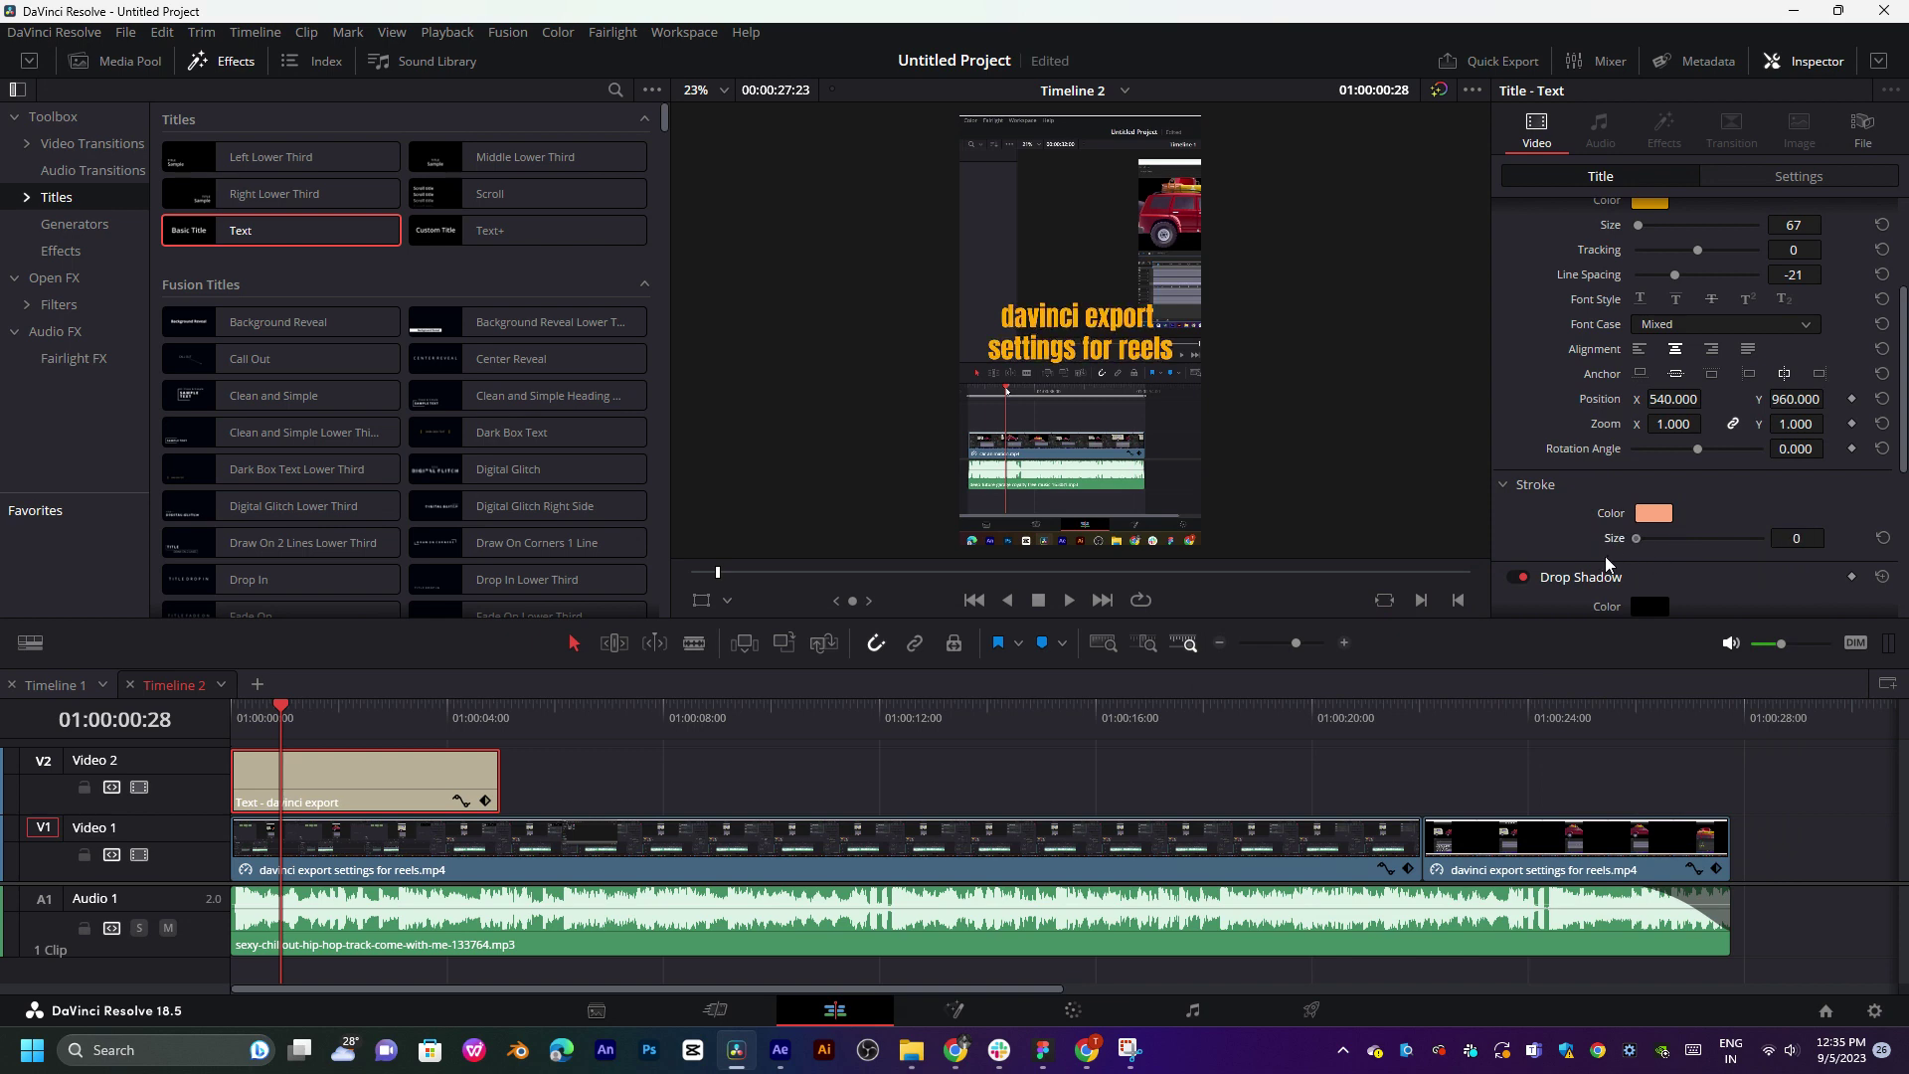
# - Give the drop shadow blur 1 and opacity 100
pyautogui.scroll(-3, 1680, 608)
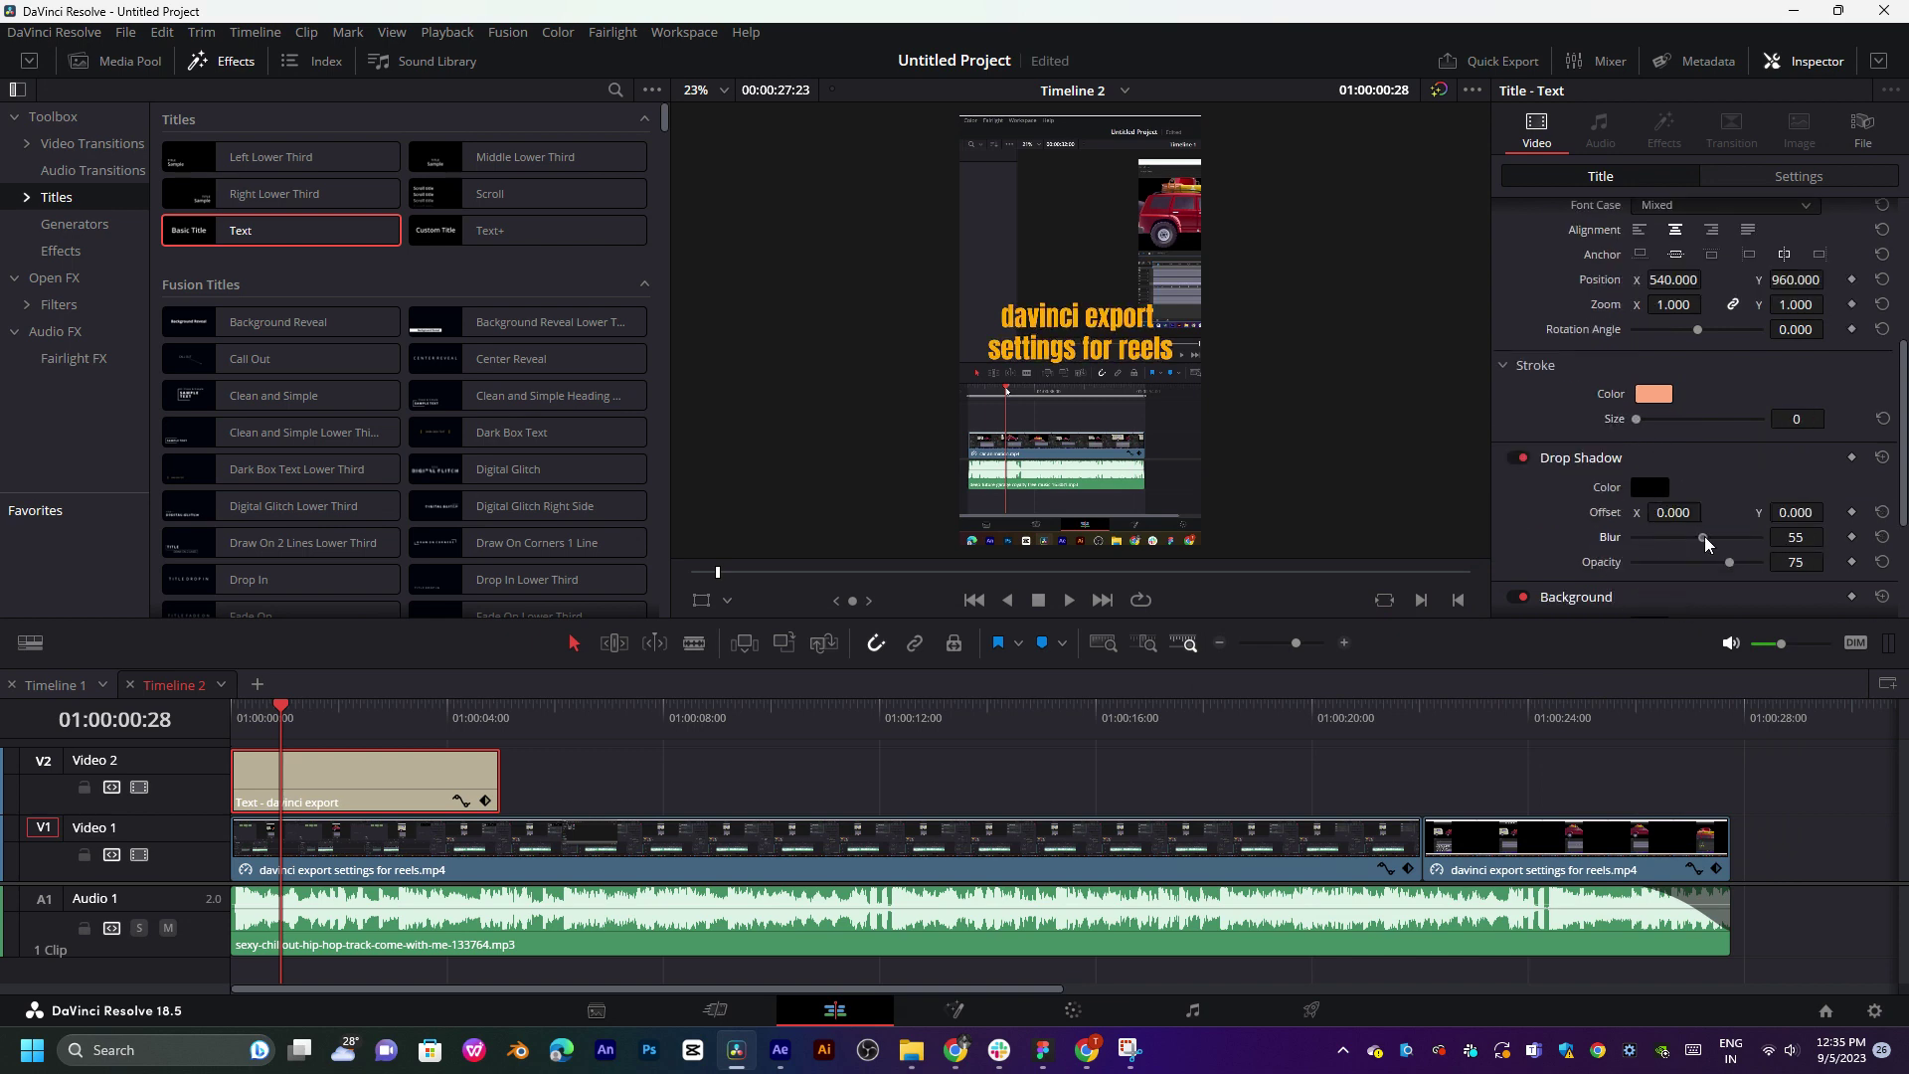
pyautogui.moveTo(1657, 544); pyautogui.dragTo(1611, 542)
pyautogui.scroll(1, 1140, 336)
pyautogui.scroll(1, 1141, 336)
pyautogui.scroll(2, 1140, 336)
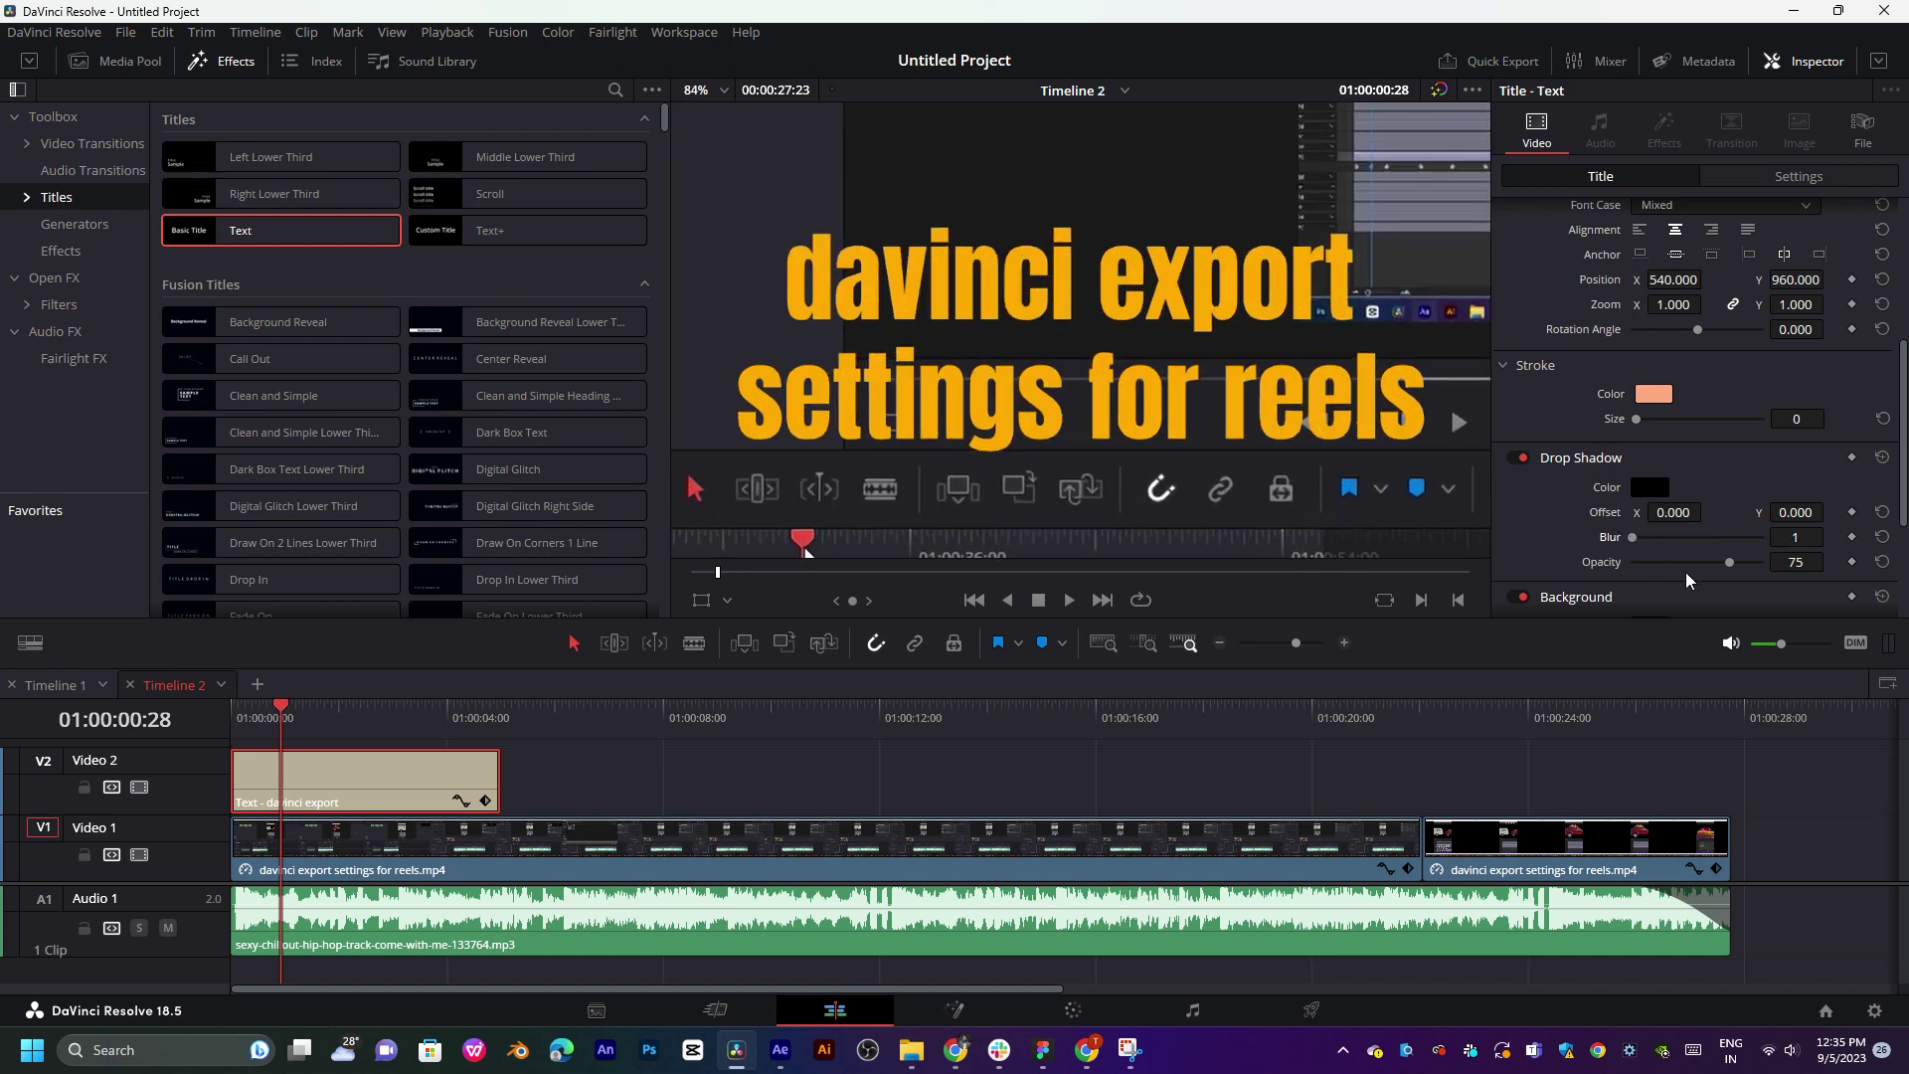
pyautogui.moveTo(1729, 563); pyautogui.dragTo(1814, 569)
# - Set the background width to 2.000 and reset its corner radius to zero
pyautogui.scroll(-3, 1657, 487)
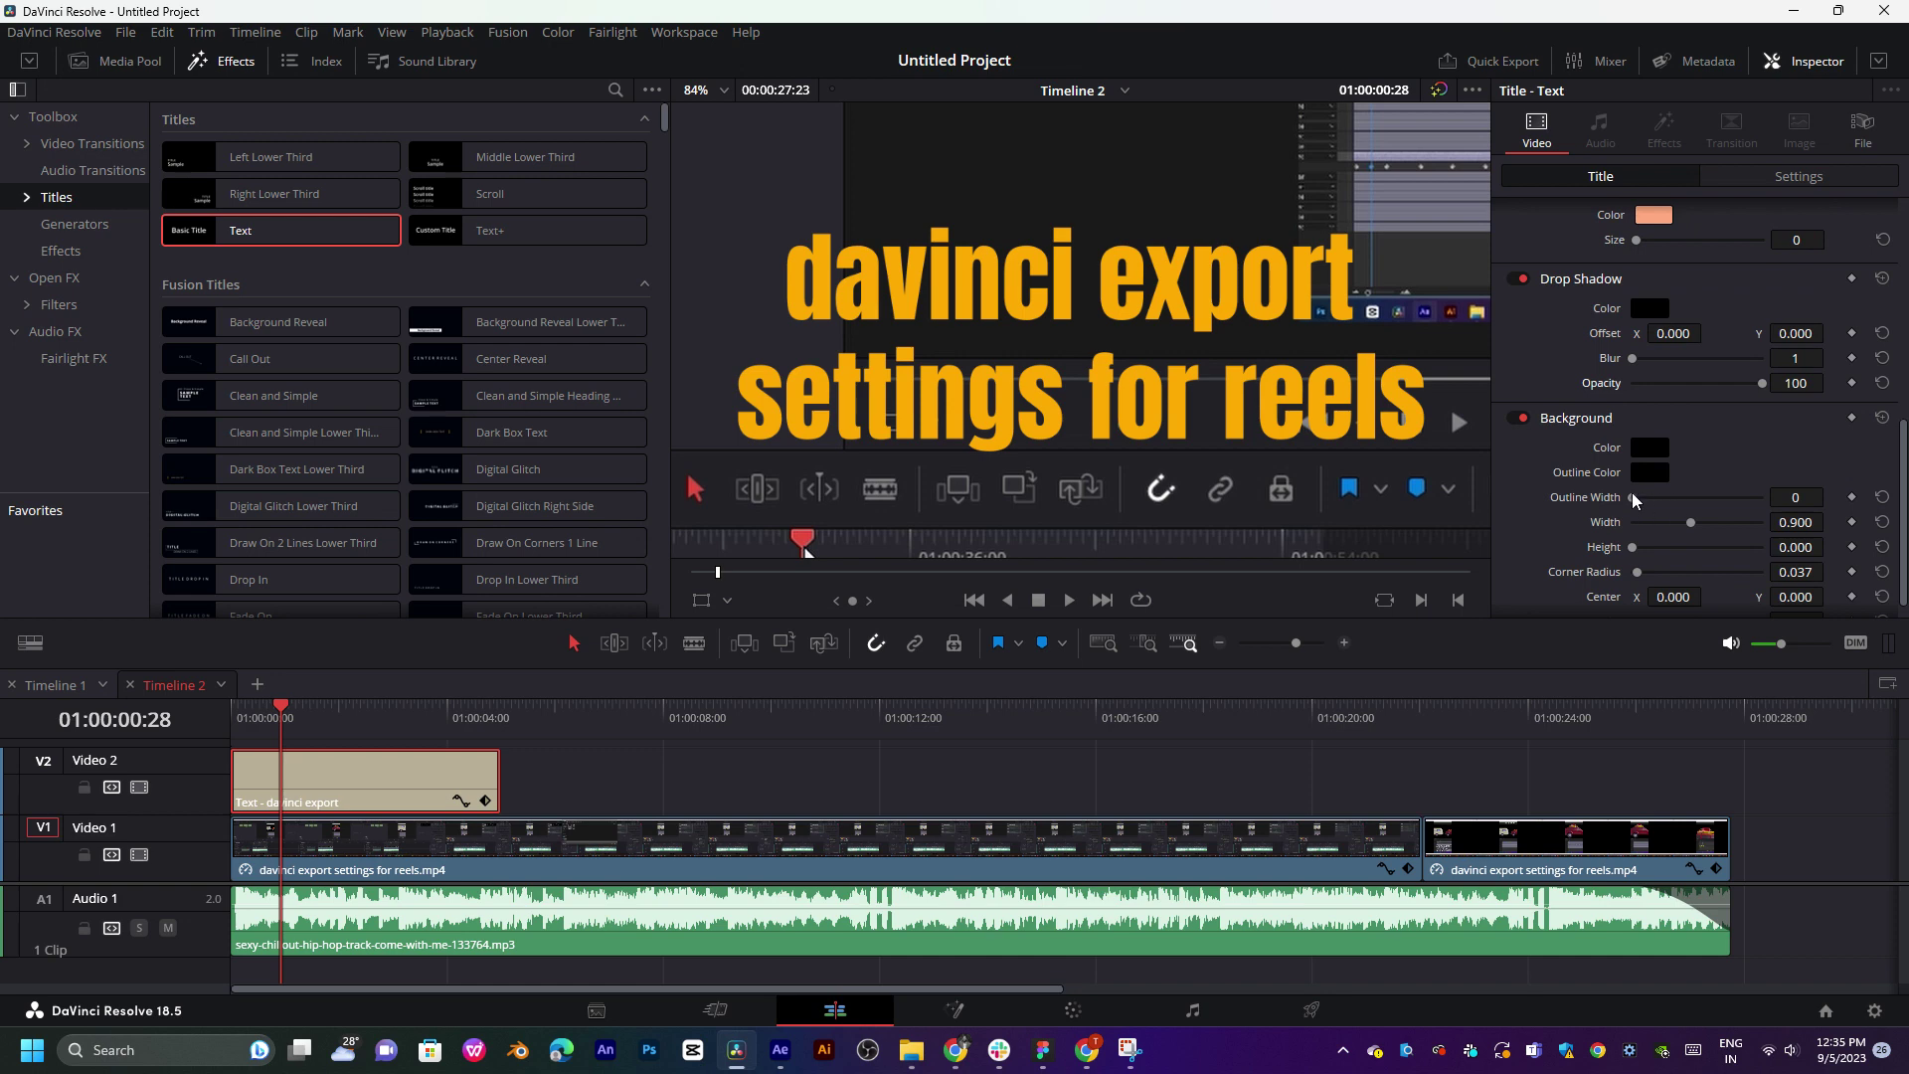
pyautogui.moveTo(1691, 522)
pyautogui.mouseDown()
pyautogui.moveTo(1620, 534)
pyautogui.moveTo(1773, 524)
pyautogui.mouseUp()
pyautogui.moveTo(354, 708); pyautogui.dragTo(346, 733)
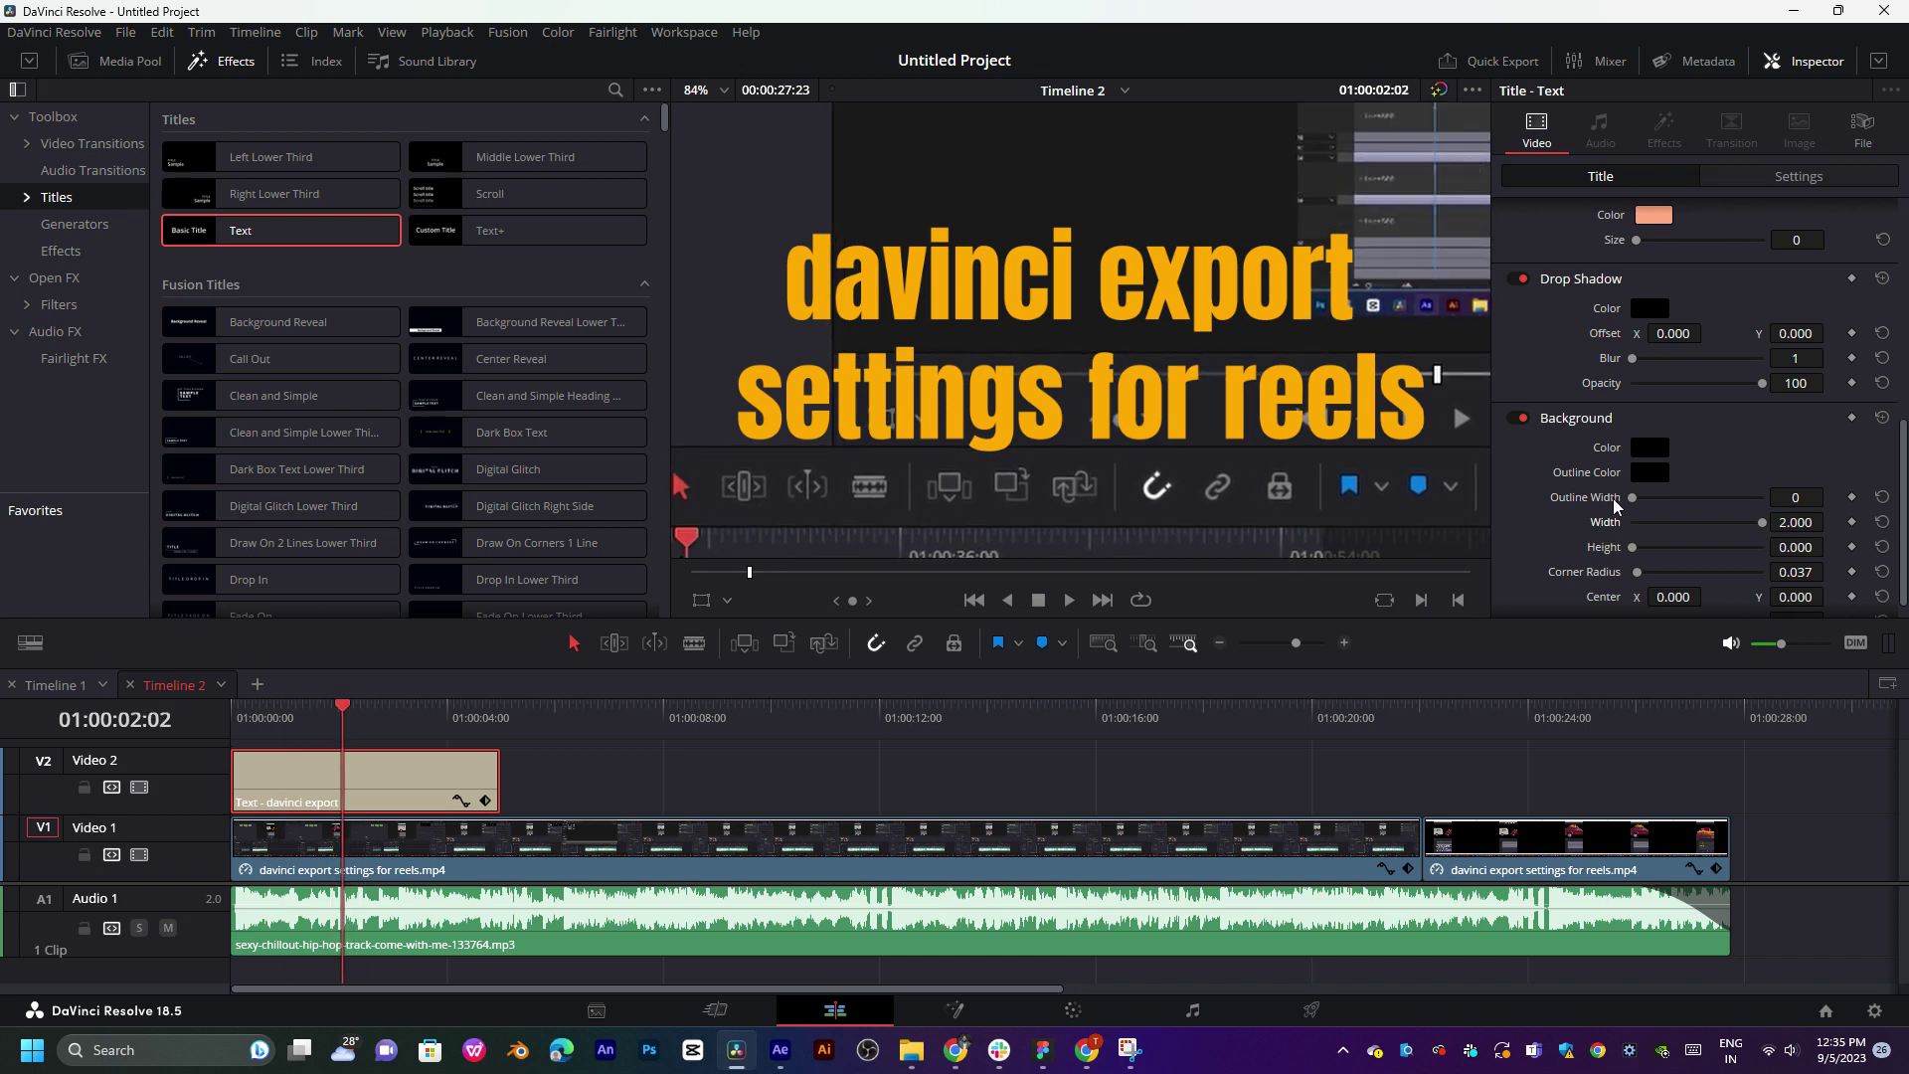
pyautogui.scroll(-1, 1616, 505)
pyautogui.doubleClick(1585, 547)
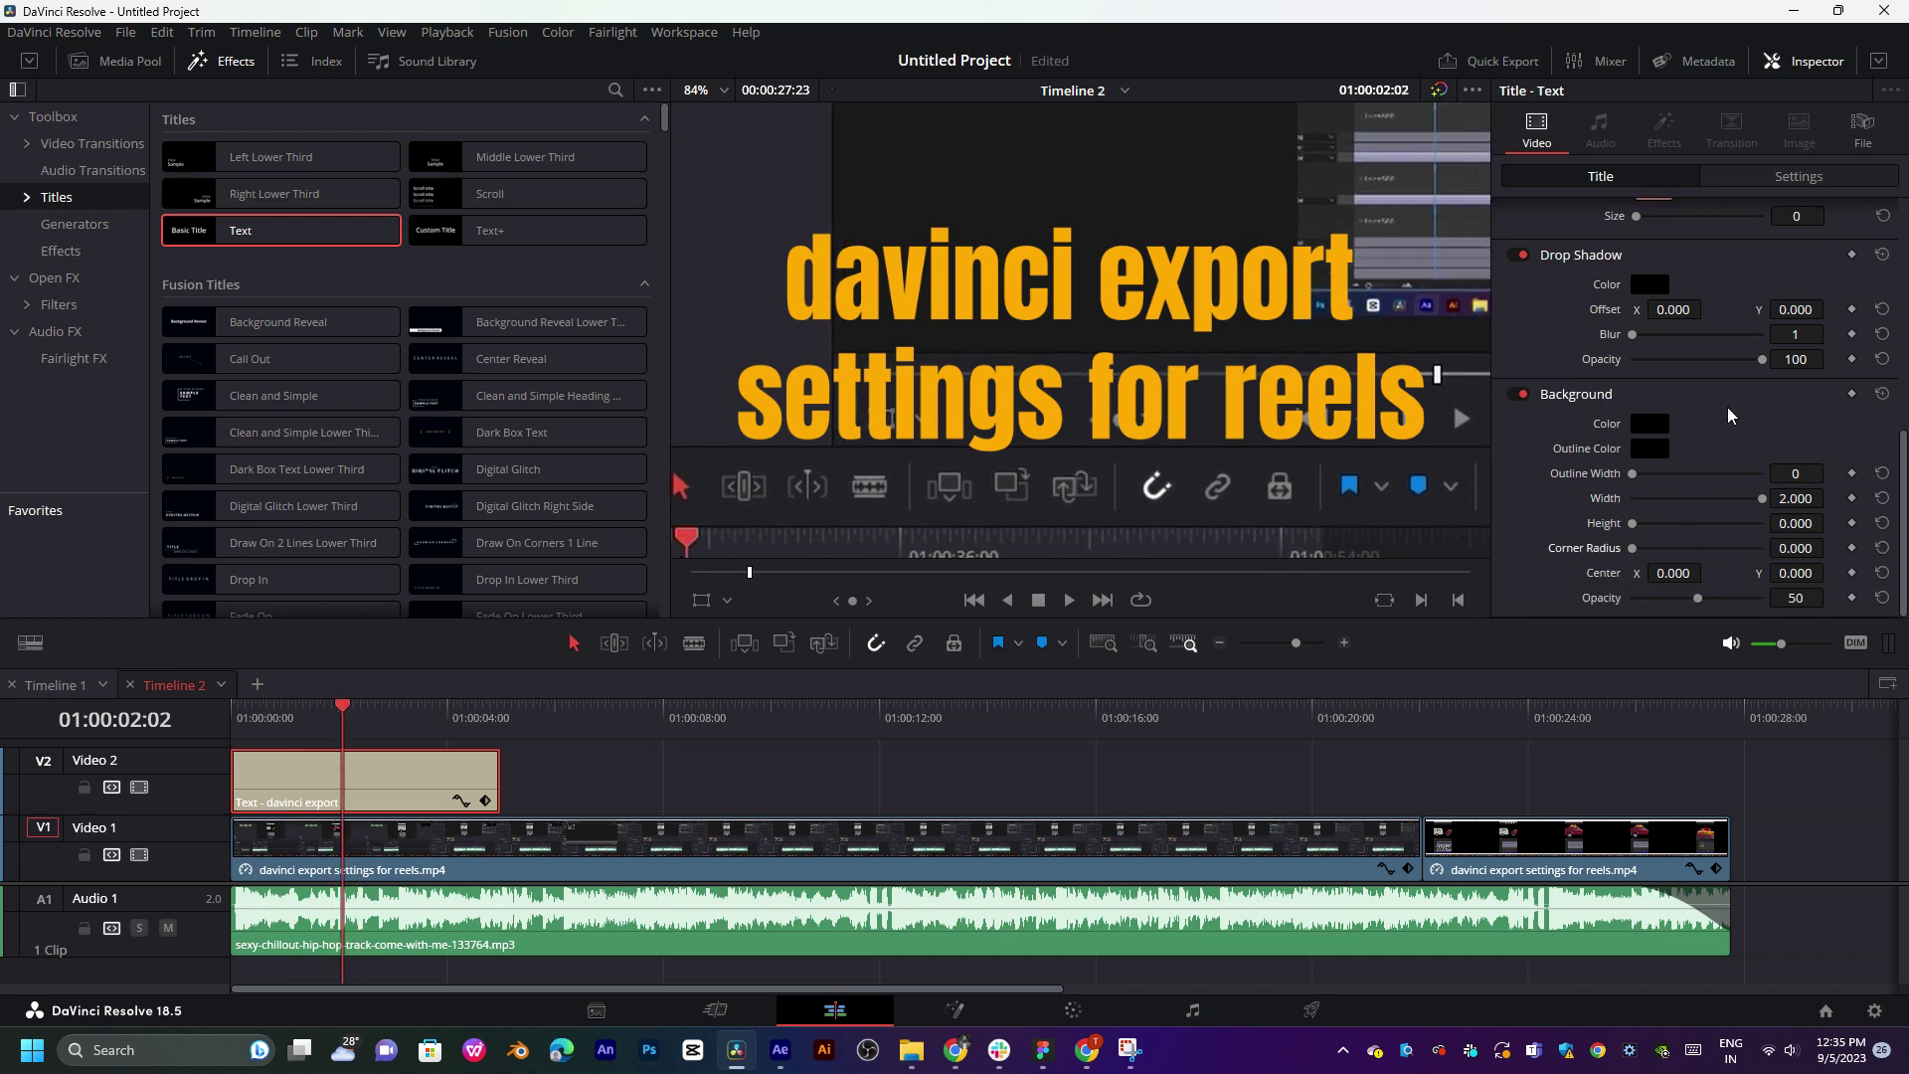
pyautogui.scroll(5, 1730, 415)
# - Give the title a #ff5500 orange-red stroke, sized 8 then thinned to 7
pyautogui.moveTo(1637, 455); pyautogui.dragTo(1700, 457)
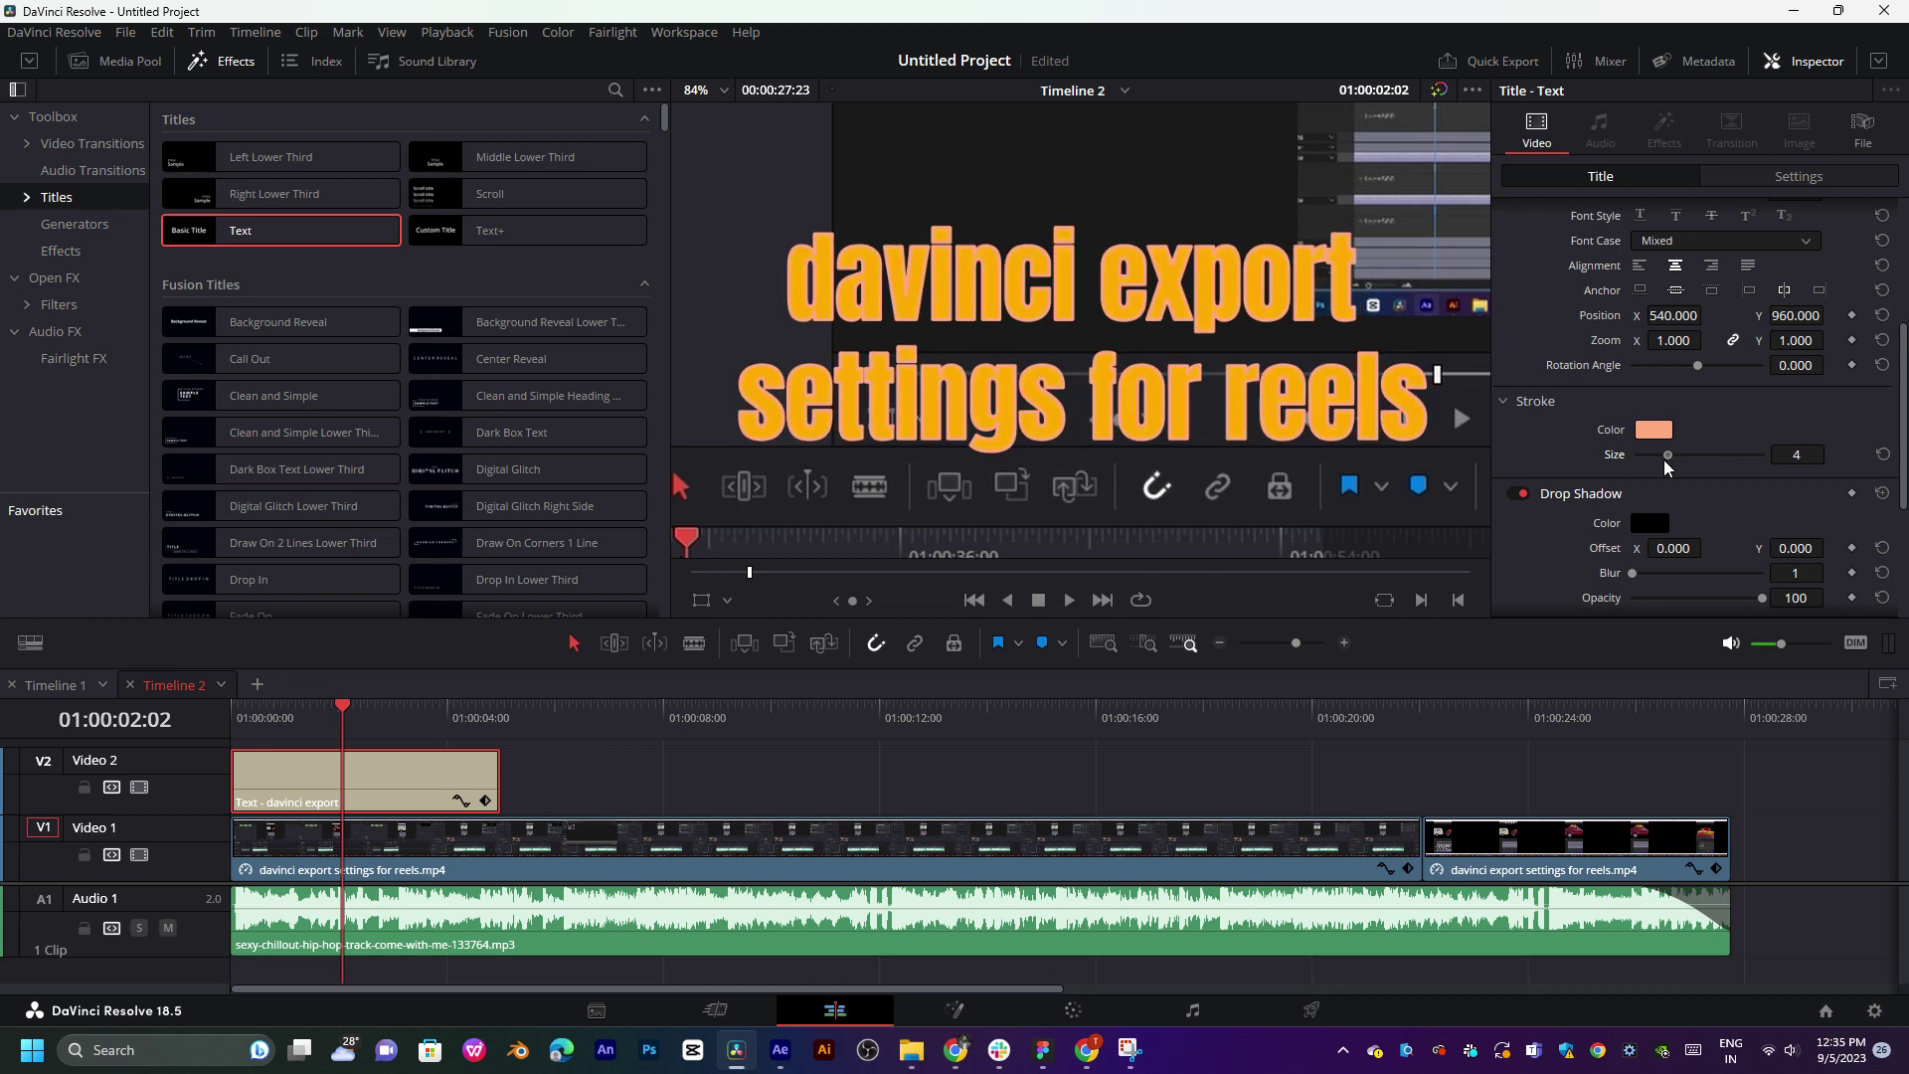
pyautogui.click(1653, 432)
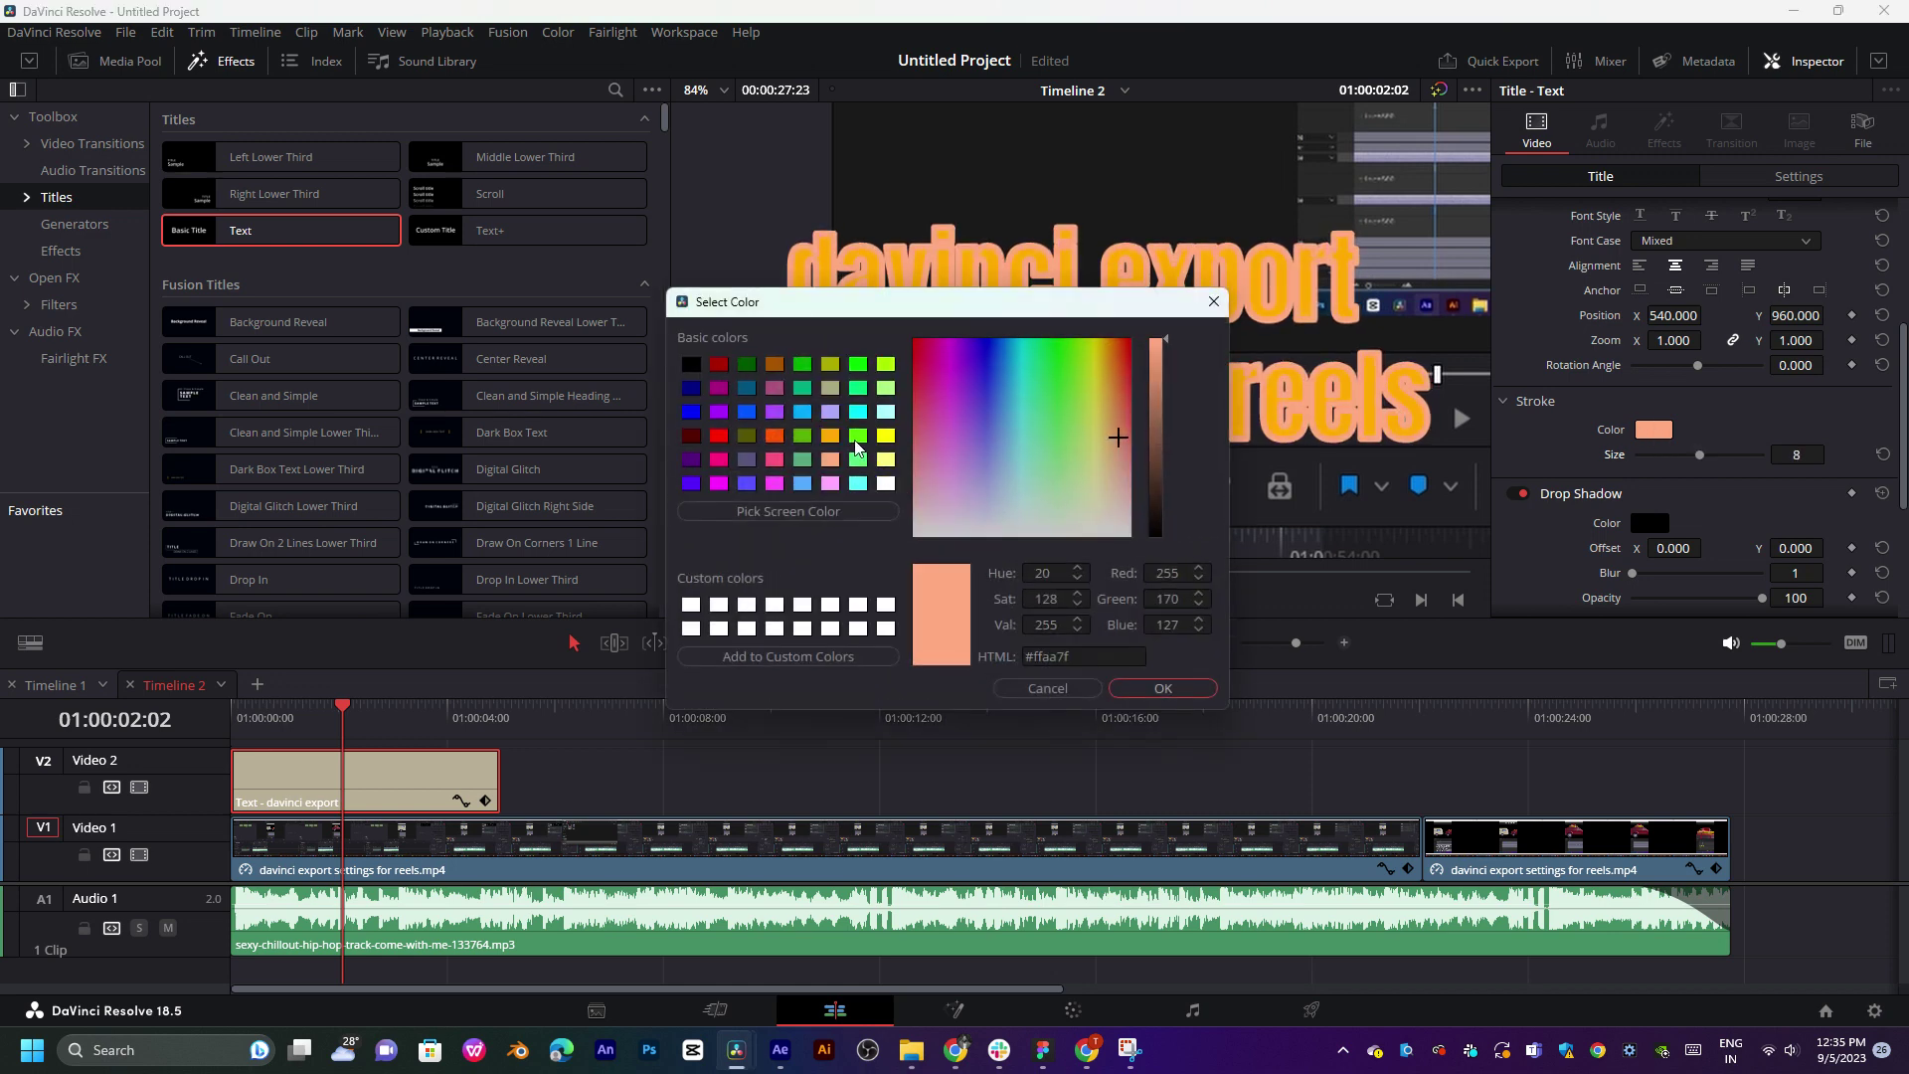
pyautogui.click(884, 437)
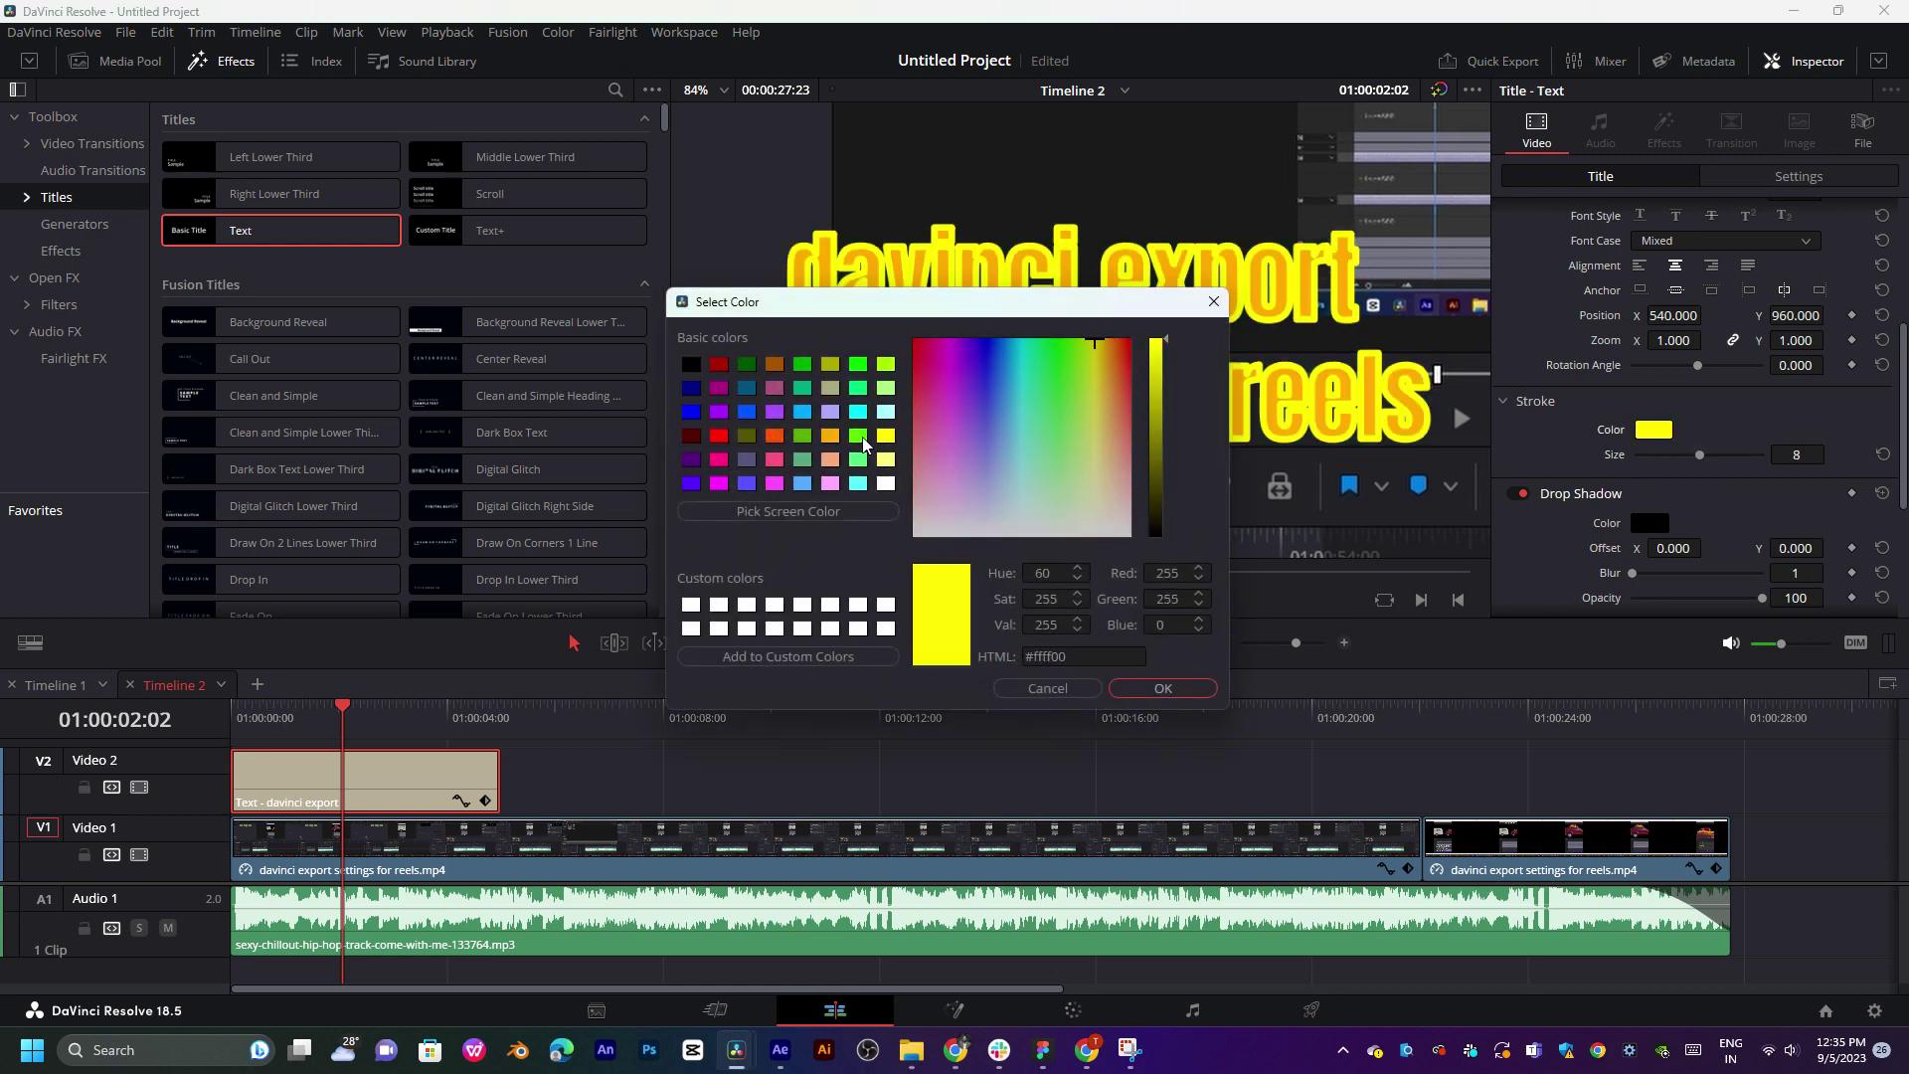
pyautogui.click(836, 442)
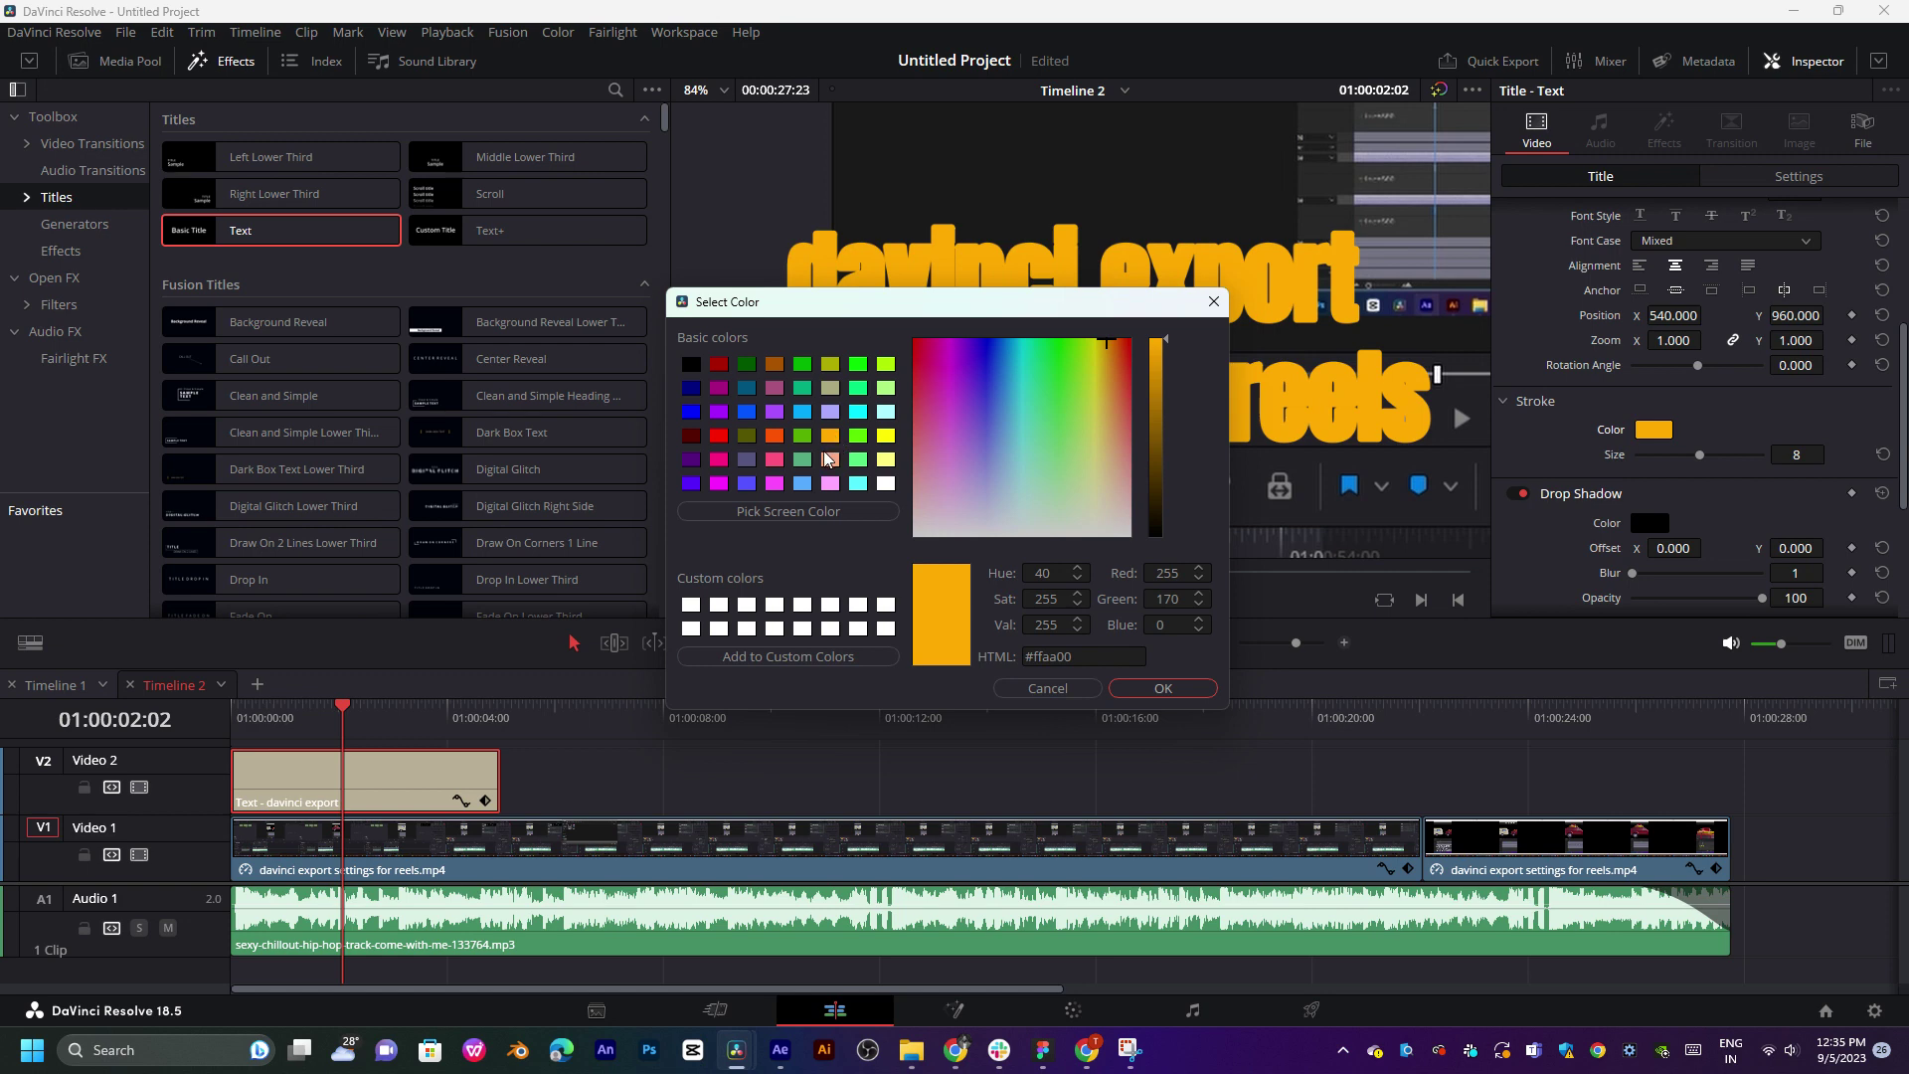
pyautogui.click(829, 459)
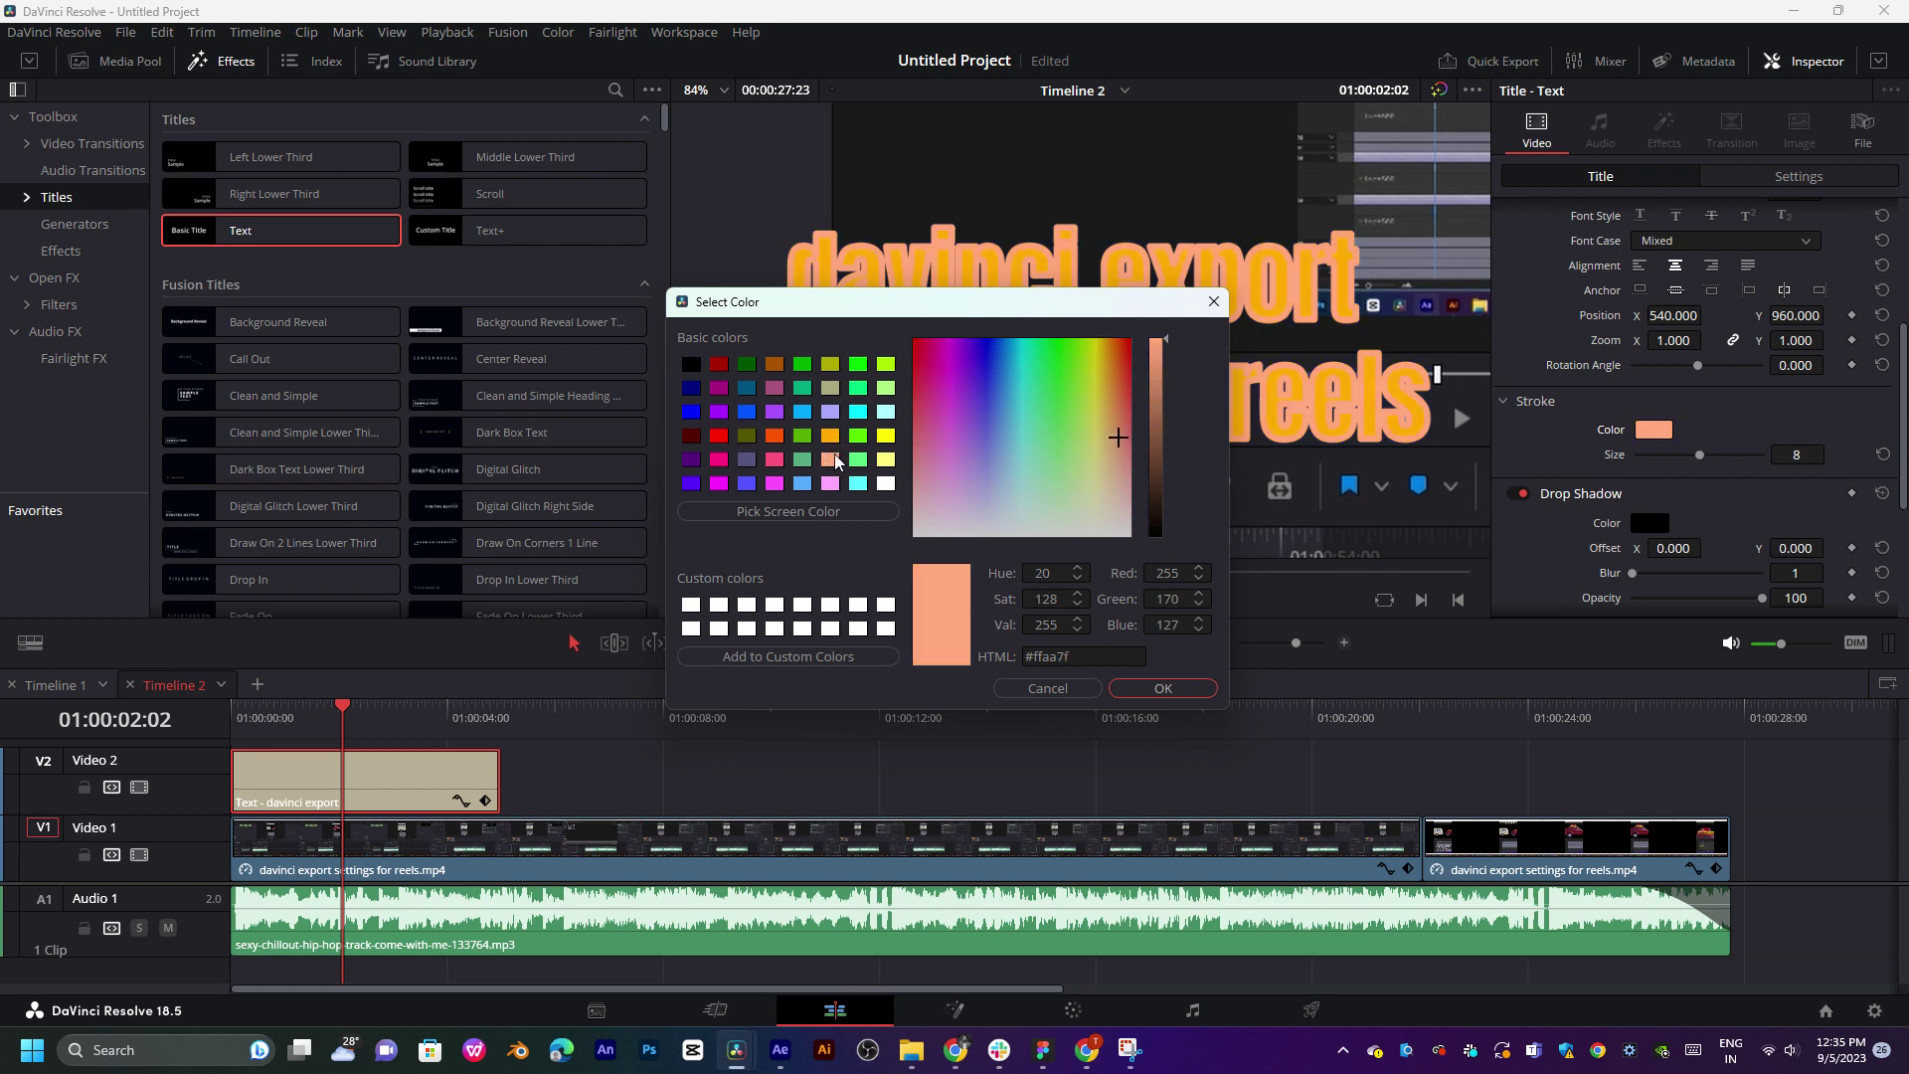
pyautogui.click(773, 437)
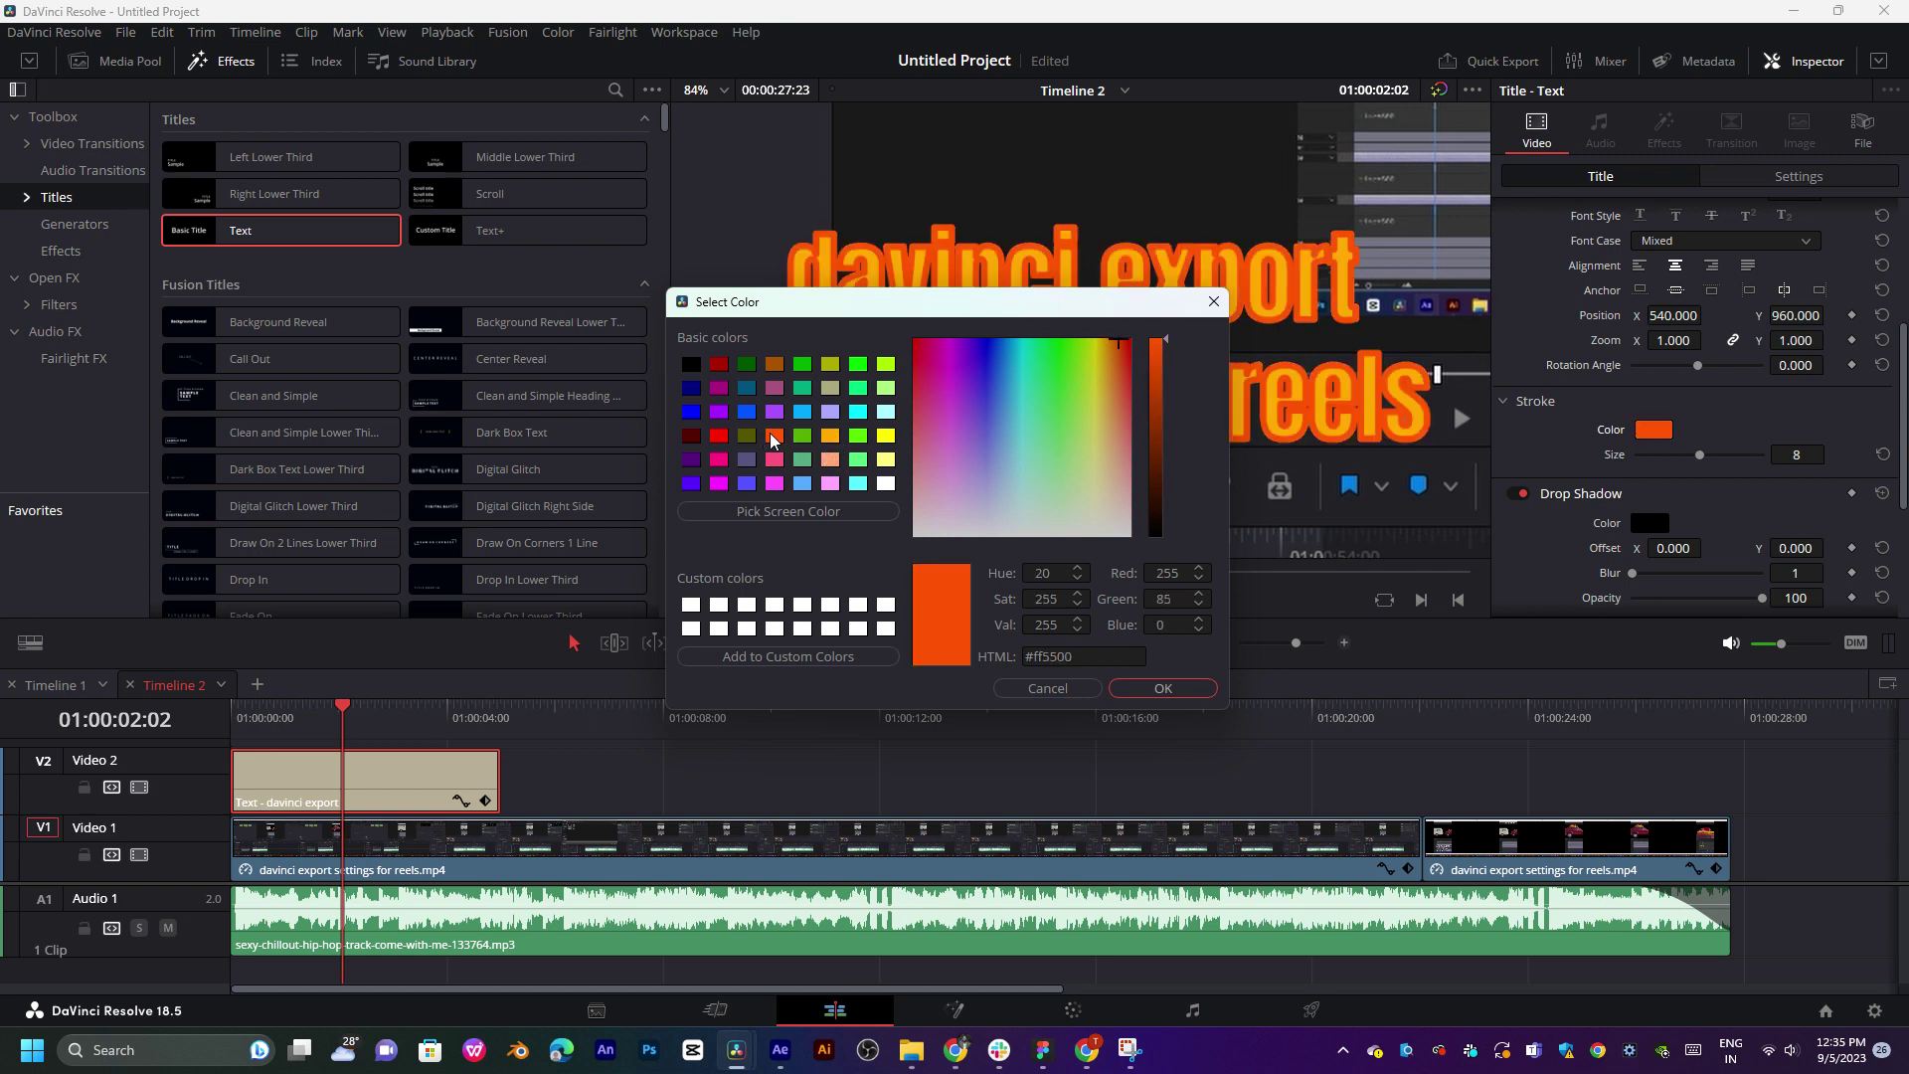
pyautogui.click(1163, 689)
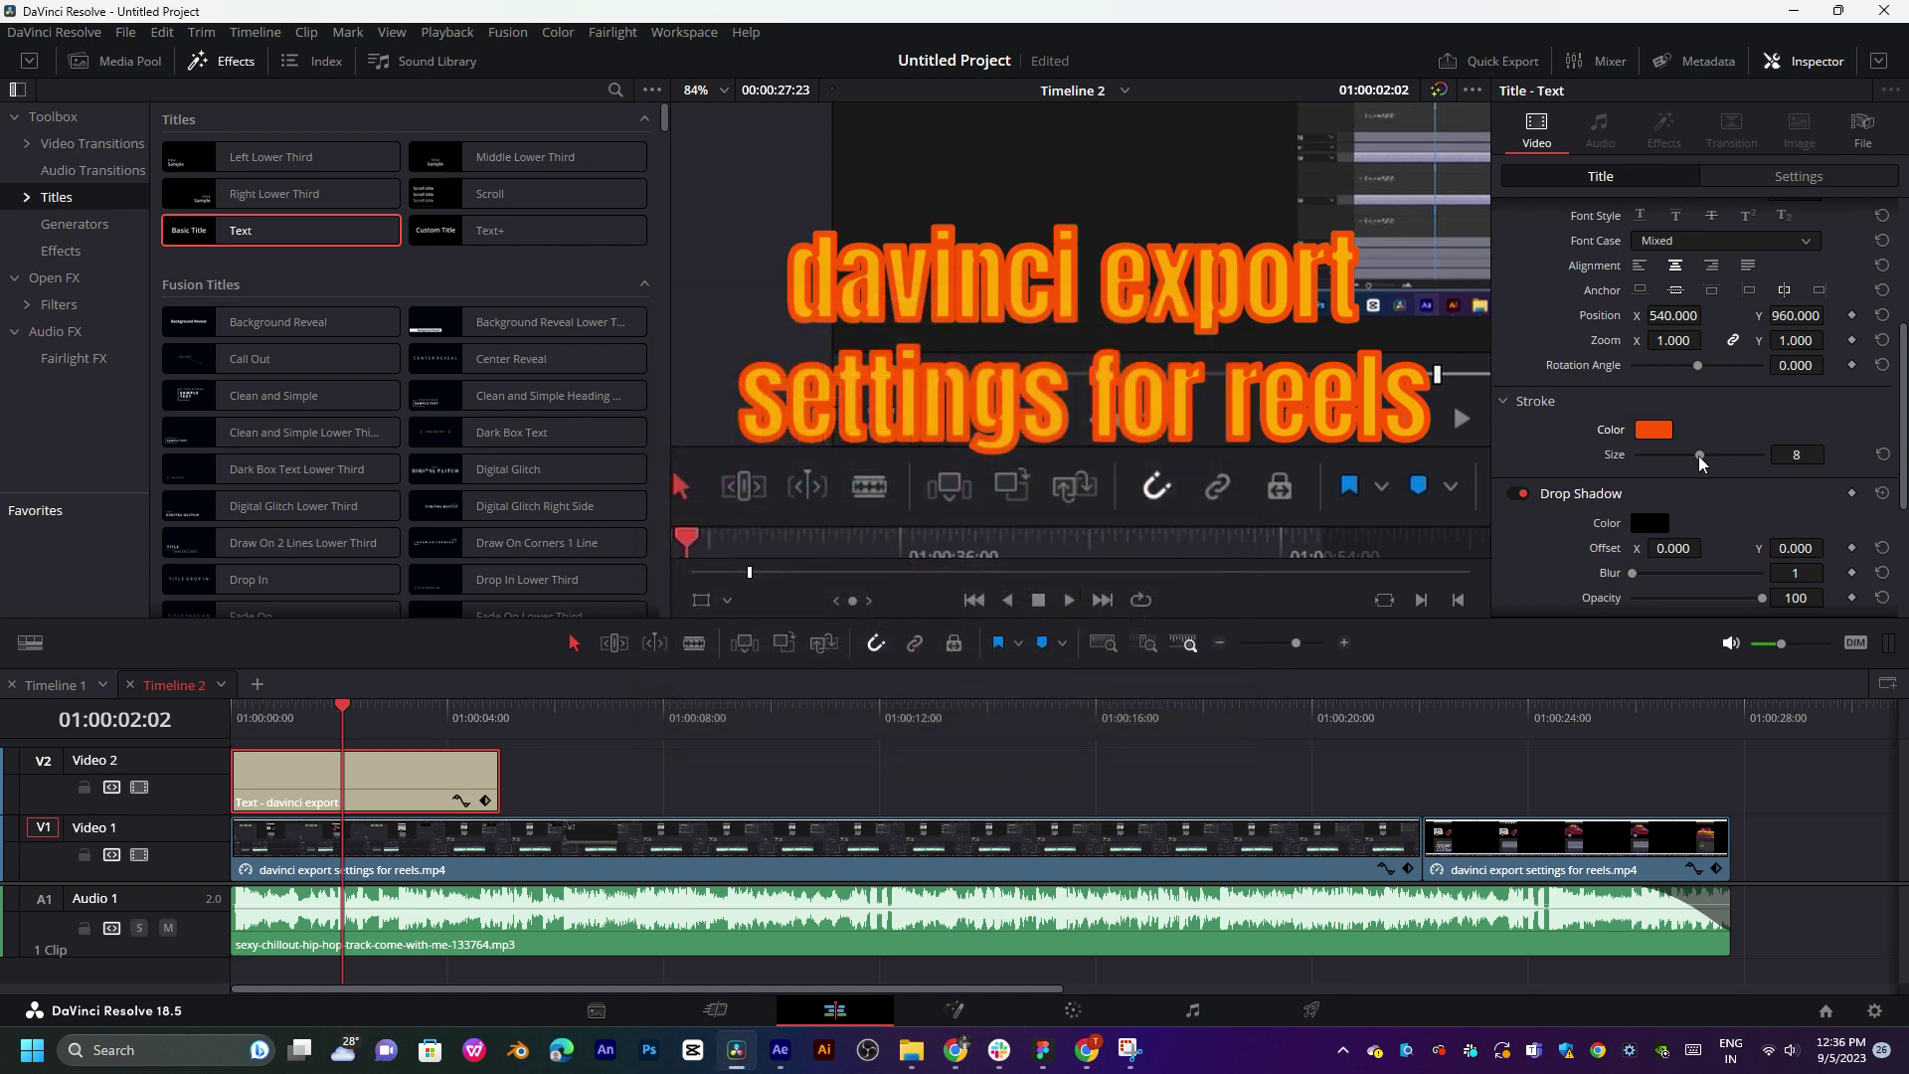
pyautogui.moveTo(1699, 459); pyautogui.dragTo(1692, 453)
# - Try rotation and zoom on the title, then reset the rotation angle to 0
pyautogui.scroll(-2, 1698, 539)
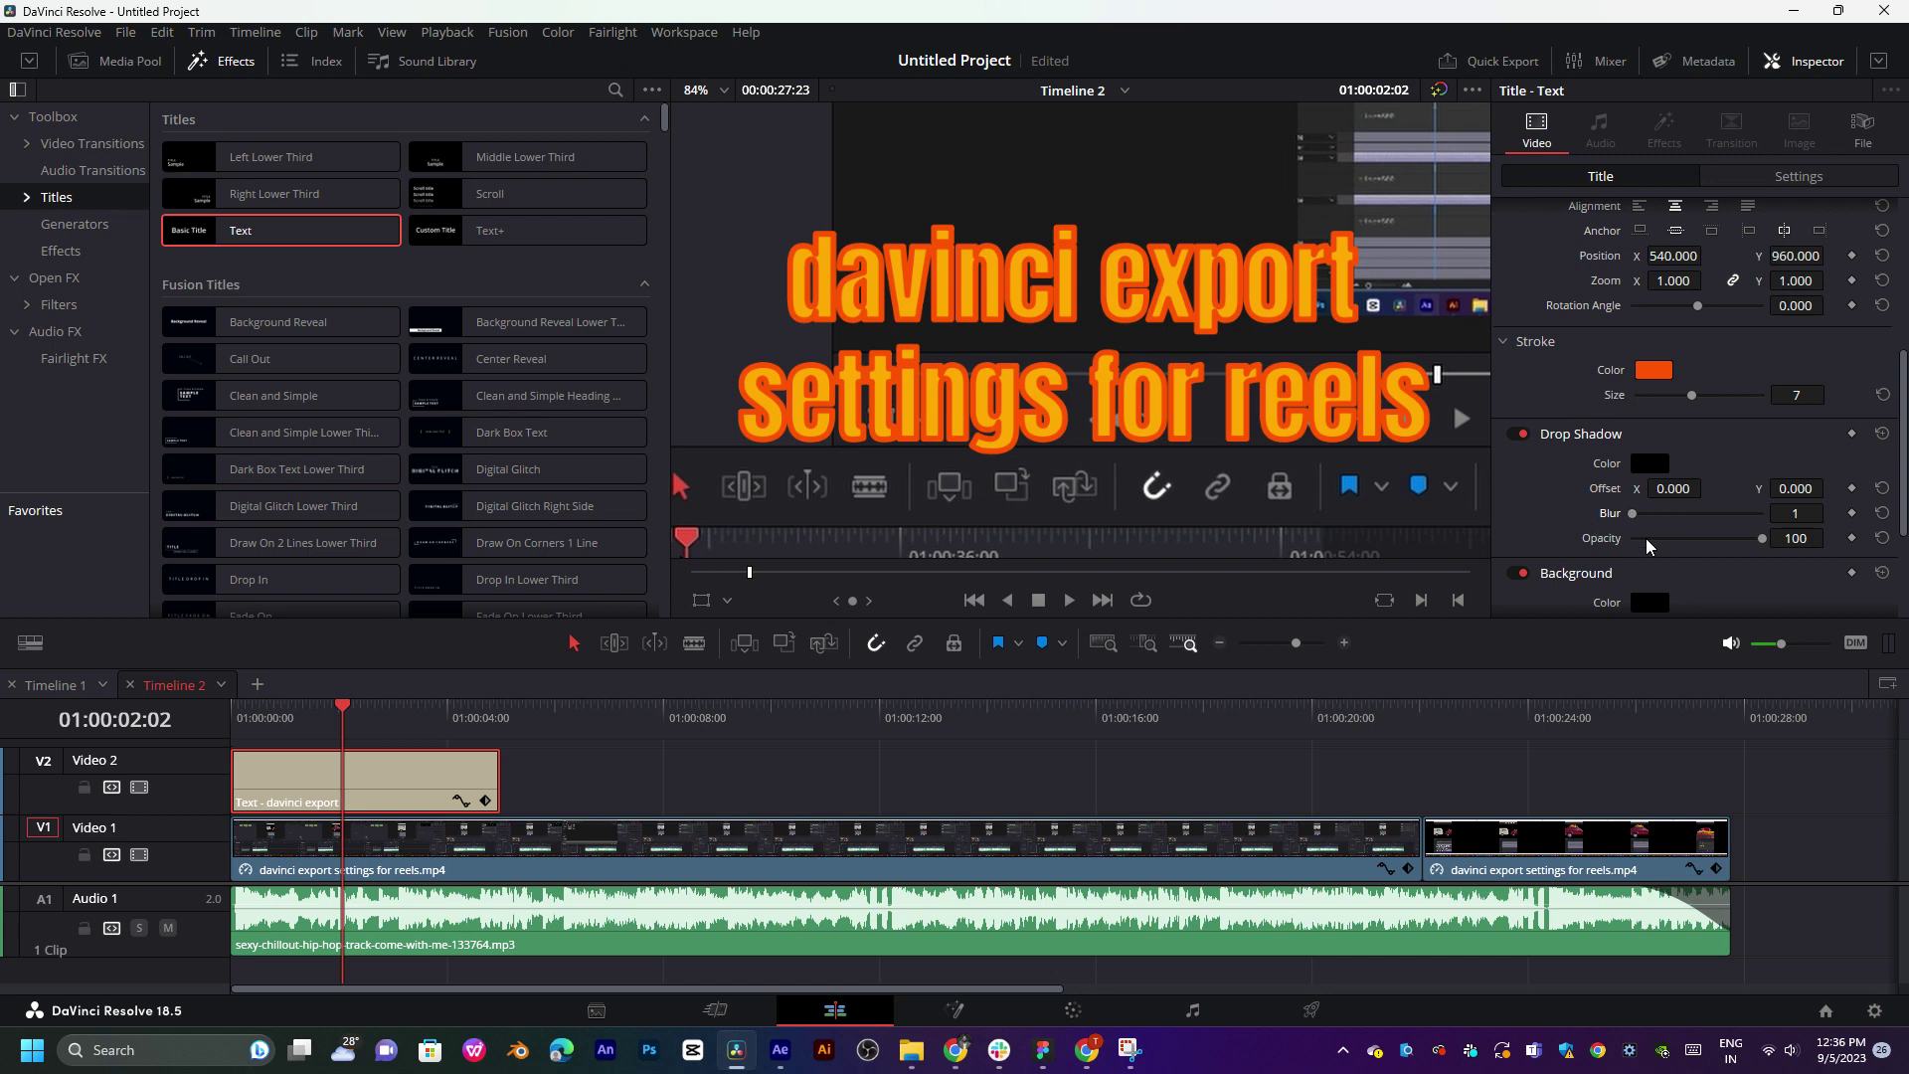
pyautogui.scroll(-4, 1651, 547)
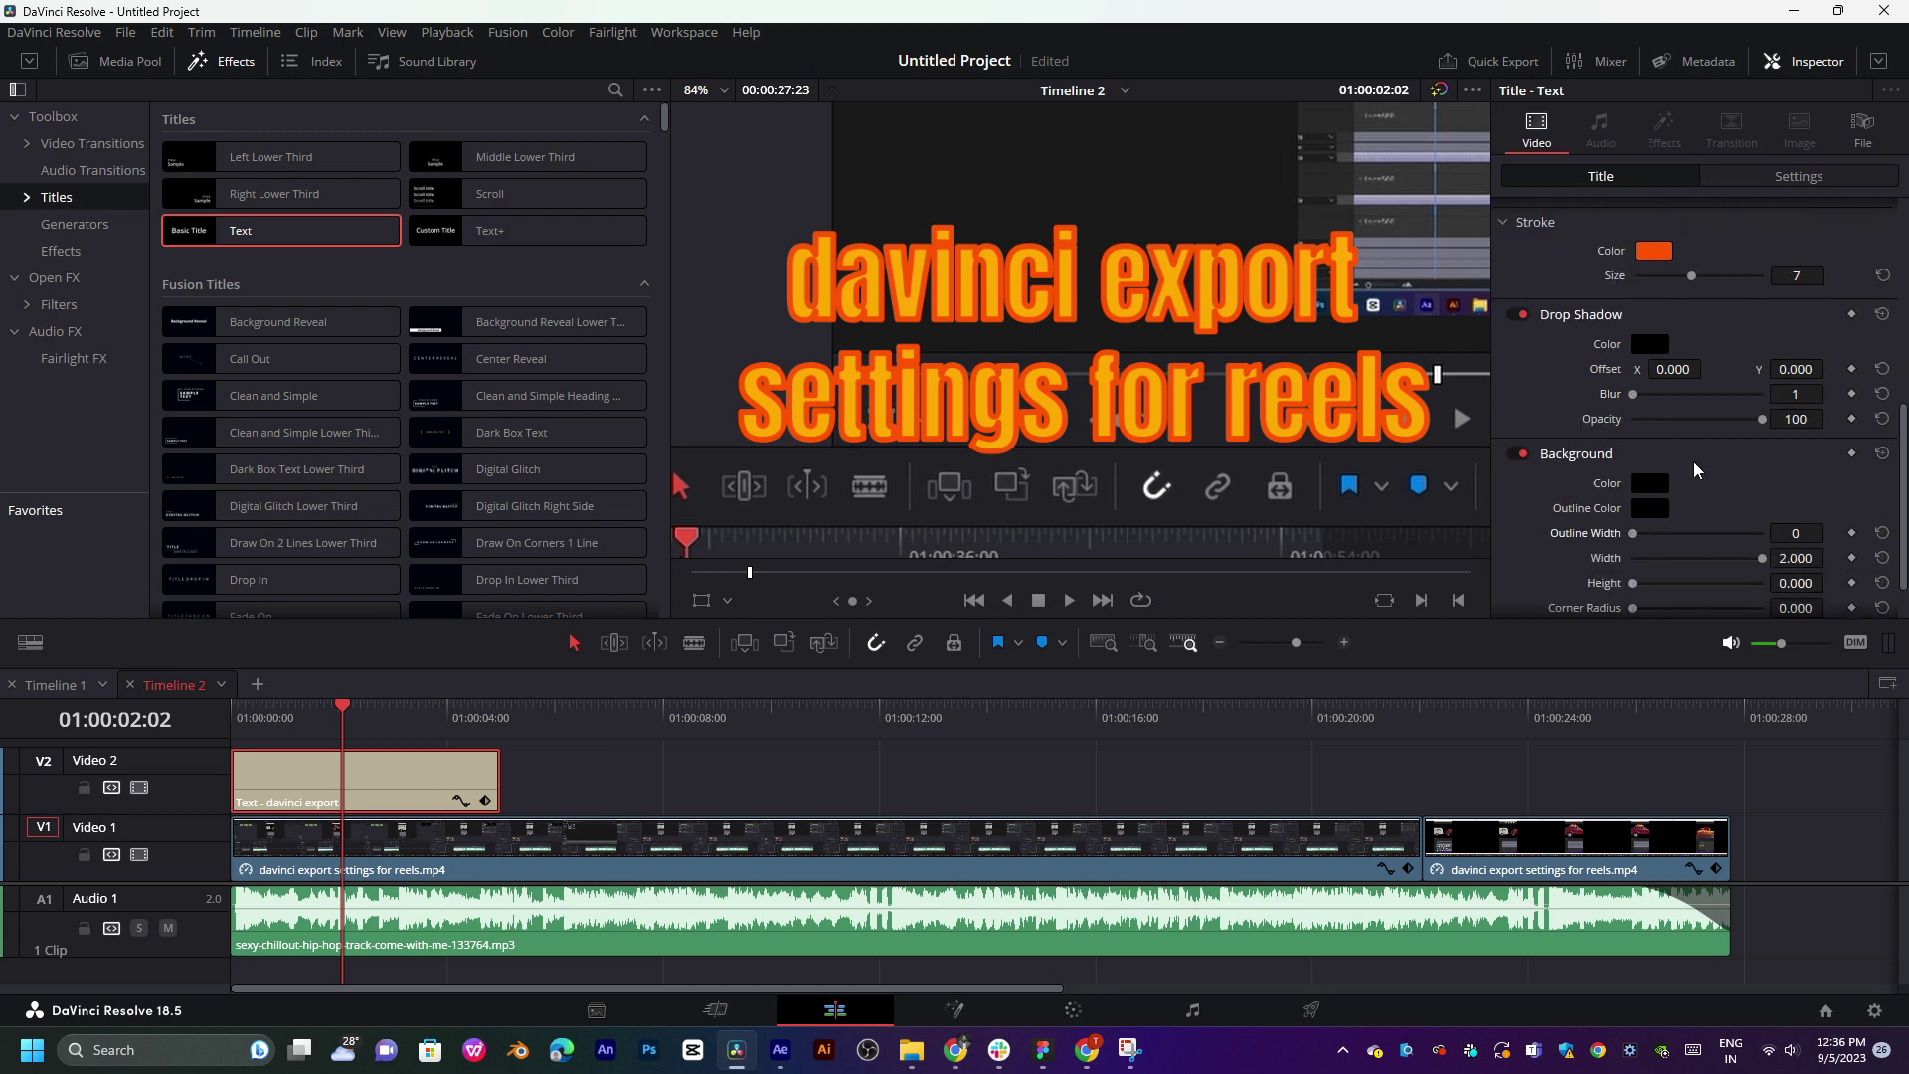
pyautogui.scroll(2, 1710, 448)
pyautogui.scroll(2, 1765, 341)
pyautogui.scroll(2, 1765, 341)
pyautogui.moveTo(1697, 365); pyautogui.dragTo(1715, 370)
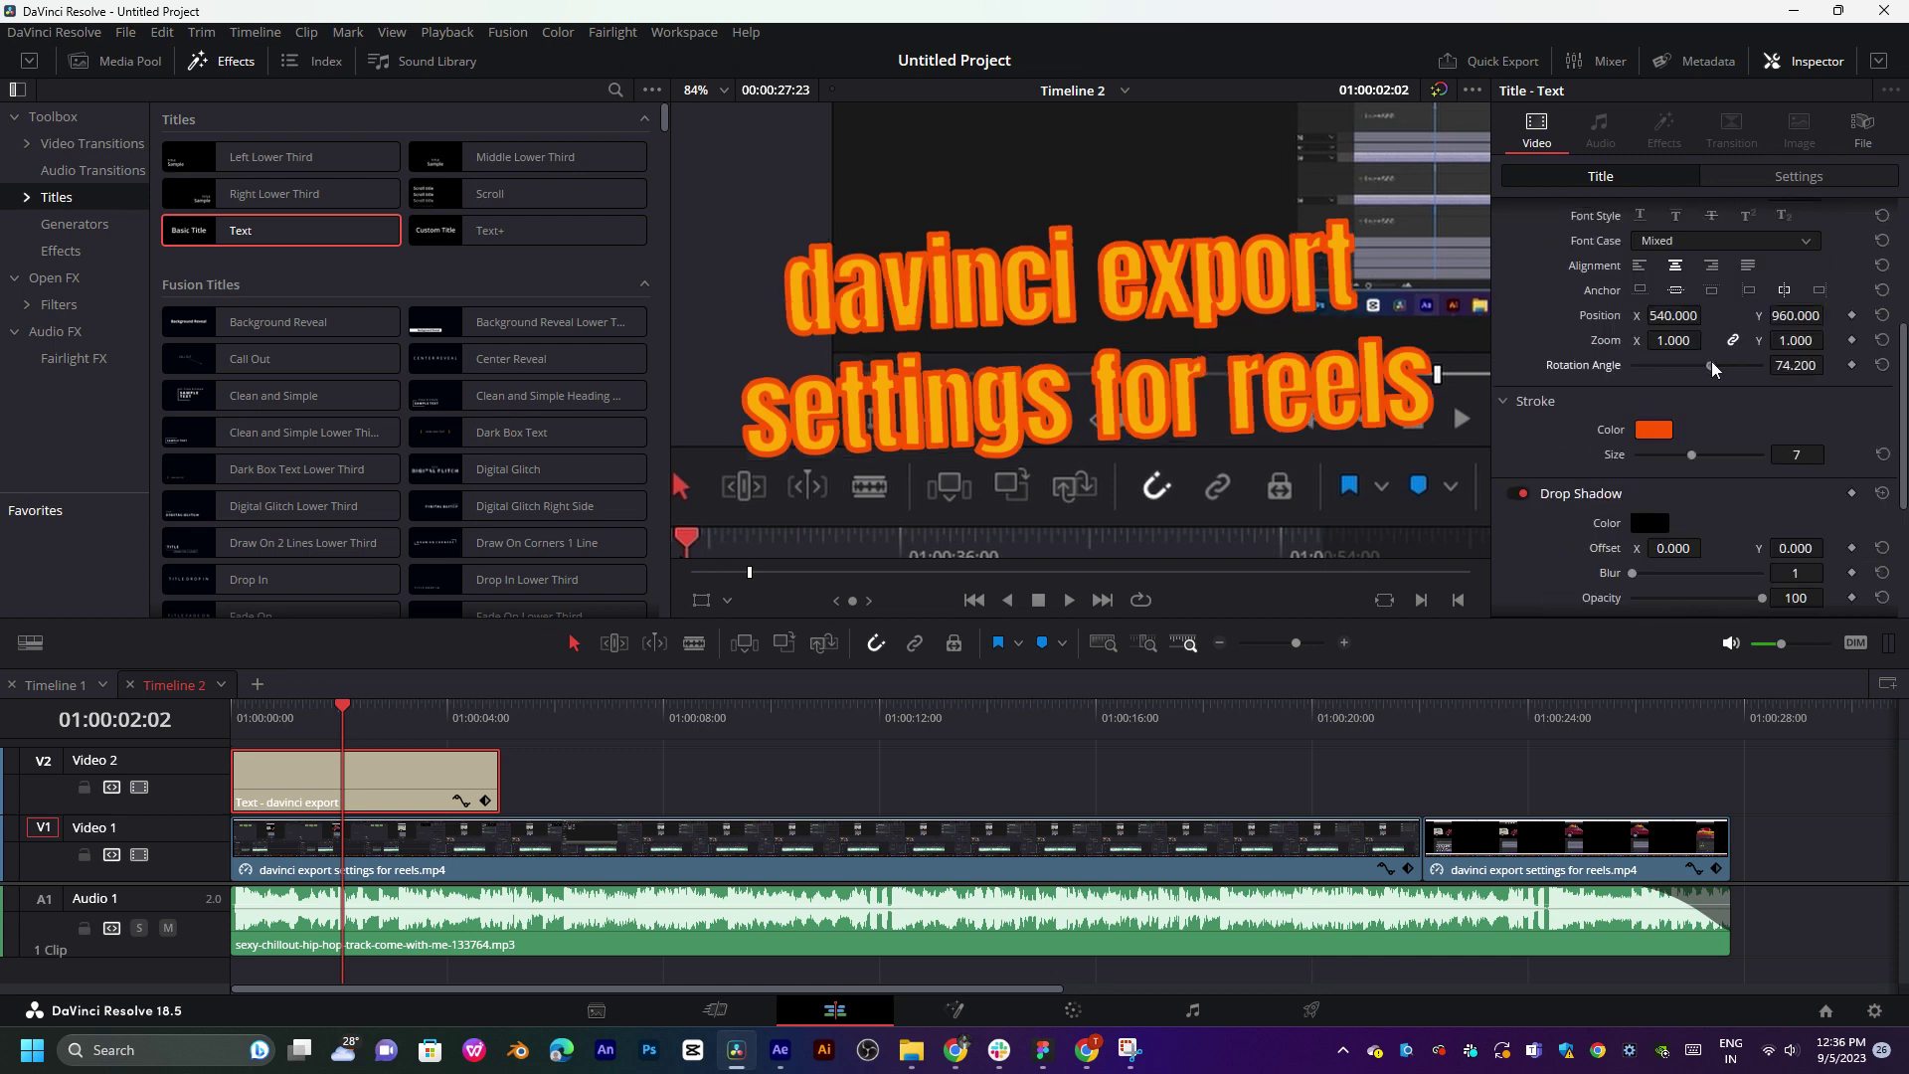
pyautogui.doubleClick(1714, 370)
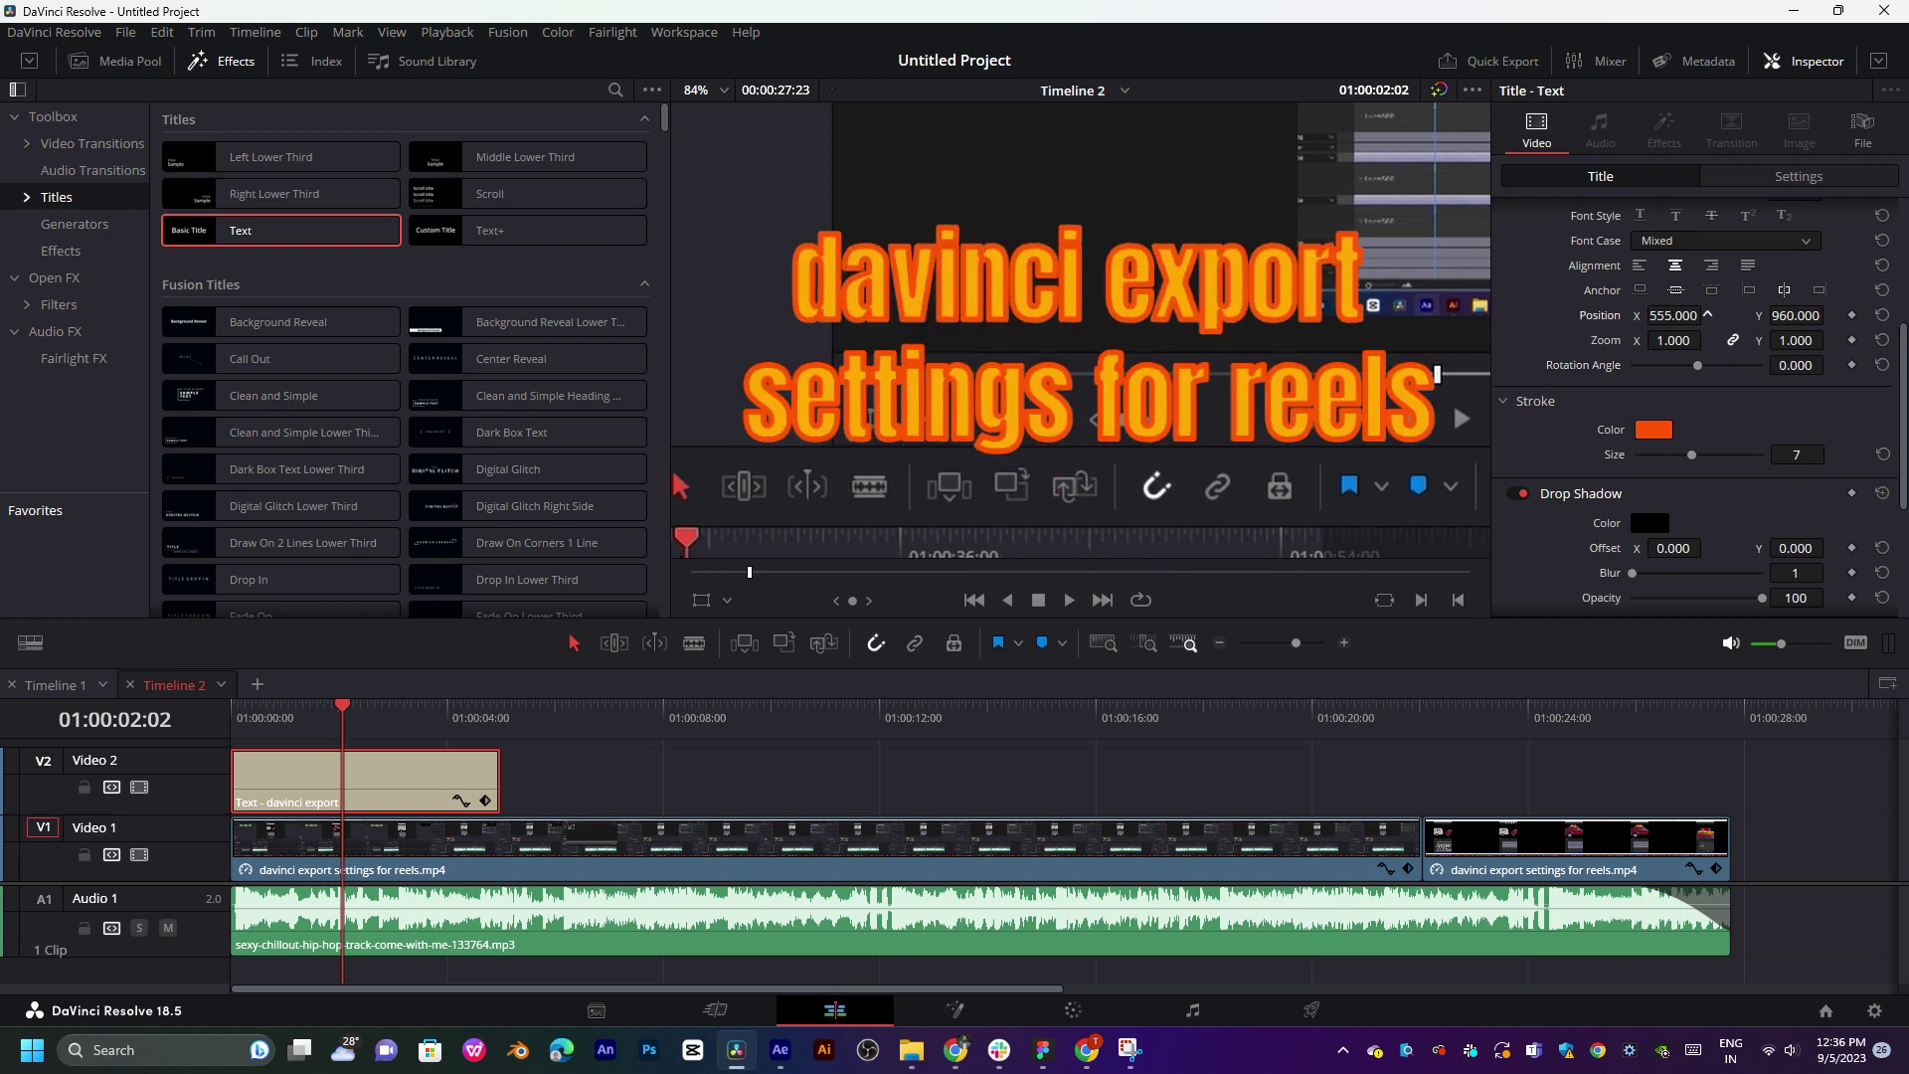
pyautogui.moveTo(1660, 340); pyautogui.dragTo(1645, 340)
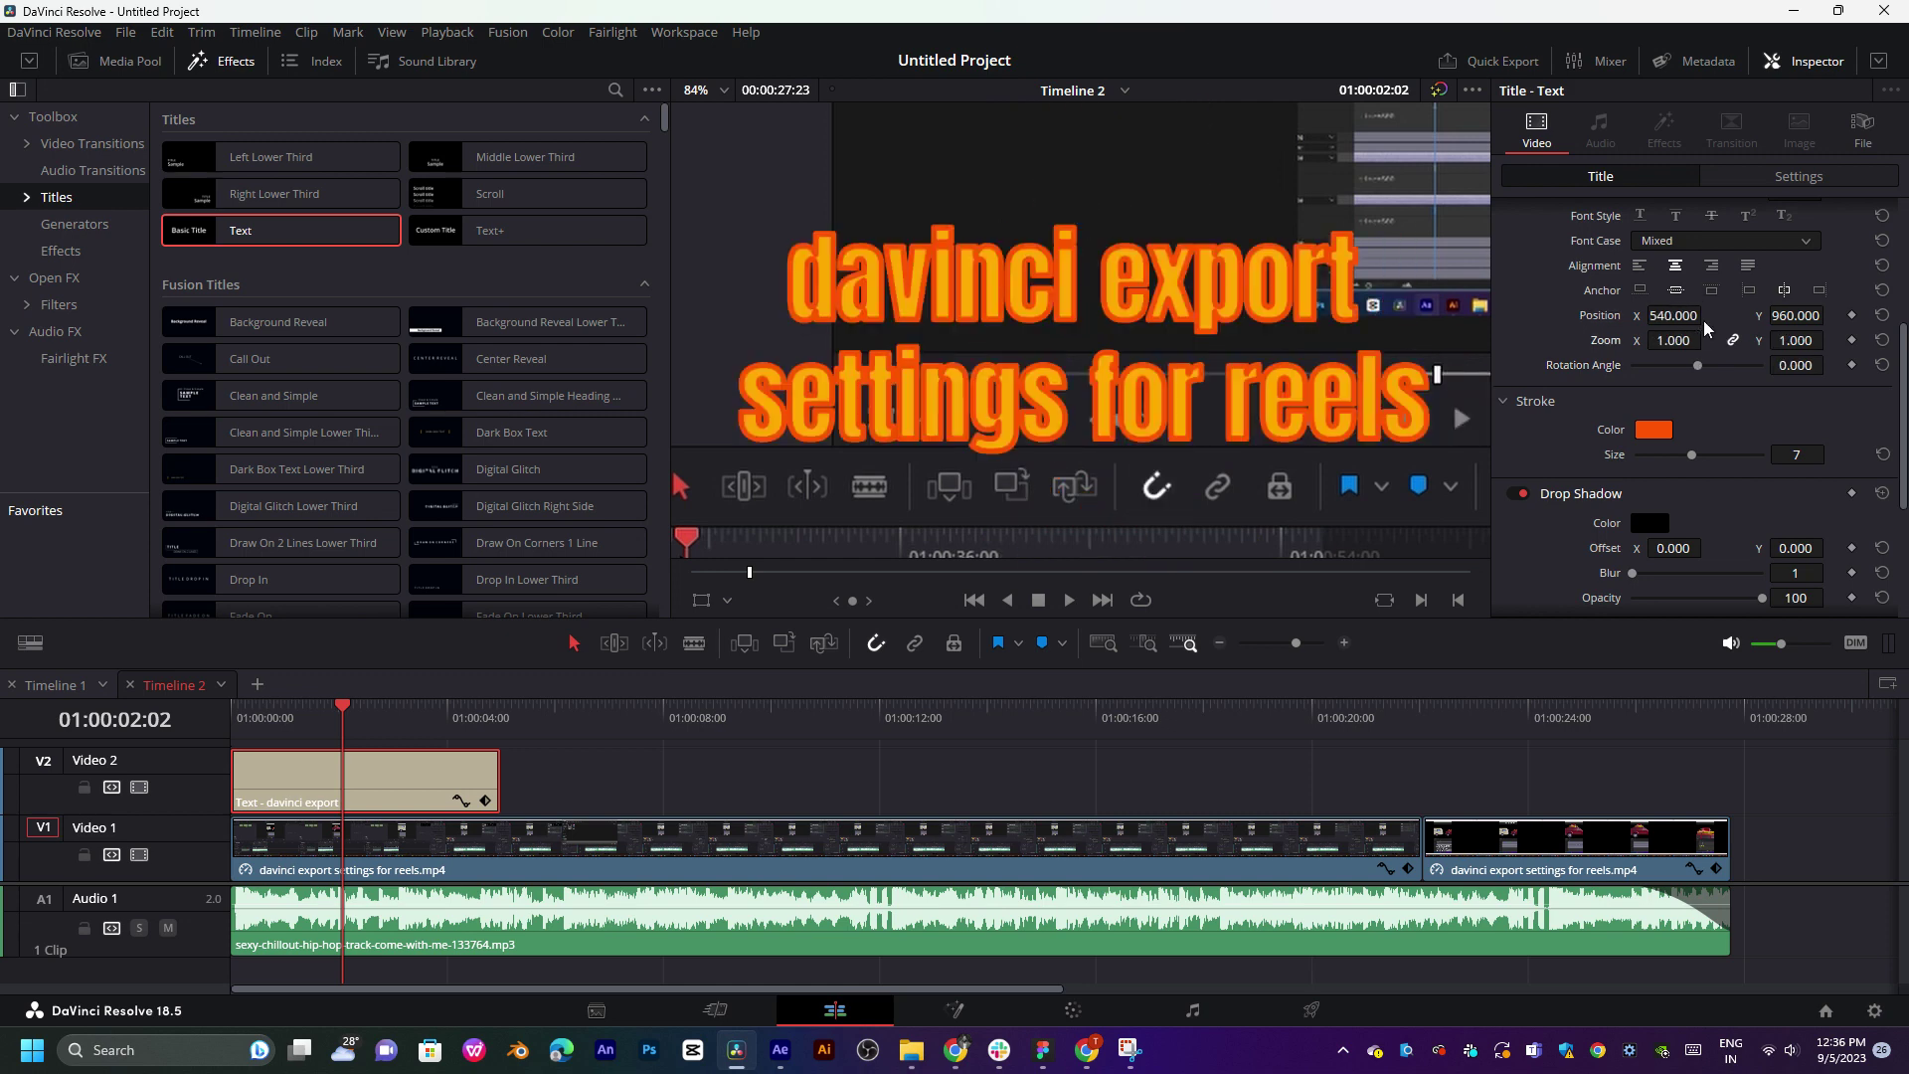
pyautogui.scroll(1, 1727, 321)
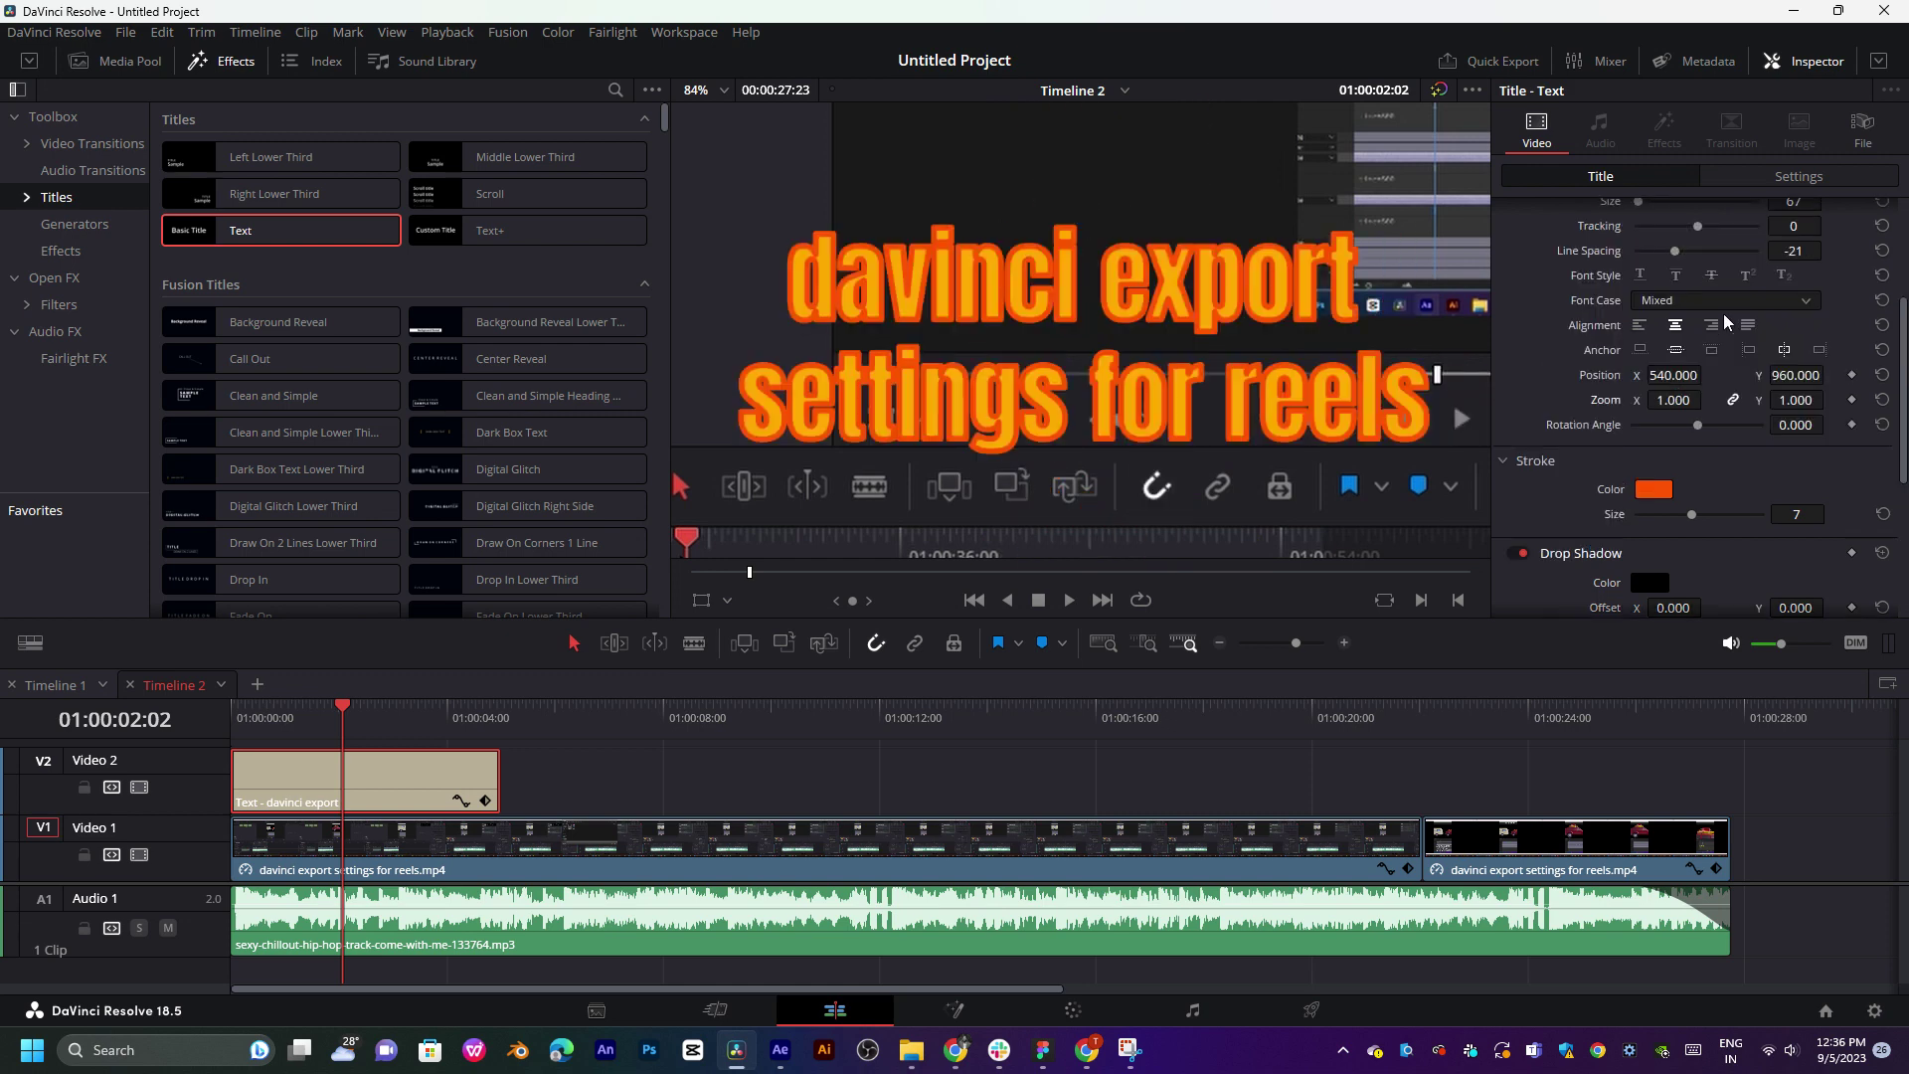
# - Centre-align the title's two lines and set its font case to All Caps
pyautogui.click(1644, 350)
pyautogui.click(1673, 331)
pyautogui.click(1680, 302)
pyautogui.click(1680, 346)
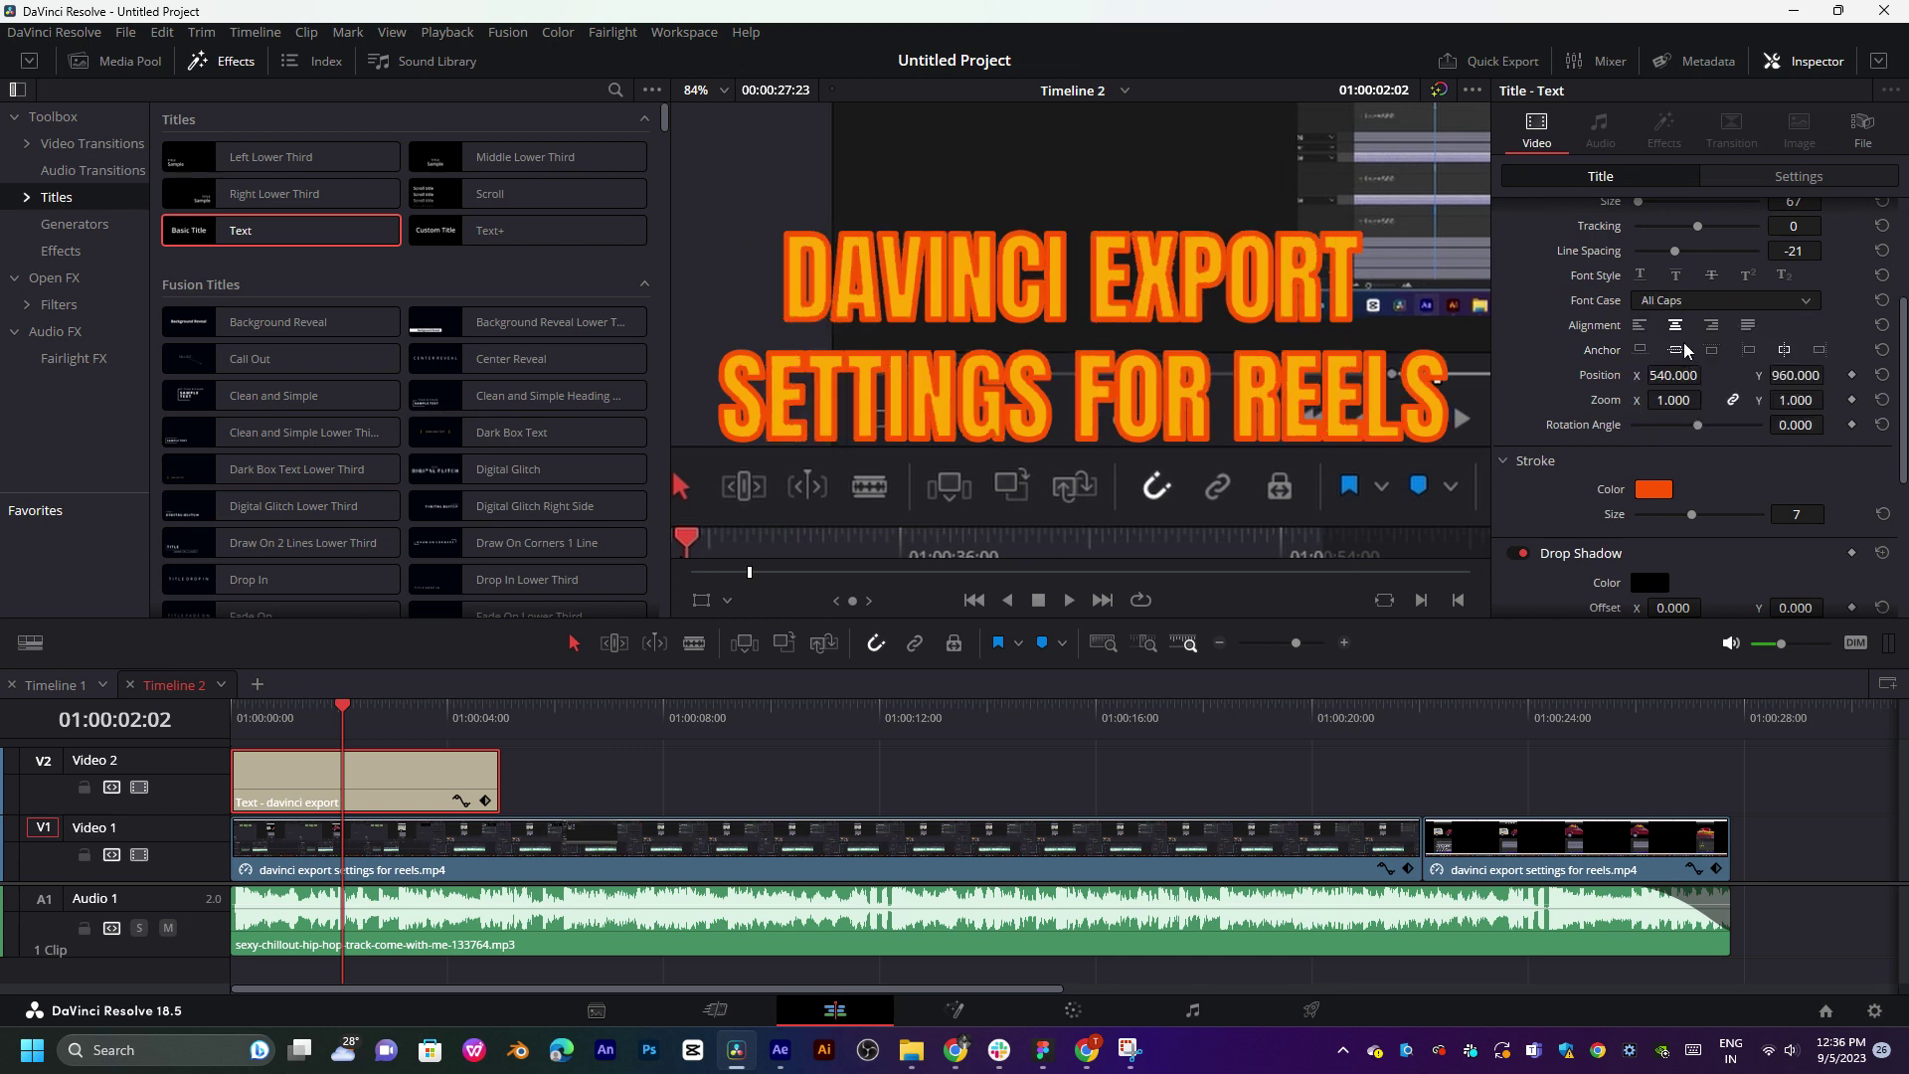
pyautogui.scroll(-2, 1094, 386)
pyautogui.scroll(-1, 1094, 385)
pyautogui.scroll(-1, 1094, 385)
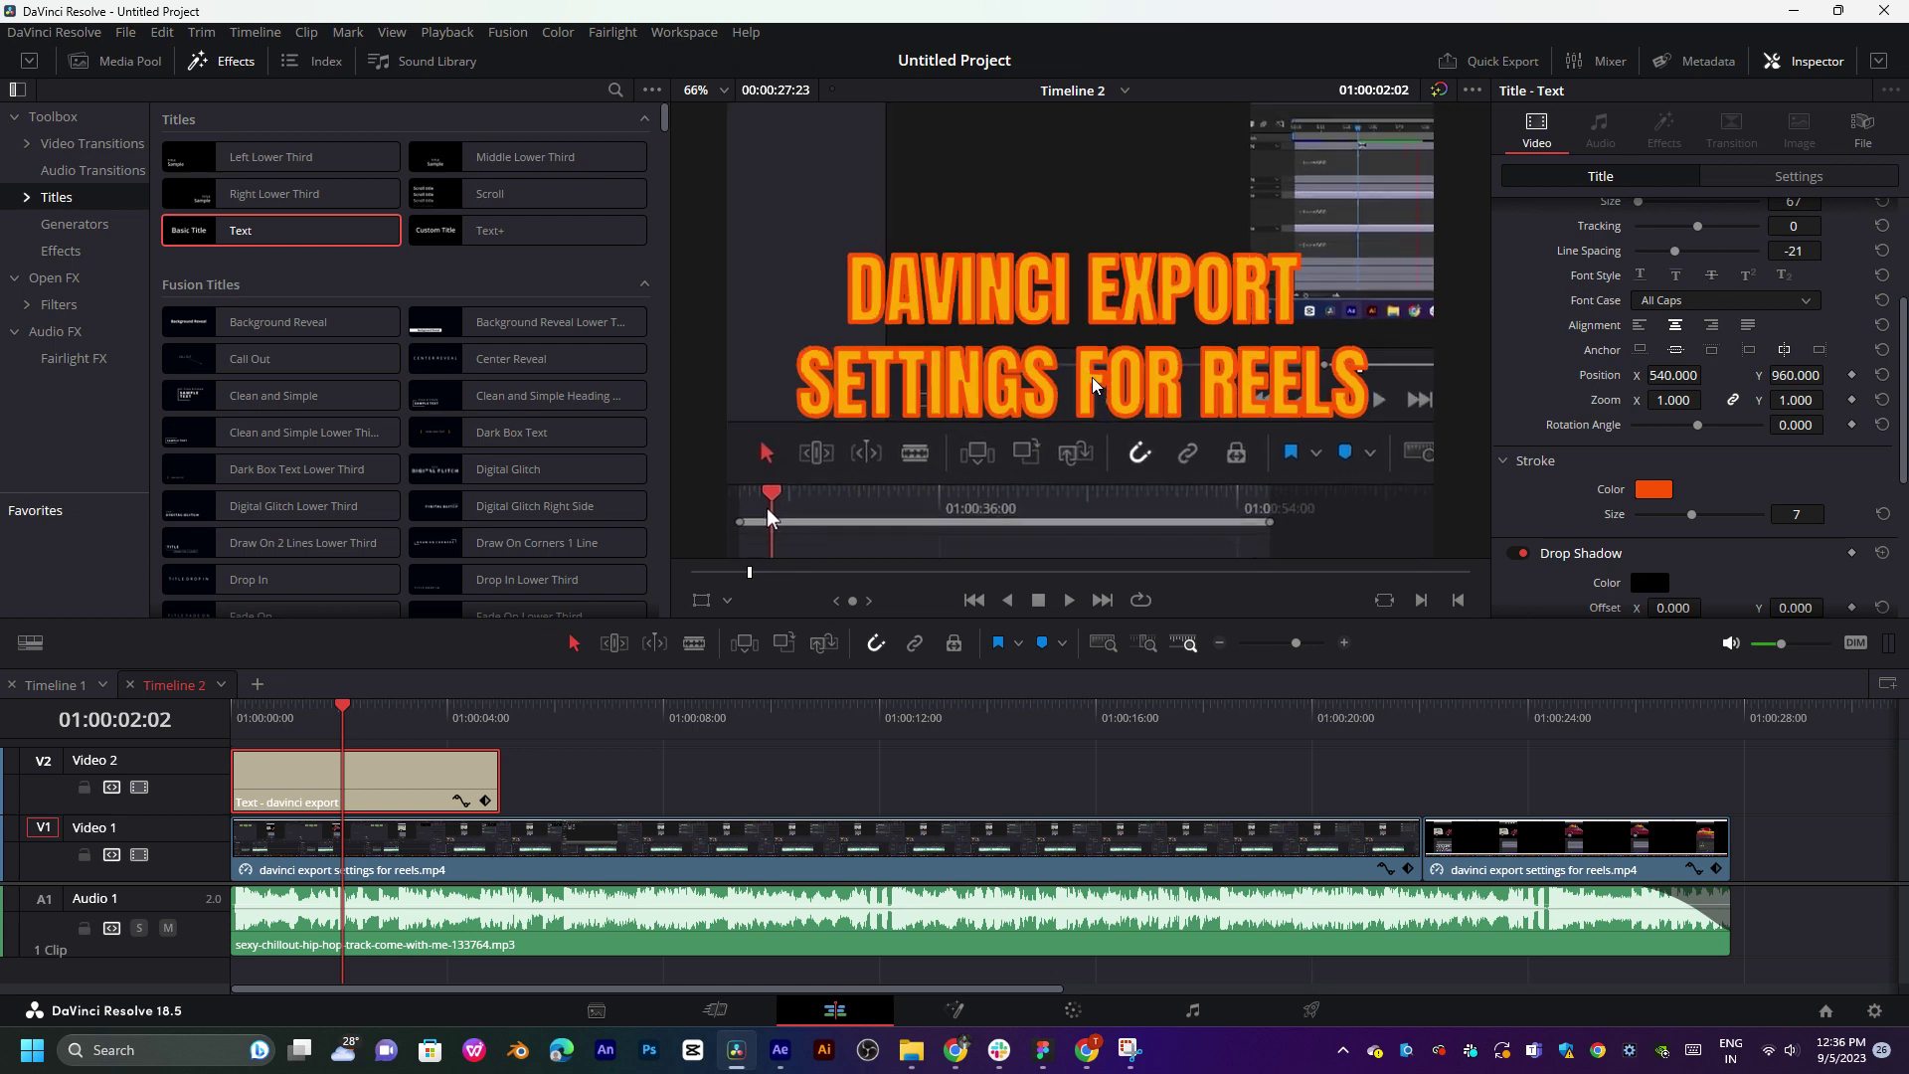
# - Thin the title's outline stroke to size 3
pyautogui.moveTo(1693, 516); pyautogui.dragTo(1658, 516)
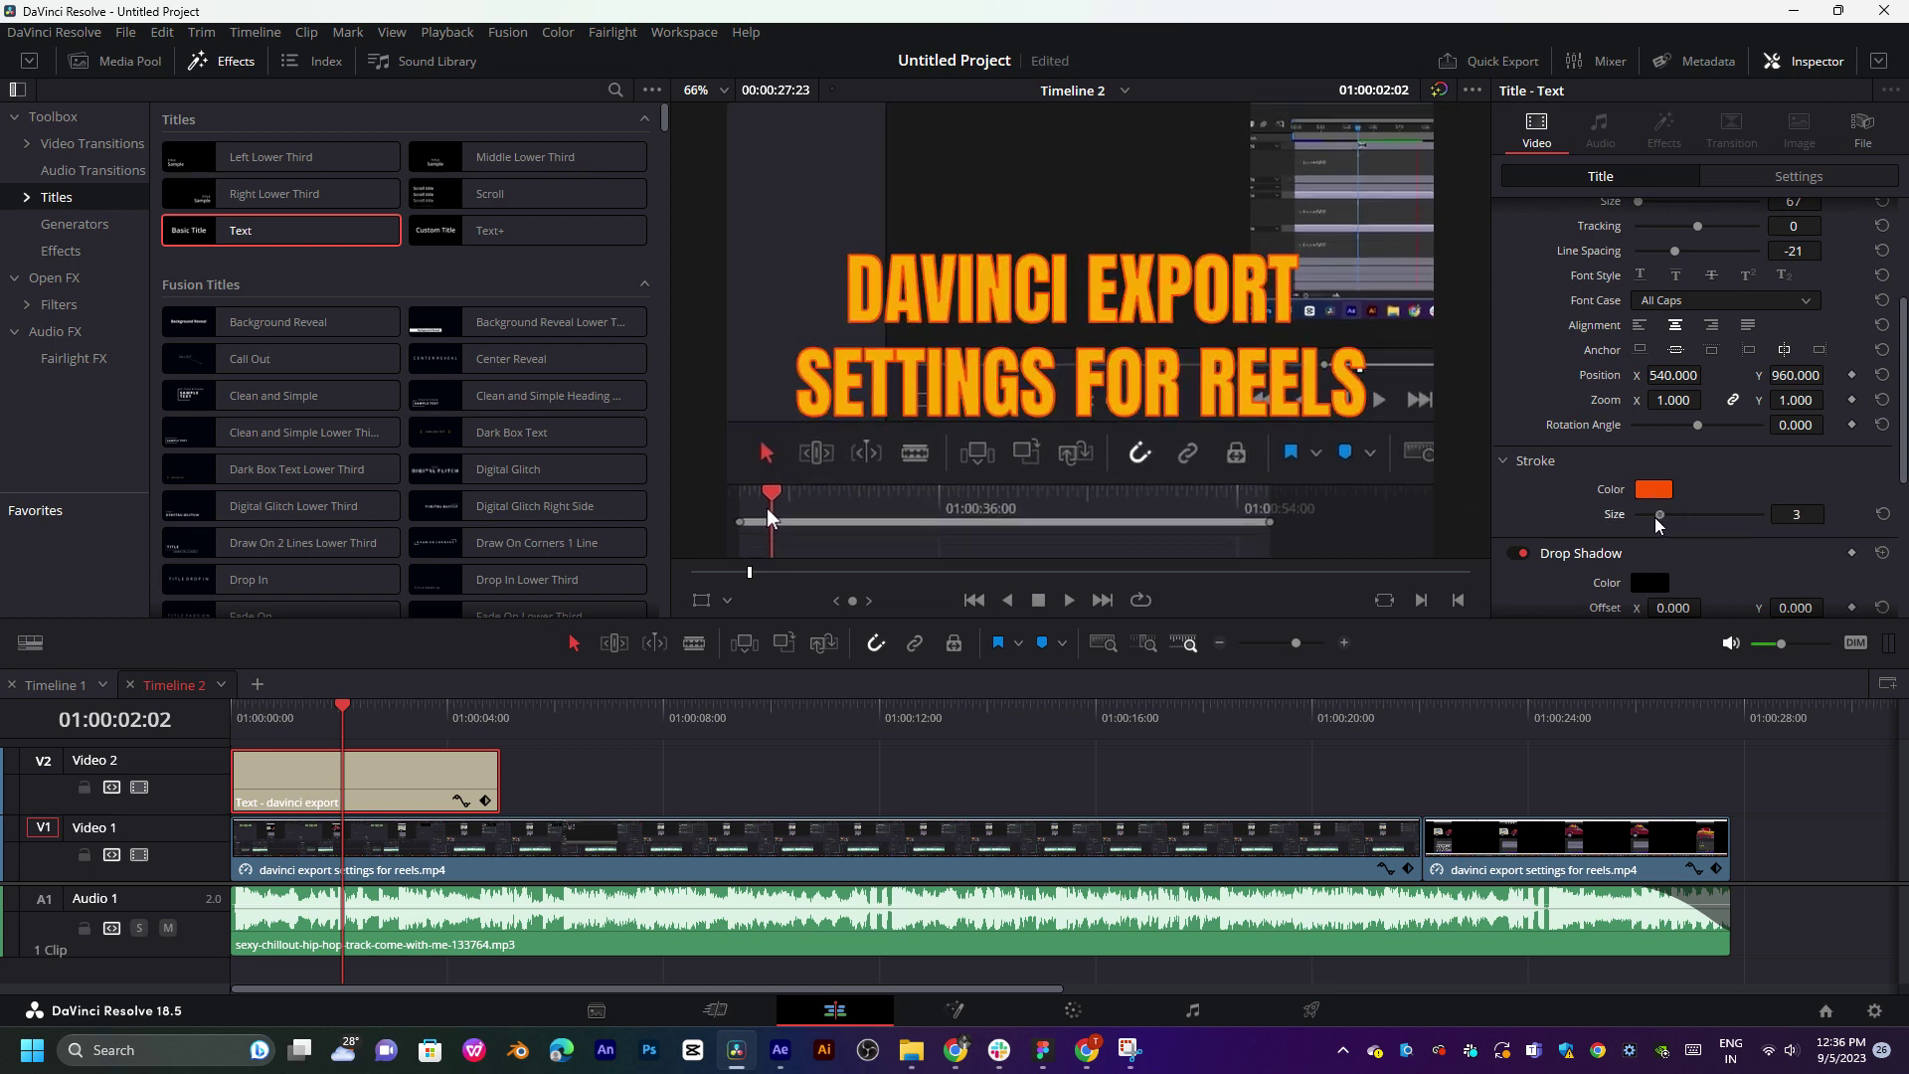
pyautogui.scroll(-2, 1671, 517)
pyautogui.scroll(-3, 1687, 509)
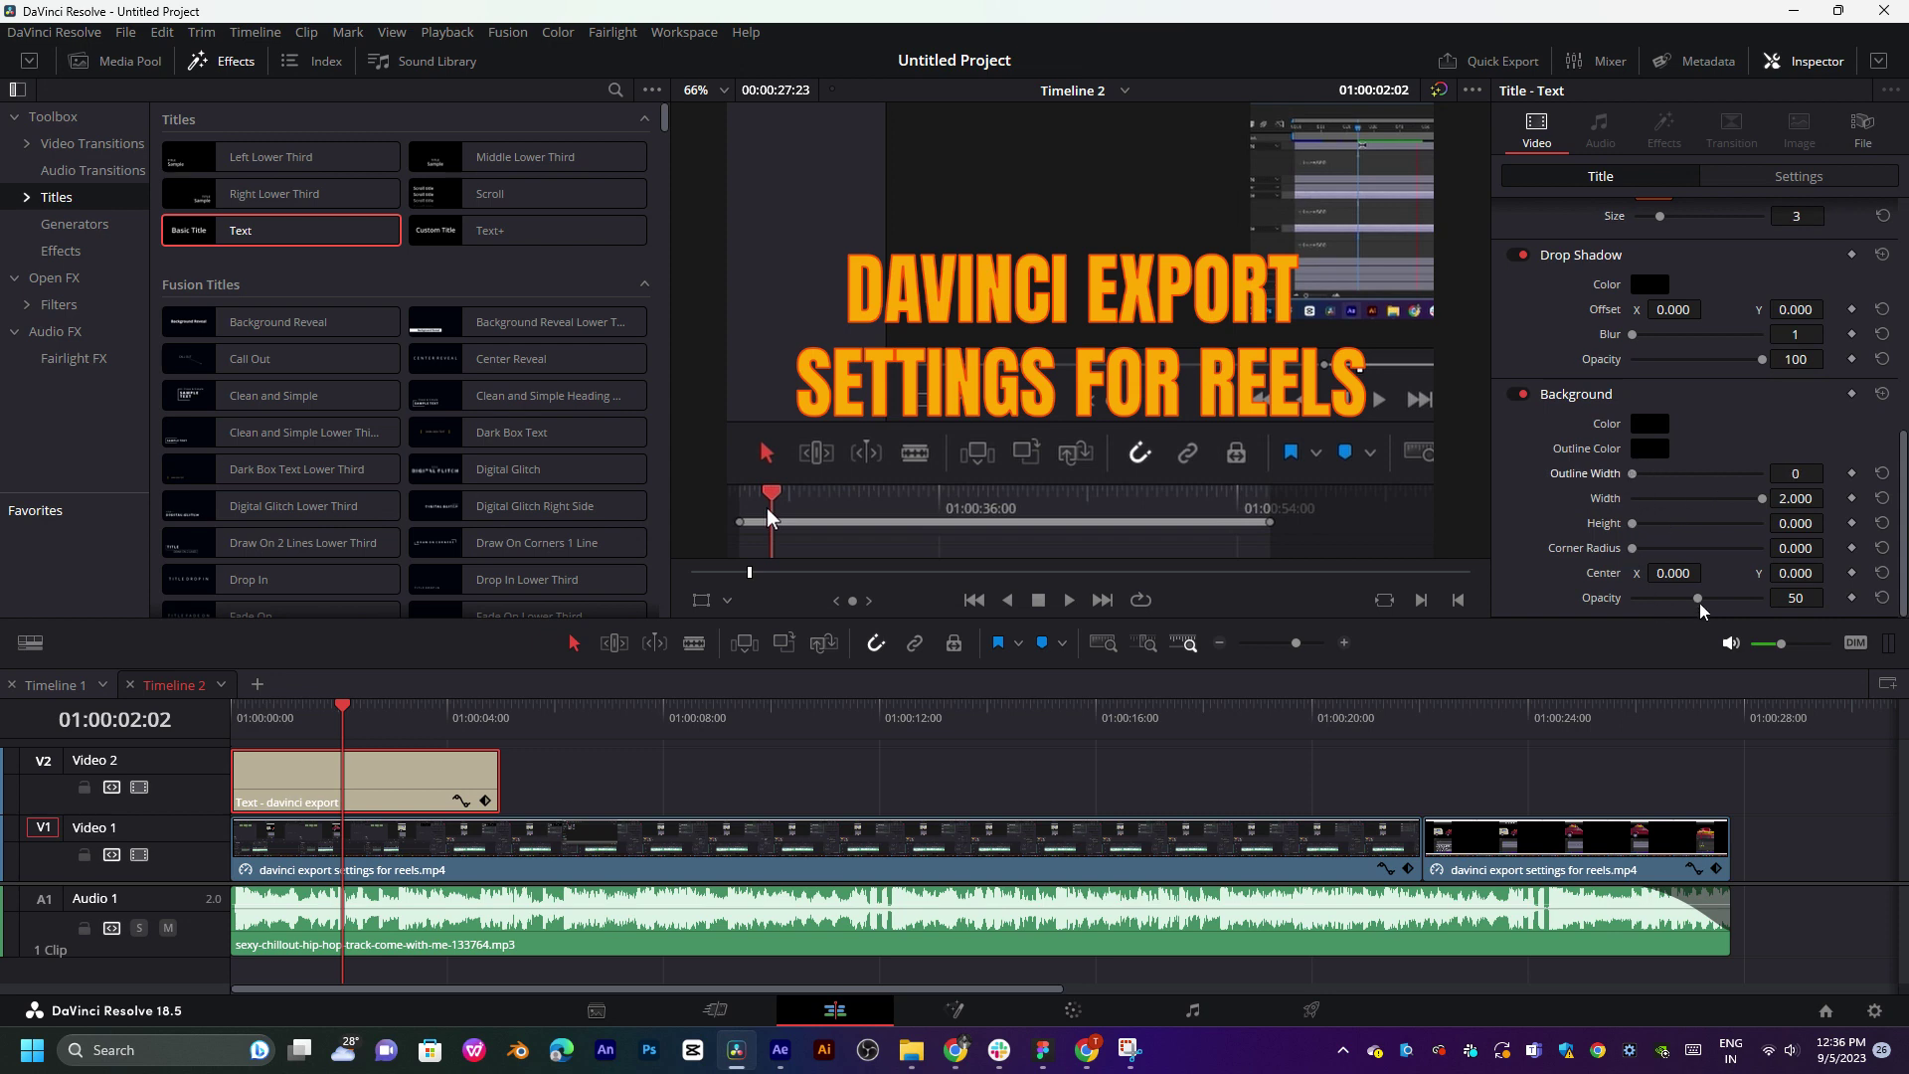
# - Add a semi-transparent dark background band behind the title at width 2.000 and height 0.153
pyautogui.moveTo(1700, 609)
pyautogui.mouseDown()
pyautogui.moveTo(1646, 604)
pyautogui.moveTo(1771, 553)
pyautogui.mouseUp()
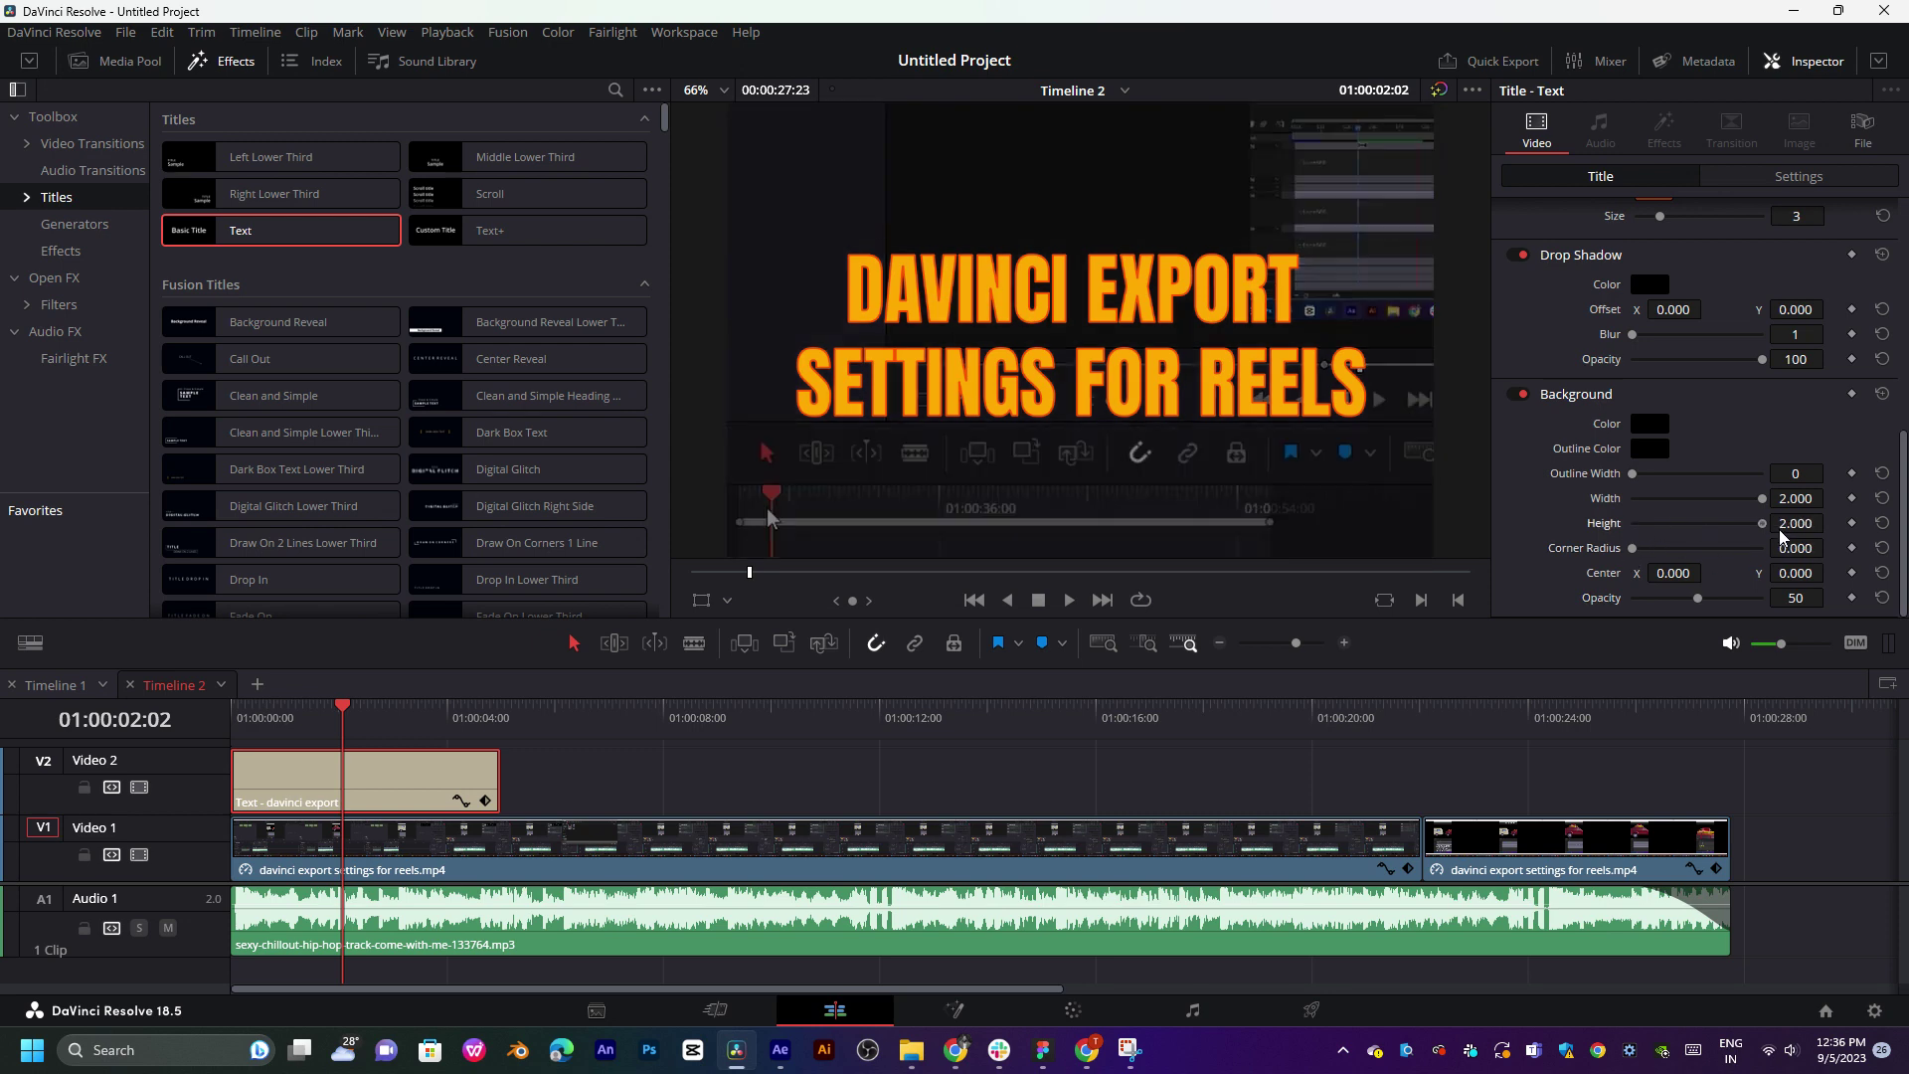
pyautogui.moveTo(1601, 537); pyautogui.dragTo(1642, 540)
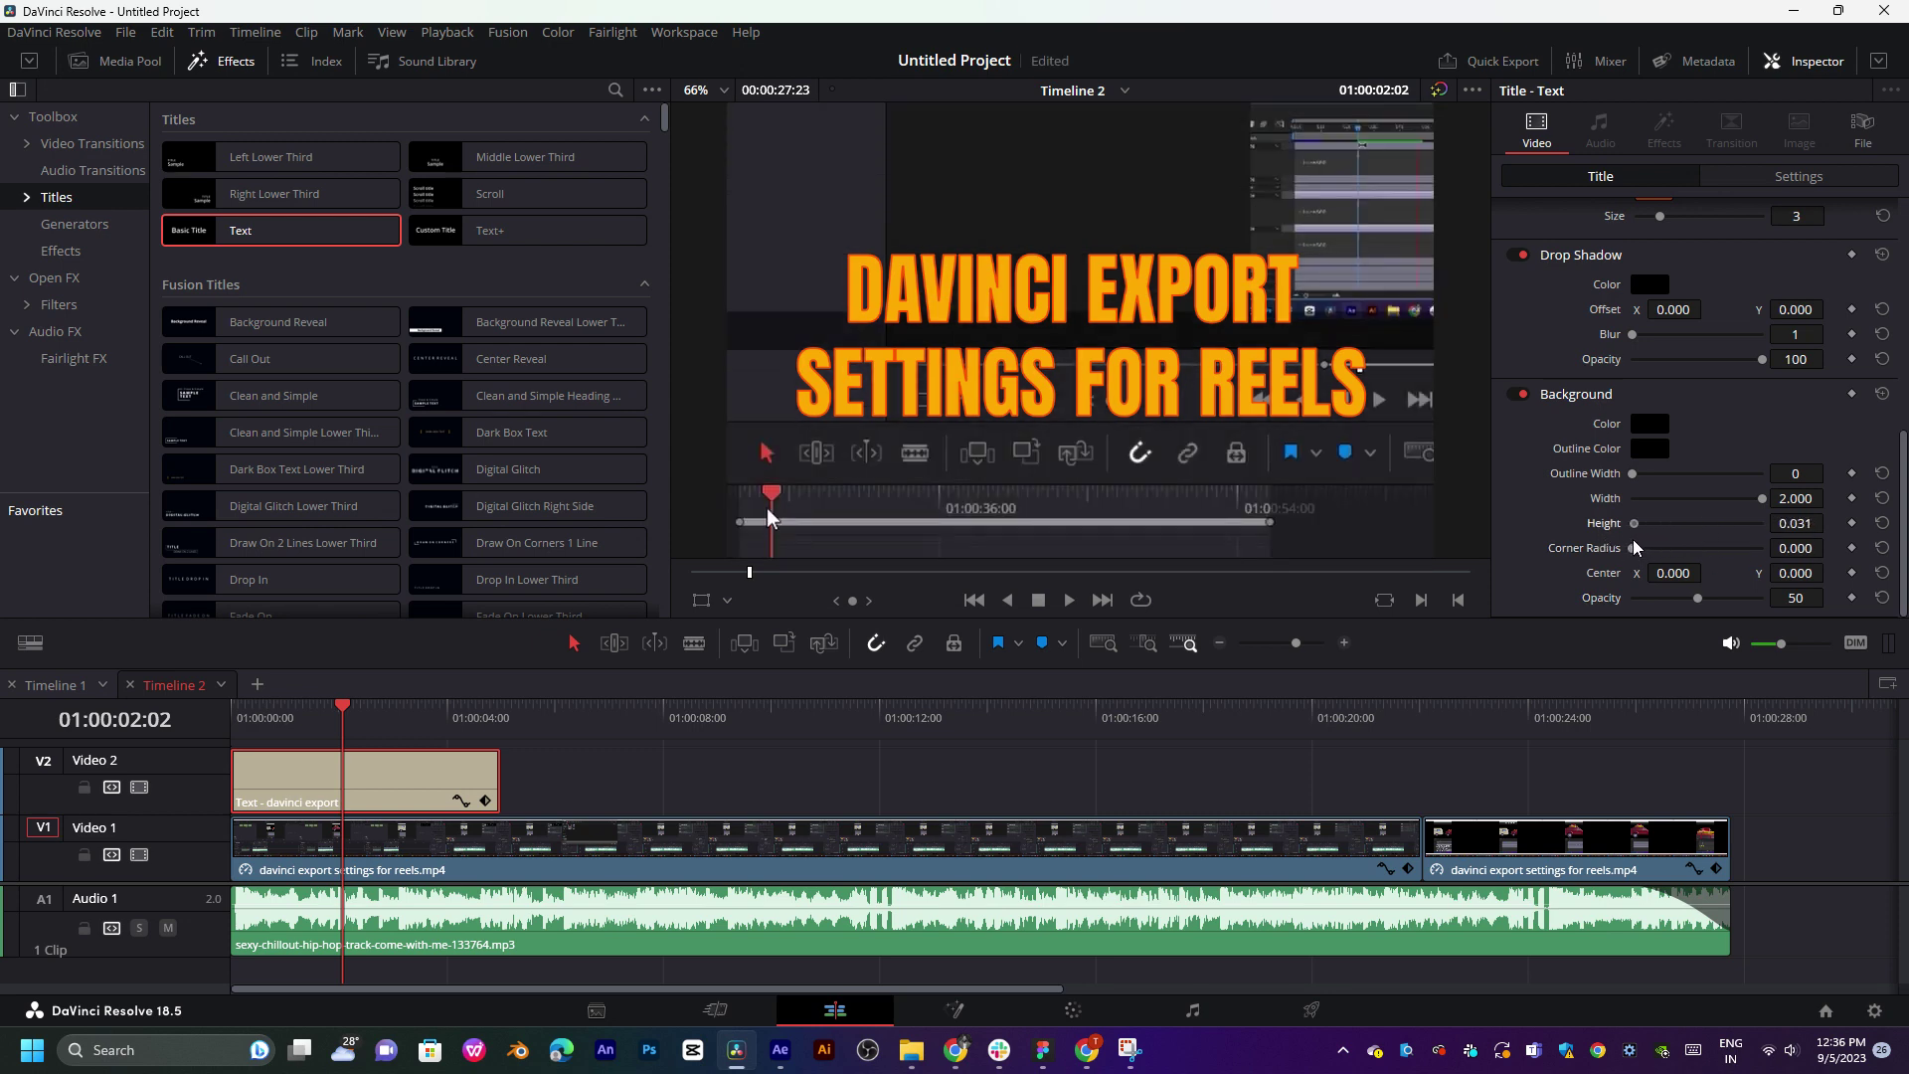
pyautogui.scroll(-2, 1166, 410)
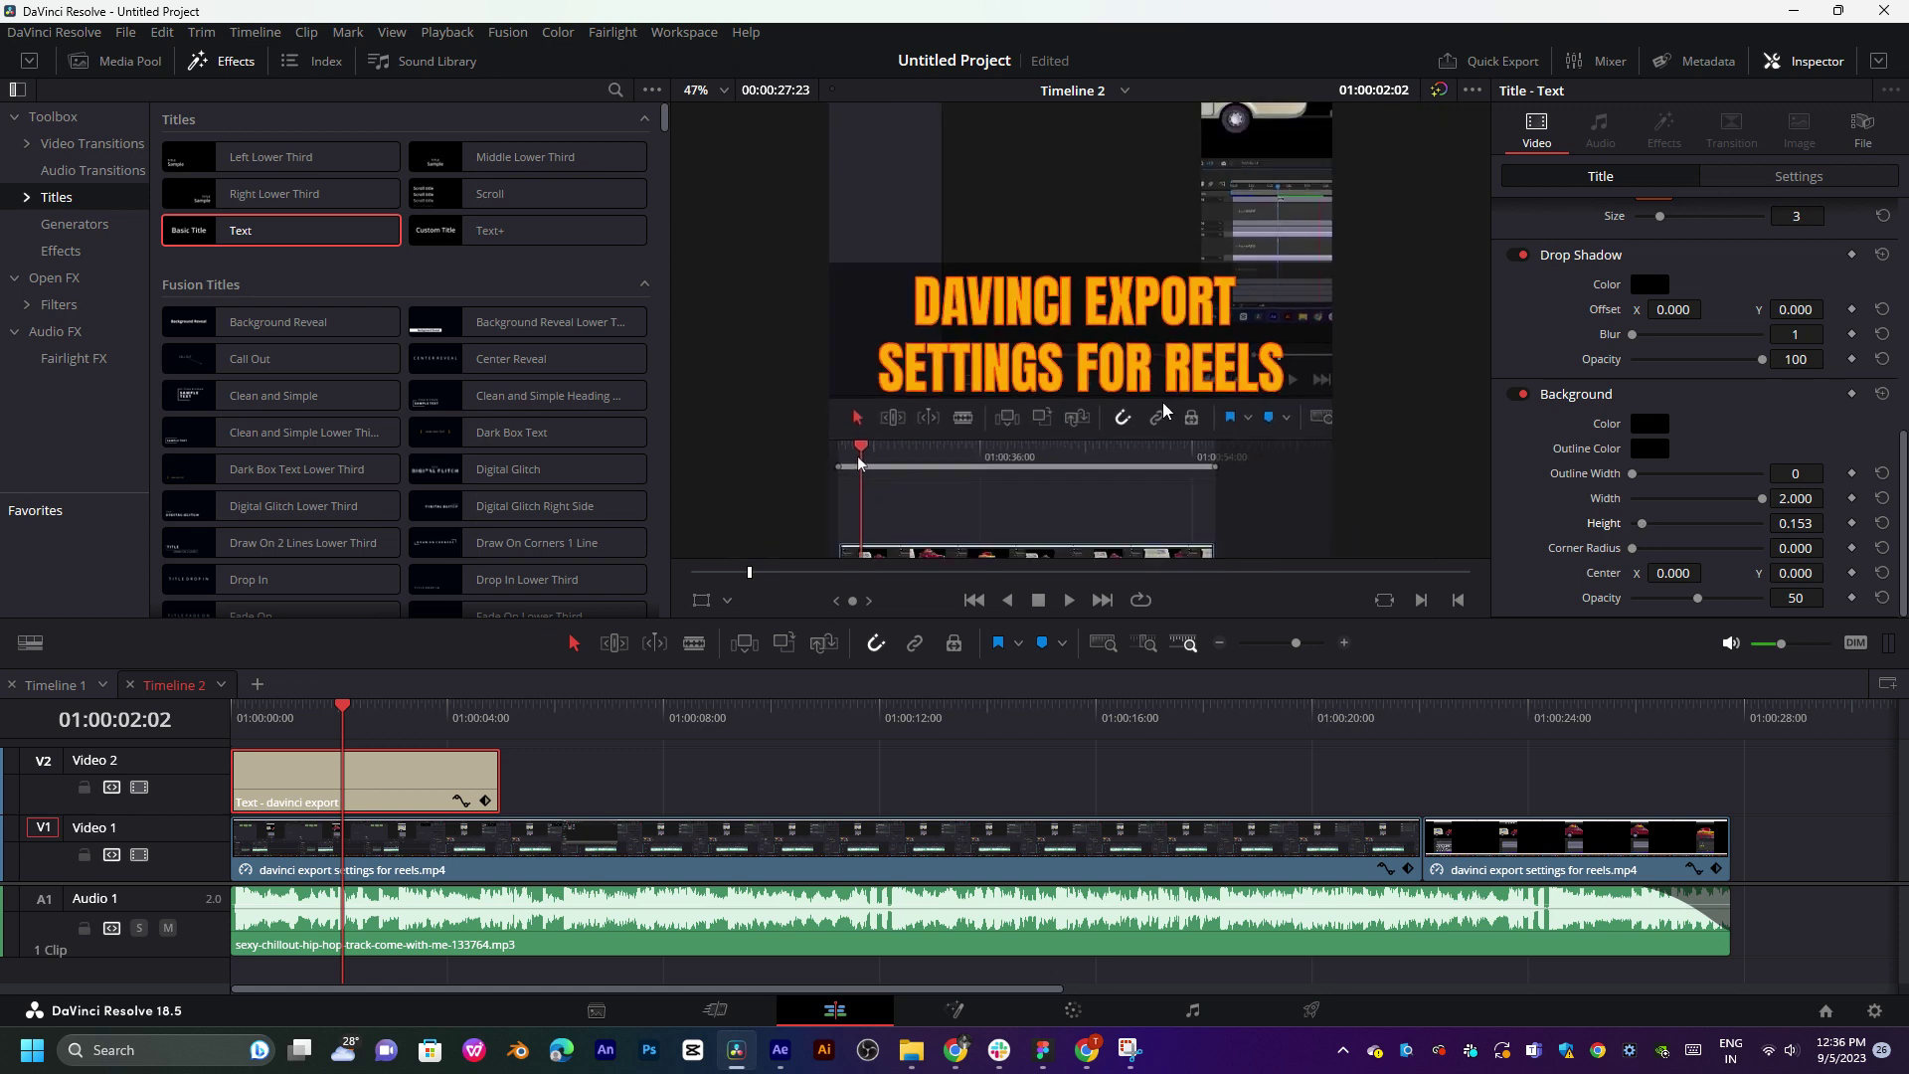
pyautogui.scroll(-1, 1165, 411)
pyautogui.moveTo(1659, 473)
pyautogui.mouseDown()
pyautogui.moveTo(1807, 484)
pyautogui.moveTo(1589, 492)
pyautogui.moveTo(1734, 552)
pyautogui.moveTo(1480, 542)
pyautogui.mouseUp()
pyautogui.moveTo(1697, 598)
pyautogui.mouseDown()
pyautogui.moveTo(1720, 596)
pyautogui.moveTo(1676, 597)
pyautogui.moveTo(1699, 592)
pyautogui.mouseUp()
pyautogui.scroll(-3, 990, 317)
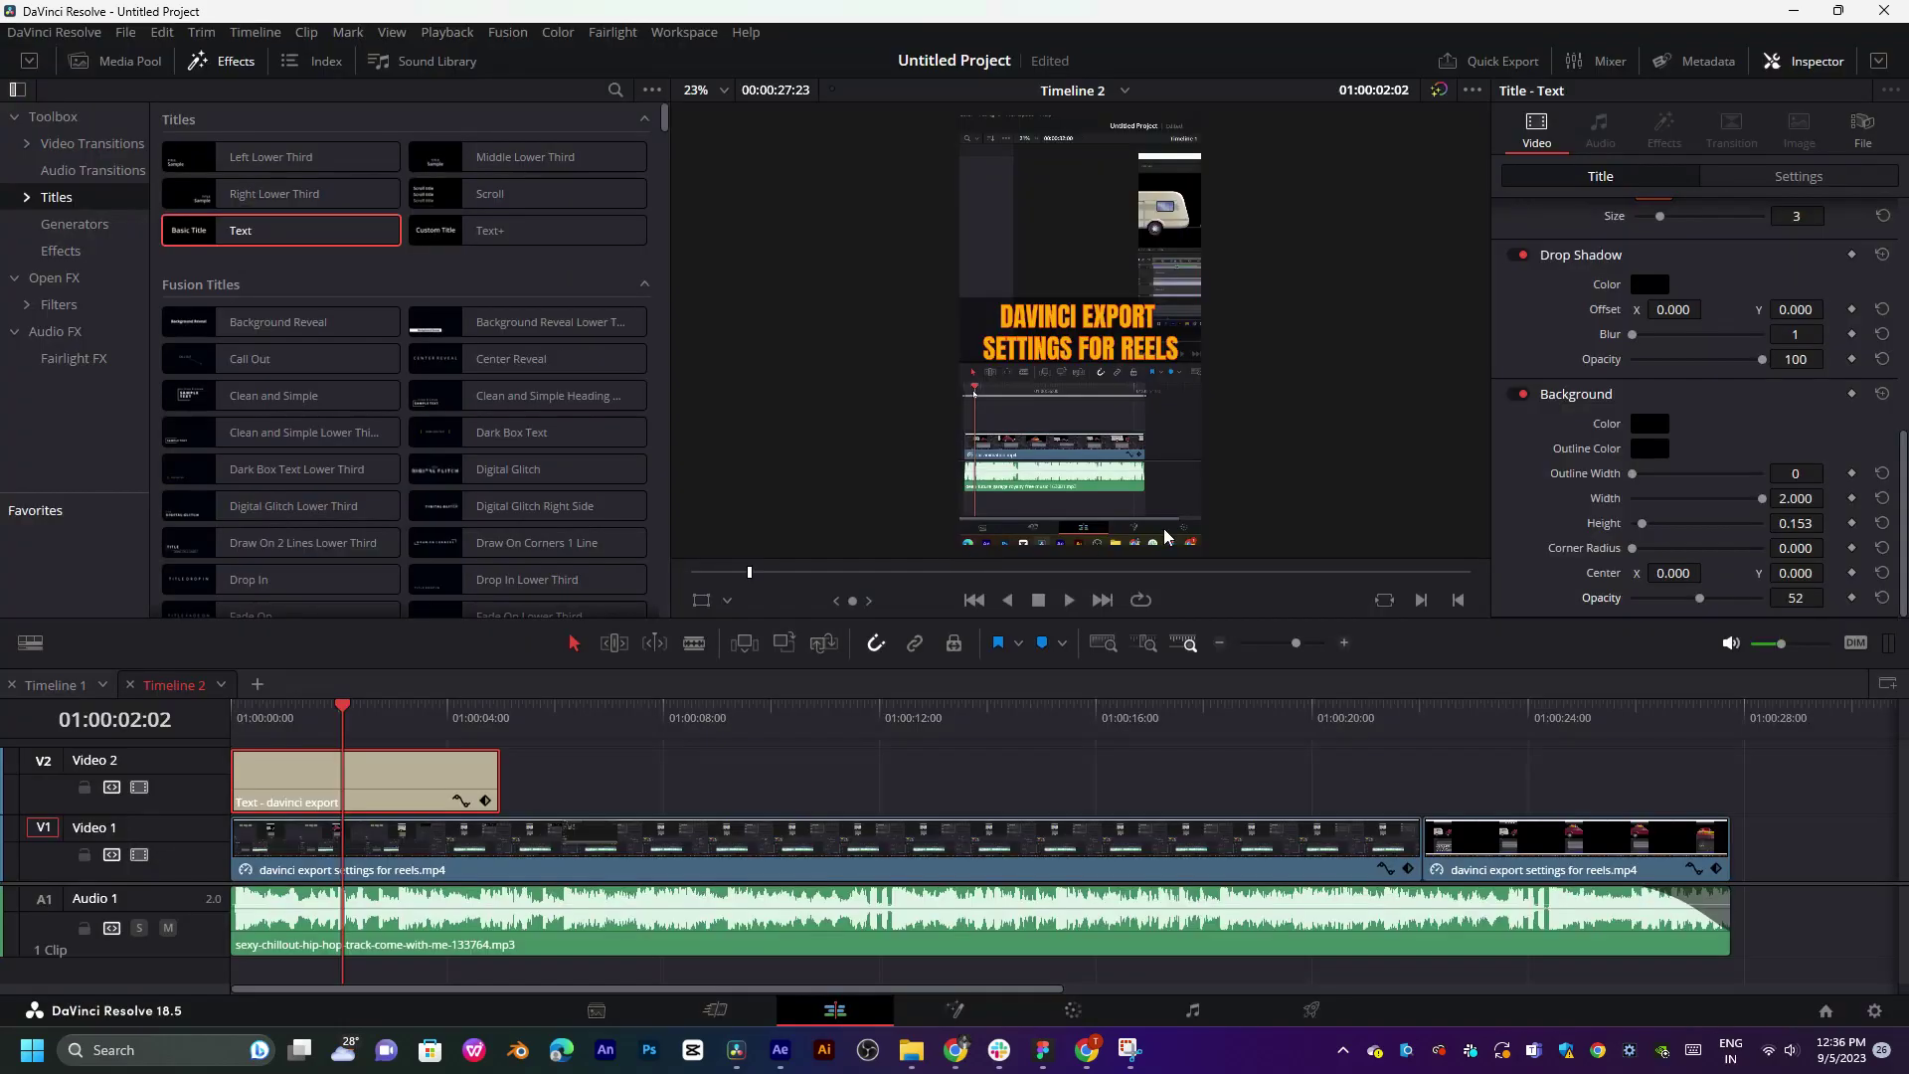
pyautogui.scroll(1, 1528, 356)
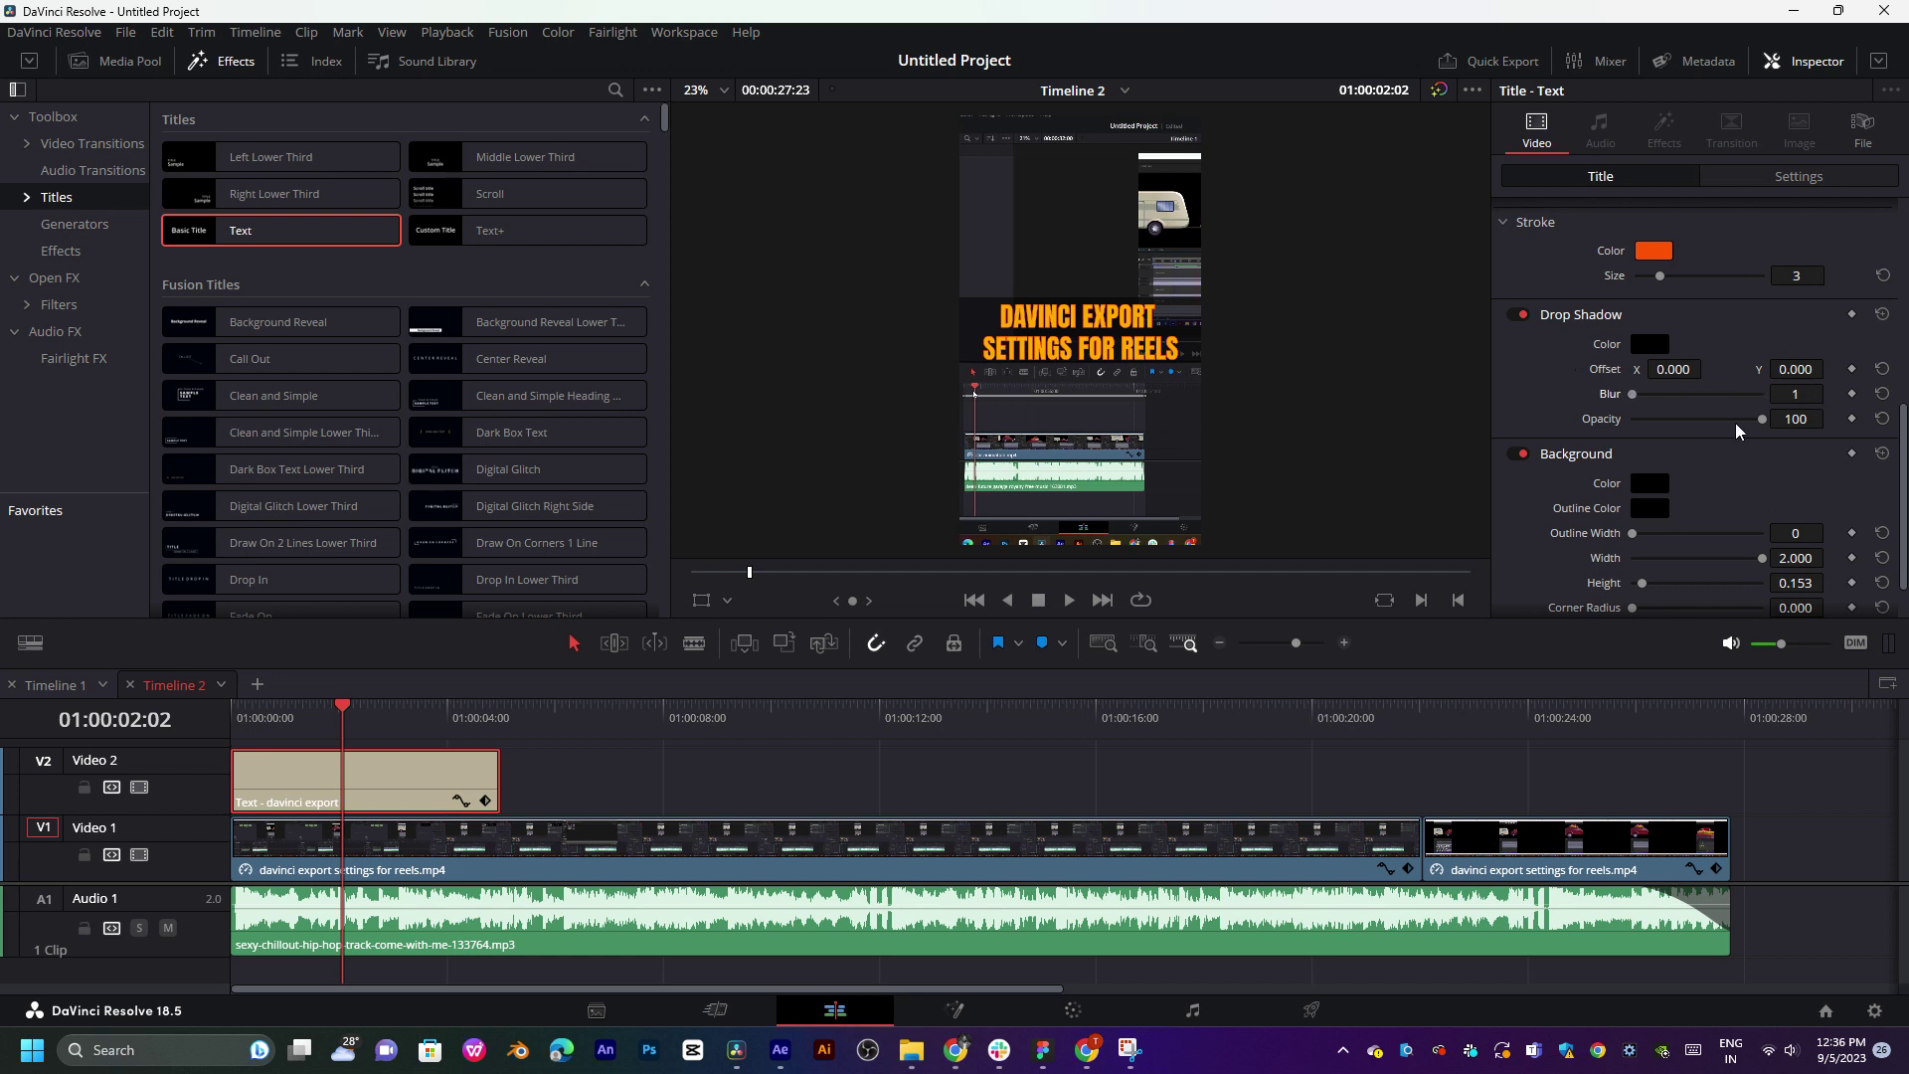
# - Change the drop shadow color to orange
pyautogui.moveTo(1673, 370); pyautogui.dragTo(1666, 369)
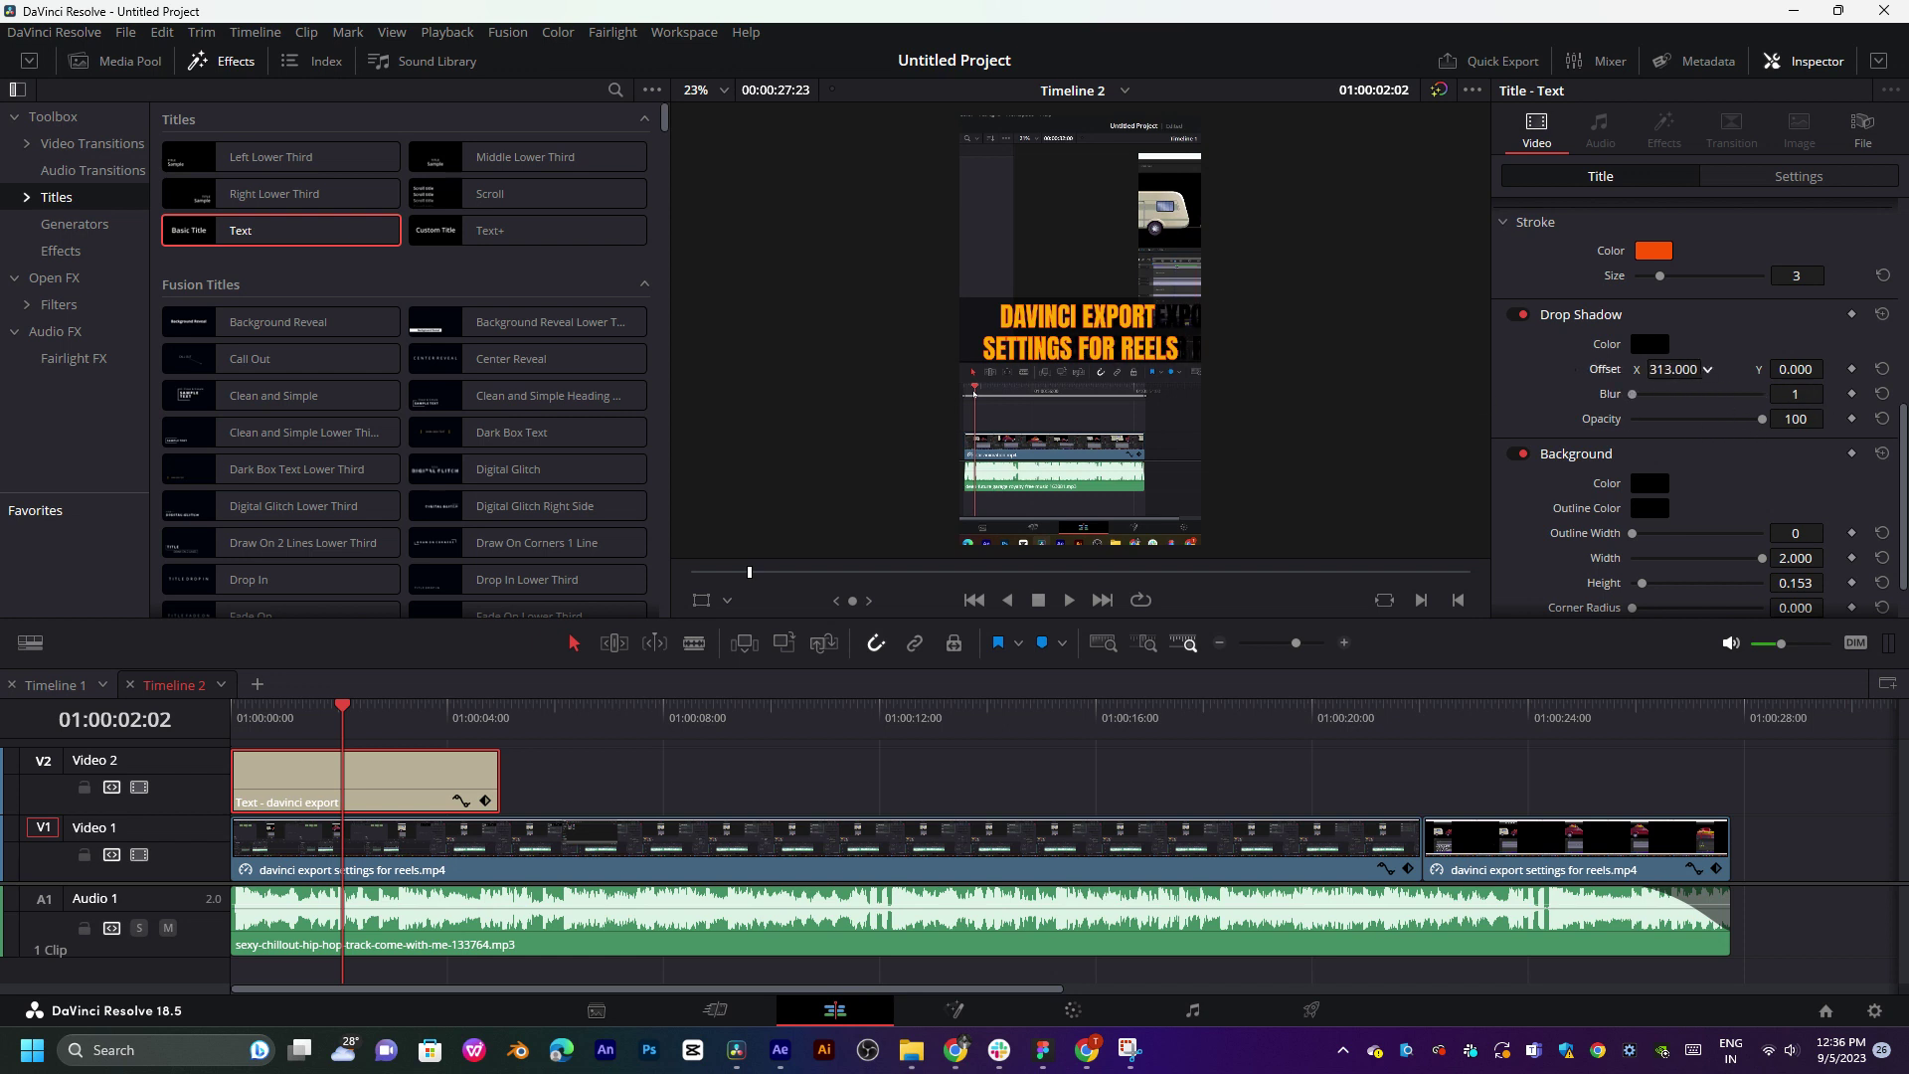
pyautogui.hotkey('ctrl', 'z')
pyautogui.scroll(5, 1081, 329)
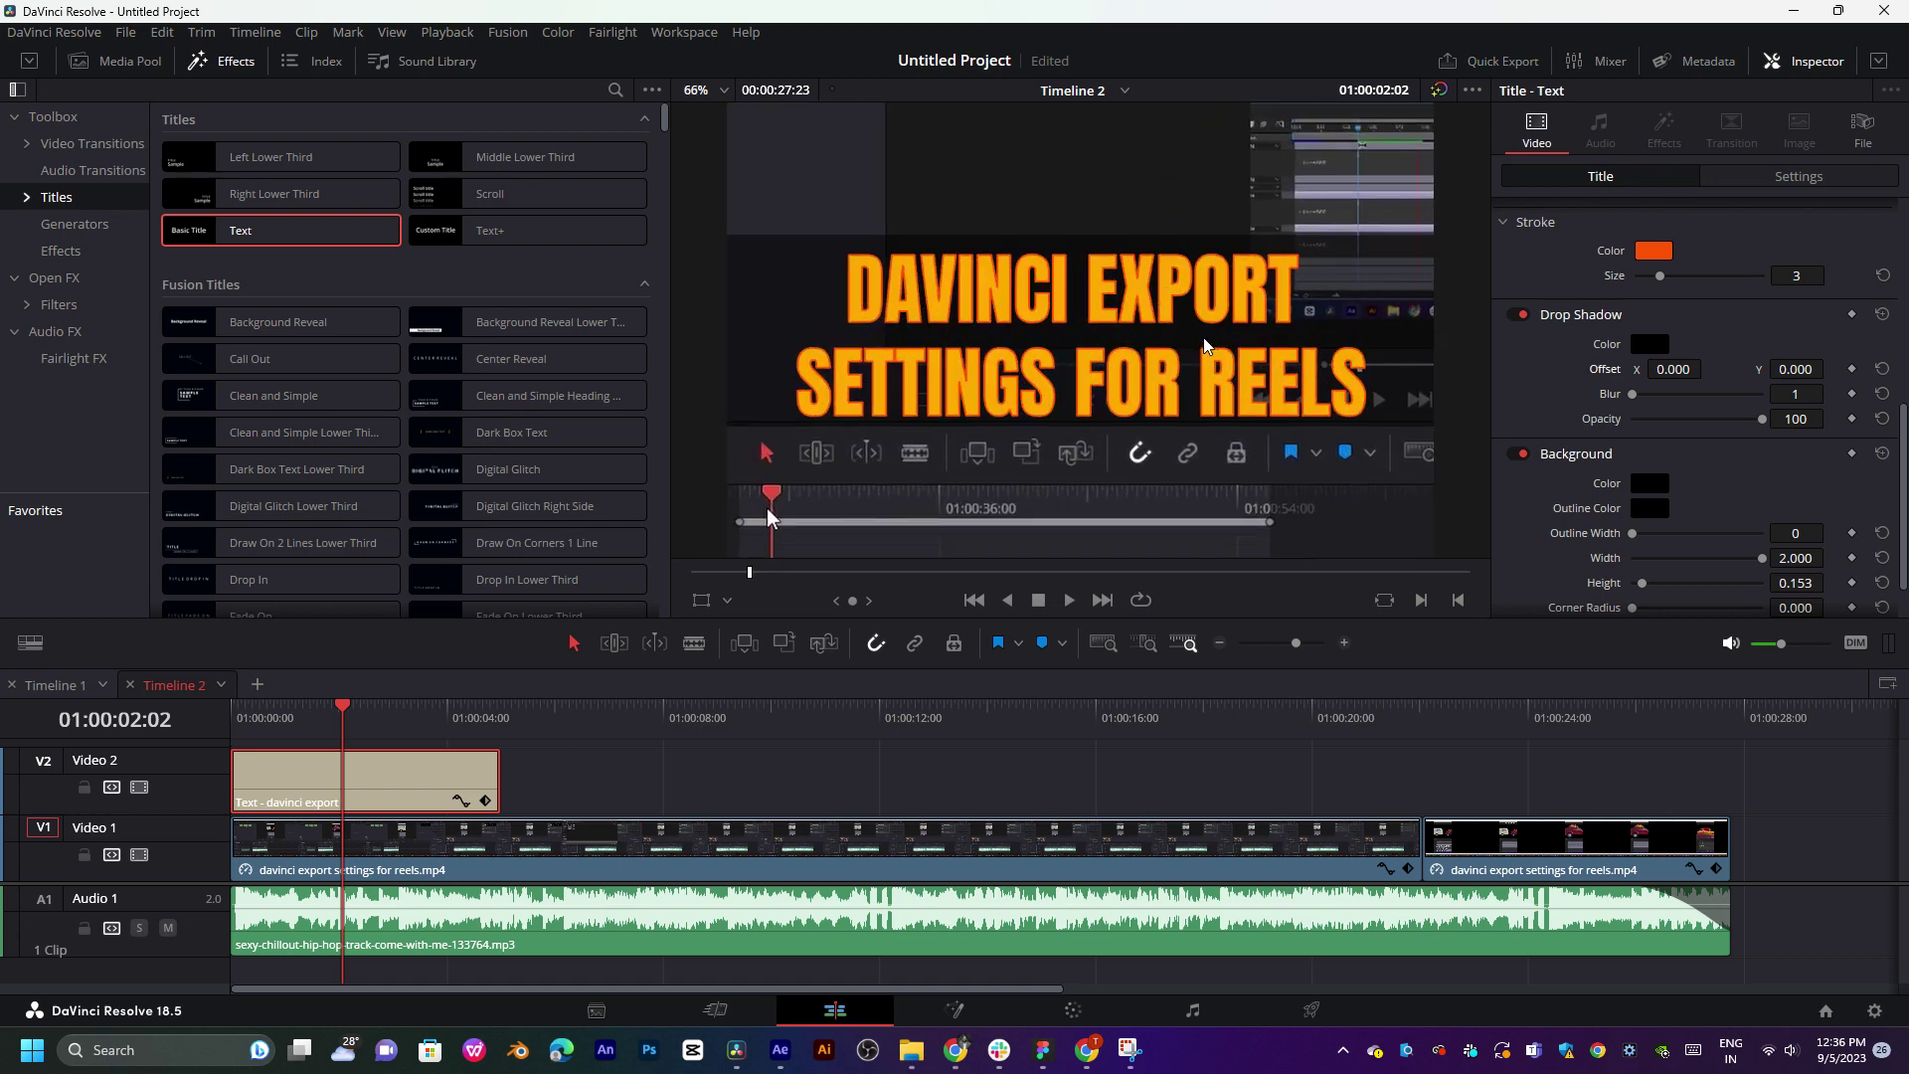
pyautogui.click(1650, 345)
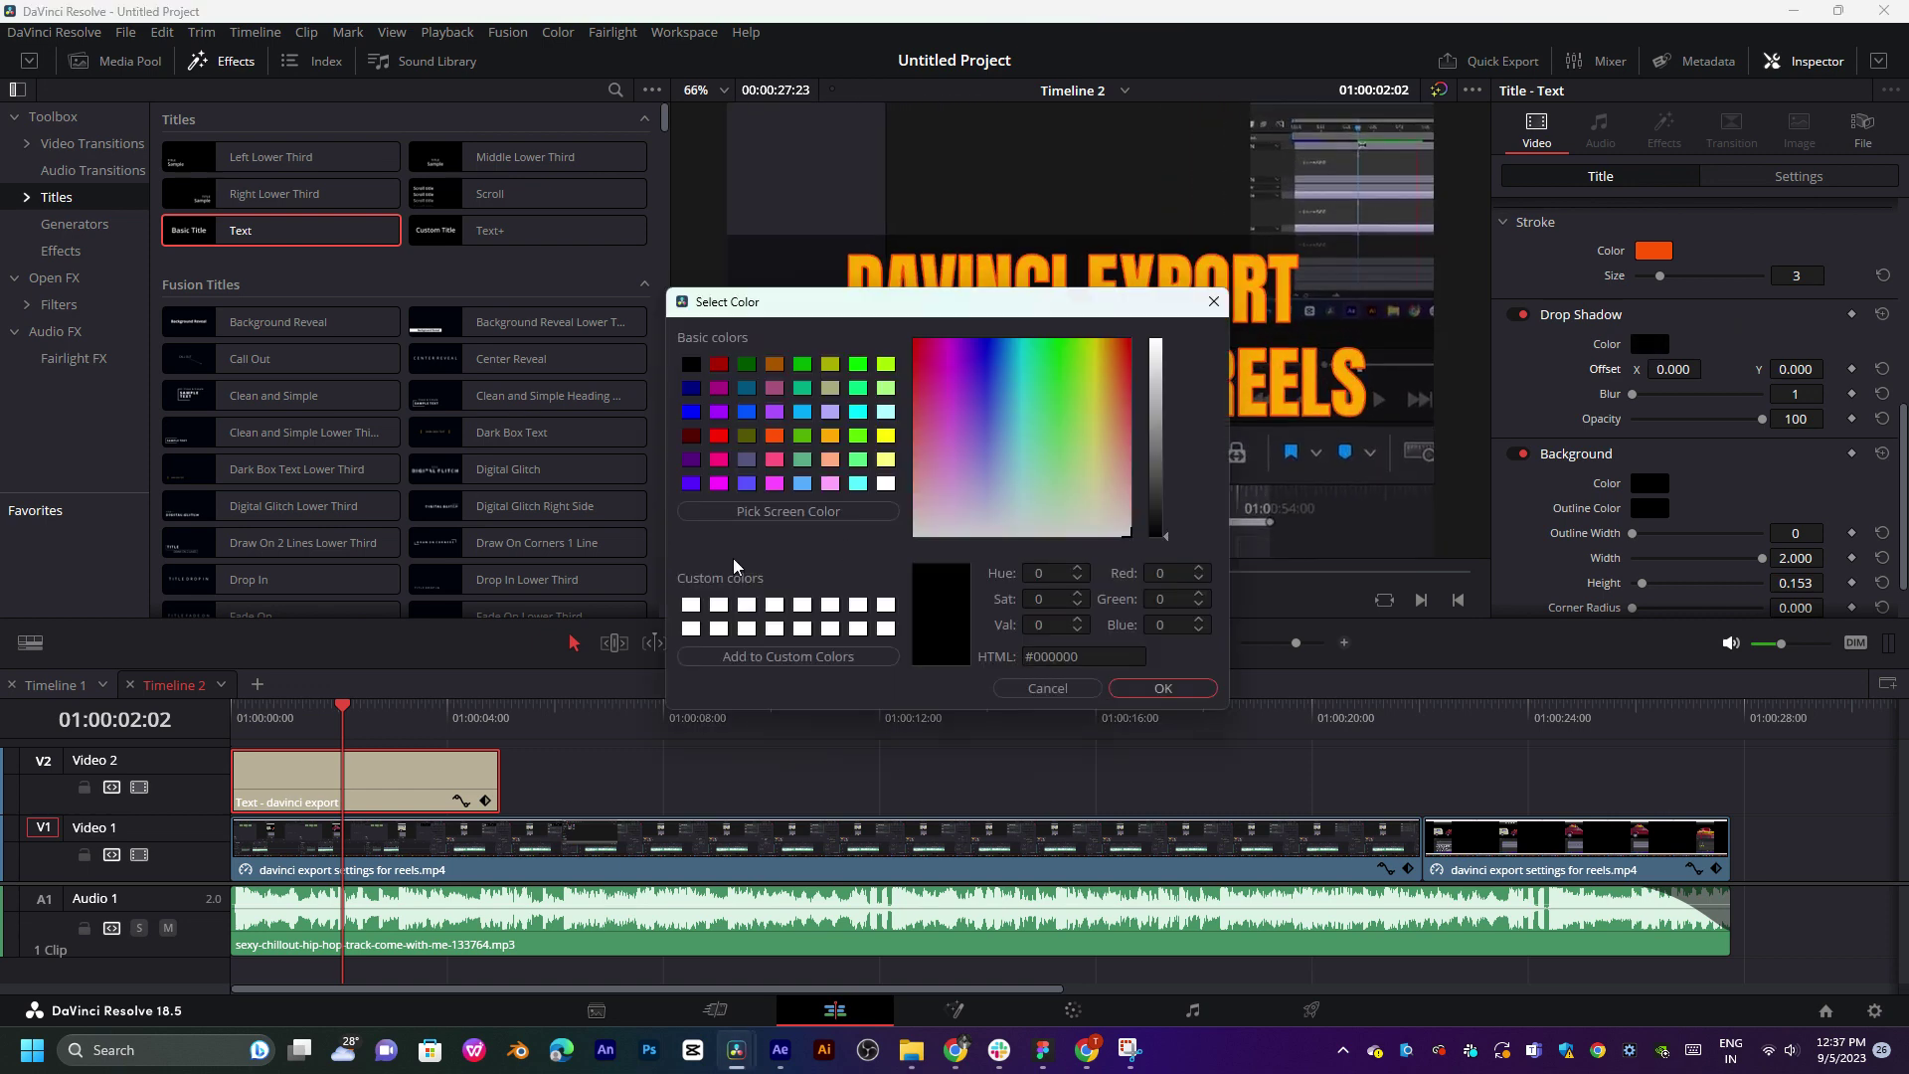
pyautogui.click(775, 435)
pyautogui.click(1163, 688)
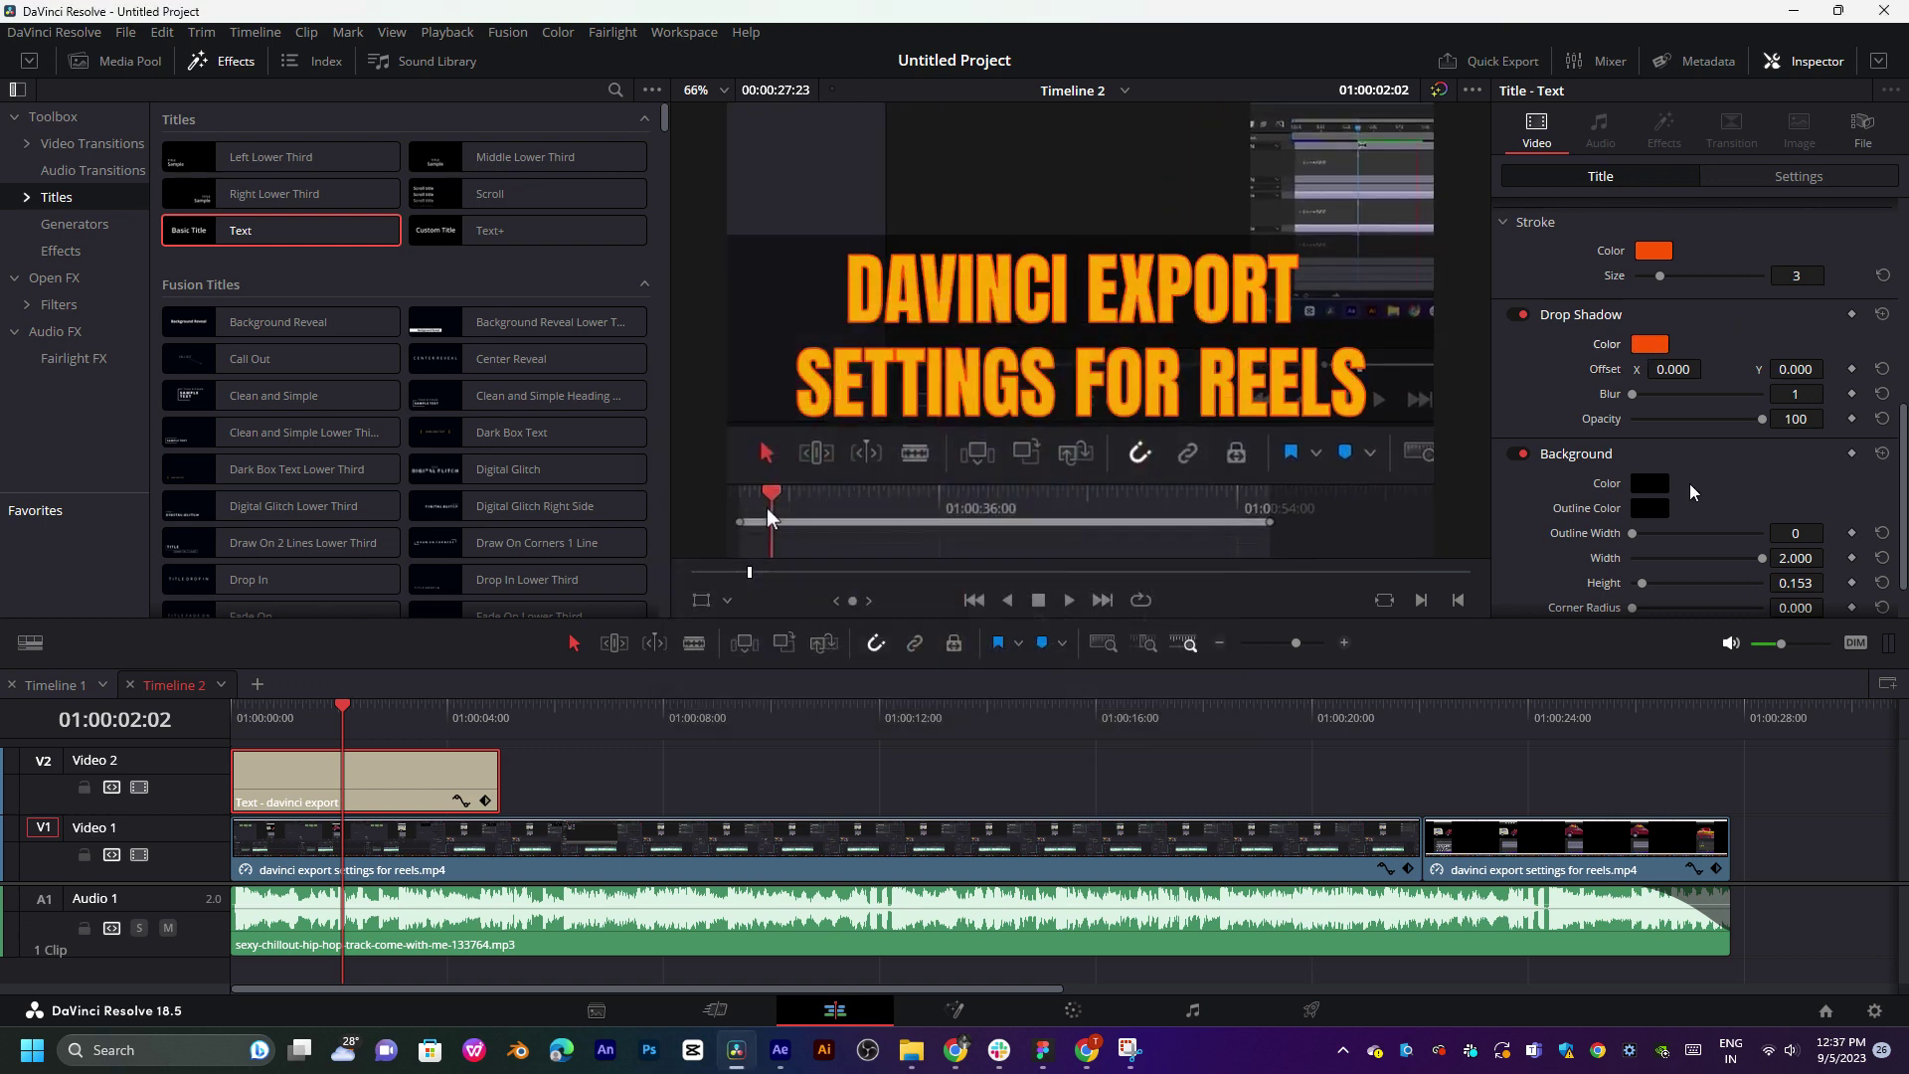
pyautogui.click(1653, 253)
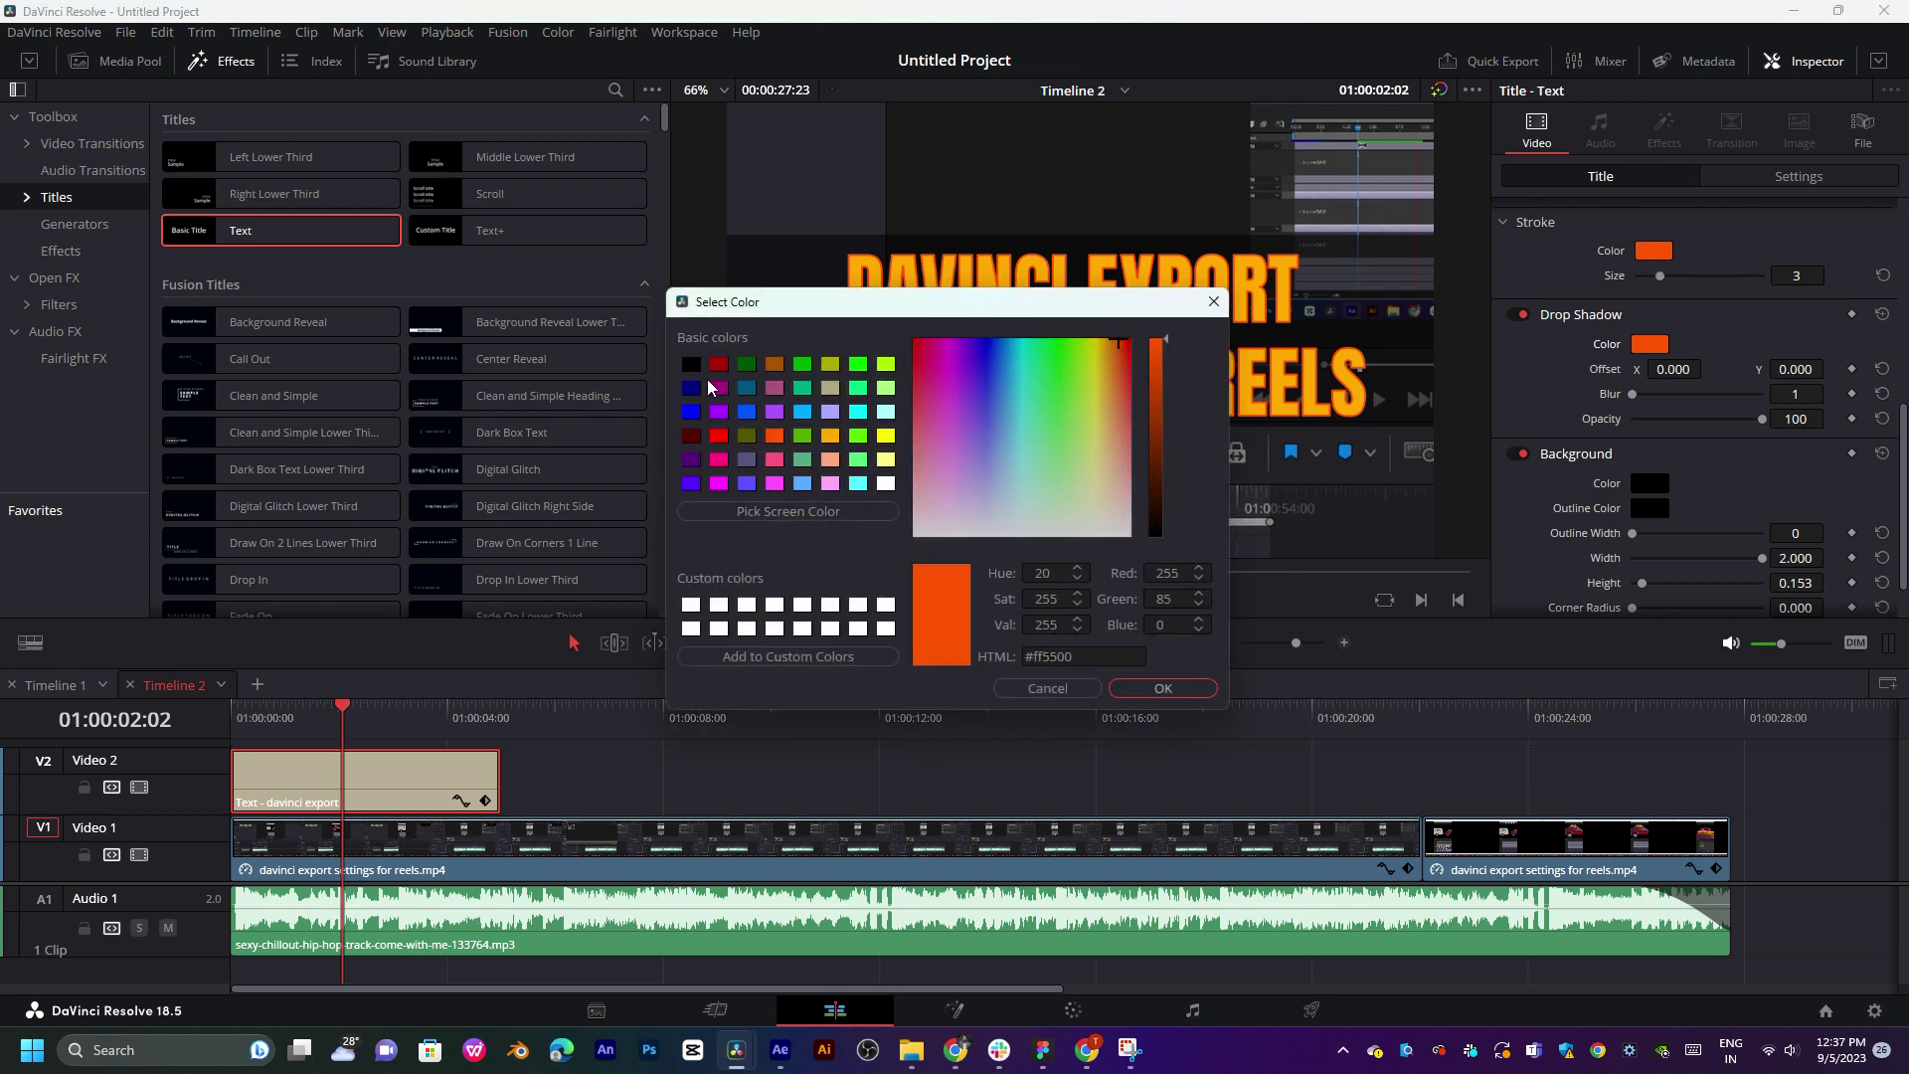
pyautogui.click(1163, 691)
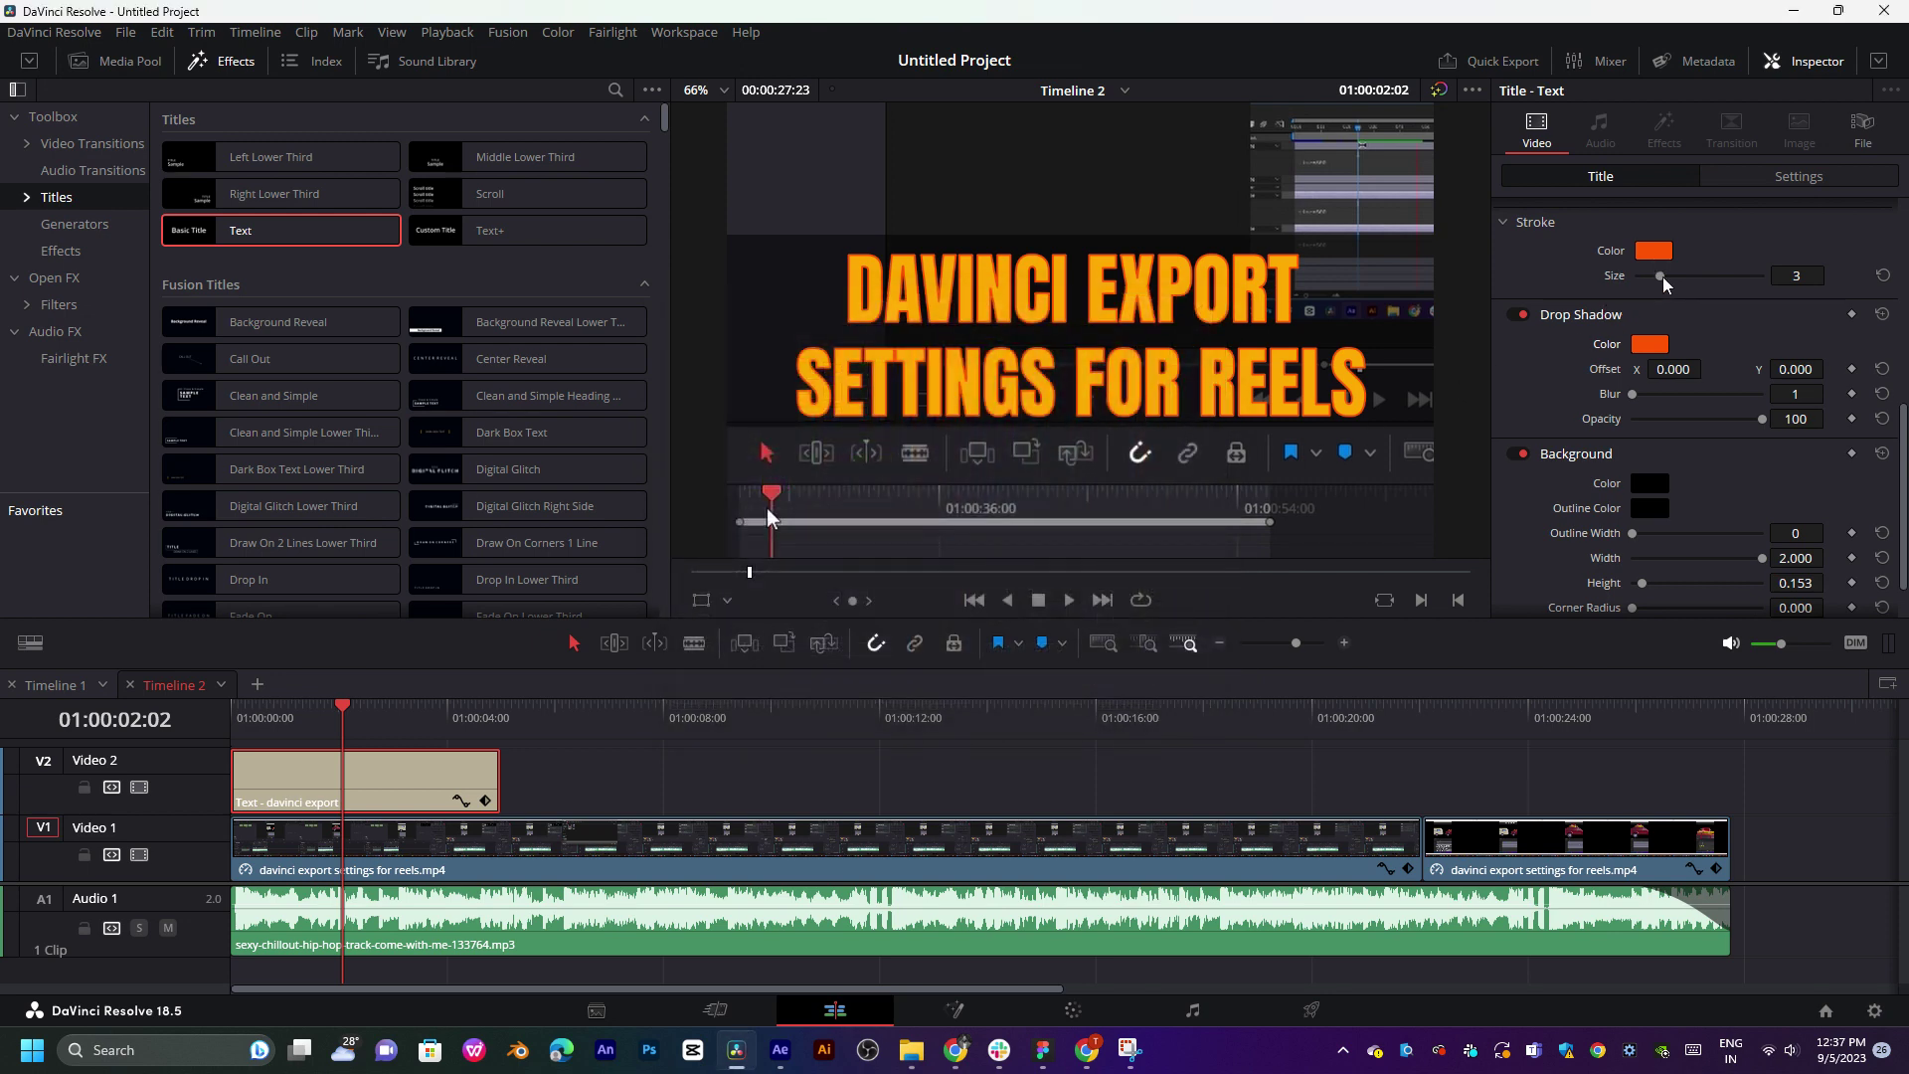
# - Set the stroke size to 0 and offset the drop shadow to X 11, Y -3
pyautogui.moveTo(1662, 278); pyautogui.dragTo(1629, 280)
pyautogui.moveTo(1651, 374); pyautogui.dragTo(1669, 374)
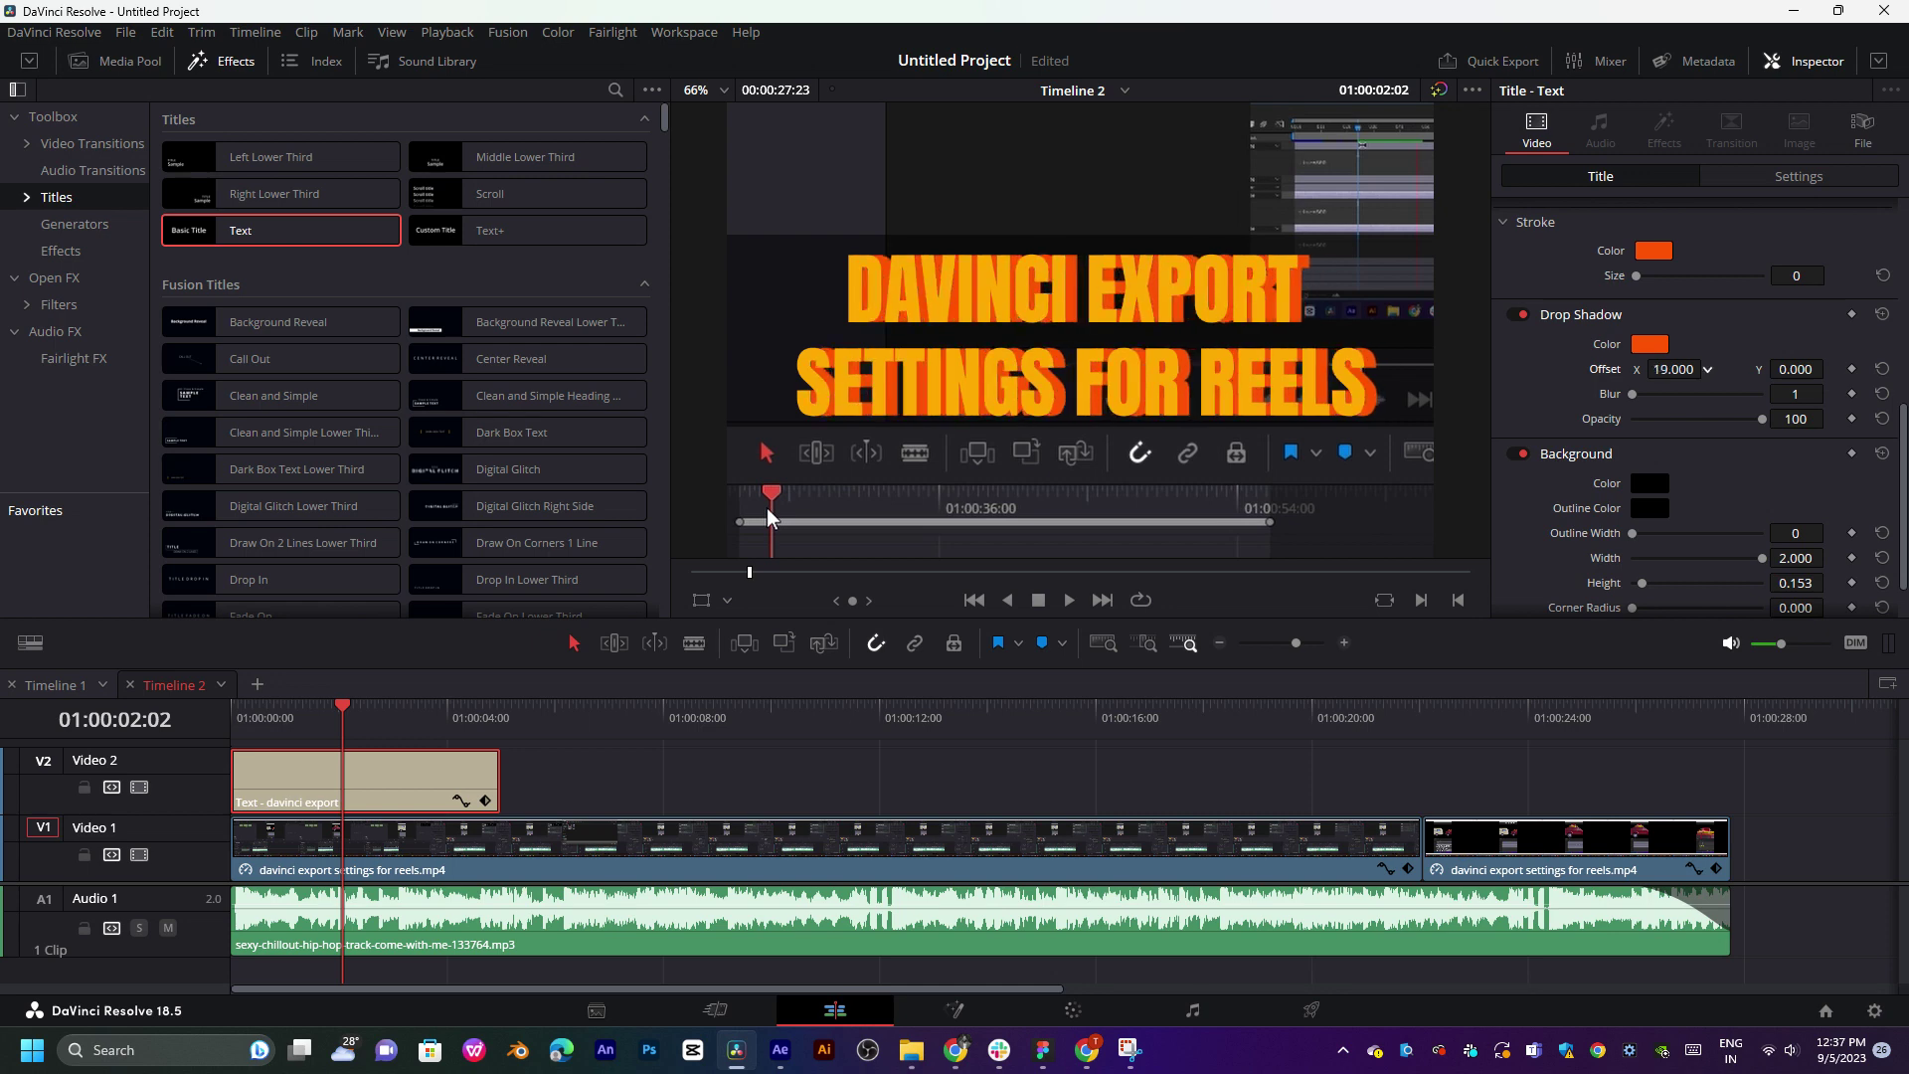
pyautogui.moveTo(1795, 369); pyautogui.dragTo(1696, 381)
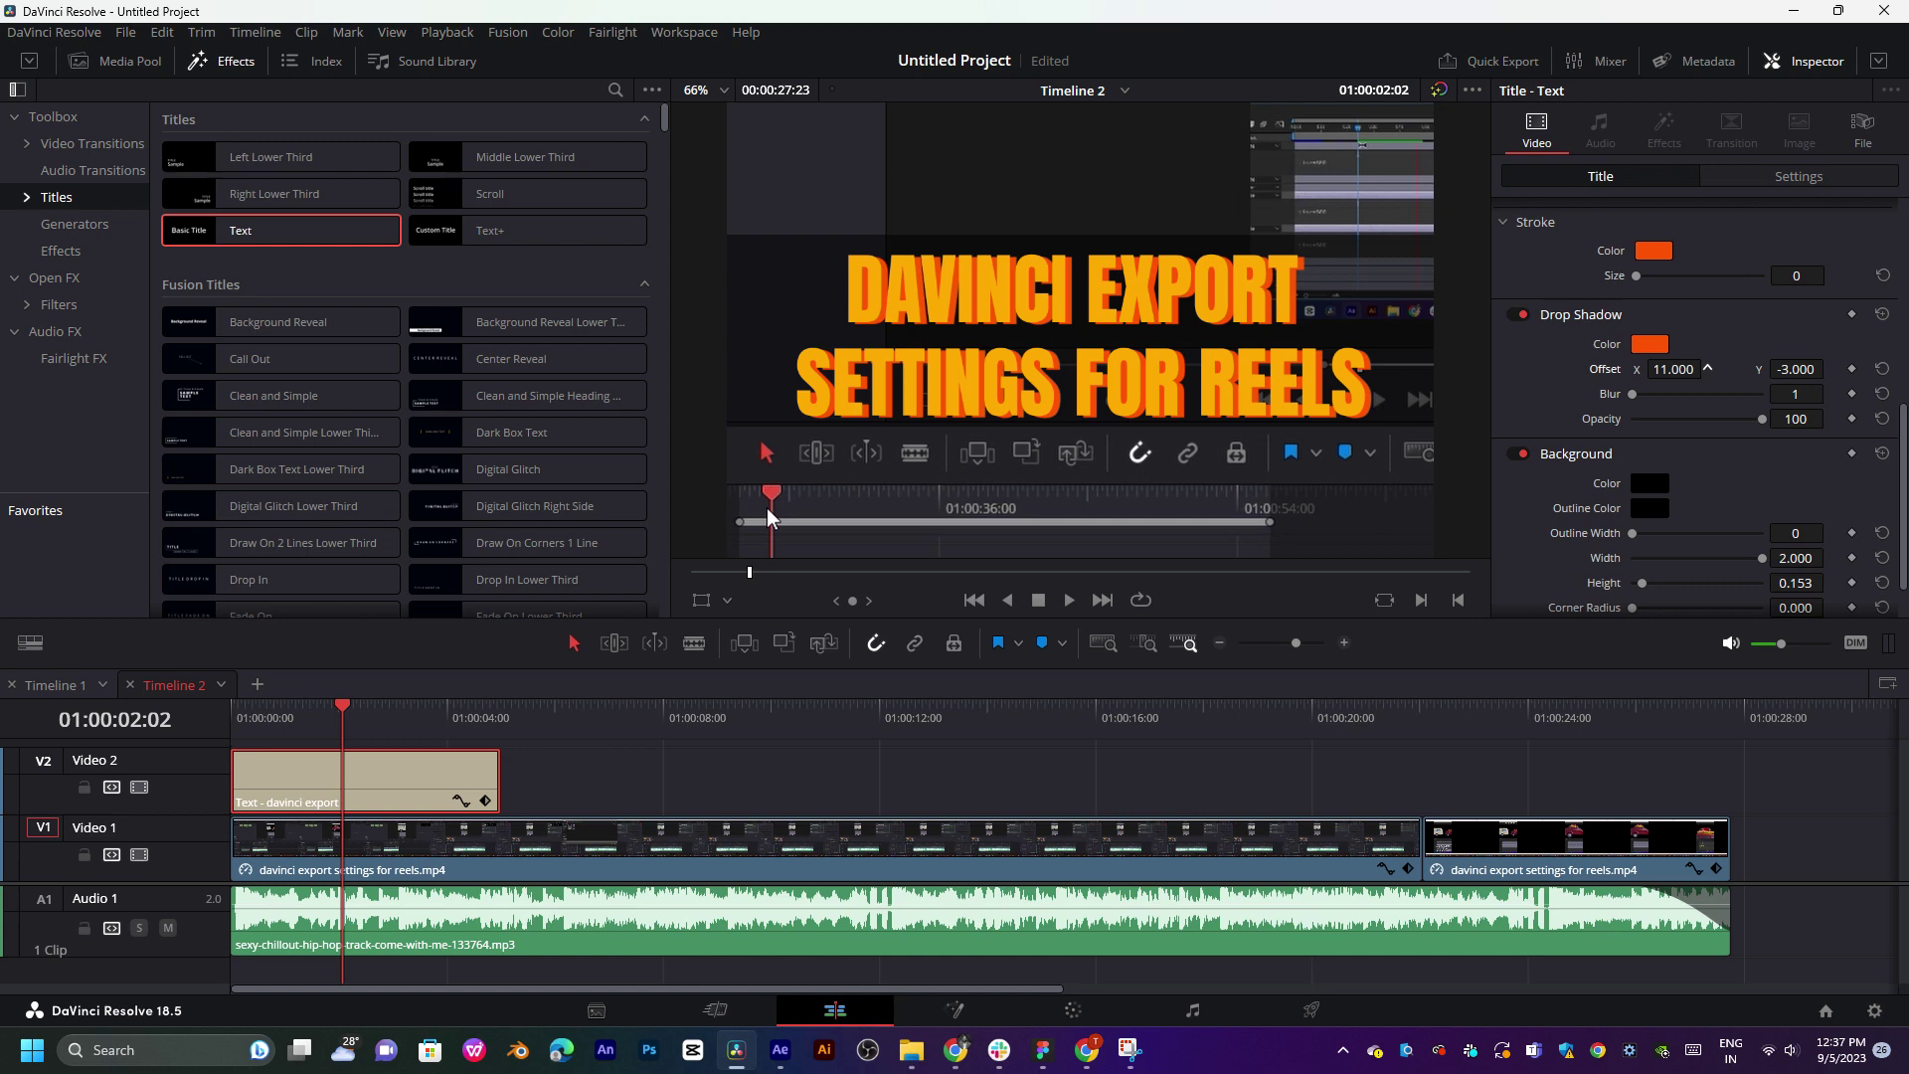
pyautogui.scroll(-4, 1078, 328)
# - Set the title text size to 55
pyautogui.scroll(3, 1604, 353)
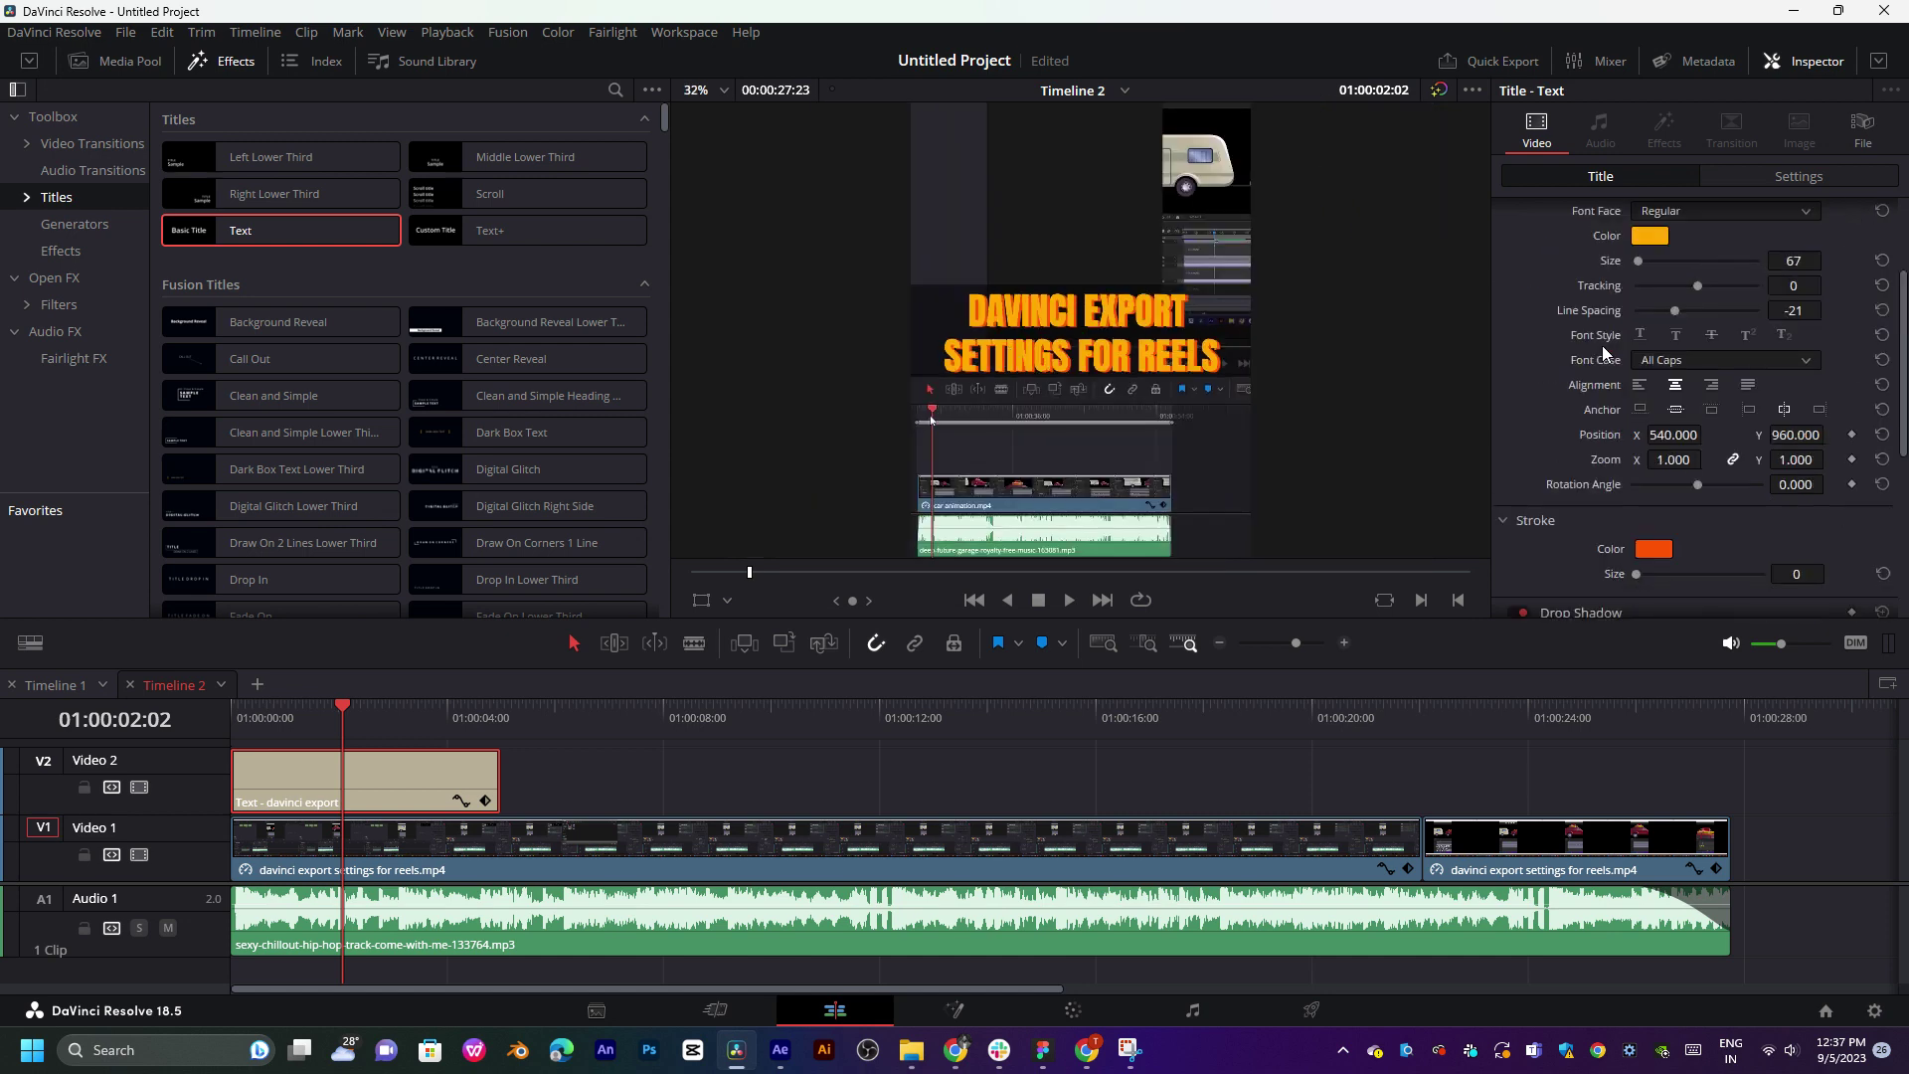
pyautogui.scroll(2, 1604, 353)
pyautogui.moveTo(1638, 419); pyautogui.dragTo(1635, 420)
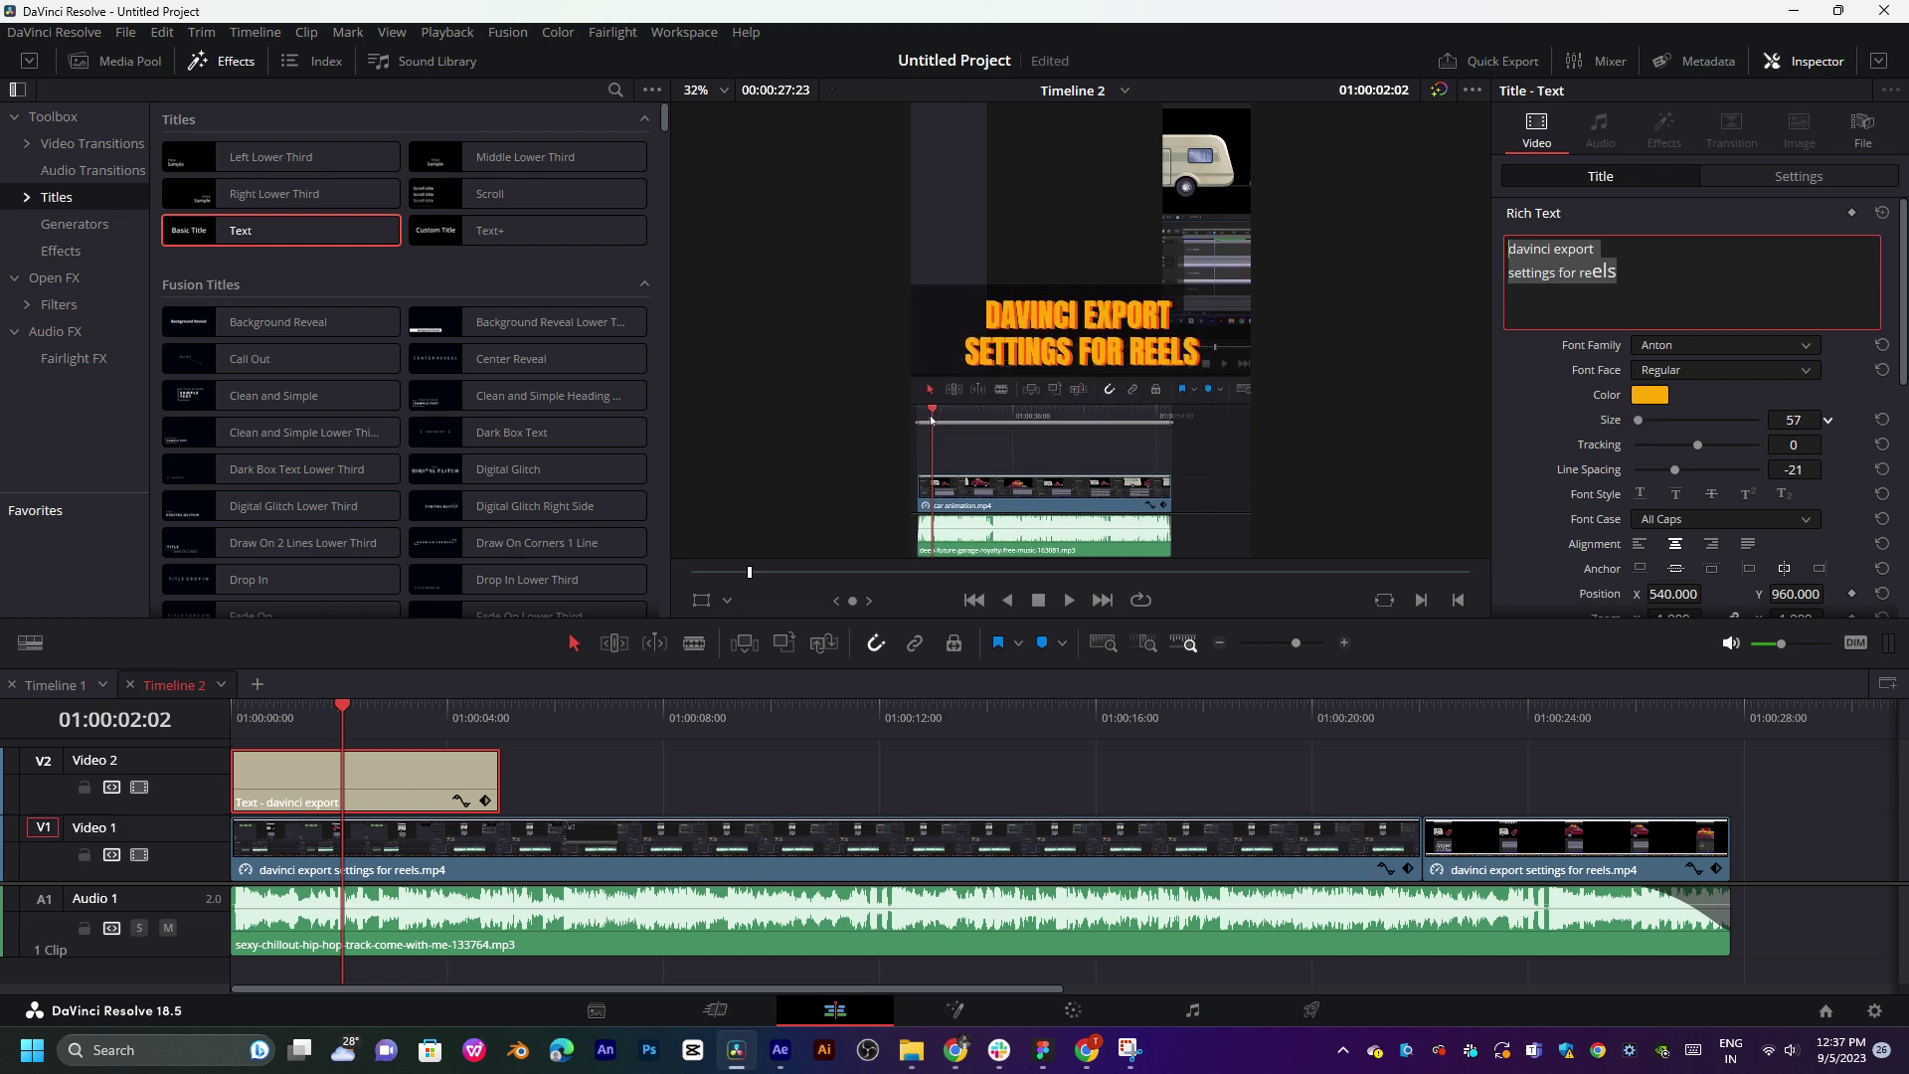
pyautogui.scroll(3, 1054, 307)
pyautogui.scroll(2, 1144, 348)
pyautogui.click(1816, 417)
pyautogui.write('55')
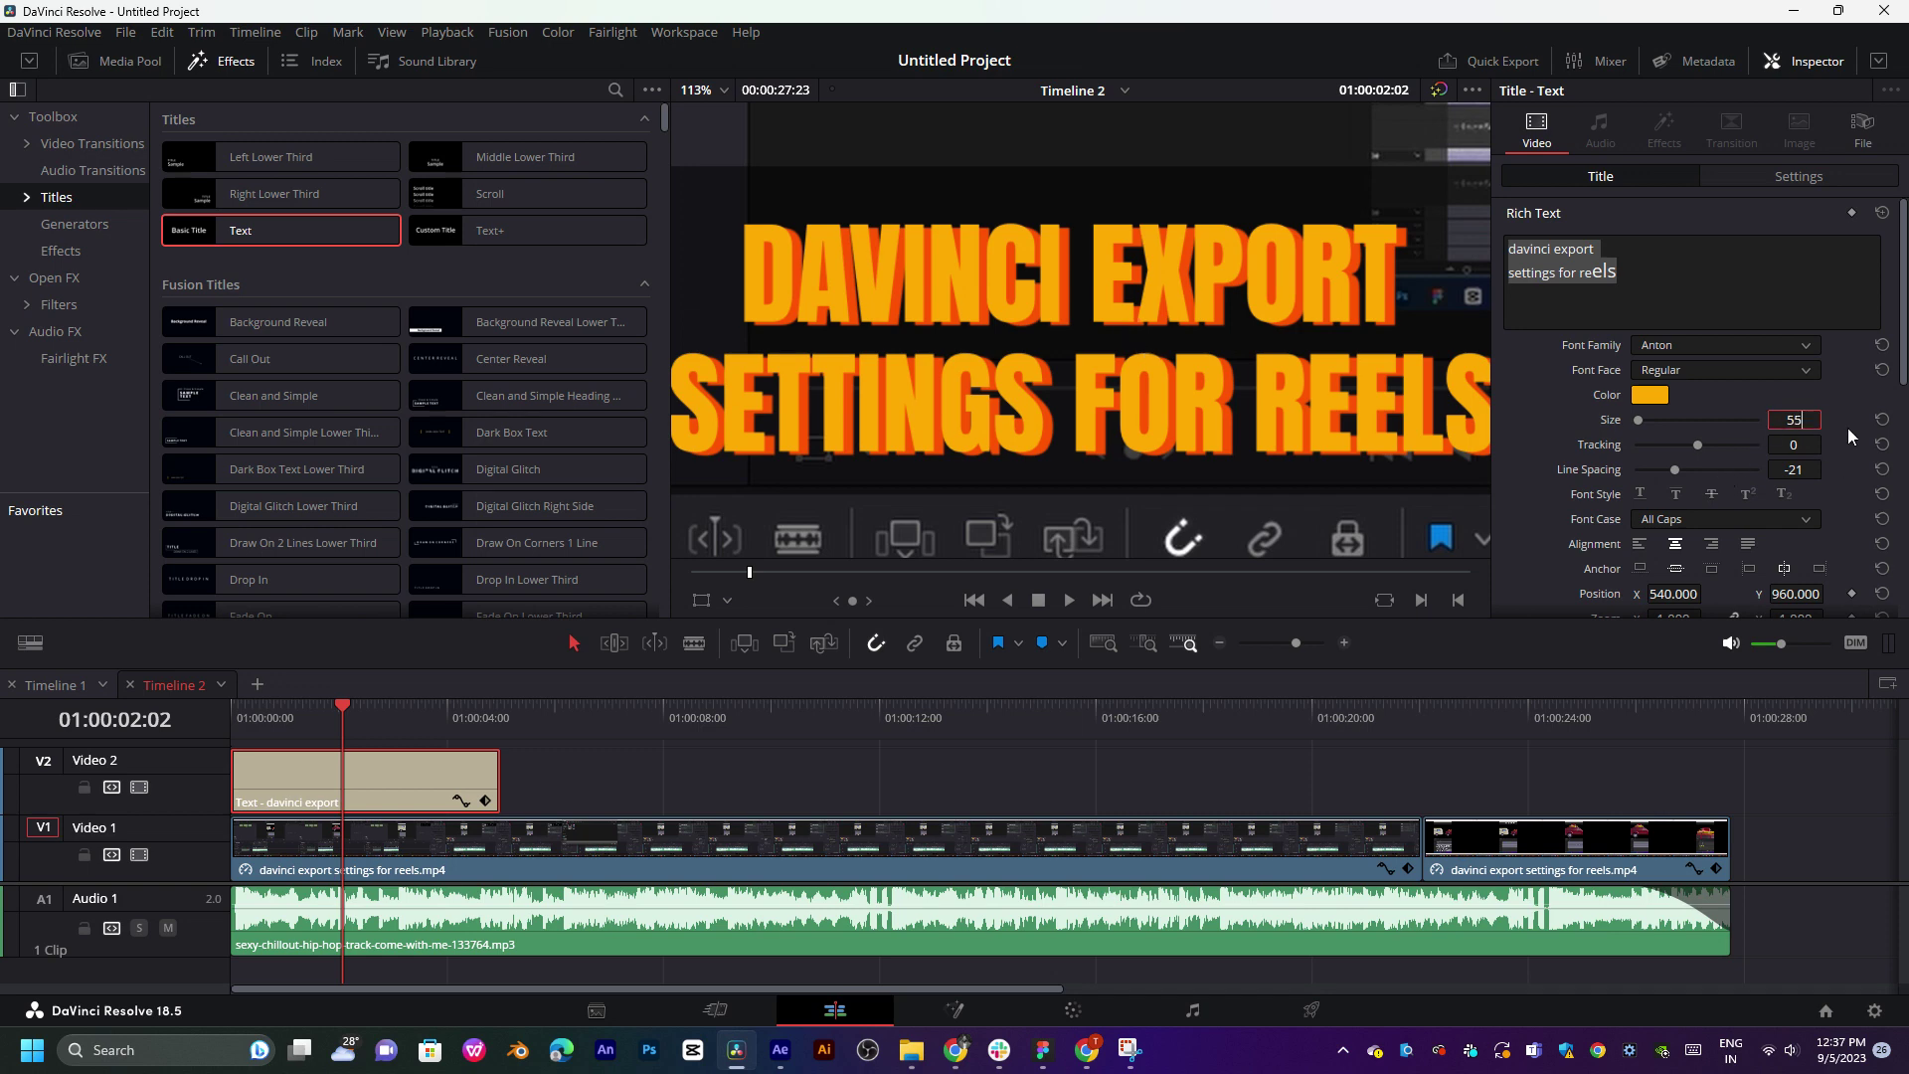
pyautogui.press('Return')
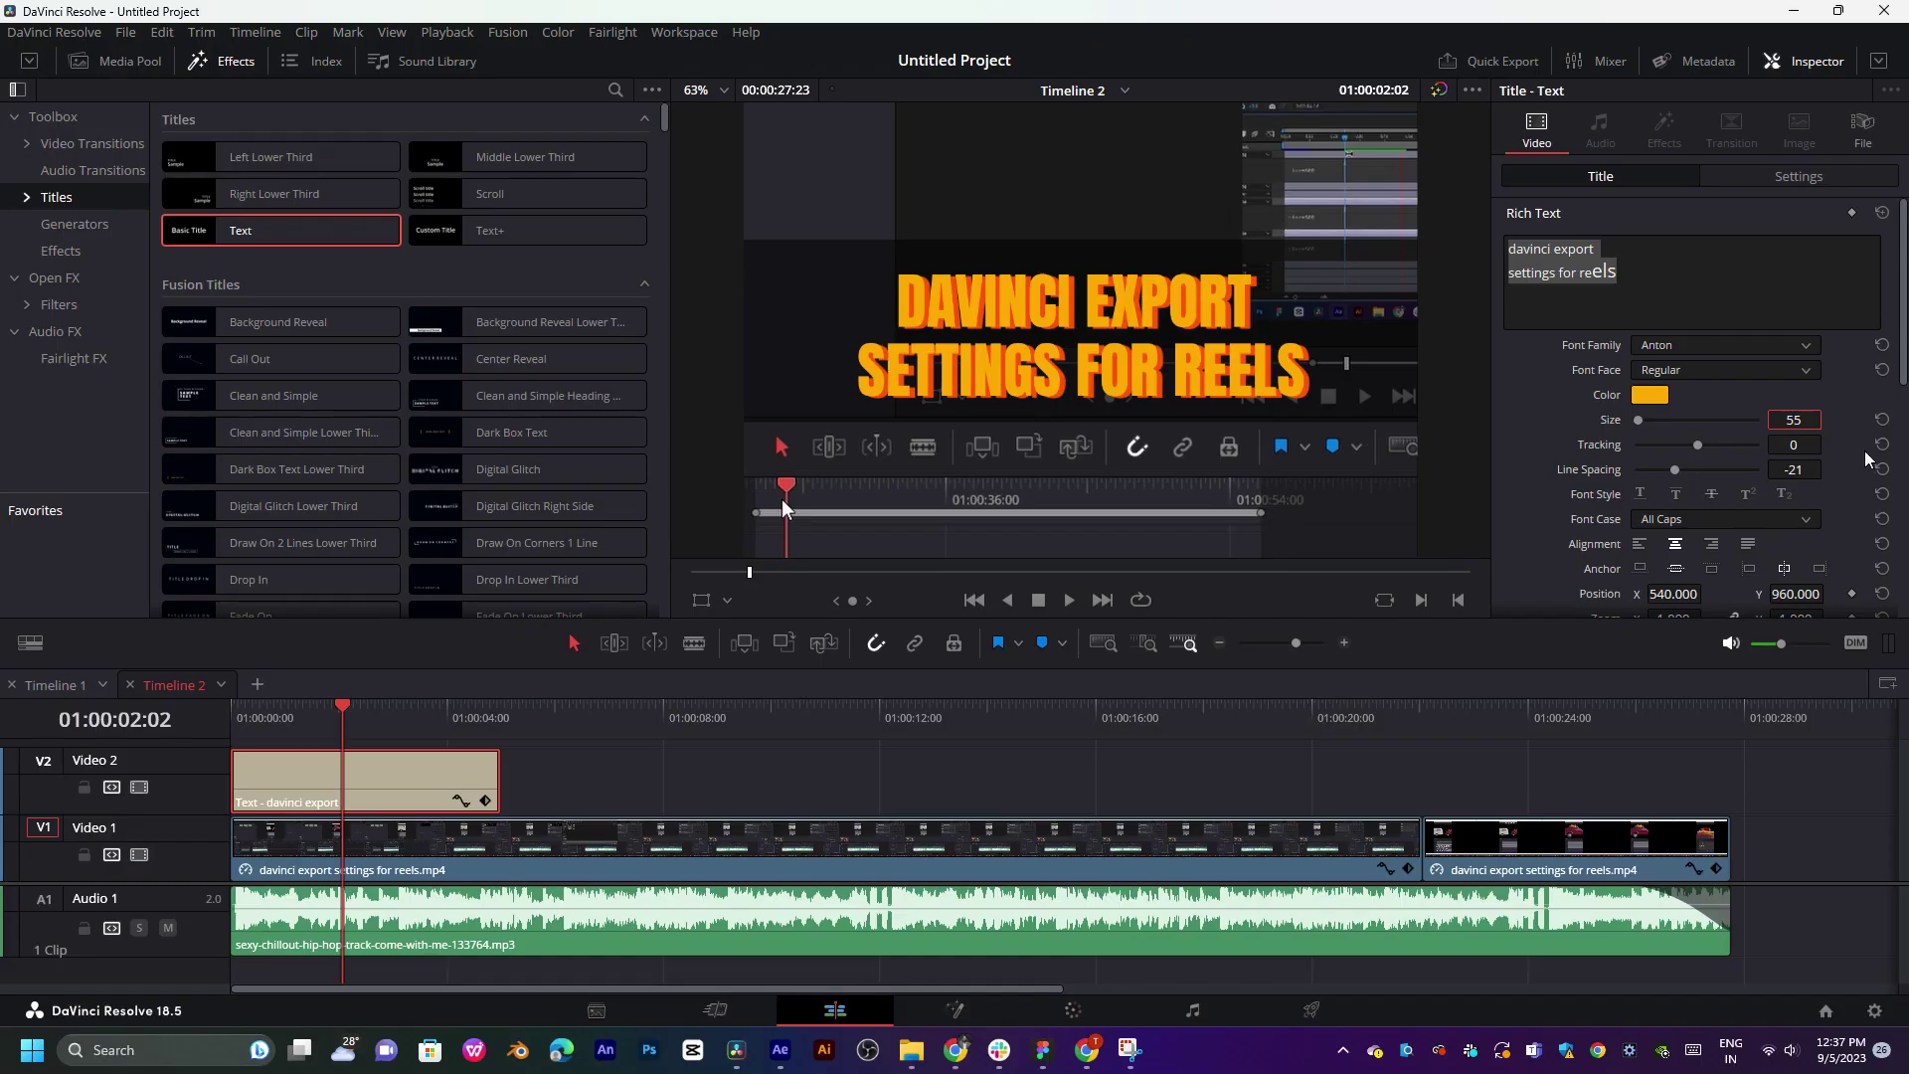
# - Tighten the orange drop shadow to offset X 7, Y -1 at opacity 79
pyautogui.scroll(-2, 1865, 457)
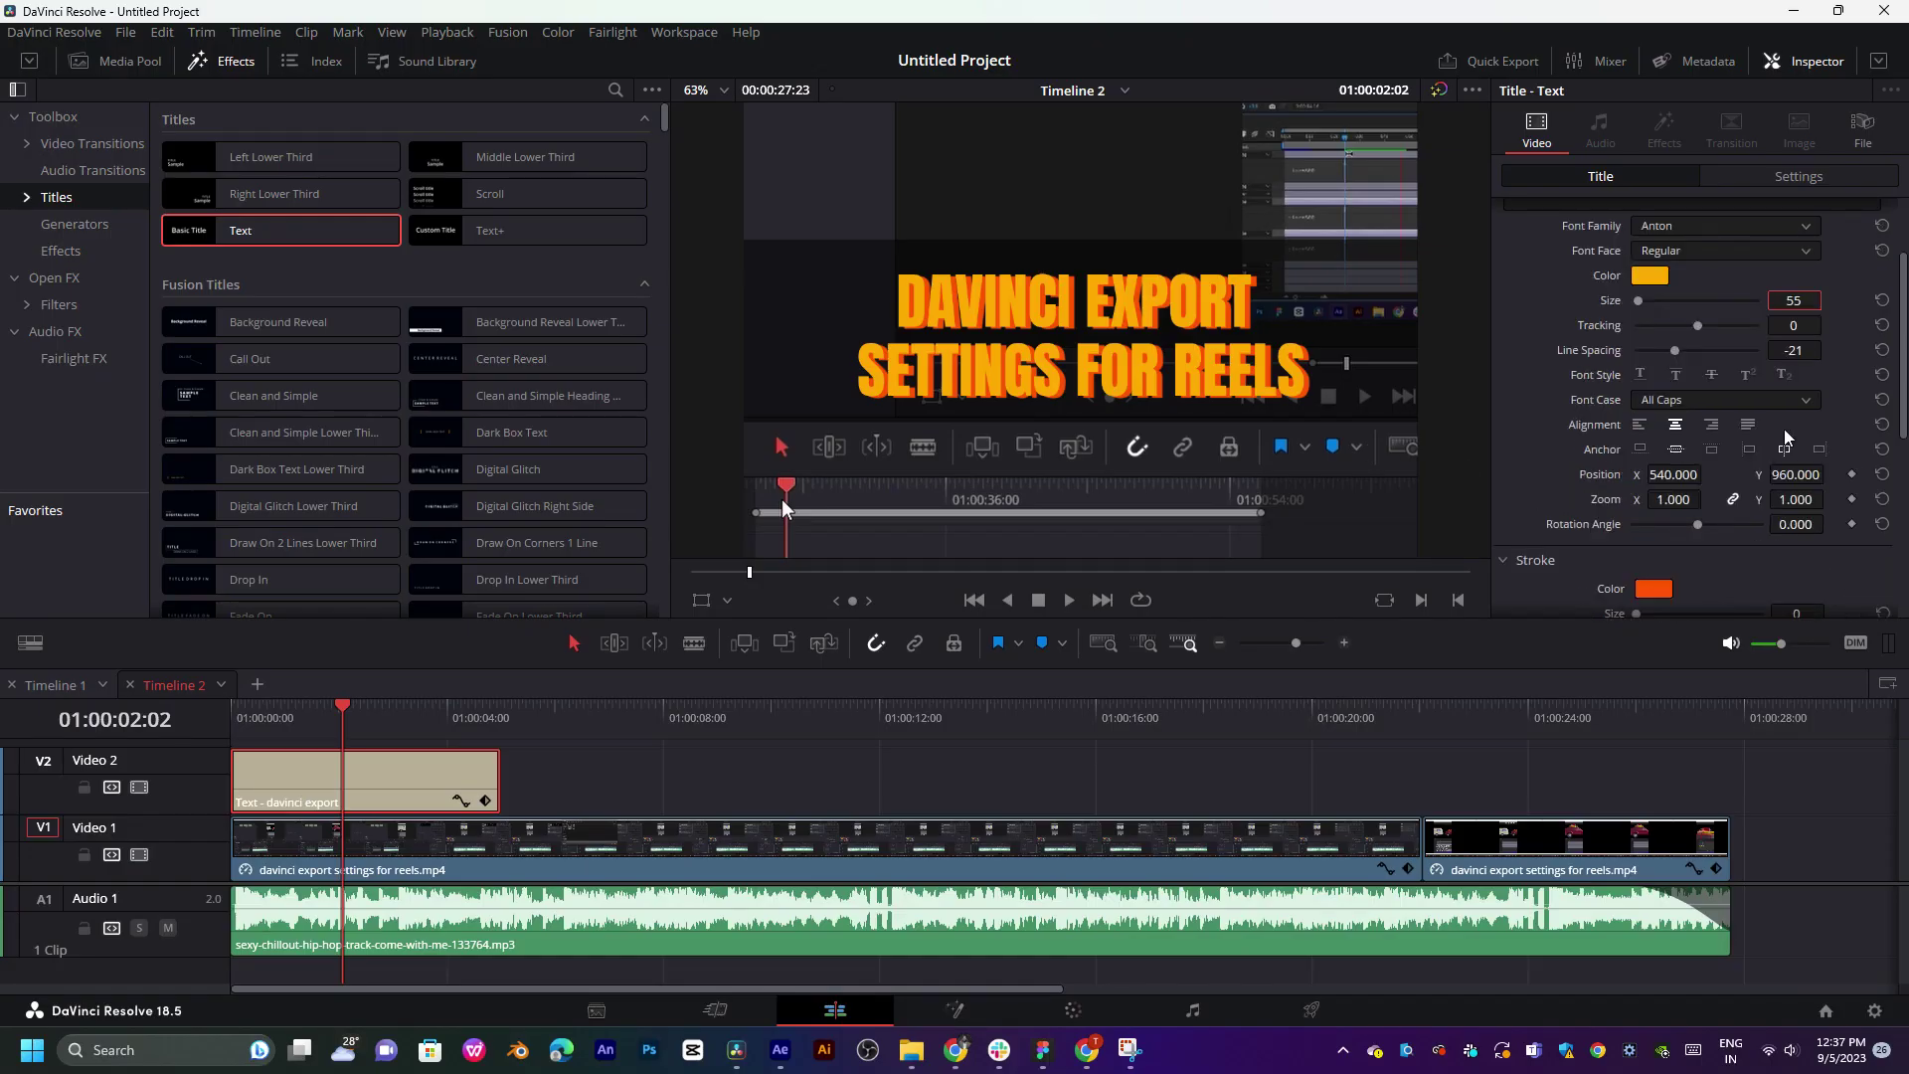
pyautogui.scroll(-3, 1540, 516)
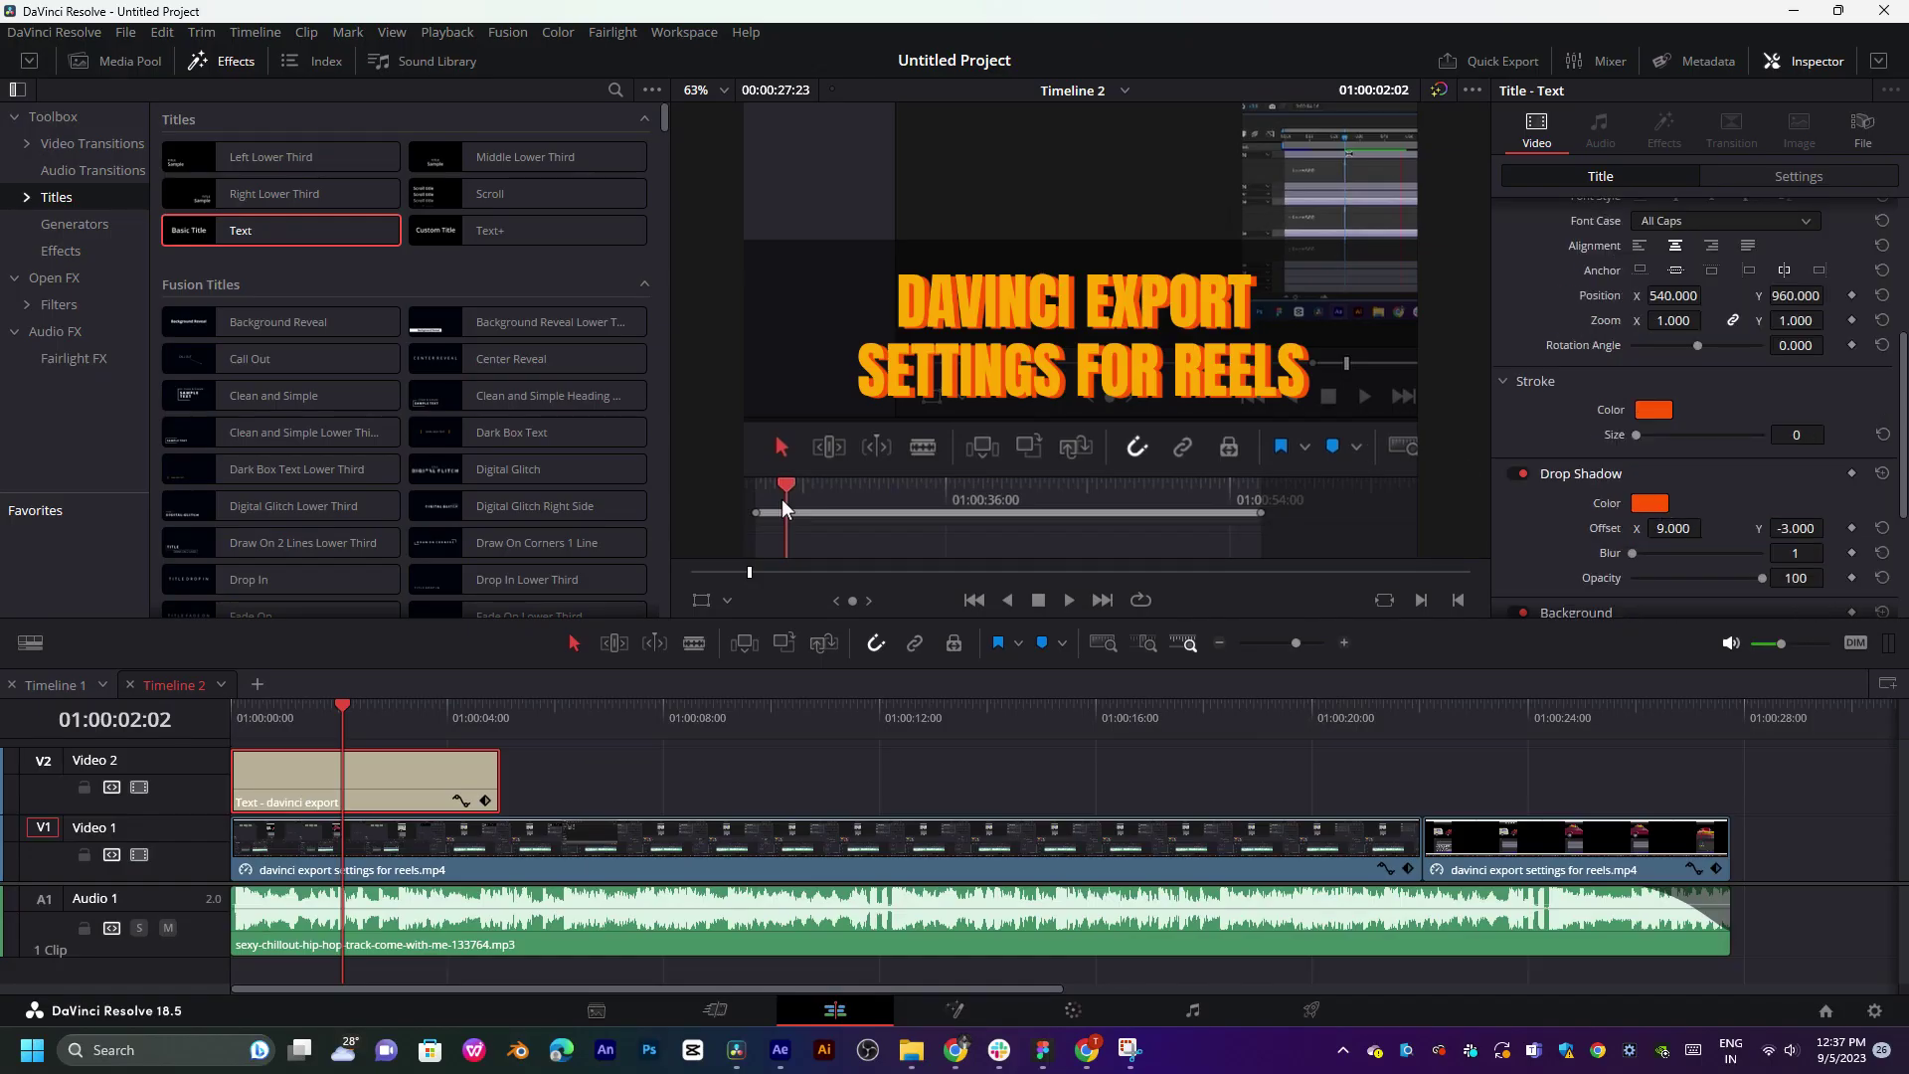
pyautogui.moveTo(1707, 528); pyautogui.dragTo(1836, 528)
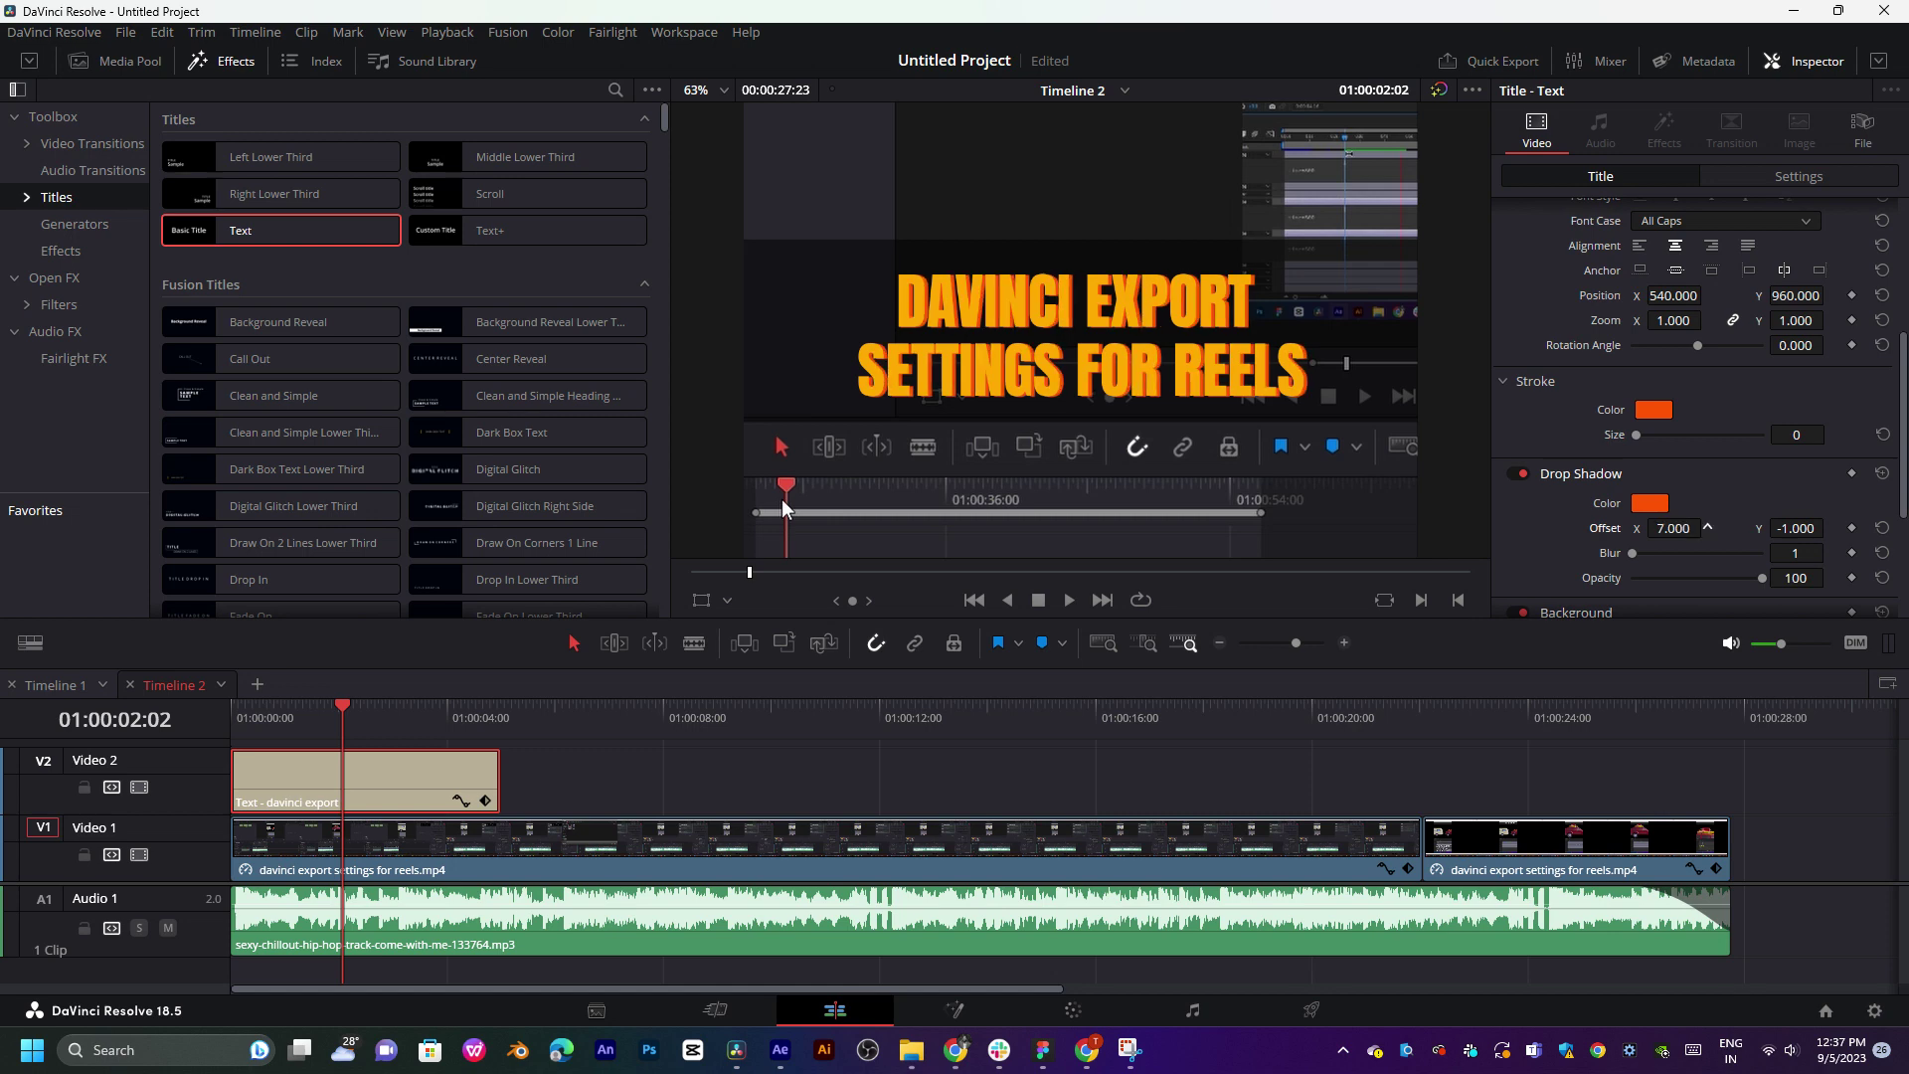
pyautogui.moveTo(1824, 527); pyautogui.dragTo(1835, 528)
pyautogui.scroll(2, 1096, 324)
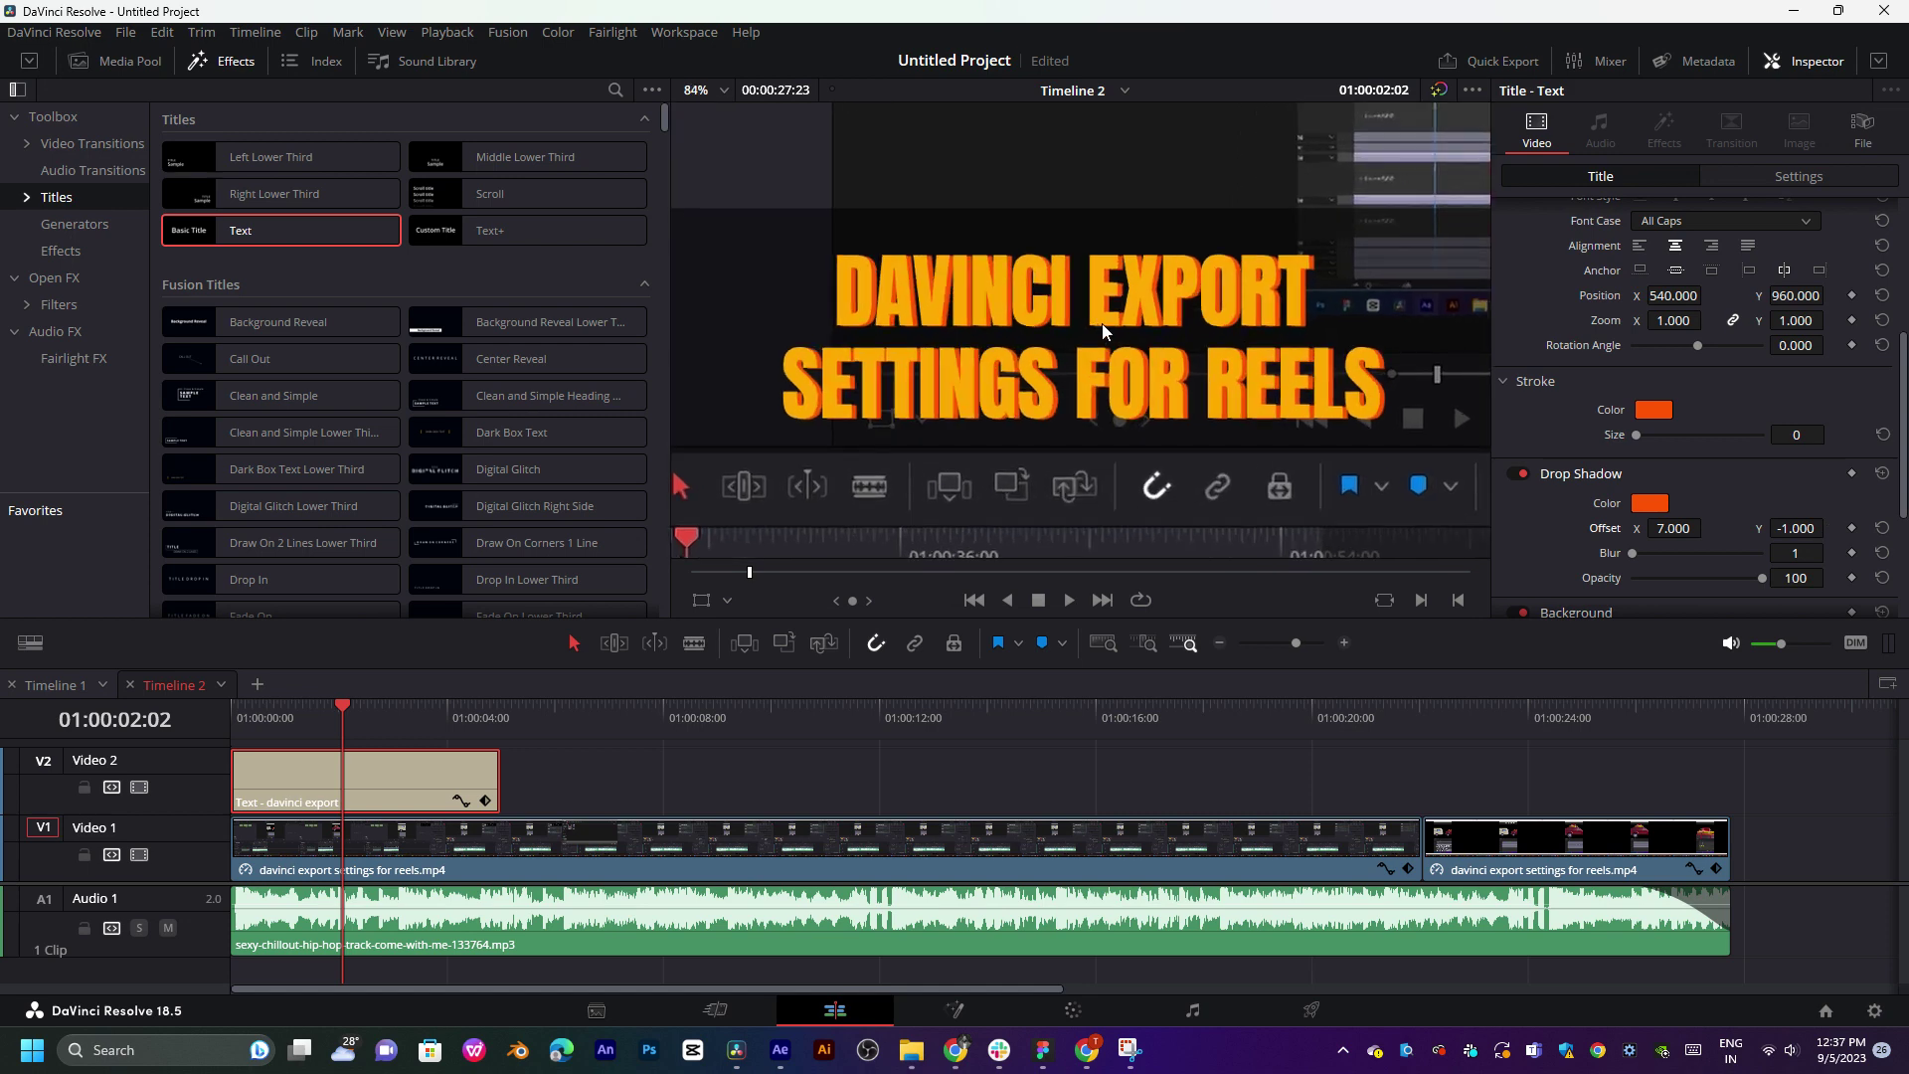
pyautogui.moveTo(1632, 553); pyautogui.dragTo(1632, 564)
pyautogui.moveTo(1762, 579); pyautogui.dragTo(1701, 578)
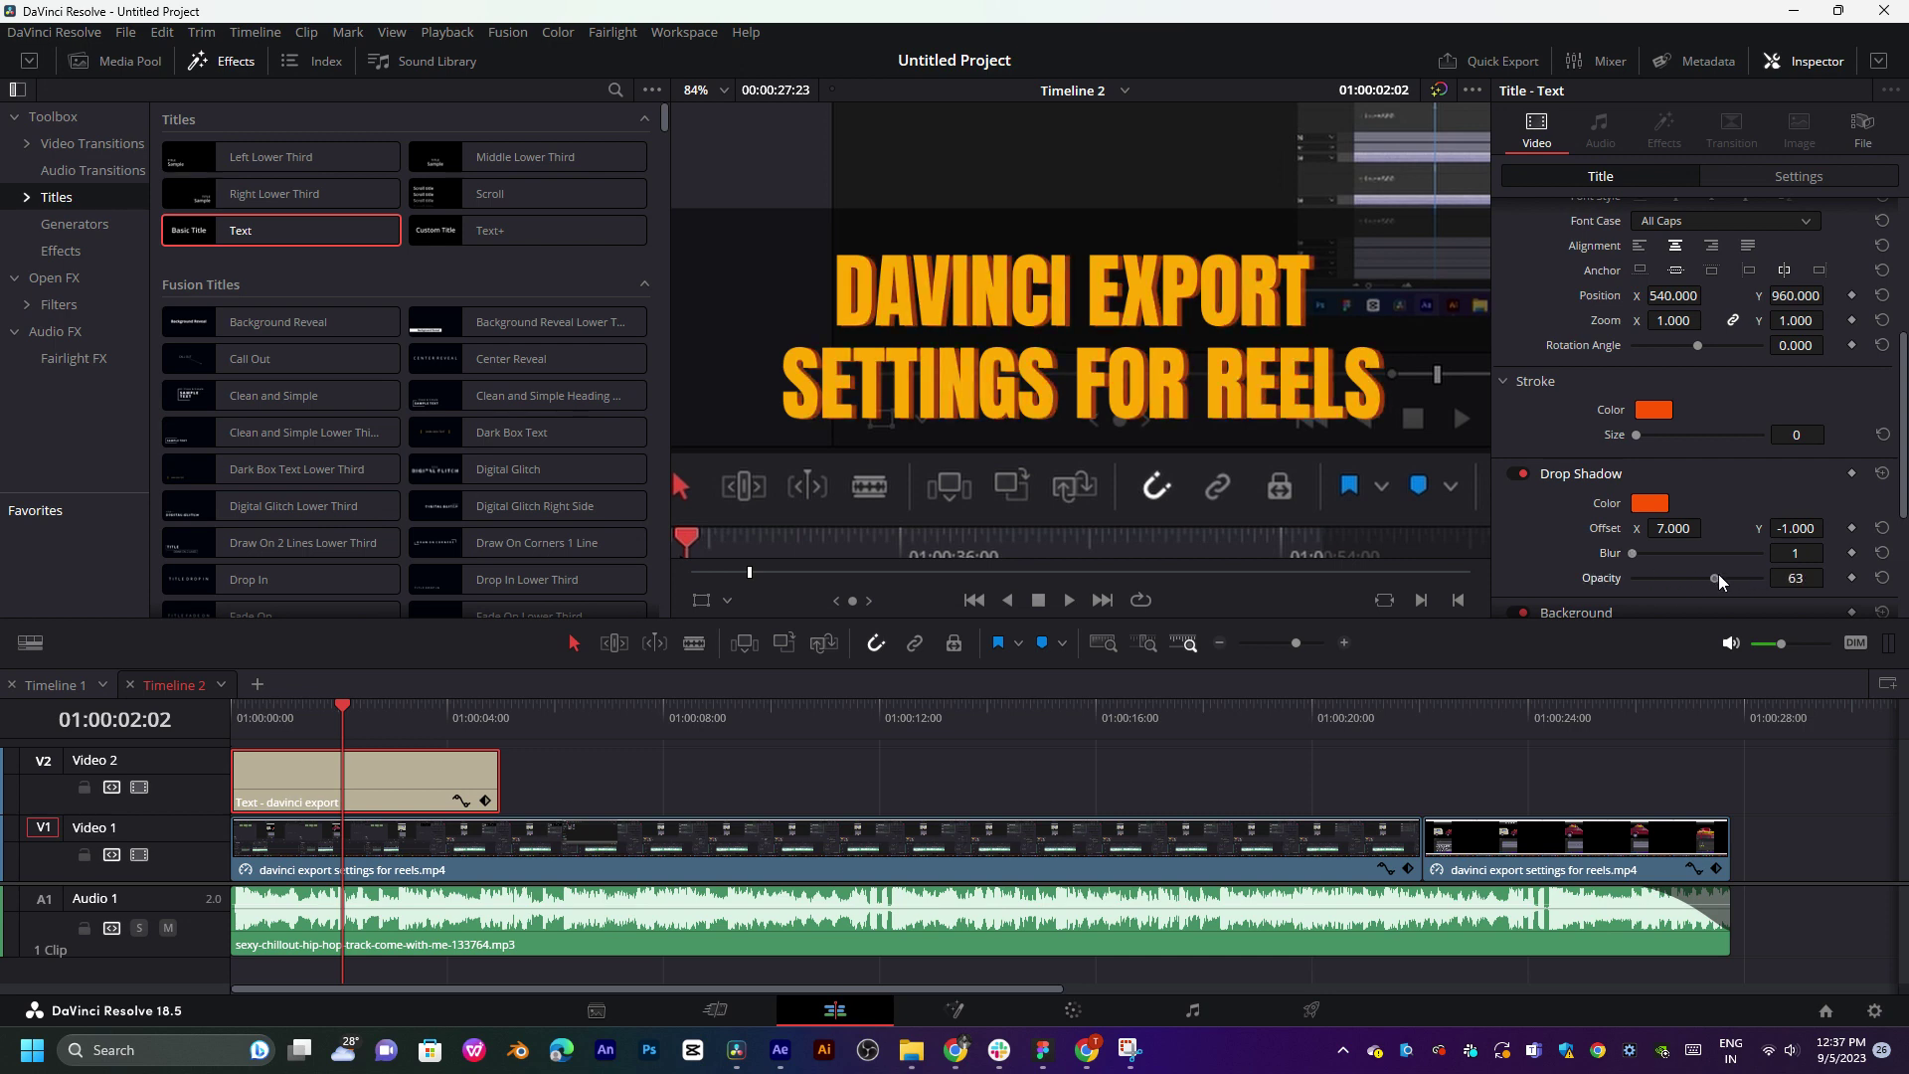
pyautogui.moveTo(1719, 575); pyautogui.dragTo(1738, 565)
pyautogui.scroll(-2, 1215, 310)
pyautogui.scroll(-2, 1215, 310)
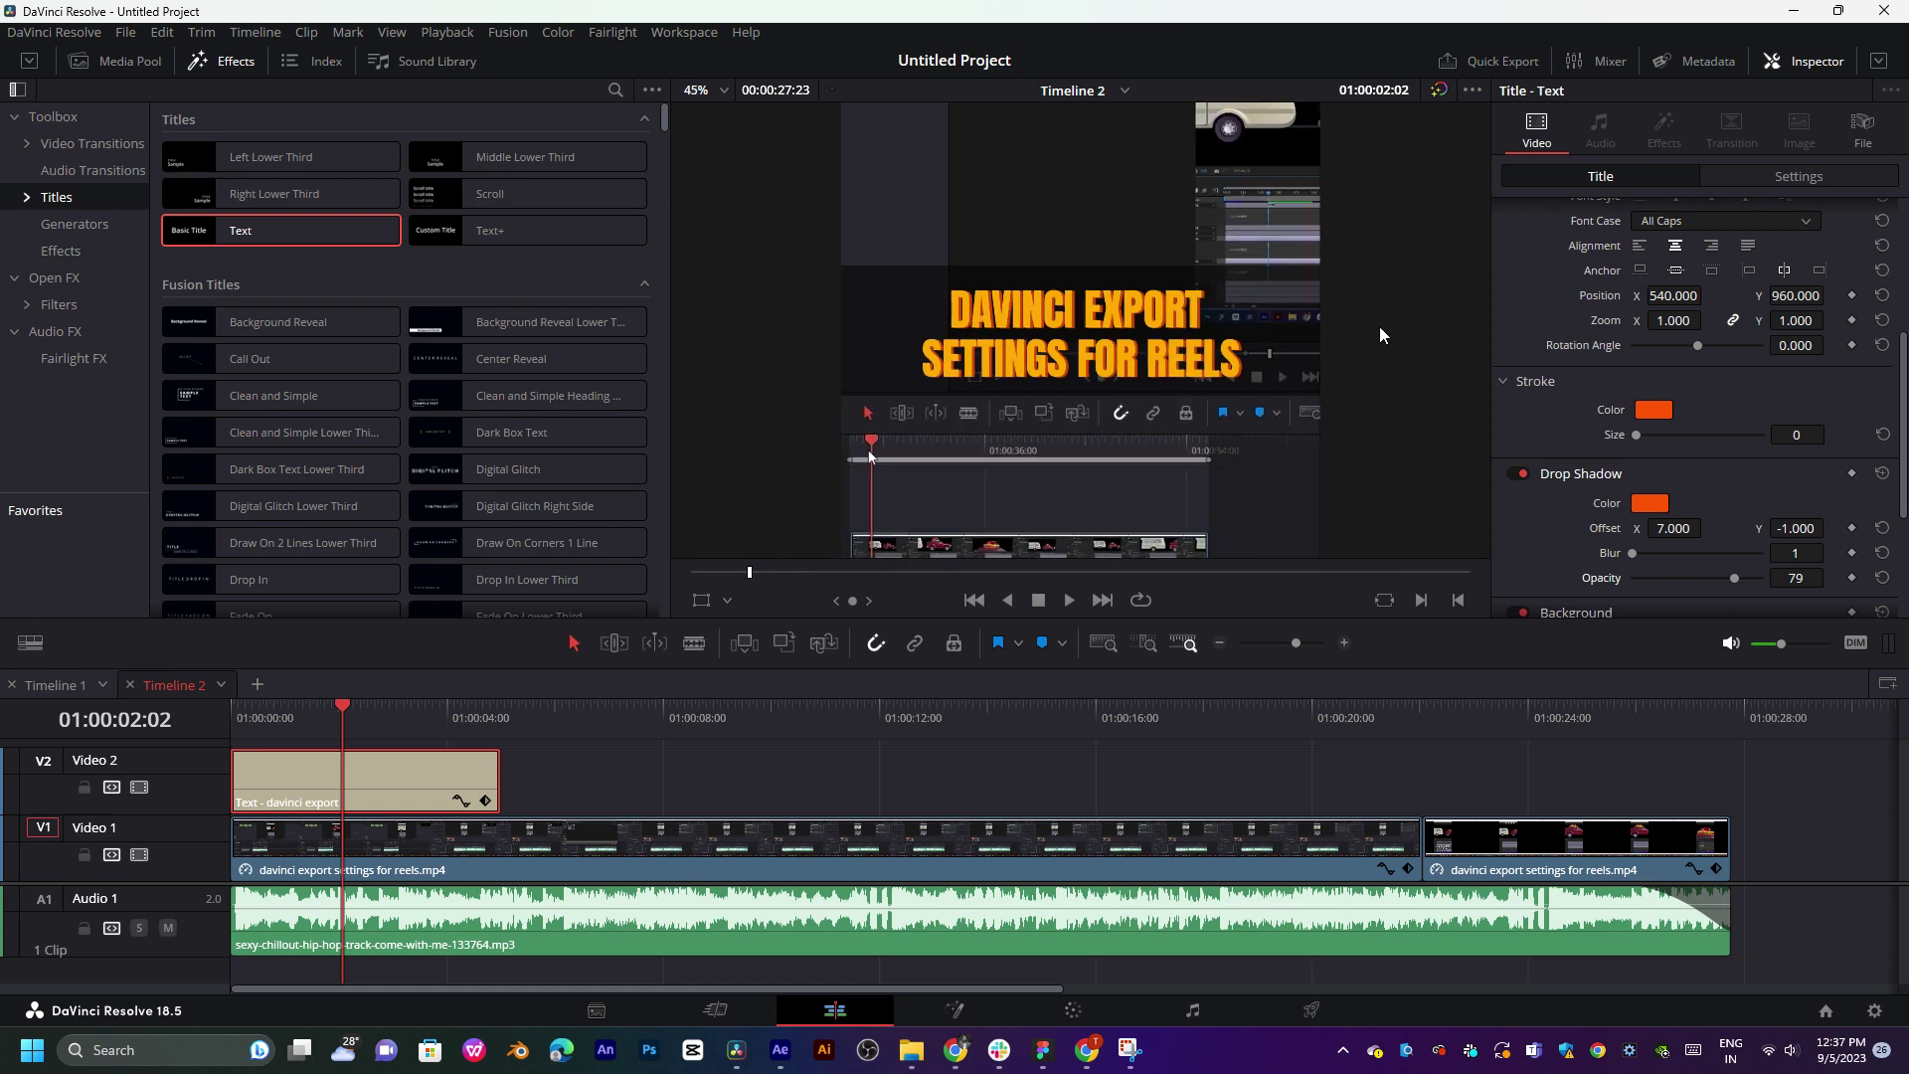
pyautogui.scroll(-3, 1378, 330)
pyautogui.moveTo(342, 712); pyautogui.dragTo(217, 724)
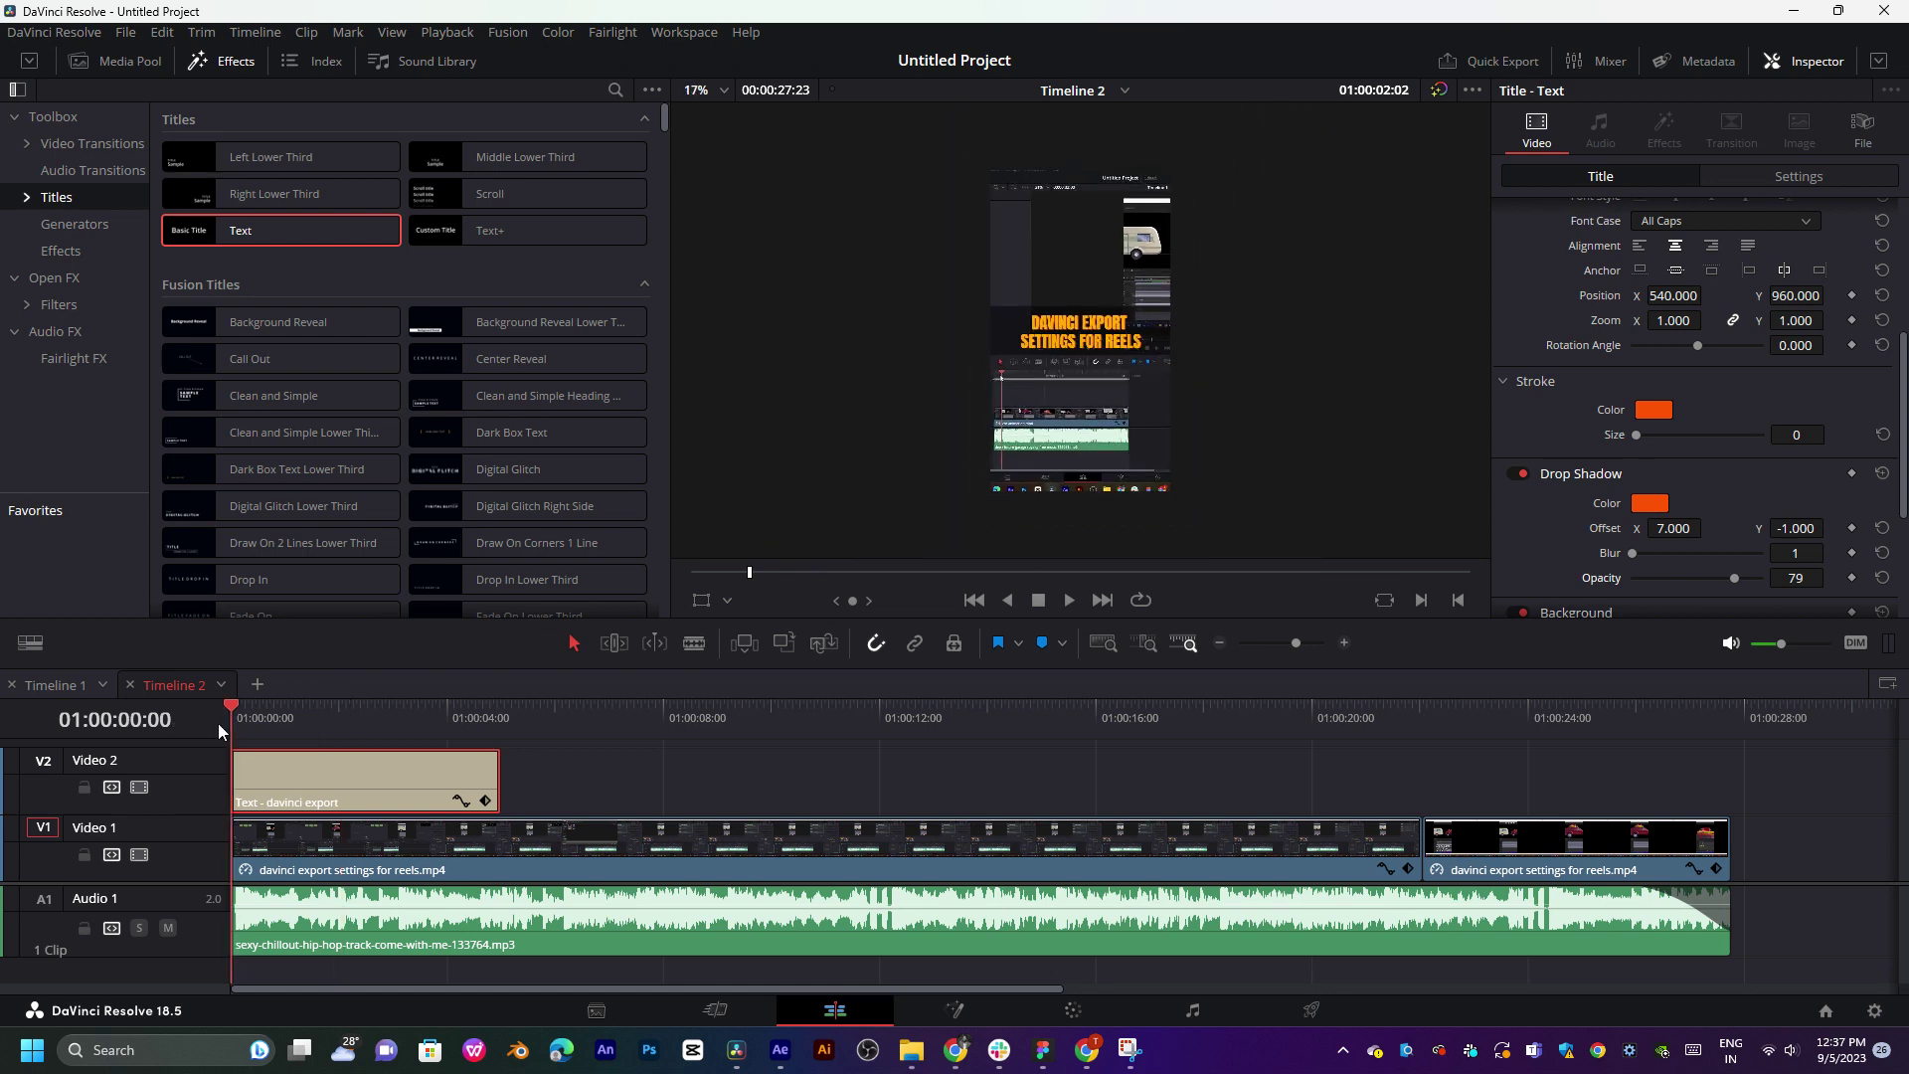
pyautogui.press('space')
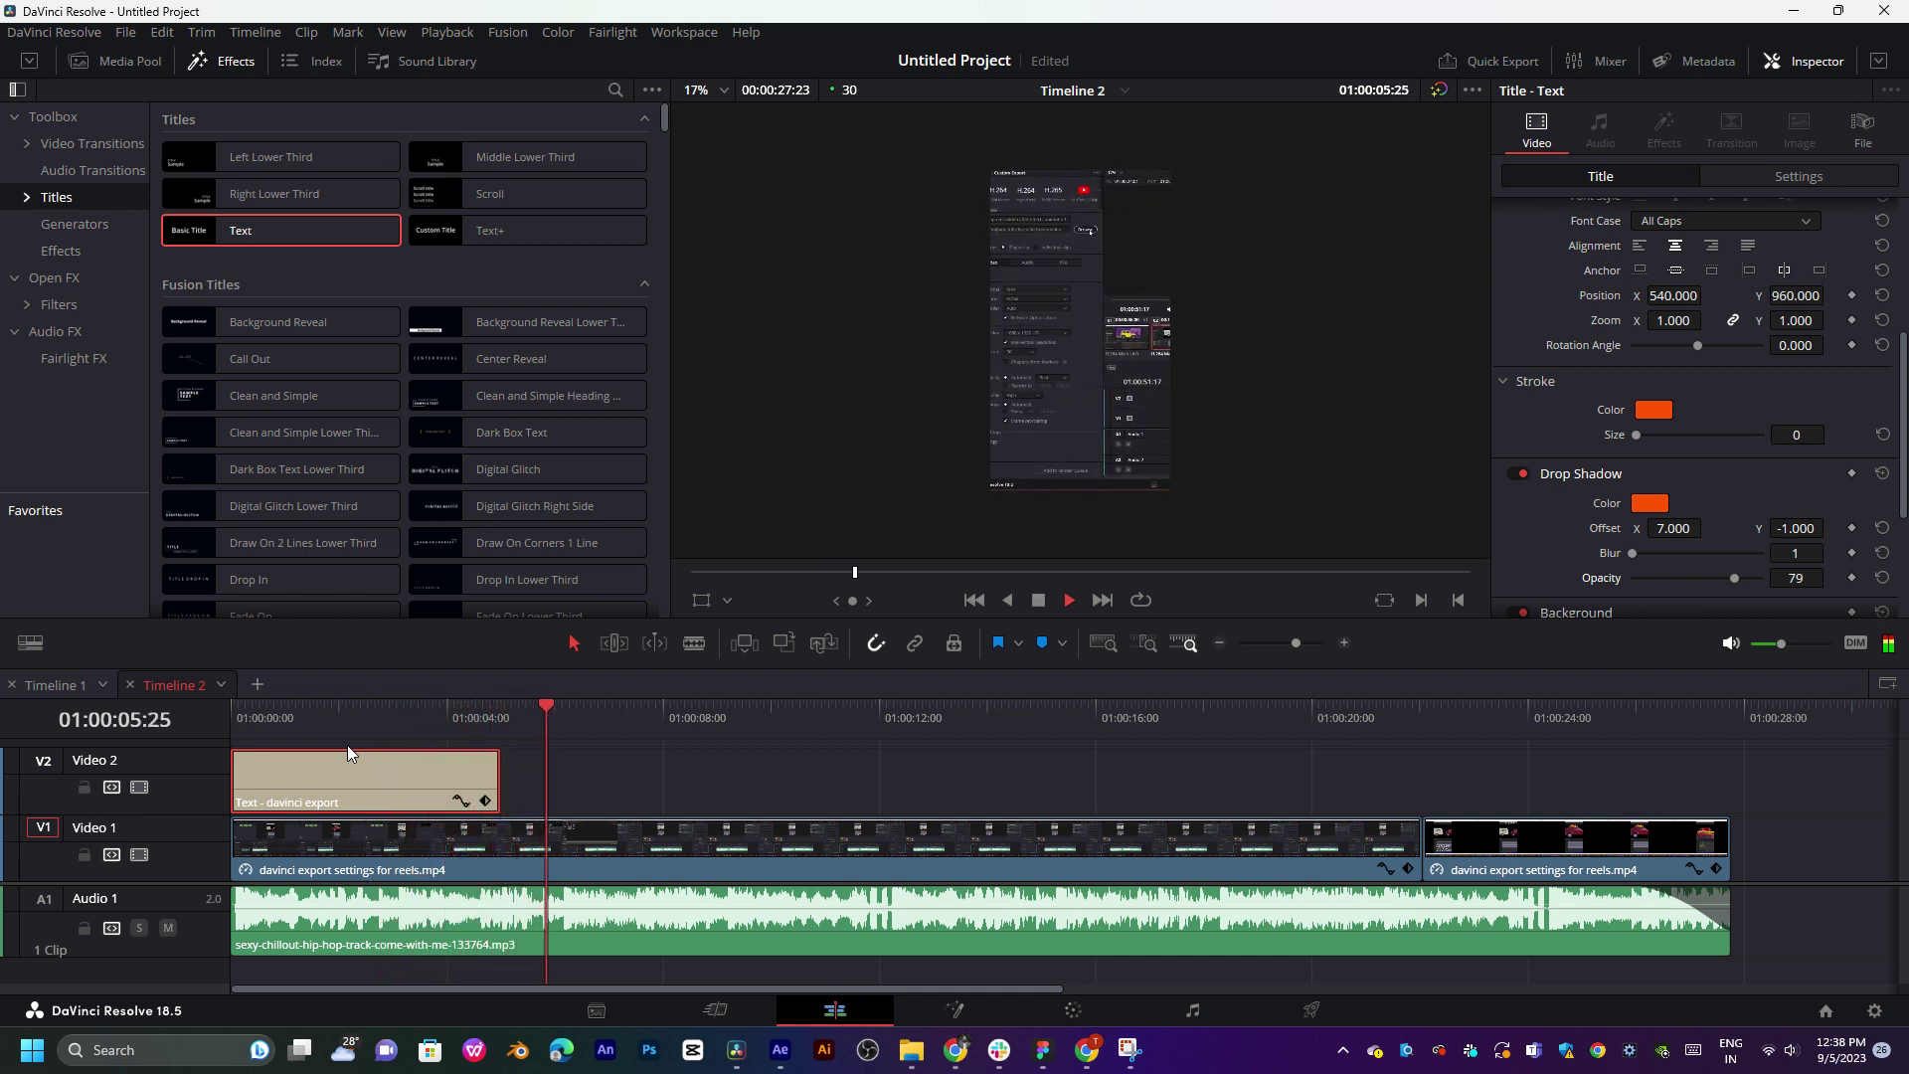
pyautogui.press('space')
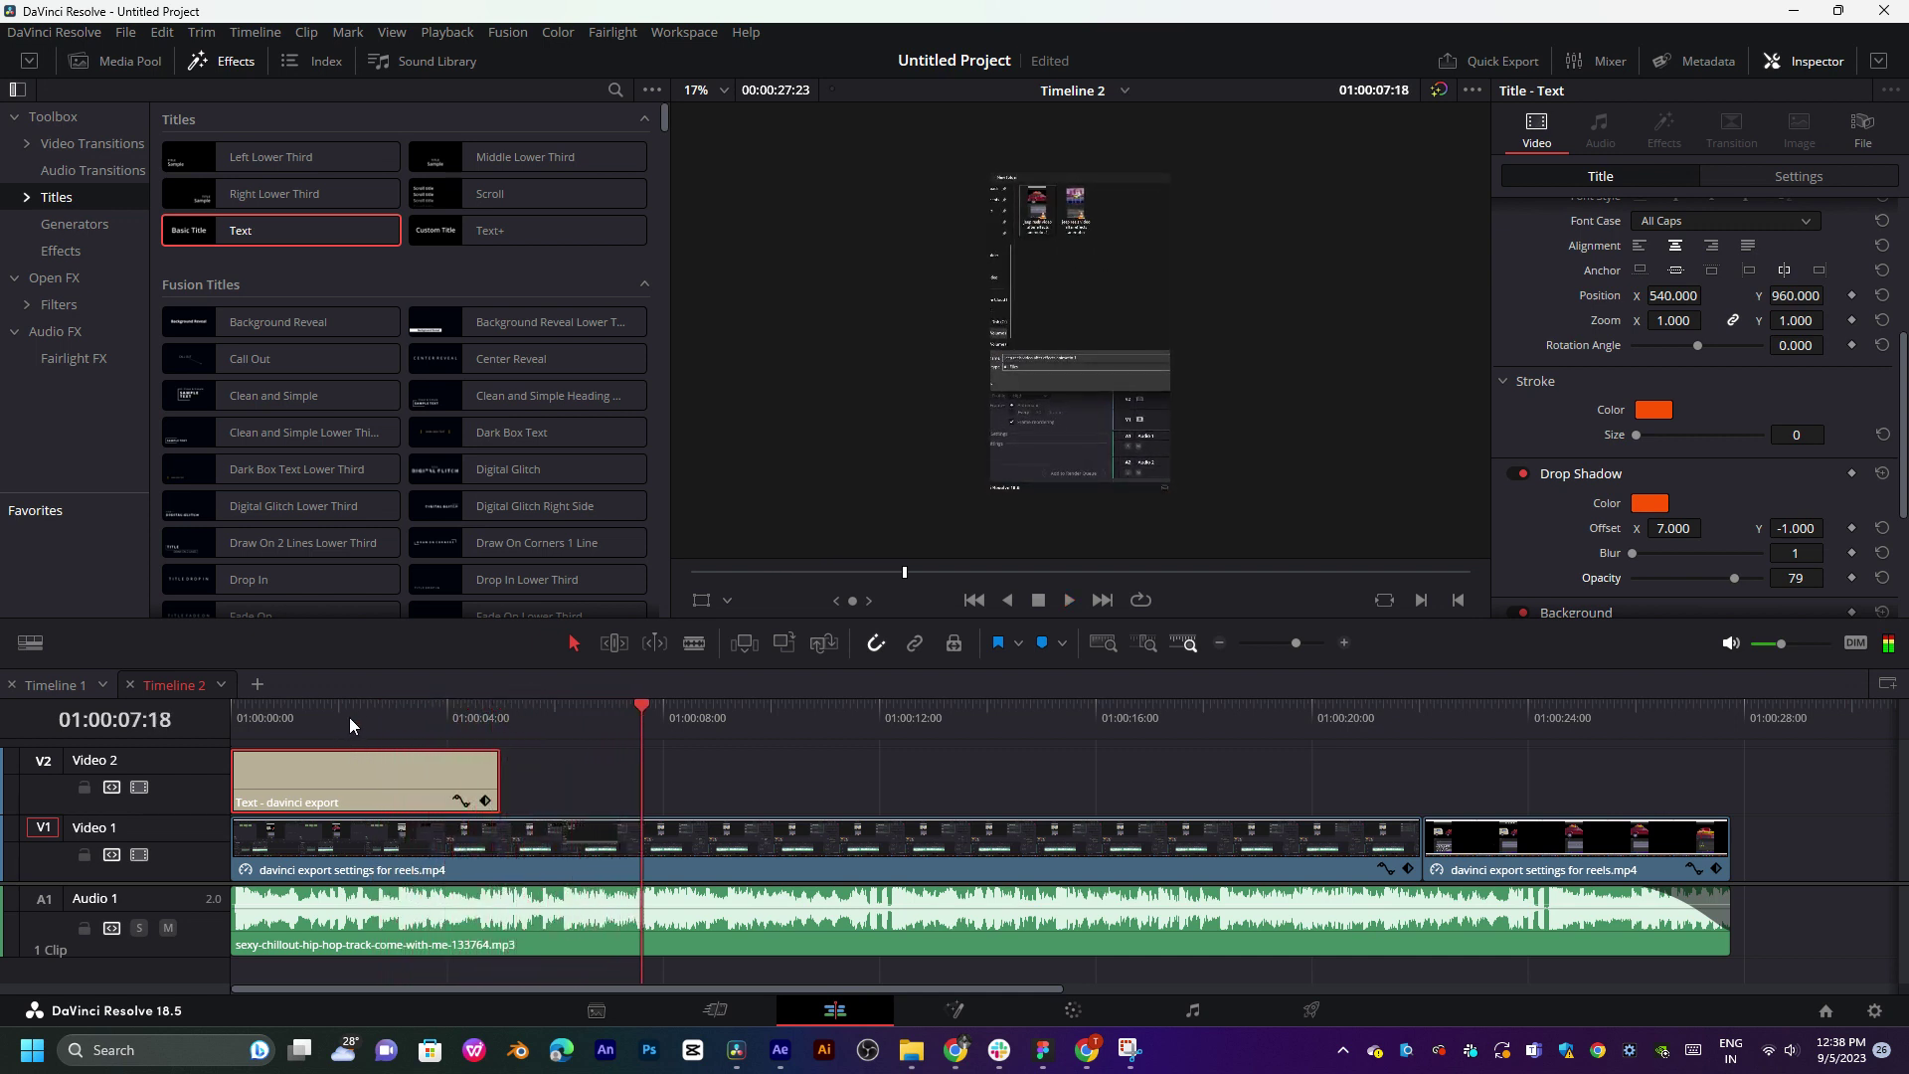
pyautogui.click(232, 718)
pyautogui.press('space')
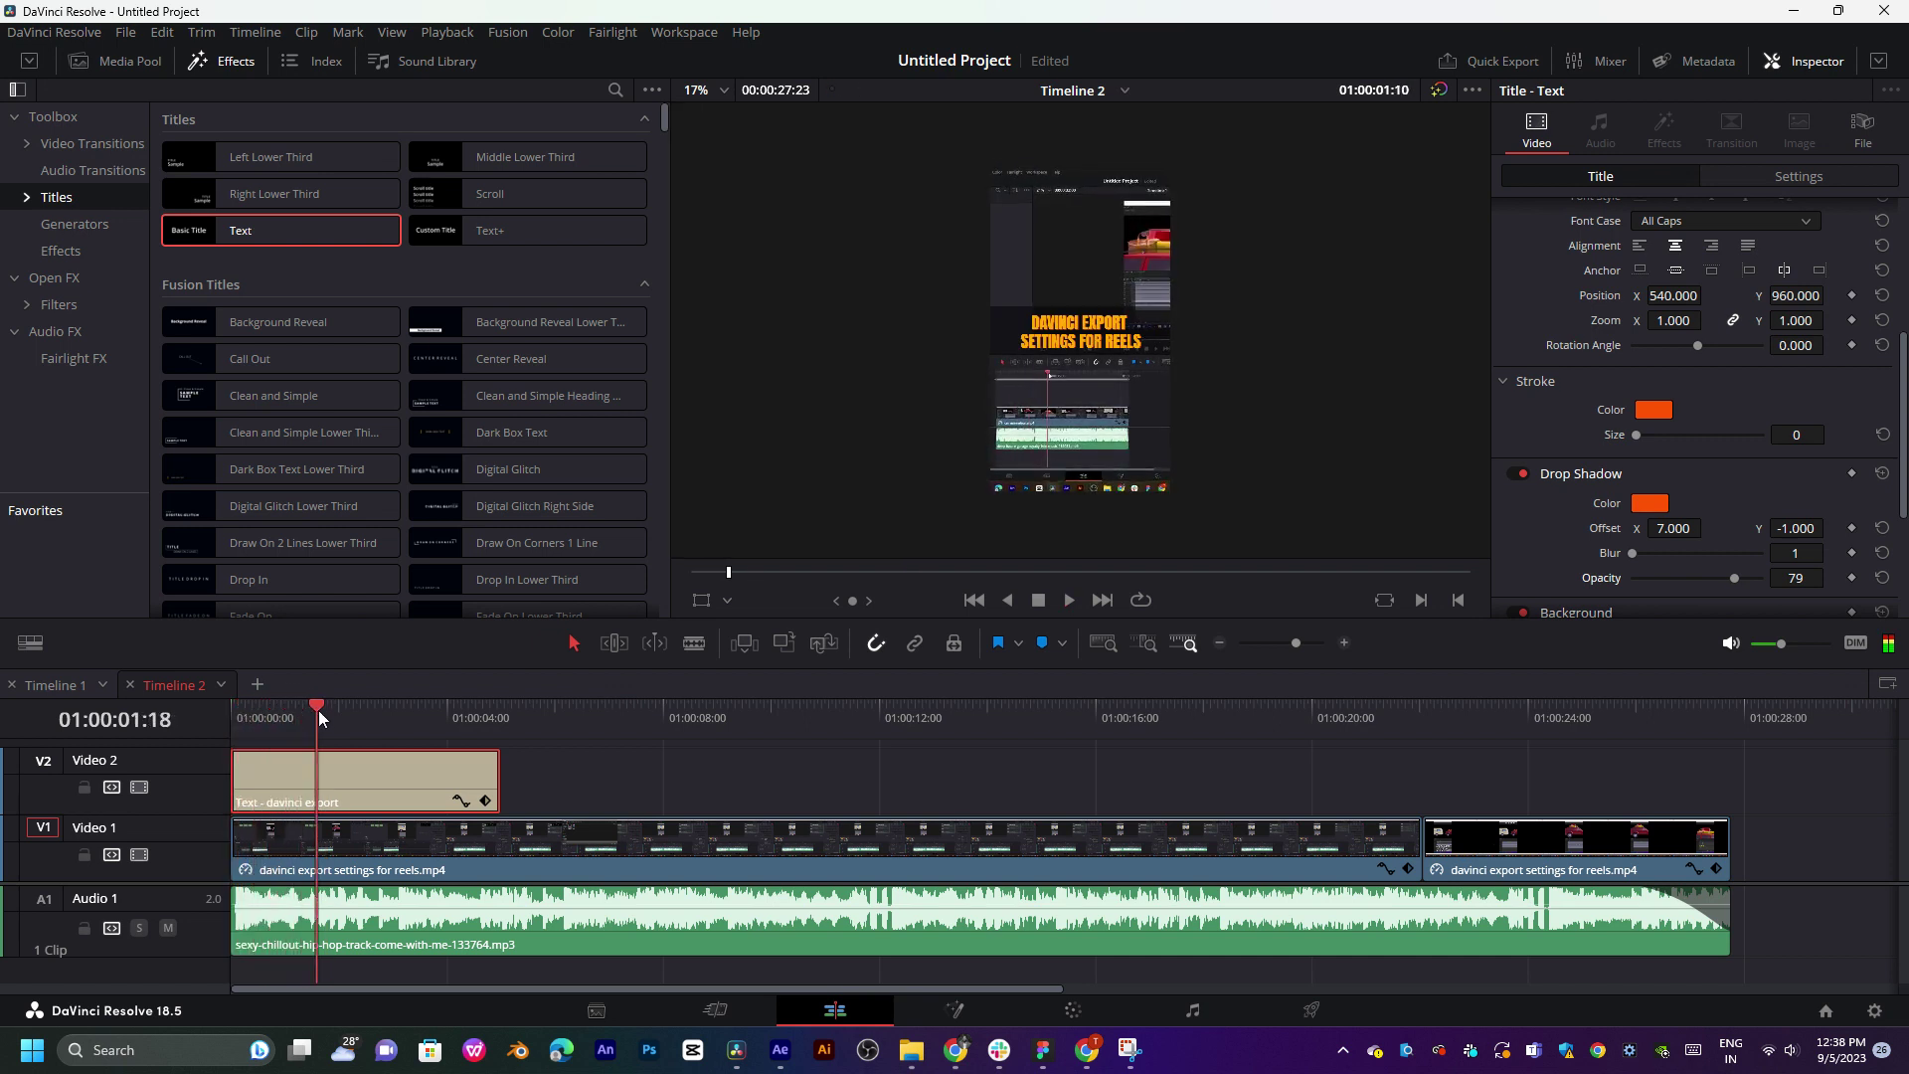
pyautogui.moveTo(318, 710)
pyautogui.mouseDown()
pyautogui.moveTo(1060, 722)
pyautogui.moveTo(1651, 789)
pyautogui.moveTo(330, 805)
pyautogui.mouseUp()
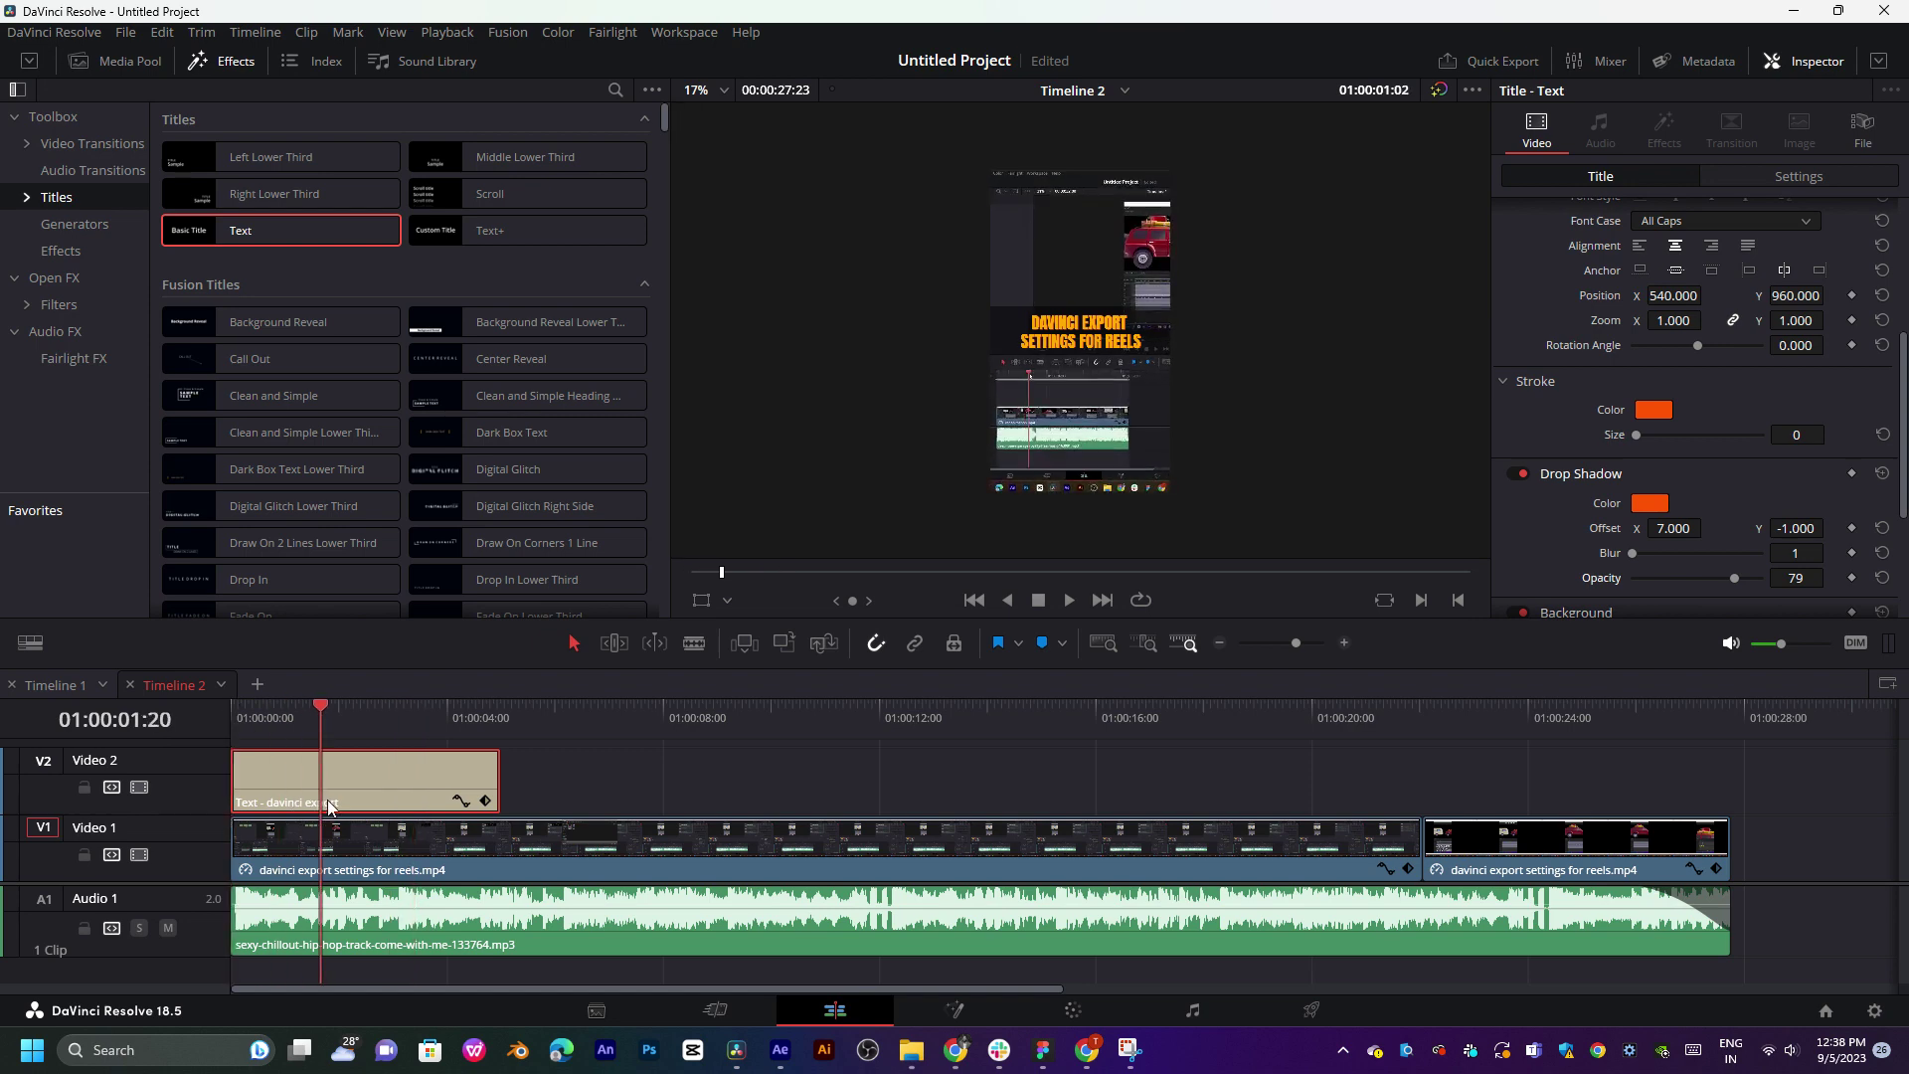
pyautogui.moveTo(330, 805); pyautogui.dragTo(265, 801)
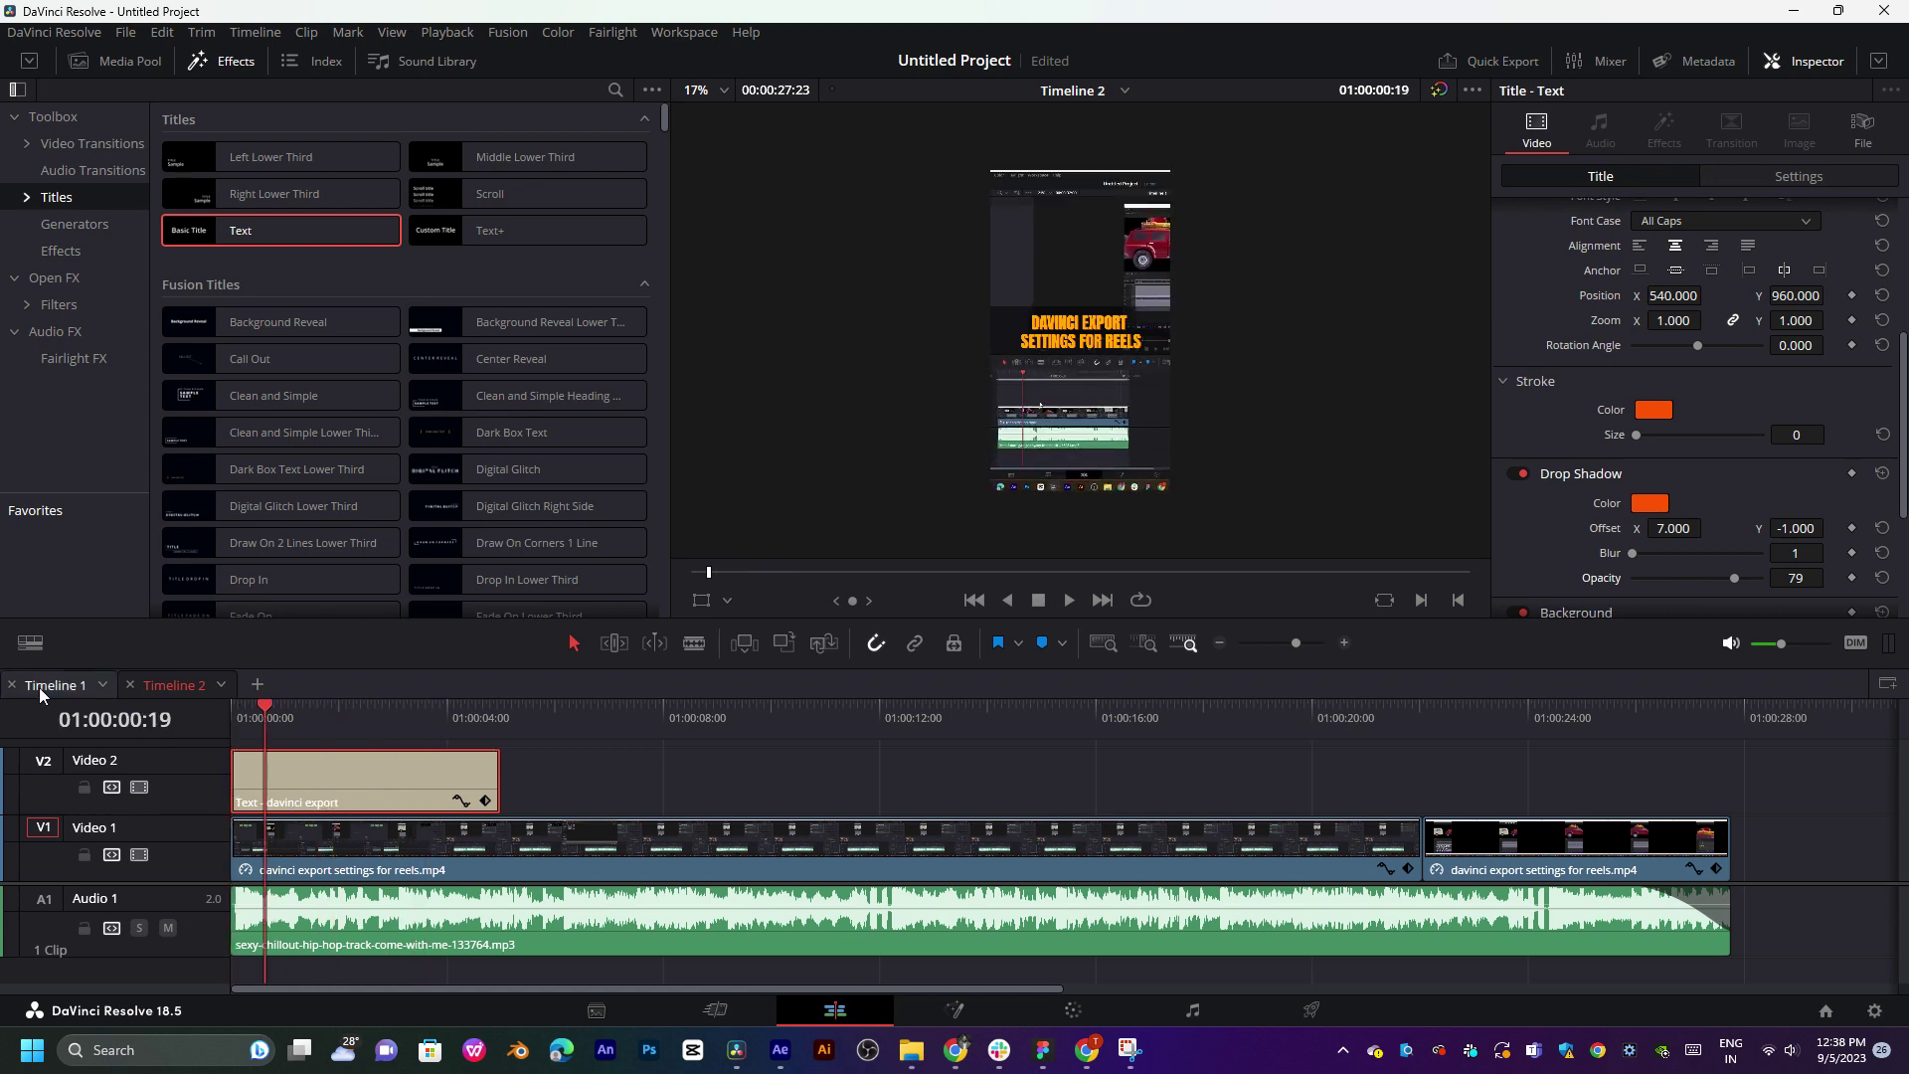
pyautogui.click(54, 685)
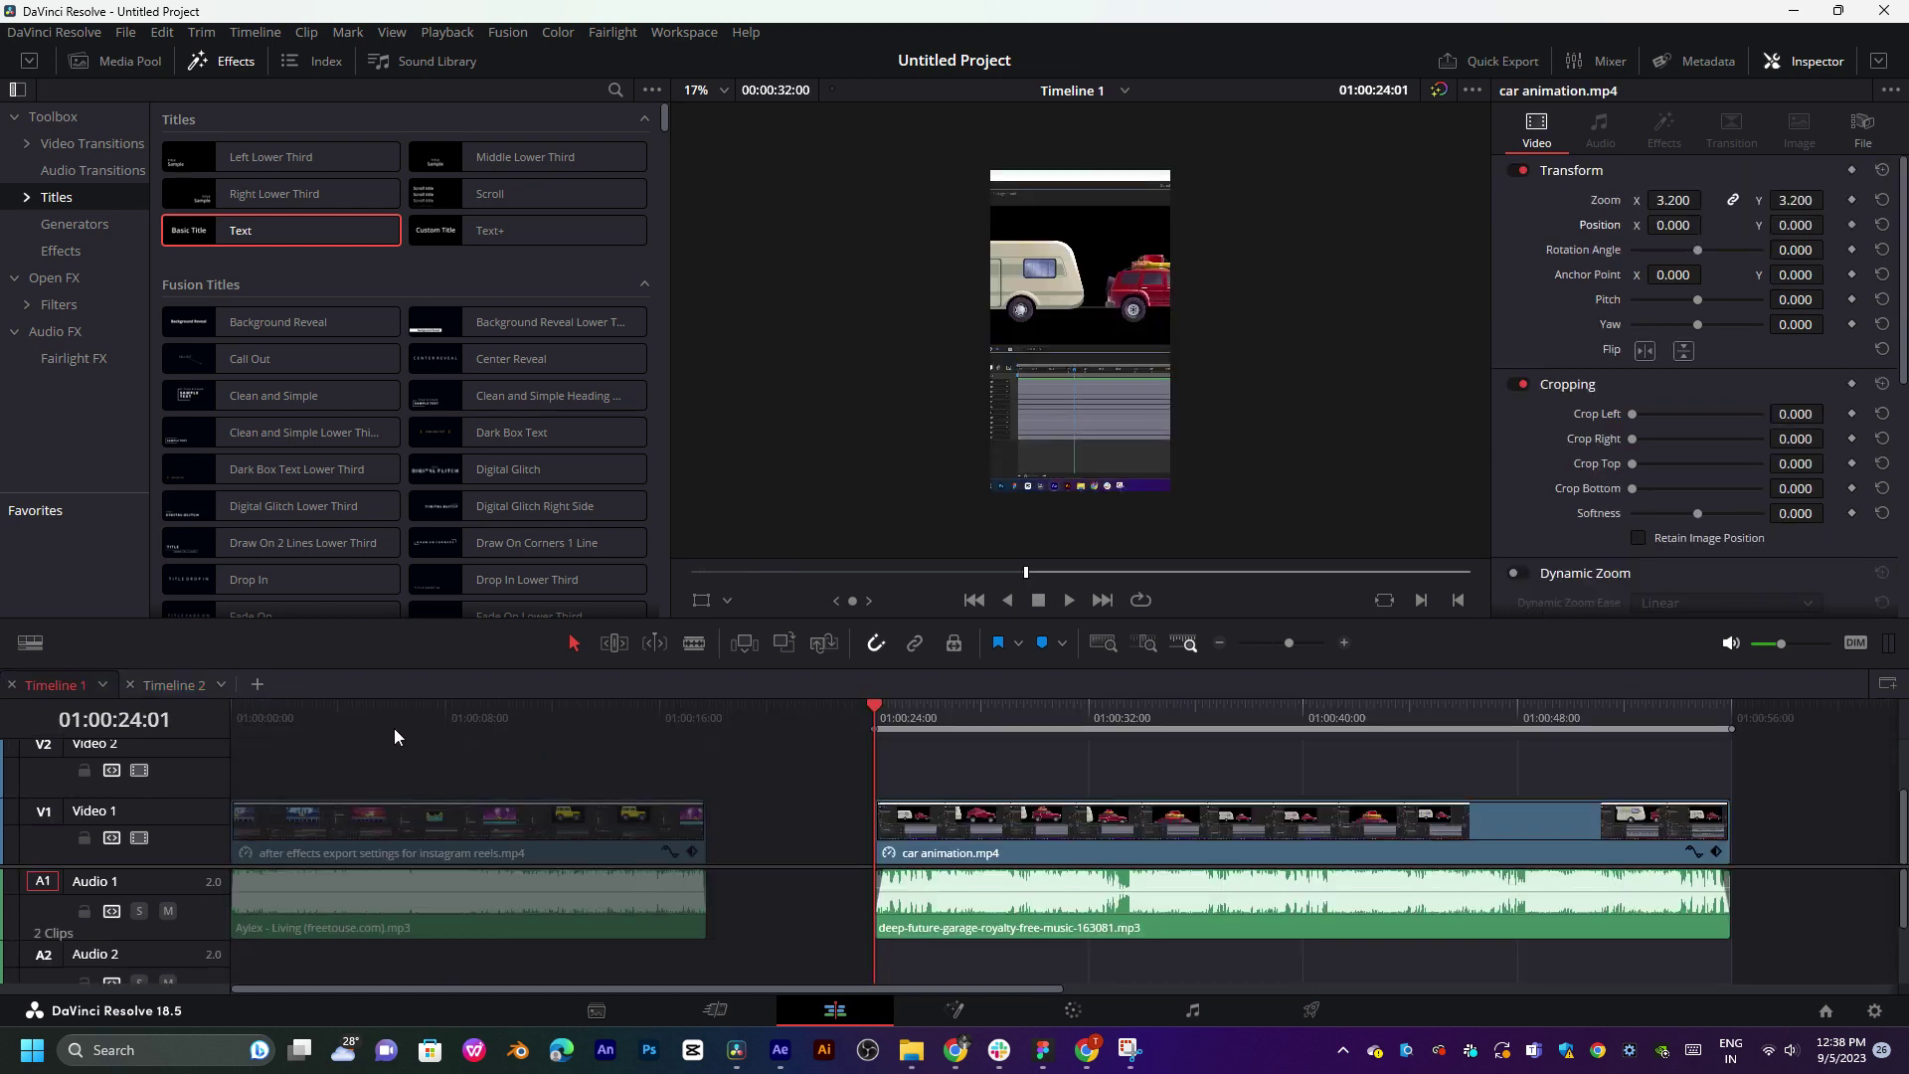
pyautogui.moveTo(455, 714)
pyautogui.mouseDown()
pyautogui.moveTo(517, 712)
pyautogui.moveTo(367, 731)
pyautogui.moveTo(1000, 755)
pyautogui.moveTo(218, 778)
pyautogui.moveTo(365, 736)
pyautogui.moveTo(328, 749)
pyautogui.mouseUp()
pyautogui.click(181, 684)
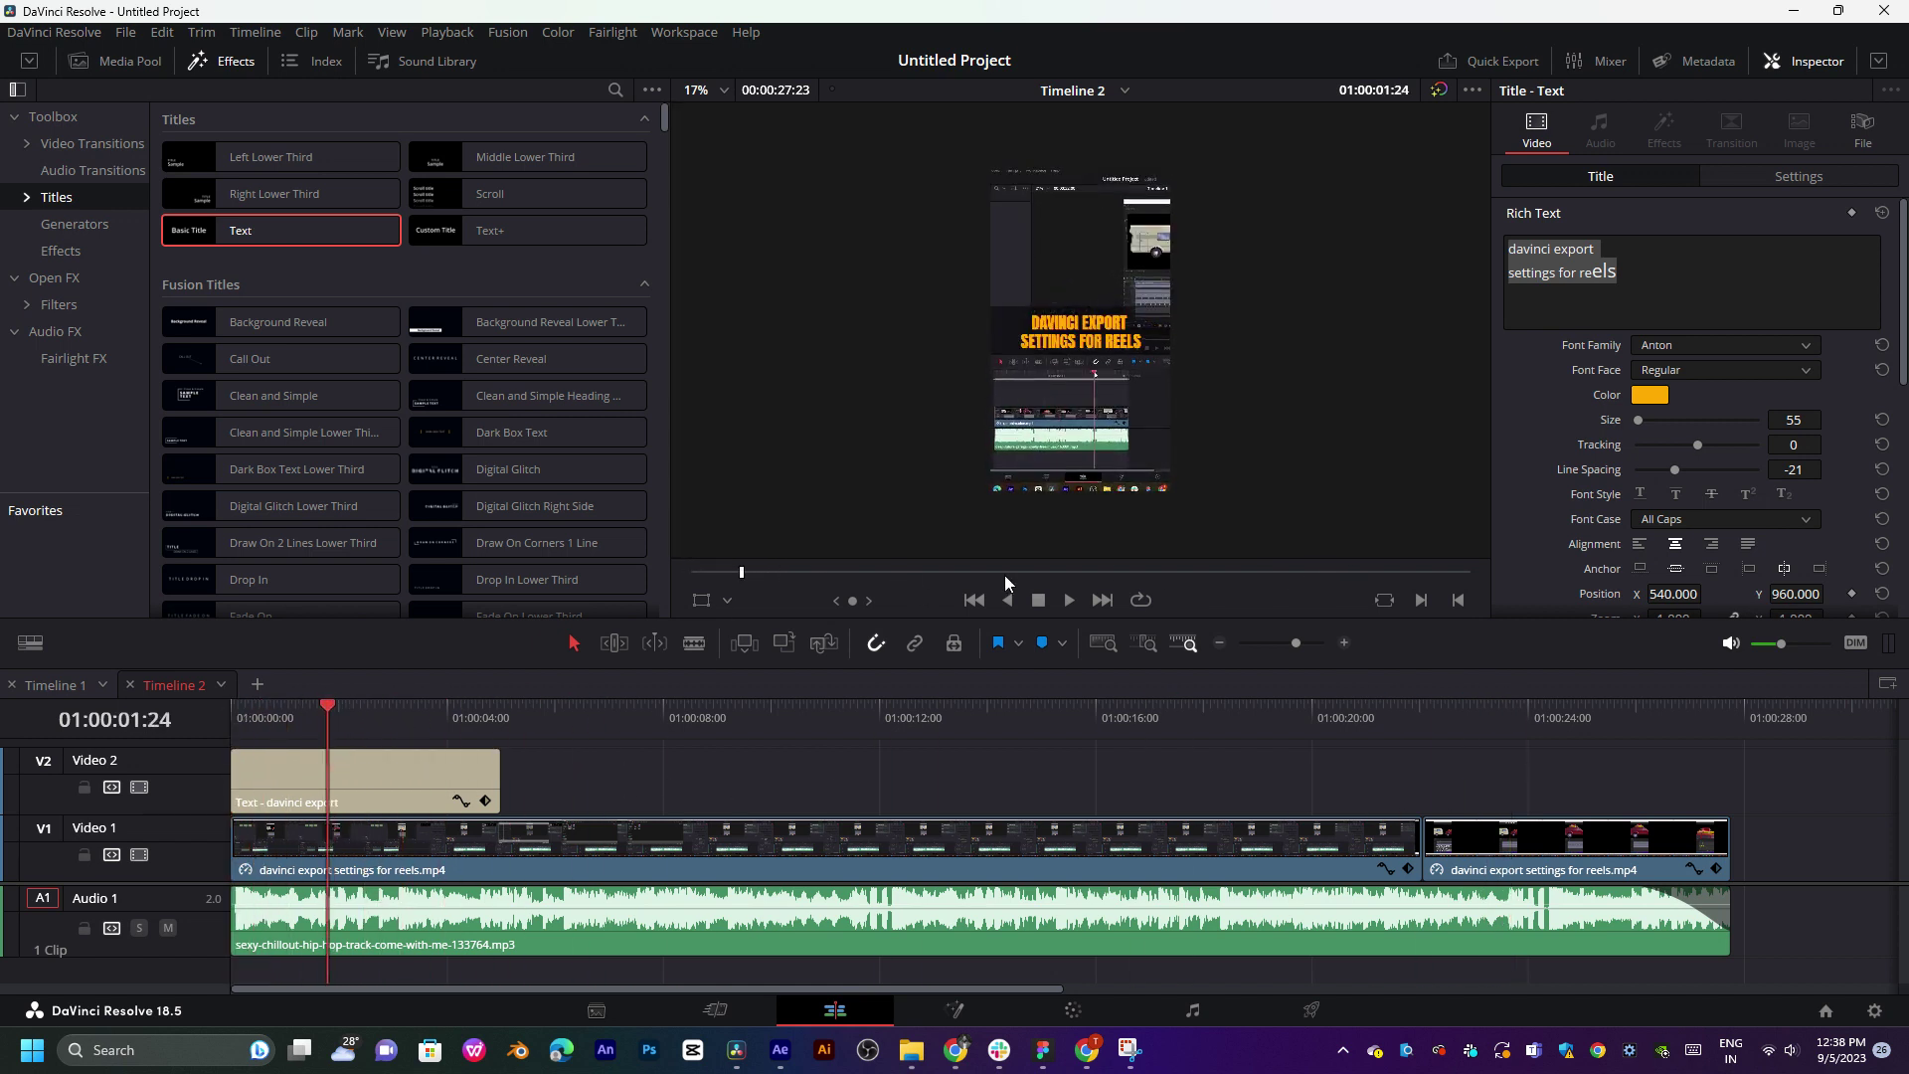
pyautogui.click(1708, 752)
pyautogui.press('End')
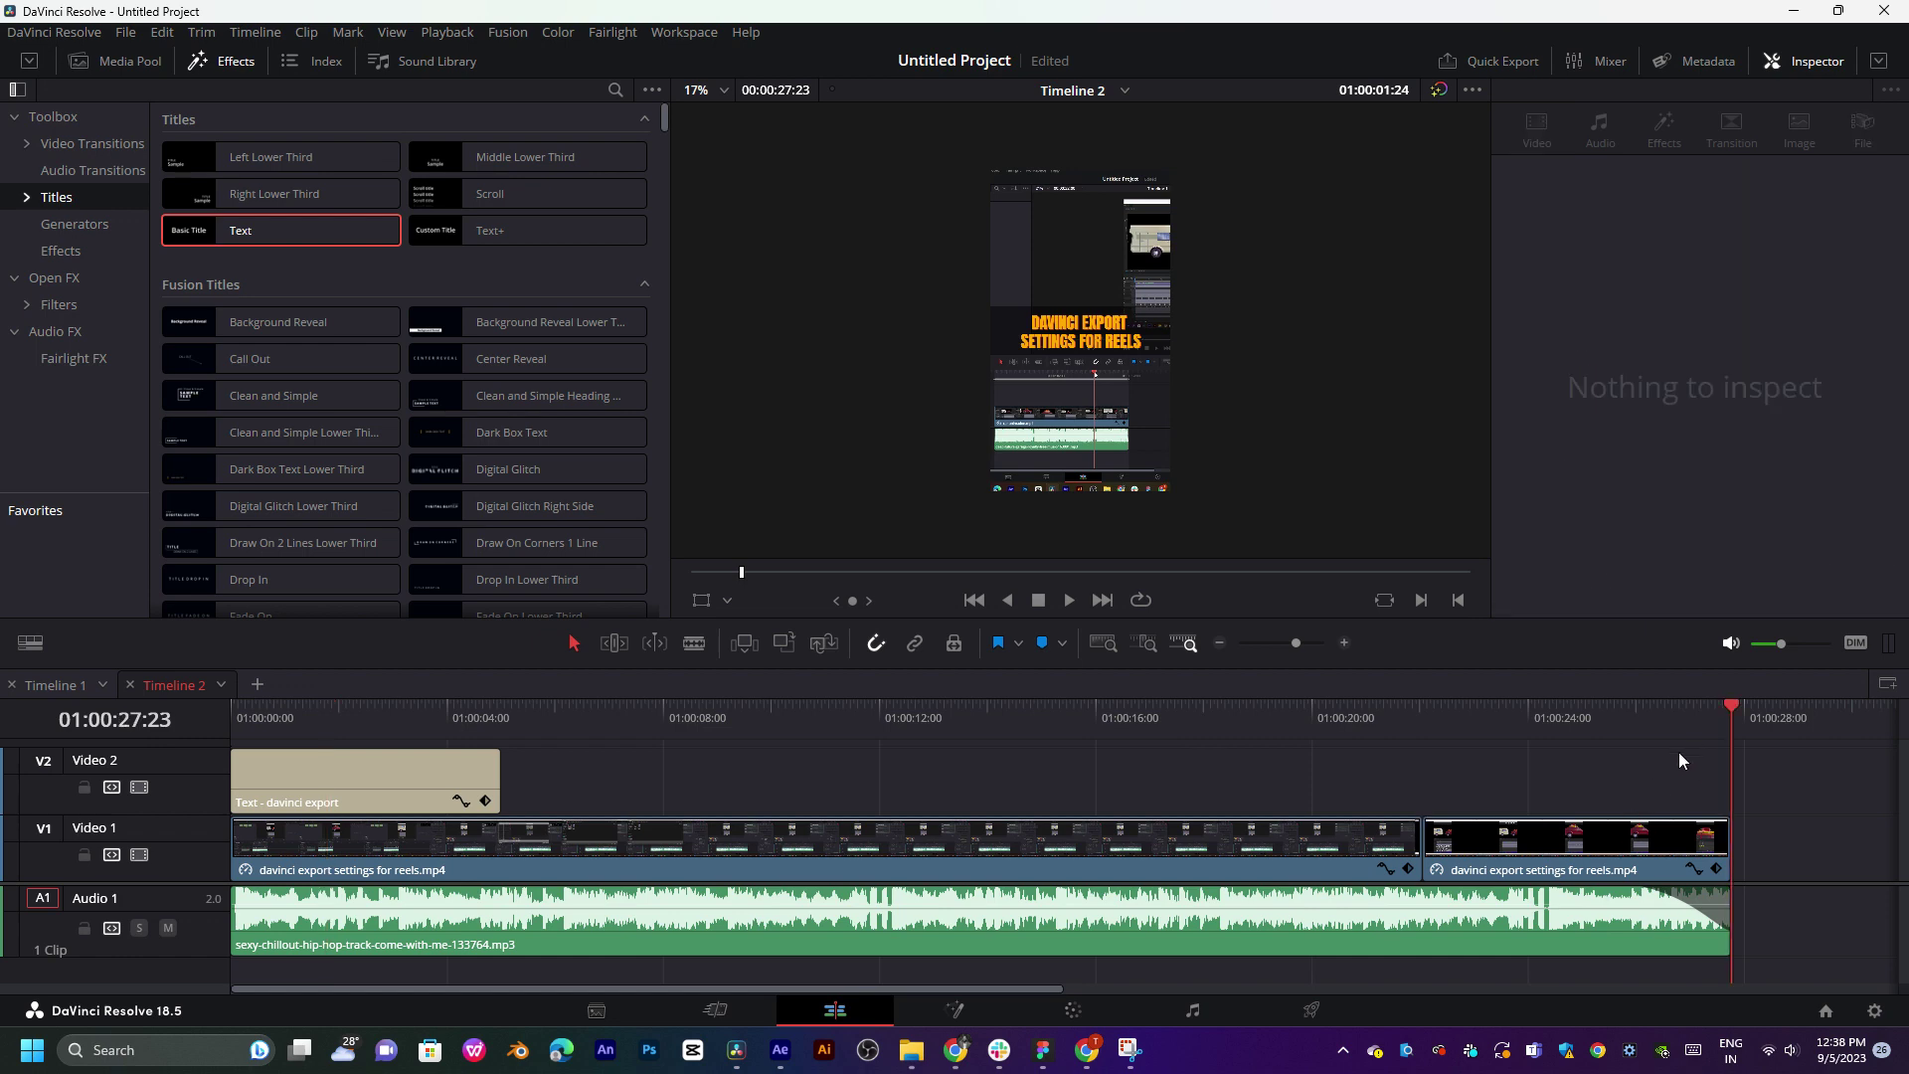
# - On the Deliver page, name the render output 'davinci export settings for reels'
pyautogui.click(1344, 1004)
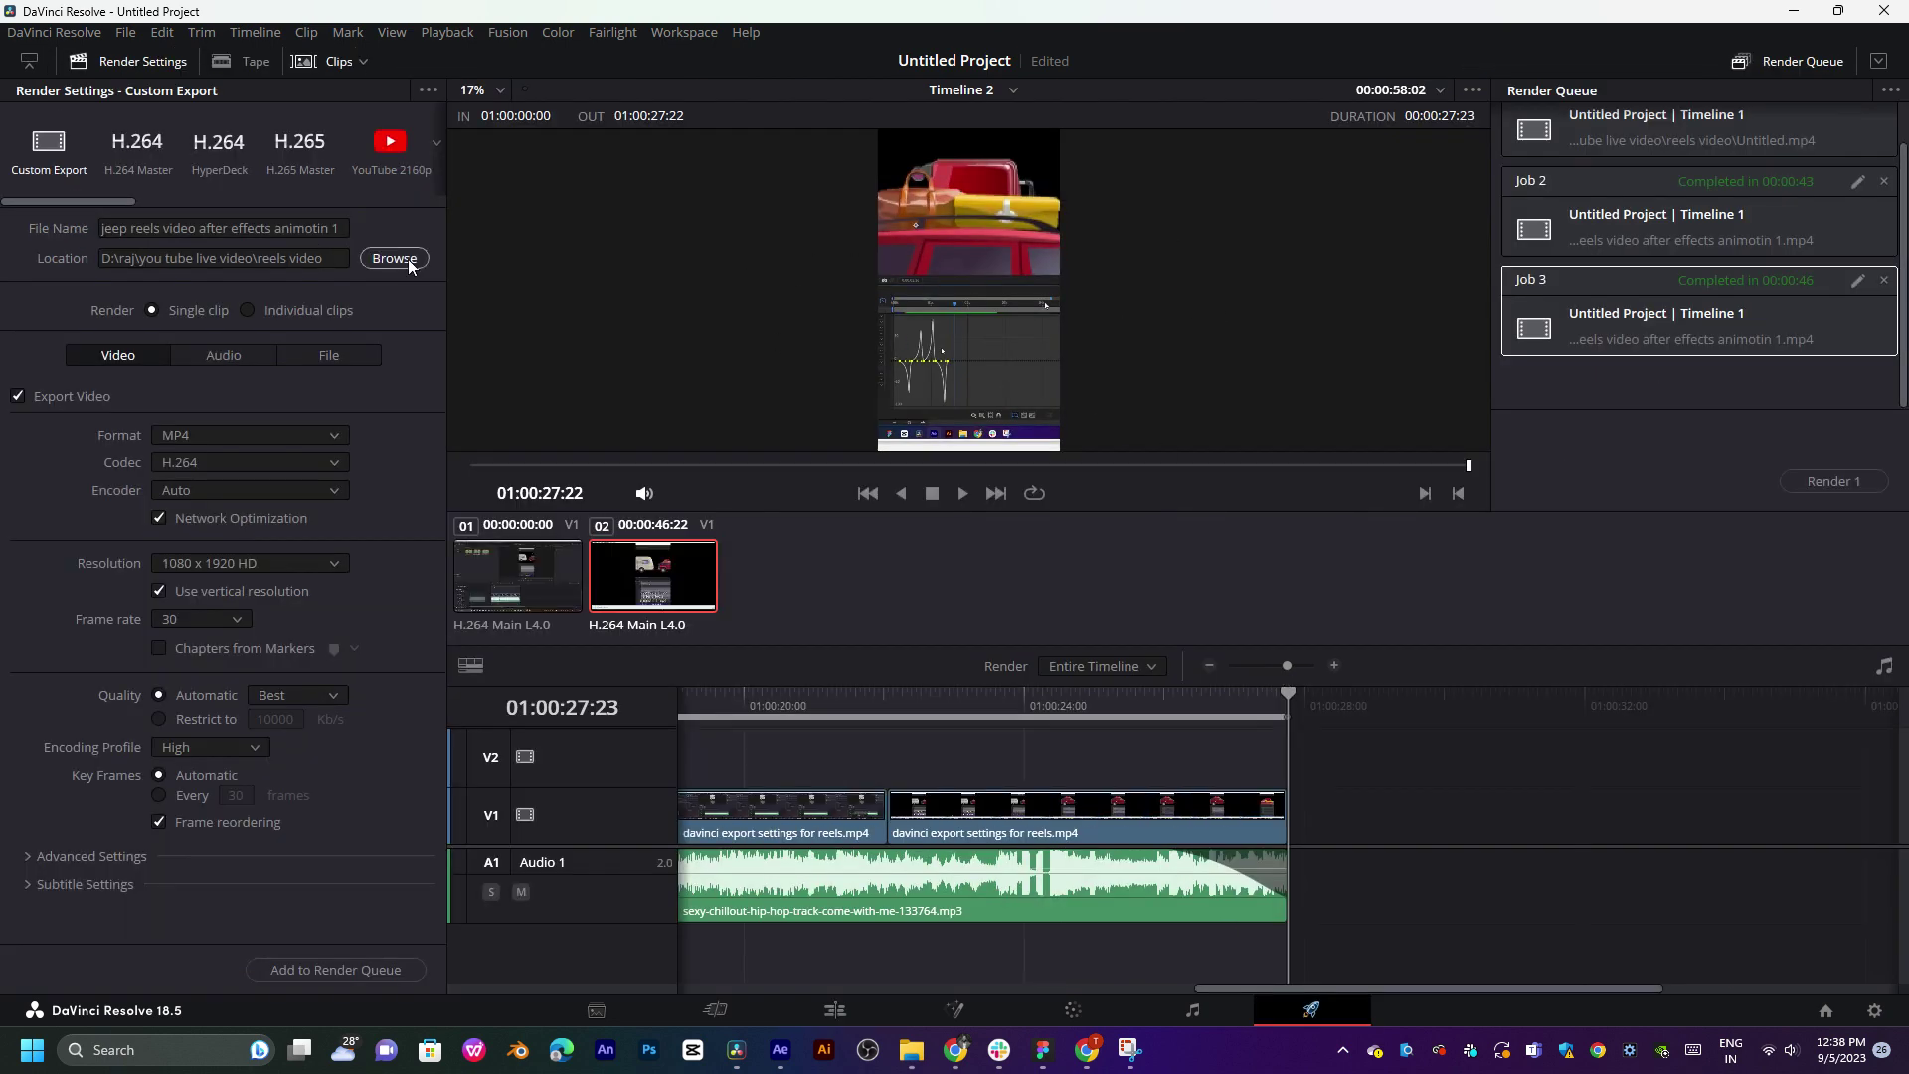
pyautogui.click(398, 258)
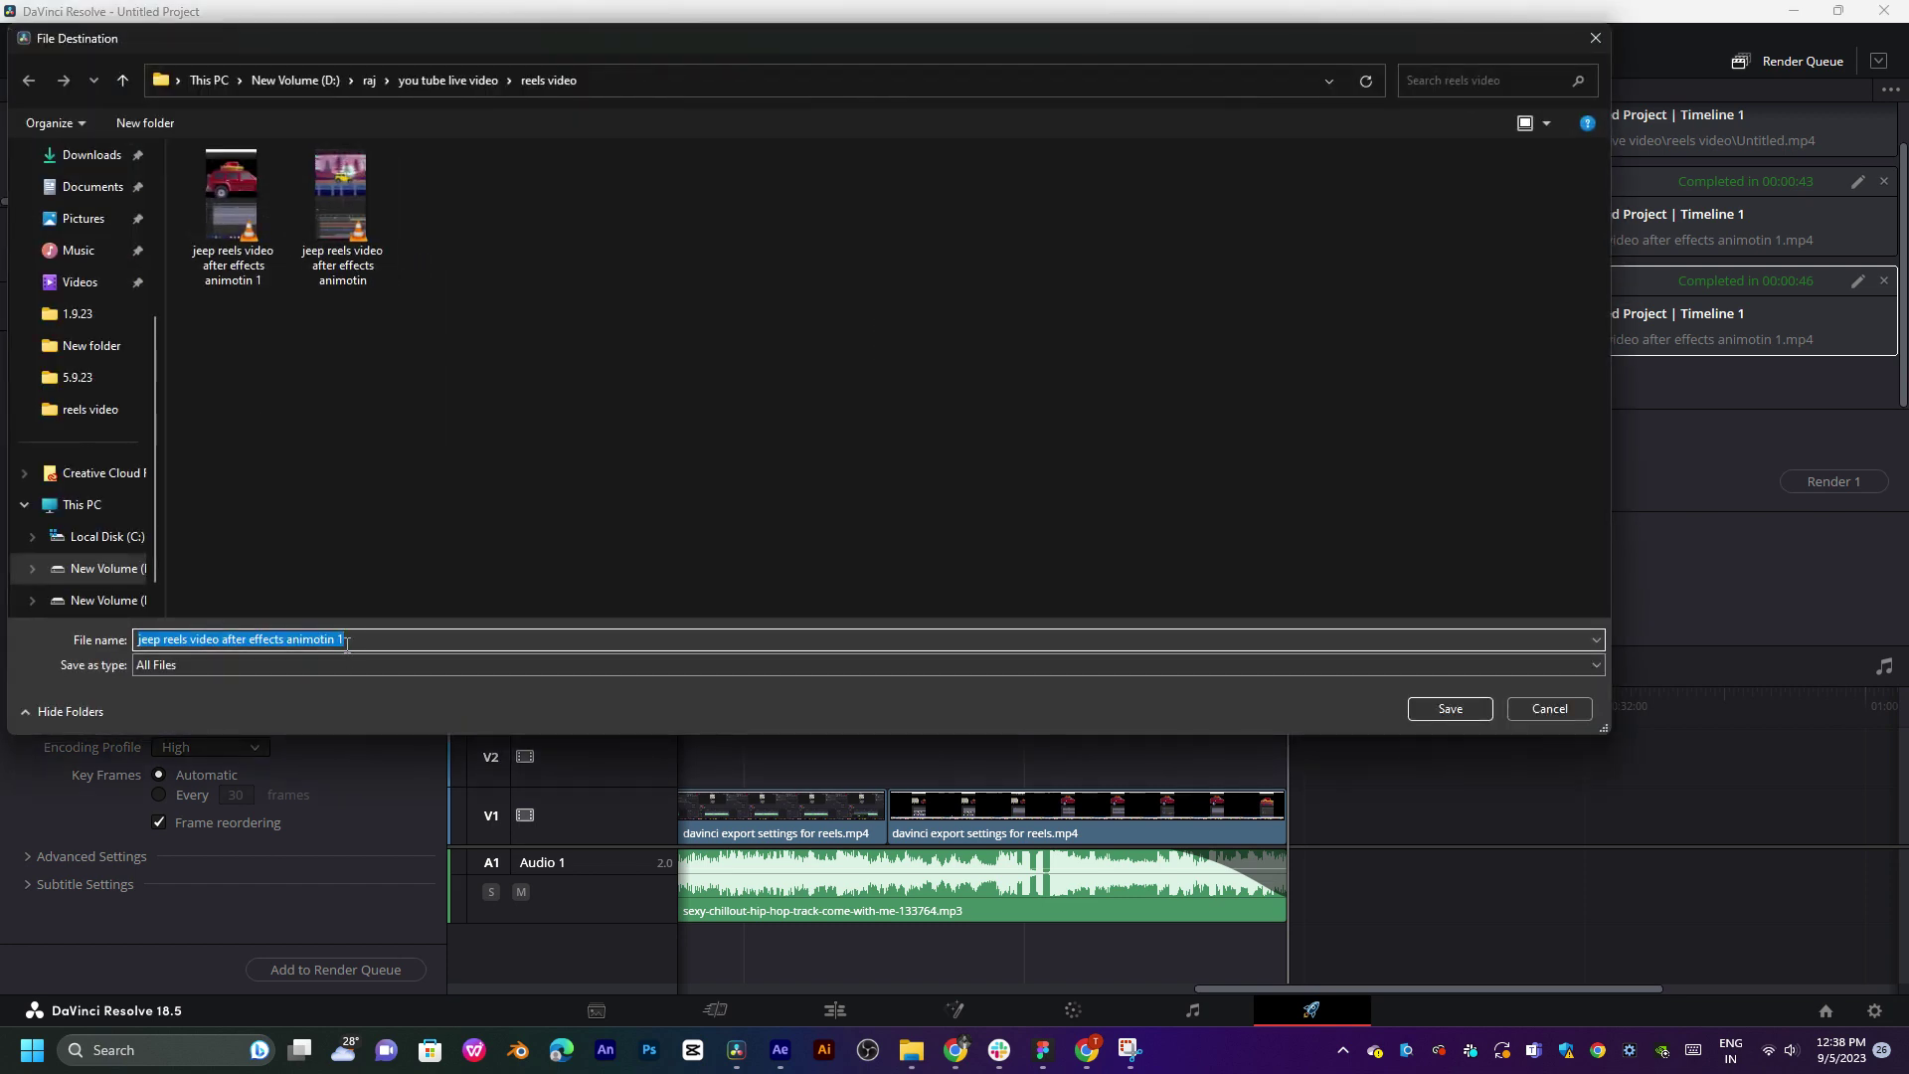
pyautogui.write('davinci export settings for reels')
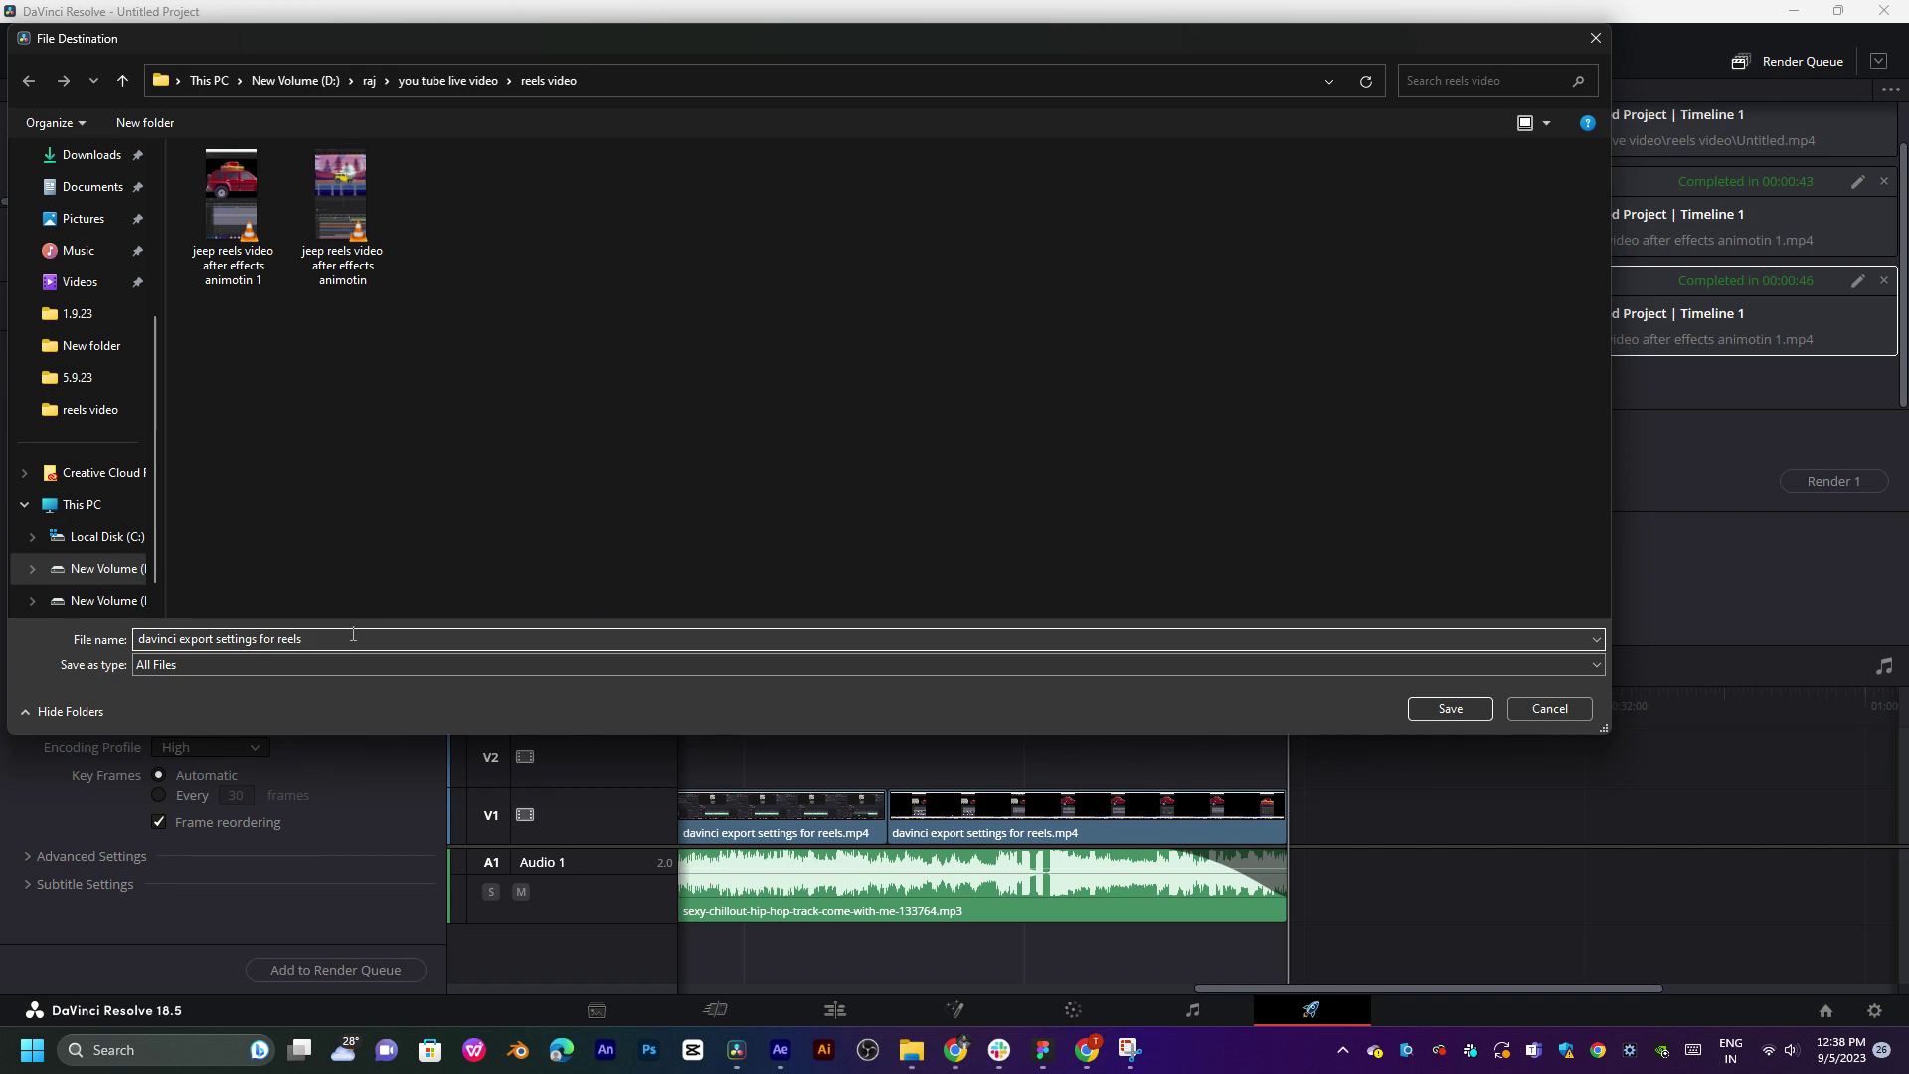
pyautogui.click(1482, 711)
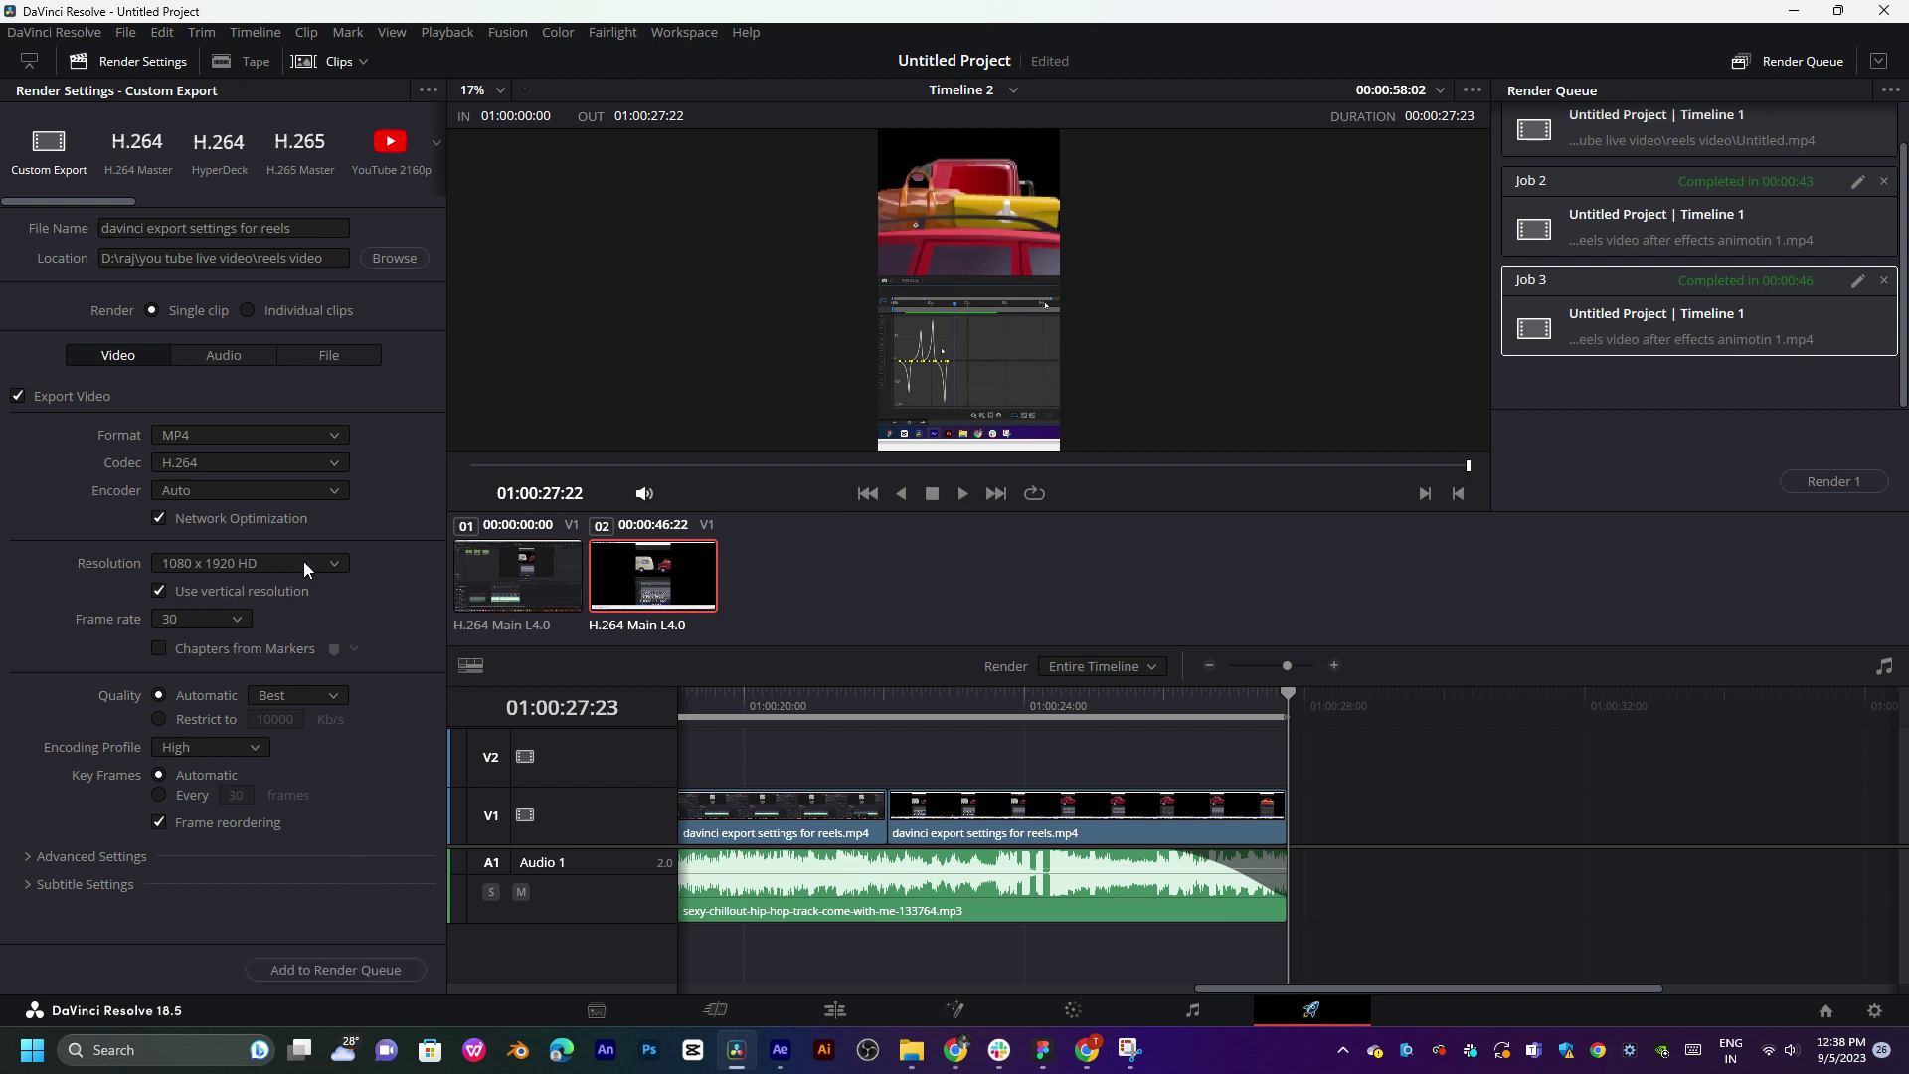
# - Add Timeline 2 to the render queue, render it, and return to the Edit page
pyautogui.click(339, 970)
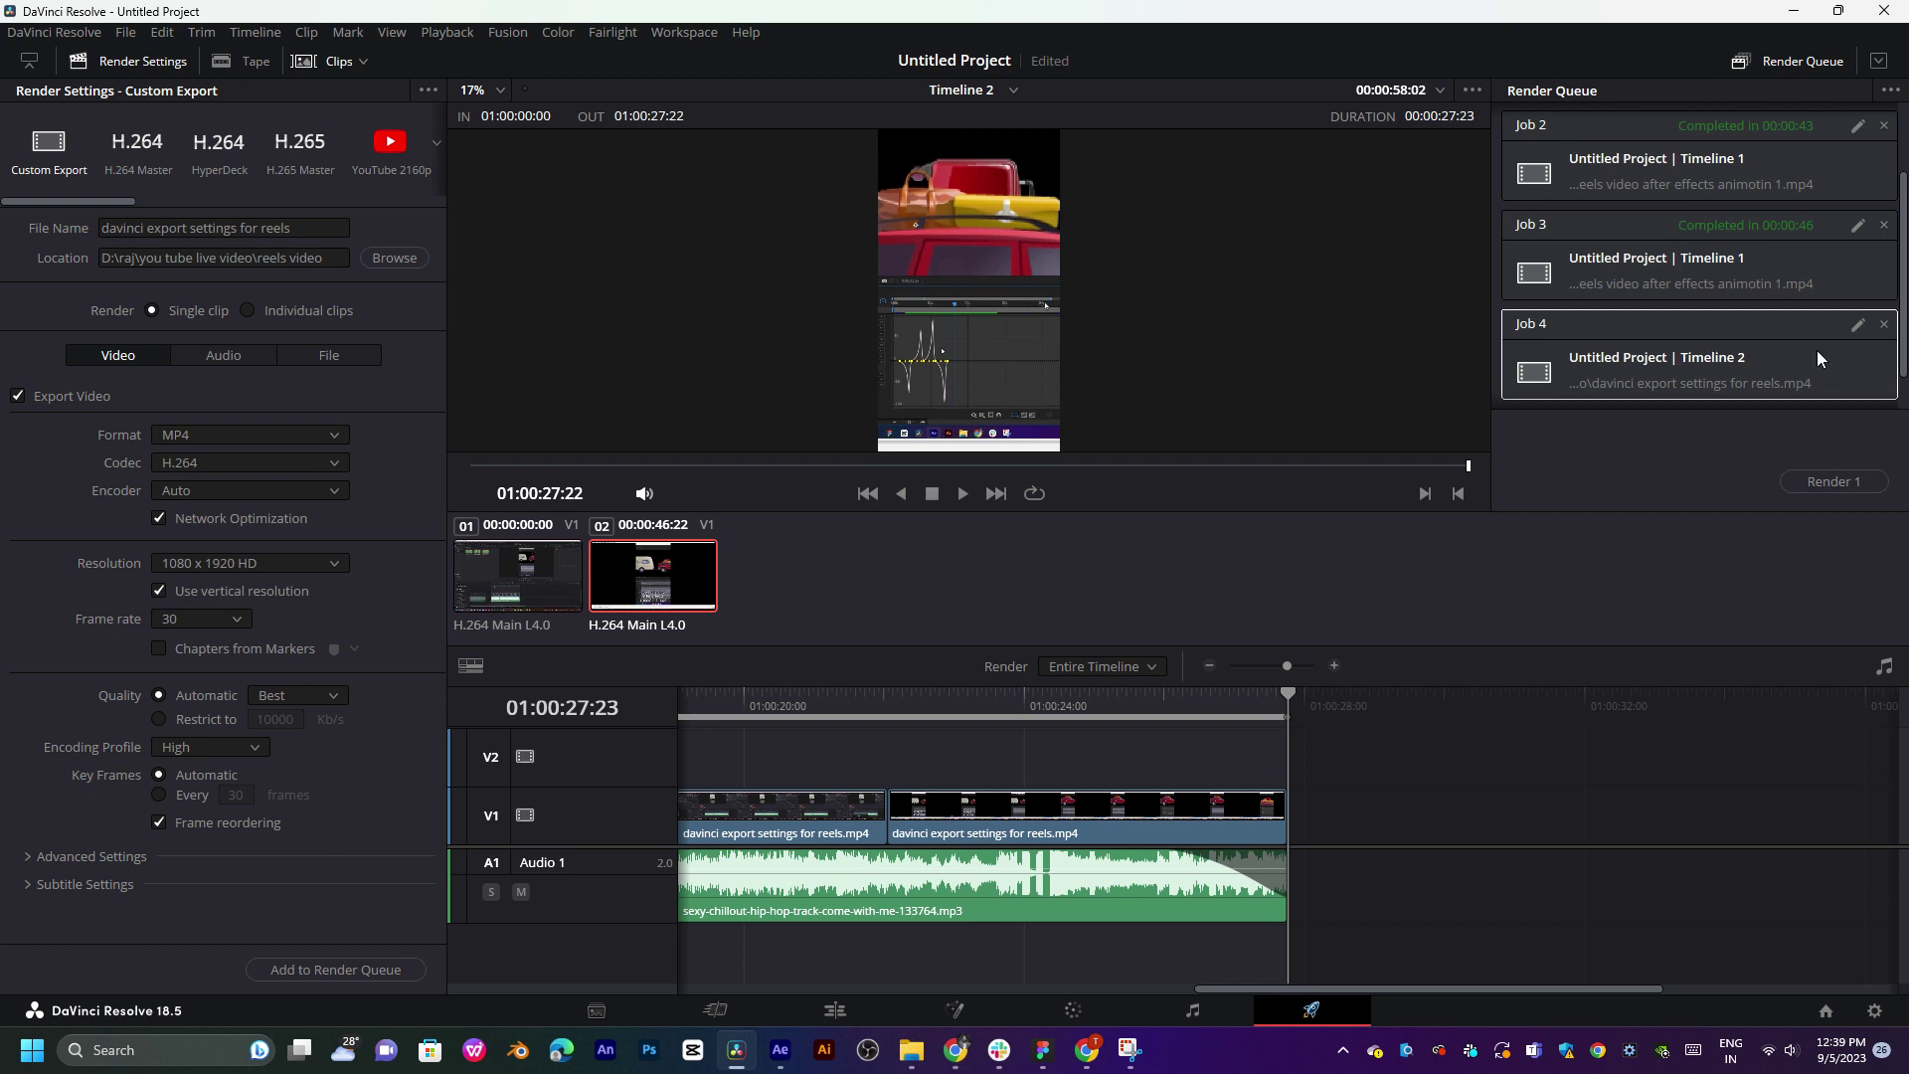
pyautogui.click(1834, 481)
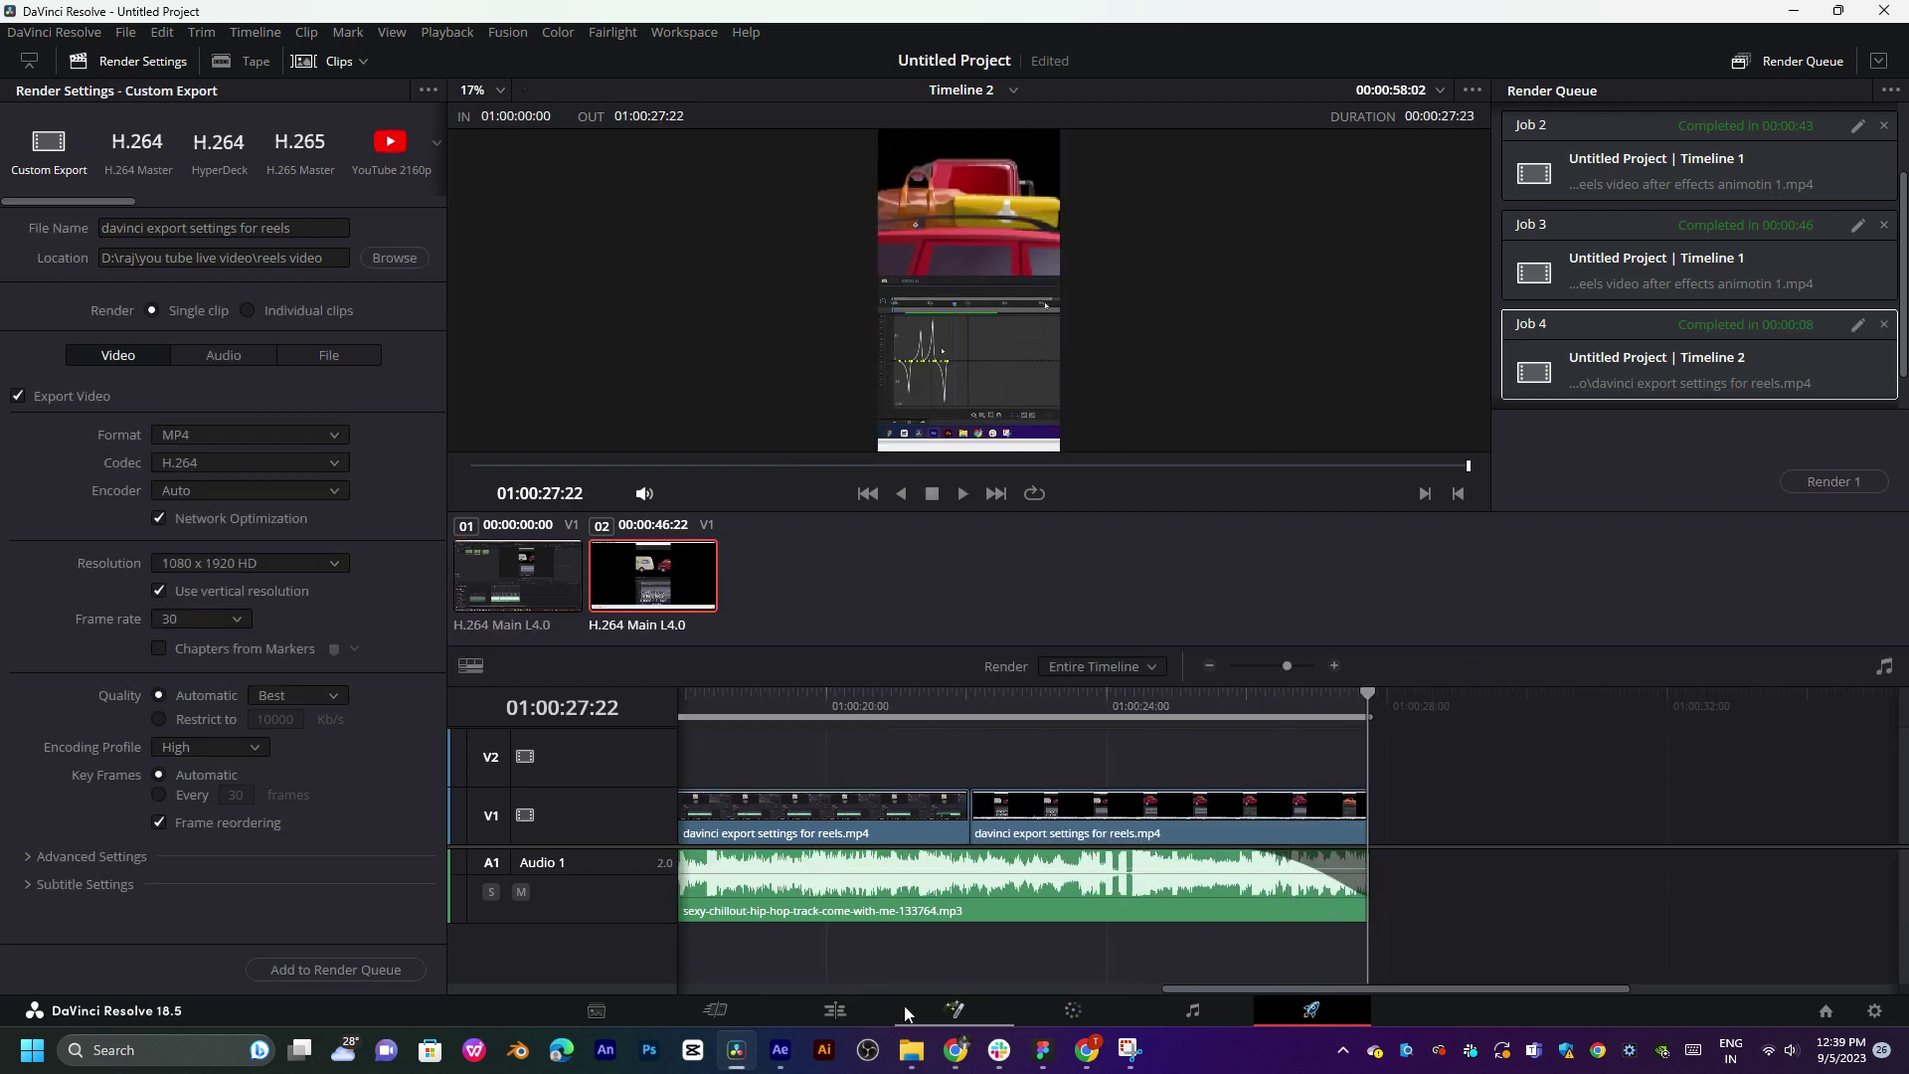
pyautogui.click(863, 1011)
# - Play Timeline 2 from the start and give the title clip a short fade-in
pyautogui.press('Home')
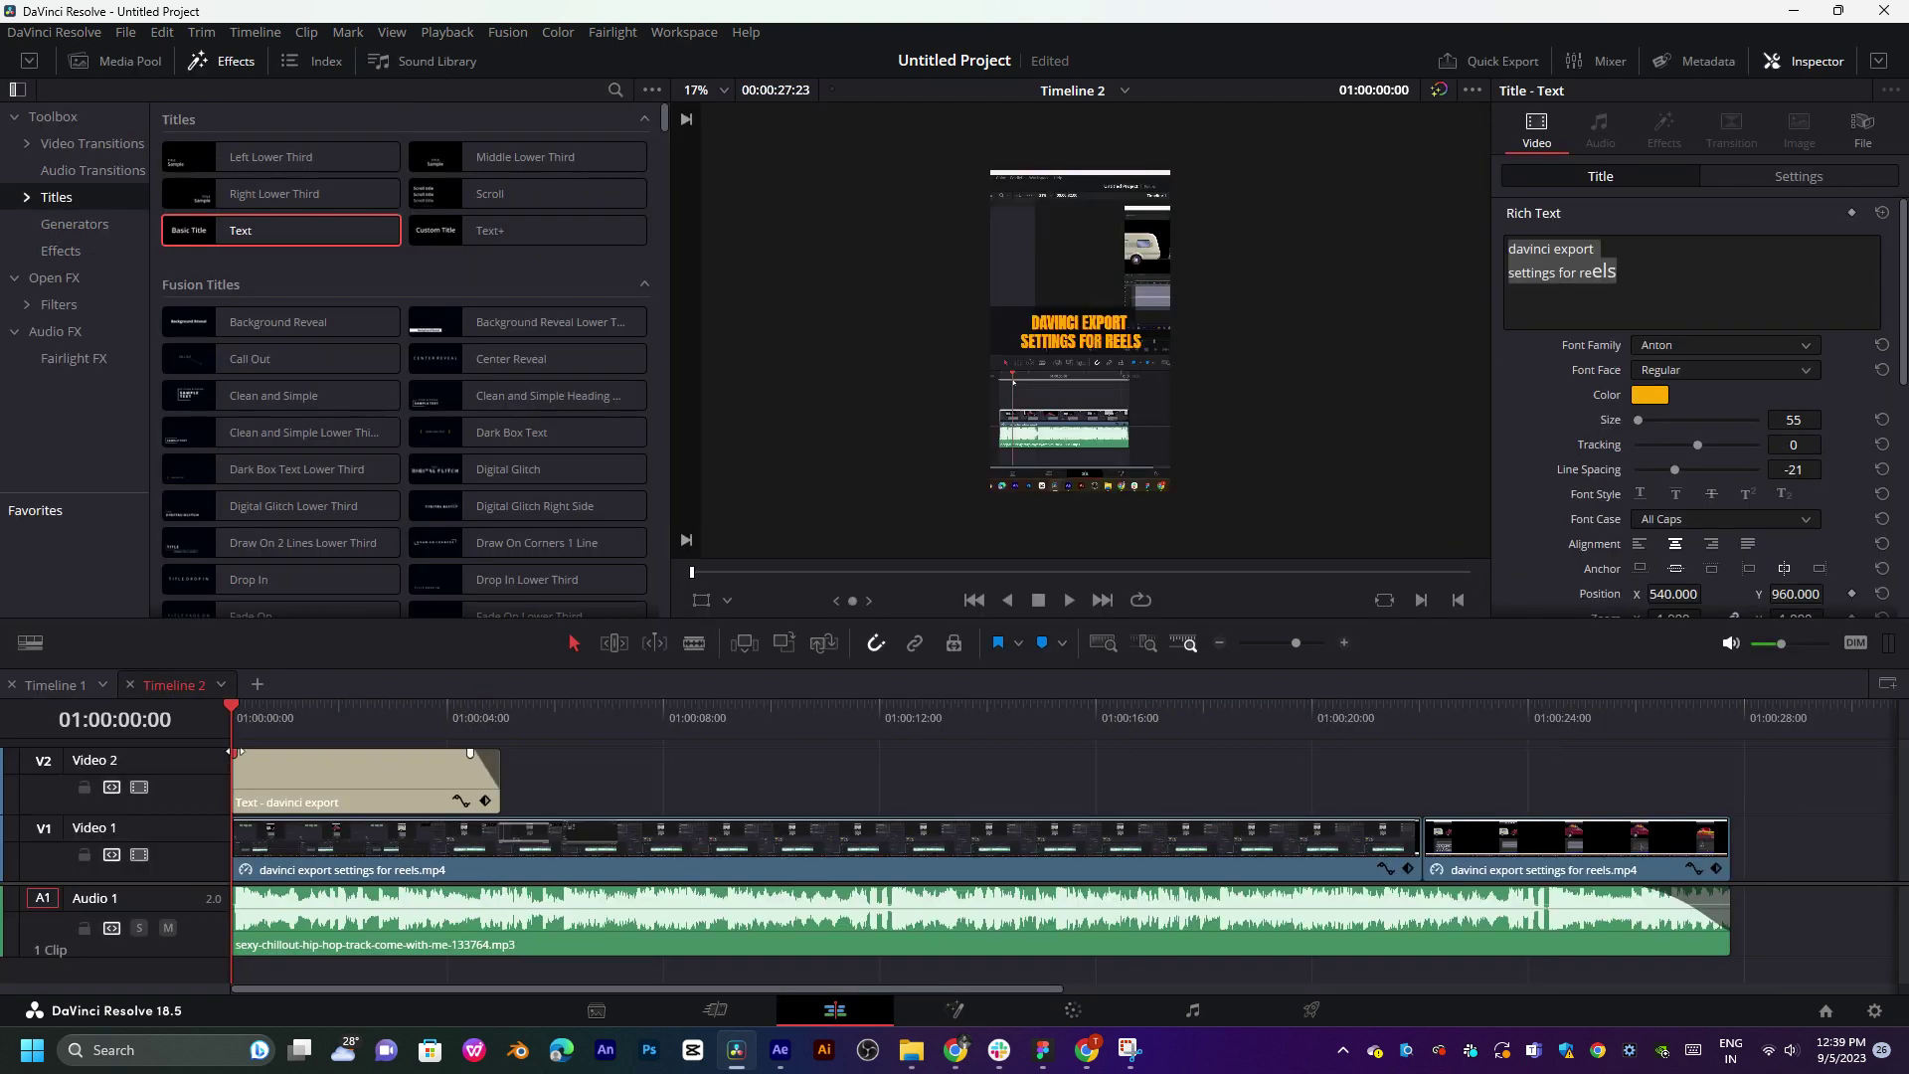
pyautogui.press('space')
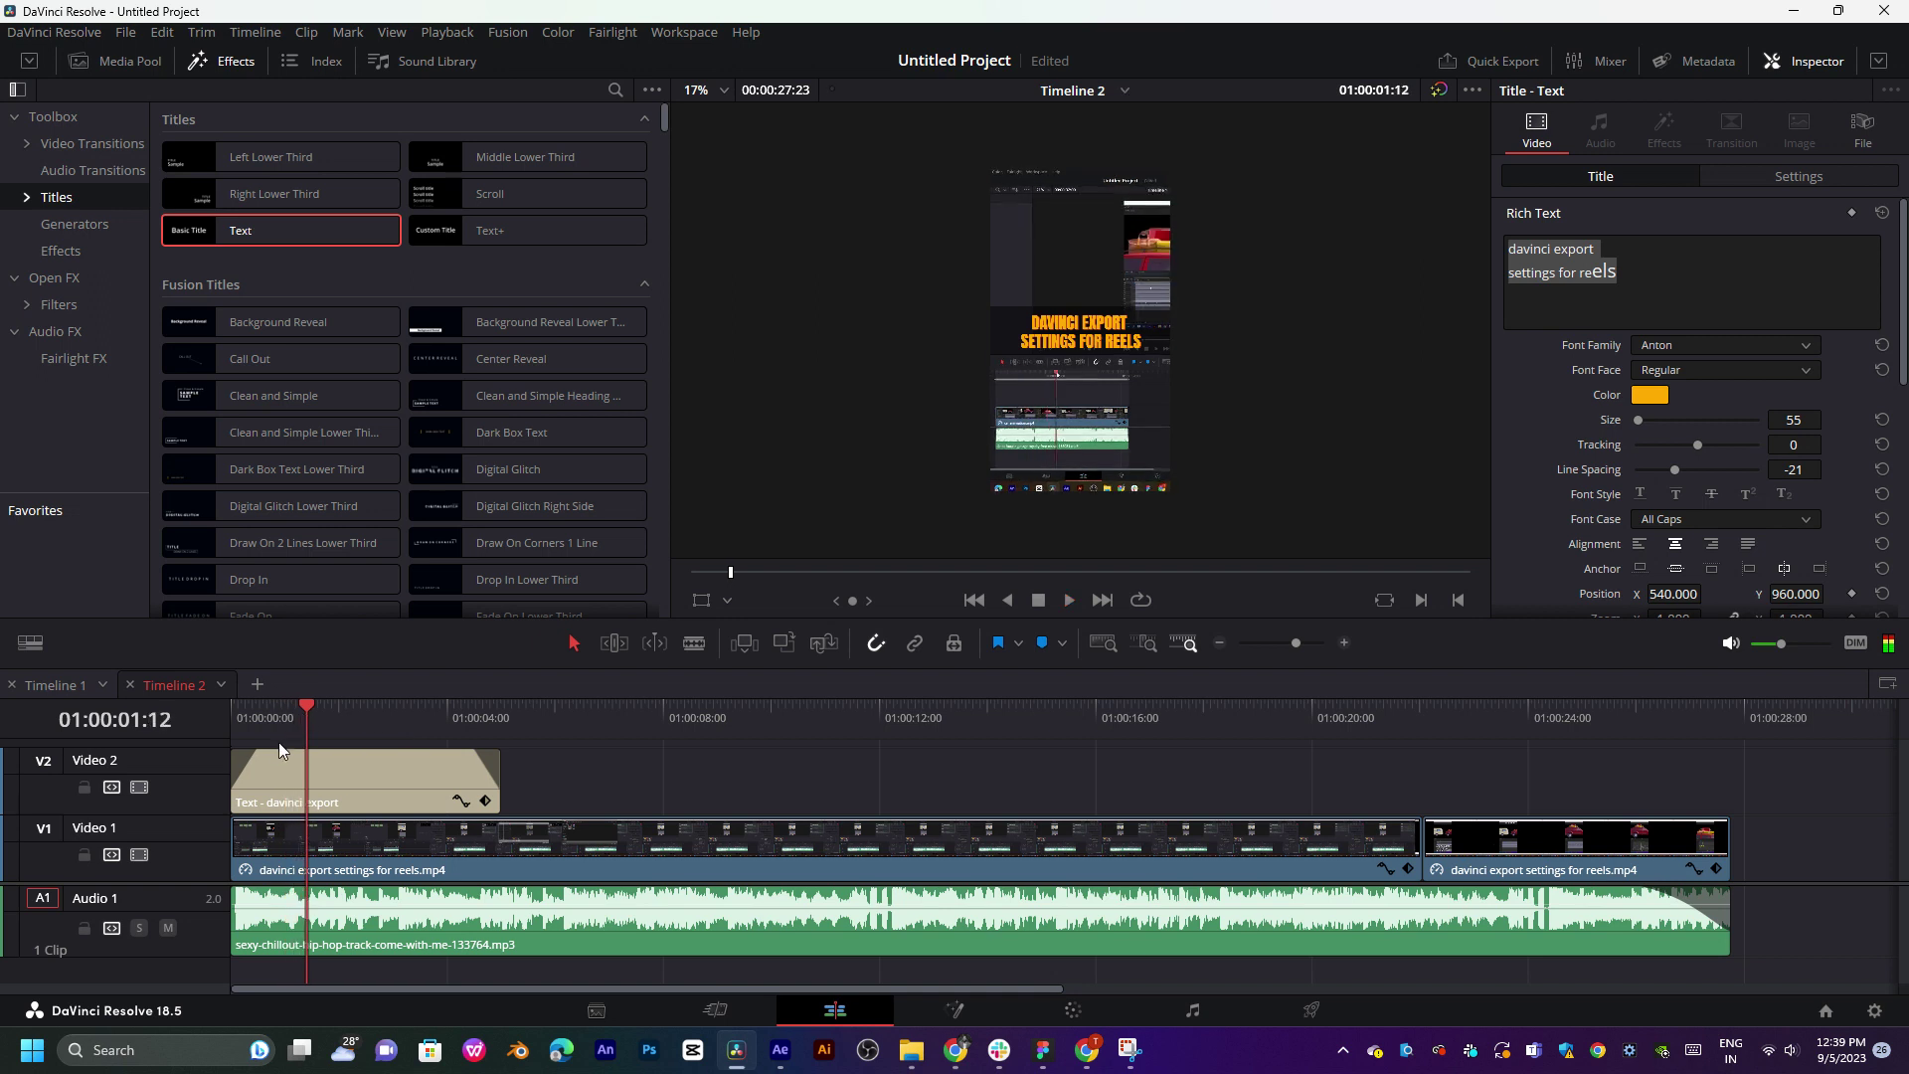
pyautogui.click(249, 732)
pyautogui.press('space')
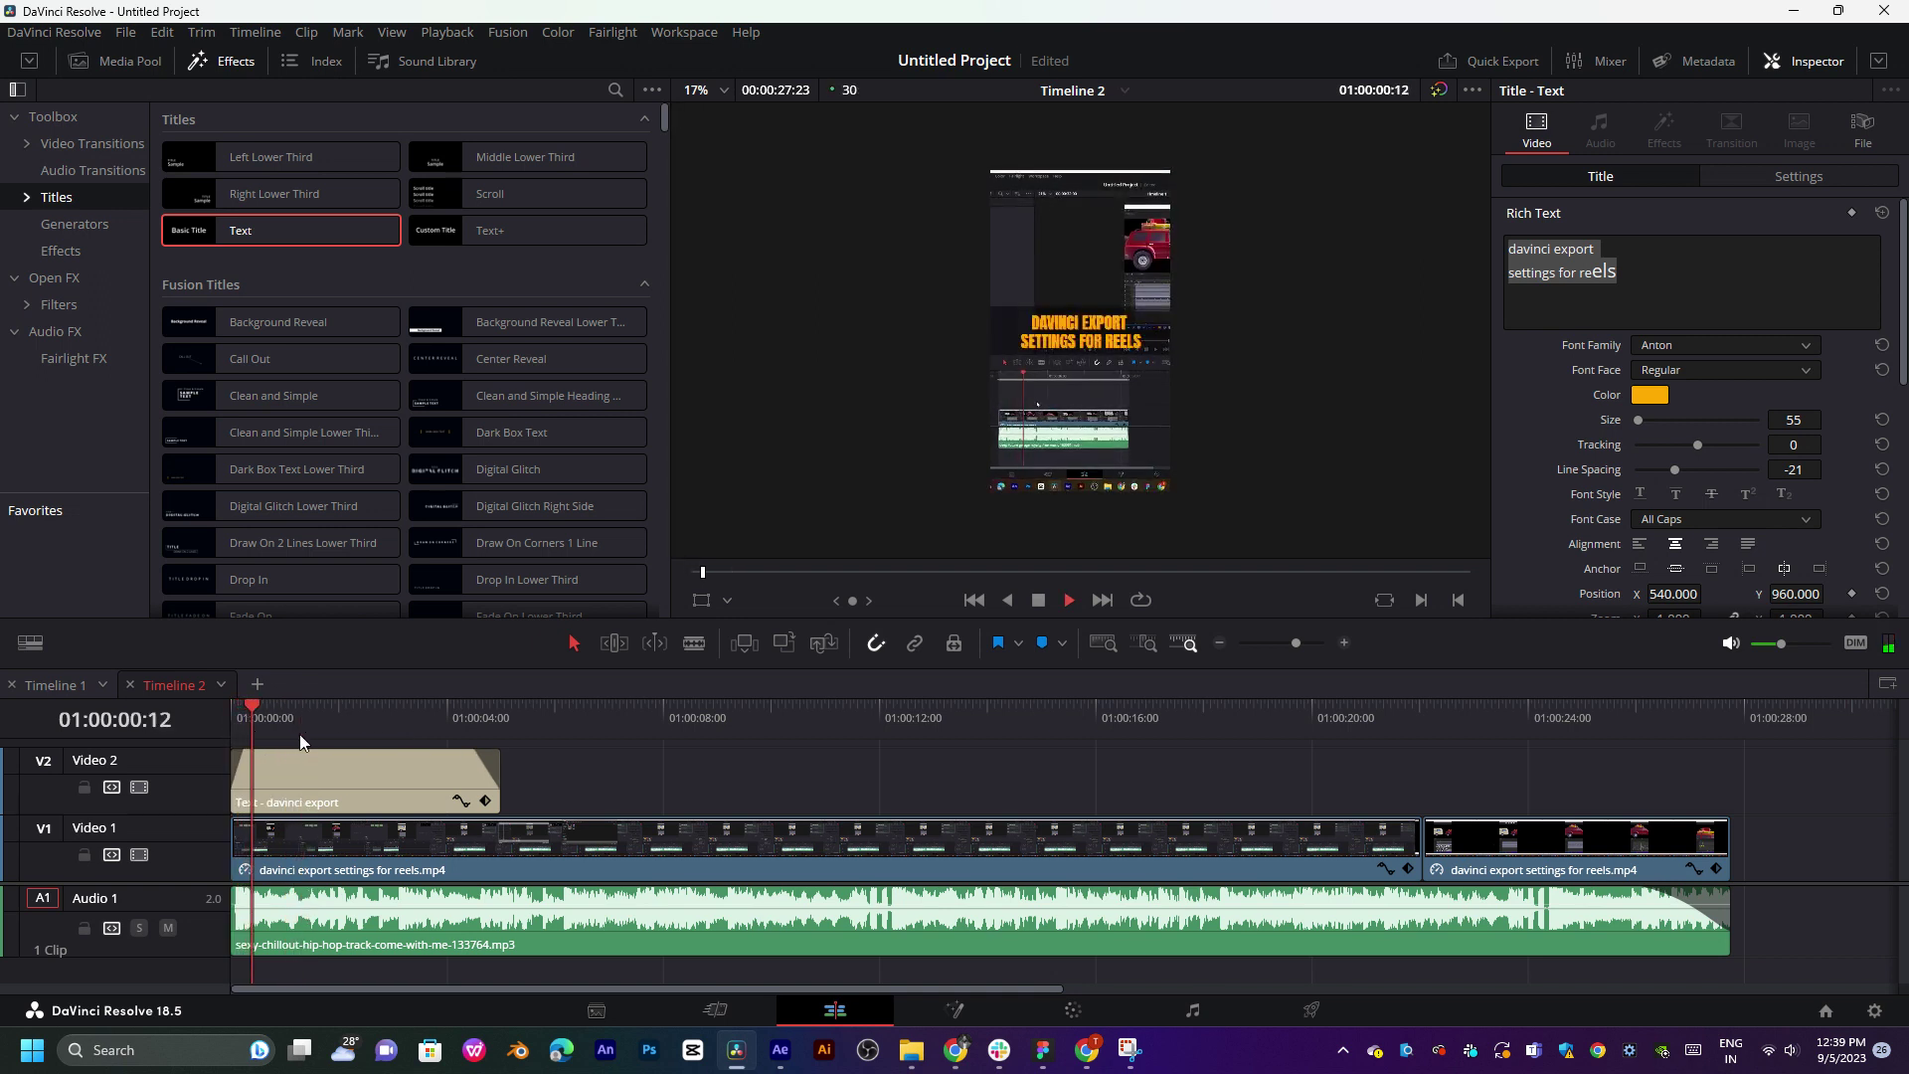
pyautogui.click(234, 718)
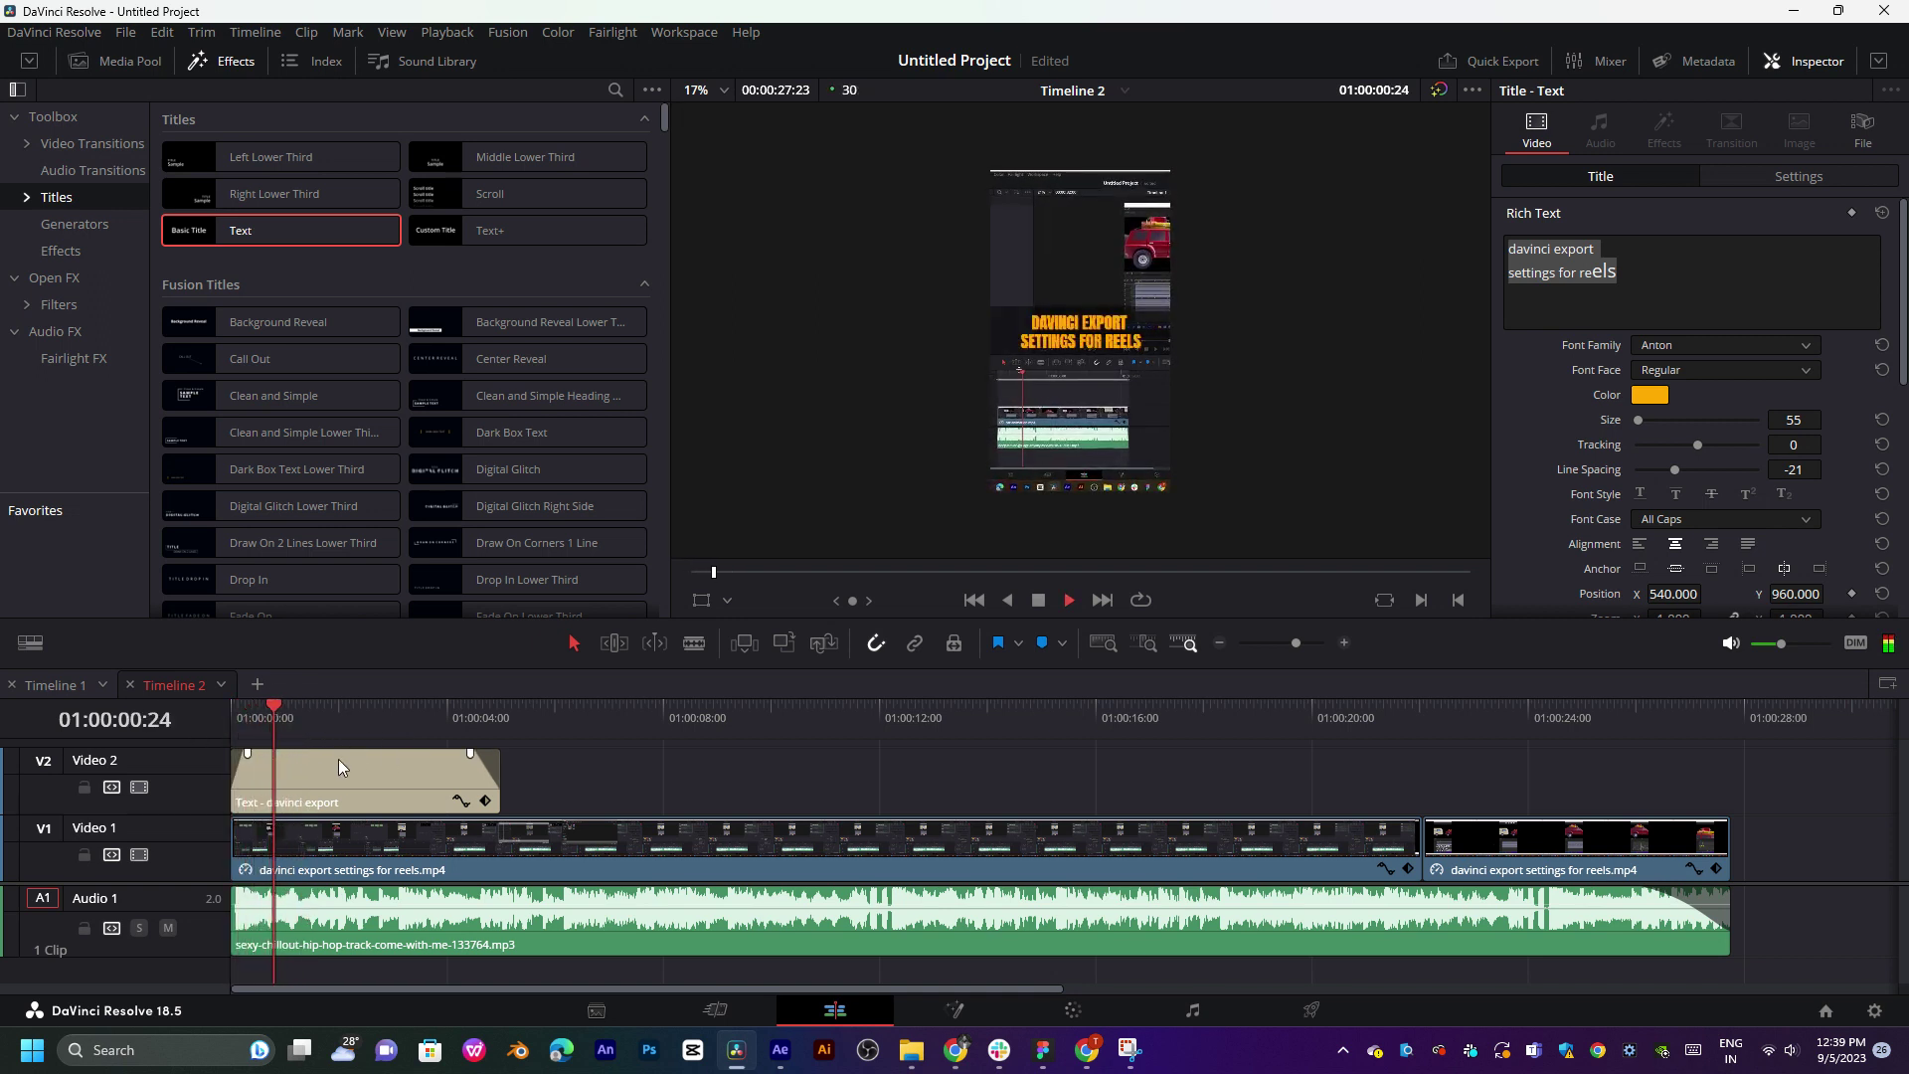
pyautogui.press('space')
pyautogui.moveTo(244, 750); pyautogui.dragTo(471, 712)
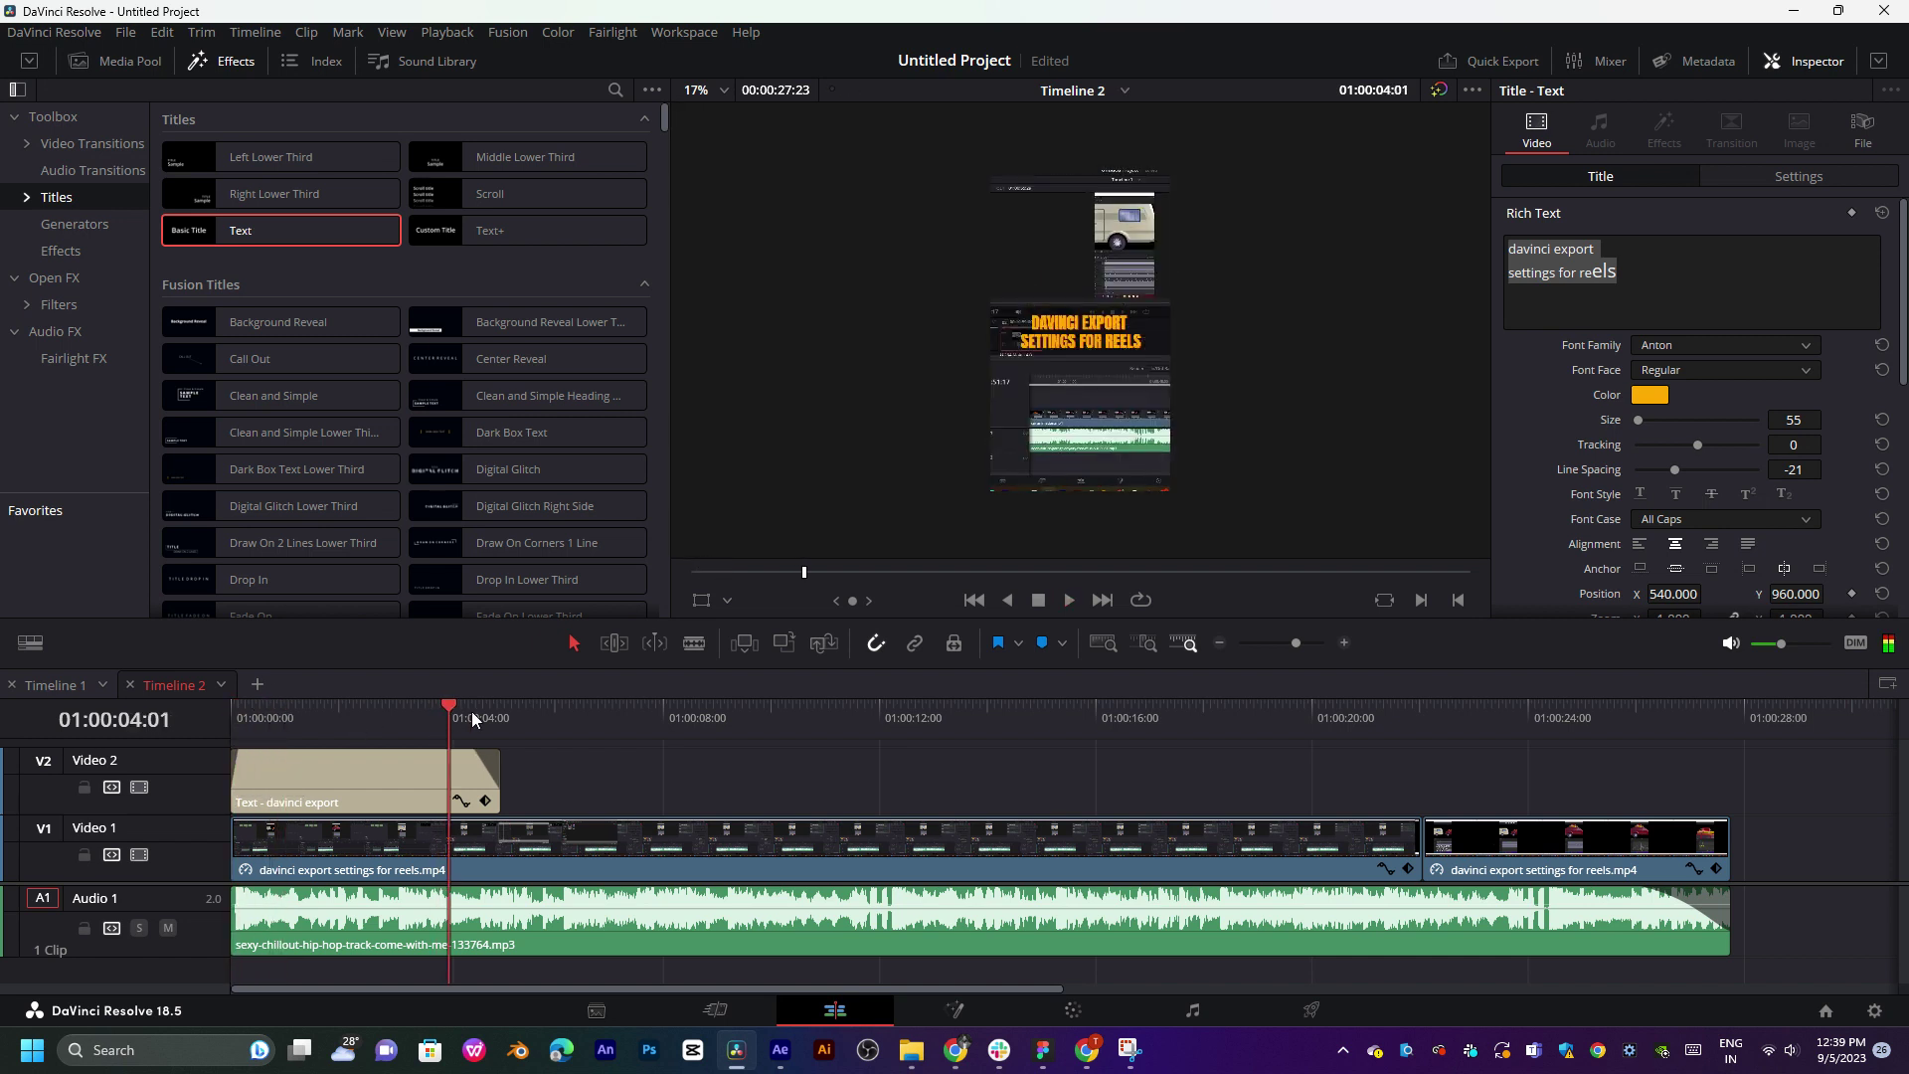
pyautogui.press('space')
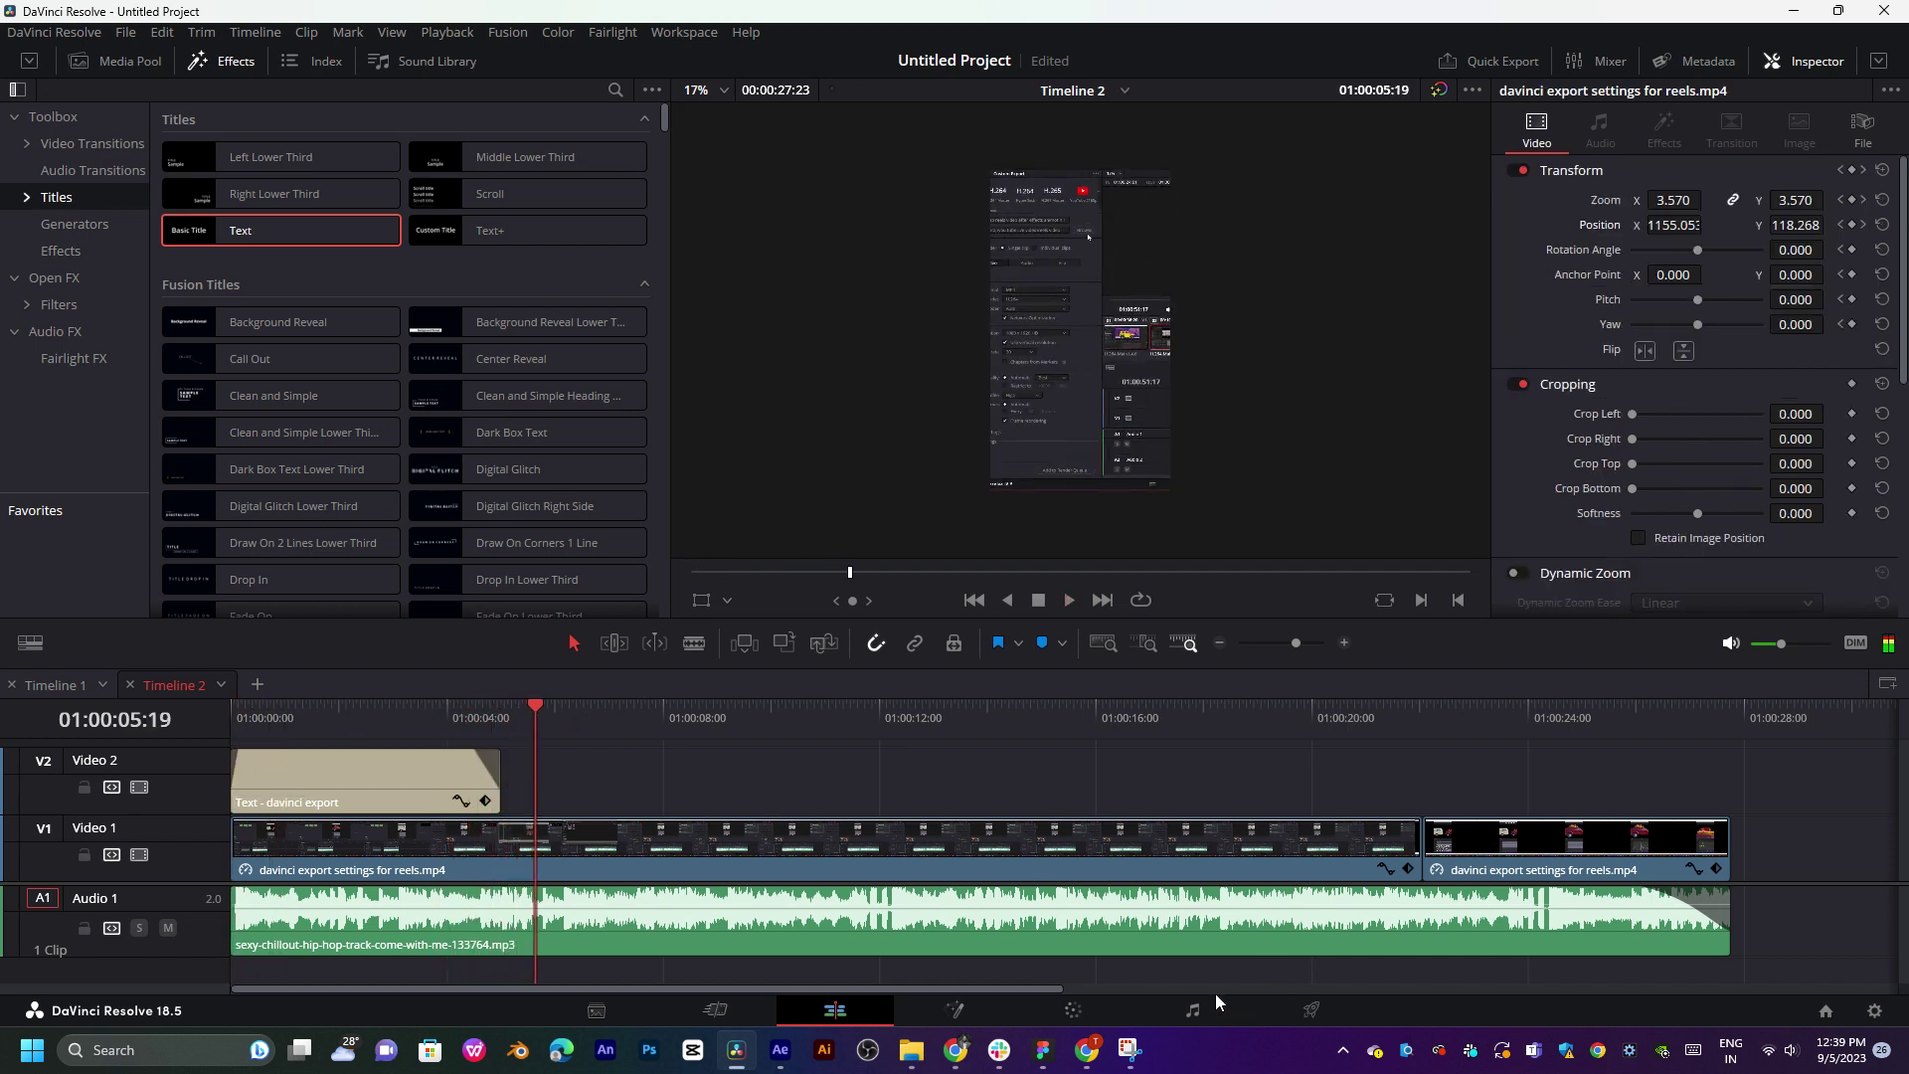
# - Queue Timeline 2 again, replace the existing davinci export settings for reels.mp4, and render
pyautogui.click(1310, 1009)
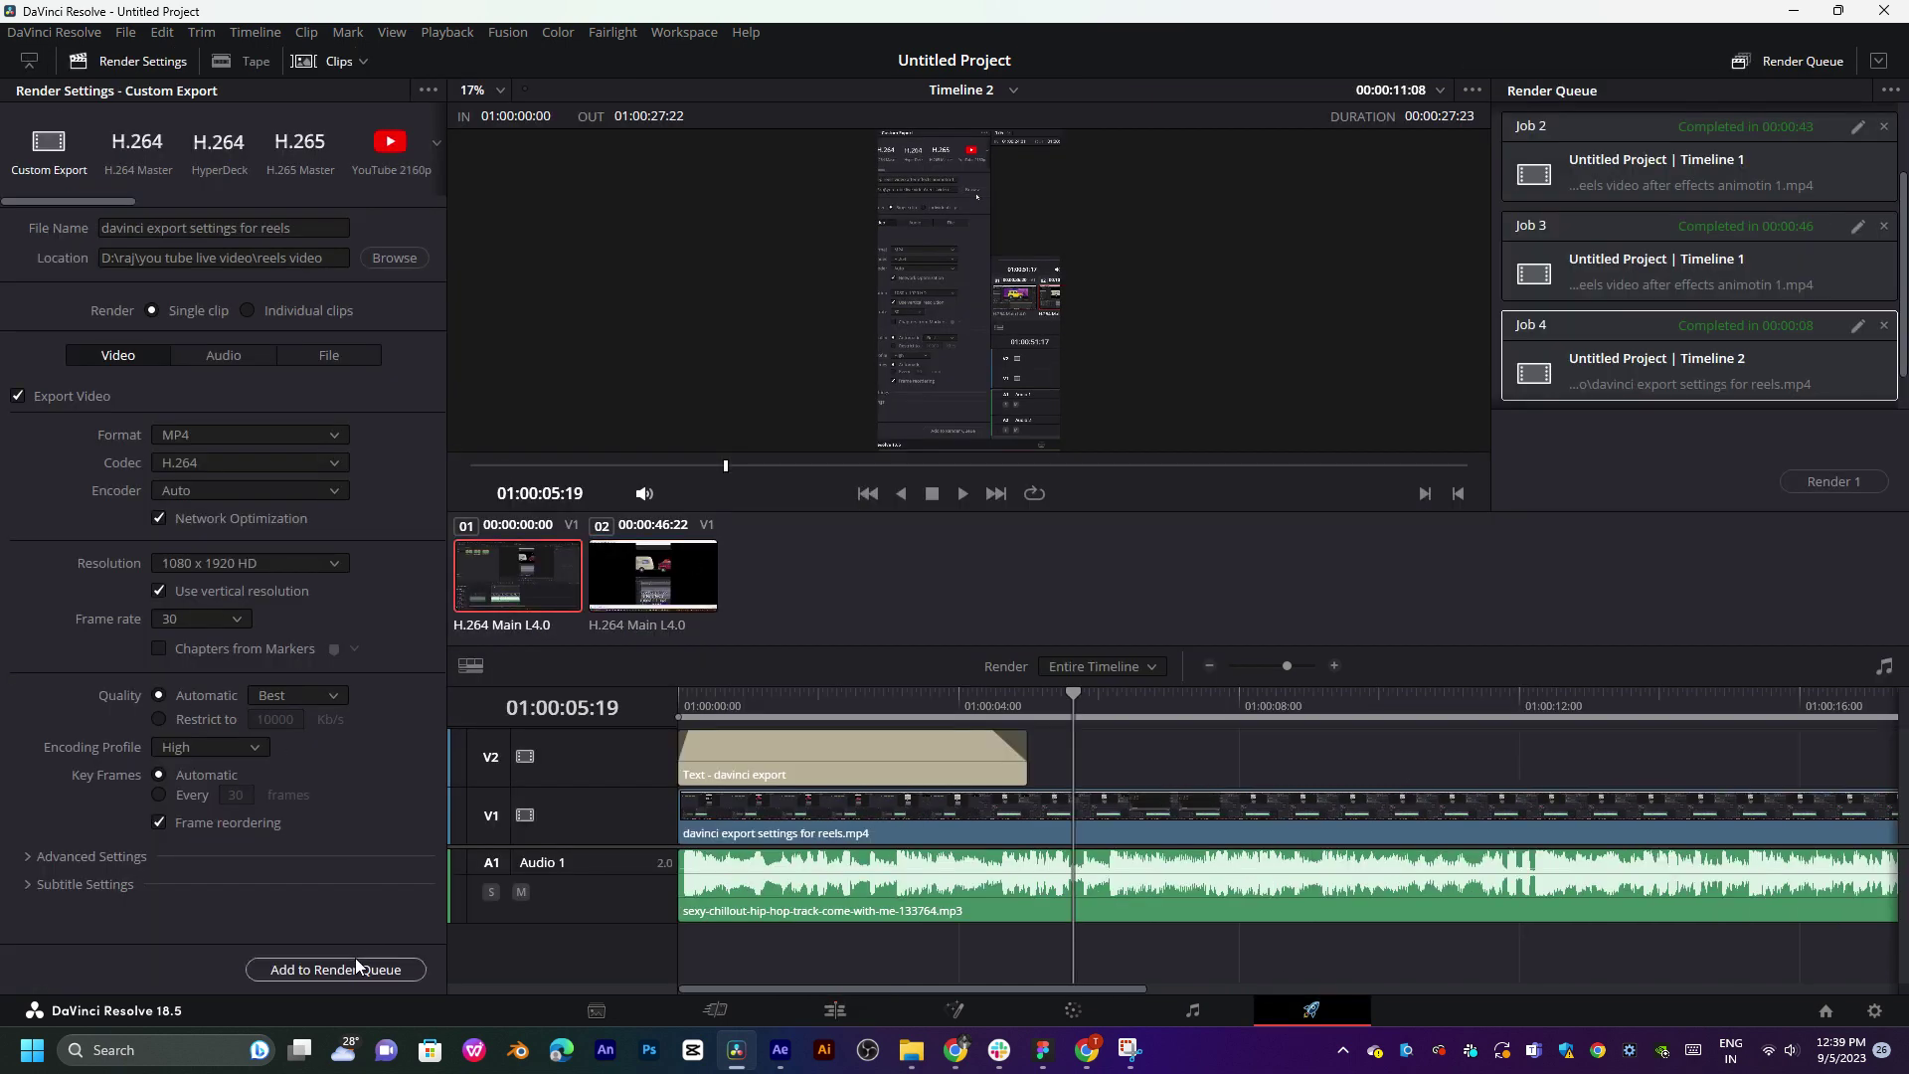
pyautogui.click(355, 962)
pyautogui.click(1127, 607)
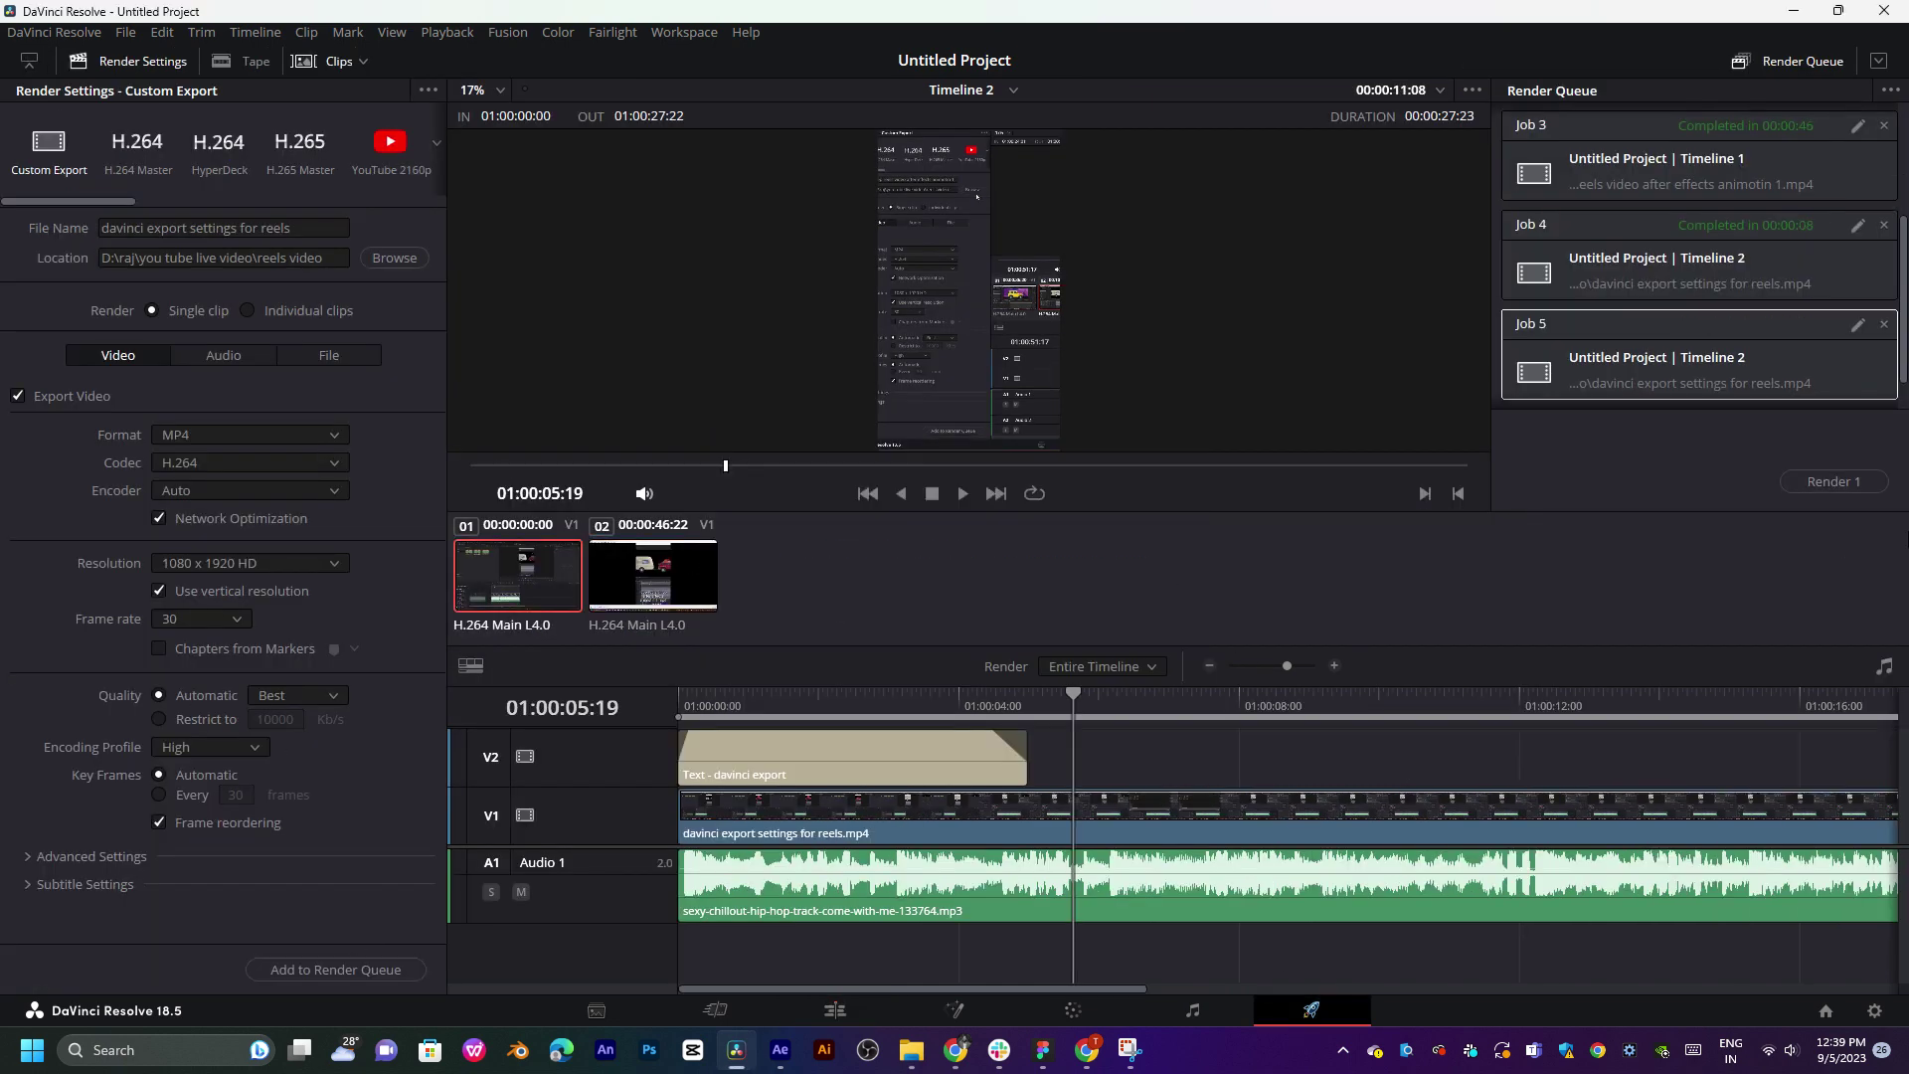
pyautogui.click(1852, 485)
pyautogui.scroll(1, 909, 324)
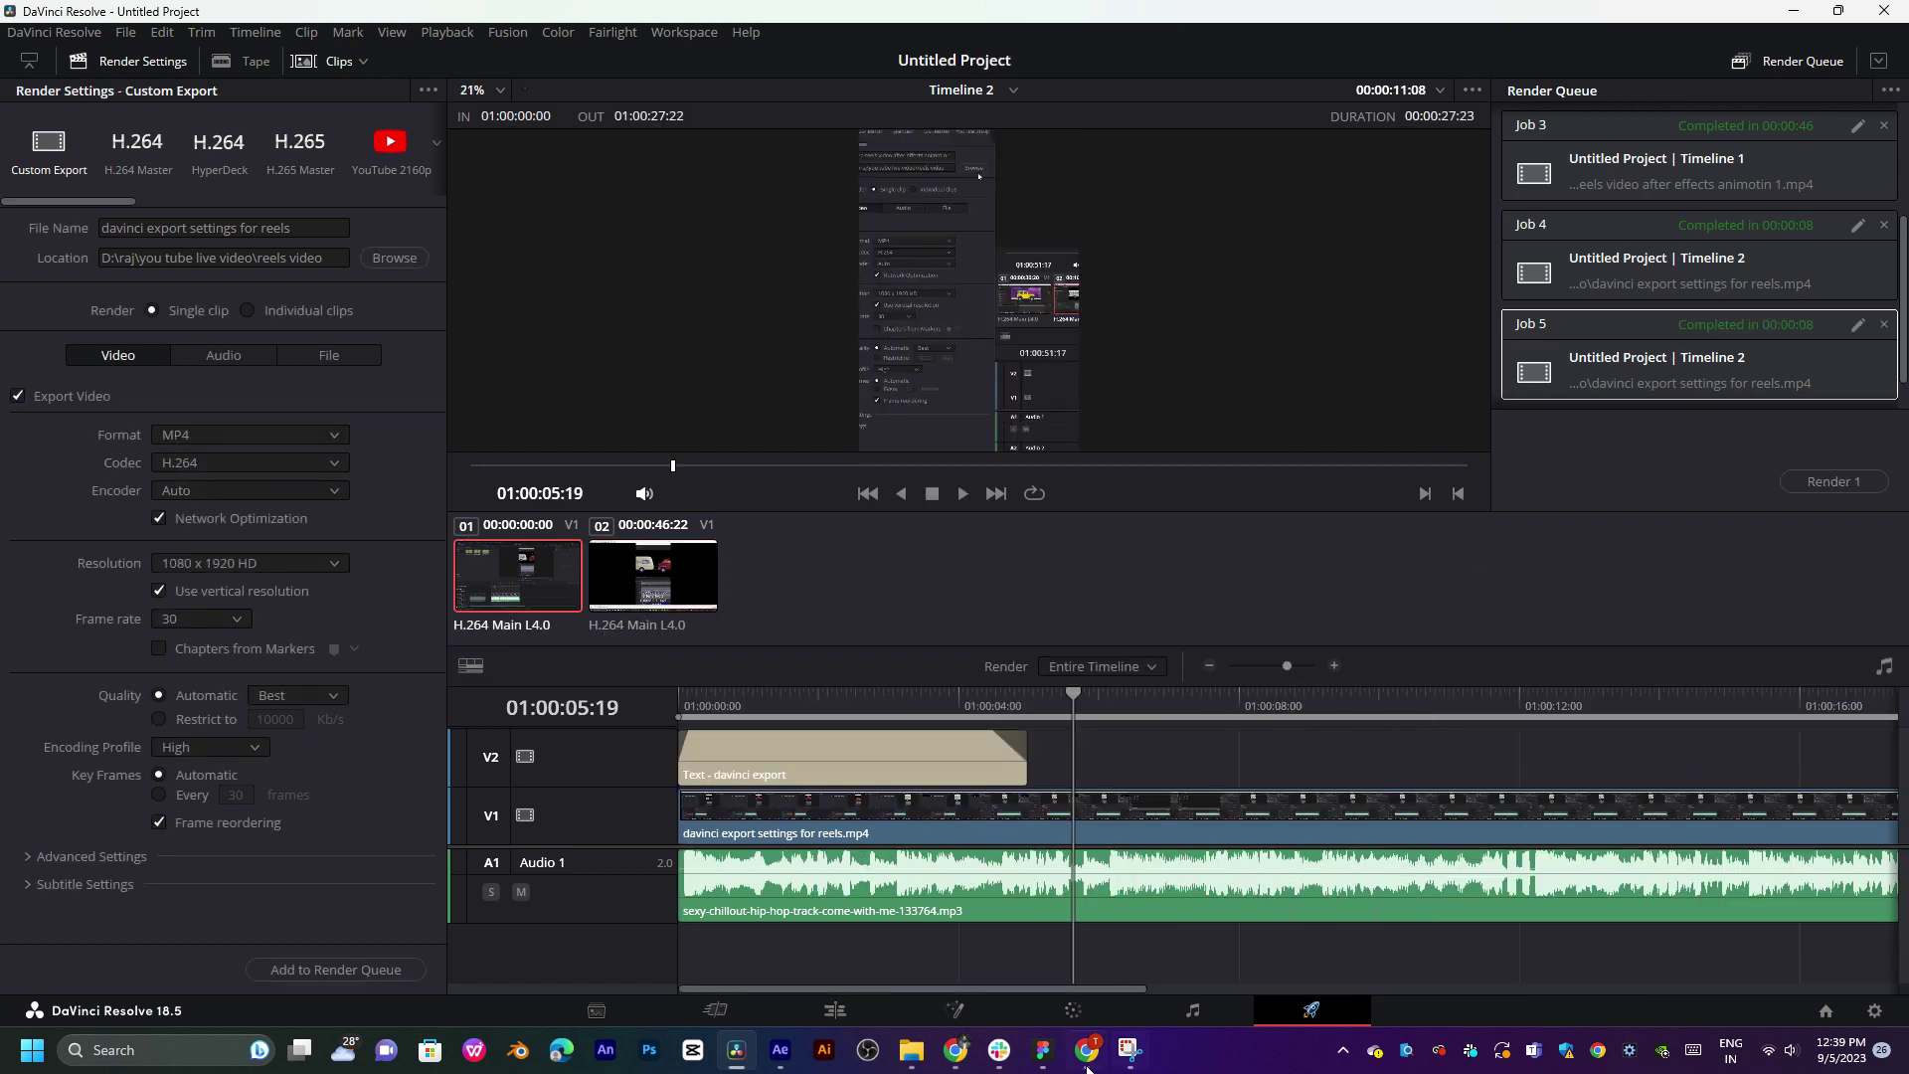
# - In File Explorer, preview the davinci export settings for reels video, skipping ahead, then close it
pyautogui.moveTo(912, 1050)
pyautogui.click(731, 957)
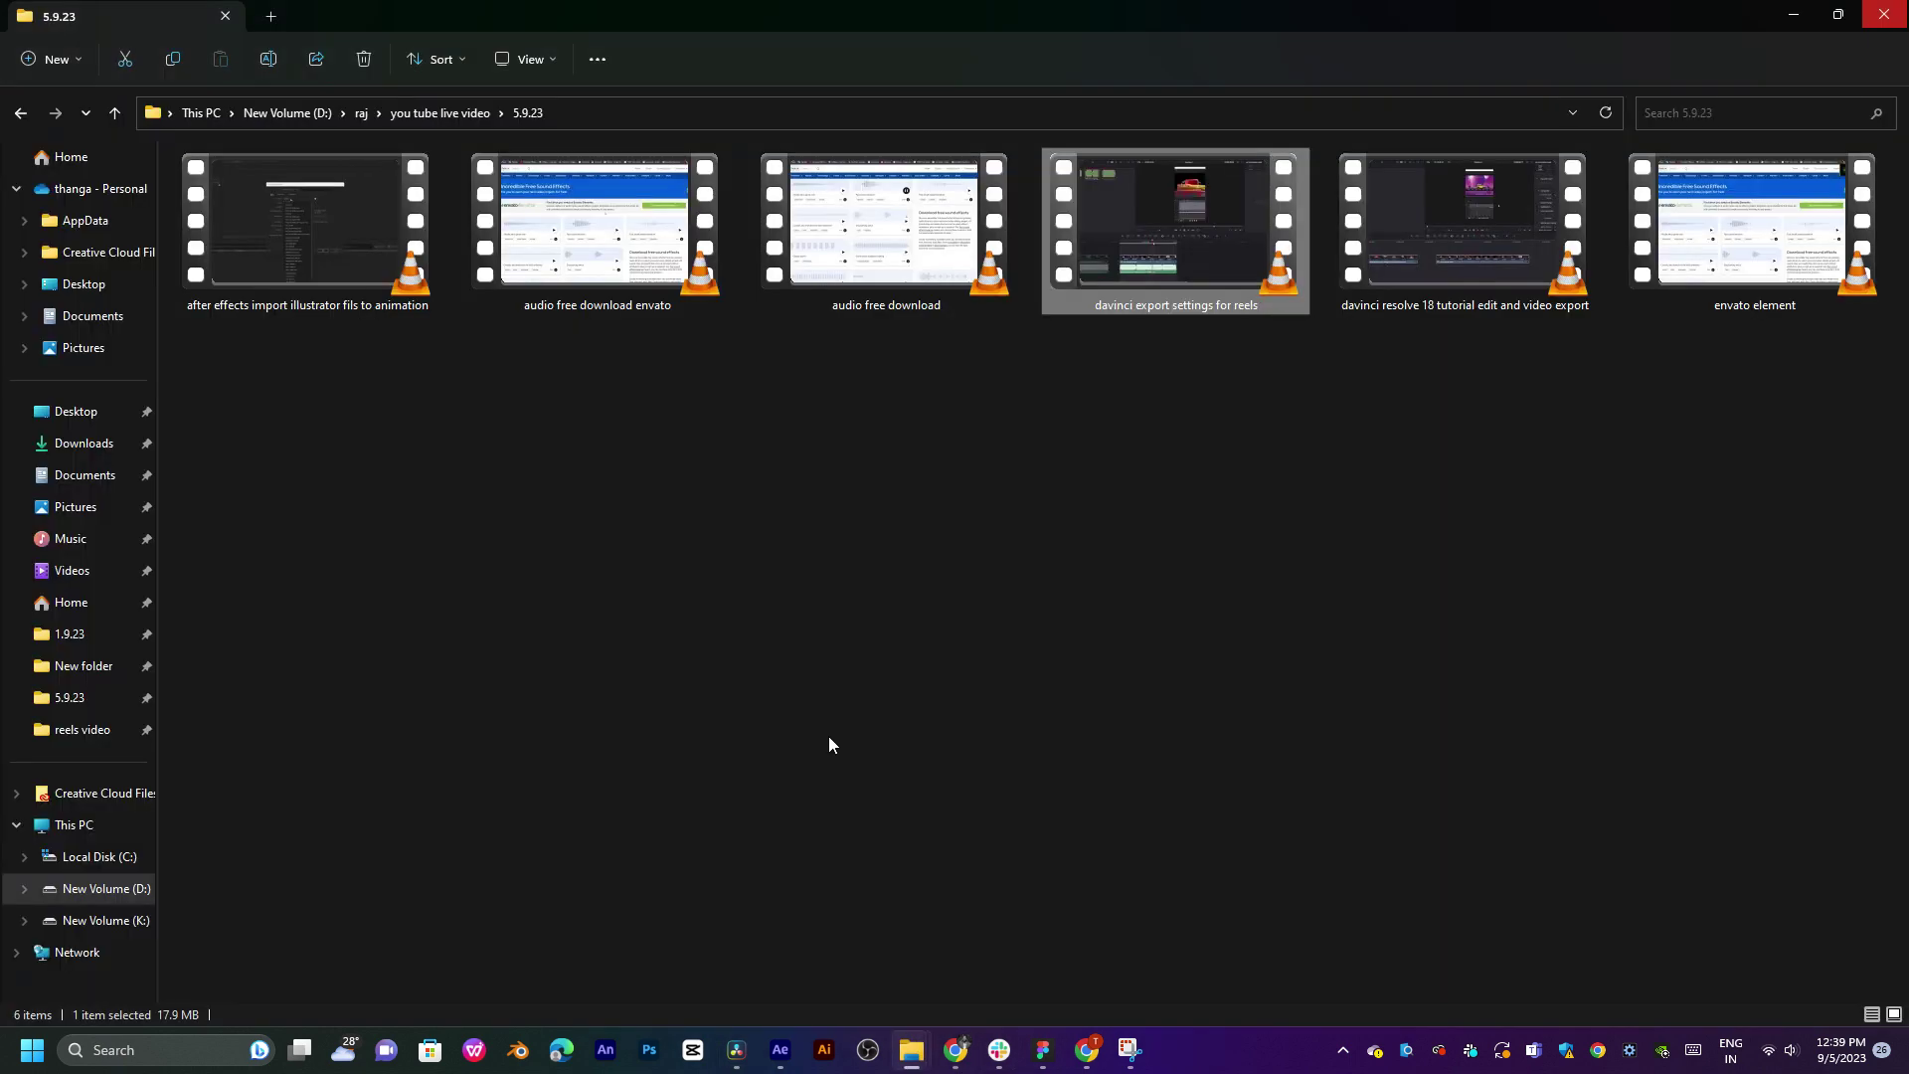
pyautogui.click(829, 744)
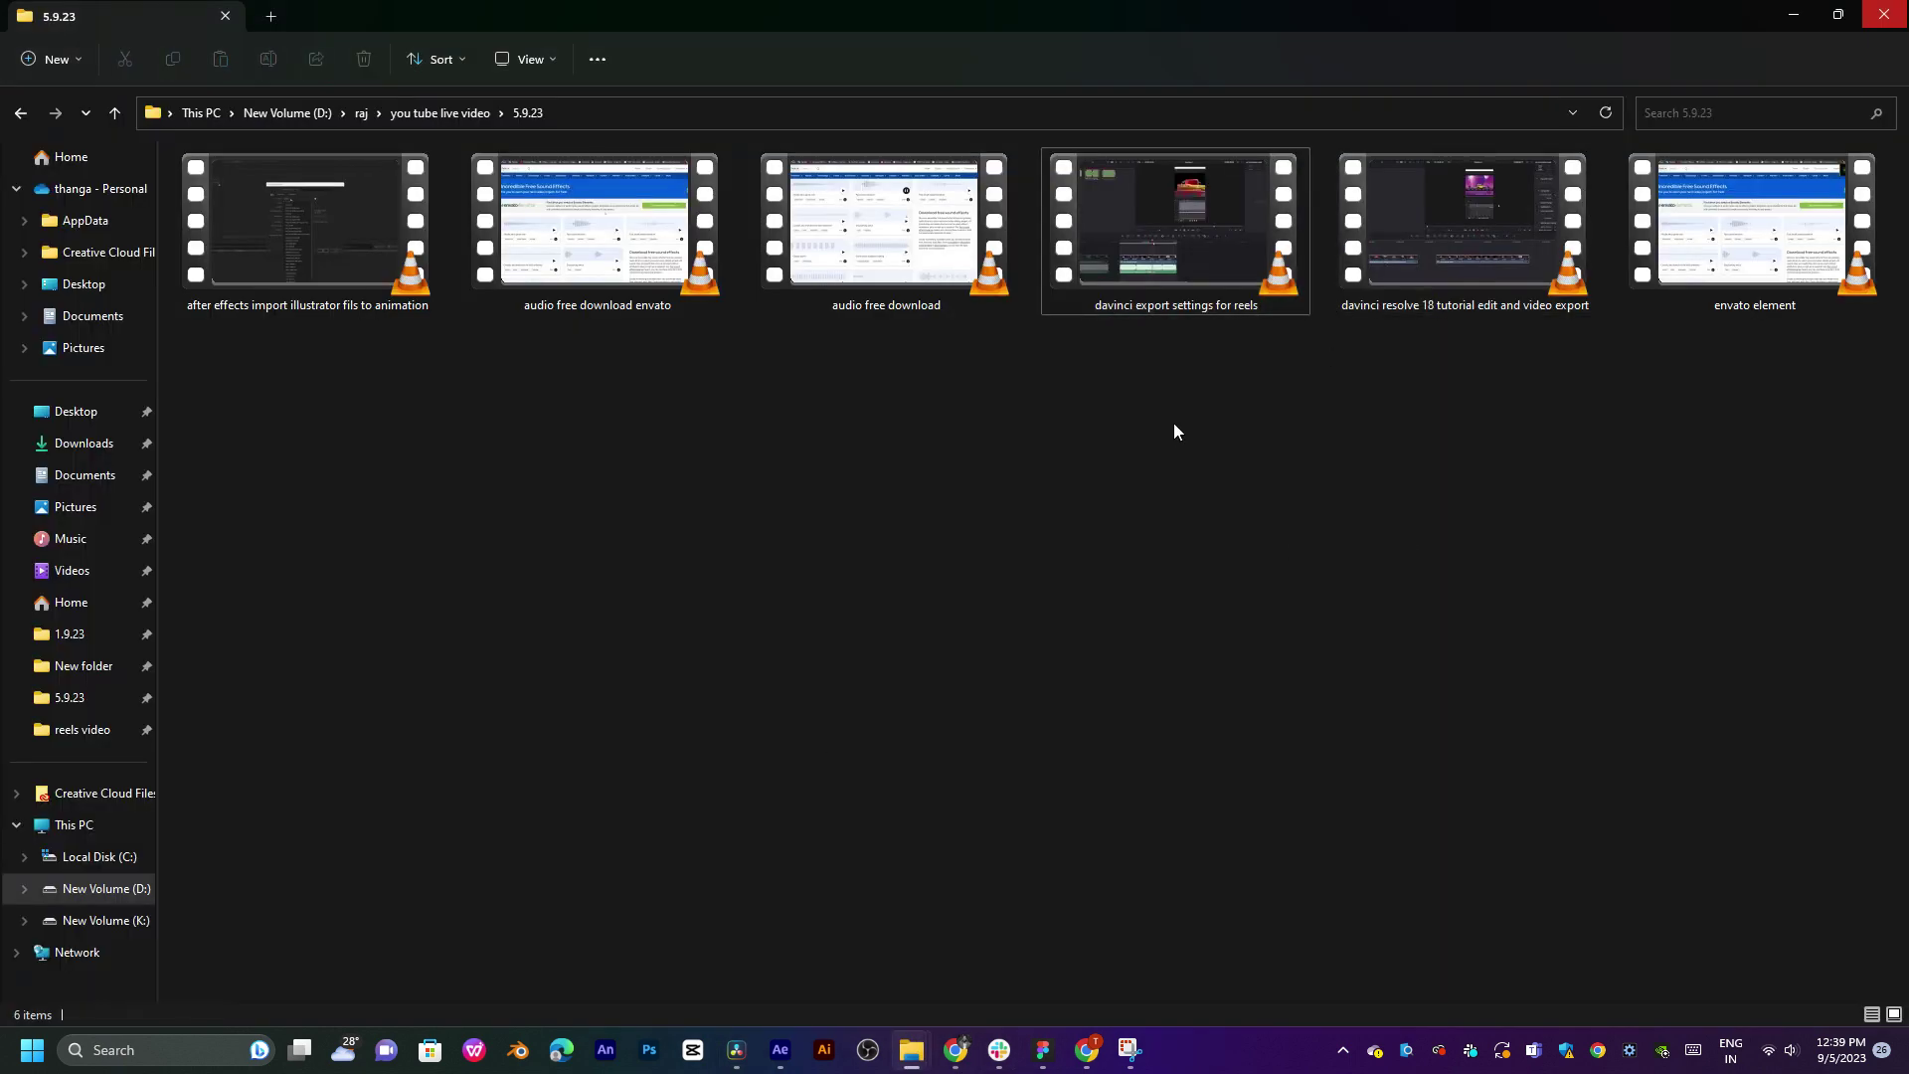
pyautogui.doubleClick(1220, 242)
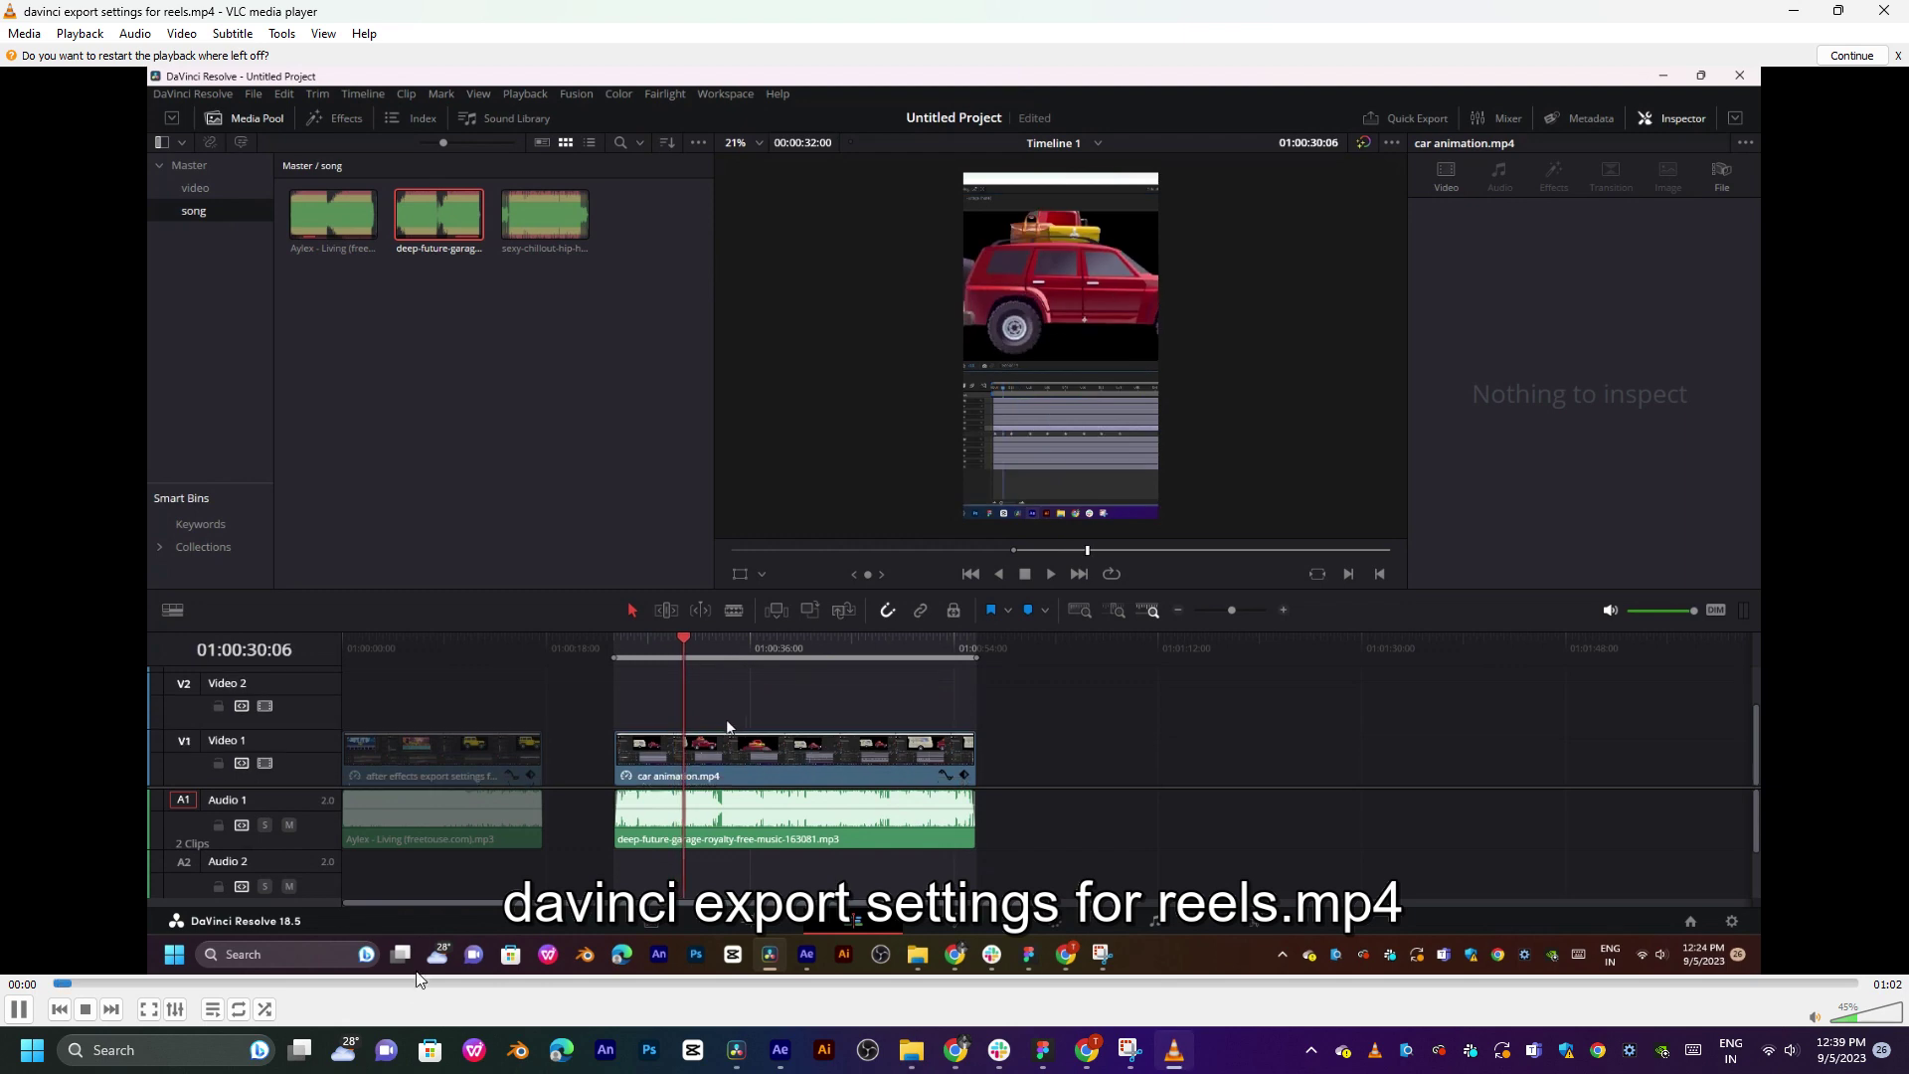
pyautogui.click(893, 983)
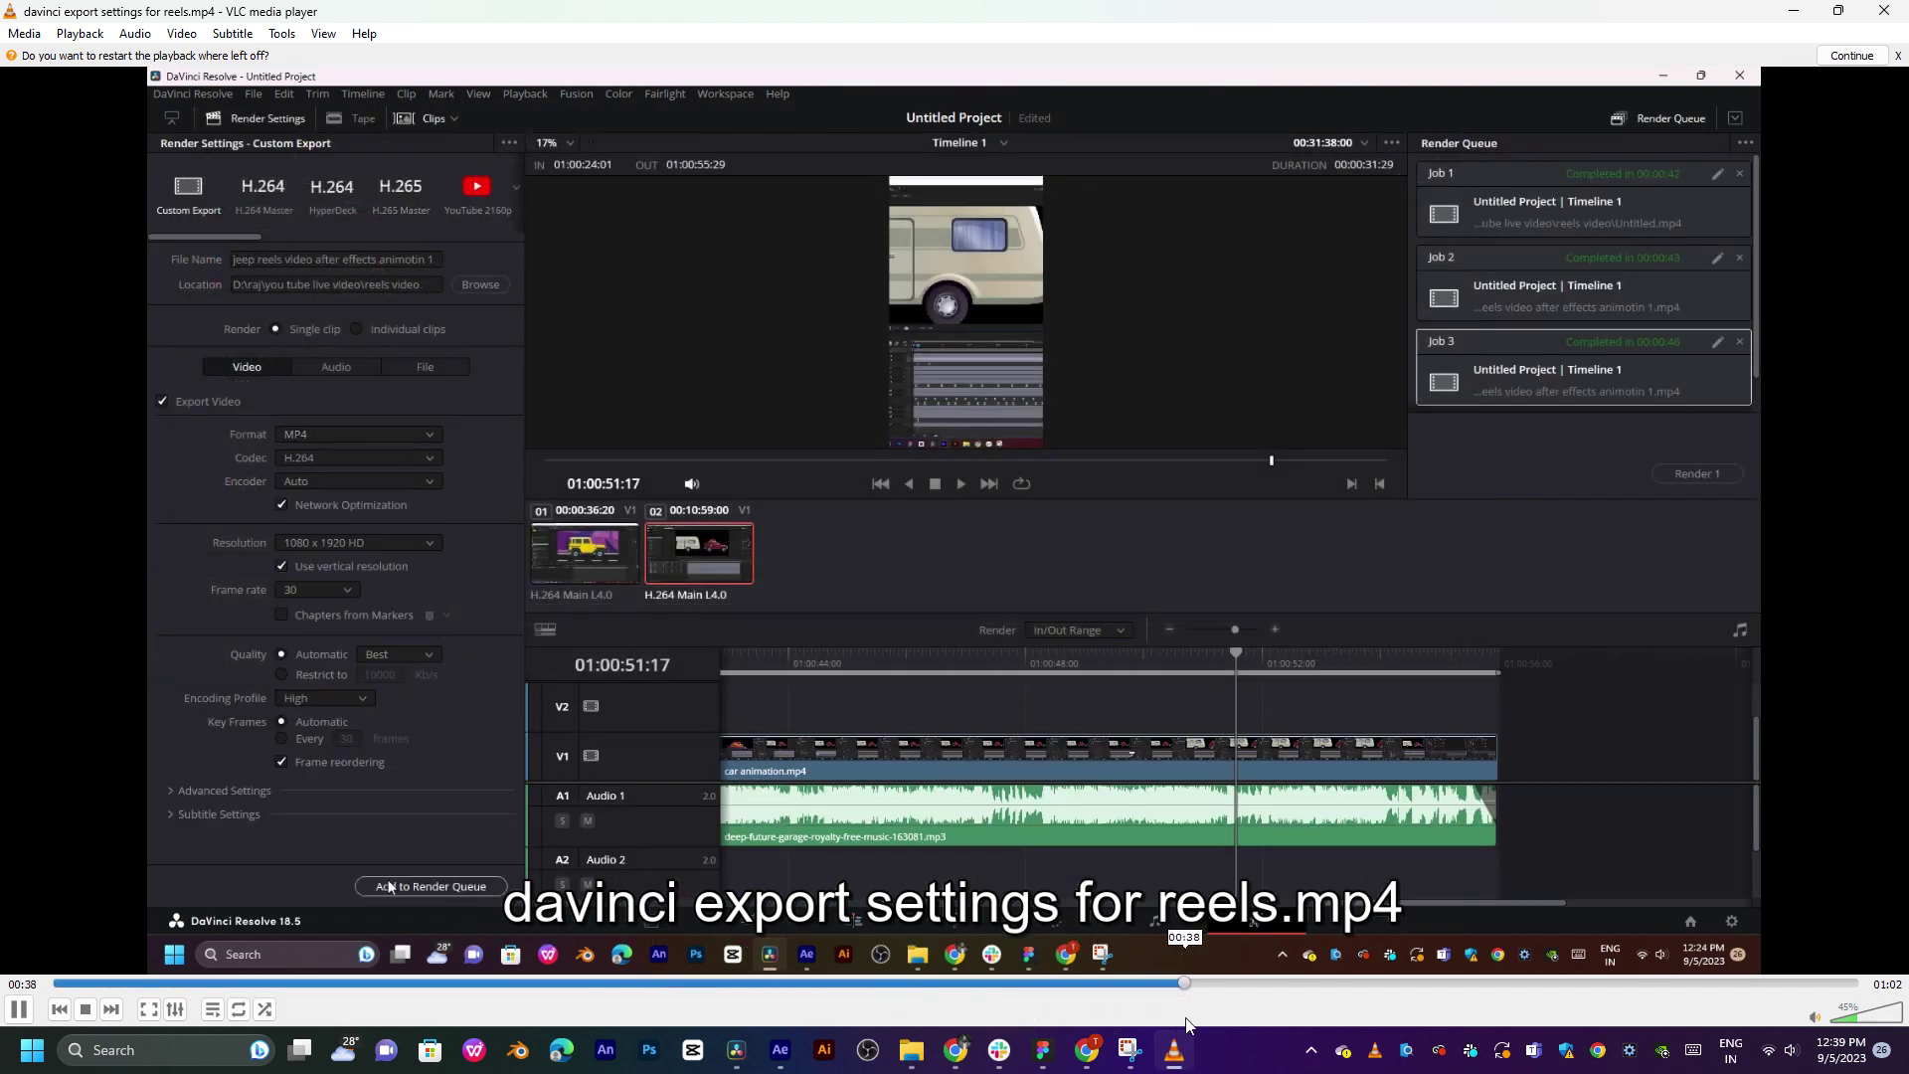
pyautogui.click(1718, 984)
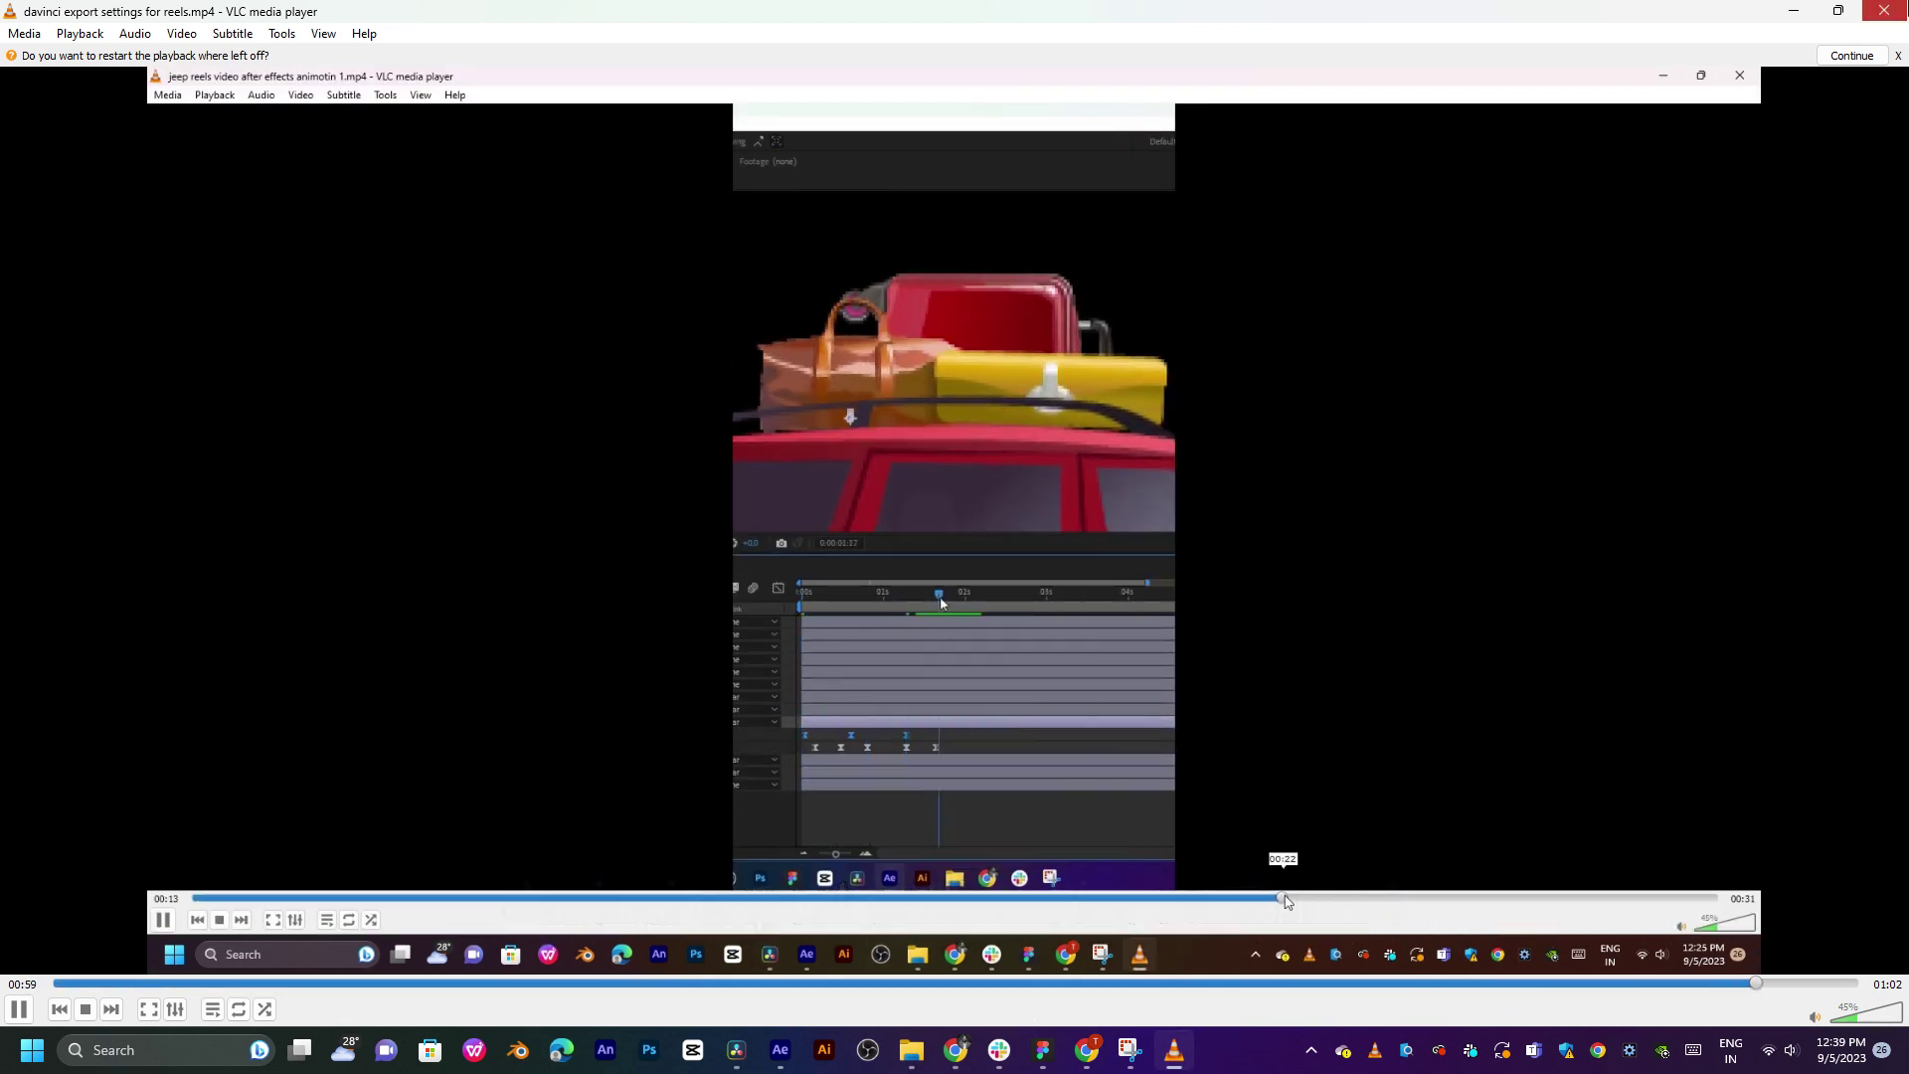
pyautogui.hotkey('ctrl', 'q')
# - Go up to 'you tube live video' and open the 'reels video' folder
pyautogui.hotkey('alt', 'Up')
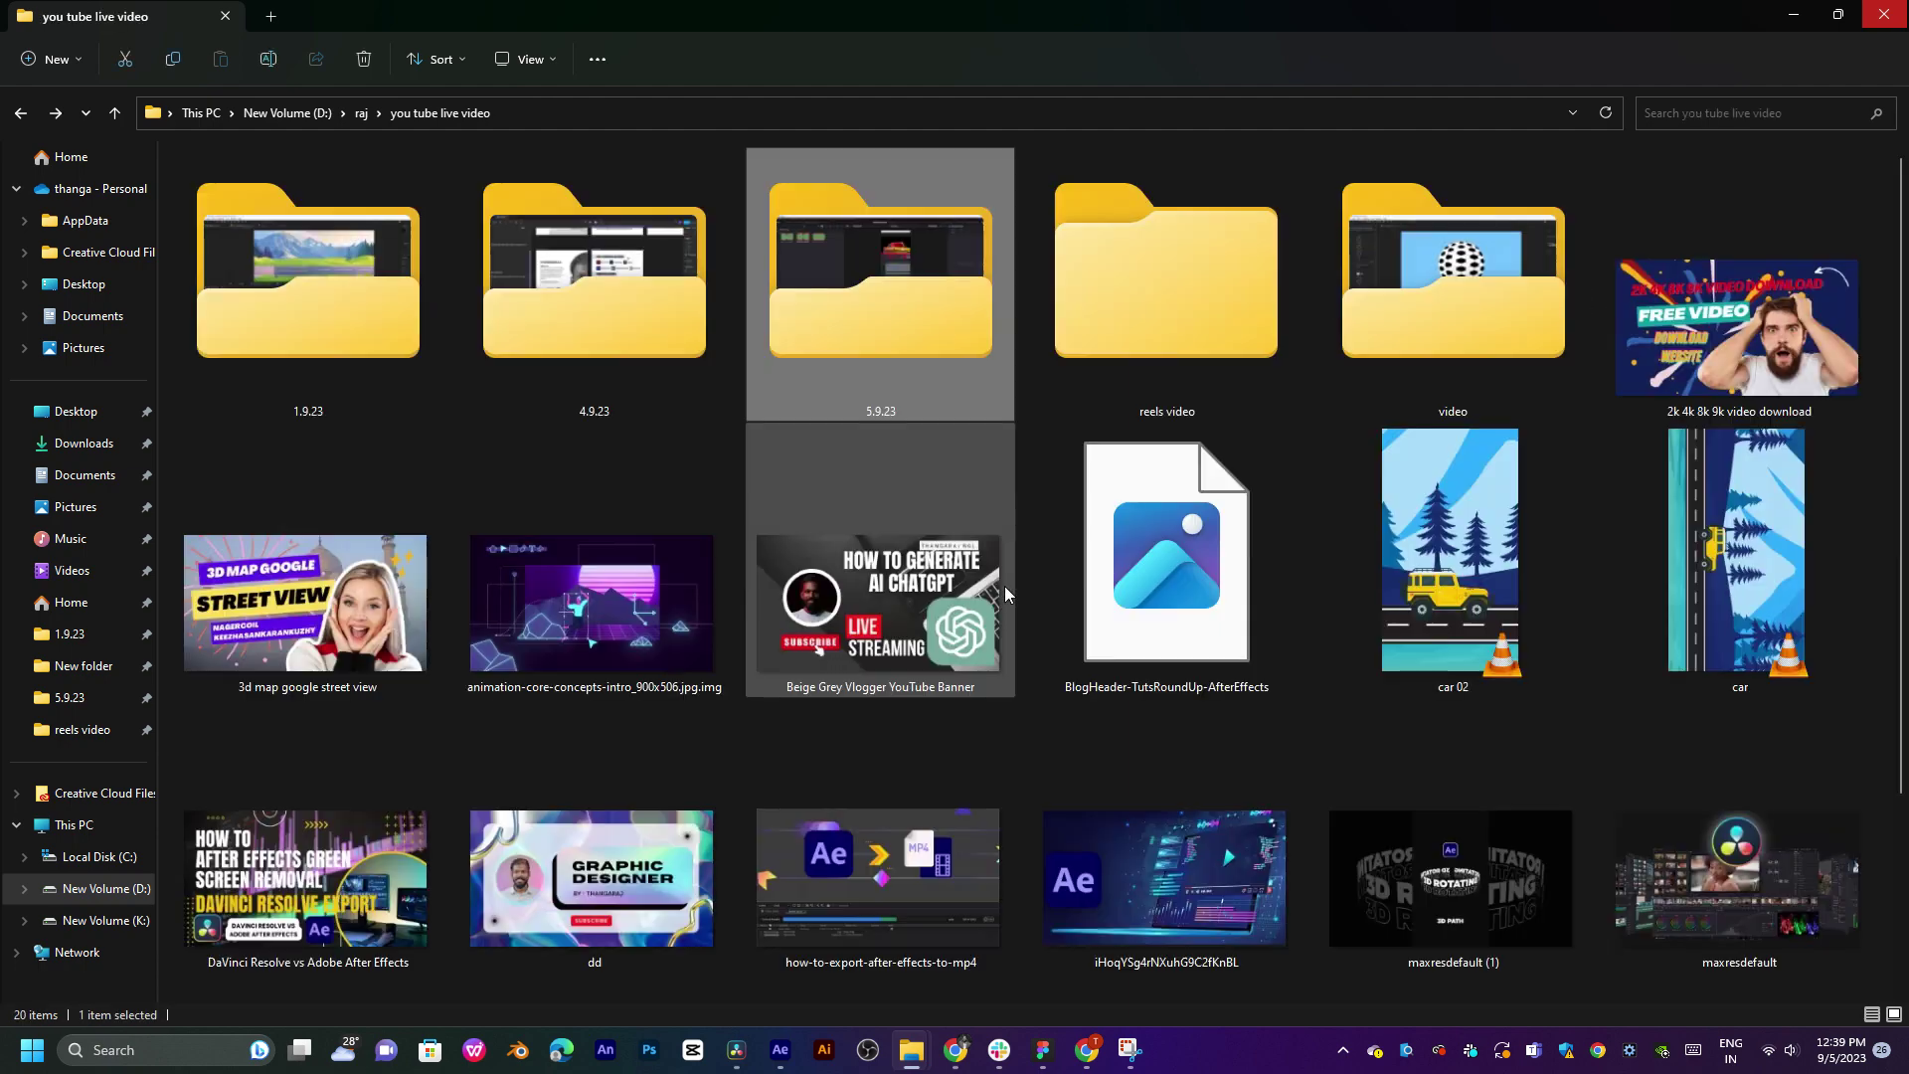
pyautogui.doubleClick(1140, 304)
pyautogui.keyDown('ctrl'); pyautogui.scroll(3, 469, 372); pyautogui.keyUp('ctrl')
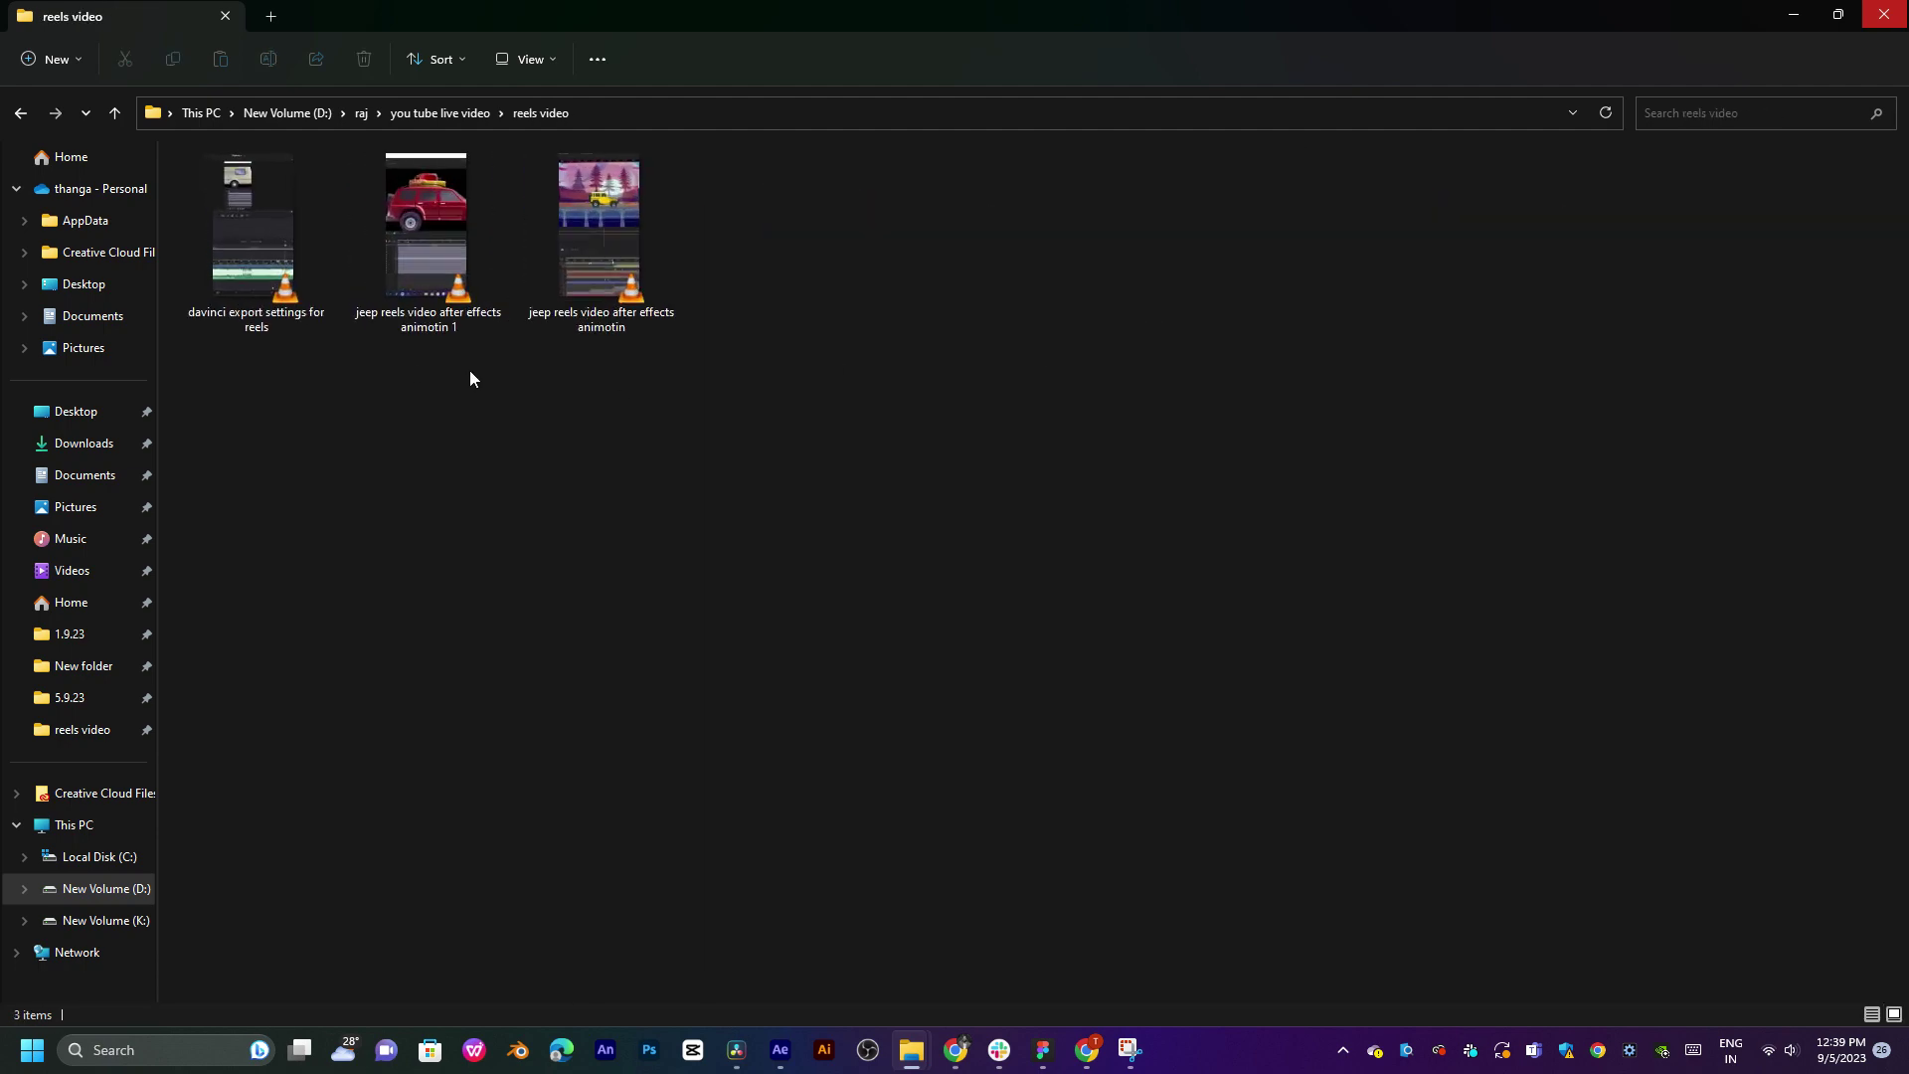
# - Play 'davinci export settings for reels' in VLC to 00:23, then close VLC
pyautogui.click(328, 298)
pyautogui.doubleClick(313, 306)
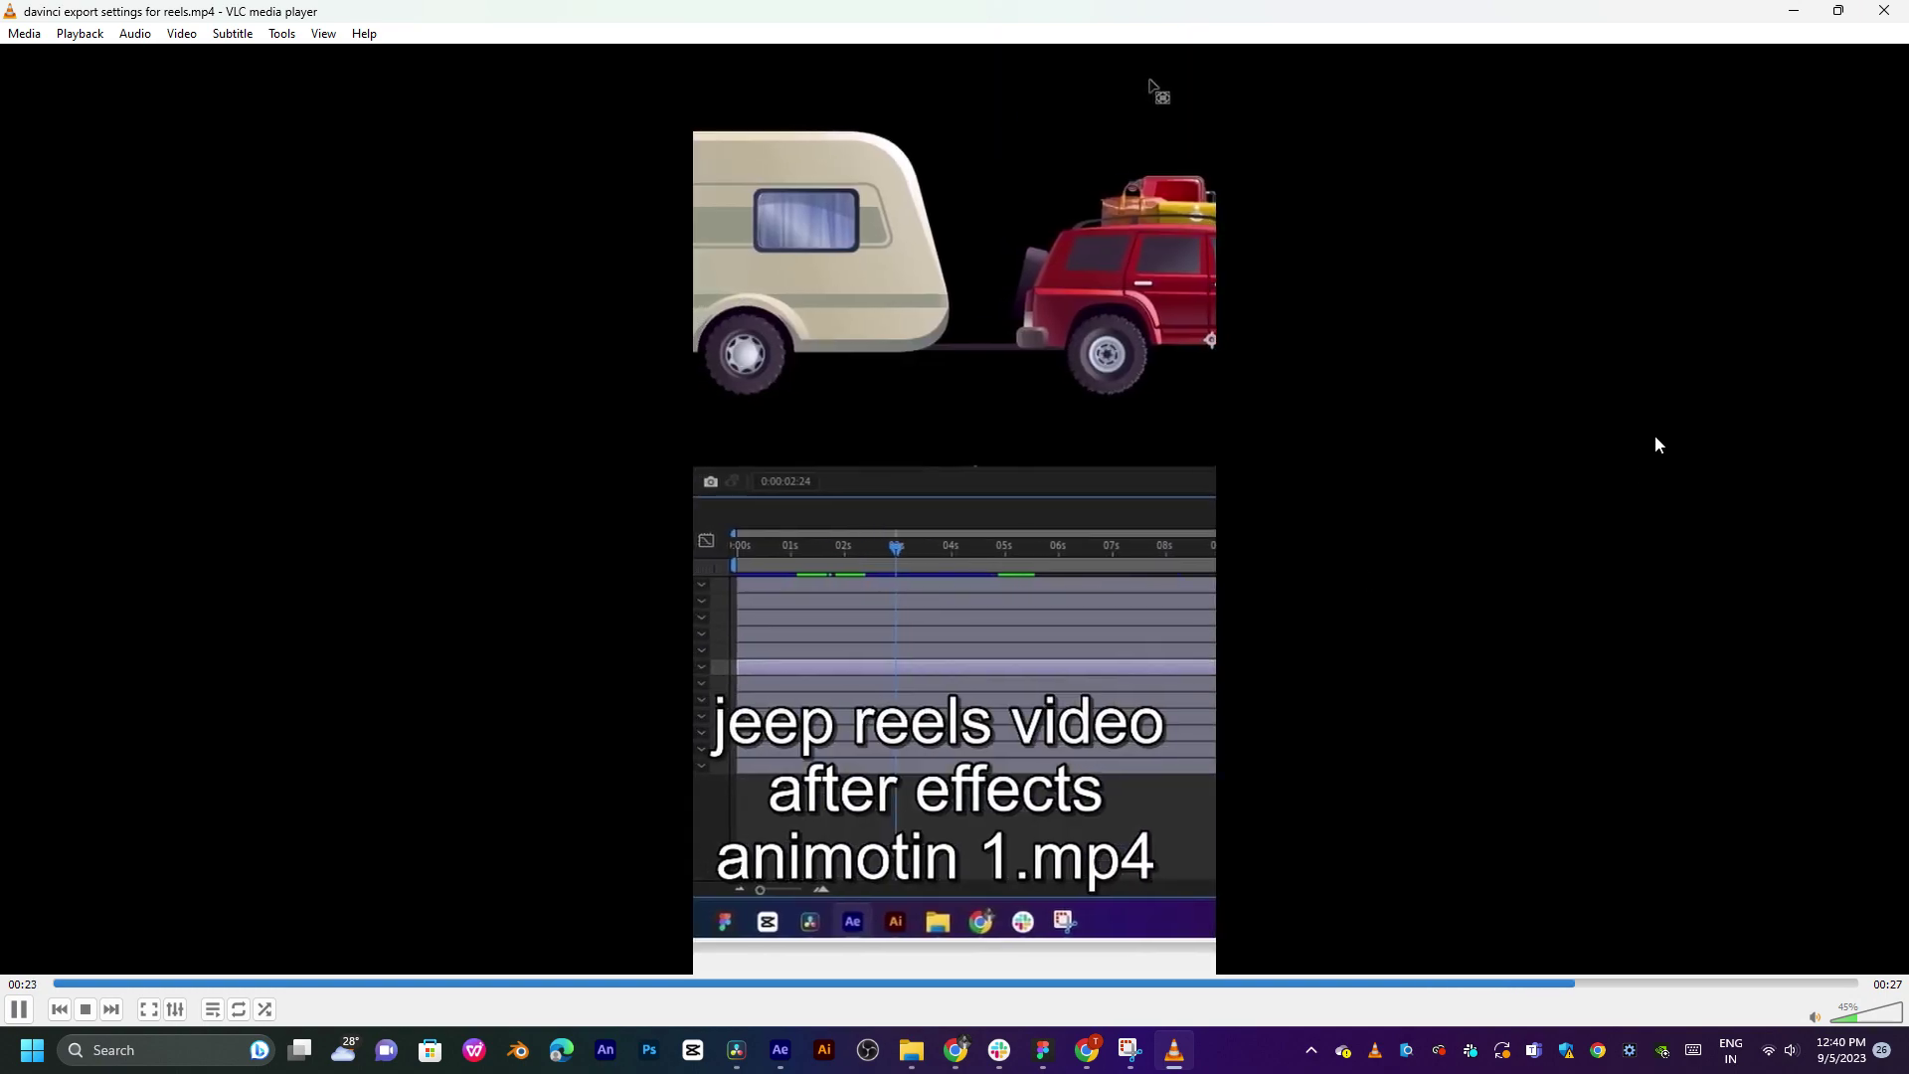
pyautogui.hotkey('alt', 'F4')
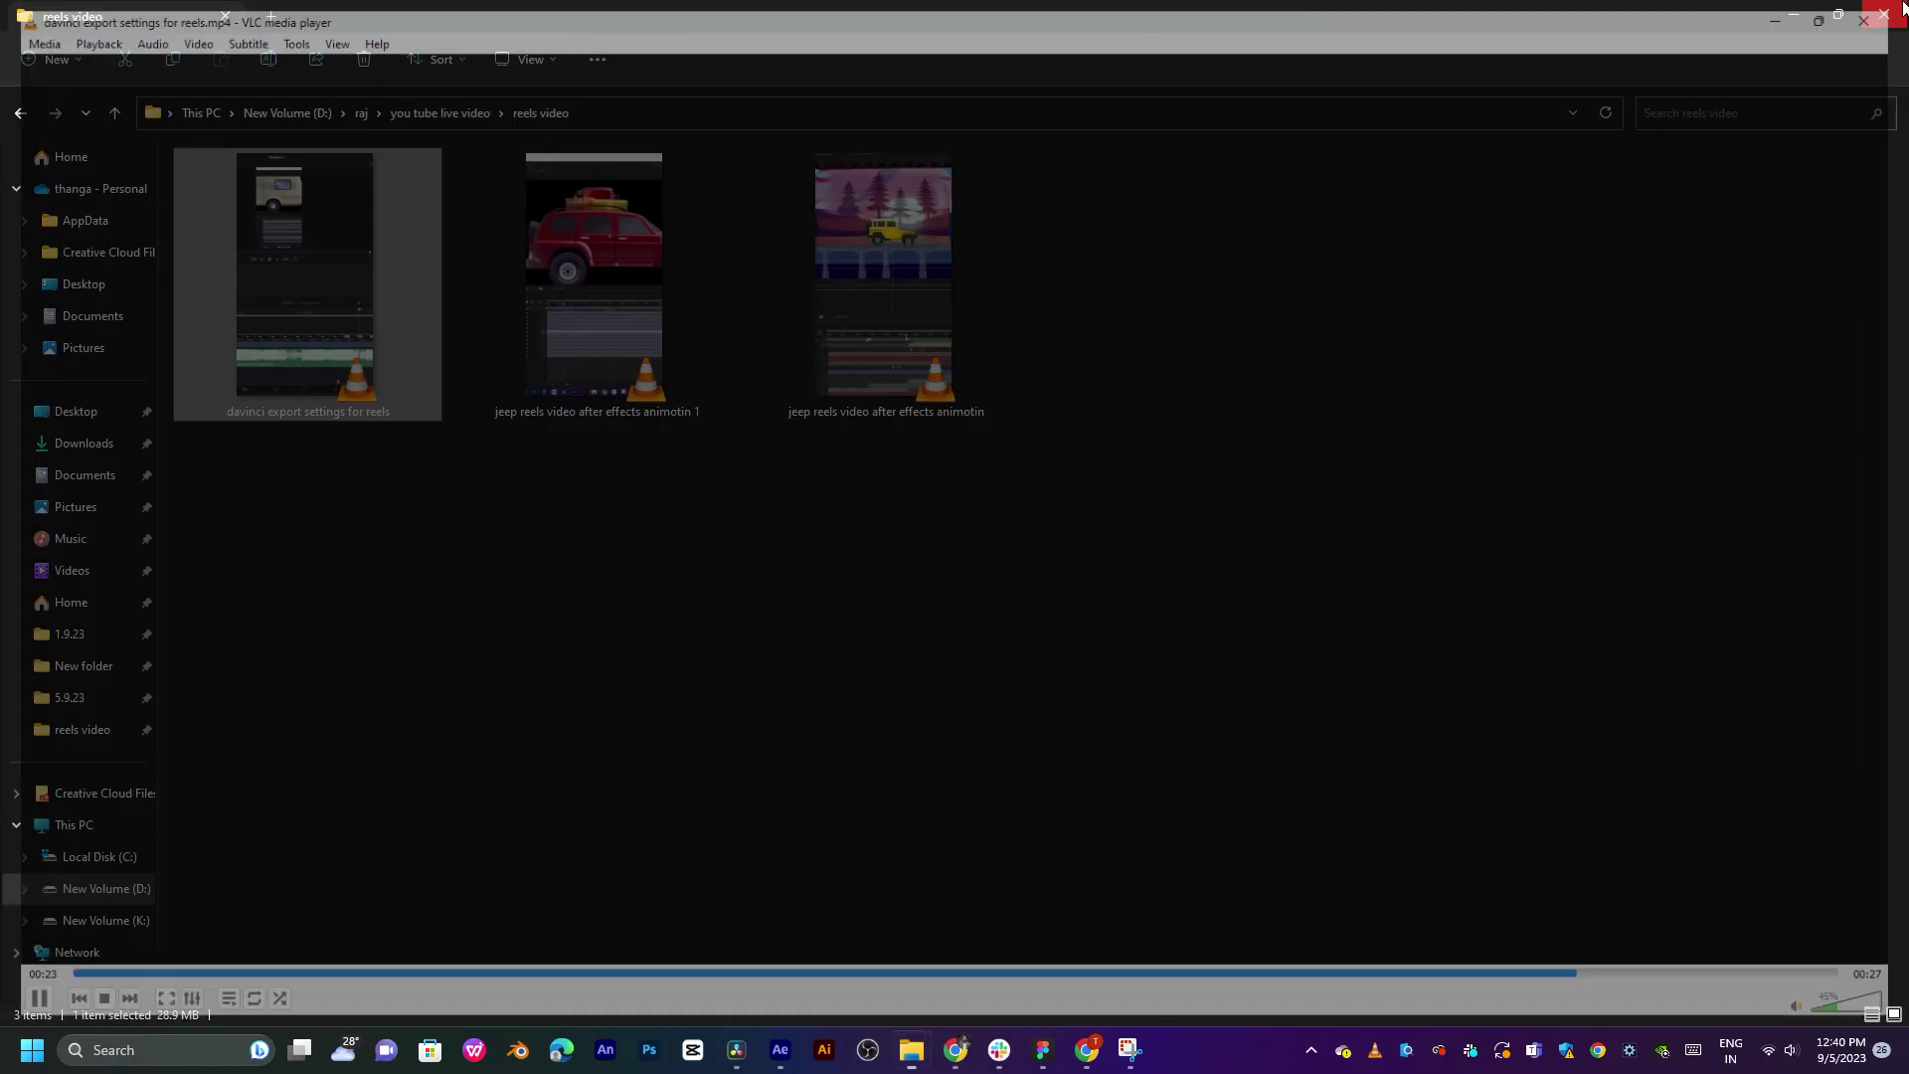